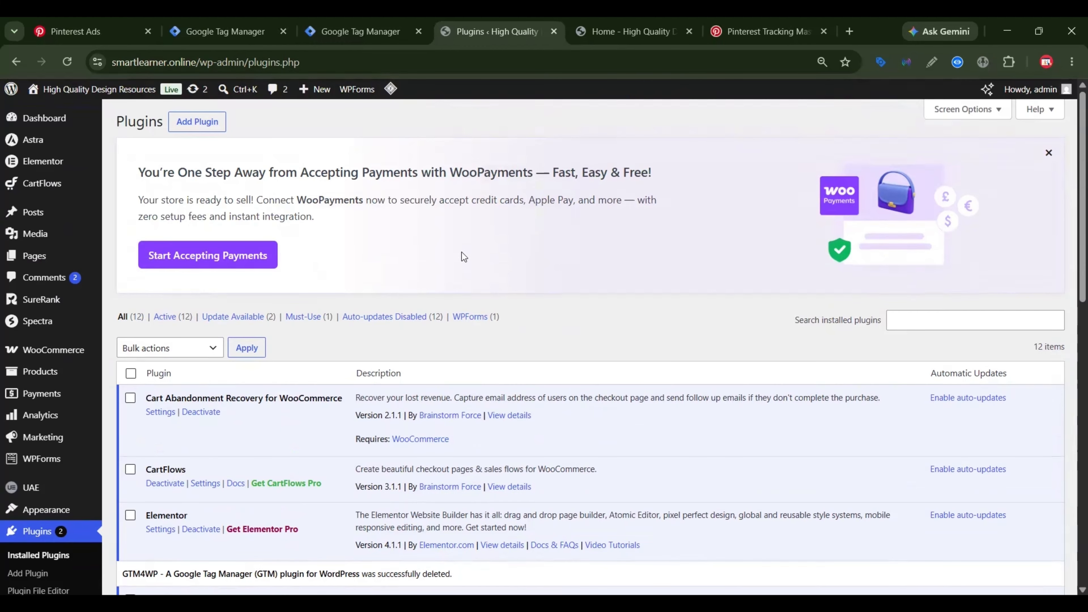
Search the WordPress plugin directory for GTM4WP.
{"action": "scroll", "coordinate": [462, 253], "scroll_direction": "down", "scroll_amount": 3}
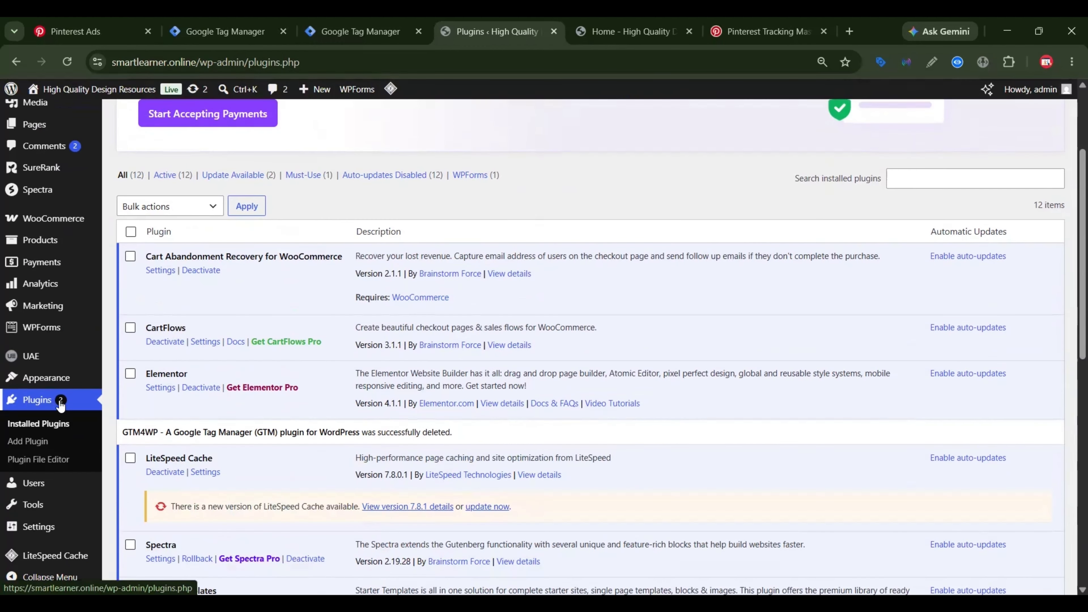
{"action": "scroll", "coordinate": [240, 403], "scroll_direction": "up", "scroll_amount": 3}
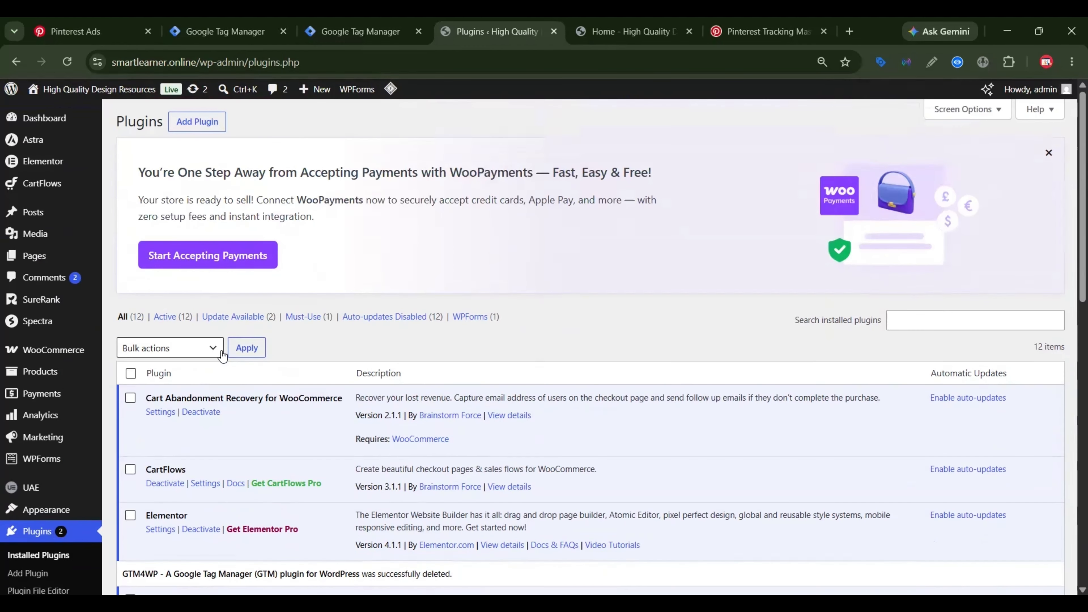
{"action": "left_click", "coordinate": [198, 124]}
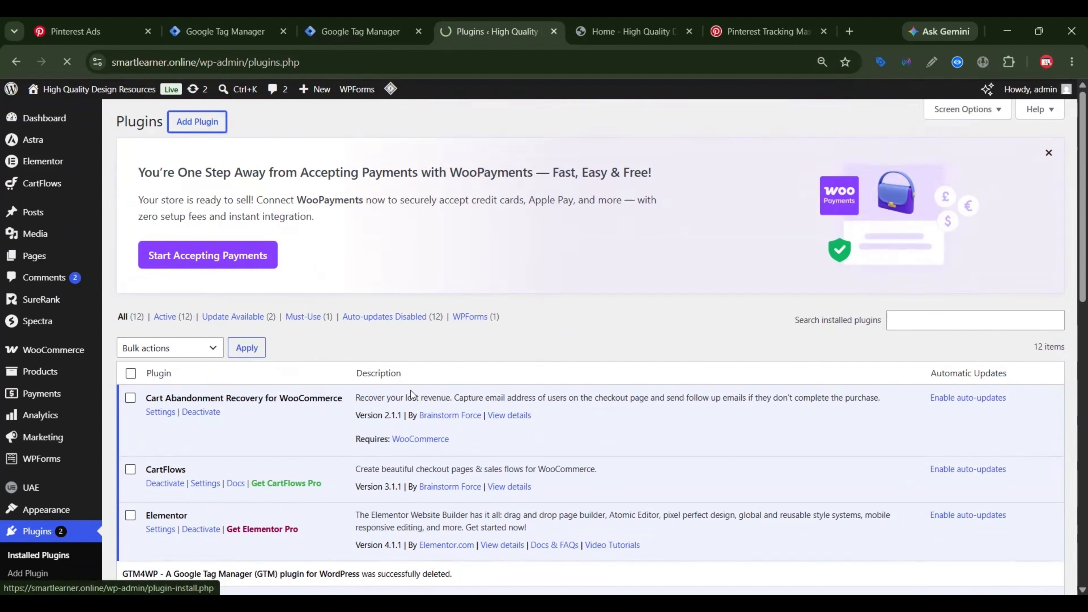
{"action": "left_click", "coordinate": [867, 180]}
{"action": "type", "text": "GR"}
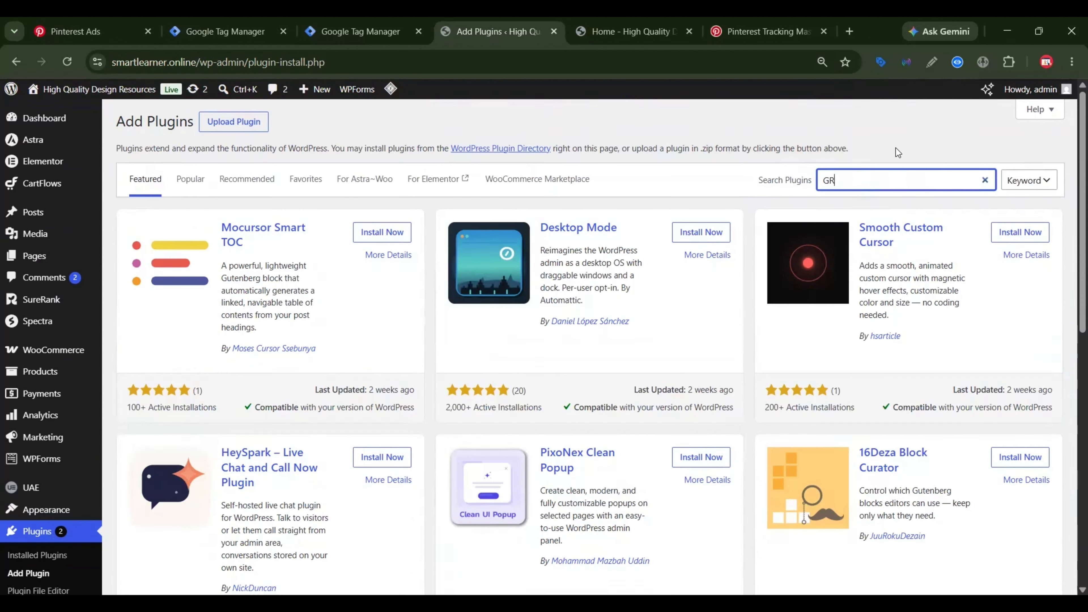
{"action": "key", "text": "BackSpace"}
{"action": "type", "text": "TM4WP"}
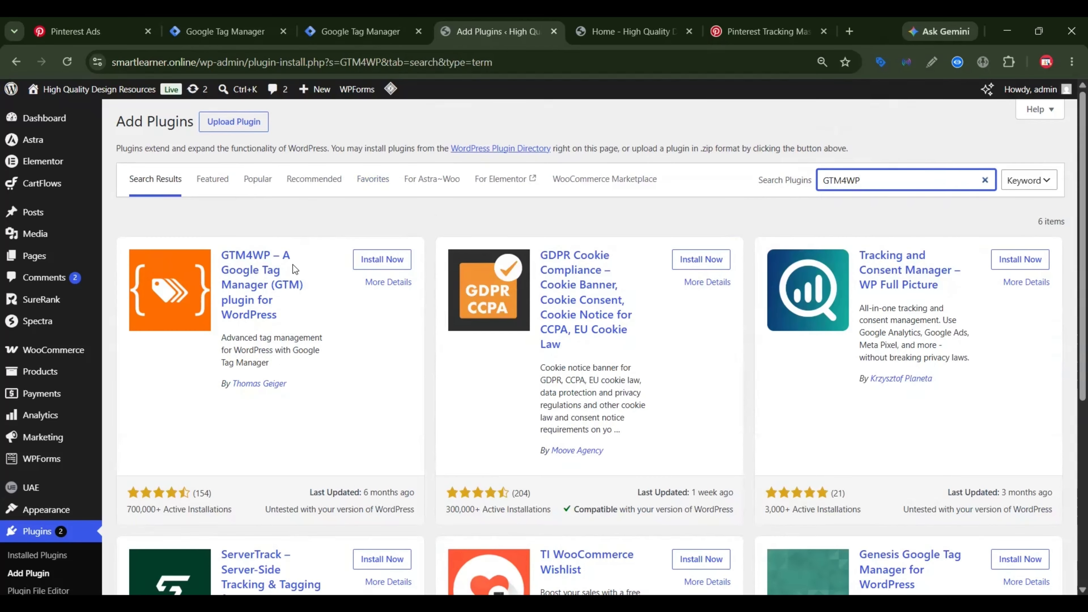
Install and activate the GTM4WP Google Tag Manager plugin and open its settings.
{"action": "left_click", "coordinate": [378, 265]}
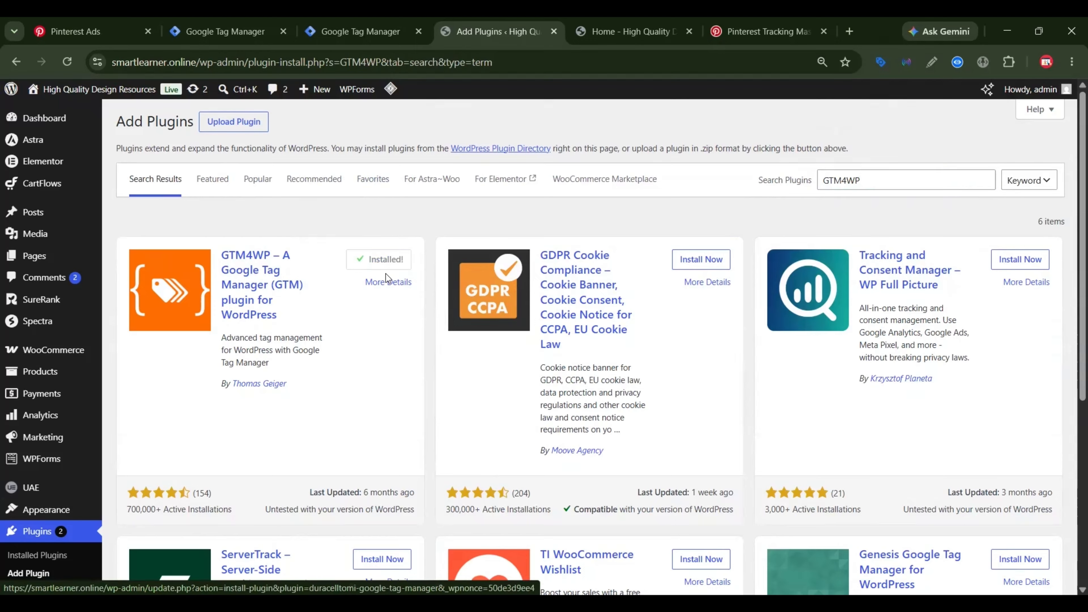
{"action": "left_click", "coordinate": [393, 263]}
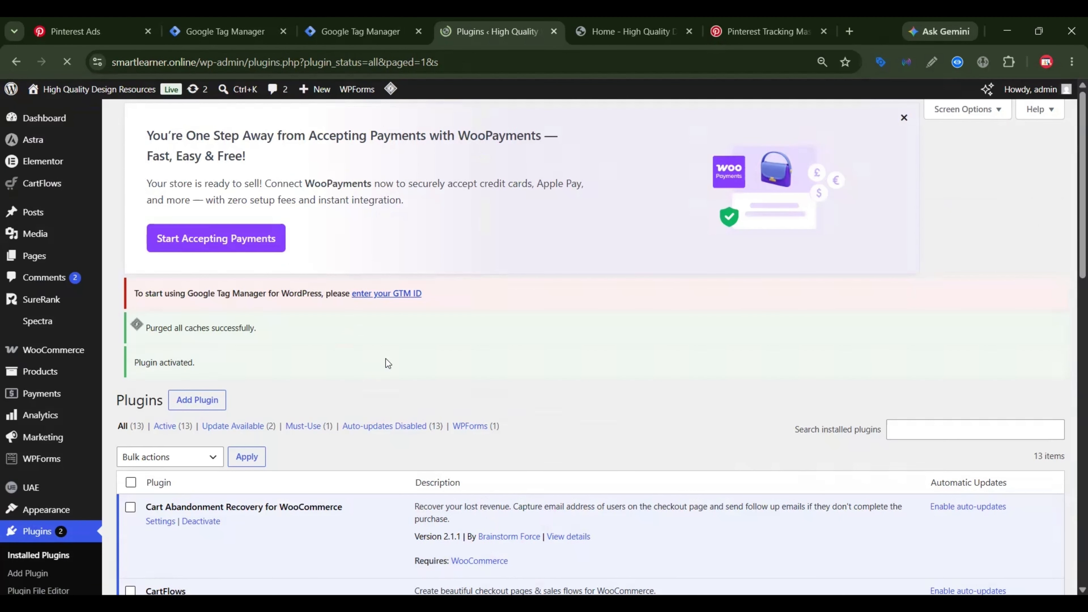
{"action": "scroll", "coordinate": [387, 363], "scroll_direction": "down", "scroll_amount": 5}
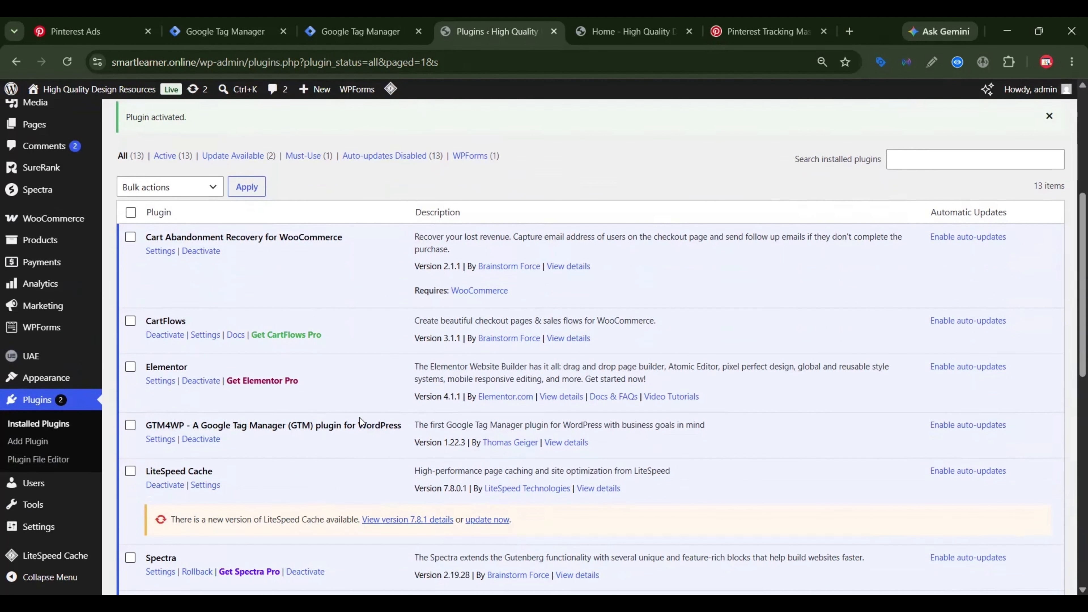
{"action": "left_click", "coordinate": [160, 440]}
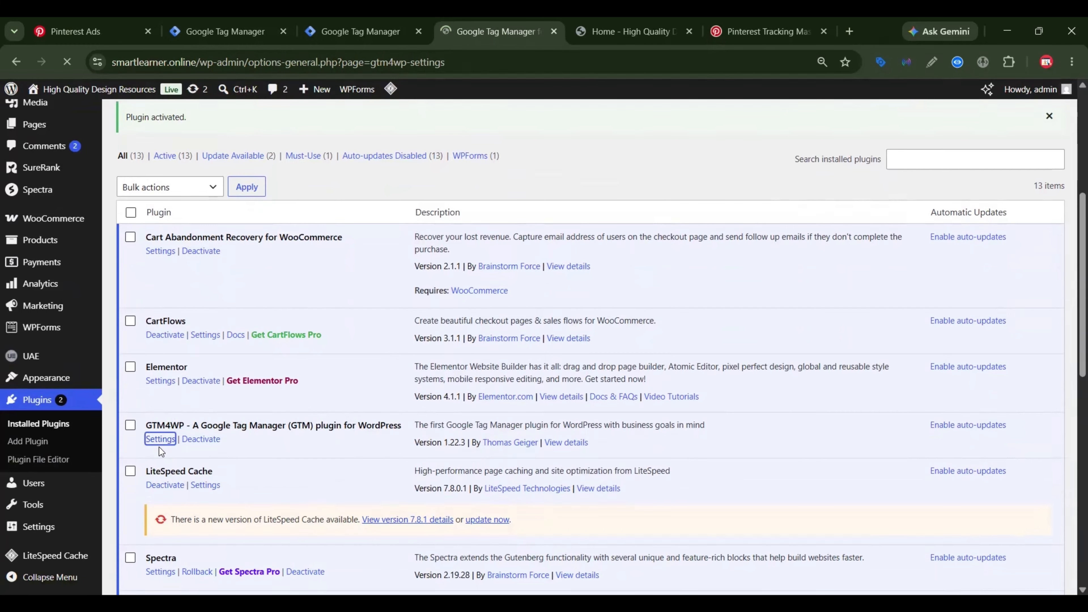
Check the store's home page for a data layer and Google tags with the datalayer checker and Tag Assistant extensions.
{"action": "left_click", "coordinate": [637, 34]}
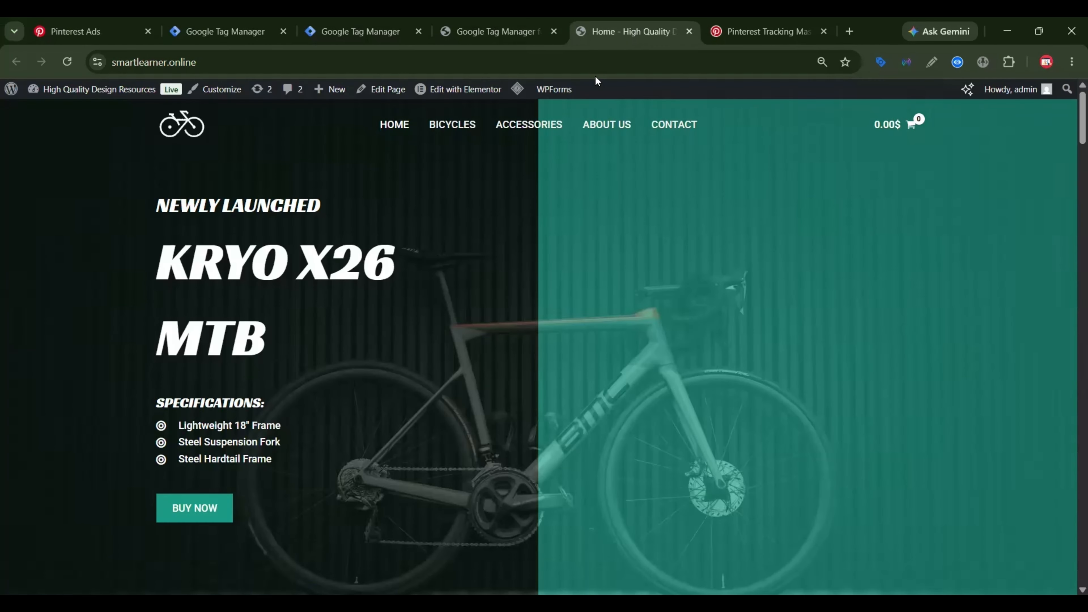
{"action": "left_click", "coordinate": [958, 63]}
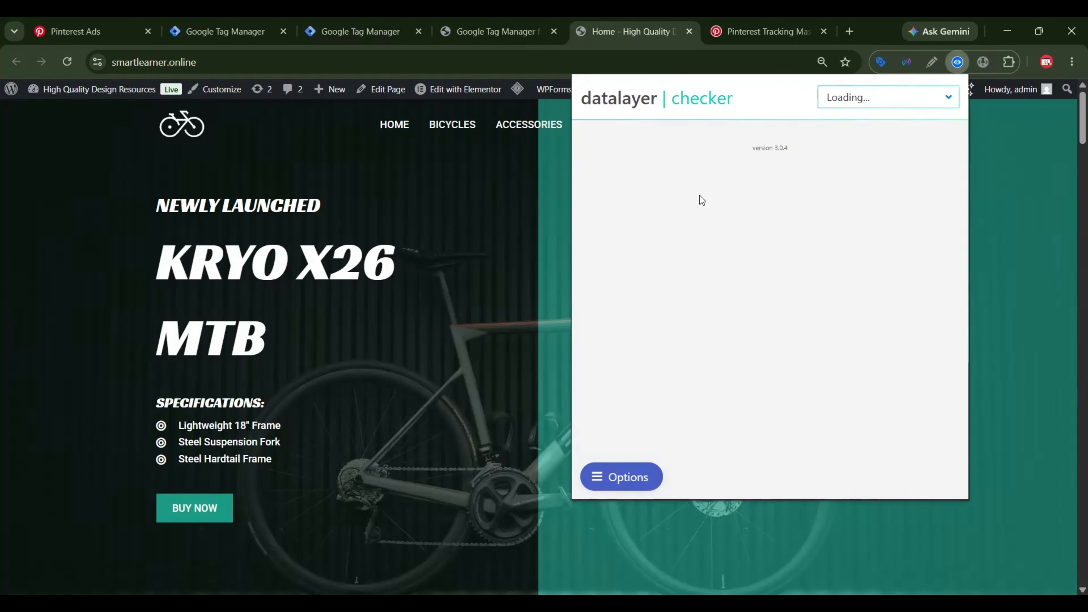
{"action": "left_click", "coordinate": [882, 63]}
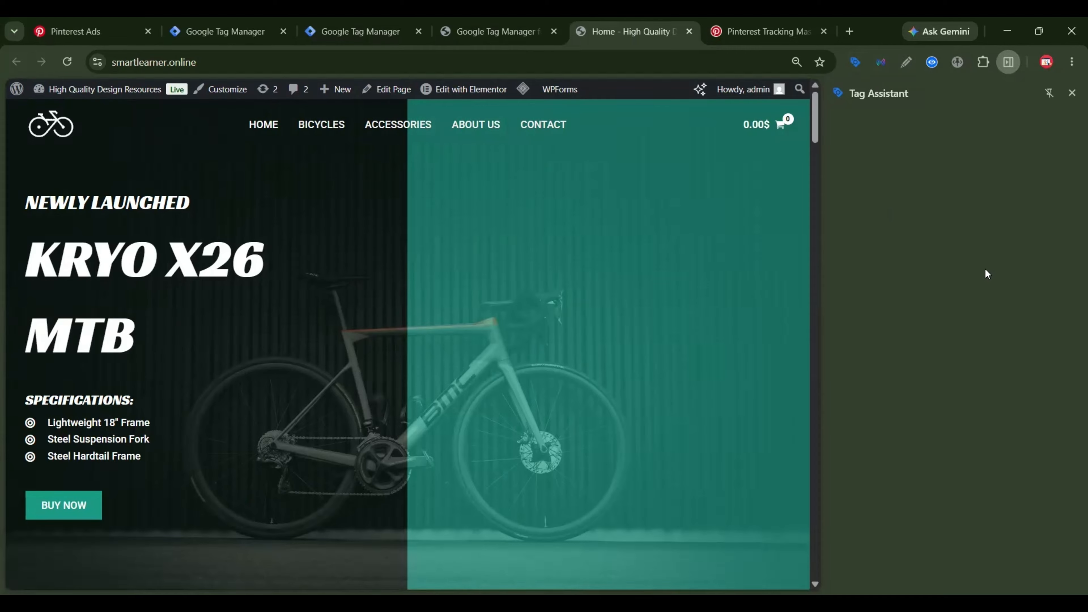
{"action": "scroll", "coordinate": [1004, 338], "scroll_direction": "down", "scroll_amount": 2}
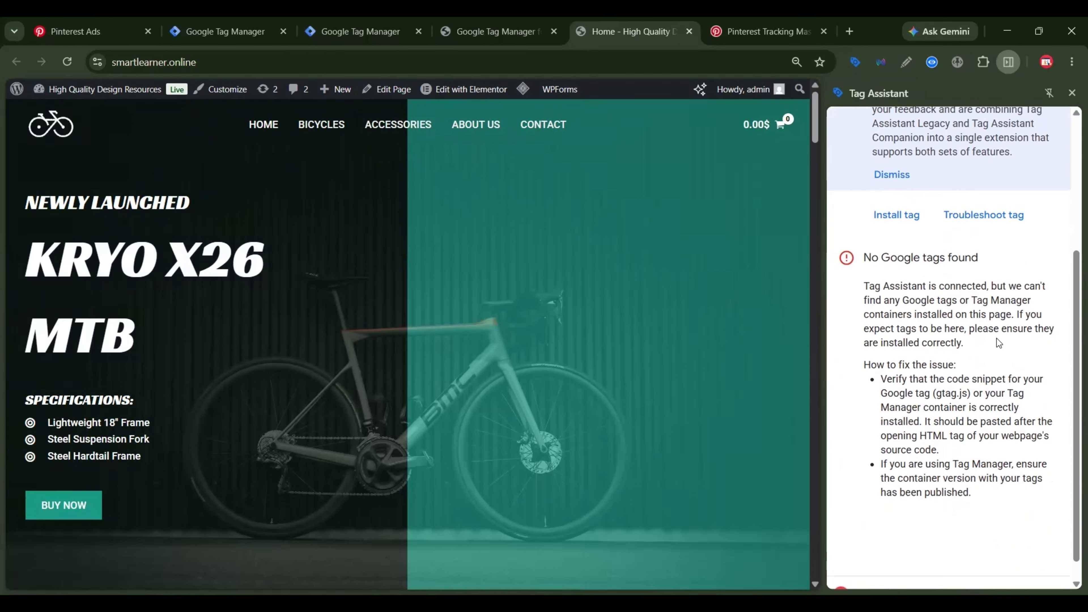
Copy the container ID GTM-K24FHCW8 from the install code of the Pinterest Web container in Google Tag Manager.
{"action": "left_click", "coordinate": [364, 24]}
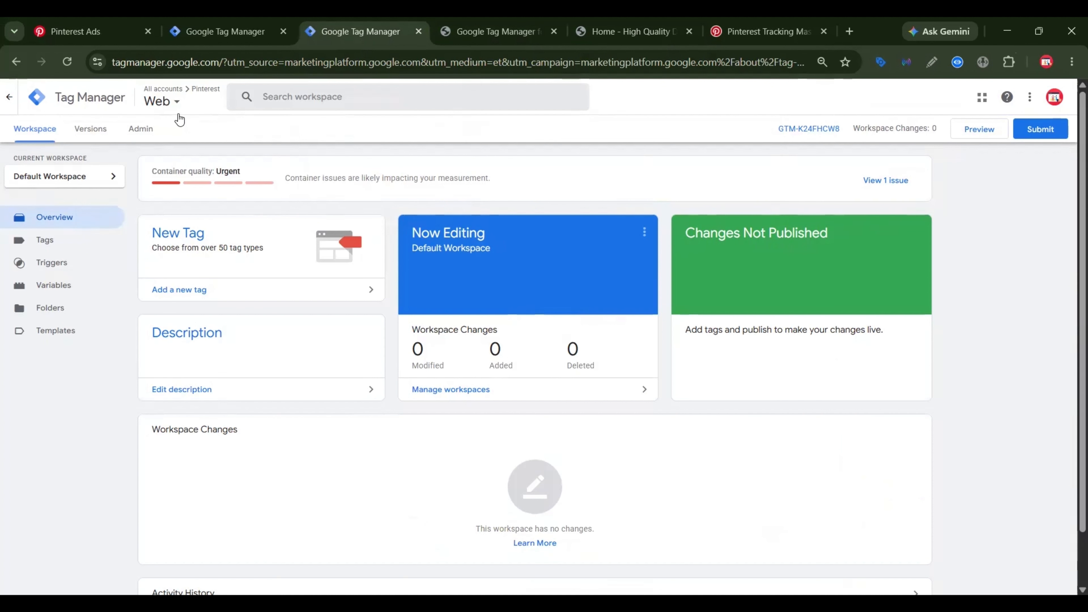
{"action": "left_click", "coordinate": [788, 134]}
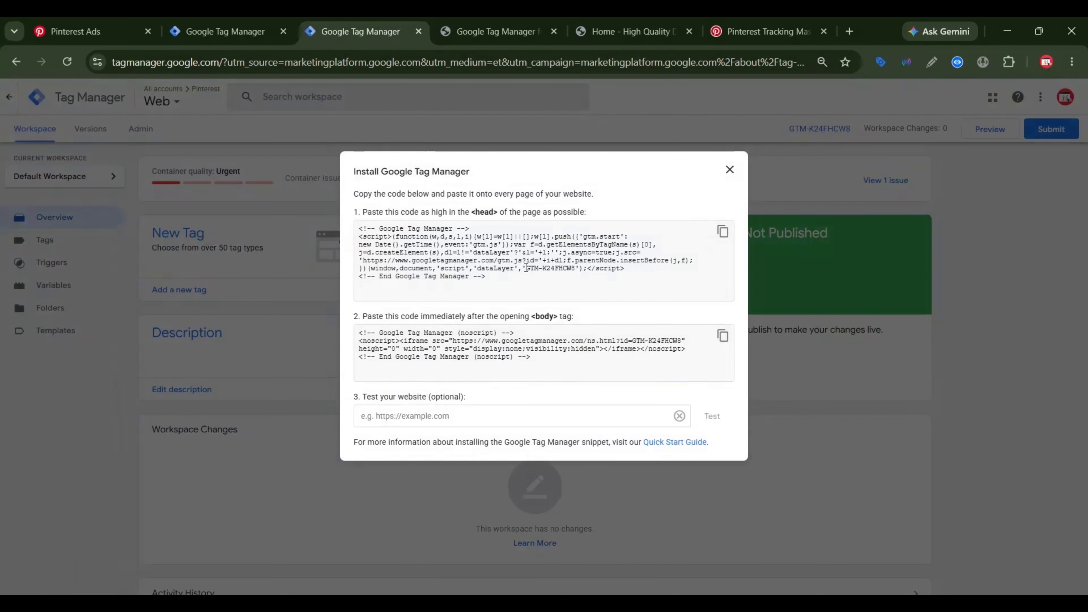
{"action": "double_click", "coordinate": [565, 267]}
{"action": "key", "text": "ctrl+c"}
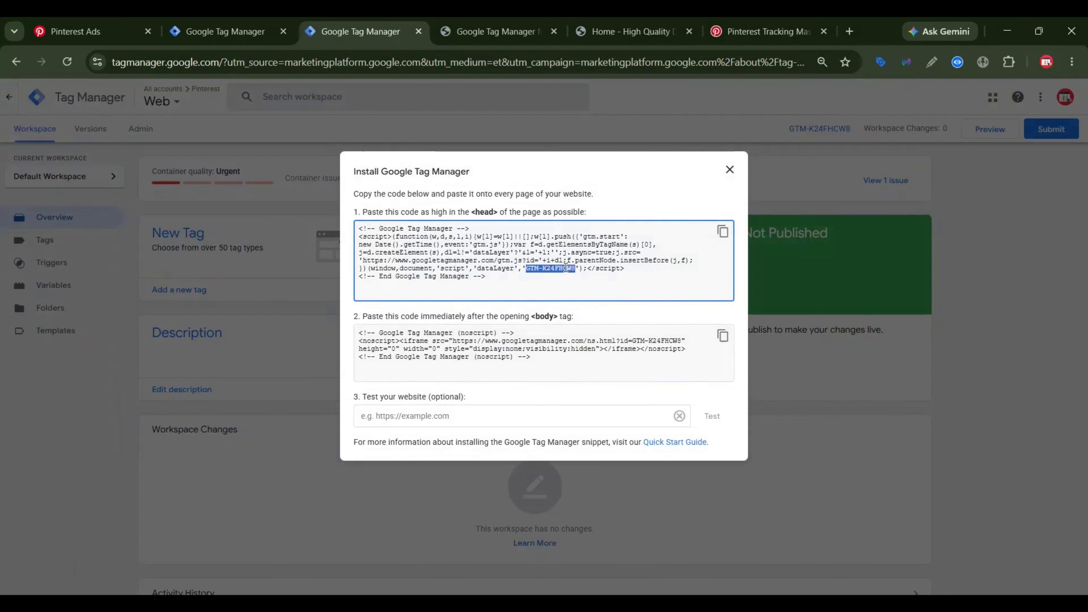
Set the plugin's Google Tag Manager ID to GTM-K24FHCW8 with the container code On, and save the settings.
{"action": "left_click", "coordinate": [467, 22]}
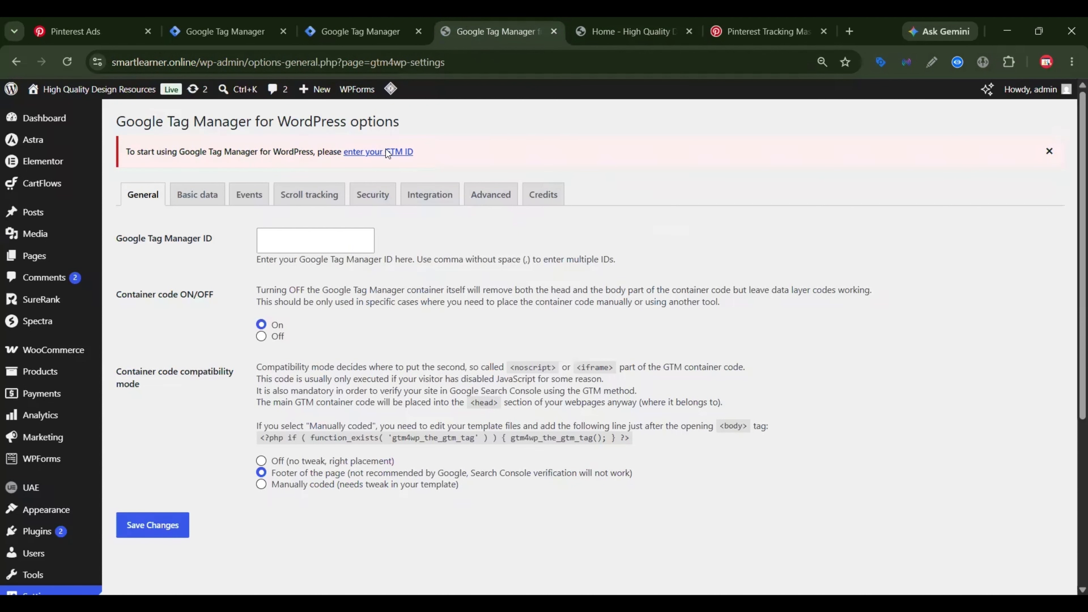
{"action": "left_click", "coordinate": [286, 240]}
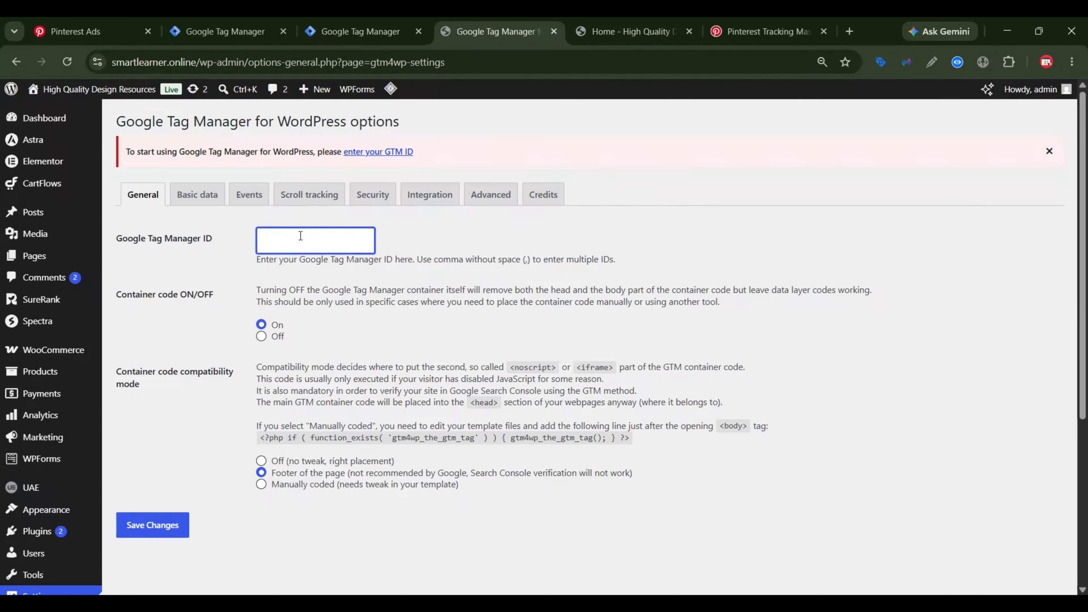
{"action": "key", "text": "ctrl+v"}
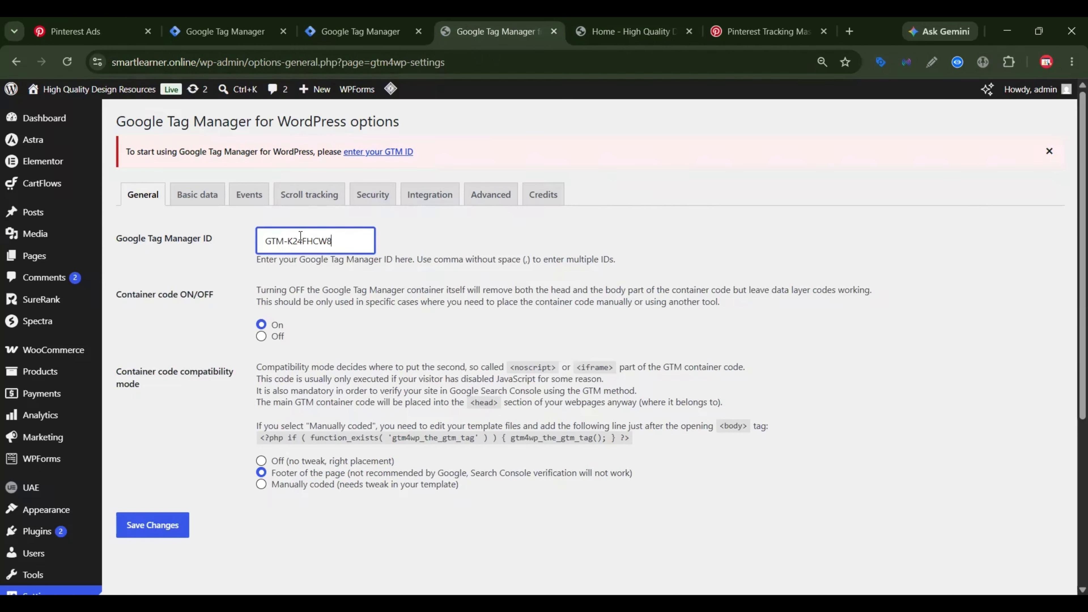
{"action": "left_click", "coordinate": [154, 531]}
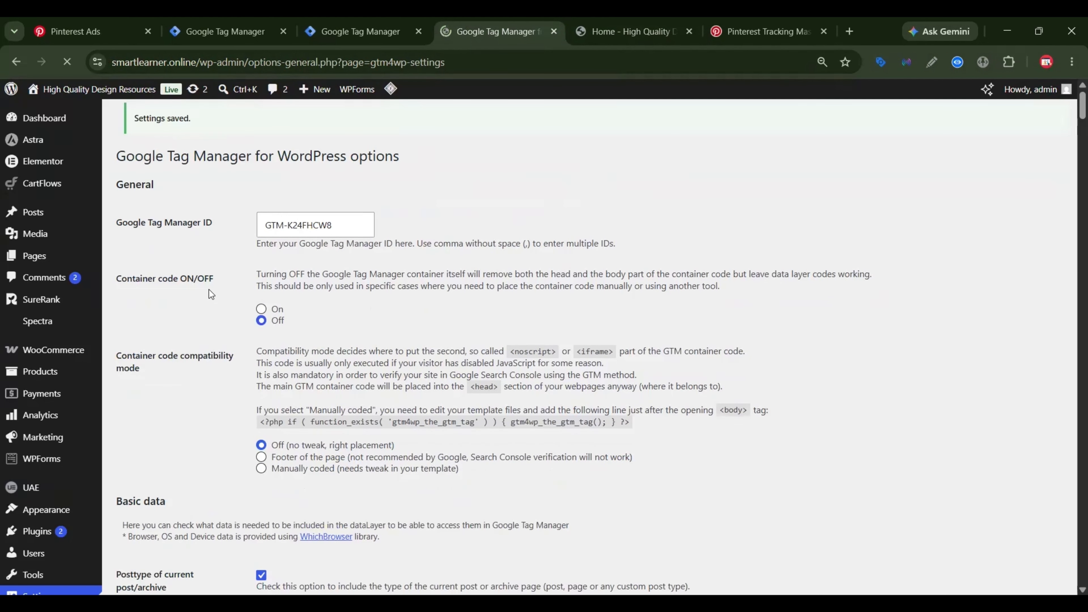
{"action": "left_click", "coordinate": [262, 325]}
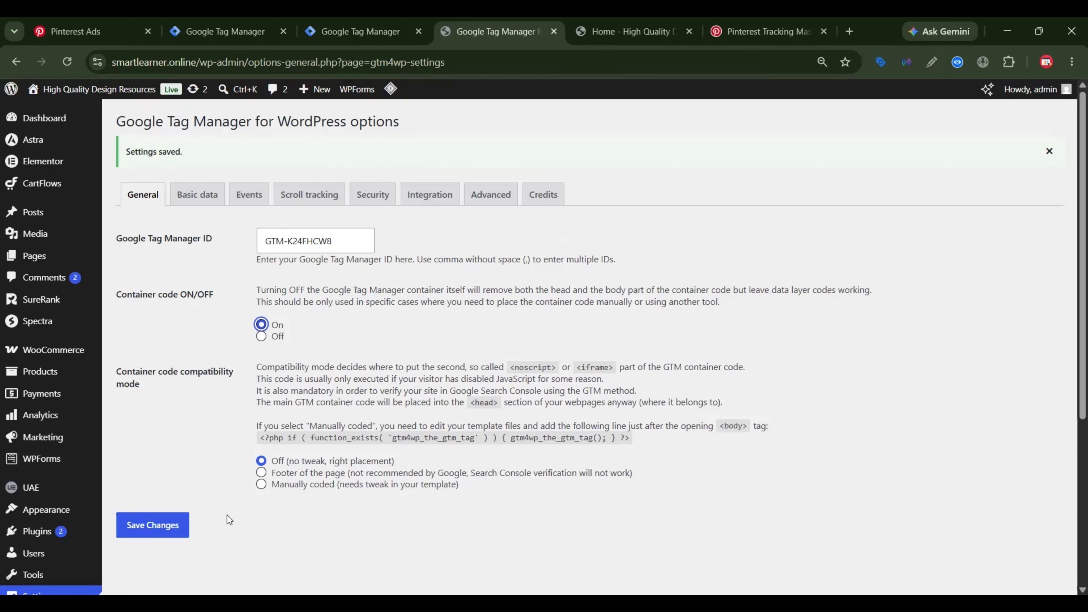
{"action": "left_click", "coordinate": [166, 531]}
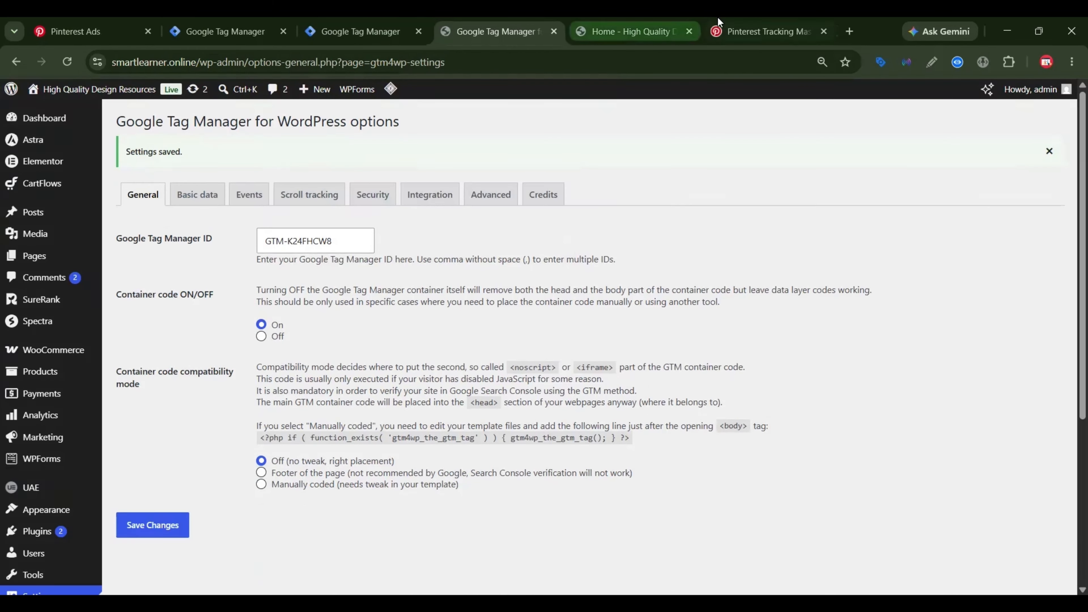
Reload the store's home page and recheck it for Google tags in Tag Assistant.
{"action": "left_click", "coordinate": [640, 30]}
{"action": "left_click", "coordinate": [68, 62]}
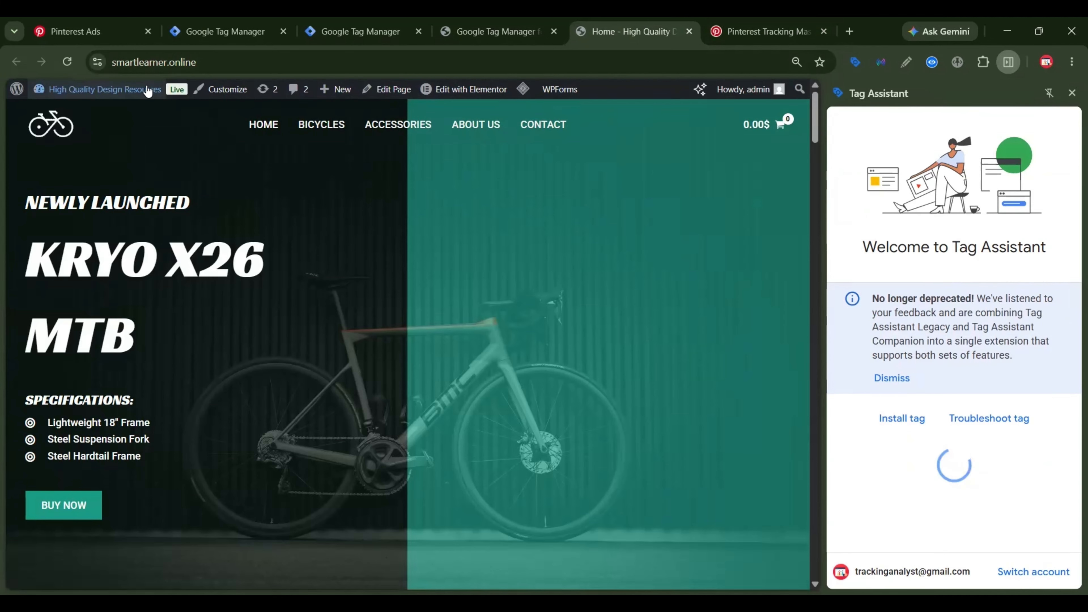
{"action": "mouse_move", "coordinate": [129, 89]}
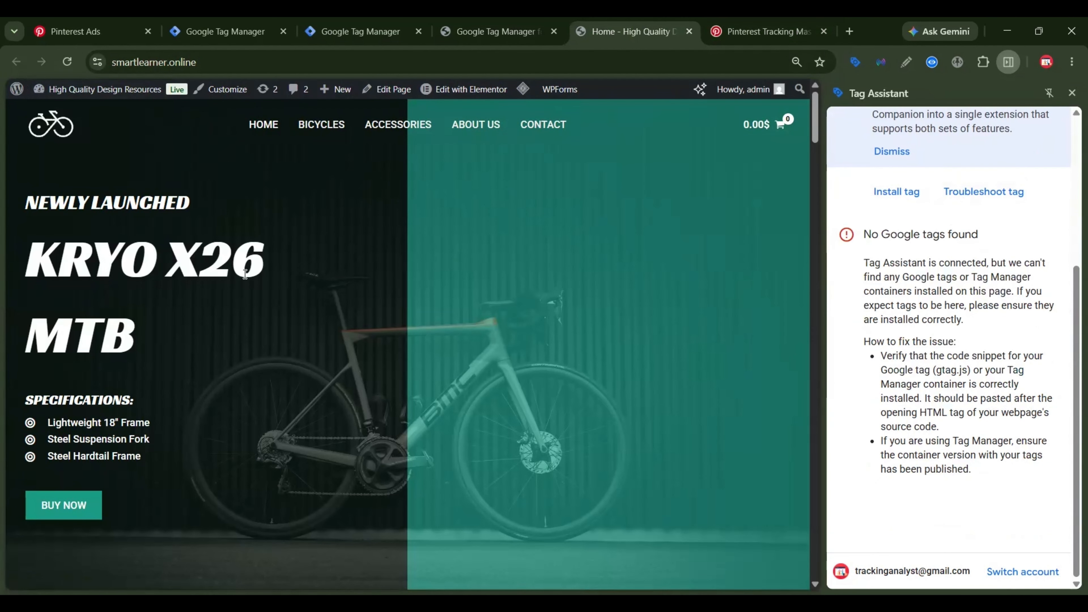
{"action": "key", "text": "F5"}
{"action": "left_click", "coordinate": [338, 18]}
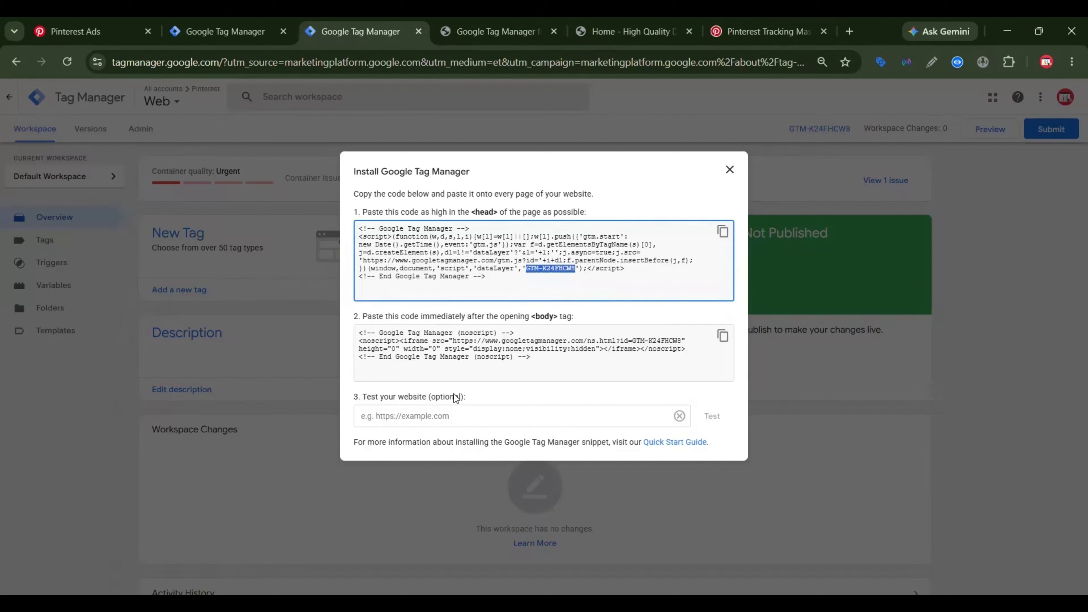
{"action": "left_click", "coordinate": [627, 31]}
{"action": "left_click", "coordinate": [247, 54]}
{"action": "key", "text": "ctrl+c"}
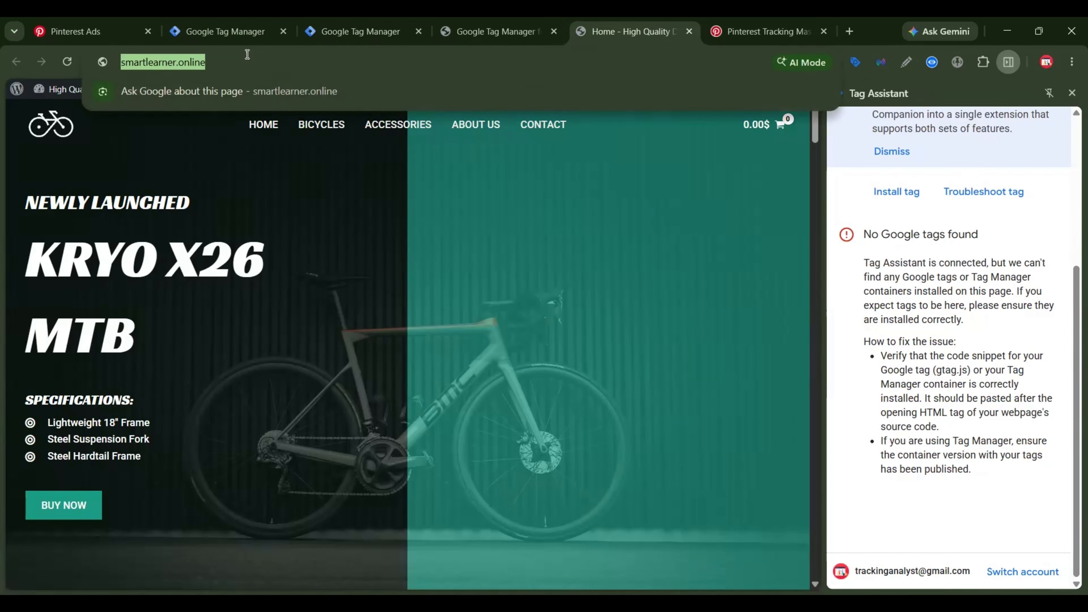
{"action": "left_click", "coordinate": [472, 31]}
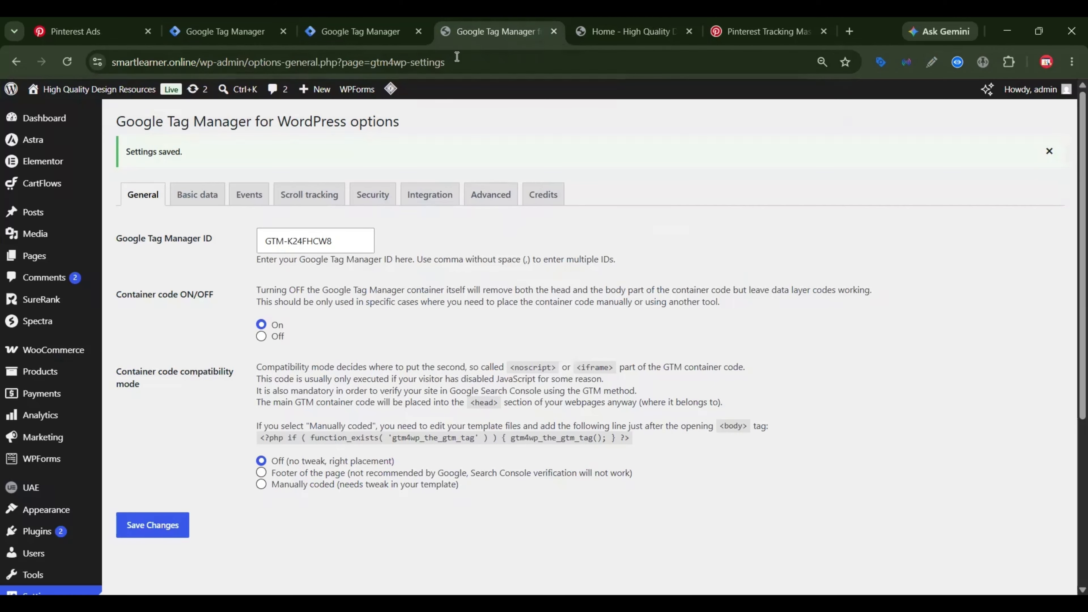
{"action": "left_click", "coordinate": [359, 31]}
{"action": "left_click", "coordinate": [411, 417]}
{"action": "key", "text": "ctrl+v"}
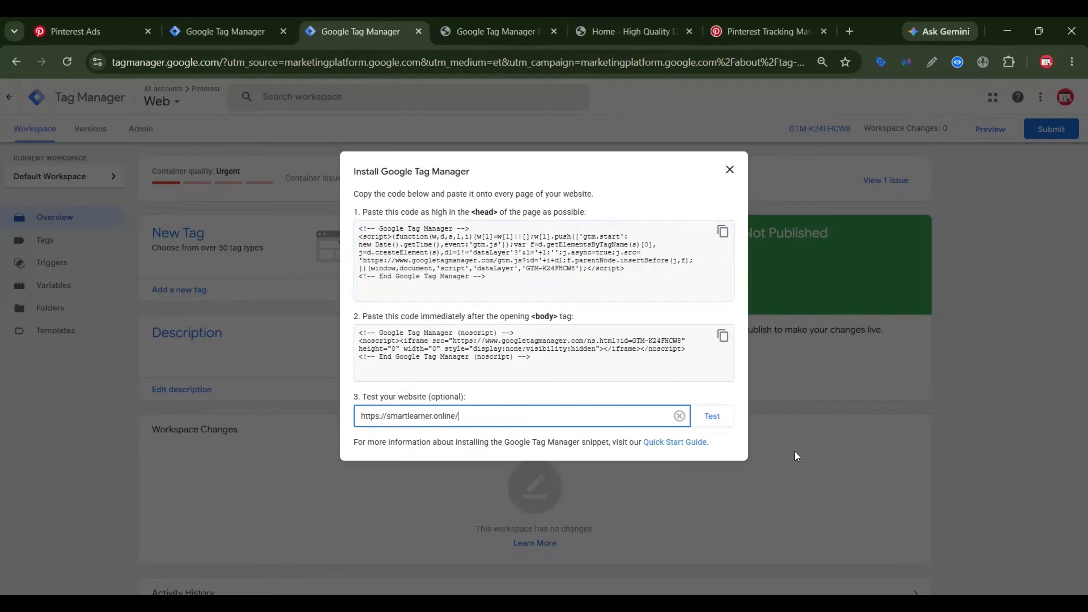
{"action": "left_click", "coordinate": [717, 415]}
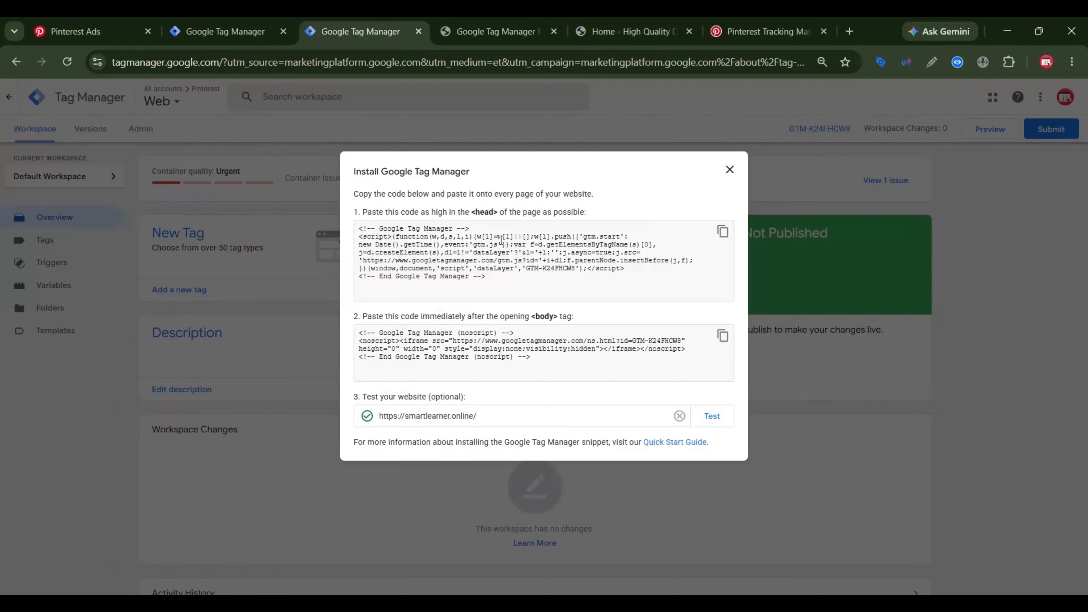
Return to the Google Tag Manager for WordPress options and open the WooCommerce integration settings.
{"action": "left_click", "coordinate": [650, 17]}
{"action": "left_click", "coordinate": [372, 31]}
{"action": "left_click", "coordinate": [483, 22]}
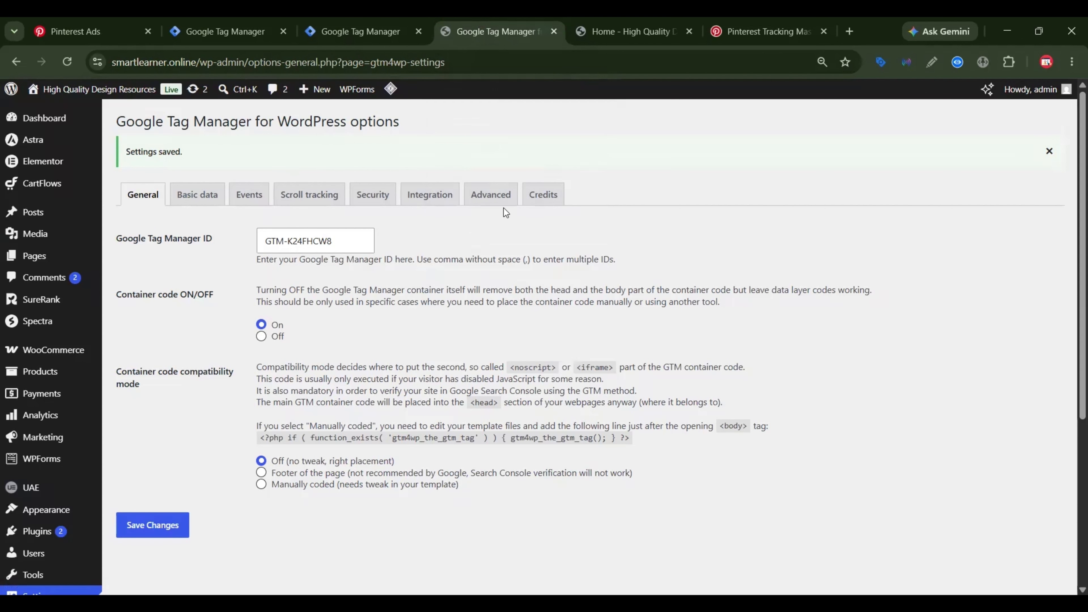
{"action": "left_click", "coordinate": [505, 196]}
{"action": "left_click", "coordinate": [447, 198]}
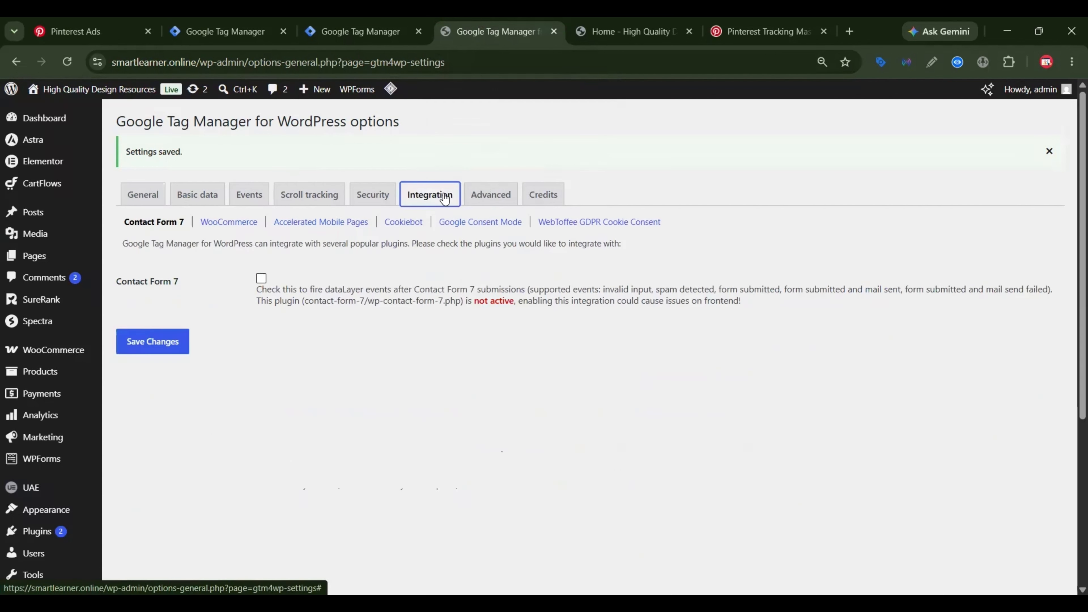
{"action": "left_click", "coordinate": [214, 223]}
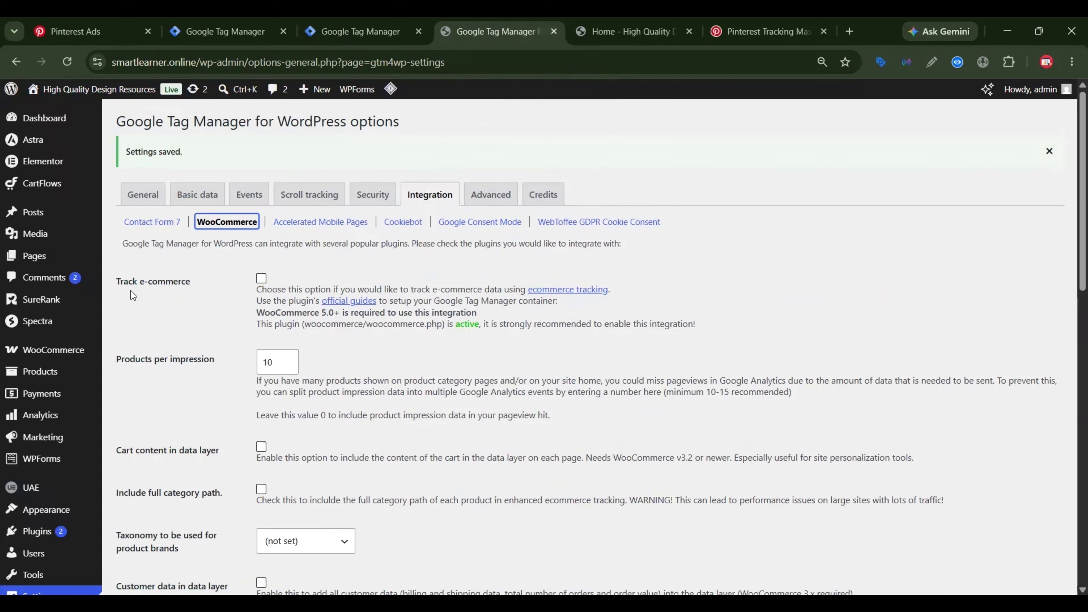
Enable e-commerce tracking, cart content, full category path, customer data and order data in the WooCommerce integration settings.
{"action": "left_click", "coordinate": [261, 277]}
{"action": "scroll", "coordinate": [242, 390], "scroll_direction": "down", "scroll_amount": 2}
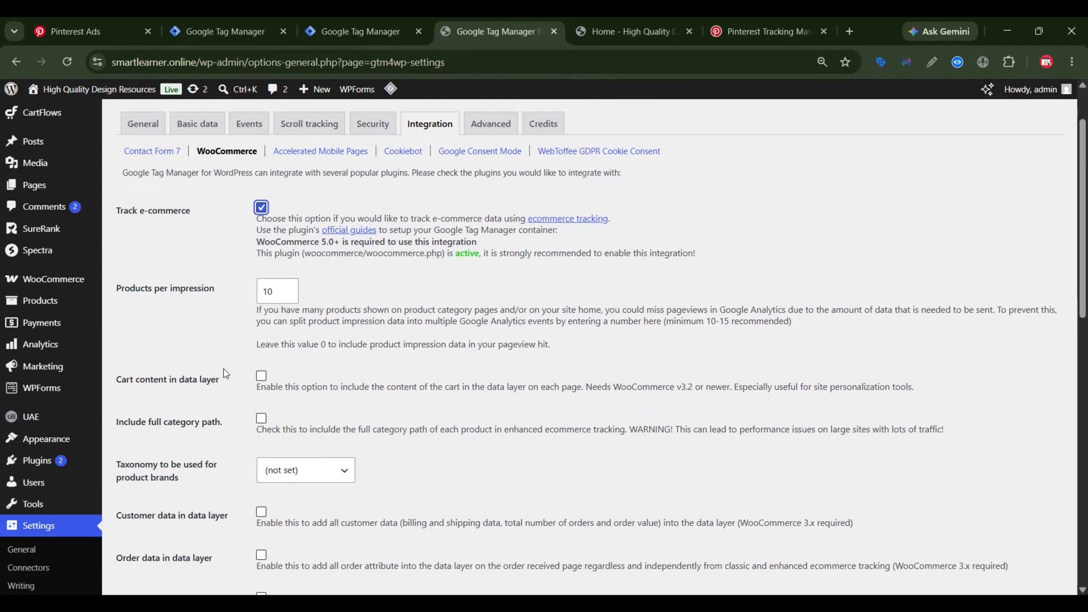
{"action": "left_click", "coordinate": [262, 377]}
{"action": "left_click", "coordinate": [261, 417]}
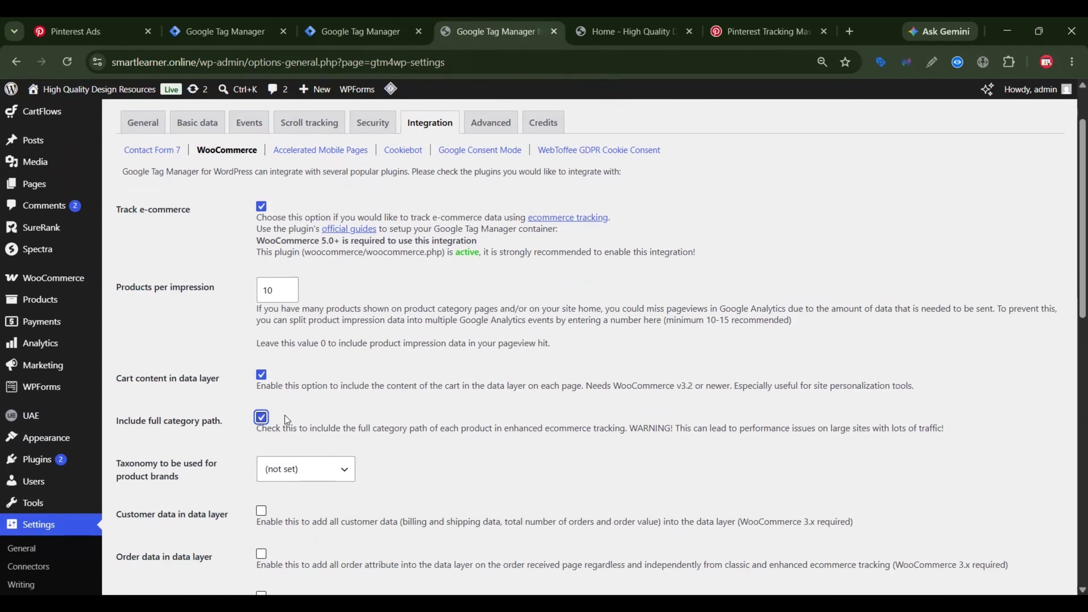
{"action": "scroll", "coordinate": [284, 414], "scroll_direction": "down", "scroll_amount": 5}
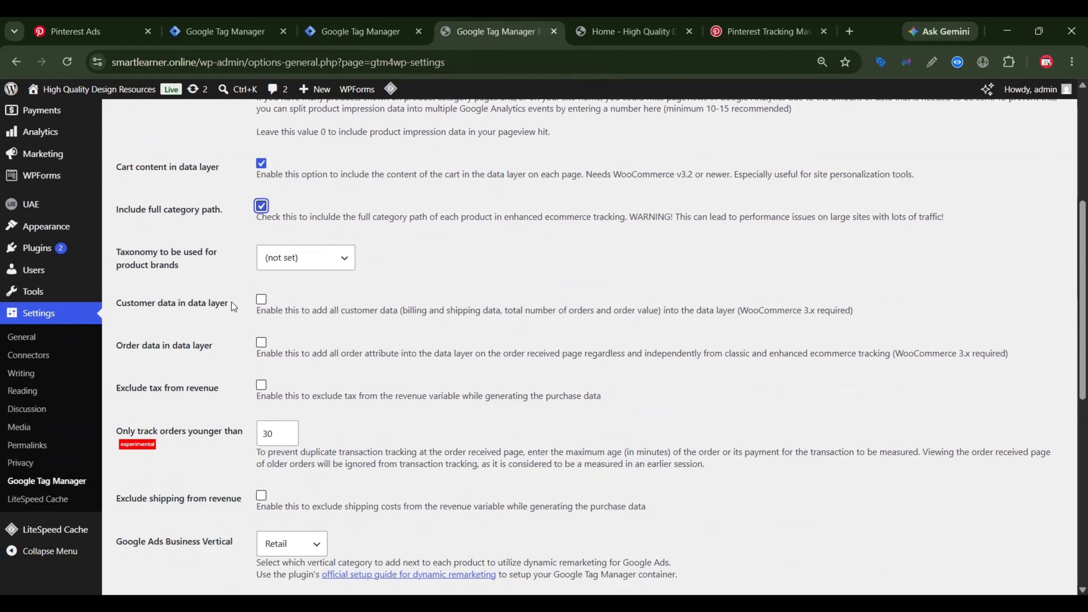
{"action": "left_click", "coordinate": [261, 299]}
{"action": "left_click", "coordinate": [261, 343]}
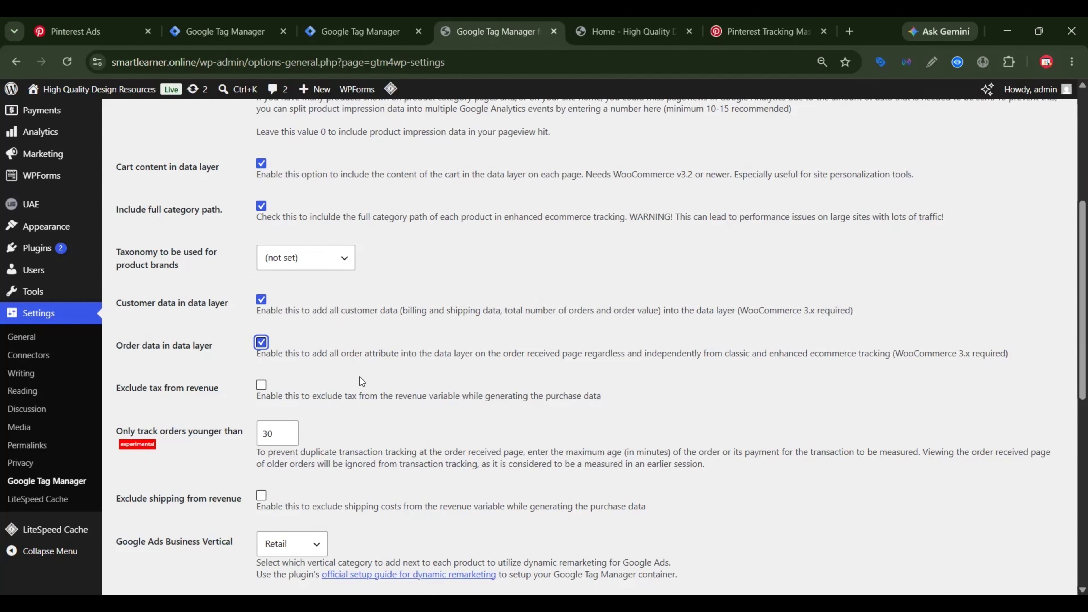
Enable clearing the ecommerce object before each new event and save the WooCommerce integration settings.
{"action": "scroll", "coordinate": [359, 386], "scroll_direction": "down", "scroll_amount": 6}
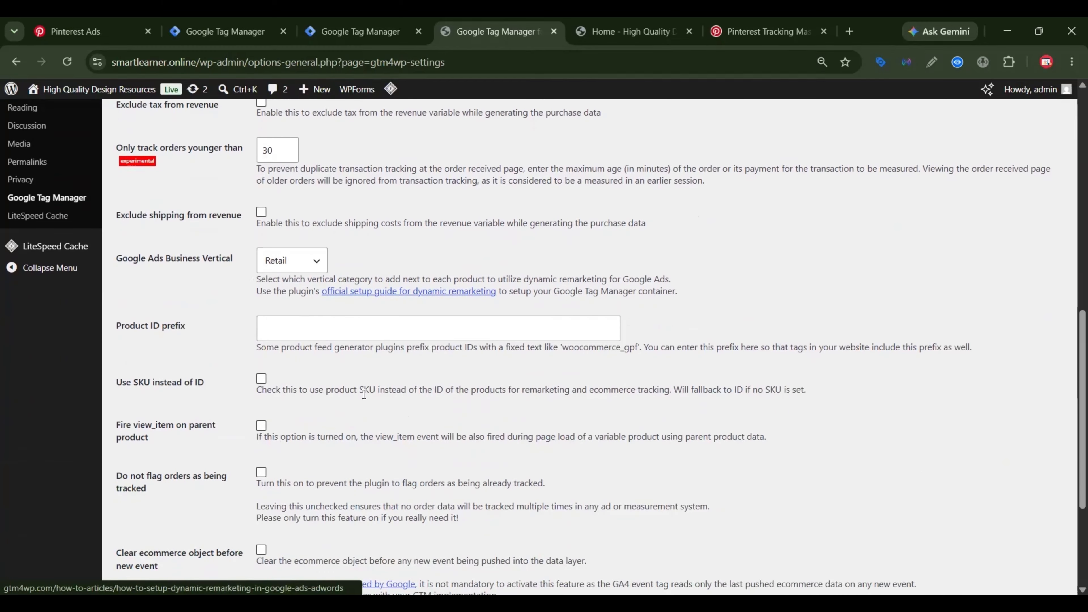
{"action": "scroll", "coordinate": [362, 401], "scroll_direction": "down", "scroll_amount": 4}
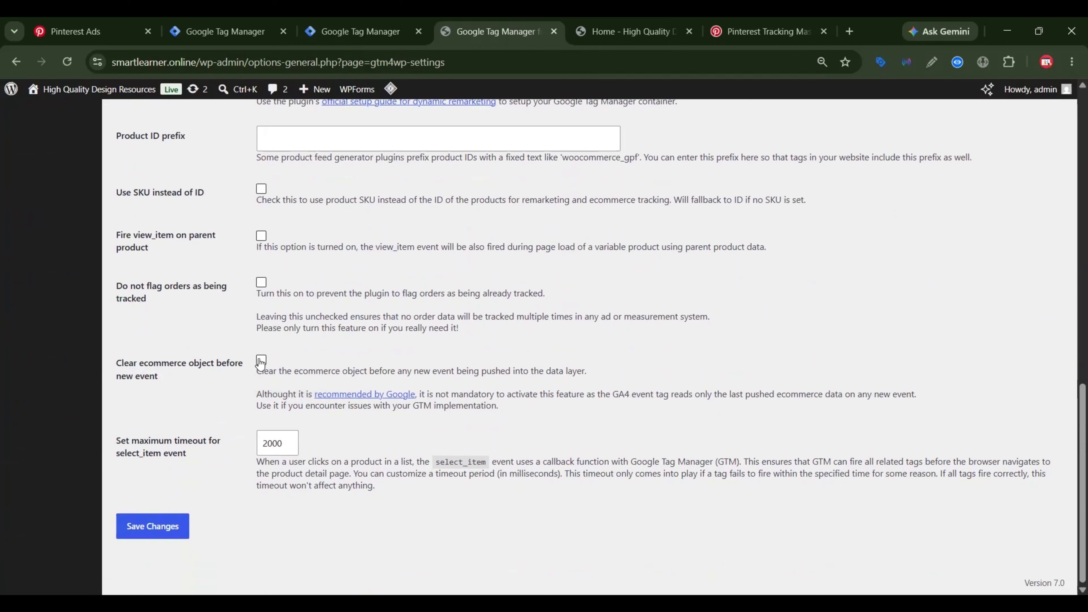
{"action": "left_click", "coordinate": [261, 359]}
{"action": "left_click", "coordinate": [157, 532]}
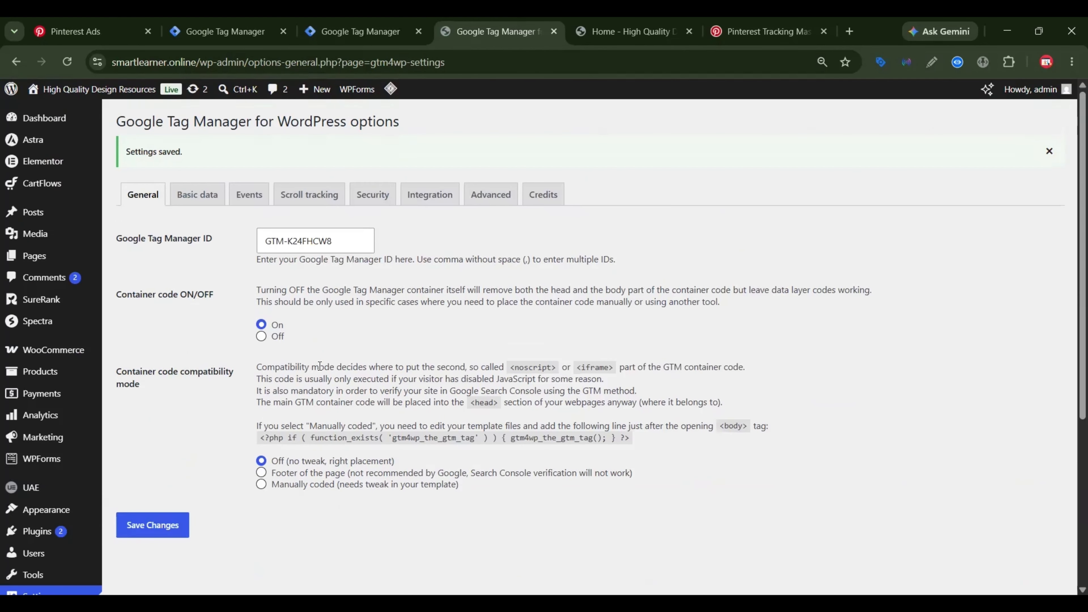
Reload the store's home page and check its data layer with the datalayer checker extension.
{"action": "left_click", "coordinate": [650, 19]}
{"action": "left_click", "coordinate": [77, 63]}
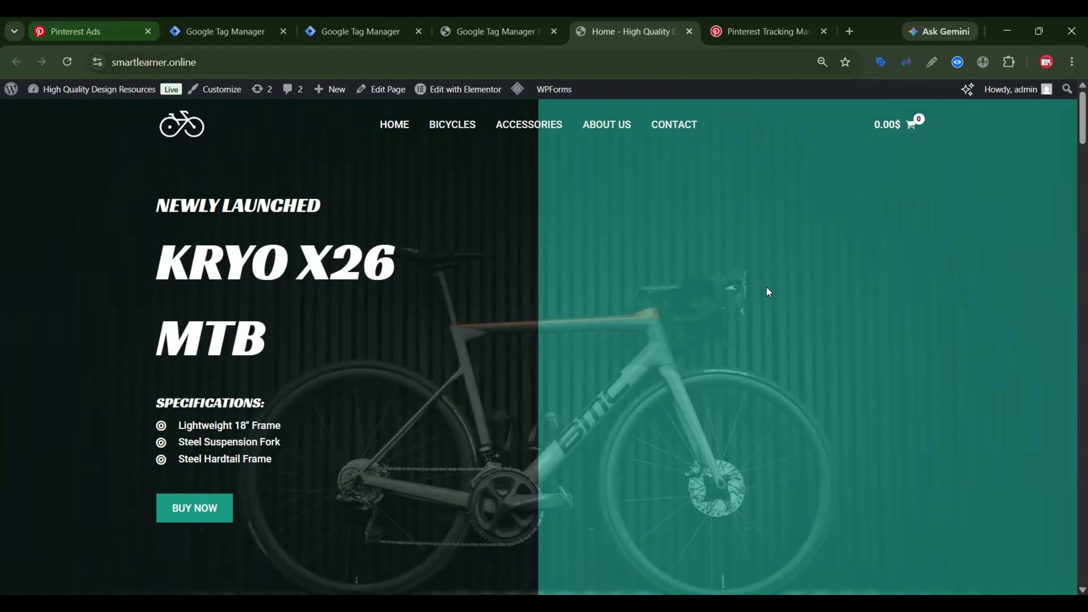
{"action": "left_click", "coordinate": [957, 61]}
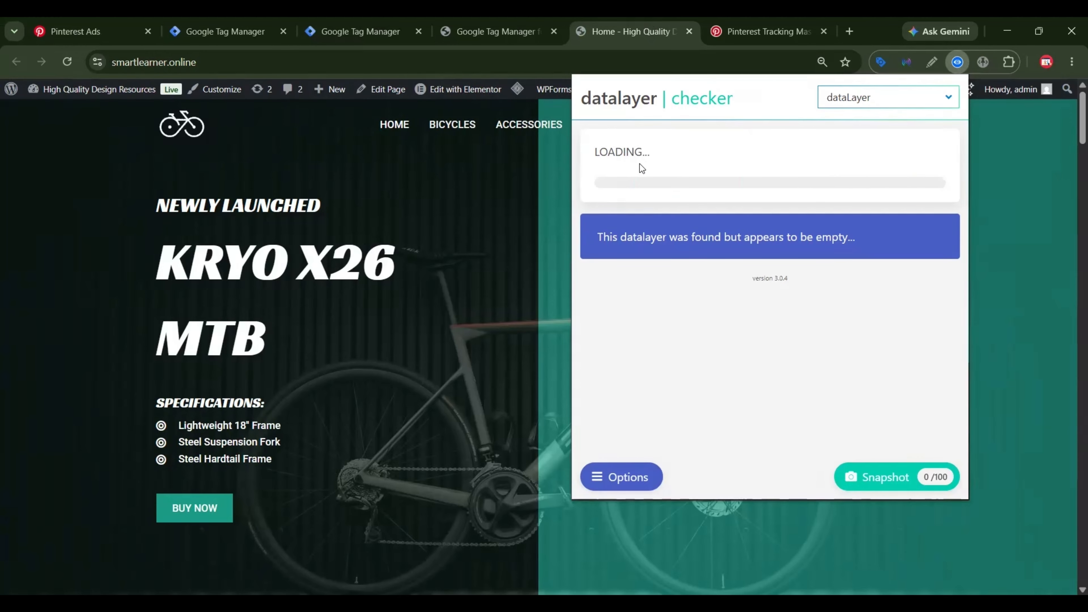
Open the Kryo X26 MTB – Model X product page and examine its view_item event in the datalayer checker.
{"action": "scroll", "coordinate": [411, 300], "scroll_direction": "down", "scroll_amount": 10}
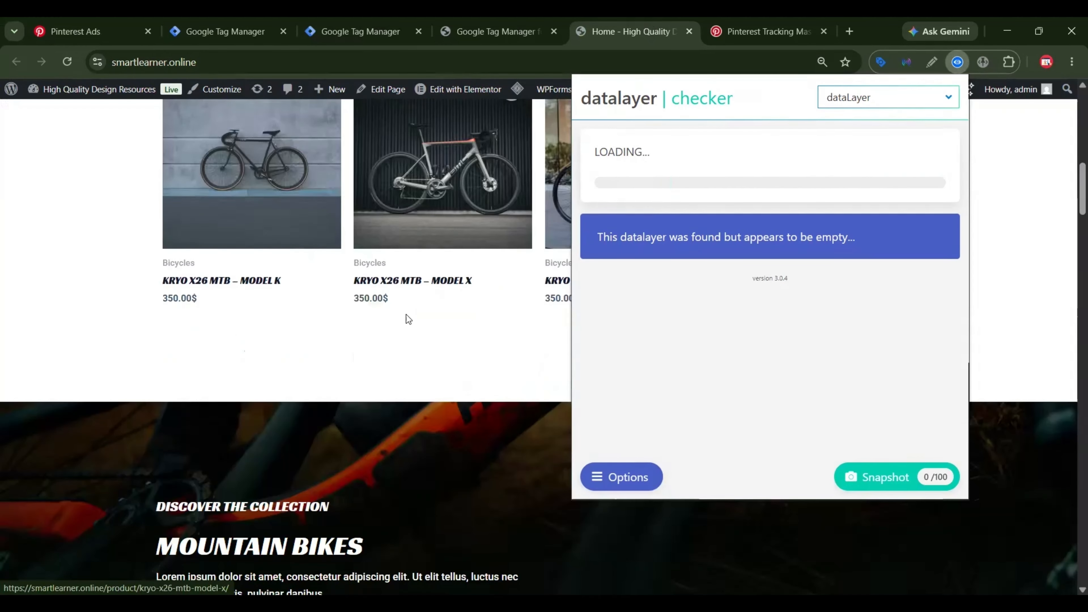
{"action": "left_click", "coordinate": [406, 281]}
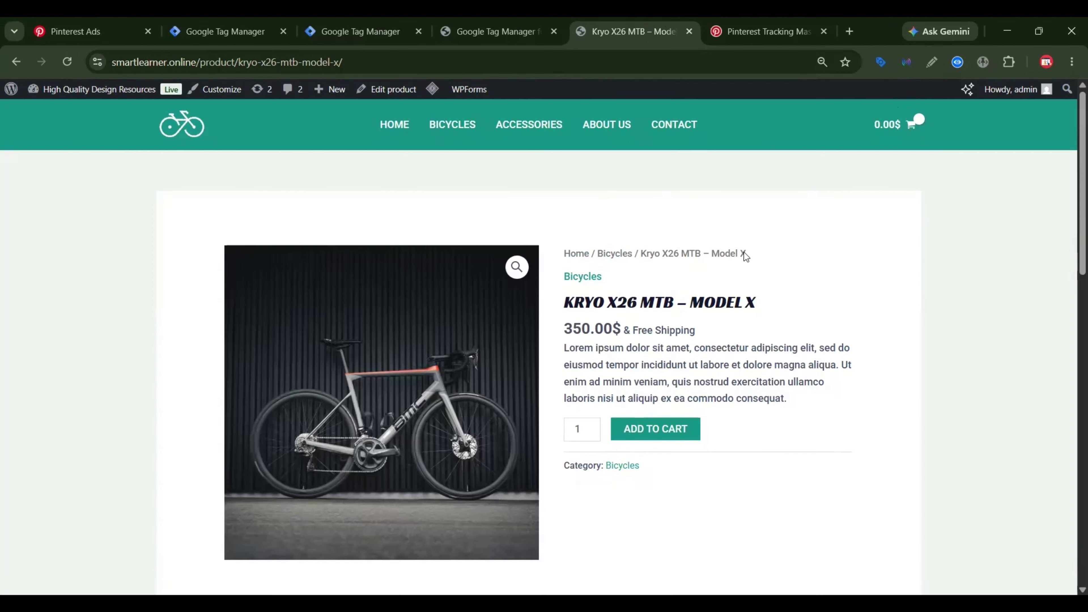
{"action": "left_click", "coordinate": [958, 62]}
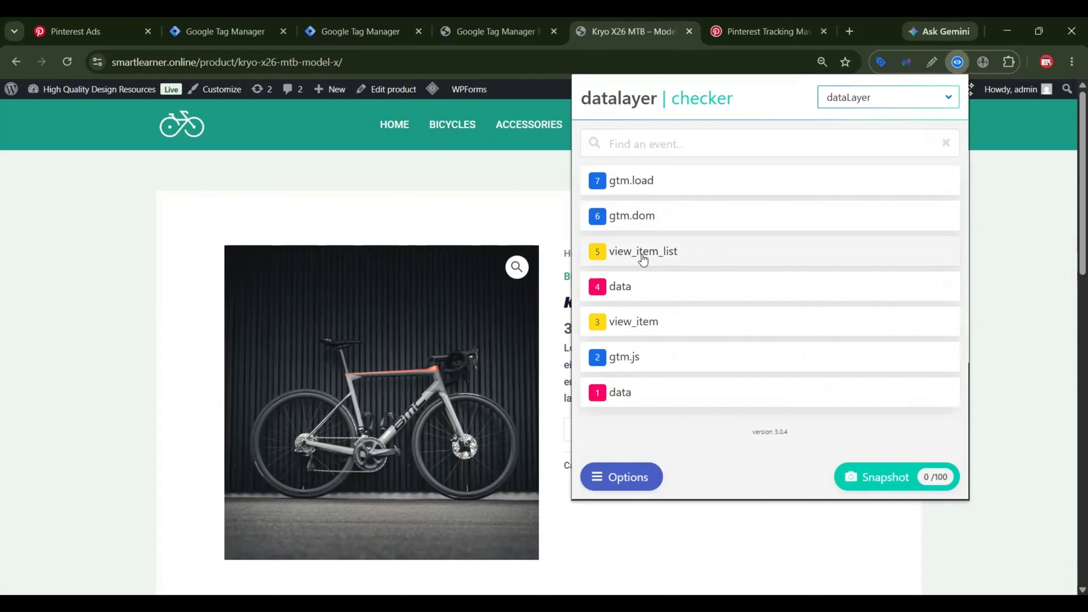
{"action": "left_click", "coordinate": [677, 325]}
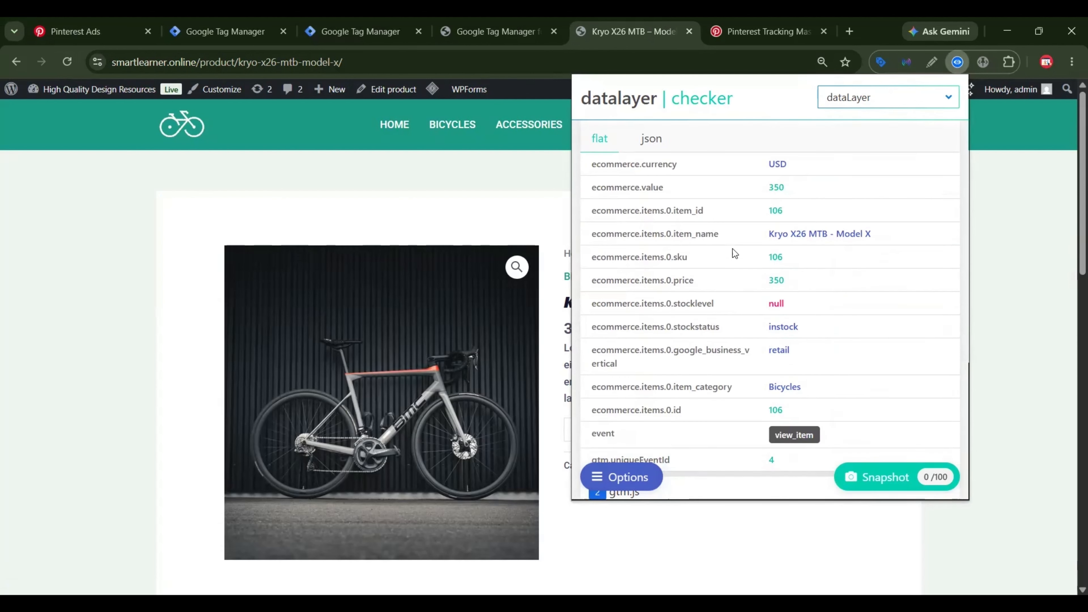
{"action": "scroll", "coordinate": [732, 253], "scroll_direction": "down", "scroll_amount": 2}
{"action": "scroll", "coordinate": [753, 342], "scroll_direction": "up", "scroll_amount": 1}
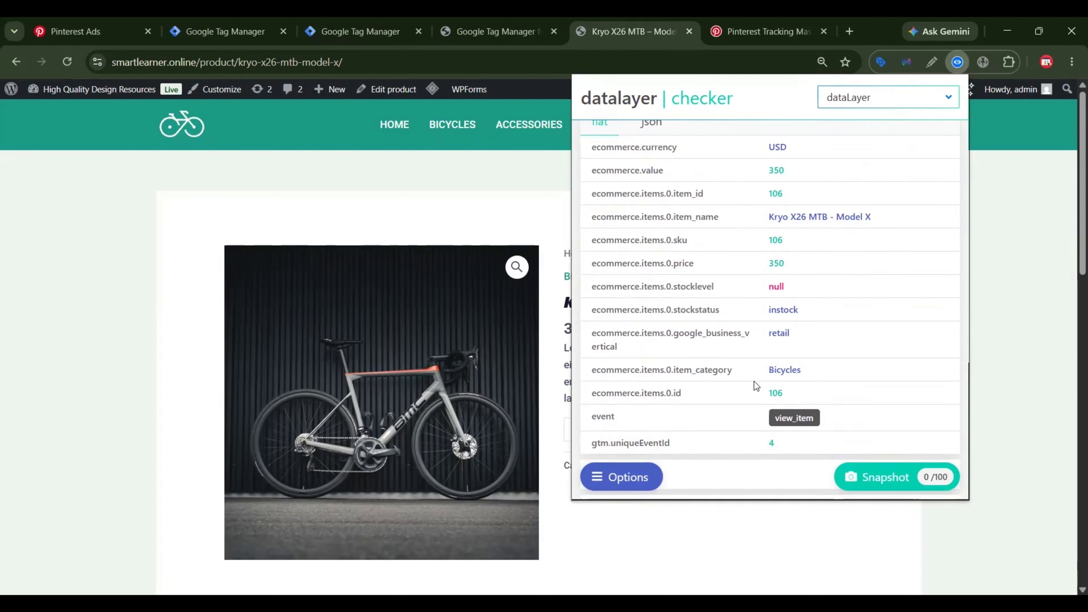
{"action": "scroll", "coordinate": [754, 381], "scroll_direction": "up", "scroll_amount": 3}
{"action": "left_click", "coordinate": [394, 19]}
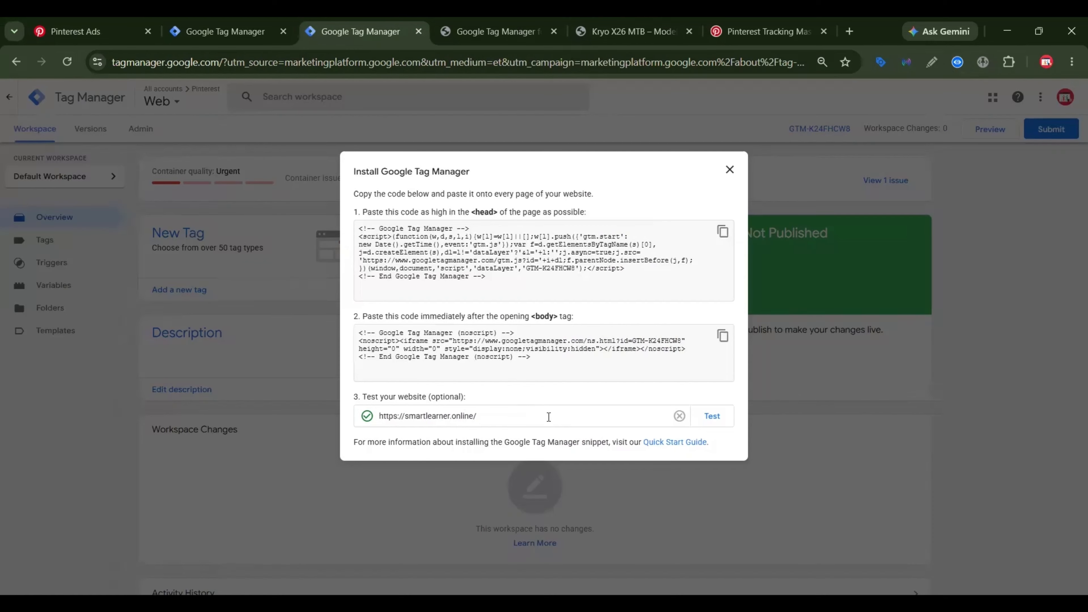
{"action": "left_click_drag", "start_coordinate": [549, 416], "coordinate": [274, 417]}
{"action": "key", "text": "ctrl+c"}
{"action": "left_click", "coordinate": [819, 312]}
{"action": "left_click", "coordinate": [989, 128]}
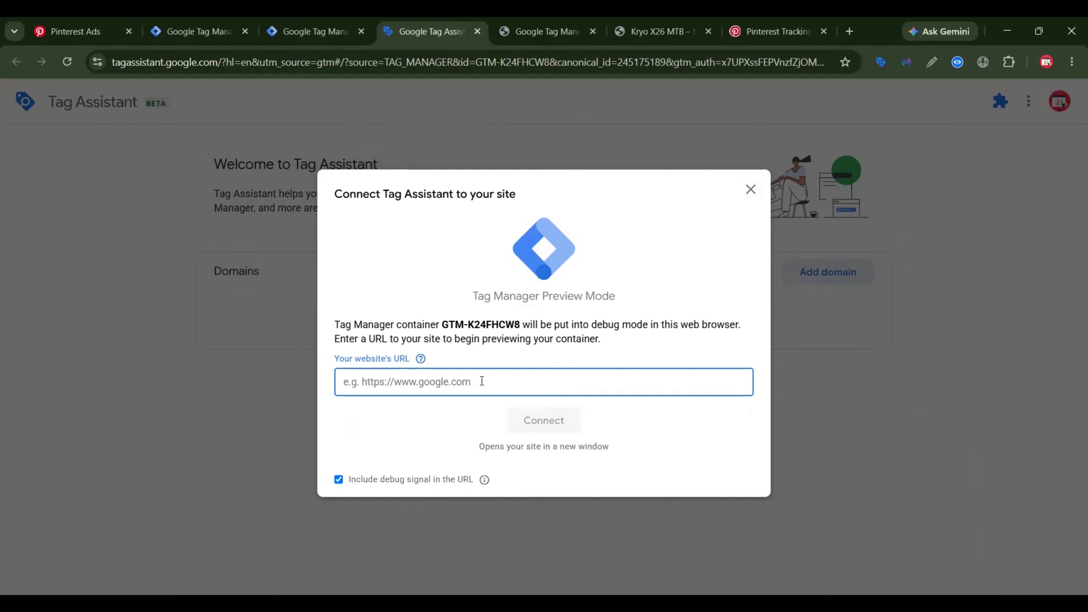
{"action": "key", "text": "ctrl+v"}
{"action": "left_click", "coordinate": [556, 422]}
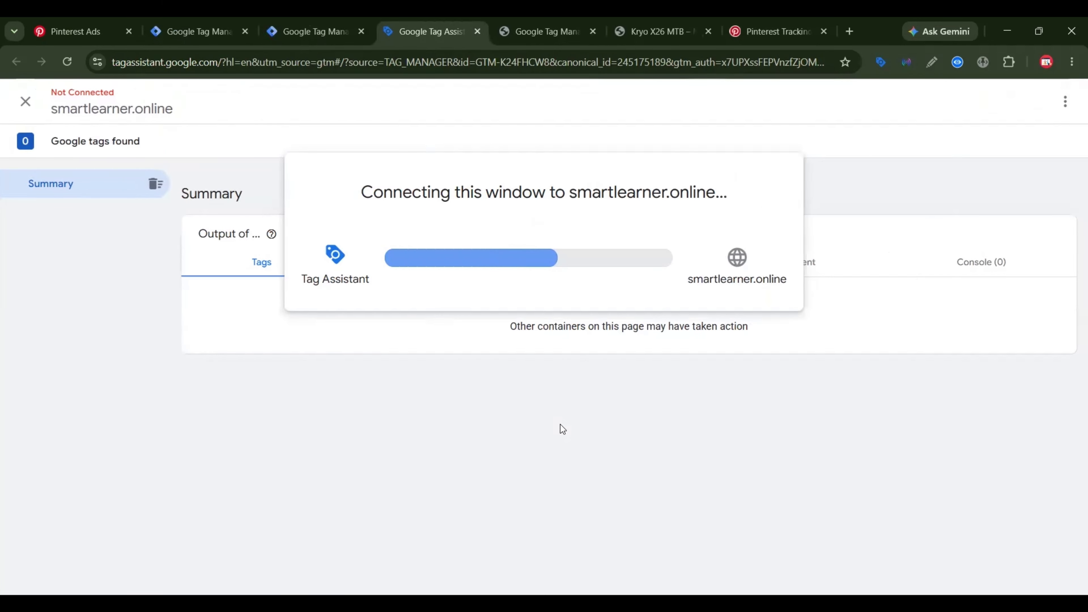
{"action": "left_click", "coordinate": [527, 352]}
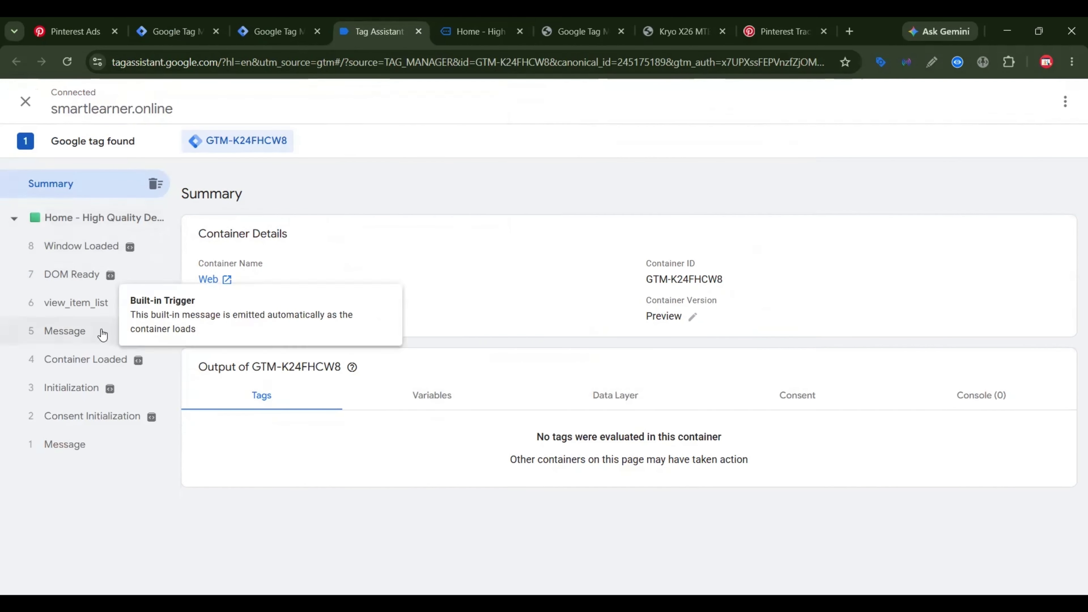
Open the Kryo X26 MTB – Model X product in the connected store window and return to Tag Assistant.
{"action": "left_click", "coordinate": [470, 22]}
{"action": "scroll", "coordinate": [552, 367], "scroll_direction": "down", "scroll_amount": 10}
{"action": "left_click", "coordinate": [459, 166]}
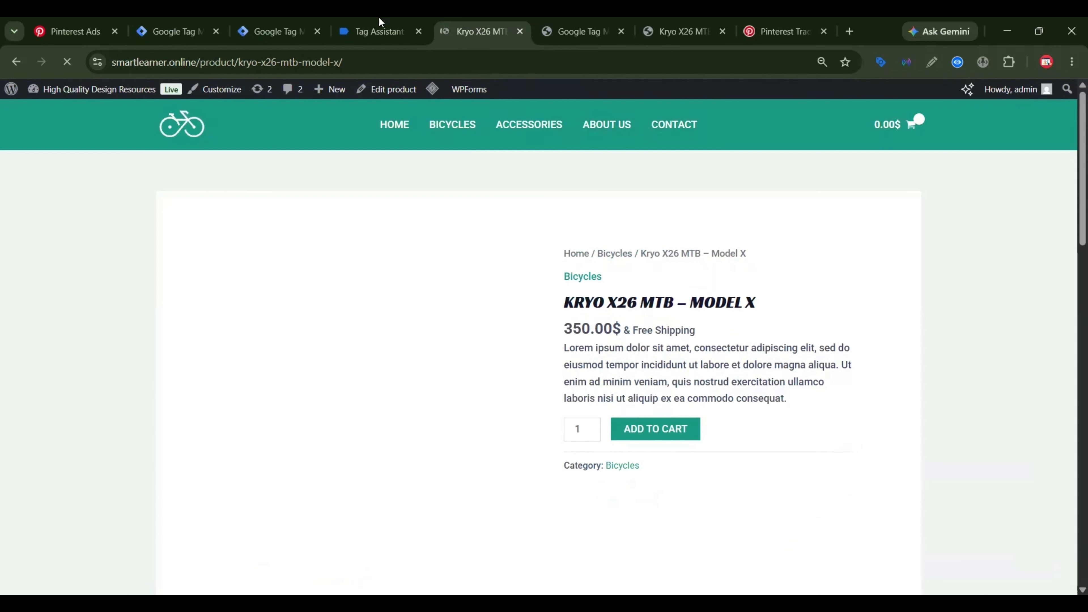
{"action": "left_click", "coordinate": [379, 24]}
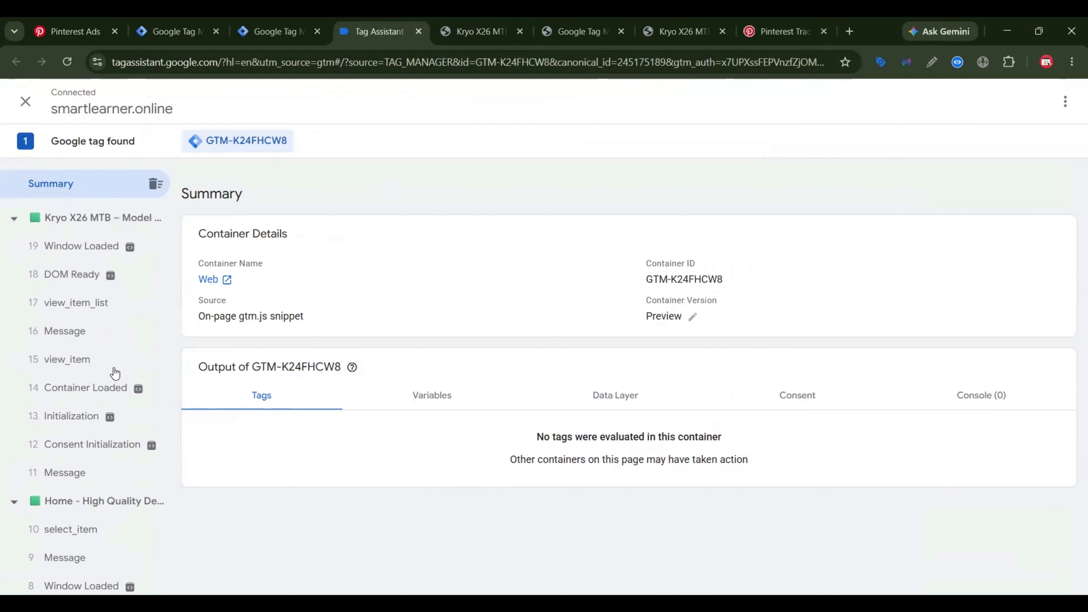
Examine the view_item event's data layer values and its expanded API call in Tag Assistant.
{"action": "left_click", "coordinate": [80, 359]}
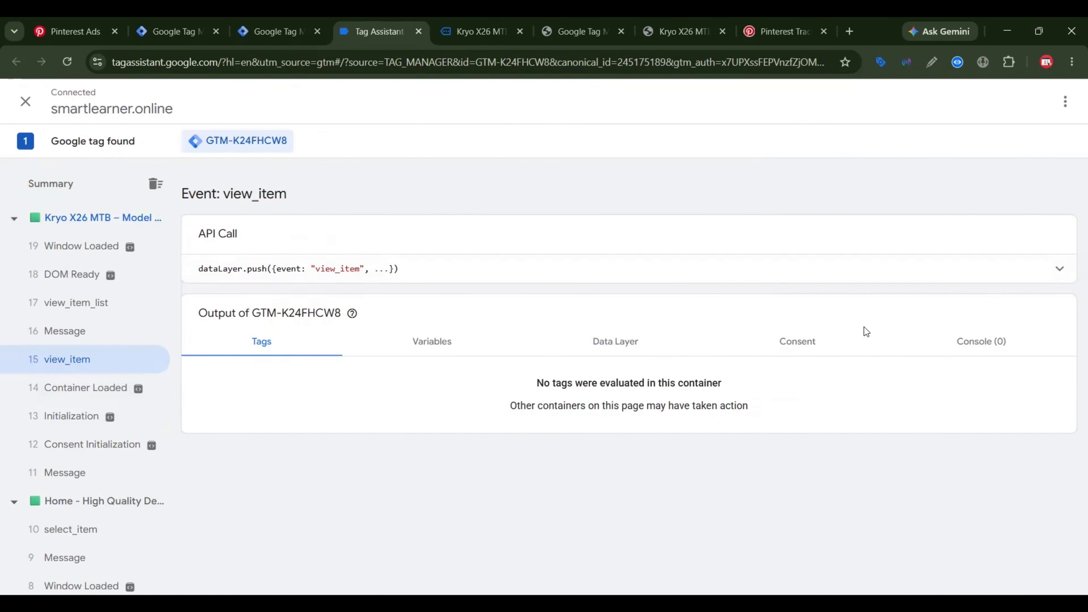
{"action": "left_click", "coordinate": [639, 341]}
{"action": "scroll", "coordinate": [649, 334], "scroll_direction": "down", "scroll_amount": 10}
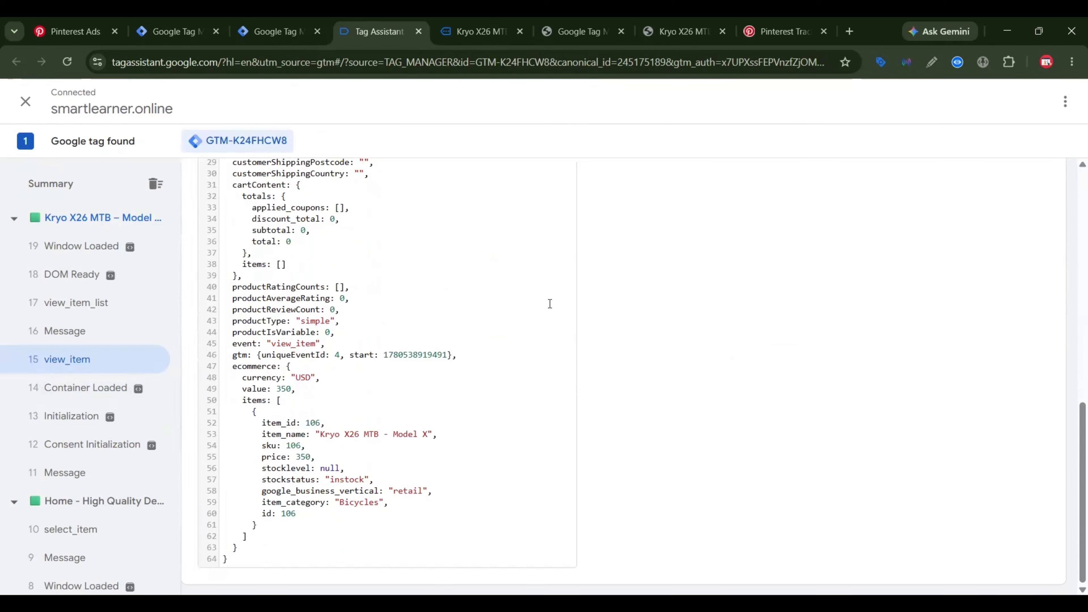
{"action": "scroll", "coordinate": [288, 311], "scroll_direction": "up", "scroll_amount": 10}
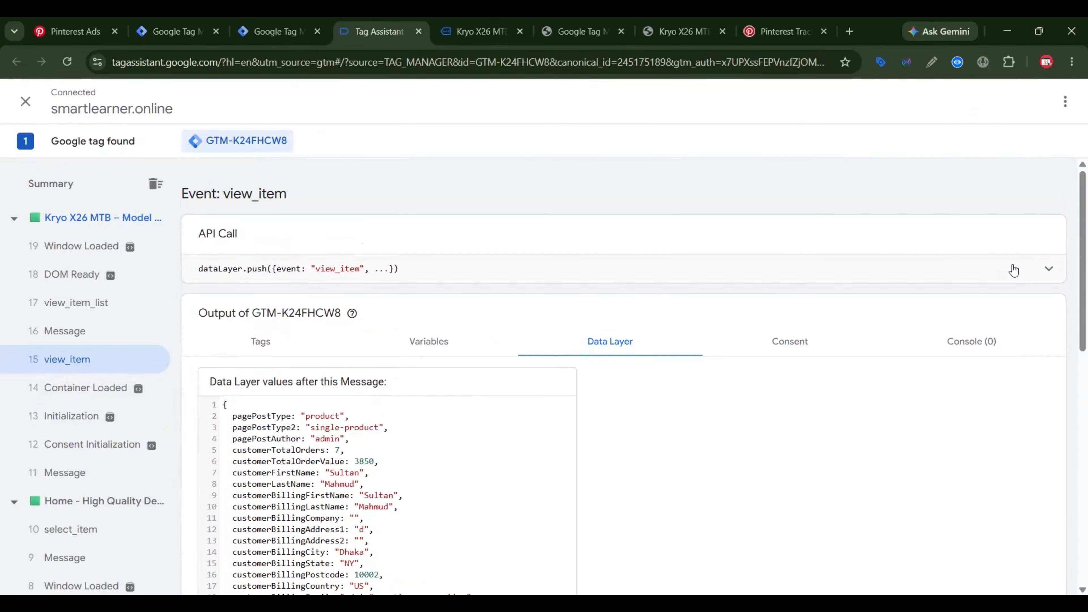
{"action": "left_click", "coordinate": [1014, 269]}
{"action": "left_click_drag", "start_coordinate": [202, 268], "coordinate": [319, 468]}
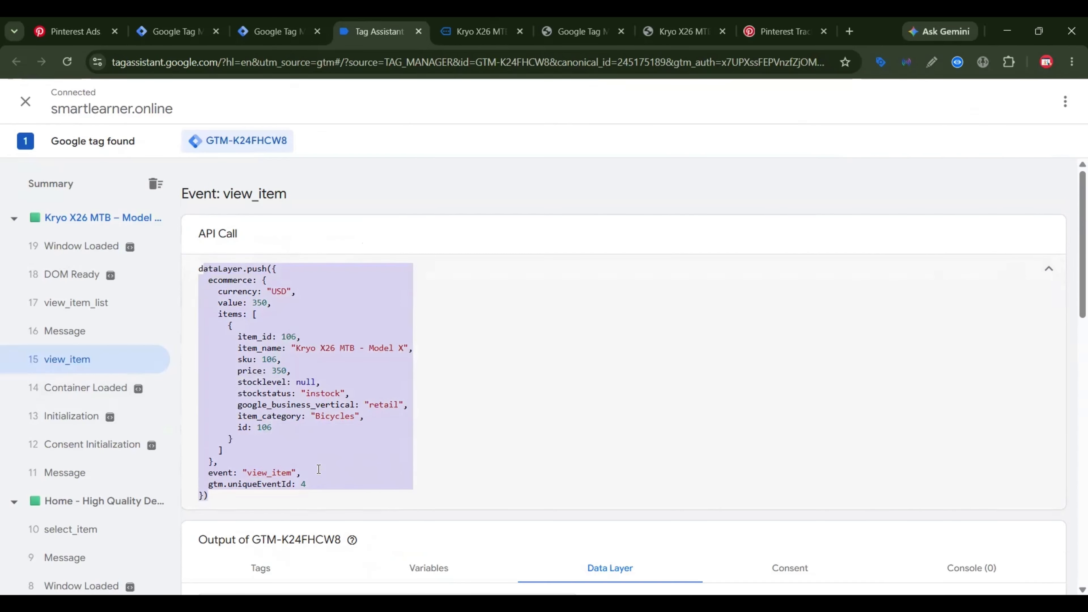
{"action": "left_click", "coordinate": [319, 468]}
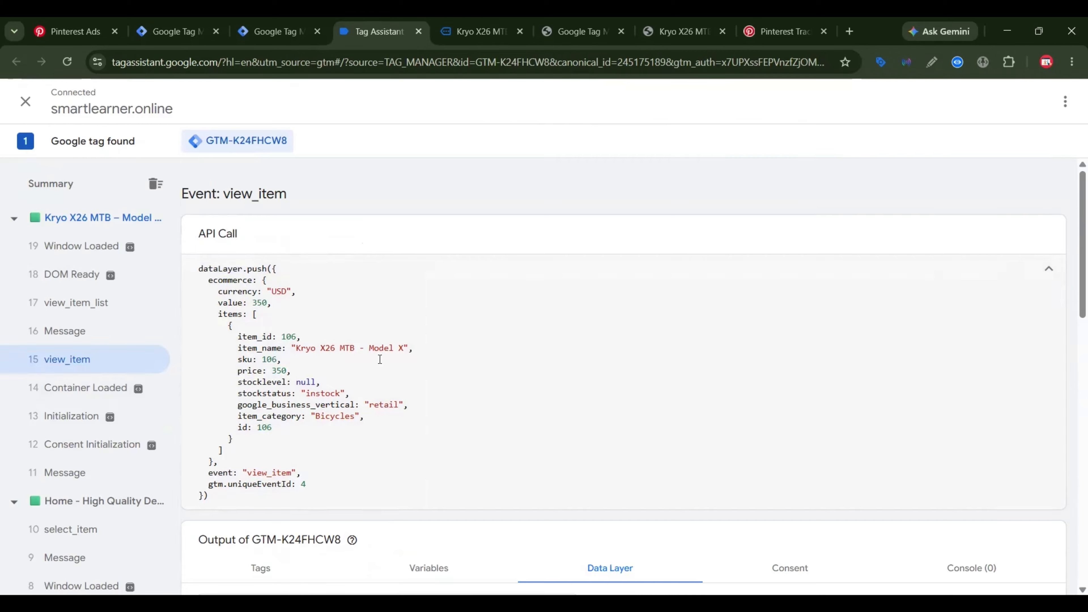
Switch to the Pinterest Tracking Mastery guide in Notion and read the section on the 6 Pinterest tags.
{"action": "left_click", "coordinate": [784, 31]}
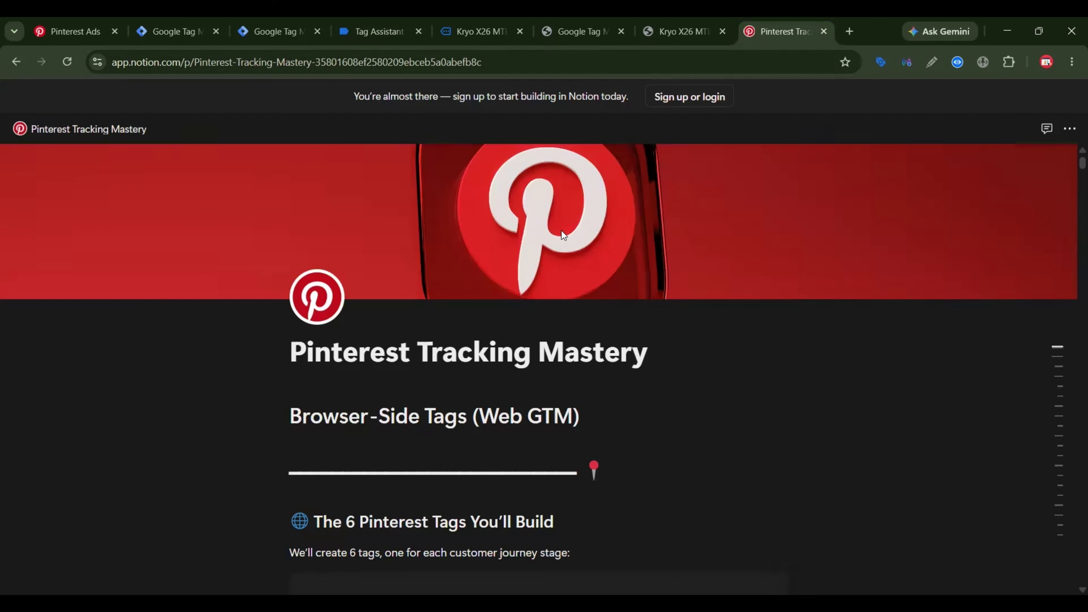
{"action": "scroll", "coordinate": [566, 253], "scroll_direction": "down", "scroll_amount": 4}
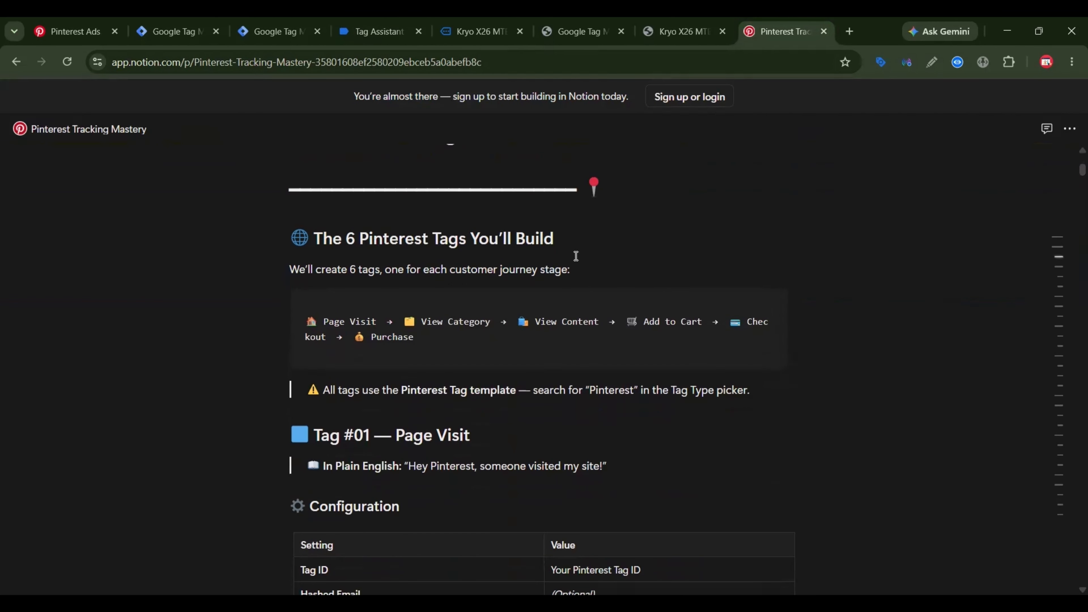
{"action": "scroll", "coordinate": [578, 256], "scroll_direction": "down", "scroll_amount": 1}
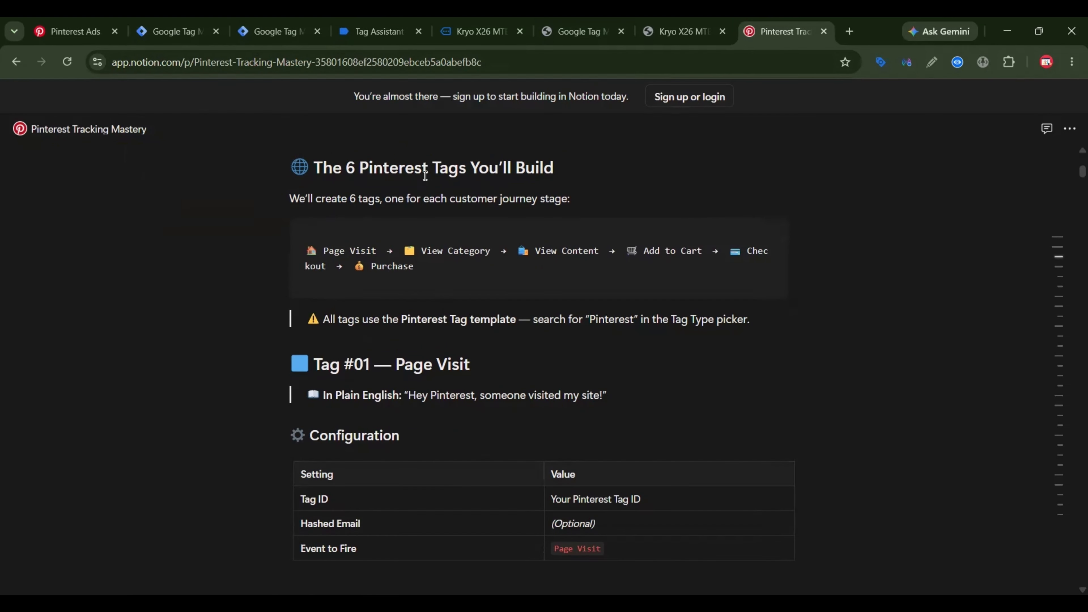
Switch to Pinterest Ads, open the Conversions page and start installing the Pinterest tag.
{"action": "left_click", "coordinate": [89, 19]}
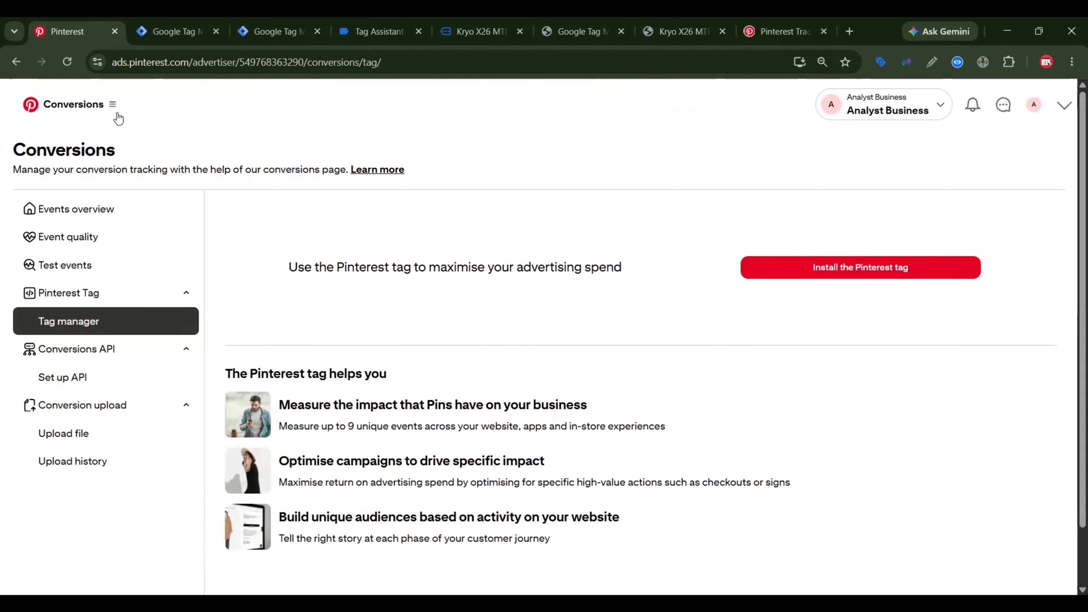
{"action": "left_click", "coordinate": [113, 105]}
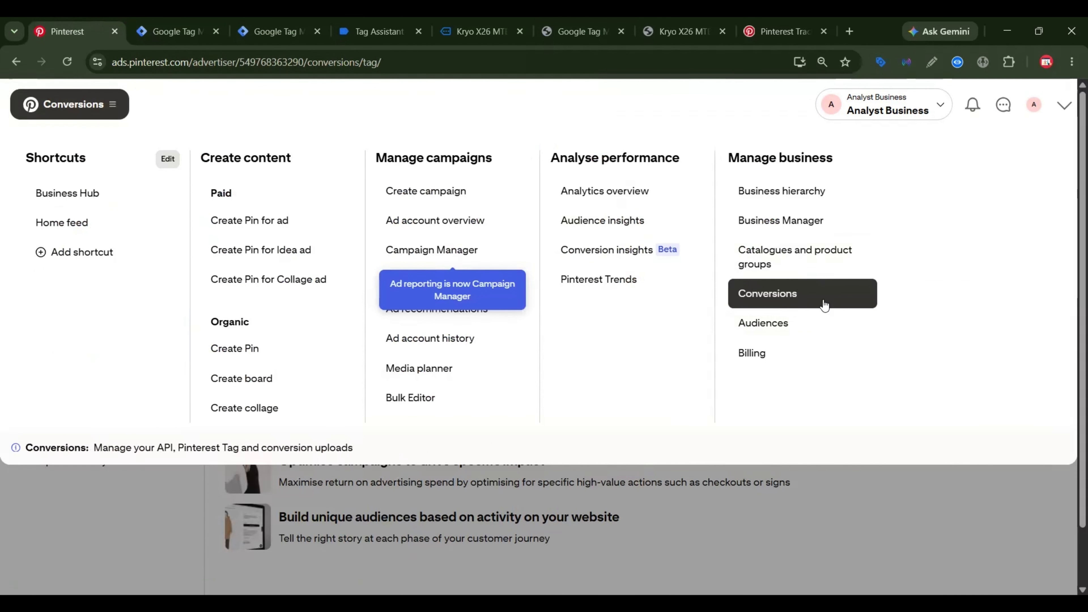
{"action": "left_click", "coordinate": [802, 314]}
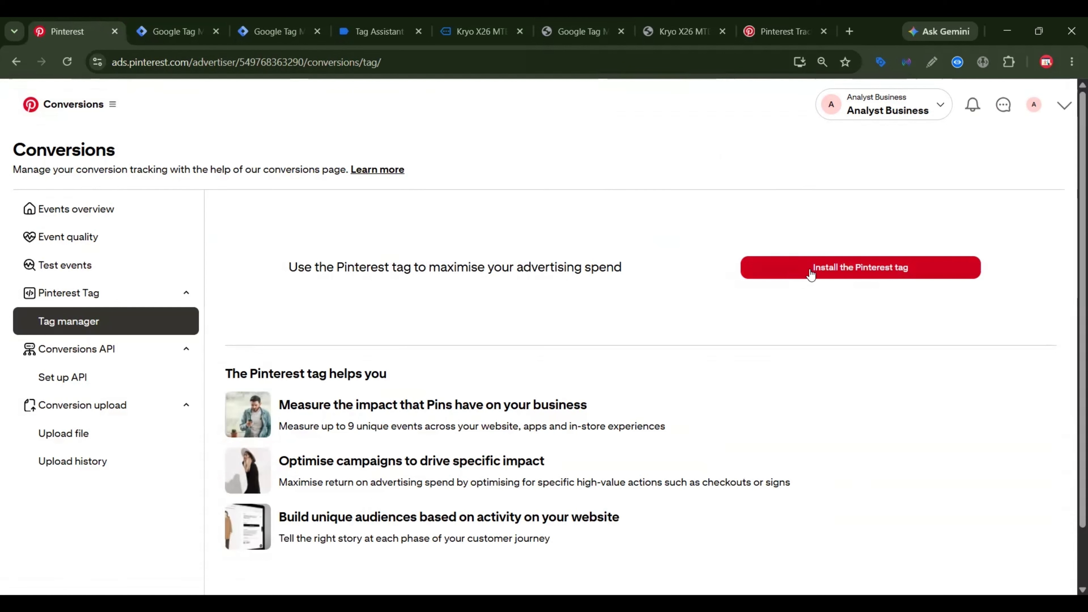
{"action": "left_click", "coordinate": [813, 280]}
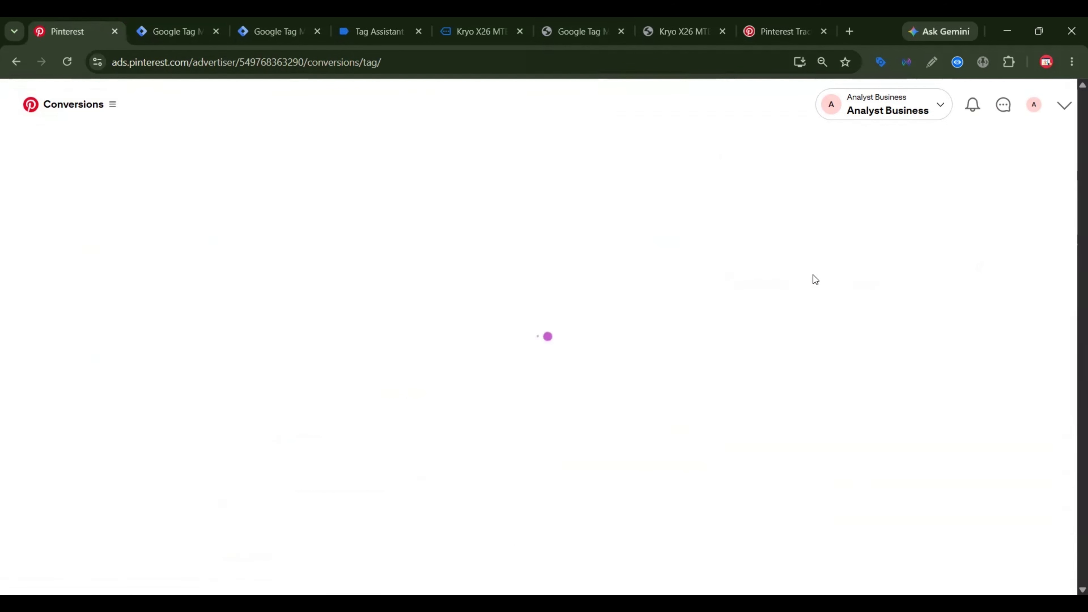
{"action": "left_click", "coordinate": [337, 231]}
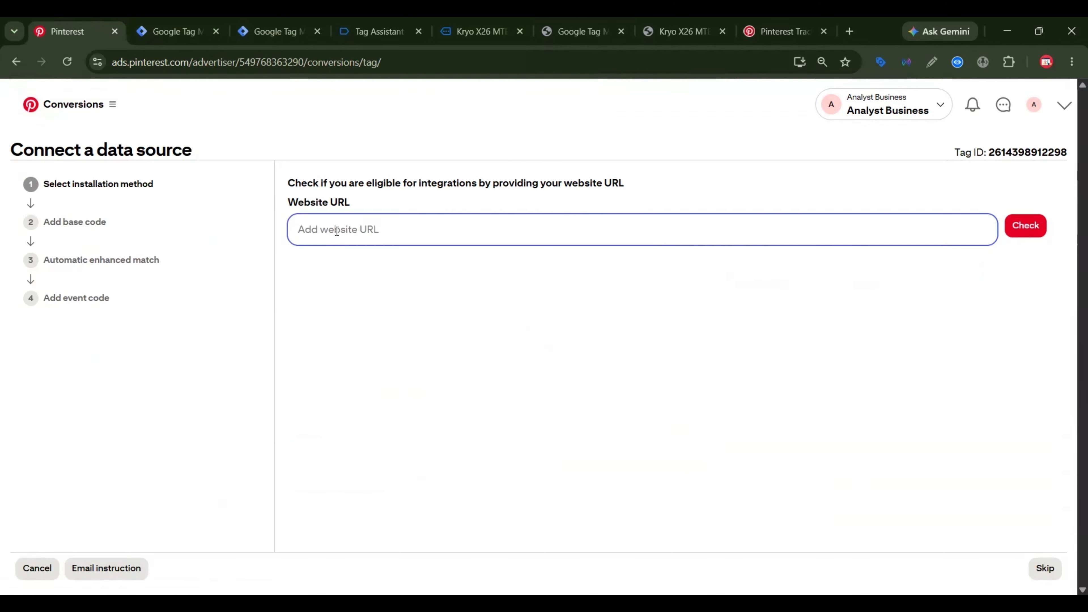
{"action": "left_click", "coordinate": [599, 27]}
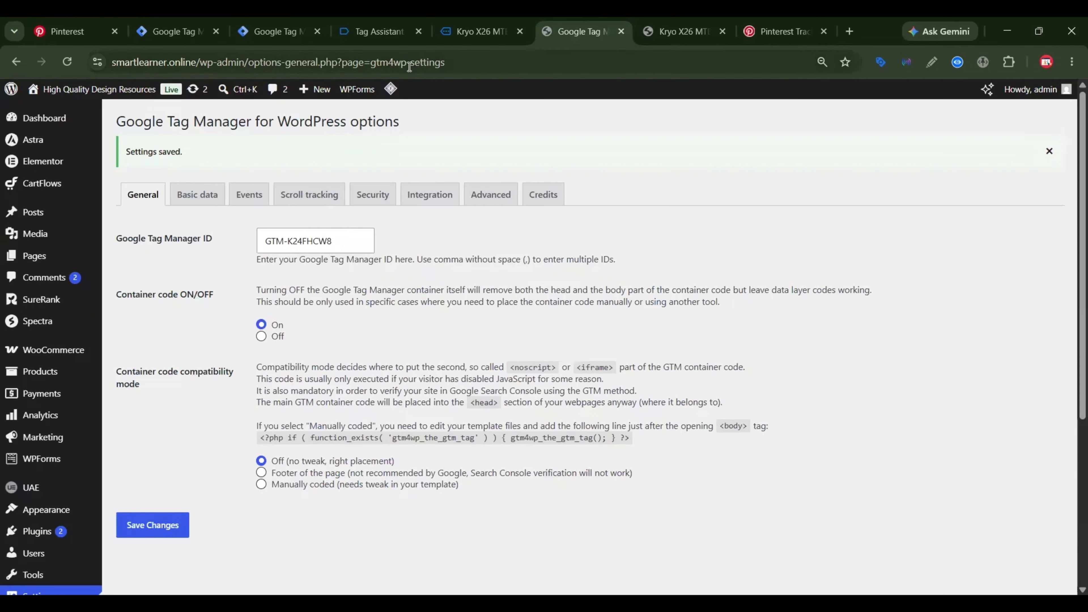
{"action": "left_click", "coordinate": [691, 27]}
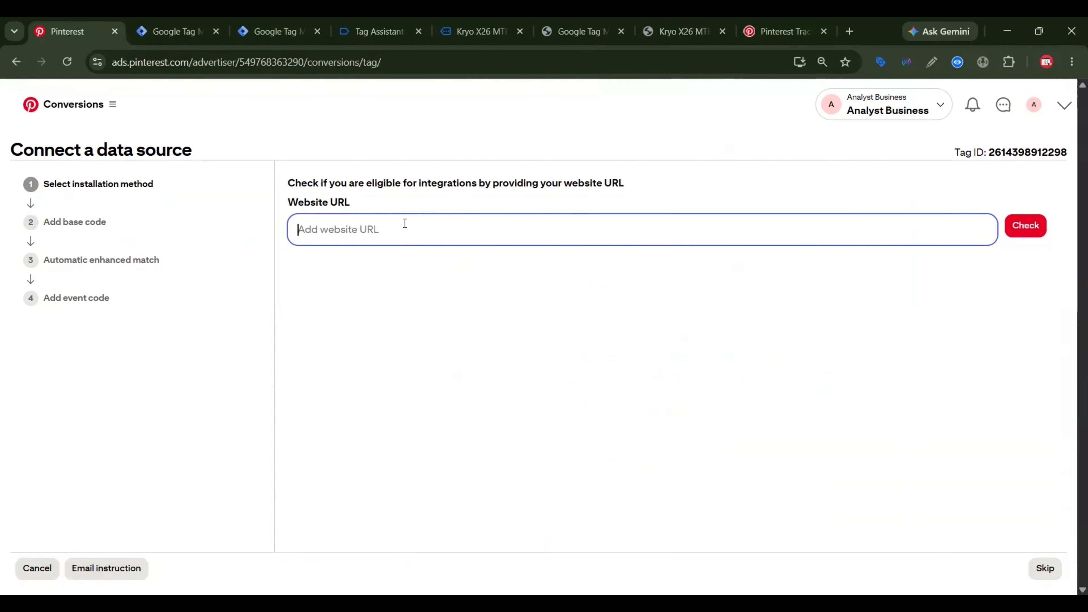
{"action": "type", "text": "https://smartlearner.online/"}
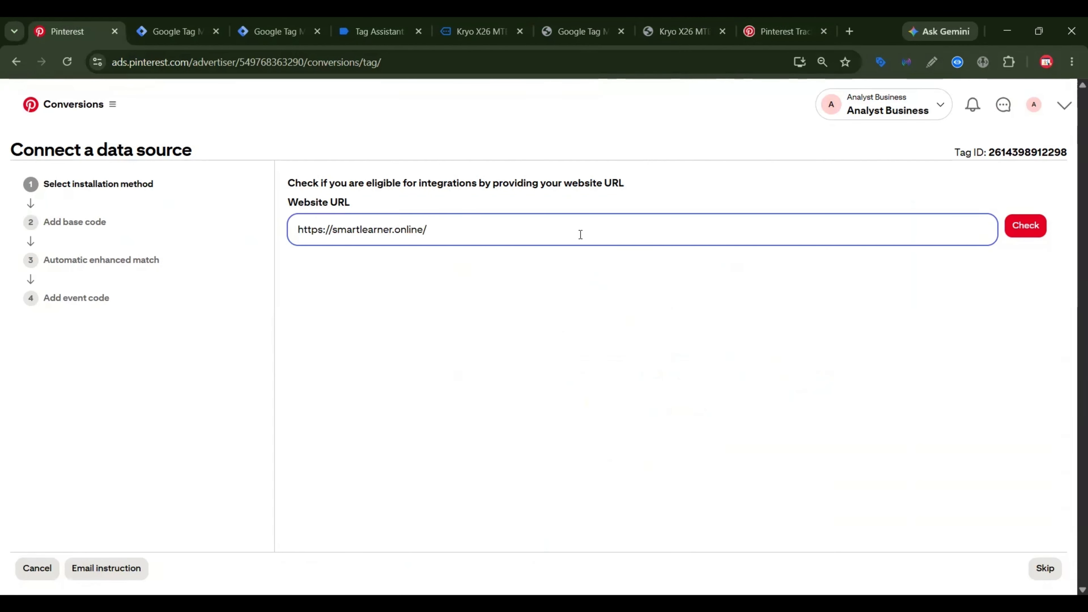
{"action": "left_click", "coordinate": [1025, 226]}
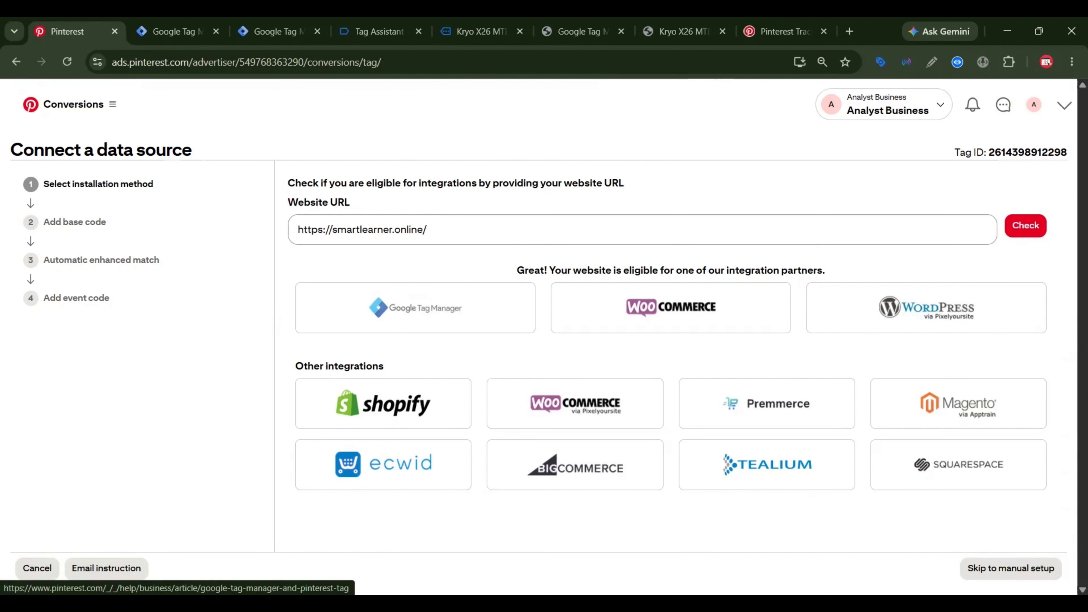
Go through the manual Pinterest tag setup, turning off Gender sharing under automatic enhanced match, and finish the installation.
{"action": "left_click", "coordinate": [990, 572]}
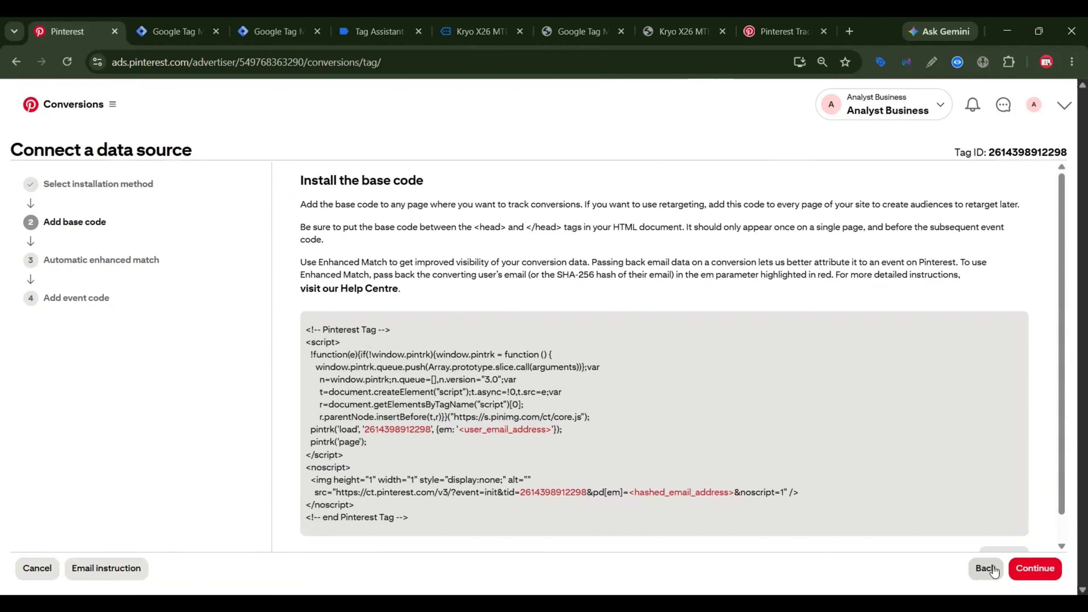
{"action": "scroll", "coordinate": [699, 425], "scroll_direction": "down", "scroll_amount": 1}
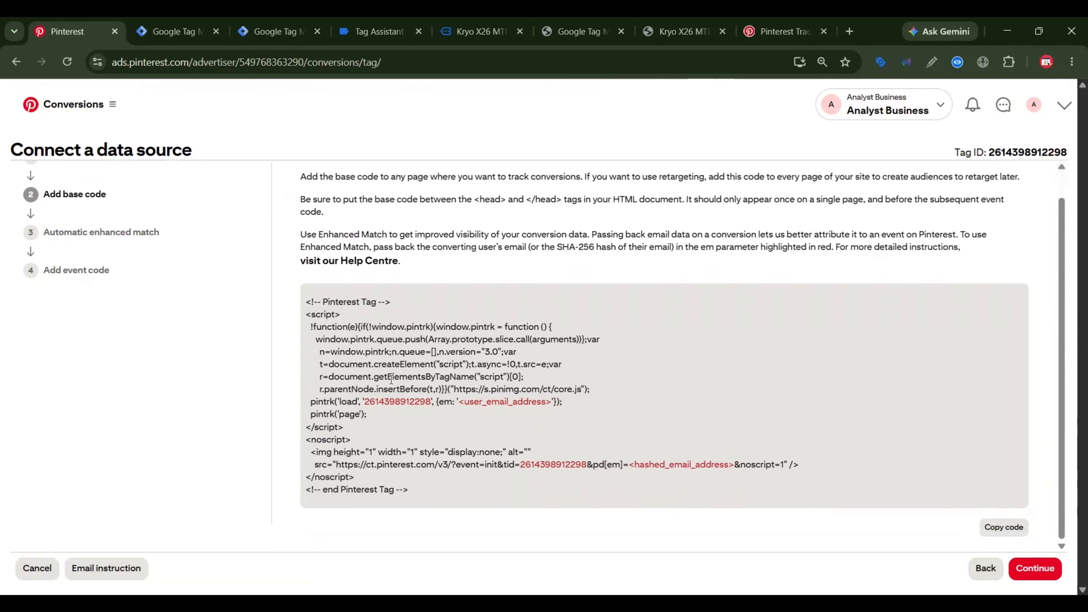
{"action": "left_click", "coordinate": [1037, 569]}
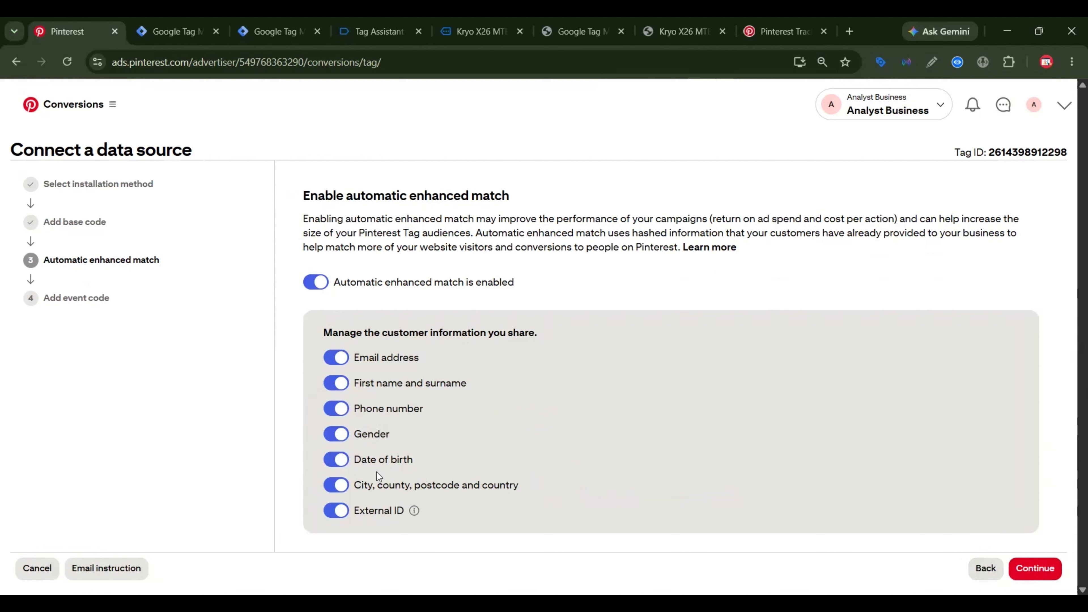
{"action": "left_click", "coordinate": [339, 436]}
{"action": "left_click", "coordinate": [1035, 568]}
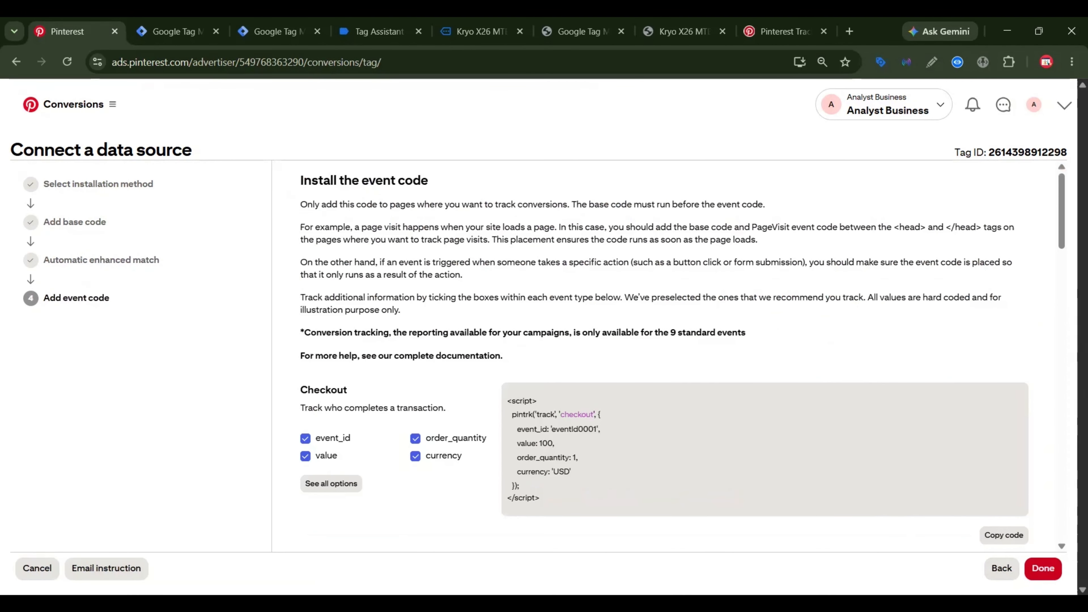
{"action": "left_click", "coordinate": [1042, 568]}
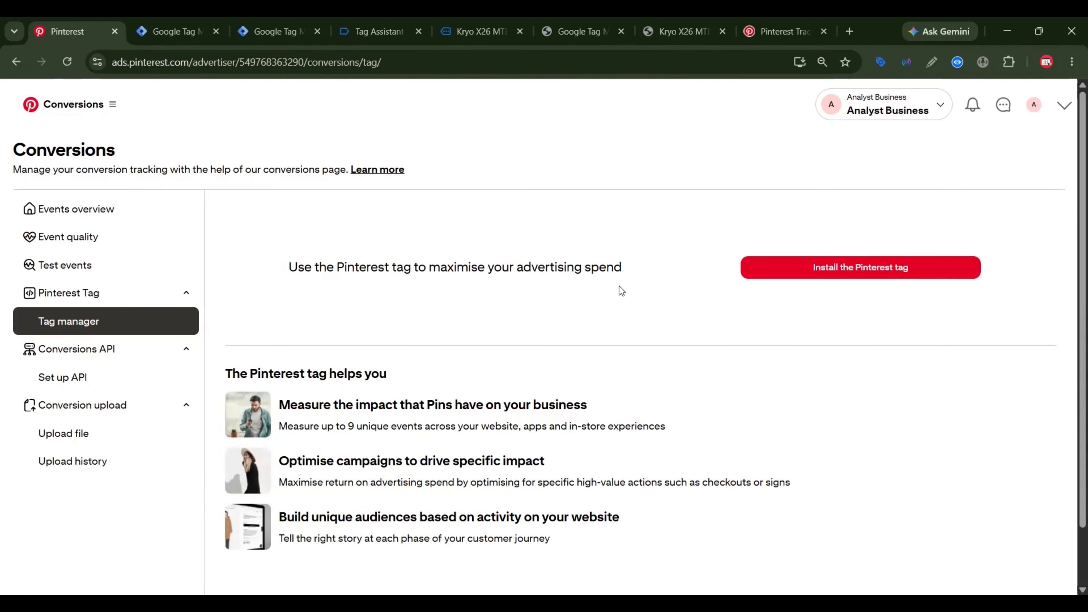
Reopen the Pinterest tag installation and copy the tag ID.
{"action": "left_click", "coordinate": [821, 271]}
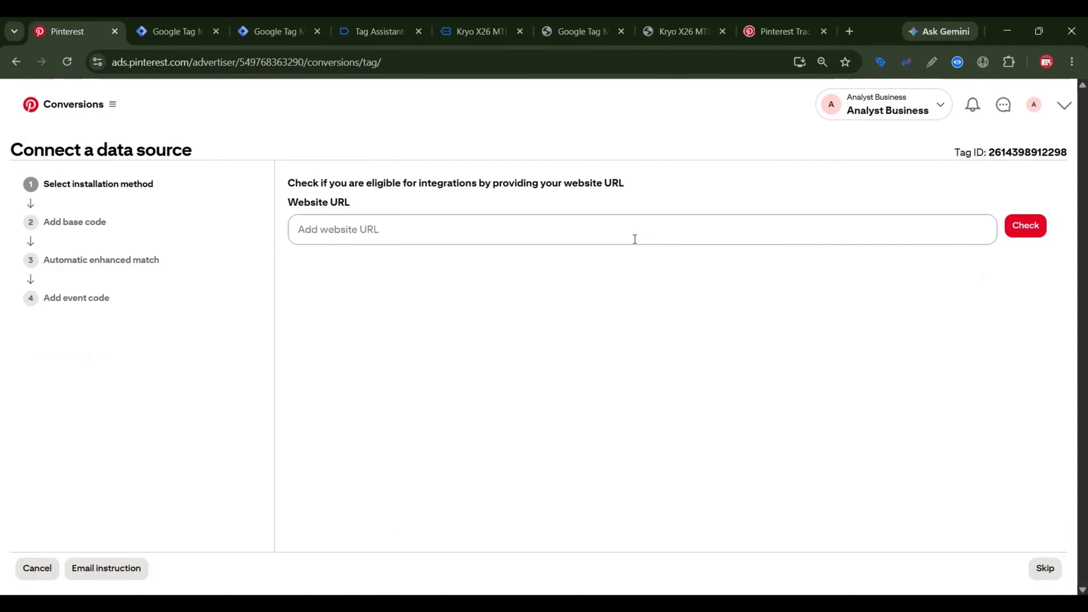
{"action": "double_click", "coordinate": [1009, 153]}
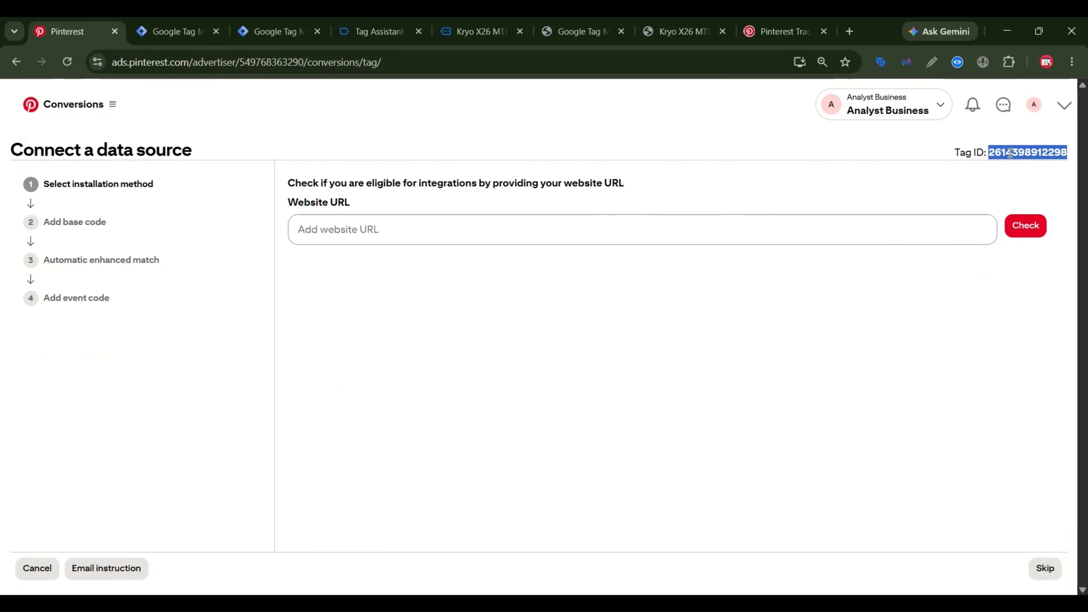
{"action": "right_click", "coordinate": [1009, 153]}
{"action": "left_click", "coordinate": [890, 175]}
Switch to the Web container in Google Tag Manager and create a new tag of type Pinterest Tag.
{"action": "left_click", "coordinate": [262, 31]}
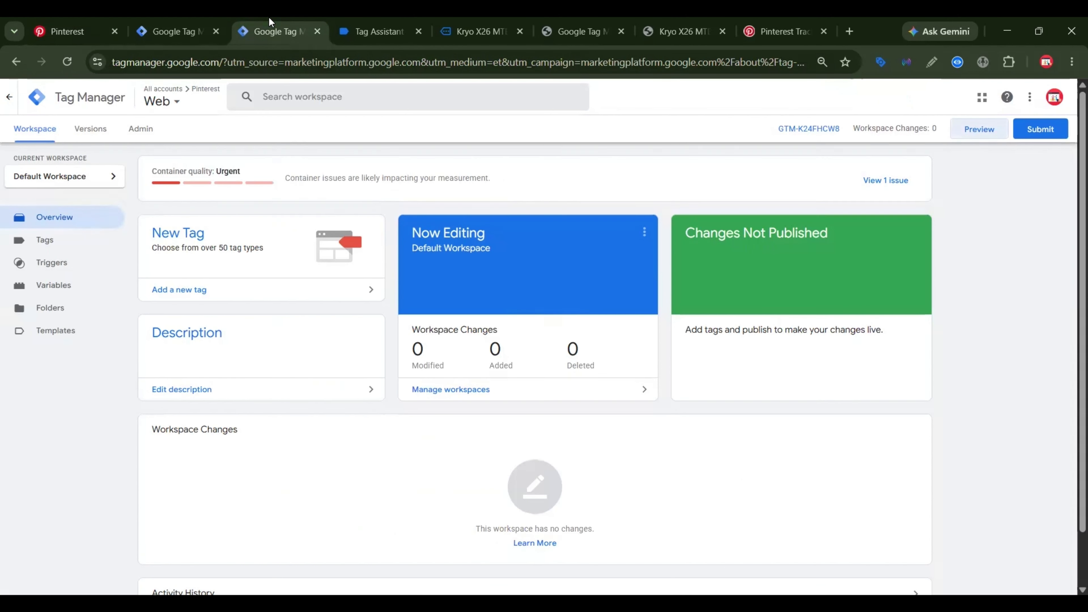
{"action": "left_click", "coordinate": [76, 247]}
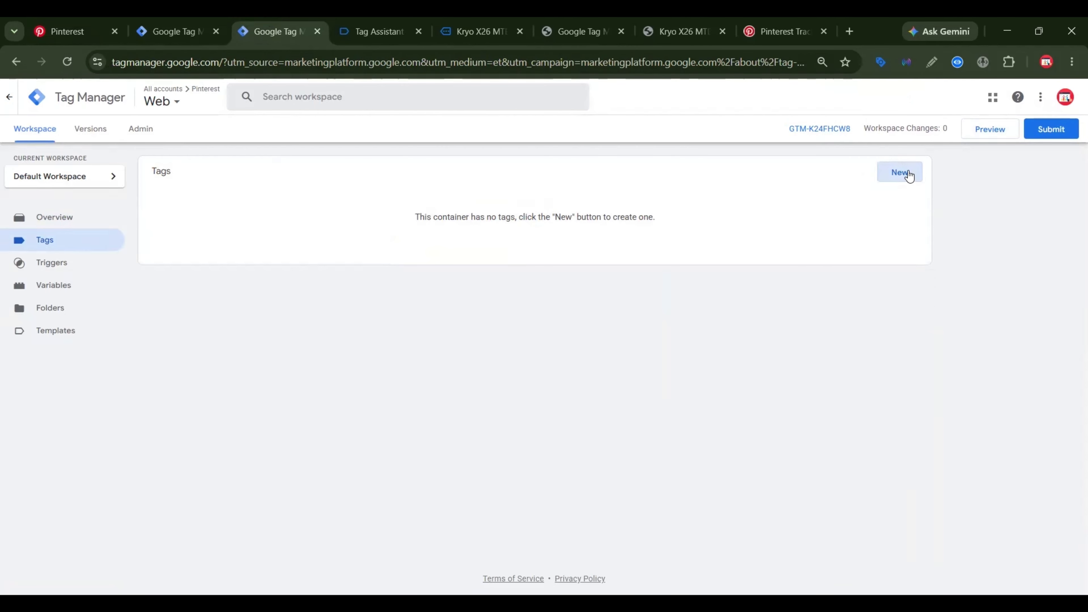
{"action": "left_click", "coordinate": [908, 175]}
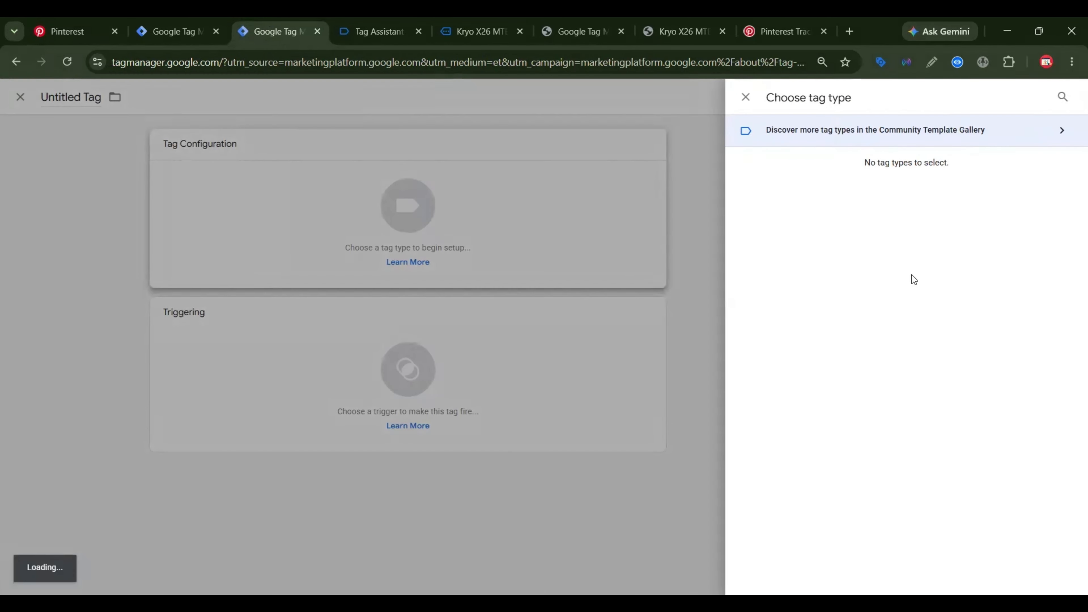
{"action": "scroll", "coordinate": [914, 270], "scroll_direction": "down", "scroll_amount": 15}
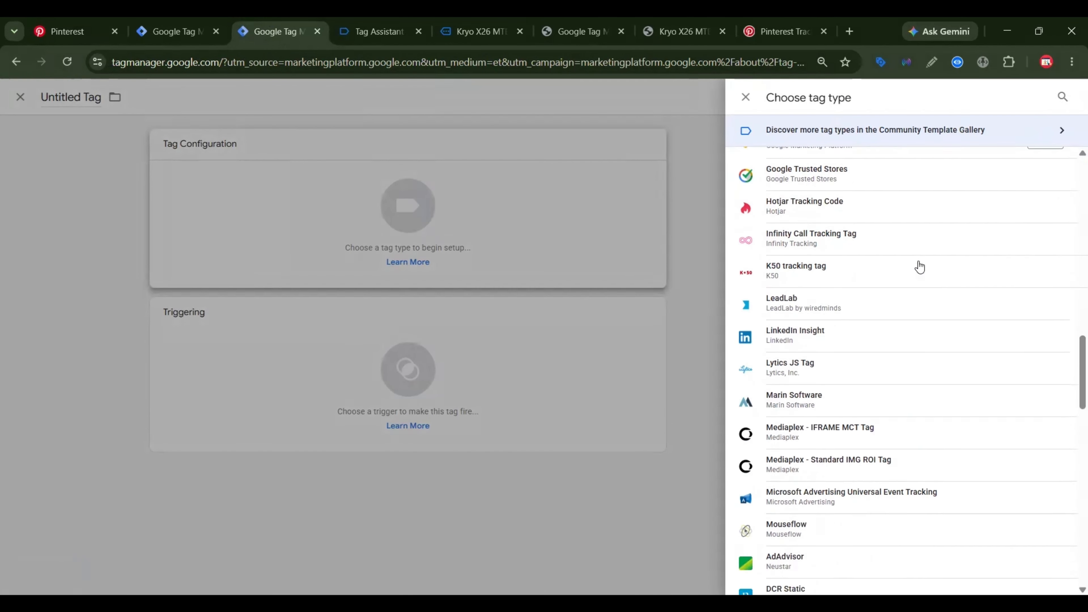
{"action": "scroll", "coordinate": [920, 267], "scroll_direction": "down", "scroll_amount": 8}
{"action": "left_click", "coordinate": [787, 406]}
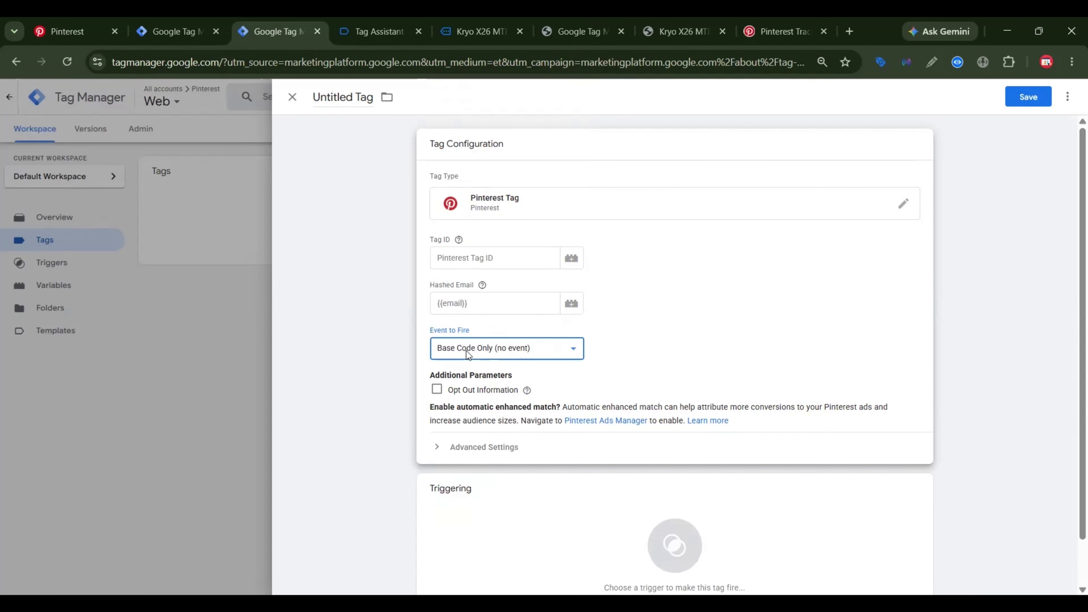
Set the Pinterest tag's event to fire to Page Visit.
{"action": "left_click", "coordinate": [547, 350]}
{"action": "scroll", "coordinate": [516, 239], "scroll_direction": "down", "scroll_amount": 1}
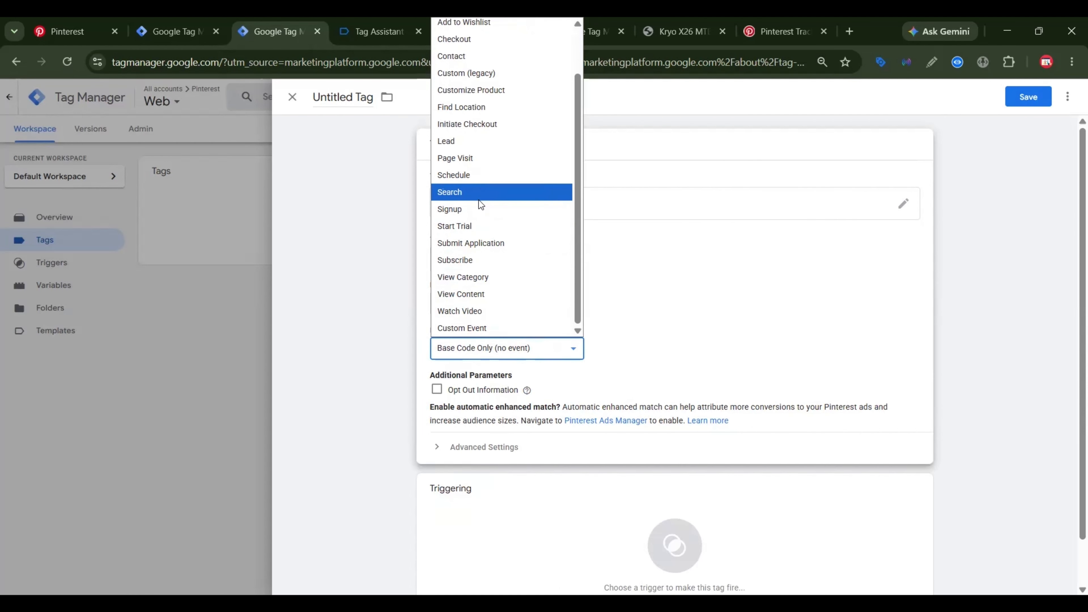
{"action": "left_click", "coordinate": [479, 160]}
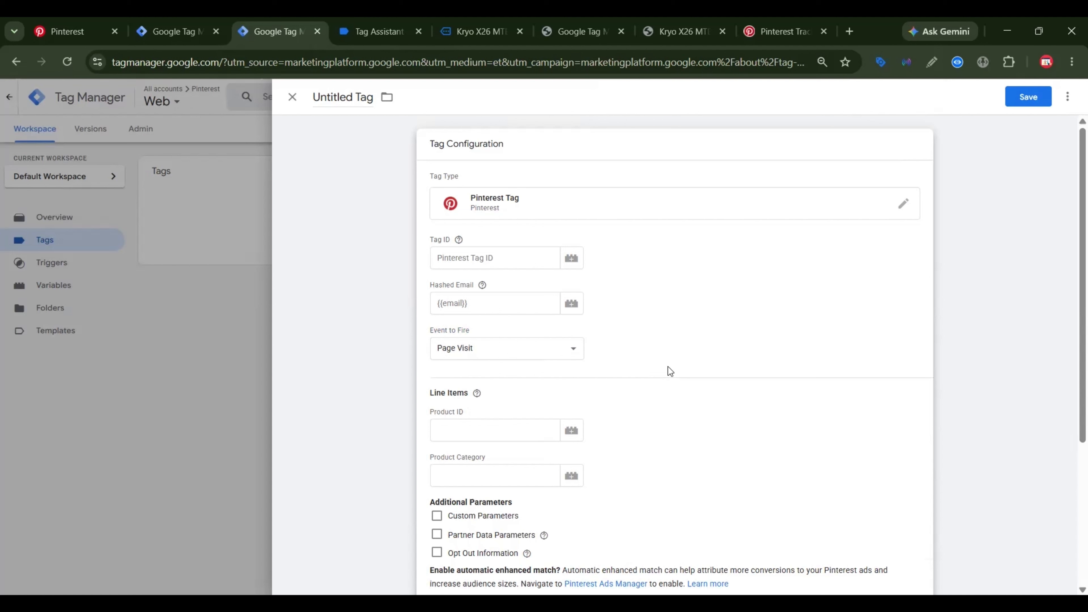
Create a new Constant variable for the tag's Tag ID field and paste the copied Pinterest tag ID as its value.
{"action": "left_click", "coordinate": [473, 259]}
{"action": "mouse_move", "coordinate": [461, 241]}
{"action": "left_click", "coordinate": [521, 257]}
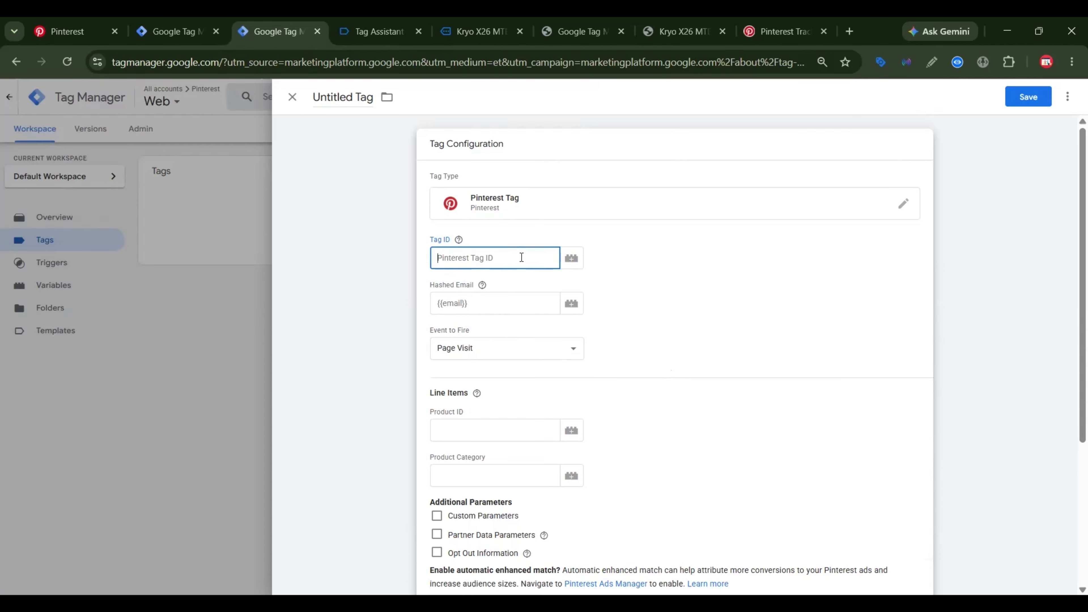
{"action": "left_click", "coordinate": [568, 258]}
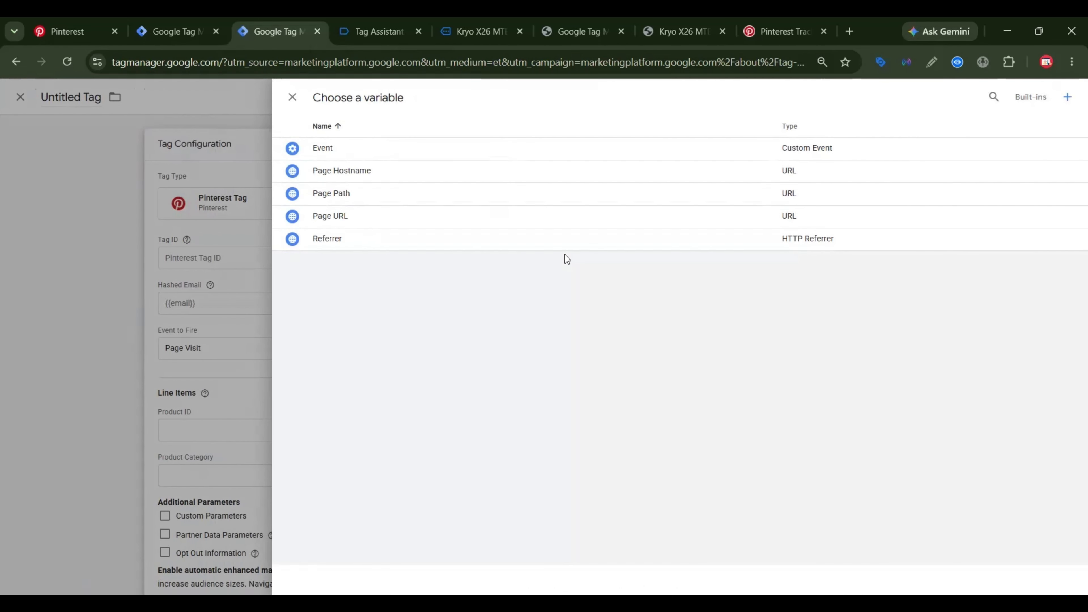
{"action": "left_click", "coordinate": [1067, 97]}
{"action": "left_click", "coordinate": [717, 218]}
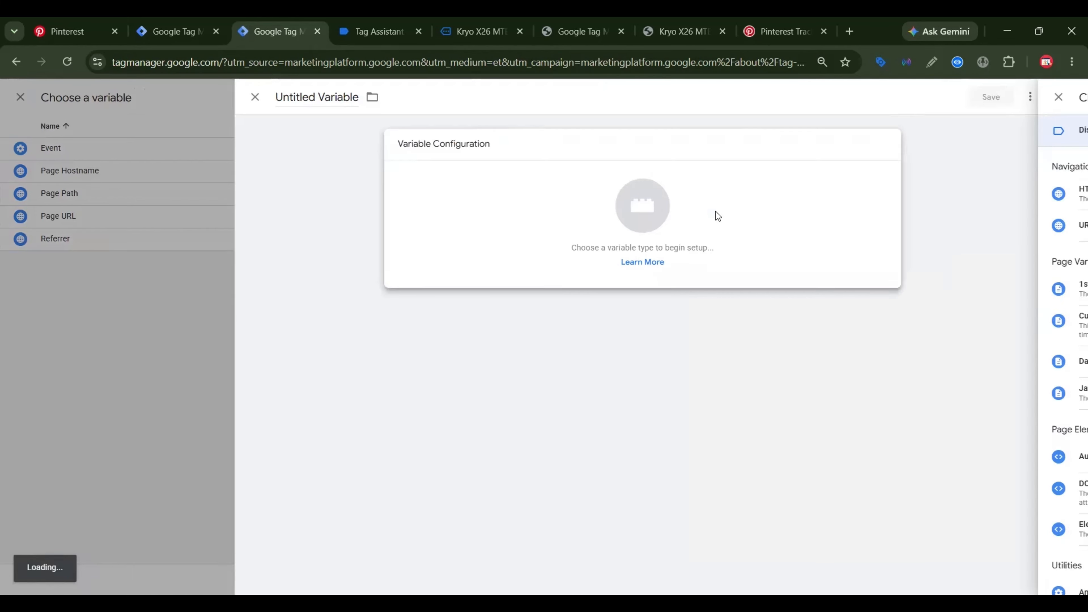
{"action": "scroll", "coordinate": [904, 279], "scroll_direction": "down", "scroll_amount": 5}
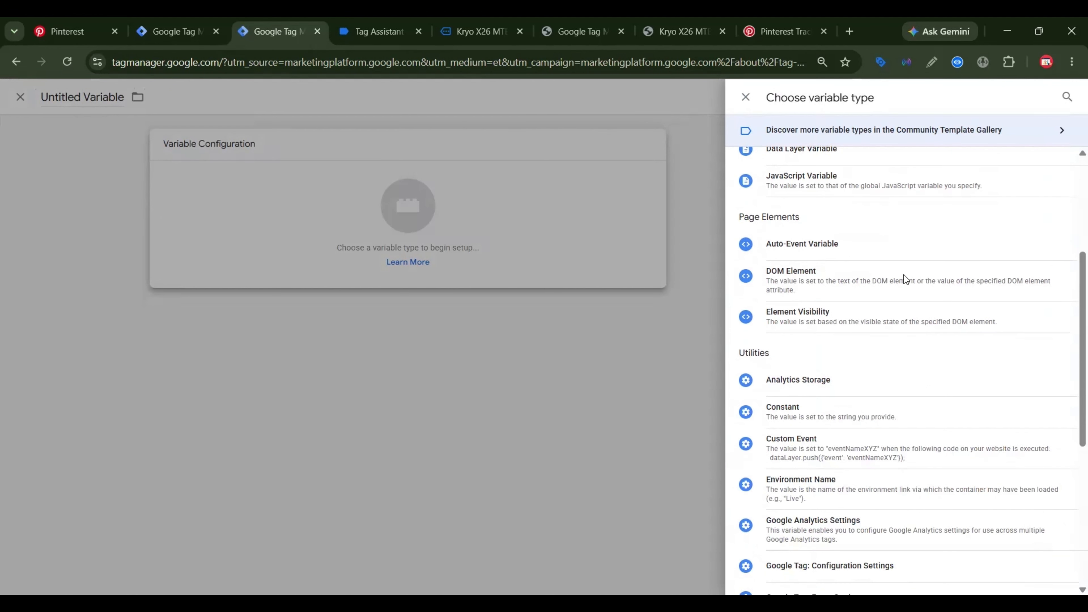
{"action": "left_click", "coordinate": [813, 408]}
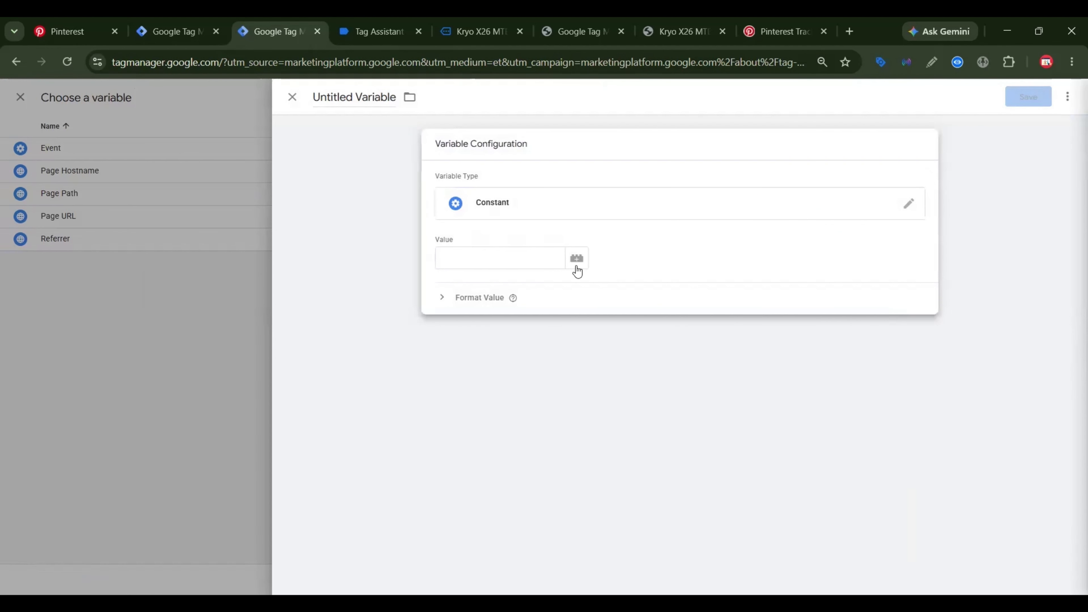
{"action": "left_click", "coordinate": [471, 255]}
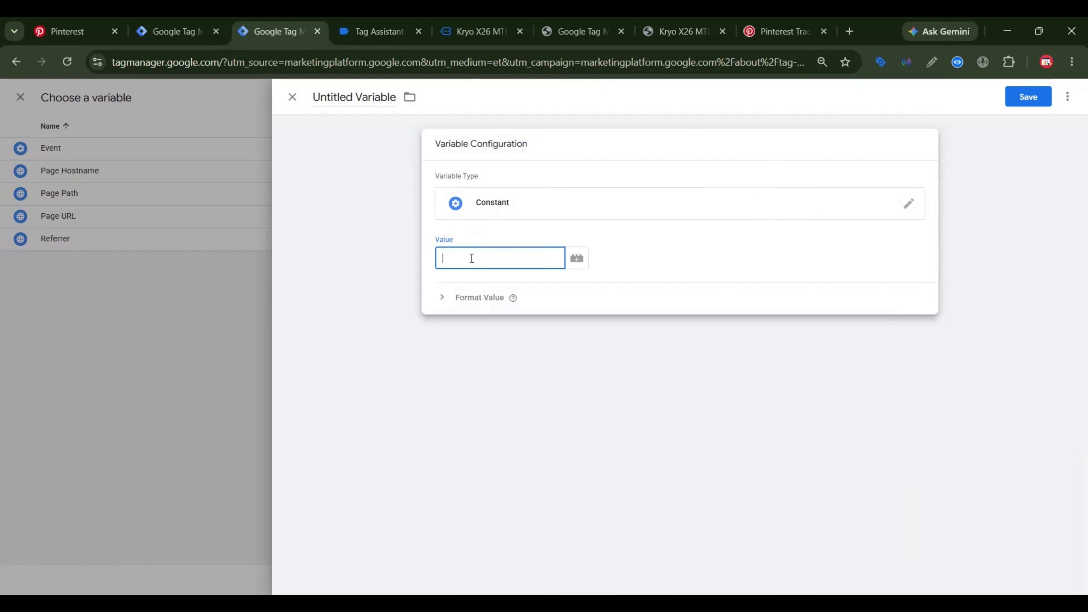
{"action": "key", "text": "ctrl+v"}
Name the constant variable Pinterest Tag ID and save it for use in the tag.
{"action": "left_click", "coordinate": [329, 90]}
{"action": "type", "text": "pl"}
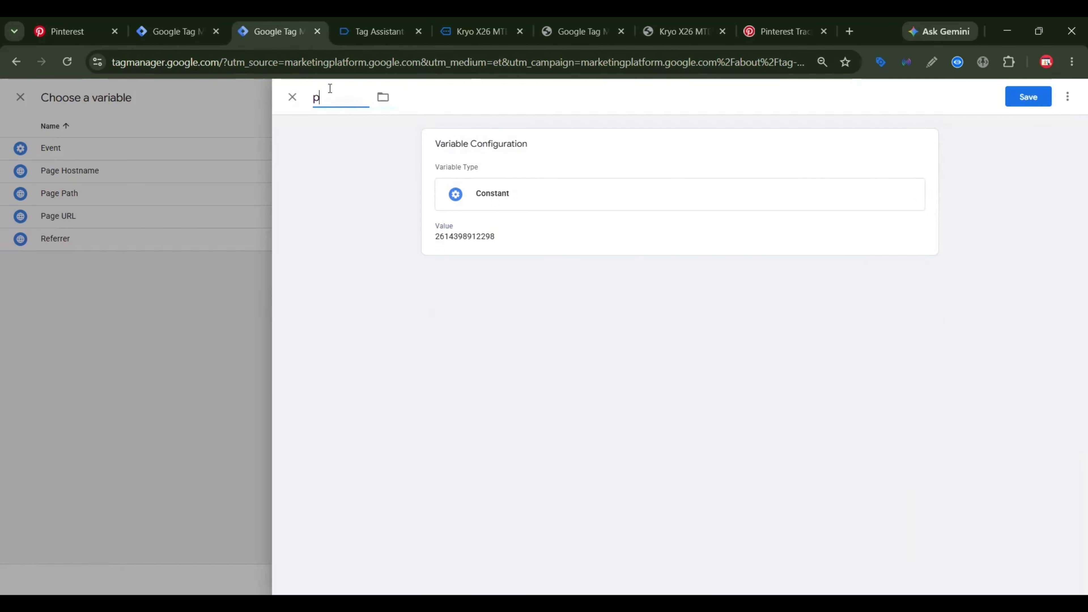
{"action": "key", "text": "BackSpace"}
{"action": "key", "text": "BackSpace"}
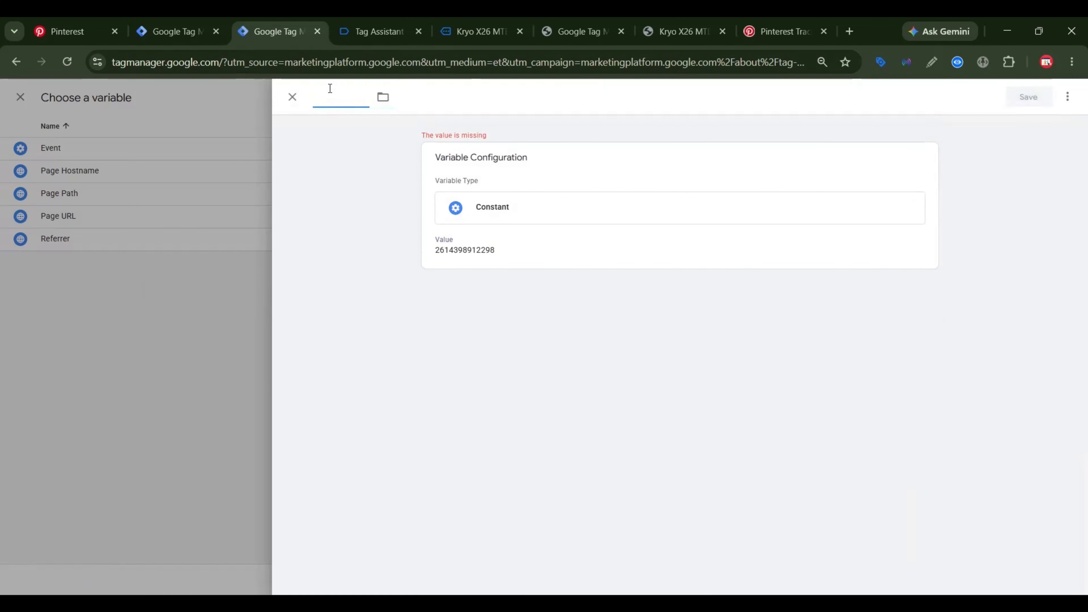
{"action": "type", "text": "Pin"}
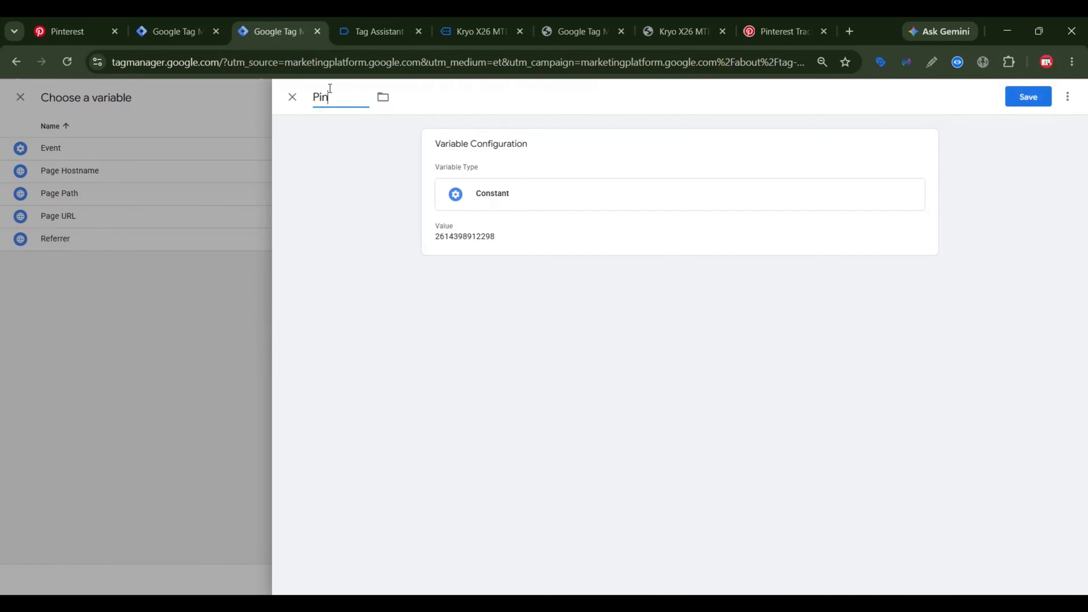
{"action": "type", "text": "terest Tag ID"}
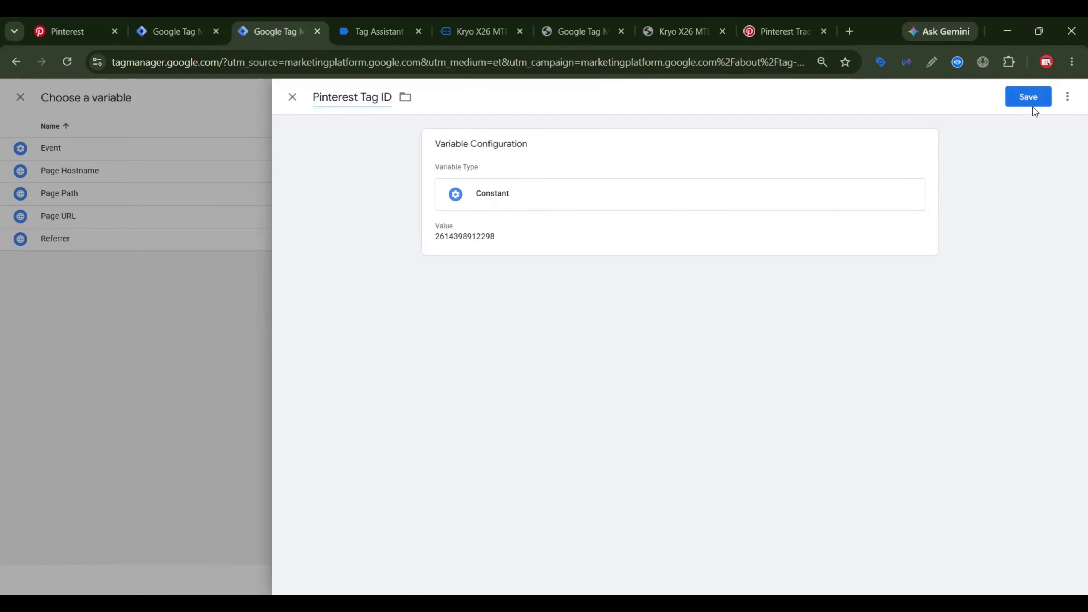
{"action": "left_click", "coordinate": [1029, 98]}
Enable custom parameters on the Pinterest tag with two empty rows, and switch to the Pinterest Tracking Mastery guide in Notion.
{"action": "mouse_move", "coordinate": [482, 286]}
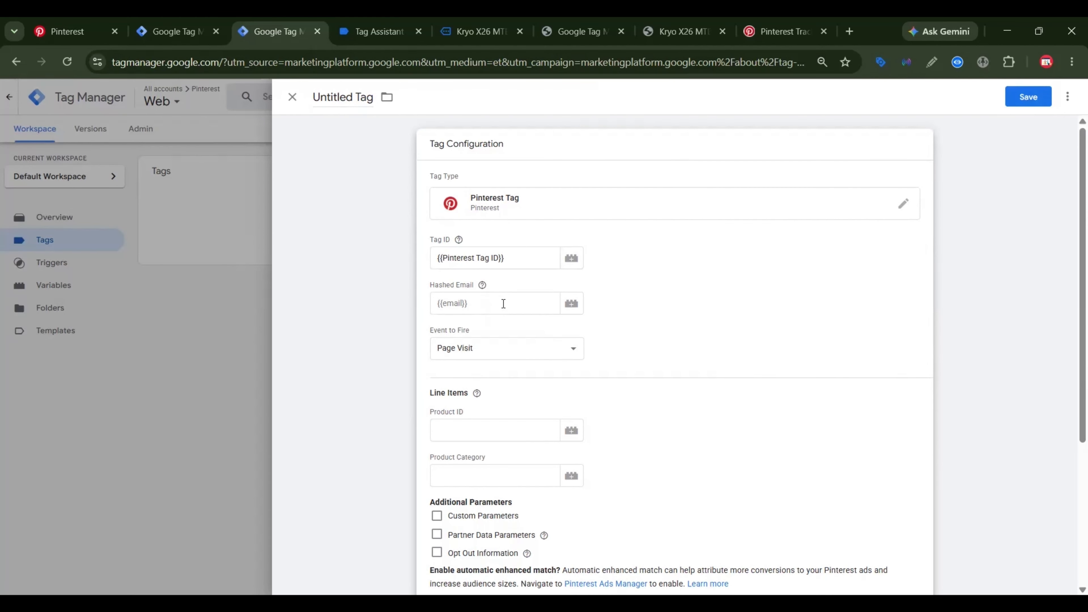
{"action": "scroll", "coordinate": [533, 319], "scroll_direction": "down", "scroll_amount": 3}
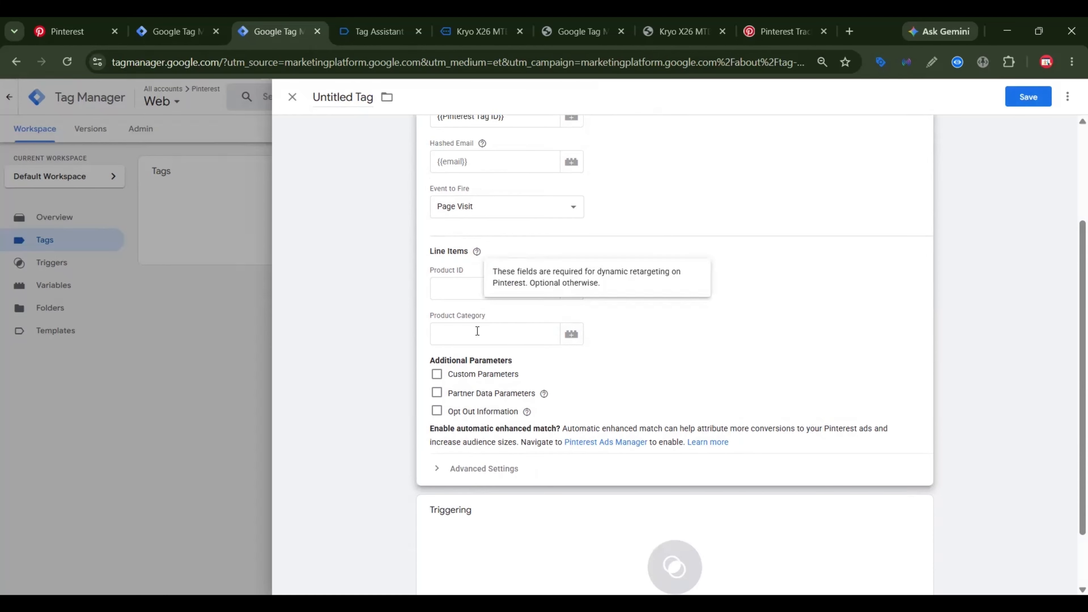
{"action": "left_click", "coordinate": [437, 377]}
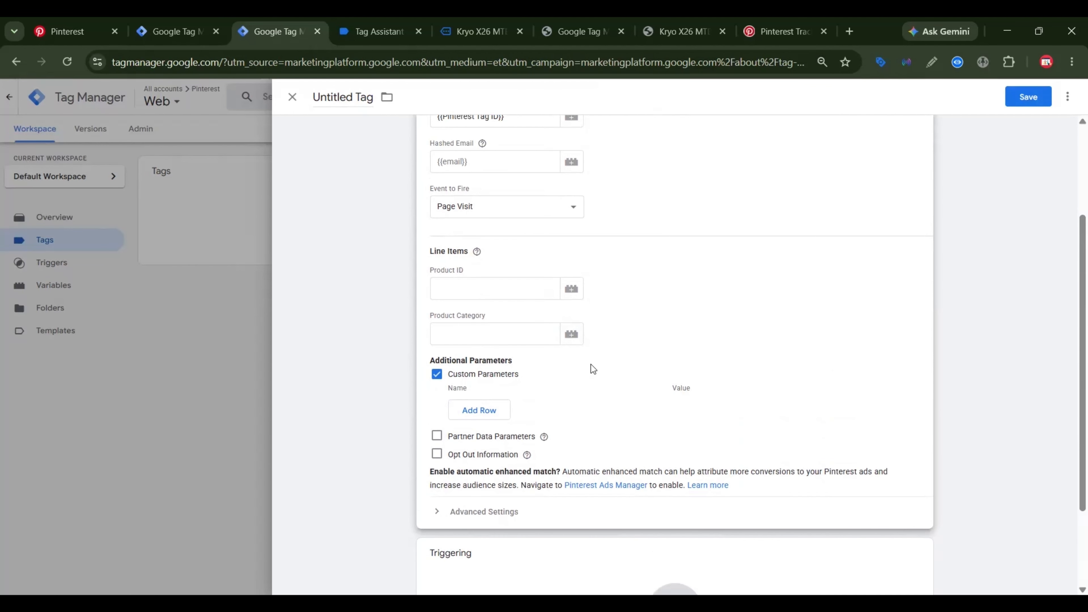
{"action": "left_click", "coordinate": [484, 411]}
{"action": "scroll", "coordinate": [488, 385], "scroll_direction": "down", "scroll_amount": 3}
{"action": "left_click", "coordinate": [474, 296]}
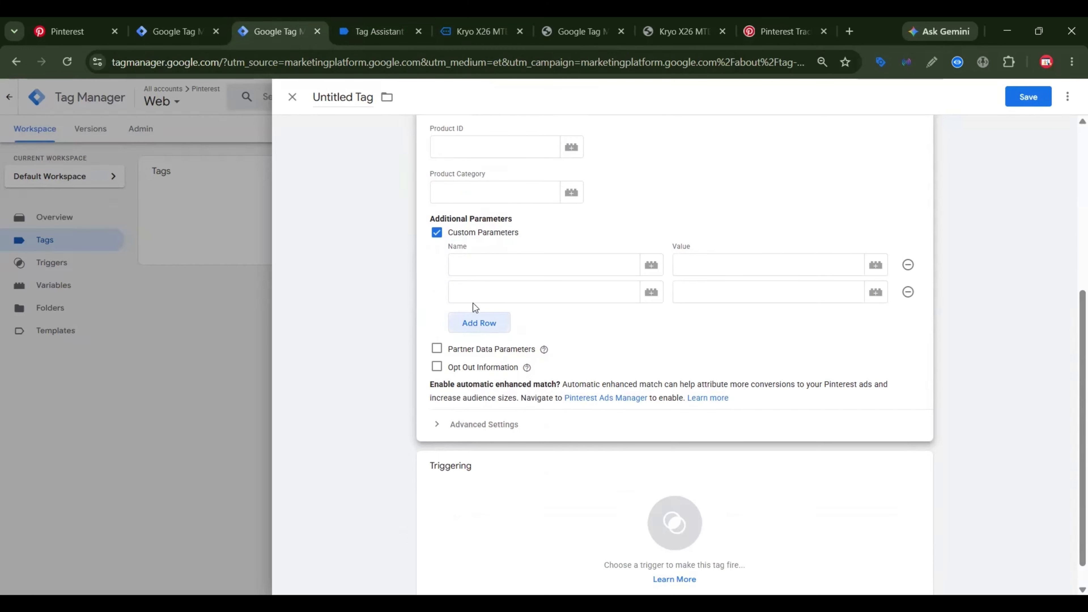
{"action": "left_click", "coordinate": [493, 270]}
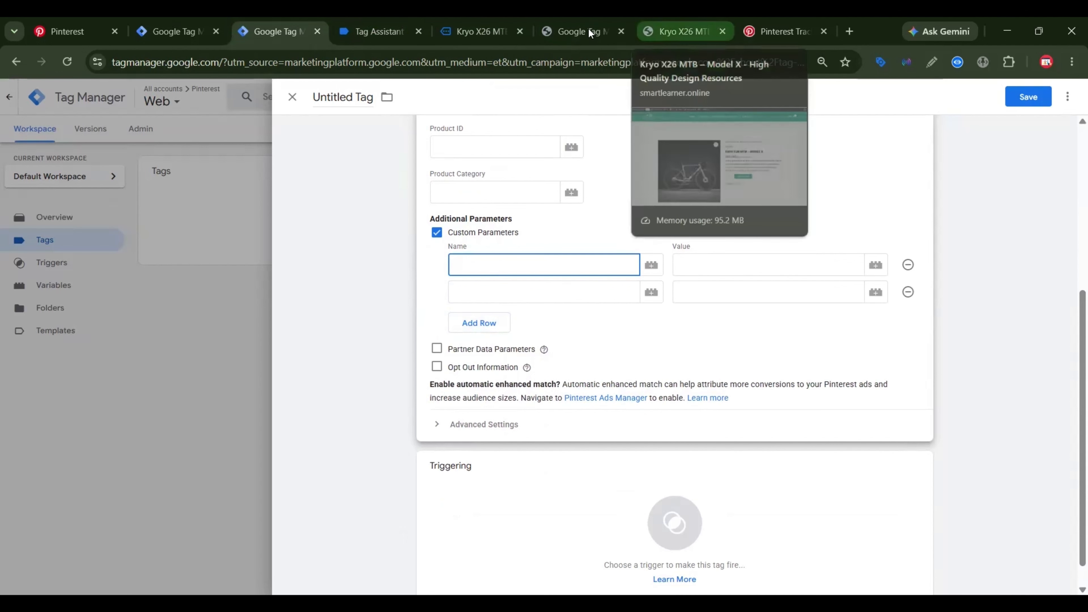
{"action": "left_click", "coordinate": [776, 32]}
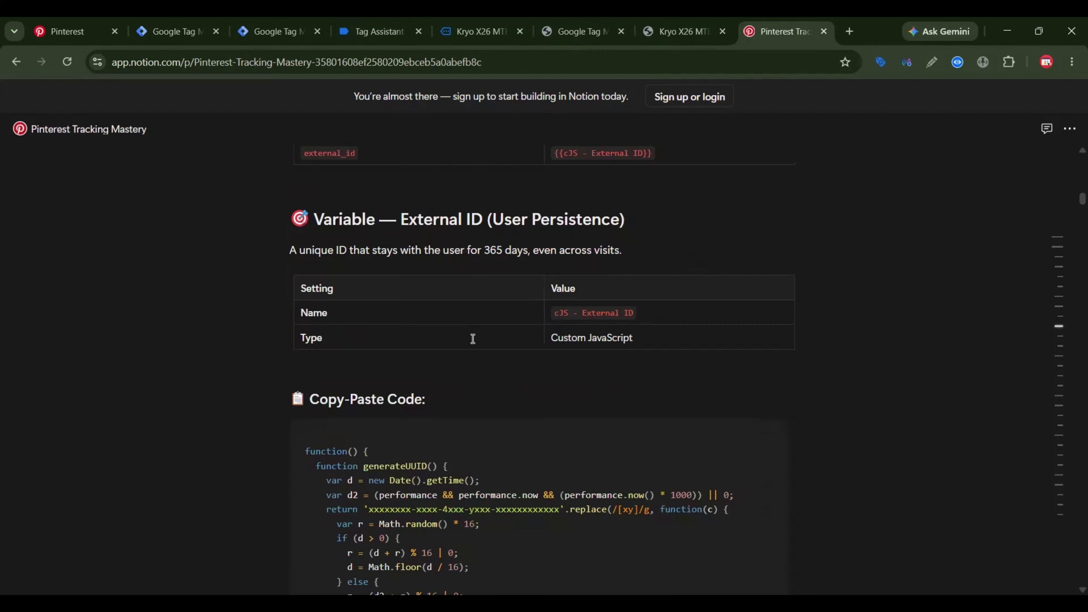
Copy event_id from the Notion guide's custom parameters table and paste it as the name of the tag's first custom parameter.
{"action": "scroll", "coordinate": [465, 339], "scroll_direction": "up", "scroll_amount": 3}
{"action": "scroll", "coordinate": [336, 279], "scroll_direction": "up", "scroll_amount": 3}
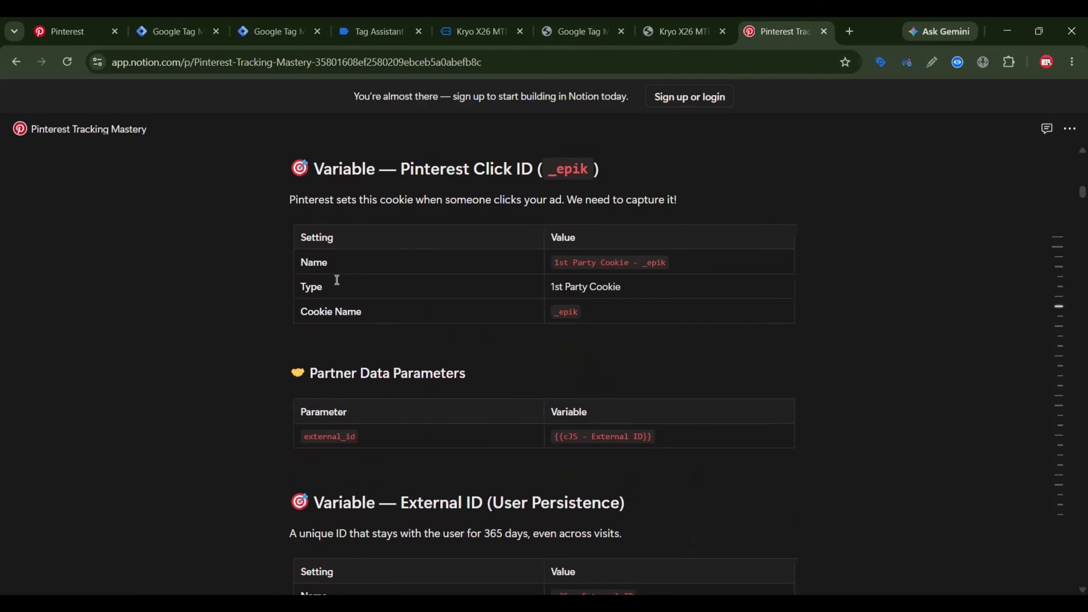
{"action": "scroll", "coordinate": [393, 274], "scroll_direction": "up", "scroll_amount": 3}
{"action": "scroll", "coordinate": [395, 275], "scroll_direction": "up", "scroll_amount": 3}
{"action": "double_click", "coordinate": [338, 187]}
{"action": "key", "text": "ctrl+c"}
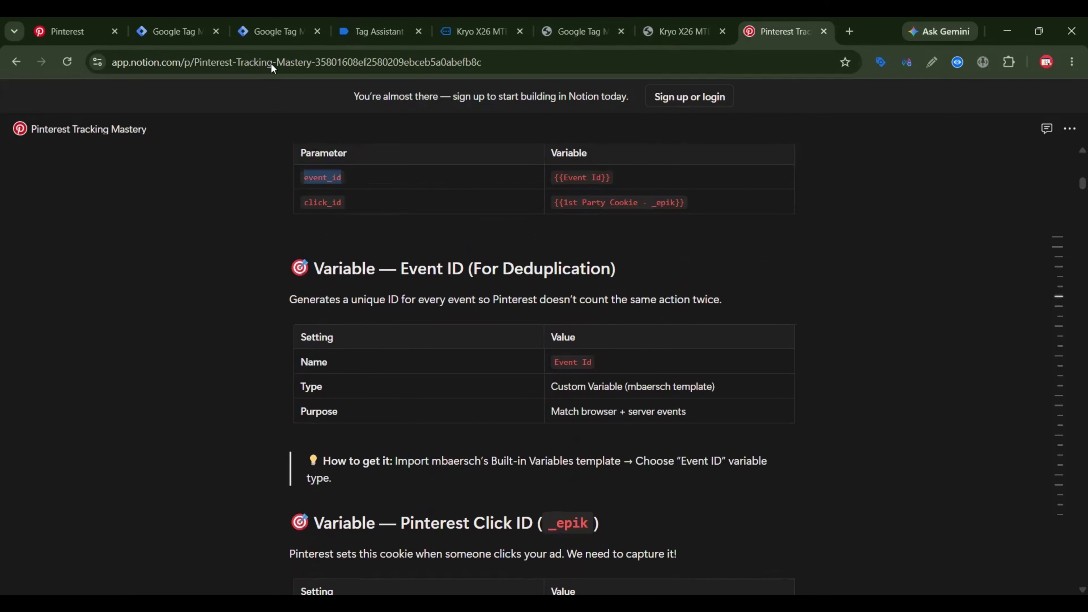
{"action": "left_click", "coordinate": [277, 31]}
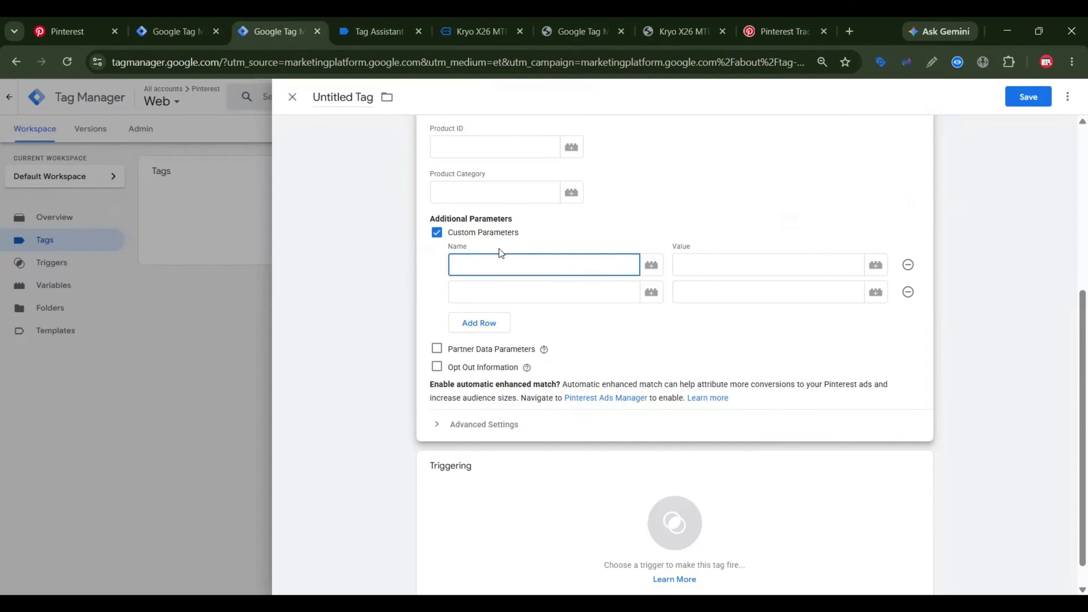
{"action": "key", "text": "ctrl+v"}
Start a new variable for the event_id value and open the Community Template Gallery for its variable type.
{"action": "left_click", "coordinate": [758, 260]}
{"action": "left_click", "coordinate": [875, 265]}
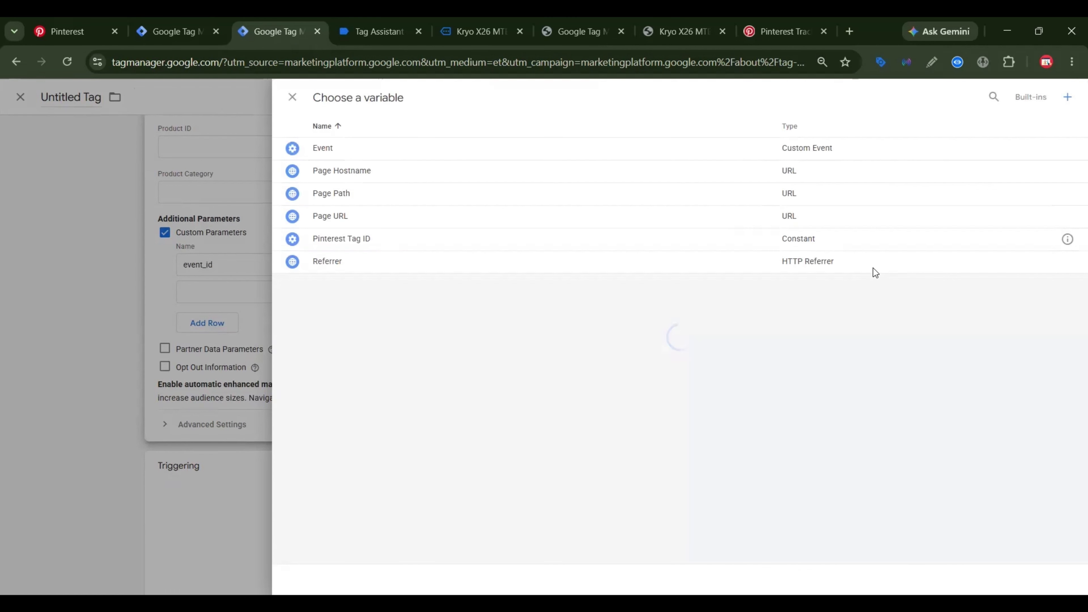
{"action": "left_click", "coordinate": [1066, 100]}
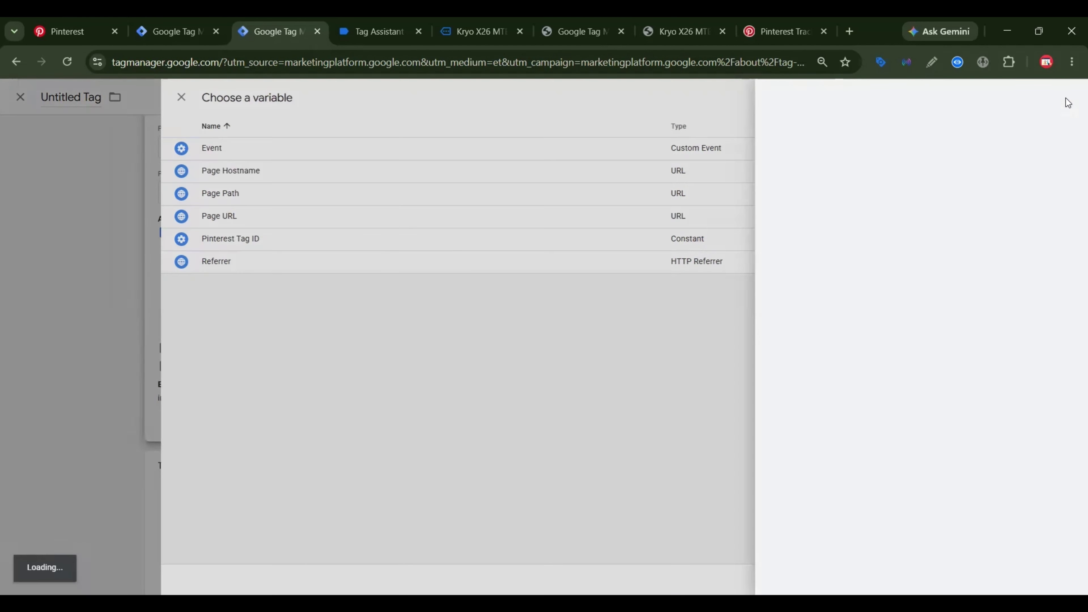
{"action": "left_click", "coordinate": [819, 184]}
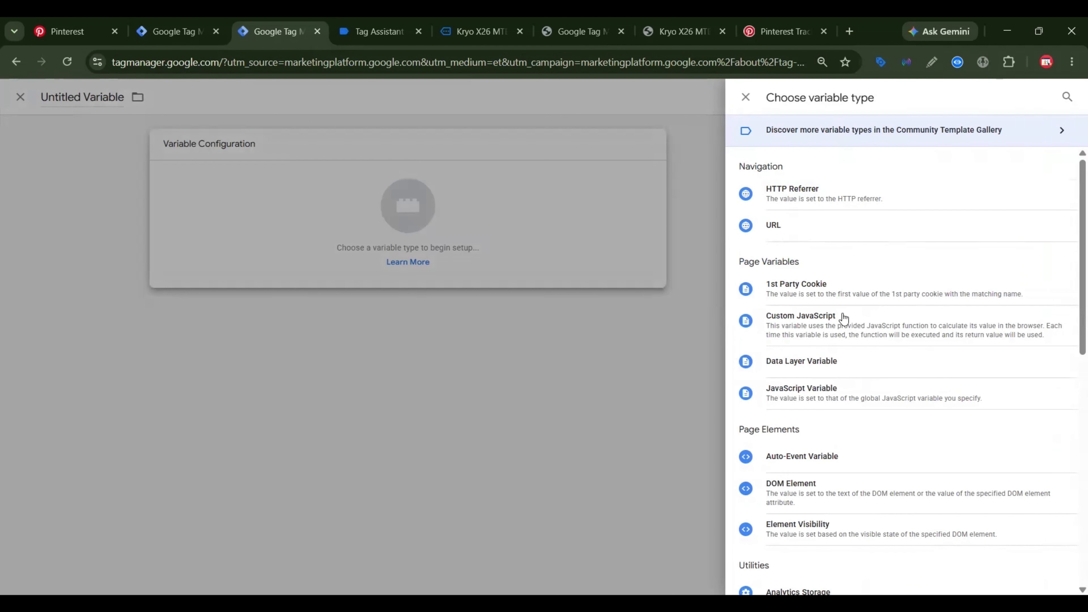
{"action": "scroll", "coordinate": [846, 418], "scroll_direction": "down", "scroll_amount": 3}
{"action": "scroll", "coordinate": [847, 413], "scroll_direction": "up", "scroll_amount": 3}
{"action": "left_click", "coordinate": [984, 136]}
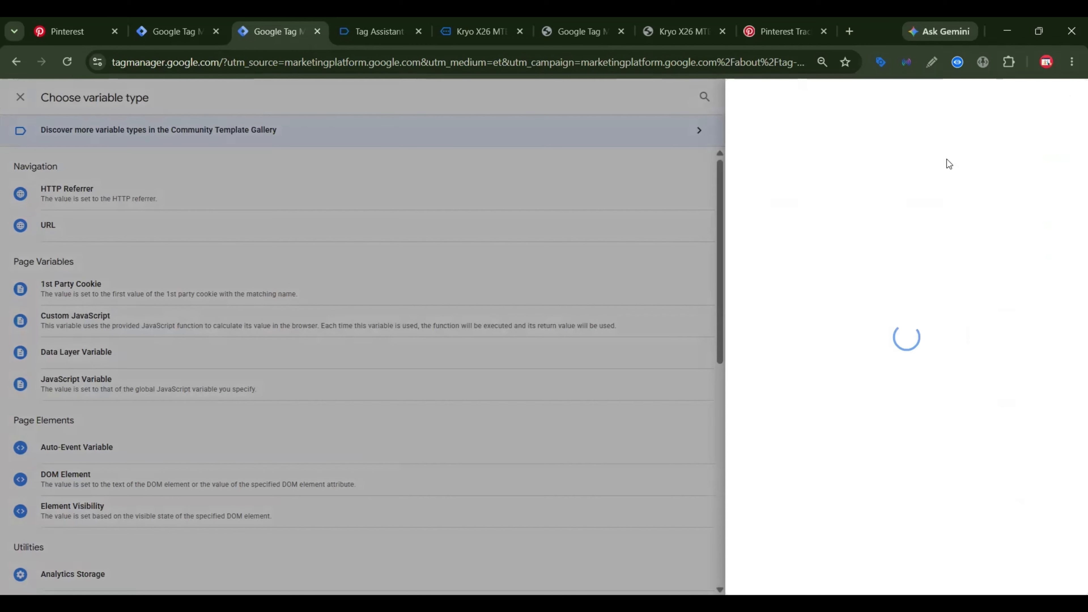
Find the Event Id template by mbaersch, add it to the workspace, and save the variable as Event Id.
{"action": "left_click", "coordinate": [1061, 102]}
{"action": "type", "text": "EVENT"}
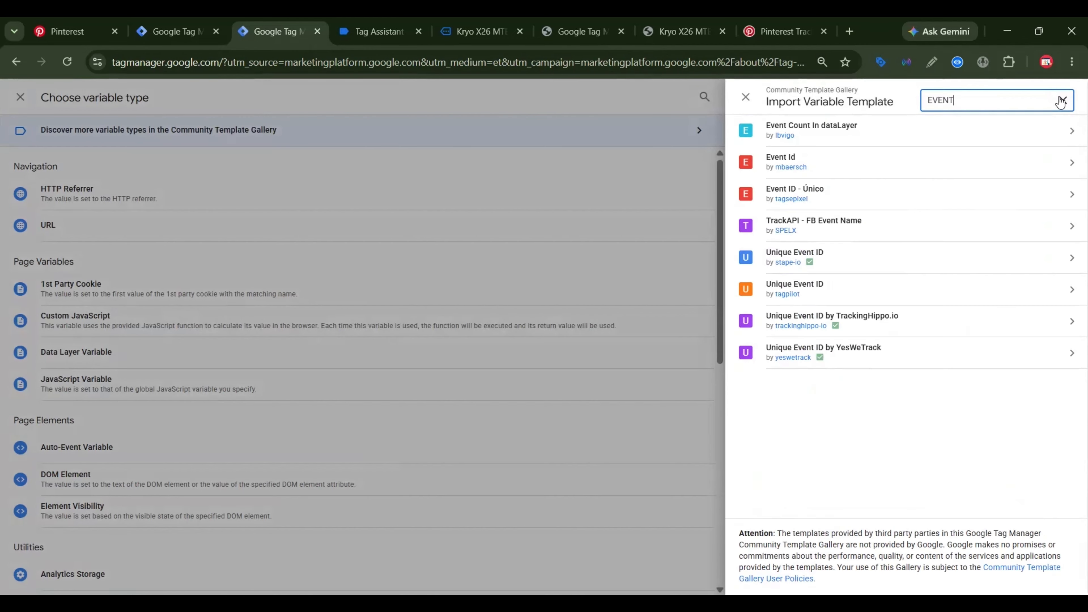
{"action": "left_click", "coordinate": [870, 165]}
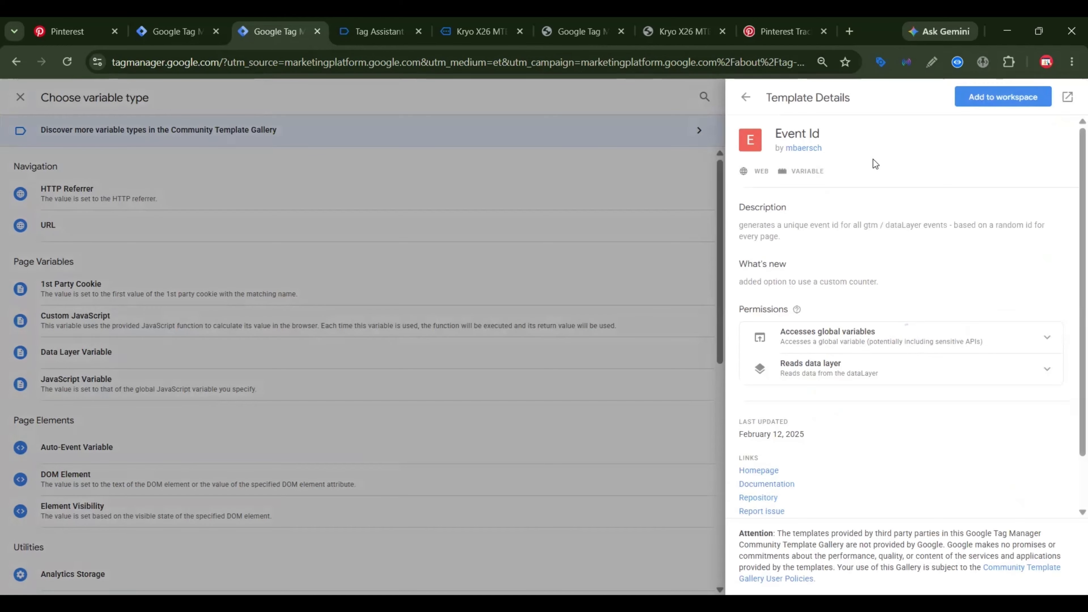
{"action": "left_click", "coordinate": [1003, 97]}
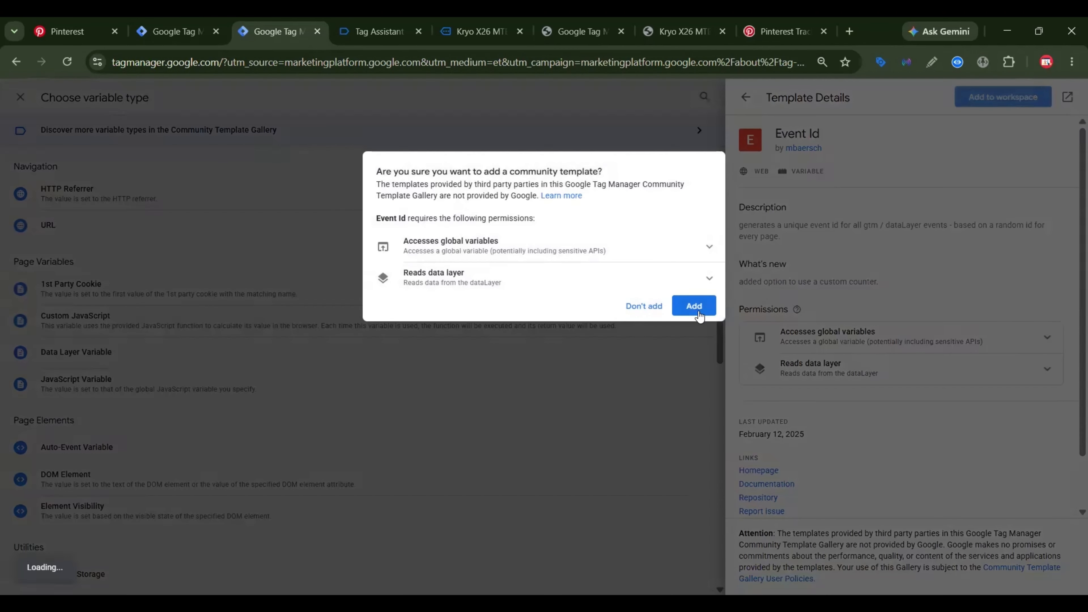
{"action": "left_click", "coordinate": [698, 312]}
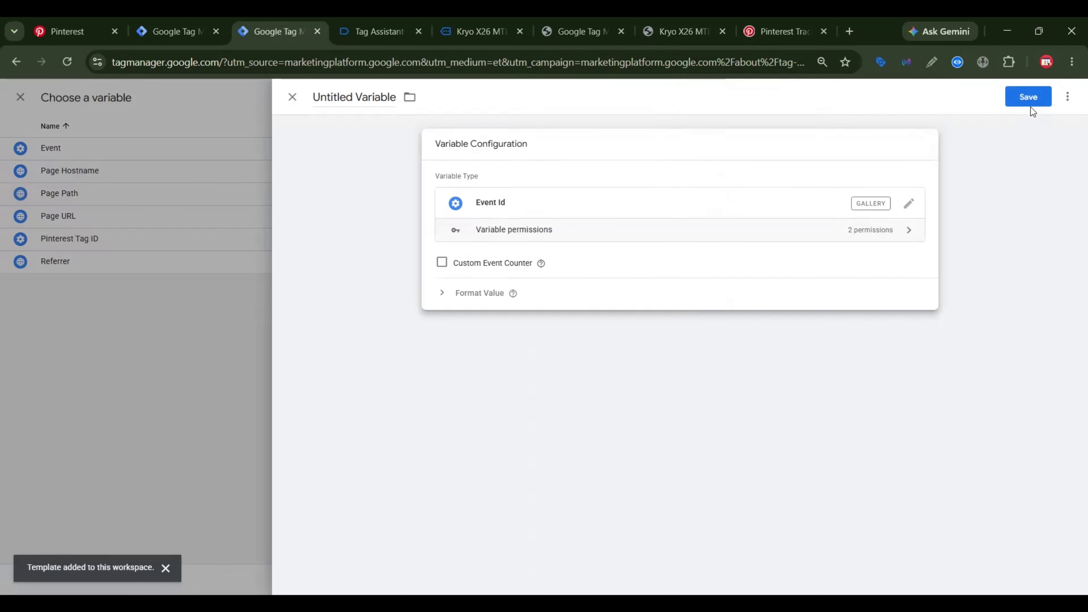
{"action": "left_click", "coordinate": [1030, 106]}
{"action": "left_click", "coordinate": [648, 269]}
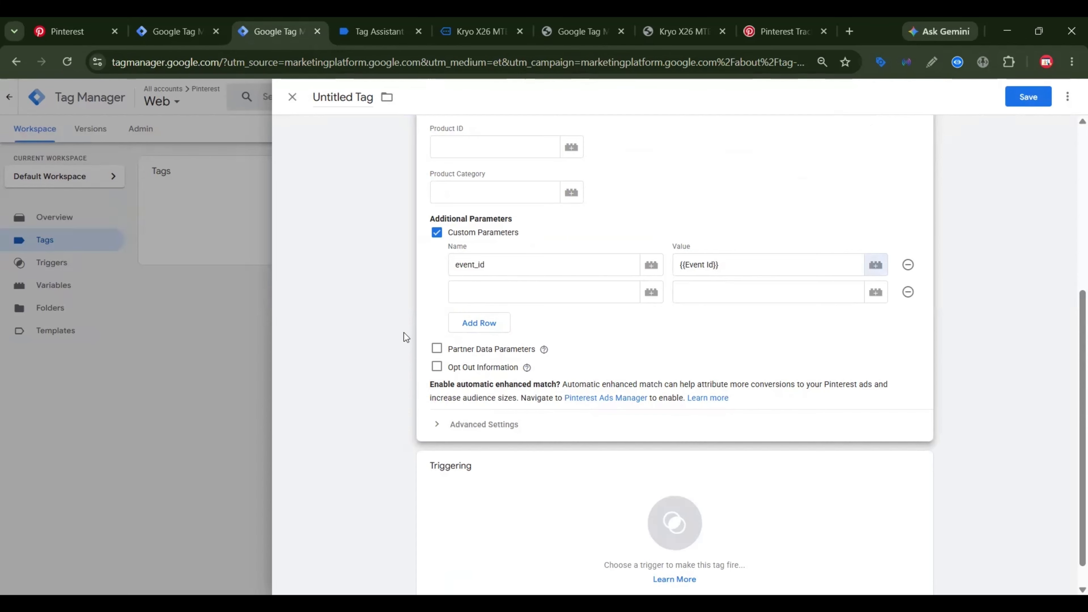
Name the second custom parameter click_id.
{"action": "left_click", "coordinate": [482, 288]}
{"action": "type", "text": "click_id"}
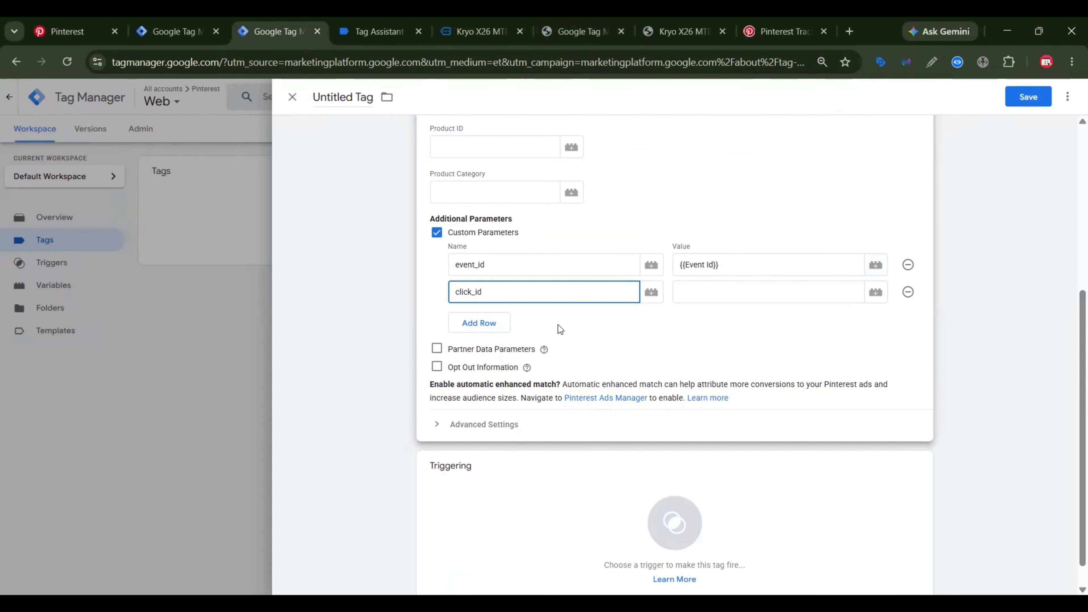
{"action": "scroll", "coordinate": [557, 325], "scroll_direction": "up", "scroll_amount": 2}
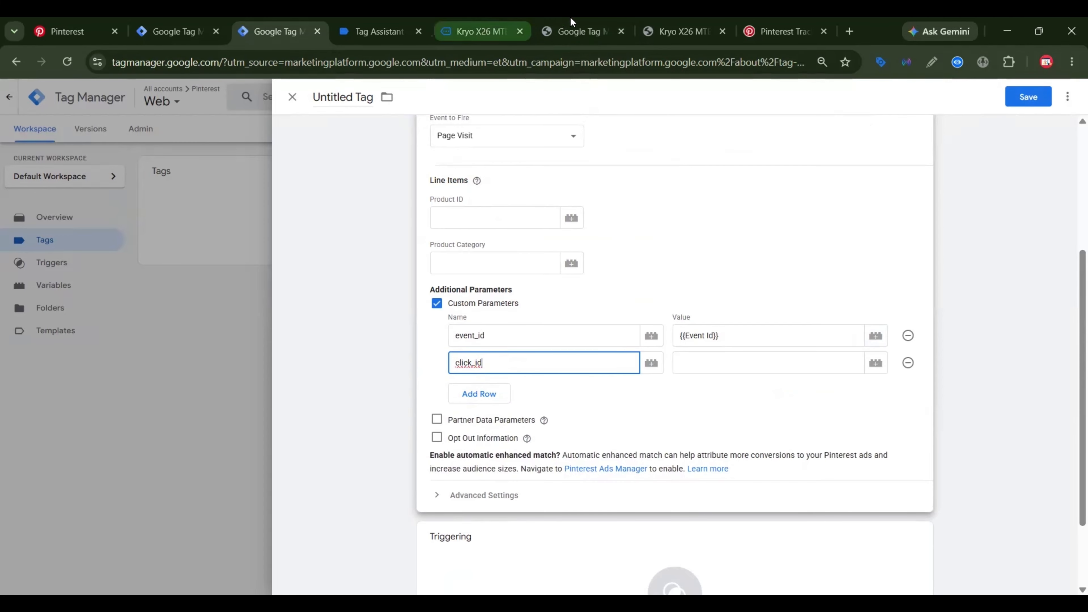
Create a 1st Party Cookie variable for the click_id value, using the cookie name _epik copied from the Notion guide.
{"action": "left_click", "coordinate": [765, 21]}
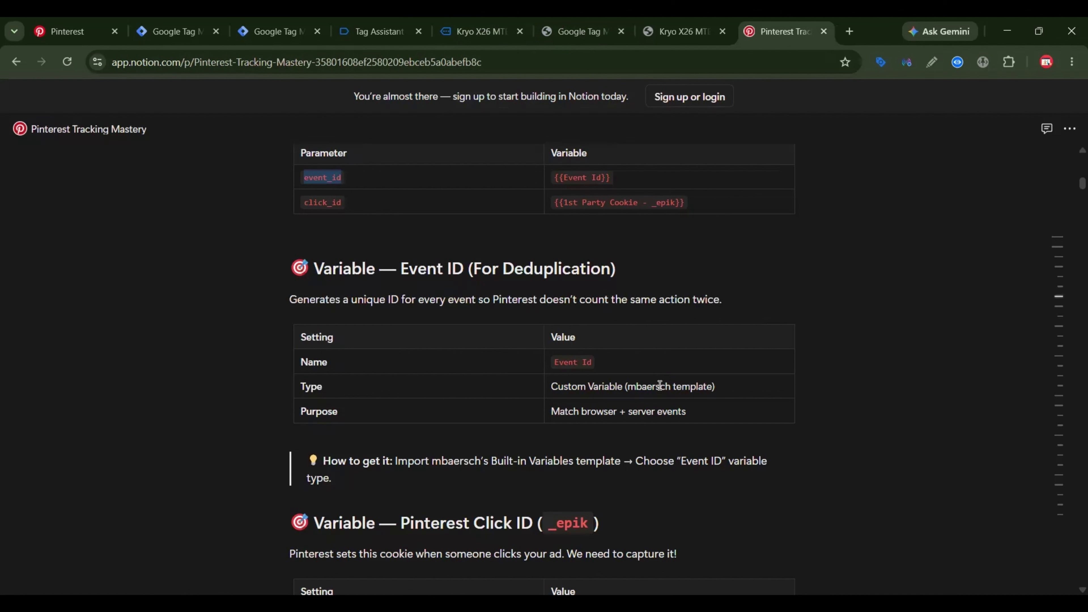
{"action": "scroll", "coordinate": [658, 389], "scroll_direction": "down", "scroll_amount": 5}
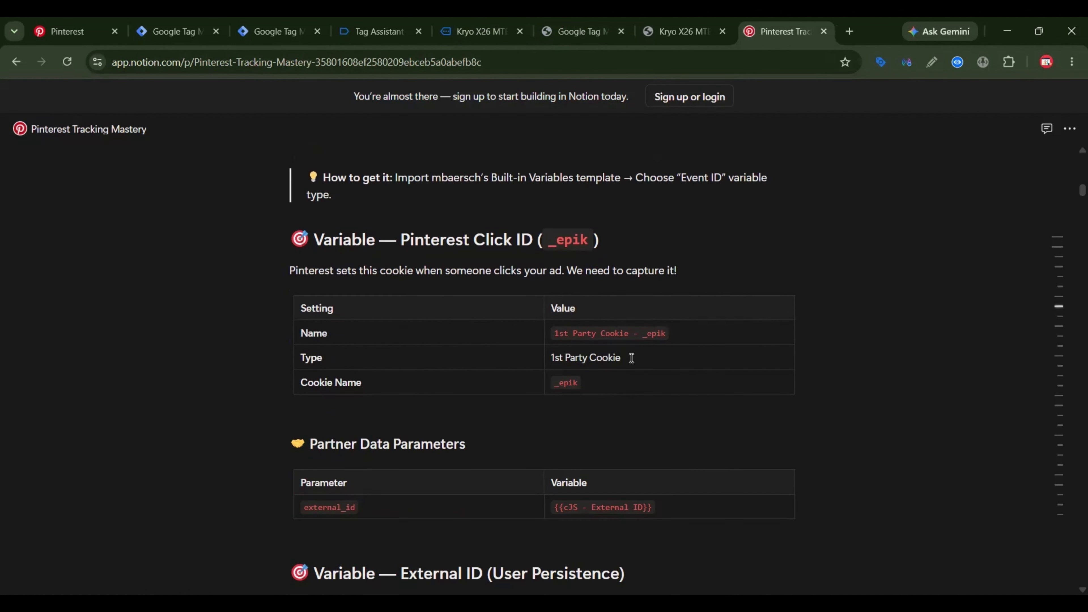
{"action": "double_click", "coordinate": [574, 383]}
{"action": "key", "text": "ctrl+c"}
{"action": "left_click", "coordinate": [293, 19]}
{"action": "left_click", "coordinate": [872, 363]}
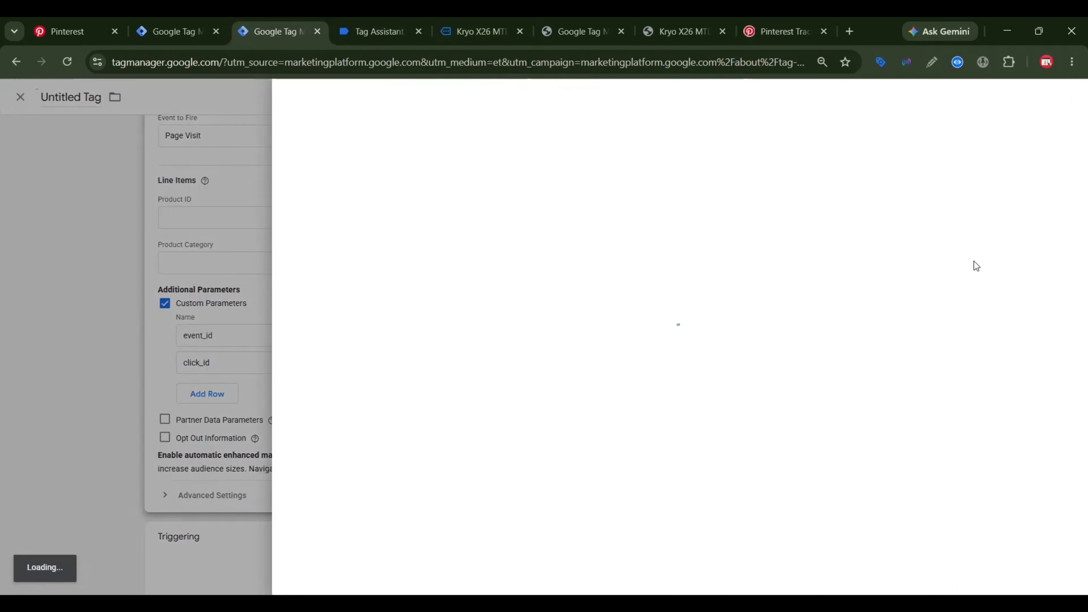
{"action": "left_click", "coordinate": [1068, 98]}
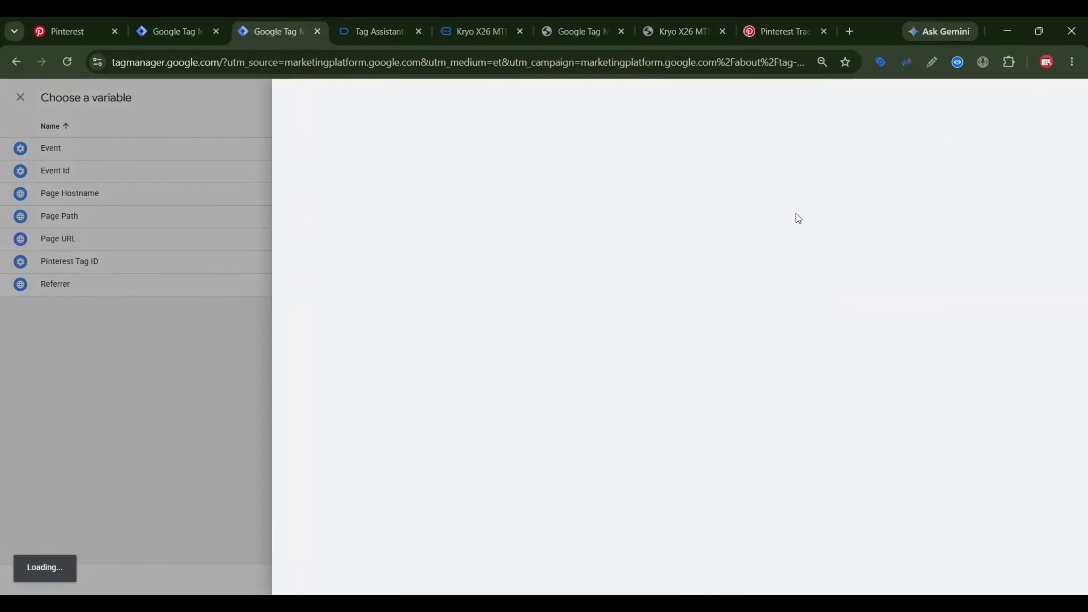
{"action": "left_click", "coordinate": [794, 219]}
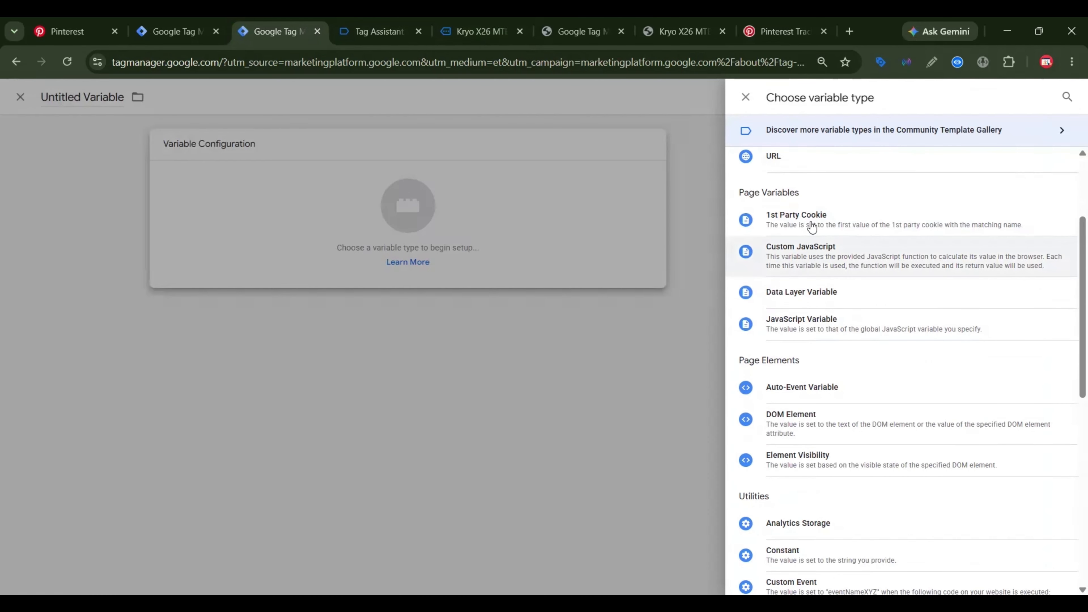
{"action": "left_click", "coordinate": [804, 232]}
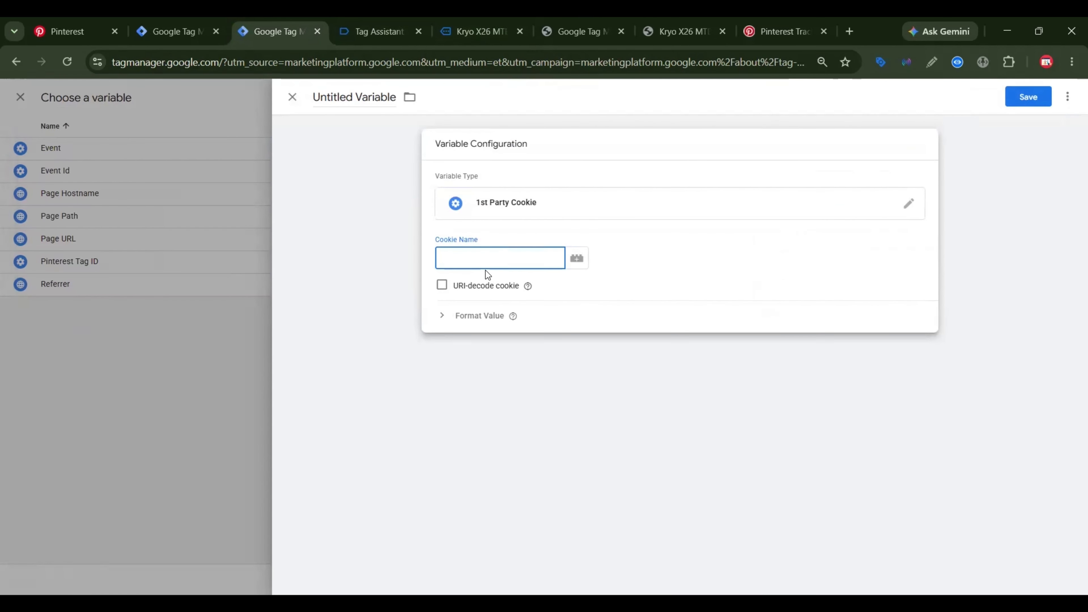
{"action": "key", "text": "ctrl+v"}
Name the cookie variable 1st Party Cookie - _epik, copied from the Notion guide, and save it.
{"action": "left_click", "coordinate": [767, 20]}
{"action": "left_click", "coordinate": [611, 331]}
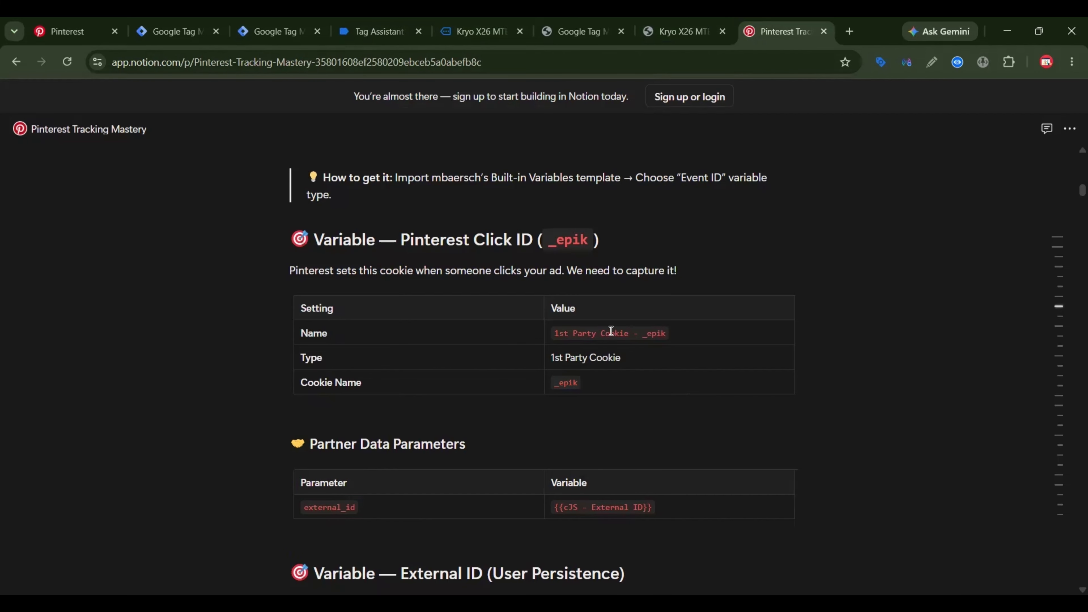
{"action": "triple_click", "coordinate": [611, 331]}
{"action": "key", "text": "ctrl+c"}
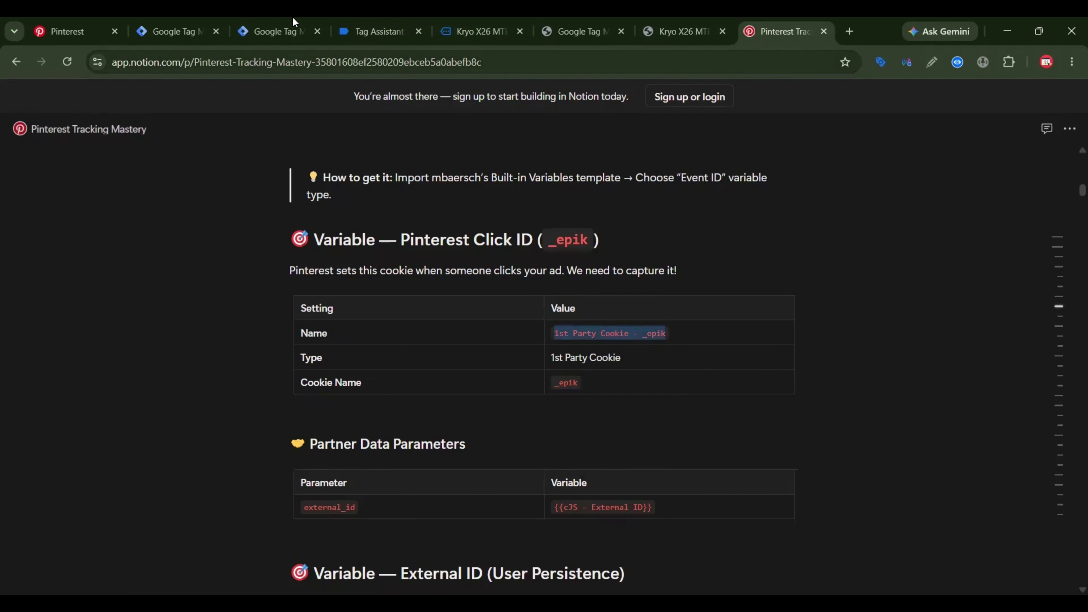
{"action": "left_click", "coordinate": [280, 30]}
{"action": "left_click", "coordinate": [356, 101]}
{"action": "key", "text": "ctrl+v"}
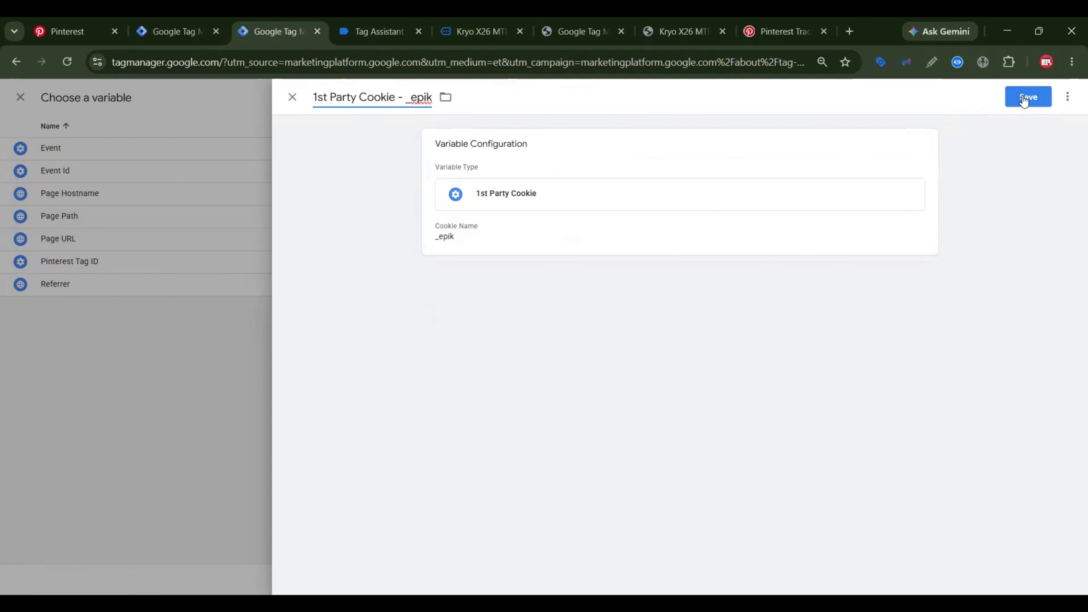
{"action": "left_click", "coordinate": [1026, 99]}
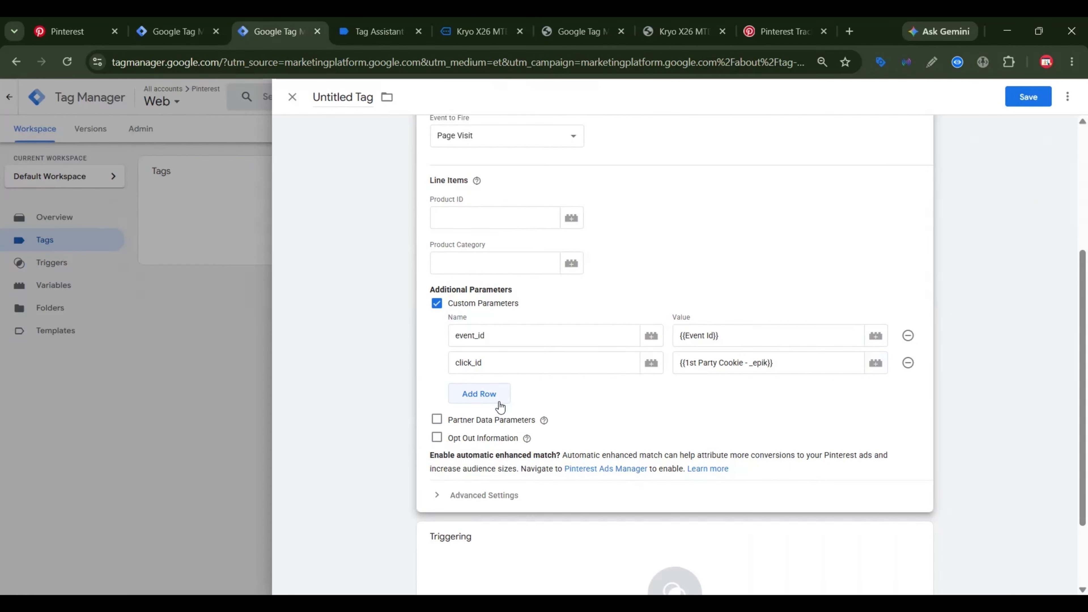
Enable partner data parameters on the Pinterest tag and add a row for External Id.
{"action": "left_click", "coordinate": [478, 417]}
{"action": "scroll", "coordinate": [498, 347], "scroll_direction": "down", "scroll_amount": 3}
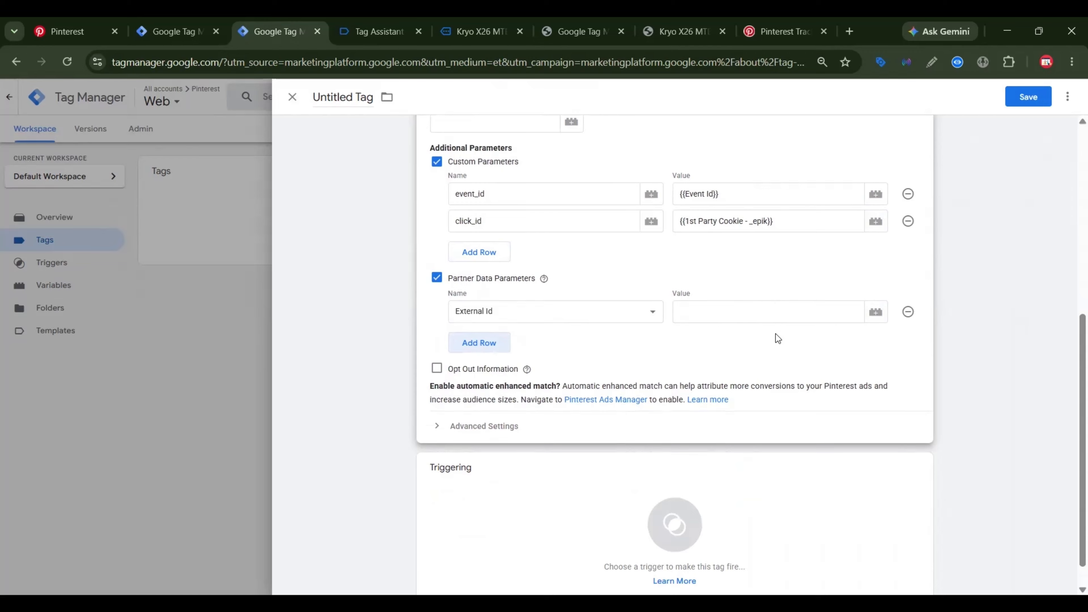
Copy the External ID variable's JavaScript code block from the Notion guide.
{"action": "left_click", "coordinate": [767, 30]}
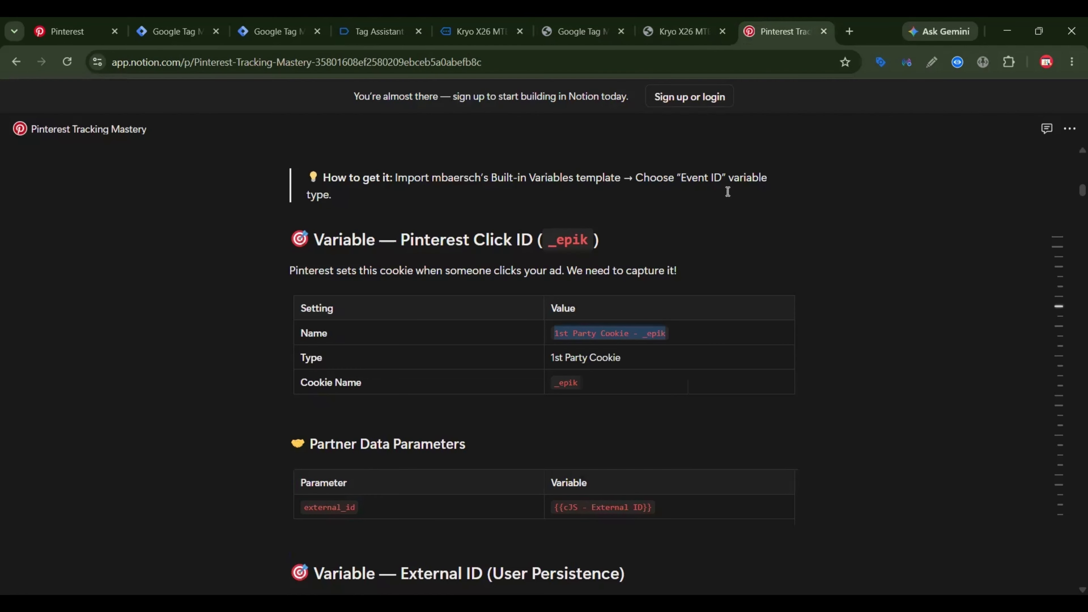
{"action": "scroll", "coordinate": [677, 304], "scroll_direction": "down", "scroll_amount": 1}
{"action": "scroll", "coordinate": [676, 304], "scroll_direction": "down", "scroll_amount": 15}
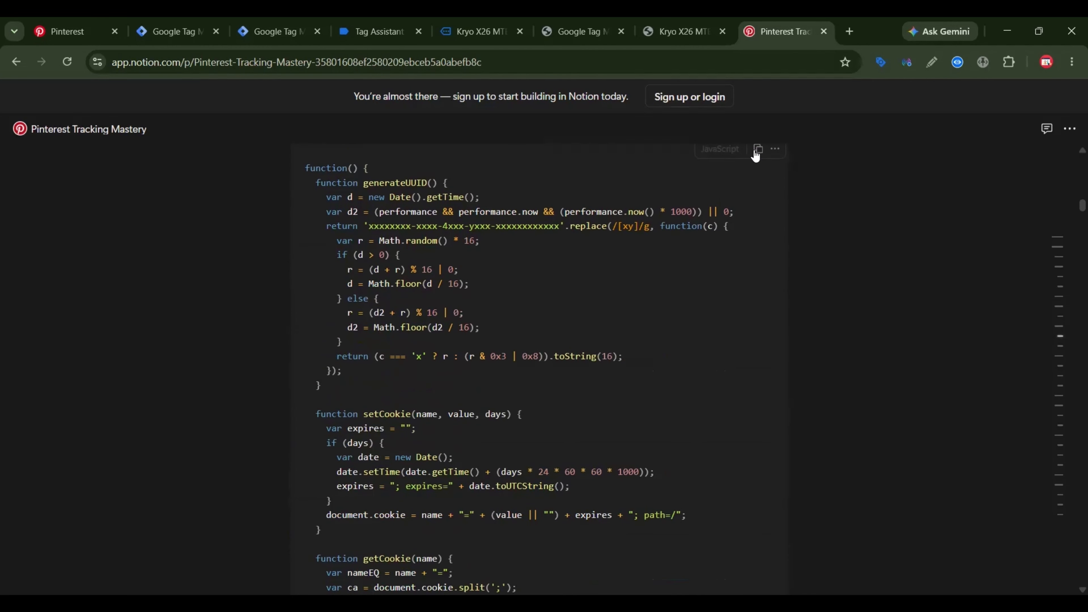
{"action": "left_click", "coordinate": [757, 150]}
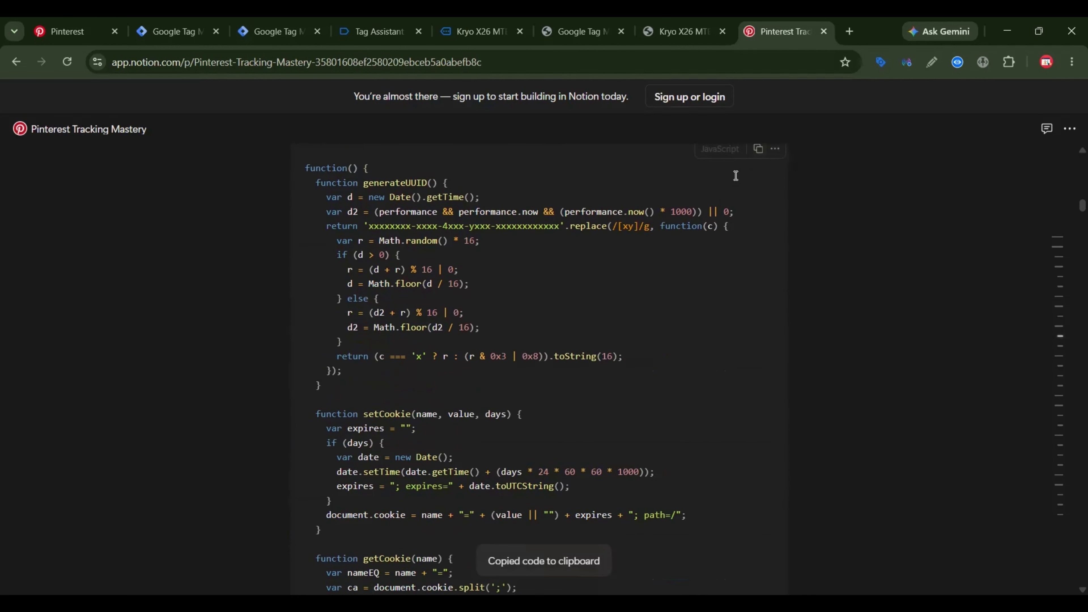
In Tag Manager, create a Custom JavaScript variable for the External Id value and paste the copied code into it.
{"action": "left_click", "coordinate": [270, 30]}
{"action": "left_click", "coordinate": [875, 312]}
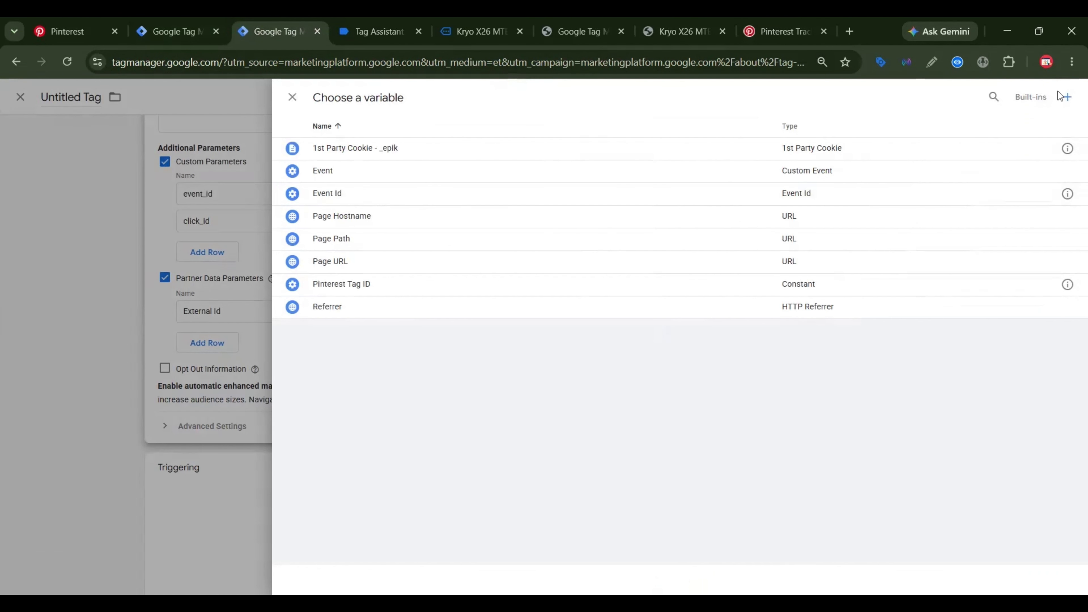
{"action": "left_click", "coordinate": [1067, 95]}
{"action": "left_click", "coordinate": [800, 213]}
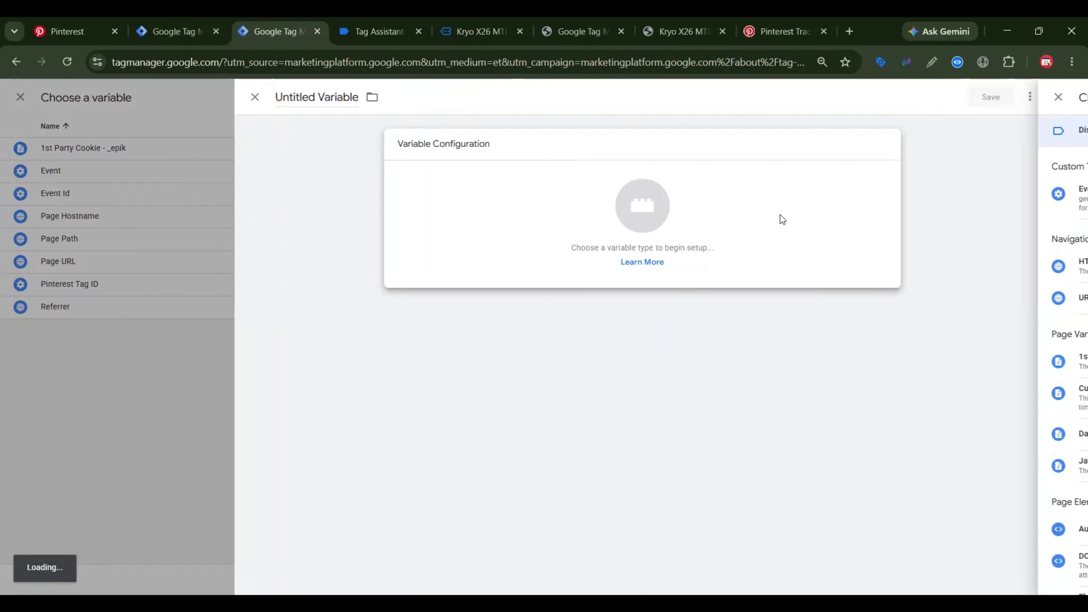
{"action": "scroll", "coordinate": [817, 256], "scroll_direction": "down", "scroll_amount": 2}
{"action": "left_click", "coordinate": [802, 319]}
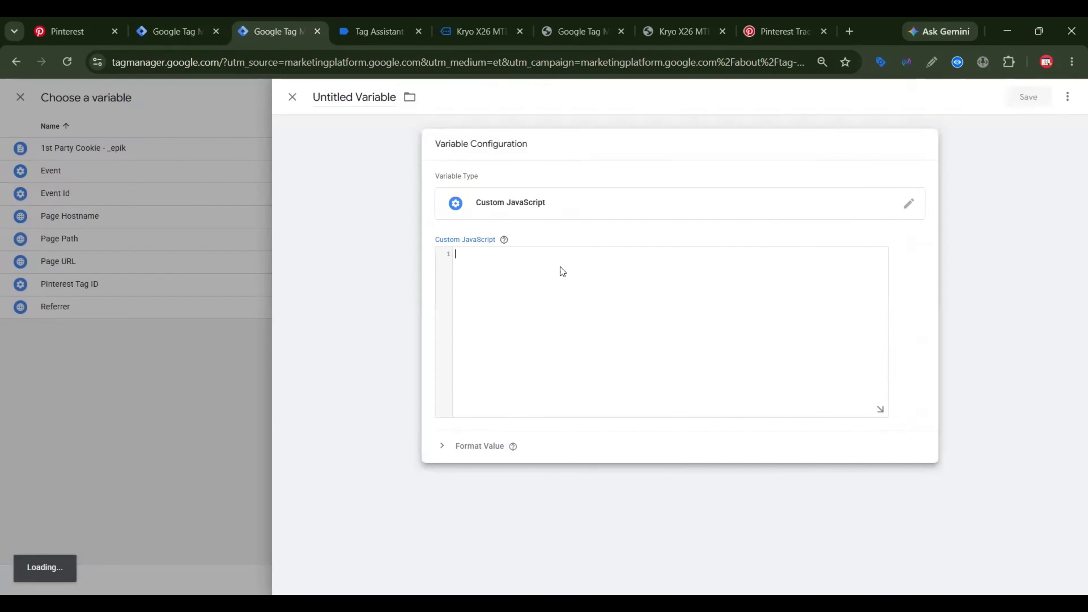
{"action": "left_click", "coordinate": [562, 271]}
{"action": "key", "text": "ctrl+v"}
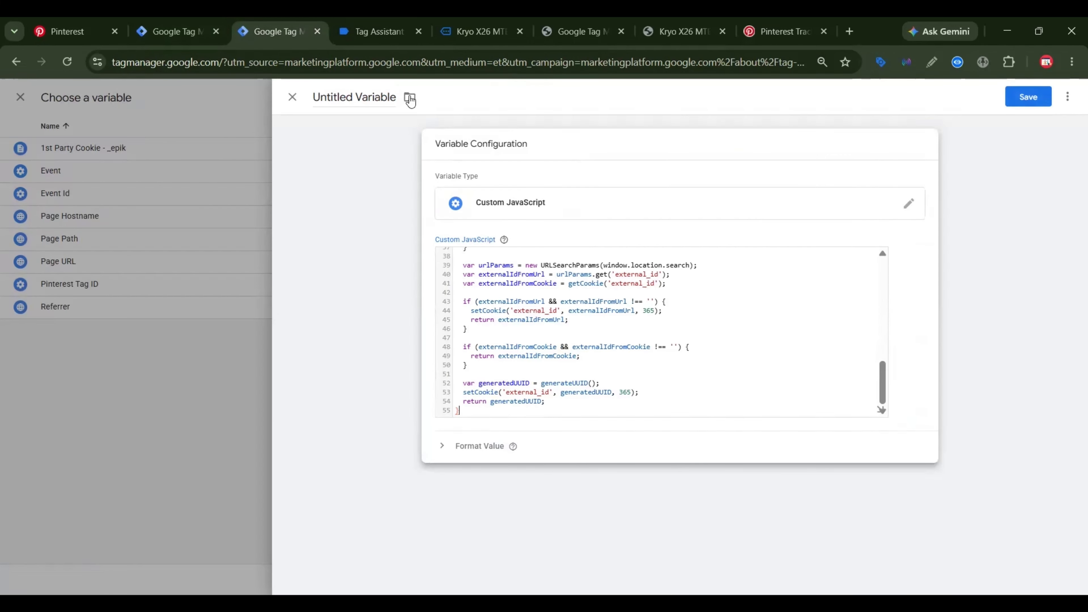
Name the Custom JavaScript variable cJS - External ID, copied from the Notion guide, and save it.
{"action": "left_click", "coordinate": [771, 31]}
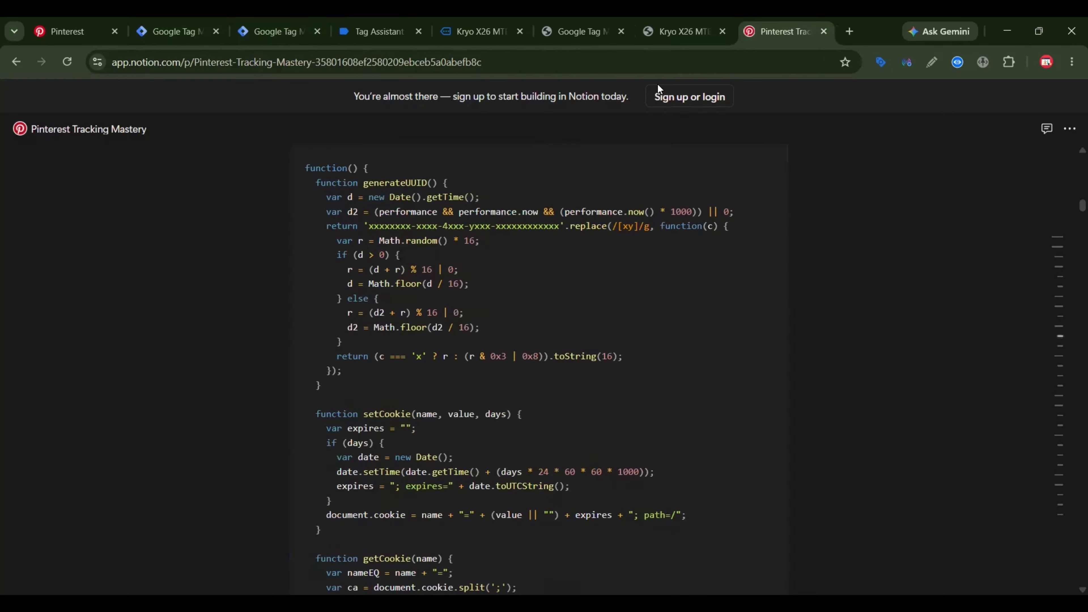
{"action": "scroll", "coordinate": [522, 185], "scroll_direction": "up", "scroll_amount": 8}
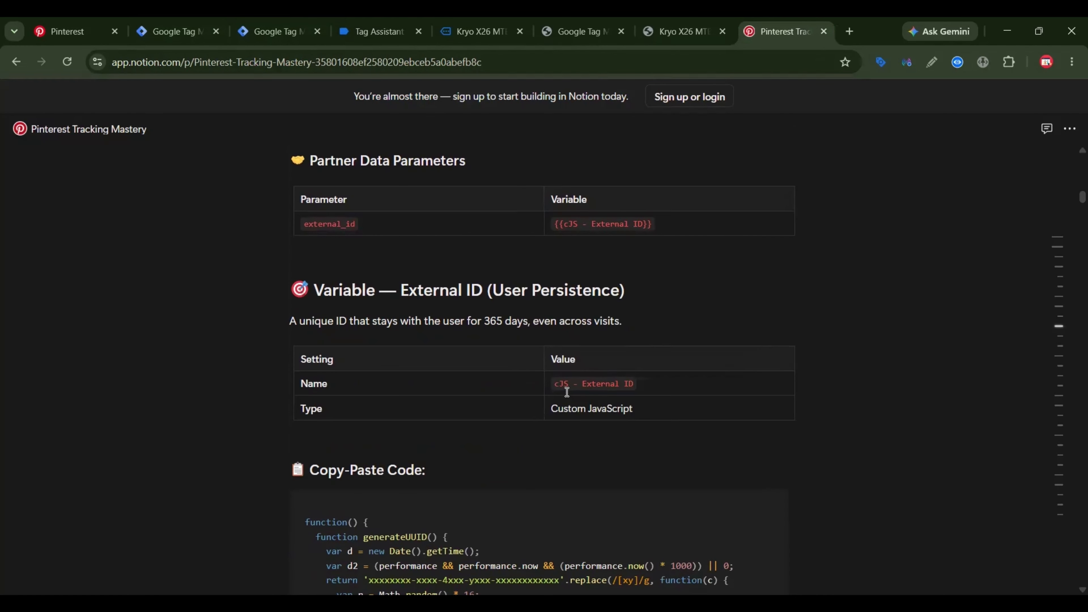
{"action": "triple_click", "coordinate": [579, 386]}
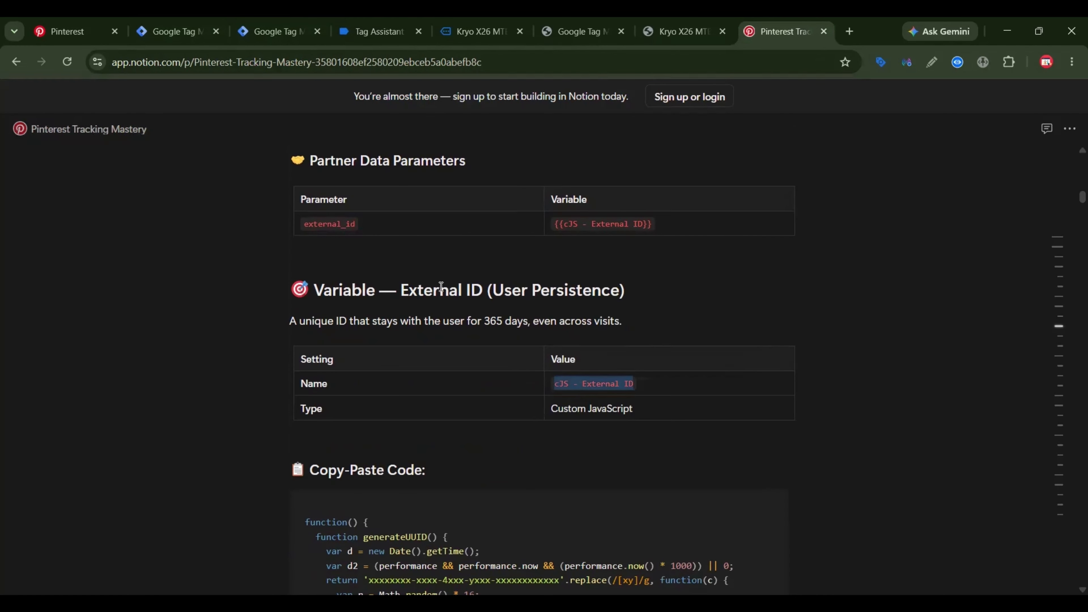
{"action": "left_click", "coordinate": [280, 29]}
{"action": "left_click", "coordinate": [388, 94]}
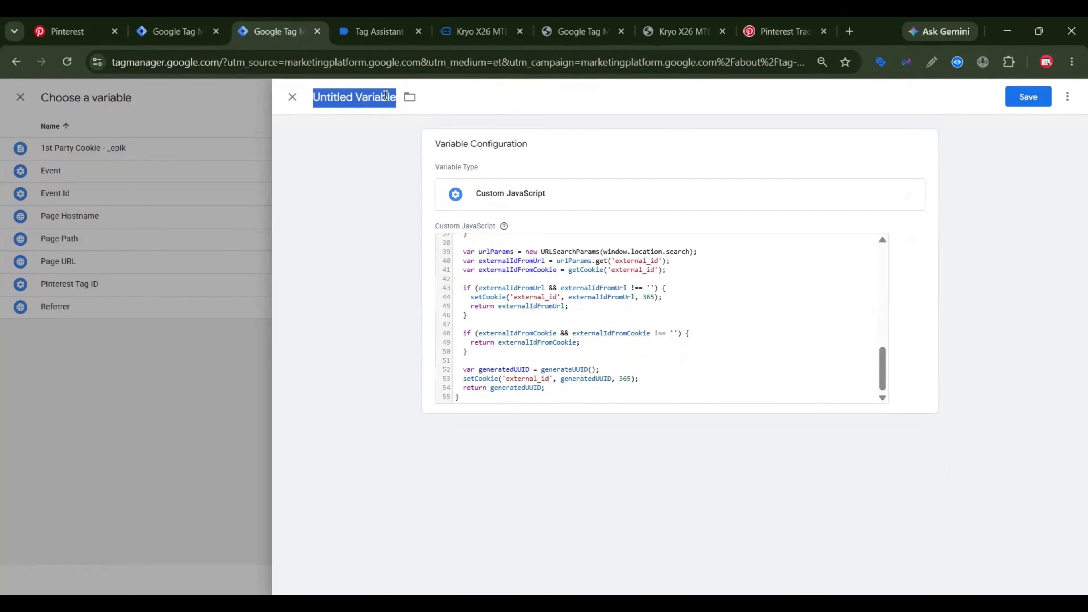
{"action": "key", "text": "ctrl+v"}
{"action": "left_click", "coordinate": [1023, 97]}
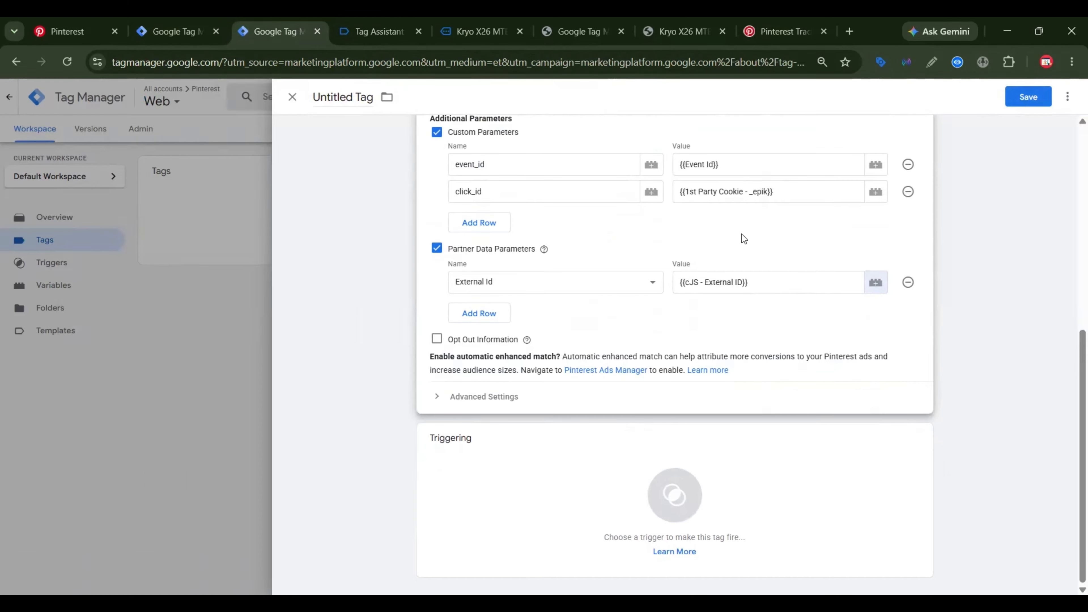
Assign the Initialization - All Pages trigger to the Pinterest tag and save it as Pinterest Tag - Page Visit.
{"action": "left_click", "coordinate": [751, 476]}
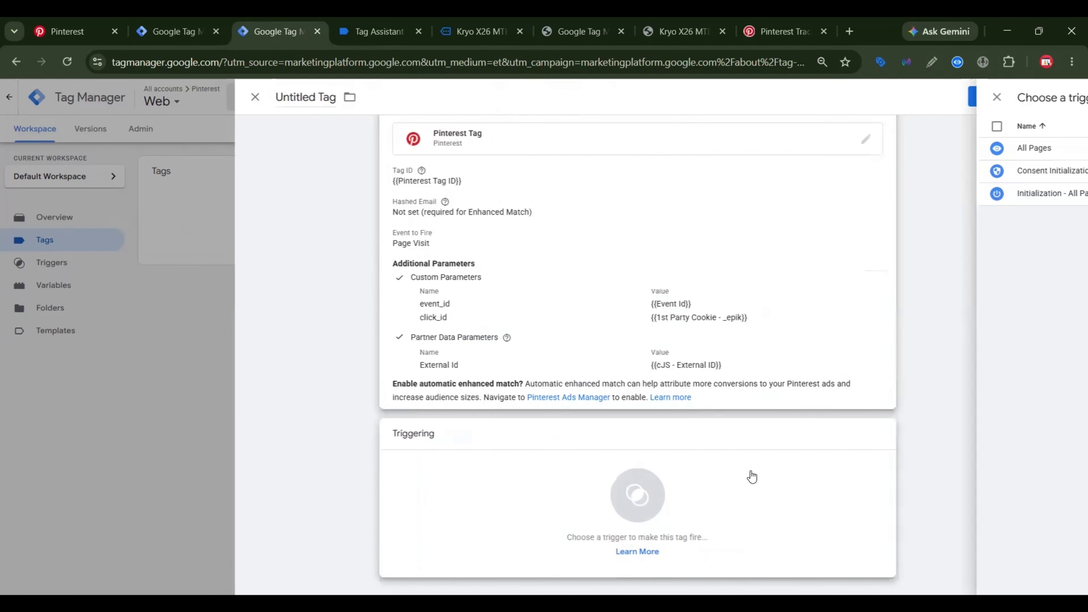
{"action": "left_click", "coordinate": [441, 199]}
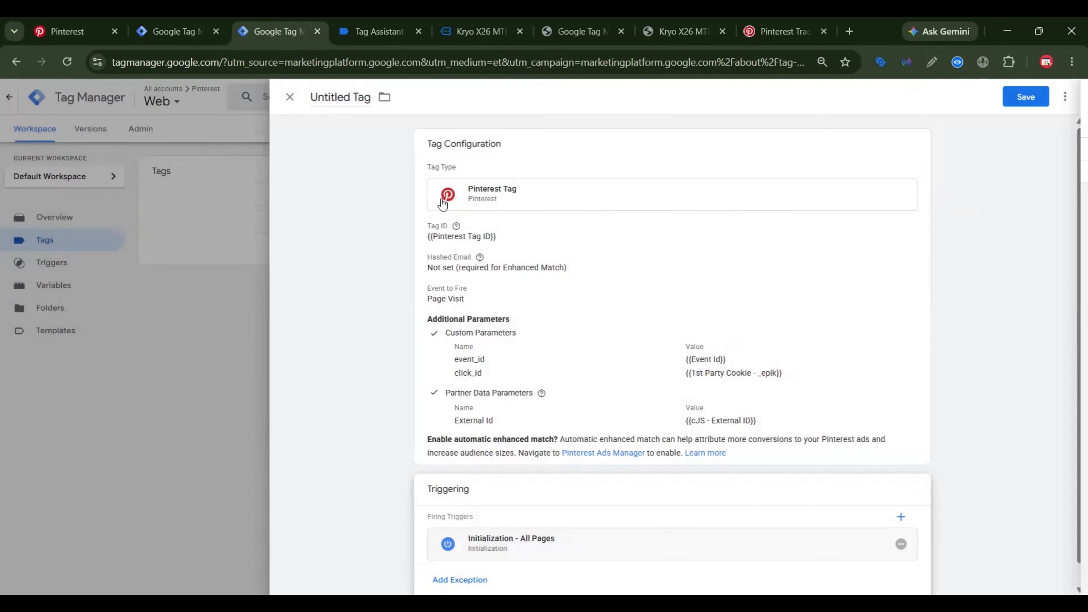
{"action": "left_click", "coordinate": [1030, 95]}
{"action": "left_click", "coordinate": [530, 232]}
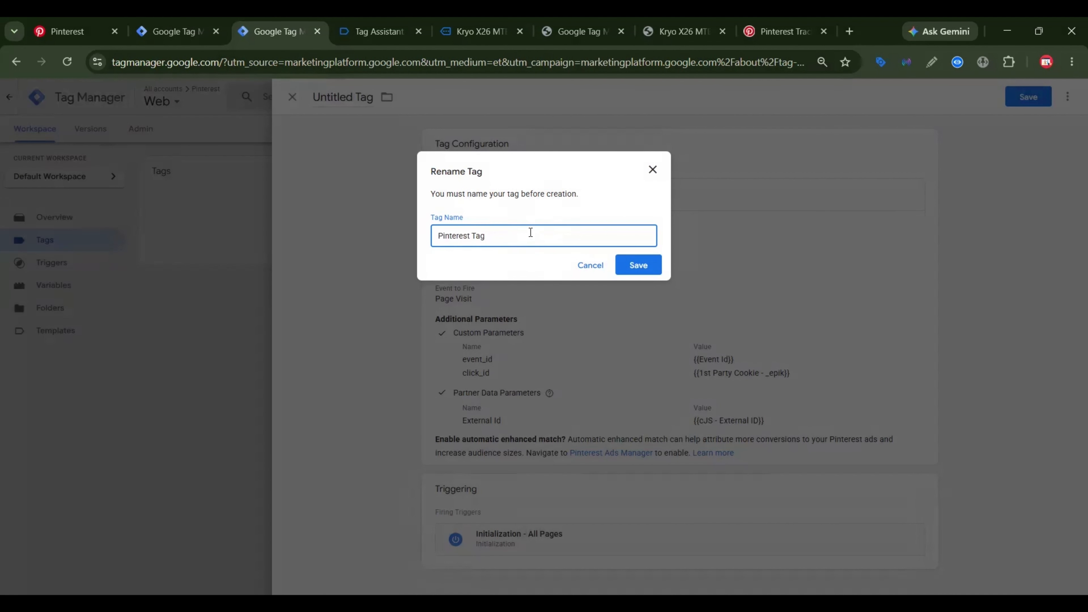
{"action": "type", "text": "- Page Visit"}
{"action": "left_click", "coordinate": [638, 265]}
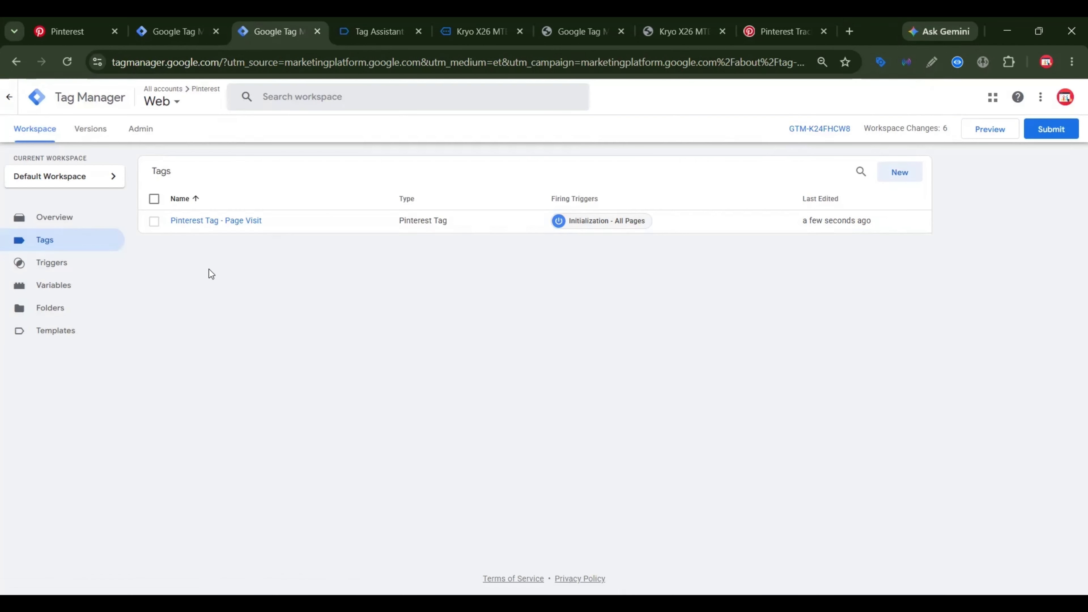
Create a new tag of type Pinterest Tag.
{"action": "left_click", "coordinate": [911, 168]}
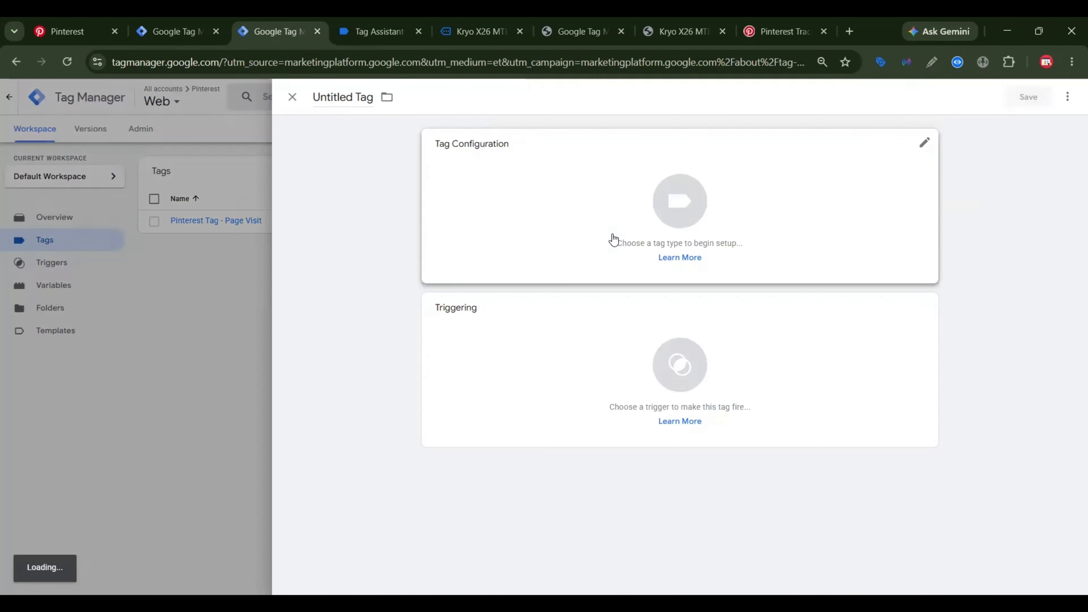
{"action": "left_click", "coordinate": [724, 235]}
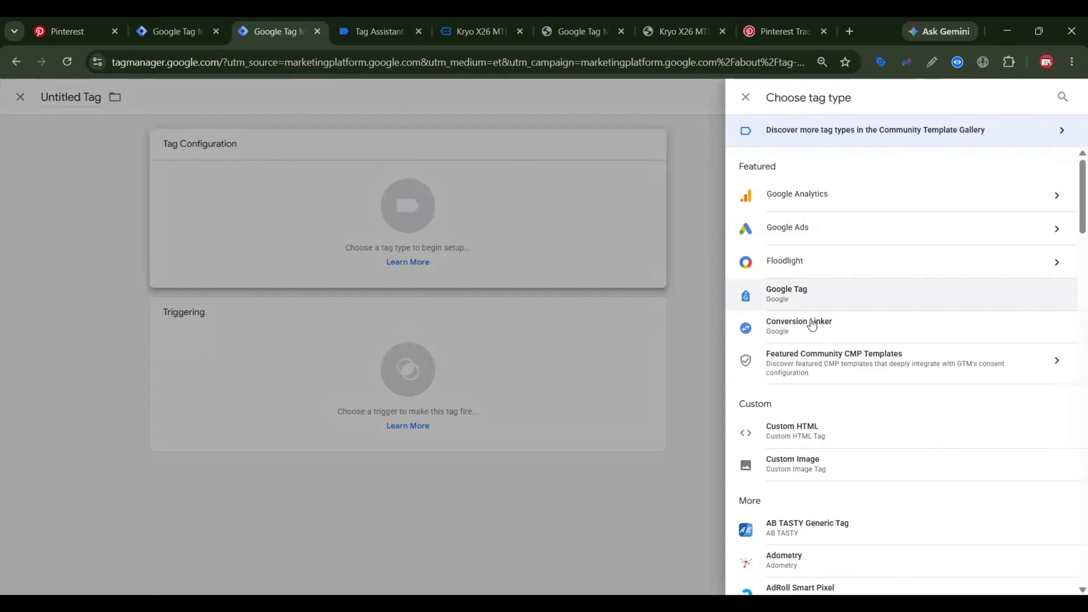
{"action": "scroll", "coordinate": [816, 326], "scroll_direction": "down", "scroll_amount": 15}
{"action": "scroll", "coordinate": [824, 341], "scroll_direction": "down", "scroll_amount": 15}
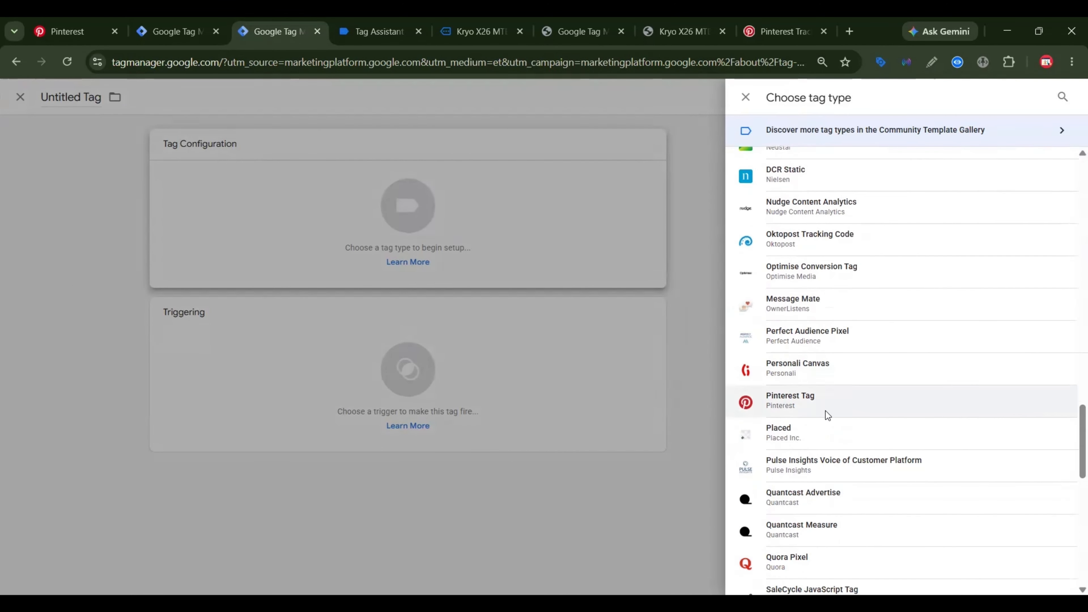
{"action": "left_click", "coordinate": [826, 410]}
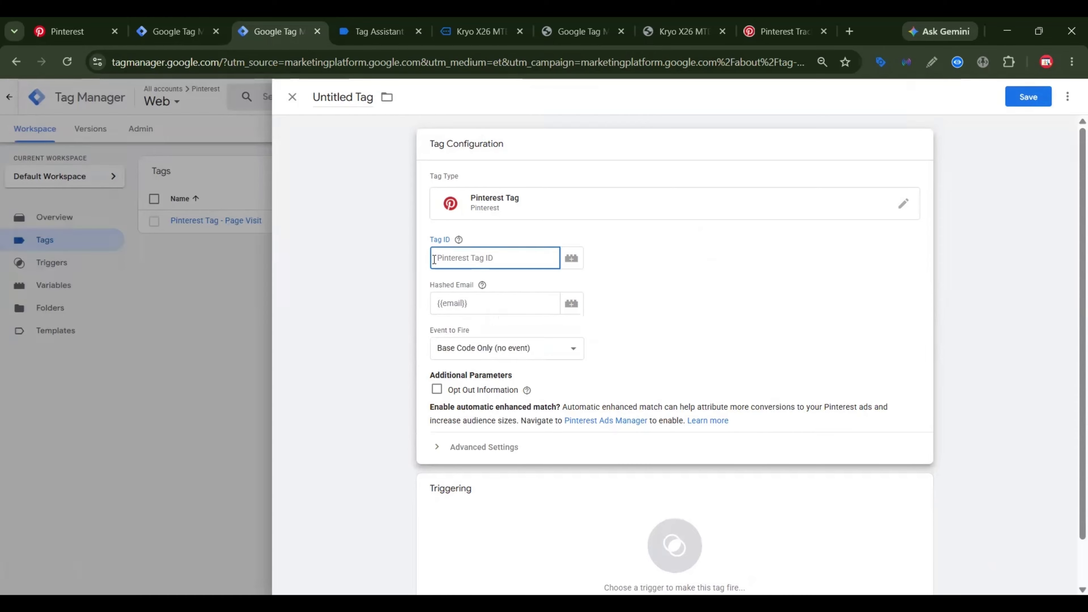
Set the new tag's Tag ID to the {{Pinterest Tag ID}} variable and its event to fire to View Category.
{"action": "left_click", "coordinate": [572, 258]}
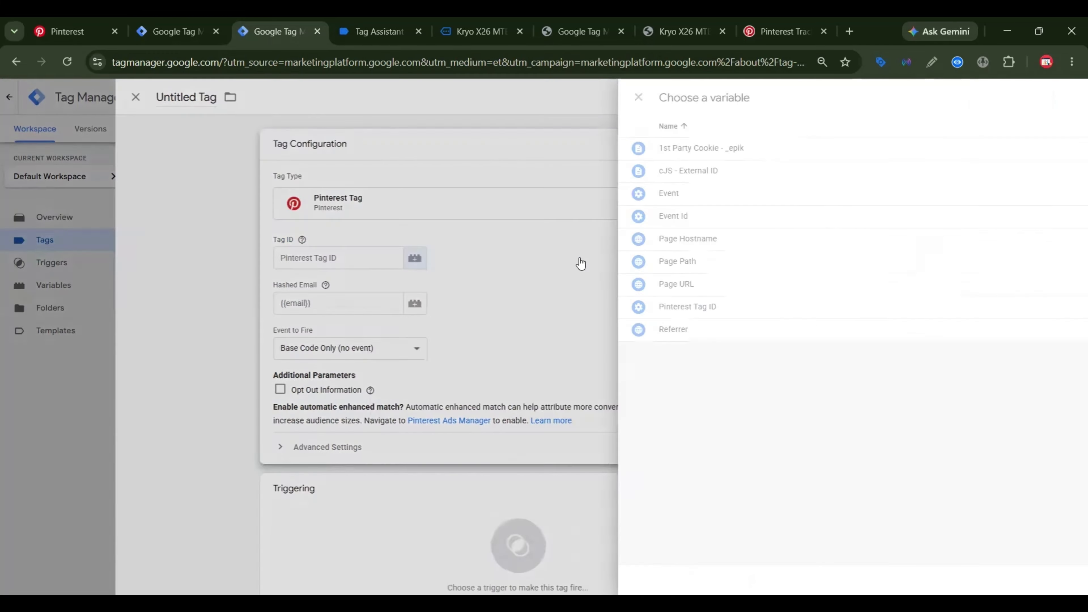
{"action": "left_click", "coordinate": [362, 310]}
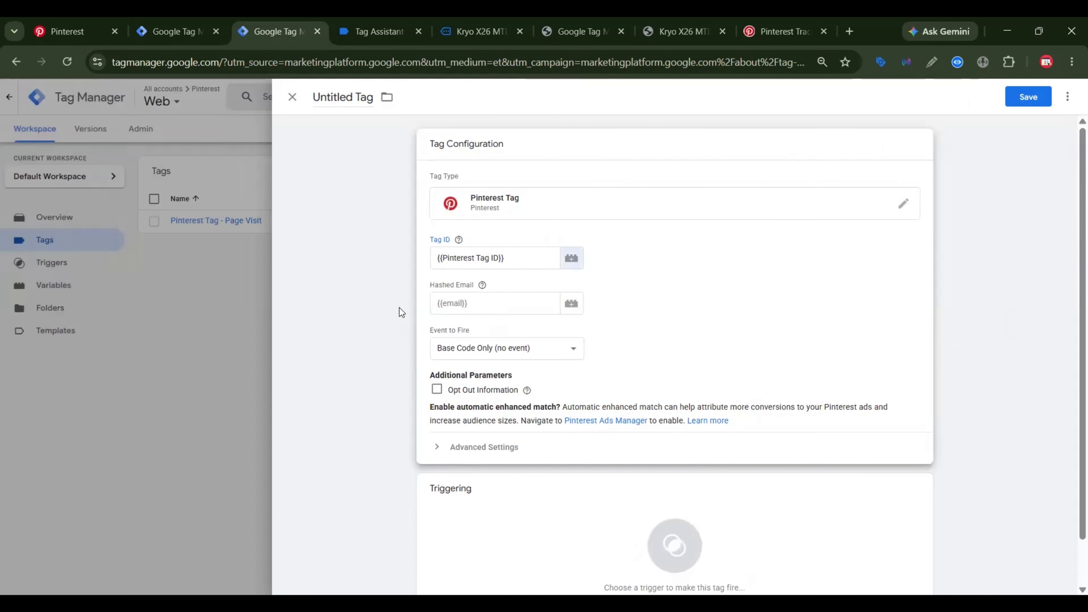
{"action": "left_click", "coordinate": [484, 351]}
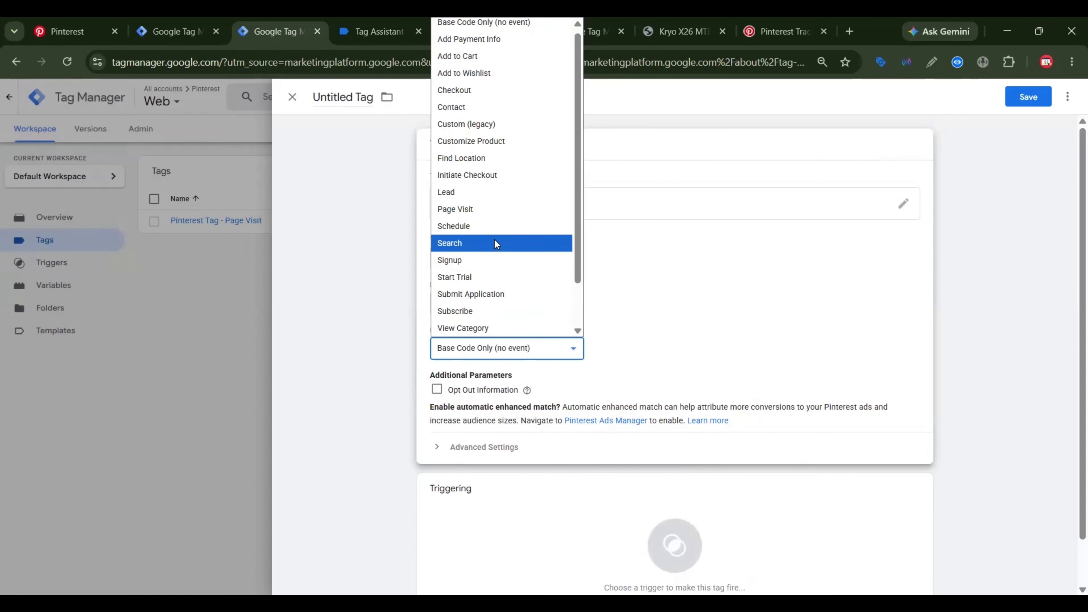
{"action": "left_click", "coordinate": [491, 327]}
Enable custom parameters on the View Category tag and add five empty parameter rows.
{"action": "scroll", "coordinate": [627, 334], "scroll_direction": "down", "scroll_amount": 2}
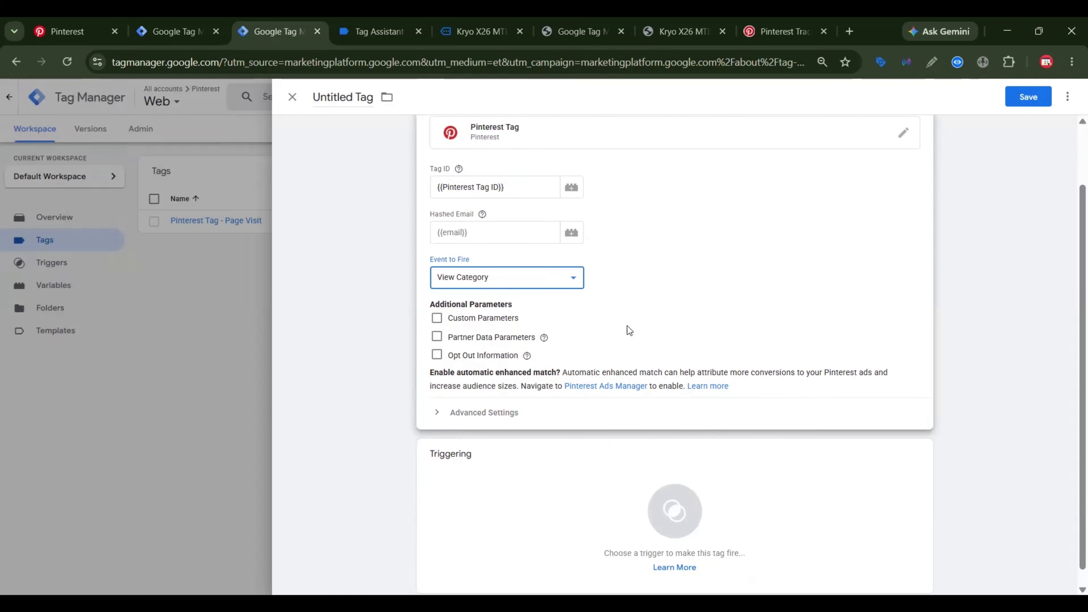
{"action": "left_click", "coordinate": [437, 318]}
{"action": "left_click", "coordinate": [496, 356]}
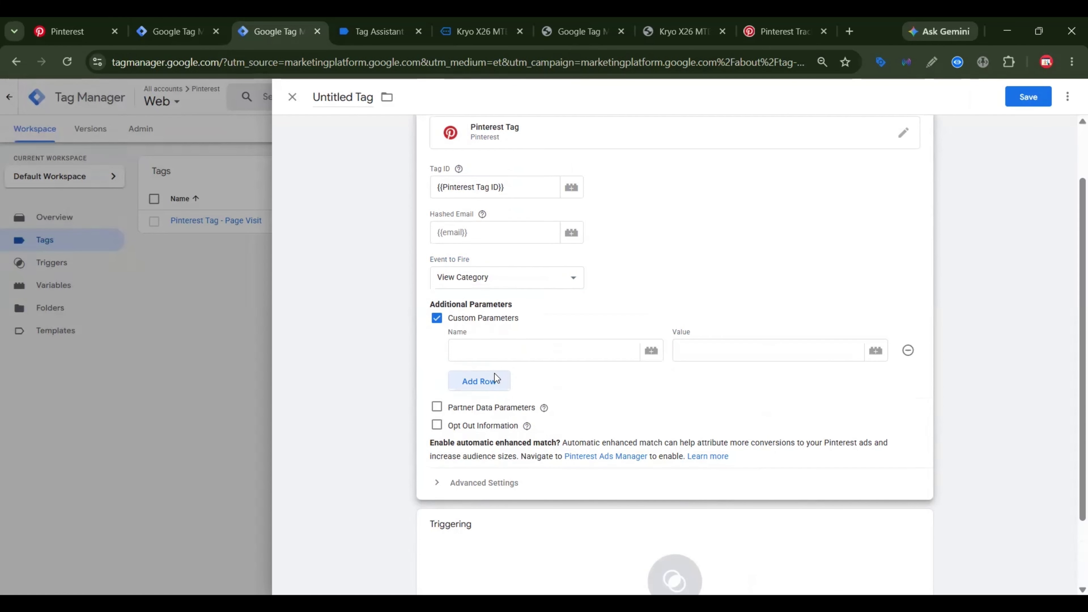
{"action": "left_click", "coordinate": [495, 383]}
{"action": "left_click", "coordinate": [492, 409]}
{"action": "left_click", "coordinate": [492, 447]}
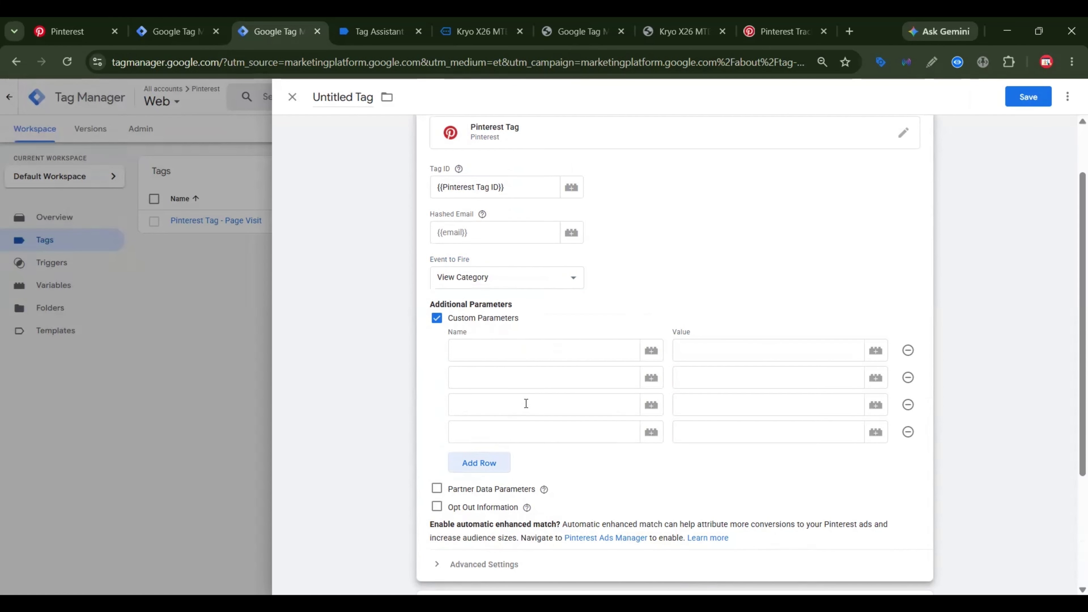
{"action": "scroll", "coordinate": [492, 447], "scroll_direction": "down", "scroll_amount": 3}
{"action": "left_click", "coordinate": [486, 320]}
Find the View Category custom parameters in the Notion guide and copy the event_id parameter name.
{"action": "left_click", "coordinate": [784, 27]}
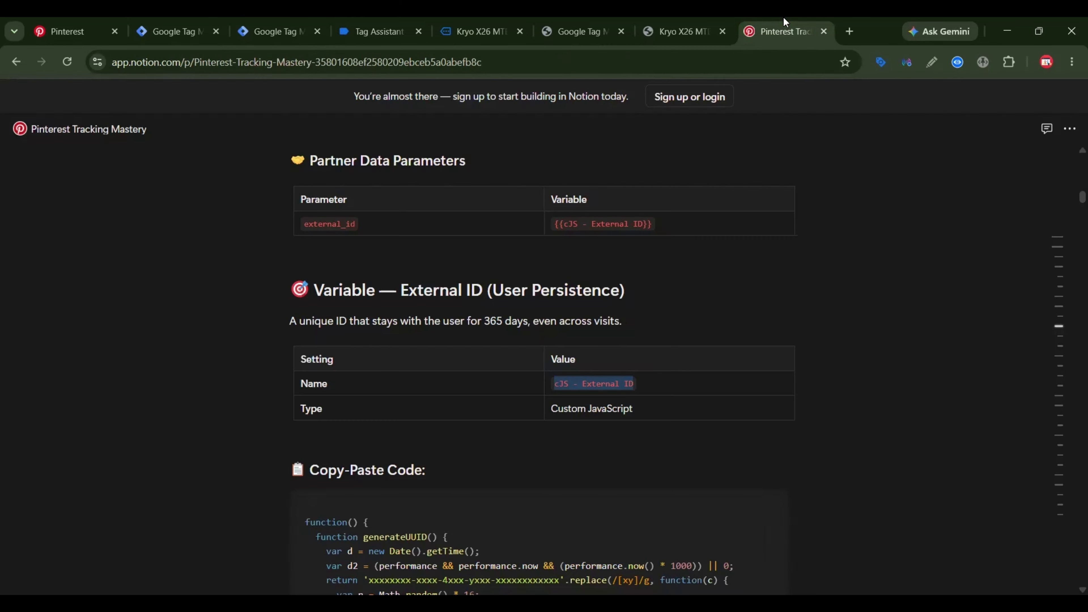
{"action": "scroll", "coordinate": [702, 282], "scroll_direction": "down", "scroll_amount": 5}
{"action": "scroll", "coordinate": [721, 266], "scroll_direction": "down", "scroll_amount": 10}
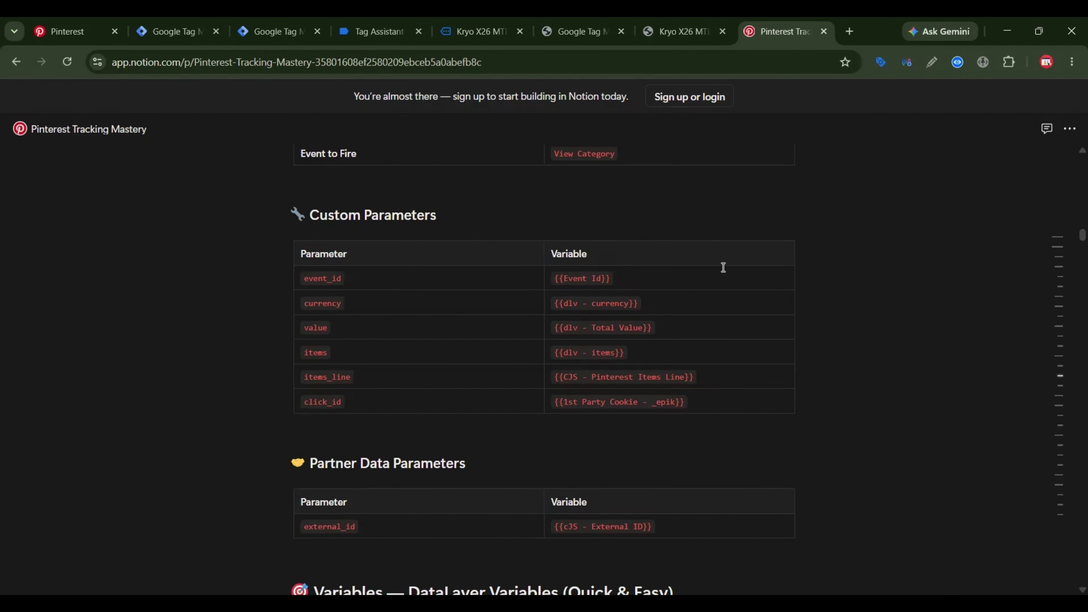
{"action": "scroll", "coordinate": [723, 265], "scroll_direction": "up", "scroll_amount": 2}
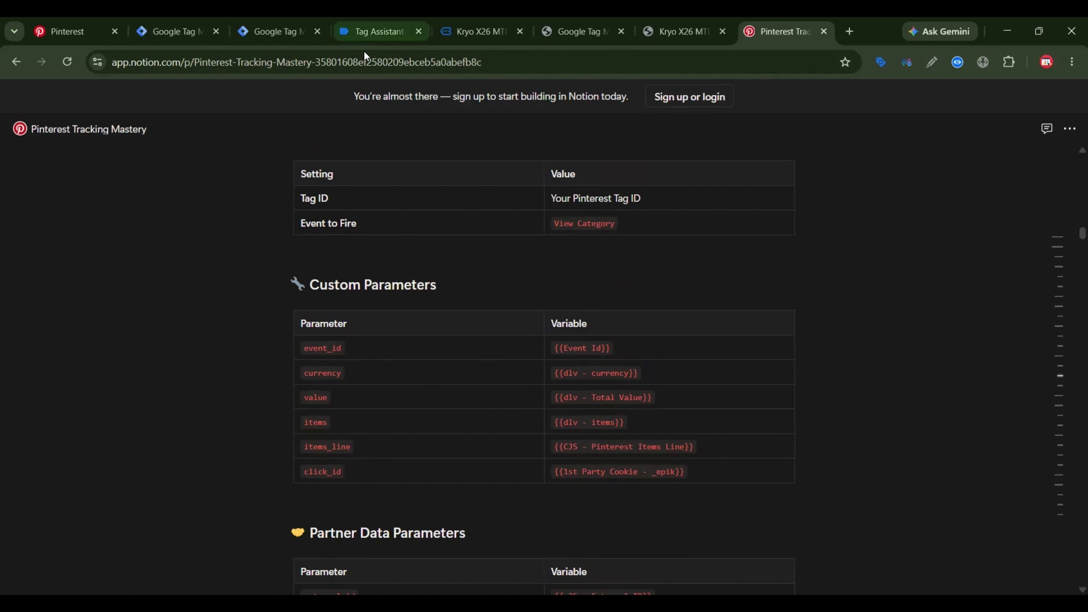
{"action": "double_click", "coordinate": [323, 347]}
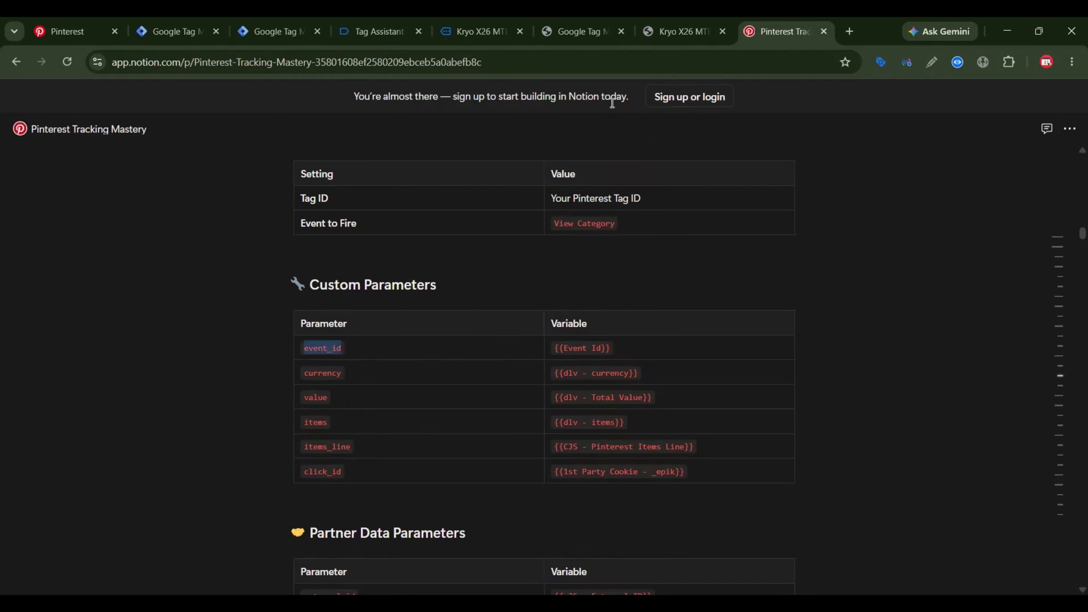
In Tag Manager, add the custom parameters event_id with {{Event Id}} and click_id with {{1st Party Cookie - _epik}}.
{"action": "left_click", "coordinate": [294, 17]}
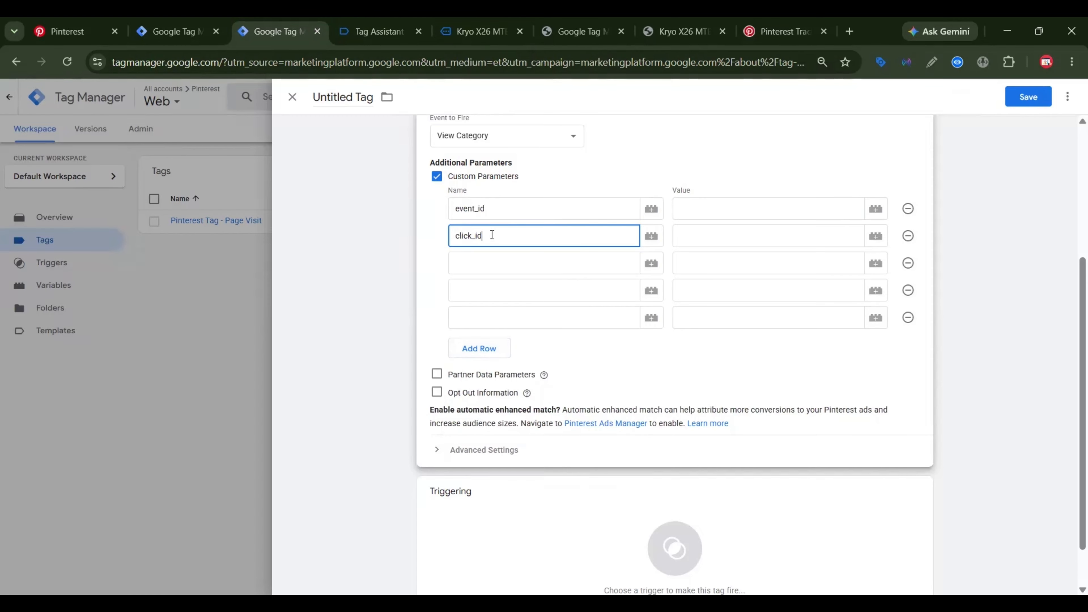
{"action": "left_click", "coordinate": [716, 216]}
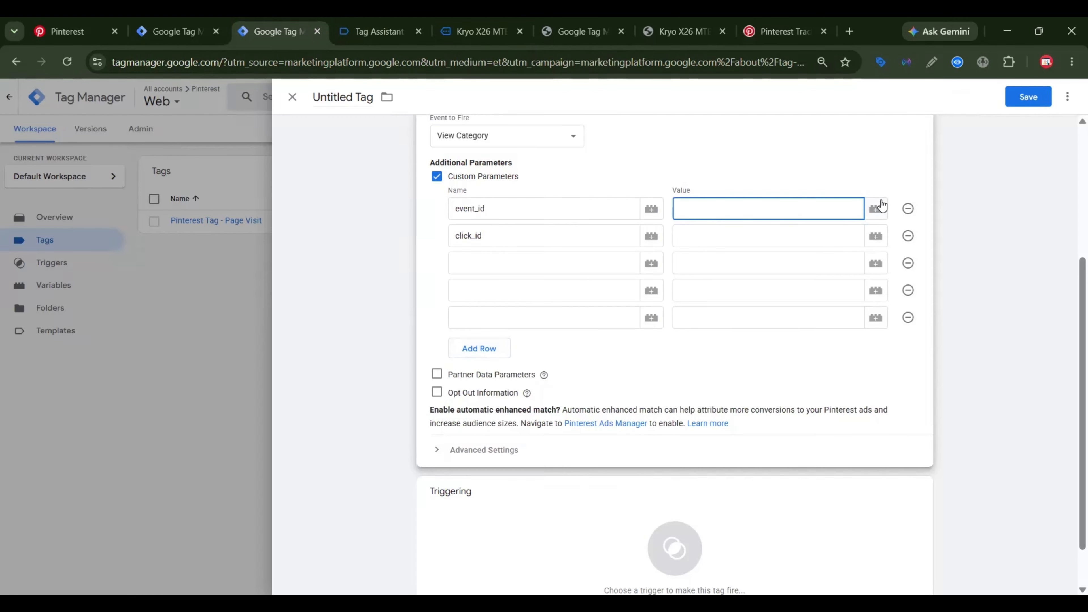
{"action": "left_click", "coordinate": [875, 208]}
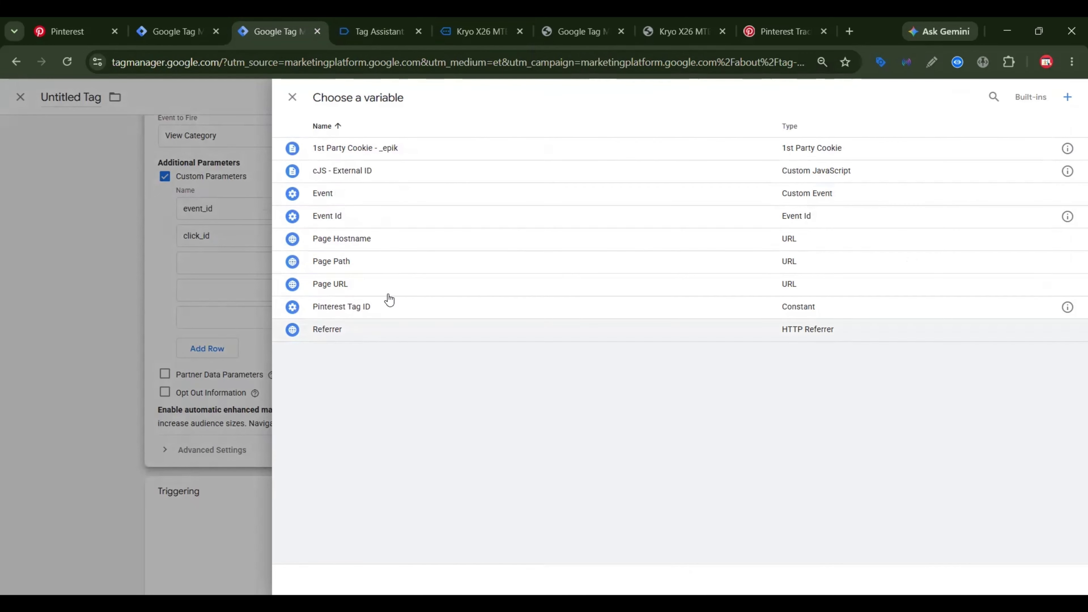
{"action": "left_click", "coordinate": [367, 225]}
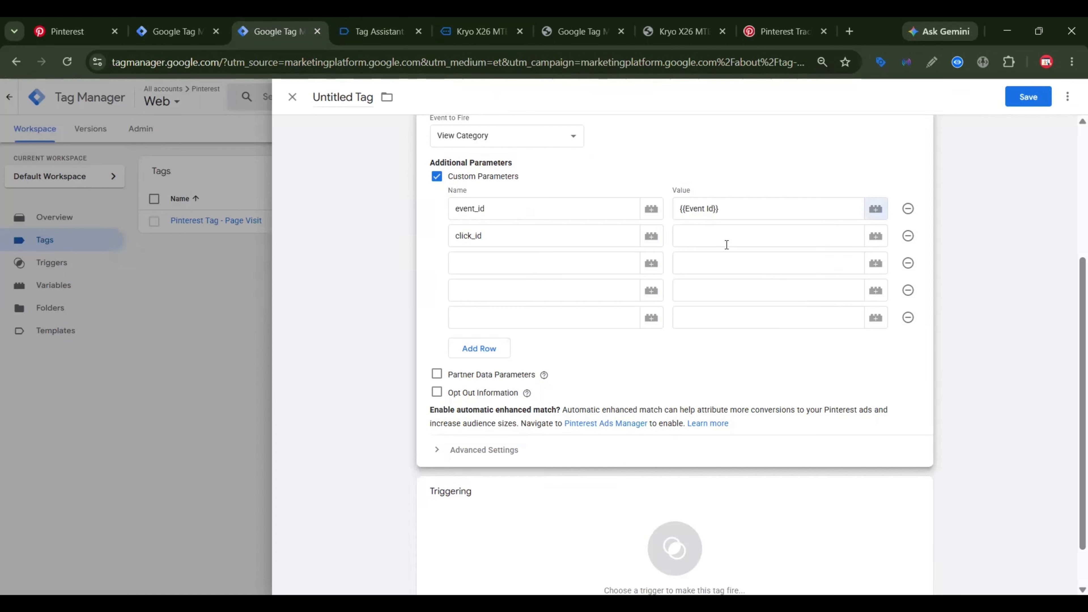
{"action": "left_click", "coordinate": [726, 243]}
{"action": "left_click", "coordinate": [875, 236]}
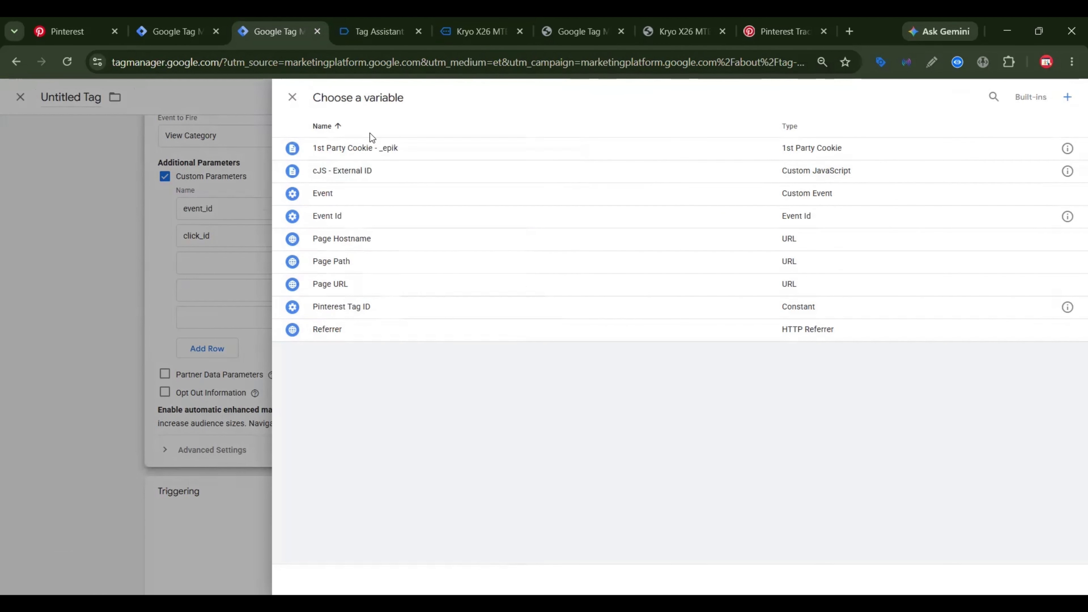
{"action": "left_click", "coordinate": [405, 148]}
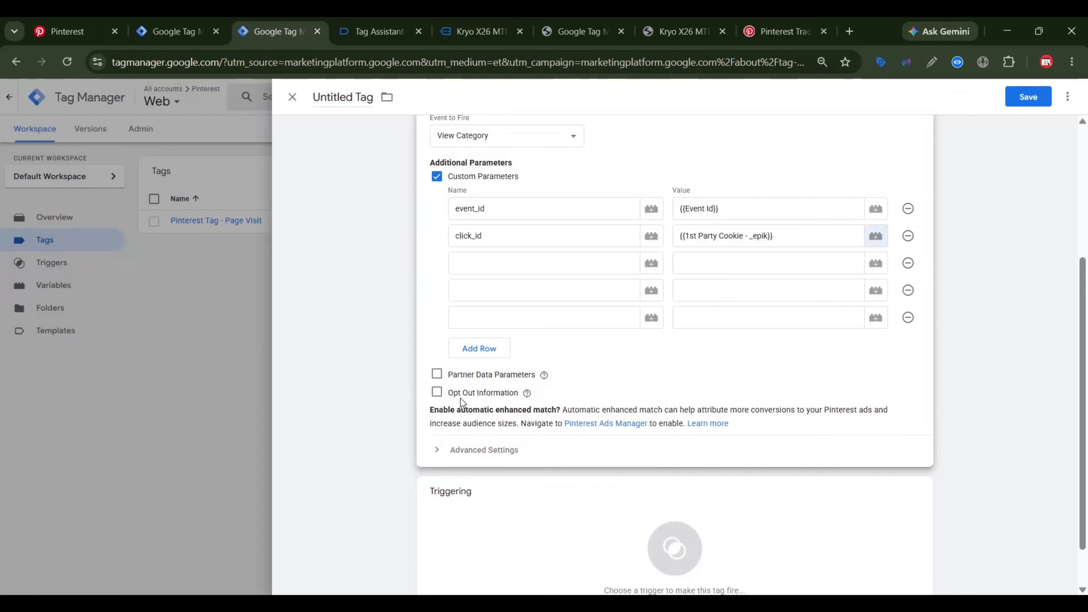
Enable partner data parameters on the View Category tag and set External Id to {{cJS - External ID}}.
{"action": "left_click", "coordinate": [437, 373]}
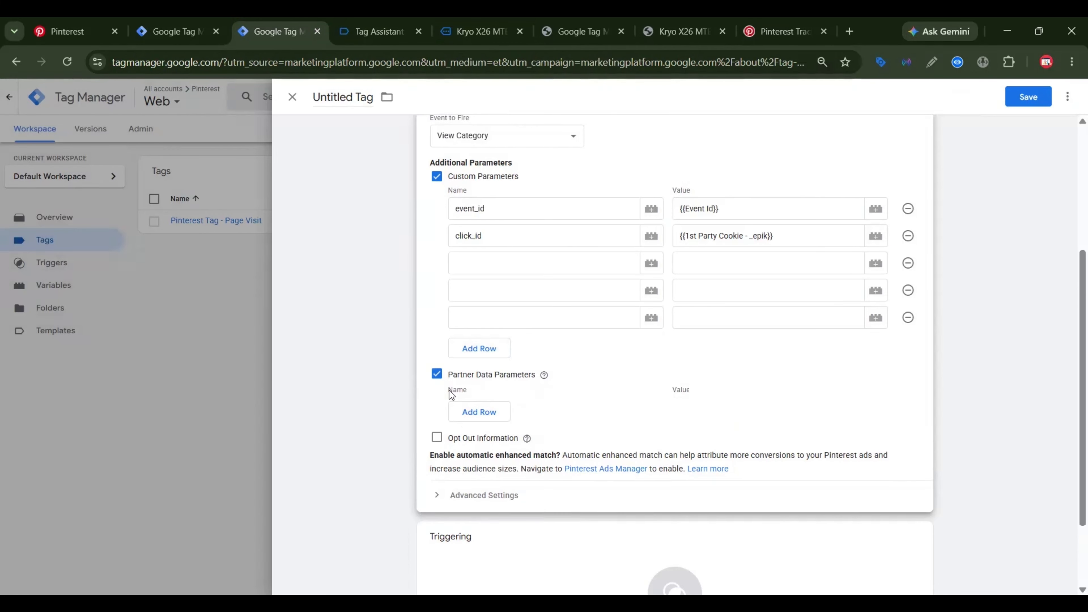
{"action": "left_click", "coordinate": [471, 412]}
{"action": "left_click", "coordinate": [784, 408]}
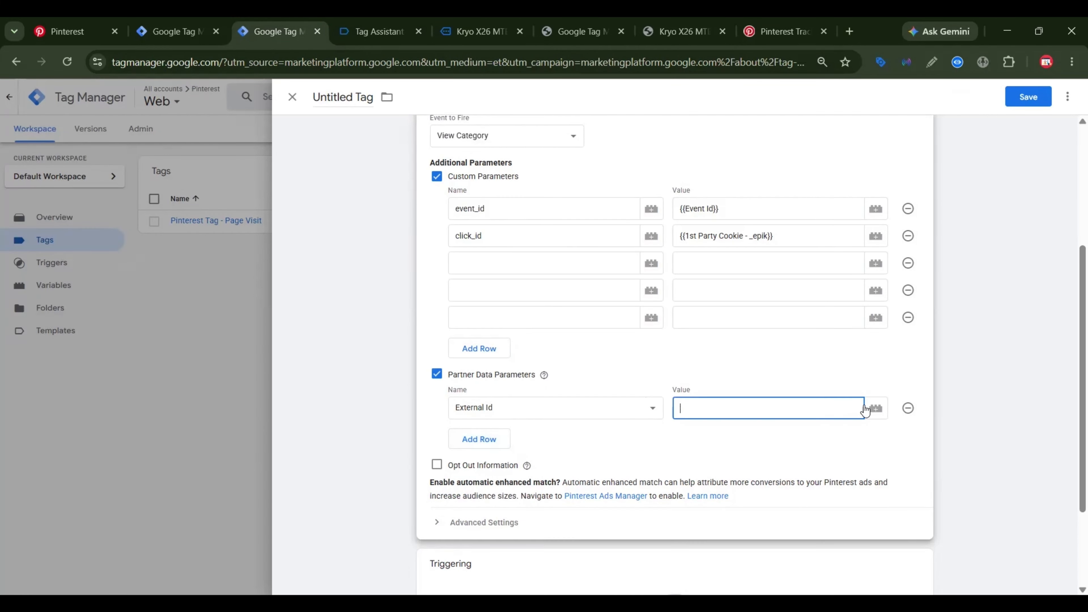
{"action": "left_click", "coordinate": [876, 410]}
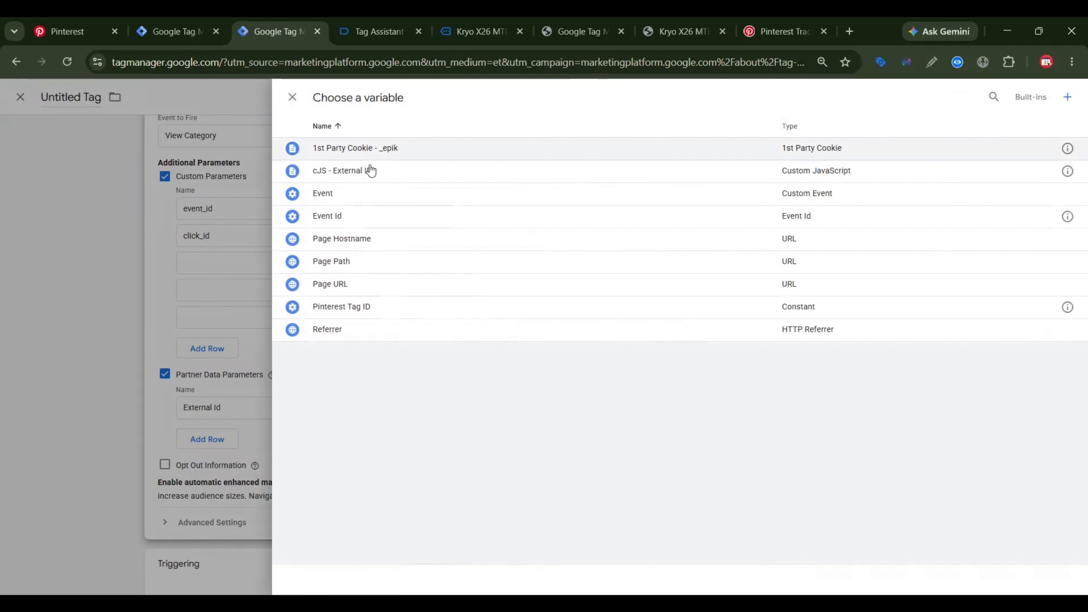
{"action": "left_click", "coordinate": [371, 170]}
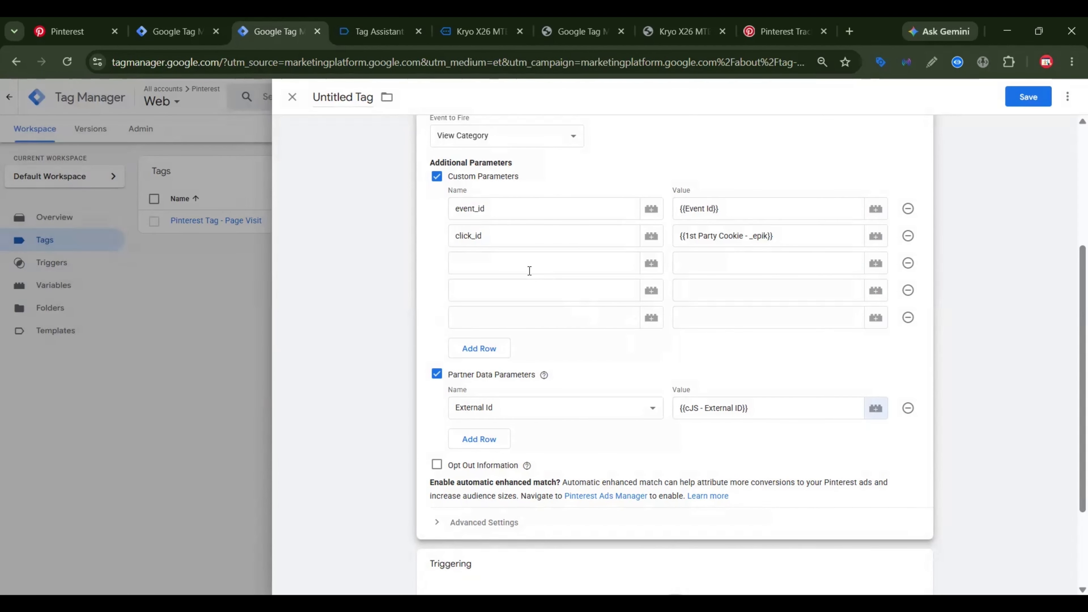
Name the third custom parameter currency and locate currency under ecommerce in Tag Assistant's view_item event.
{"action": "left_click", "coordinate": [508, 265]}
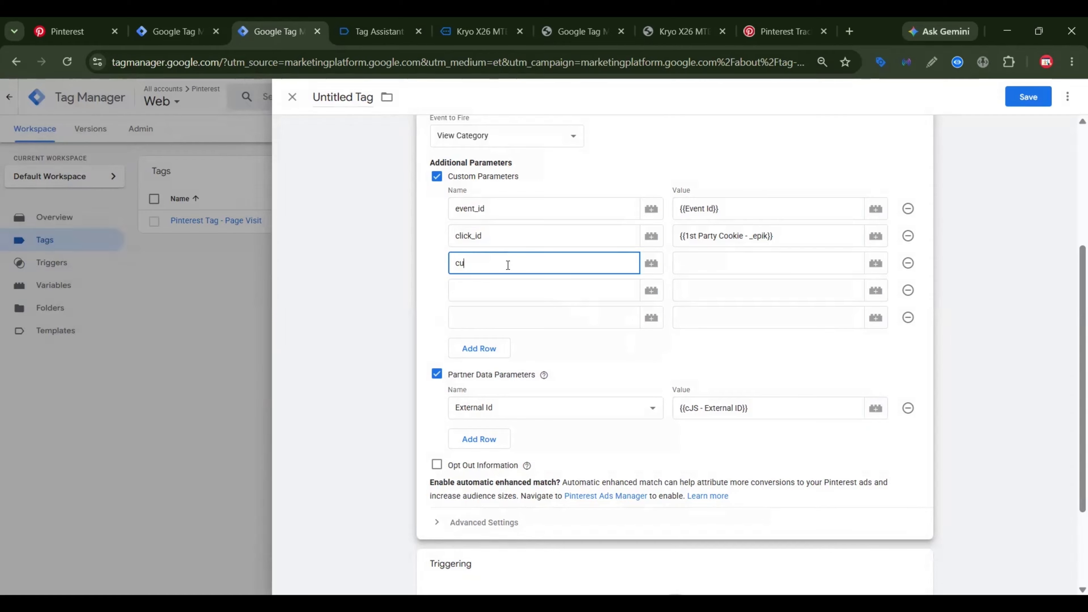
{"action": "type", "text": "currency"}
{"action": "left_click", "coordinate": [701, 260]}
{"action": "left_click", "coordinate": [365, 23]}
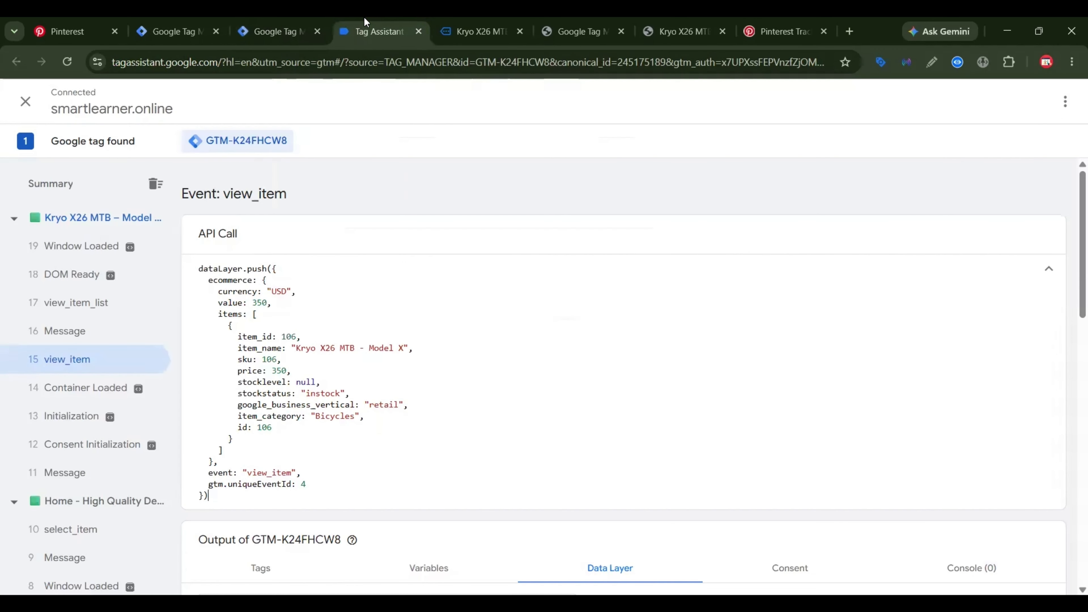
{"action": "double_click", "coordinate": [229, 281]}
{"action": "left_click", "coordinate": [229, 280]}
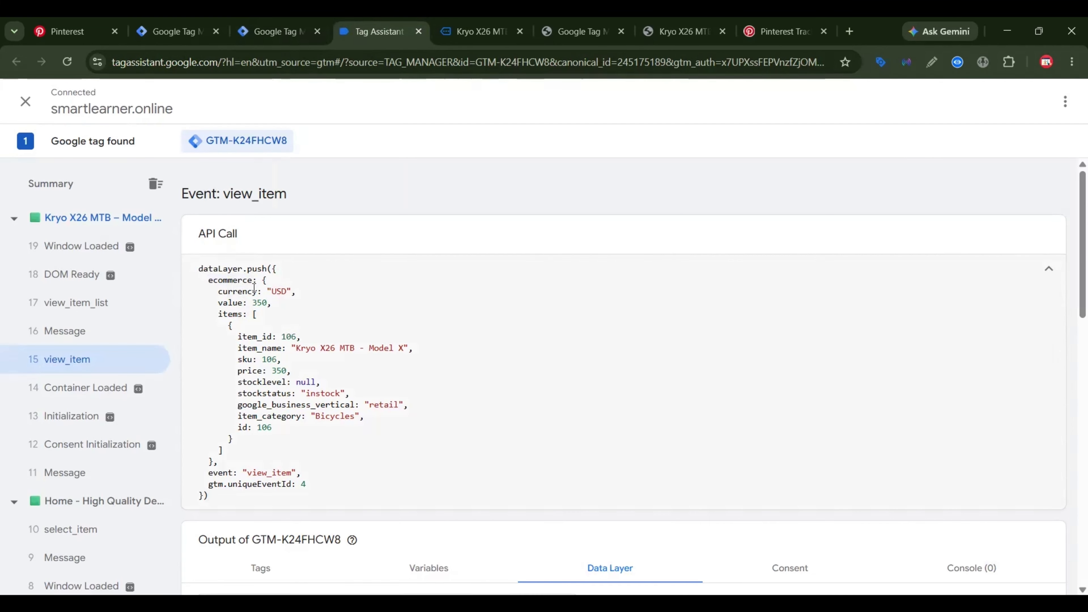
{"action": "double_click", "coordinate": [240, 292]}
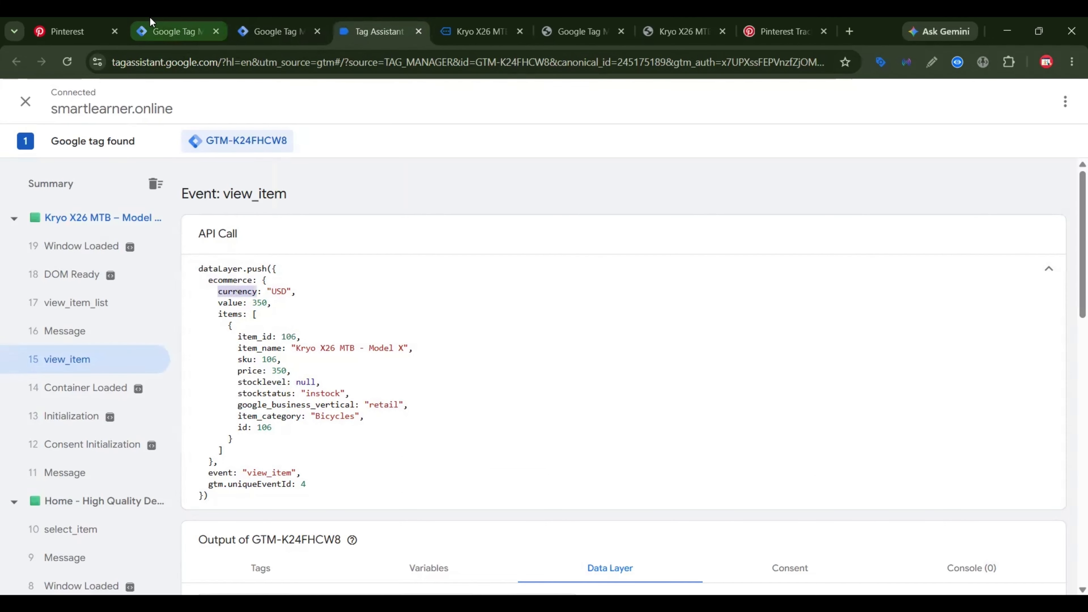
Find the DataLayer Variables table in the Notion guide and copy the path ecommerce.currency.
{"action": "left_click", "coordinate": [766, 27]}
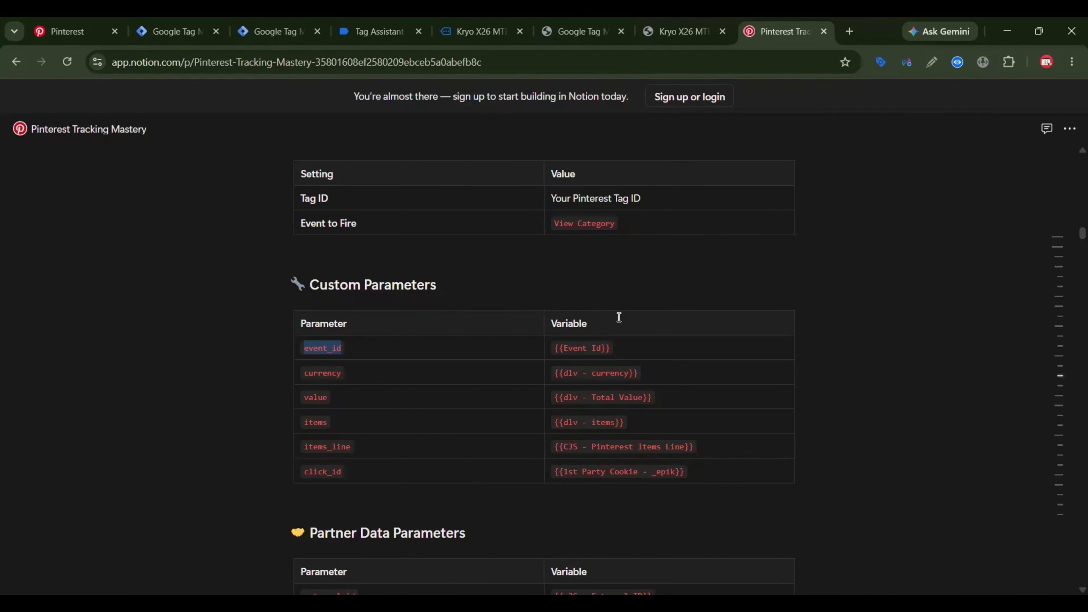
{"action": "scroll", "coordinate": [616, 317], "scroll_direction": "down", "scroll_amount": 5}
{"action": "scroll", "coordinate": [613, 329], "scroll_direction": "down", "scroll_amount": 3}
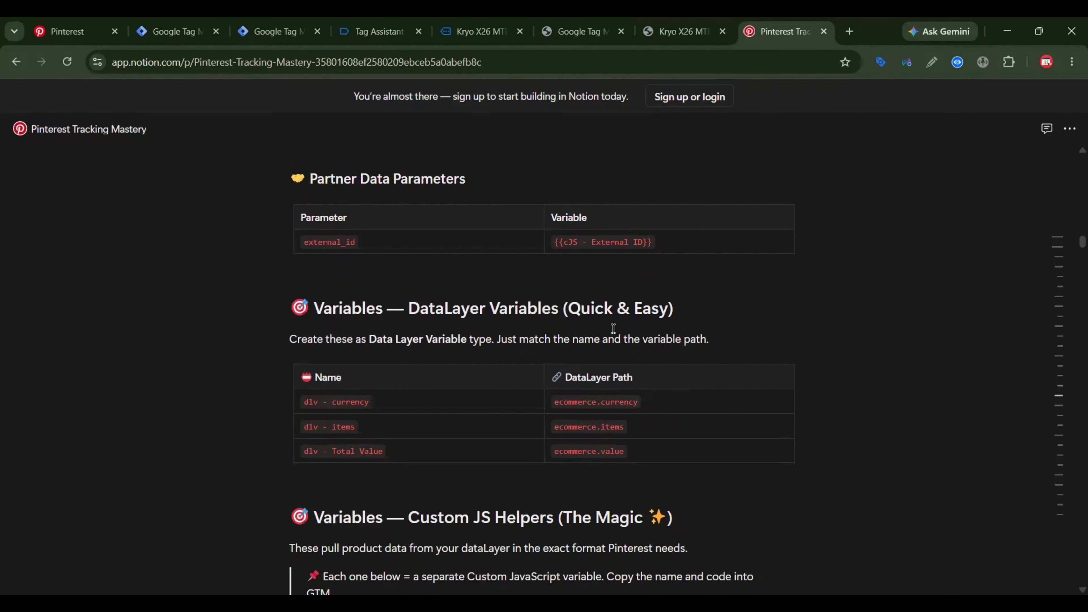
{"action": "double_click", "coordinate": [596, 405]}
{"action": "key", "text": "ctrl+c"}
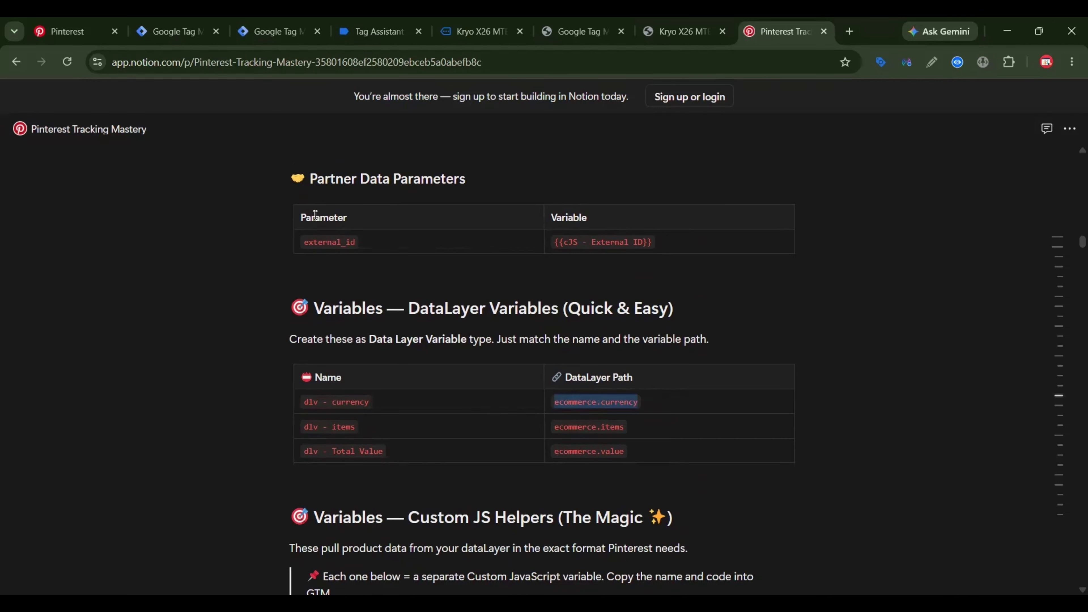
In Tag Manager, create a Data Layer Variable for the currency parameter's value with the variable name ecommerce.currency.
{"action": "left_click", "coordinate": [299, 18]}
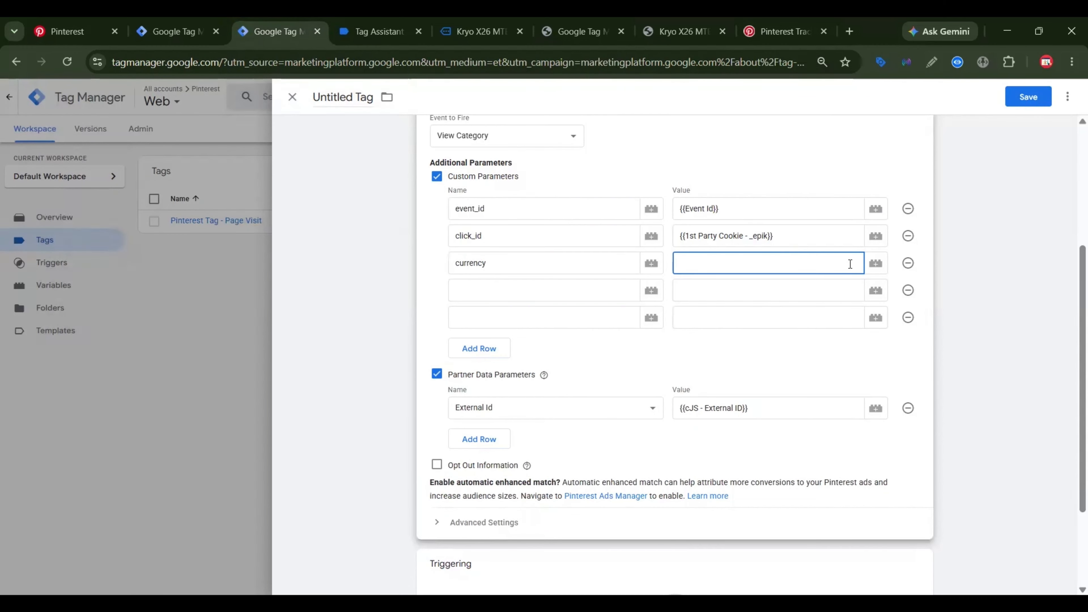
{"action": "left_click", "coordinate": [874, 262]}
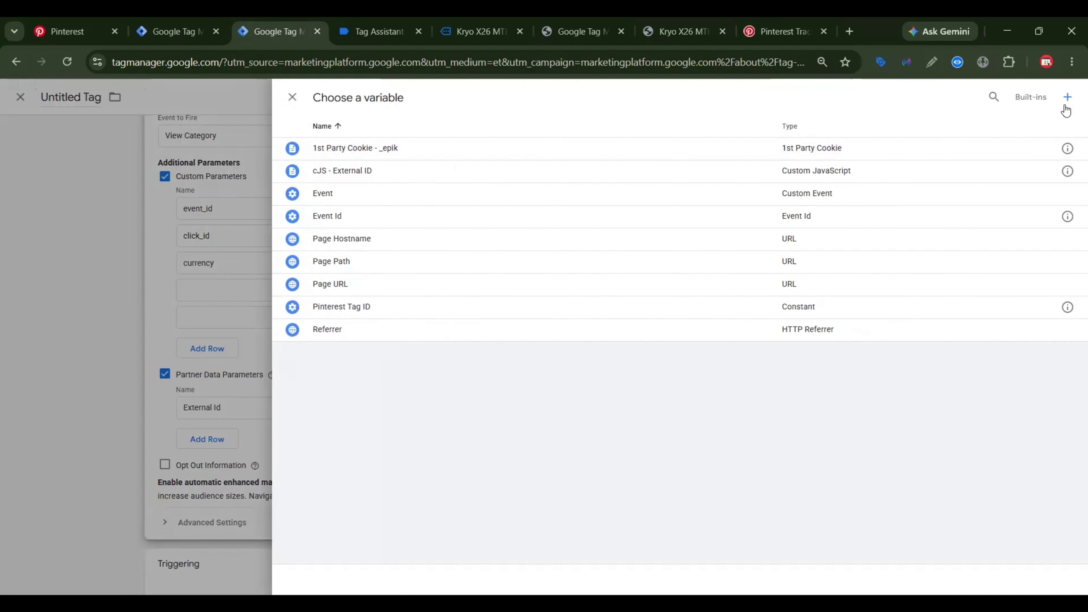
{"action": "left_click", "coordinate": [1066, 98]}
{"action": "scroll", "coordinate": [825, 377], "scroll_direction": "down", "scroll_amount": 3}
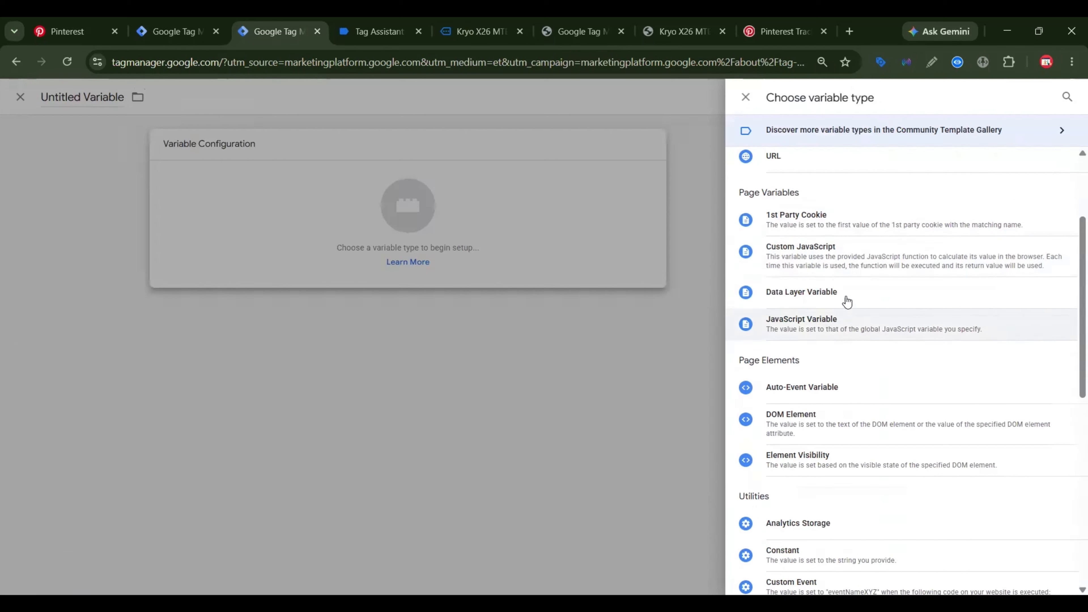
{"action": "left_click", "coordinate": [842, 297]}
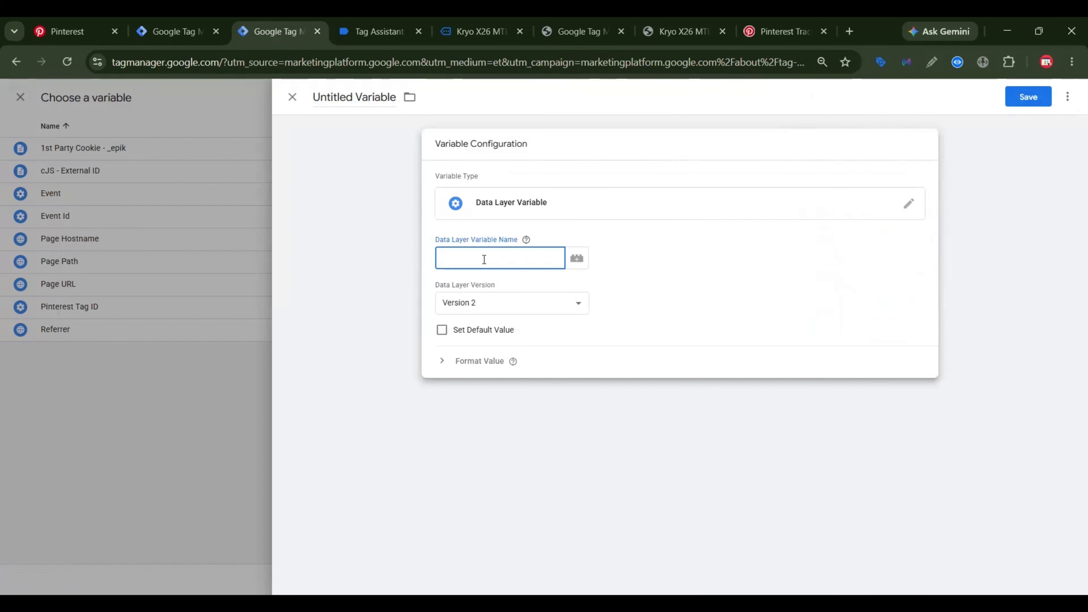
{"action": "key", "text": "ctrl+v"}
Copy the name dlv - currency from the Notion guide, title the new Tag Manager variable with it and save.
{"action": "left_click", "coordinate": [766, 31]}
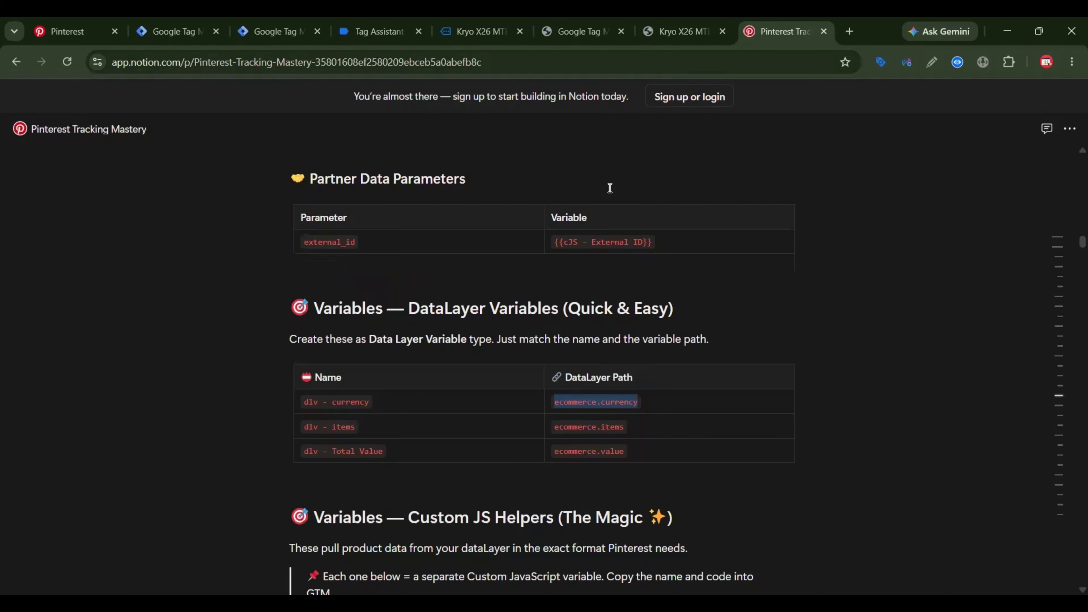
{"action": "triple_click", "coordinate": [342, 407]}
{"action": "key", "text": "ctrl+c"}
{"action": "left_click", "coordinate": [282, 31]}
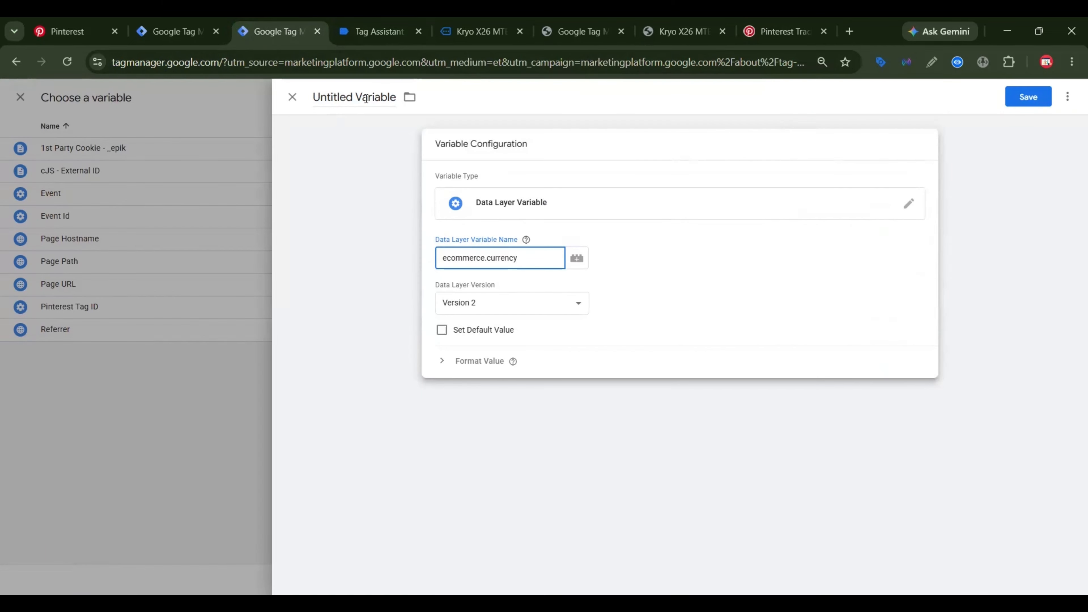
{"action": "triple_click", "coordinate": [367, 98]}
{"action": "key", "text": "ctrl+v"}
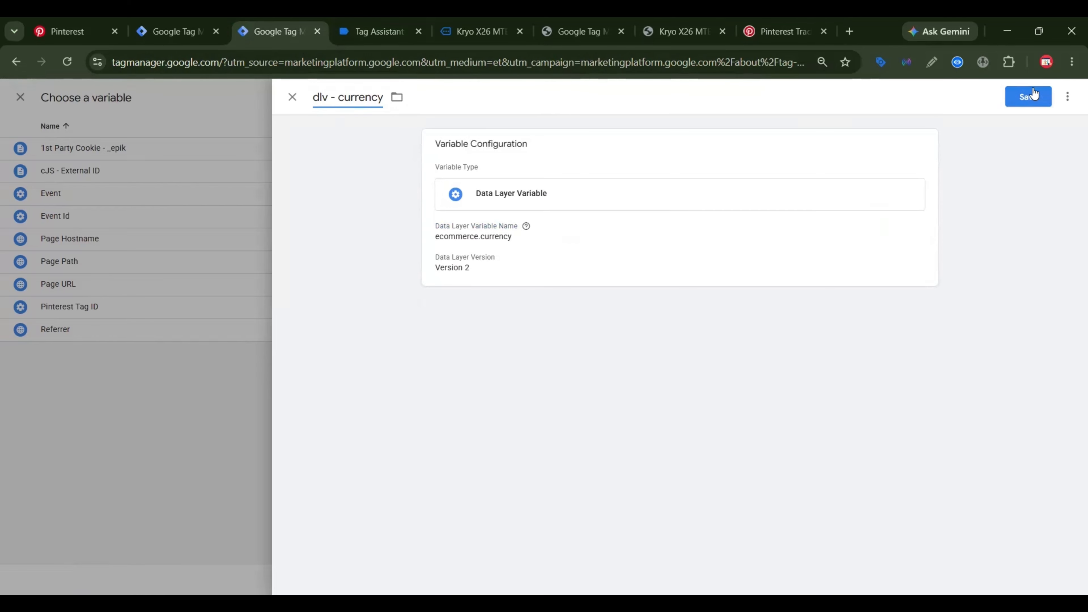
{"action": "left_click", "coordinate": [1030, 90]}
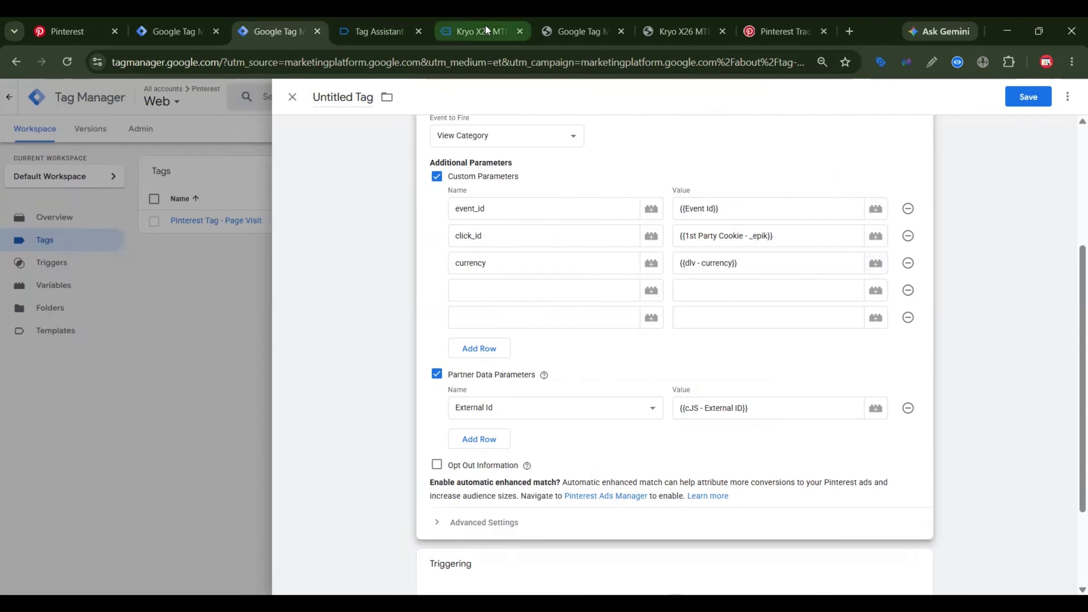
Locate items under ecommerce in Tag Assistant's view_item data layer push.
{"action": "left_click", "coordinate": [486, 25]}
{"action": "left_click", "coordinate": [398, 18]}
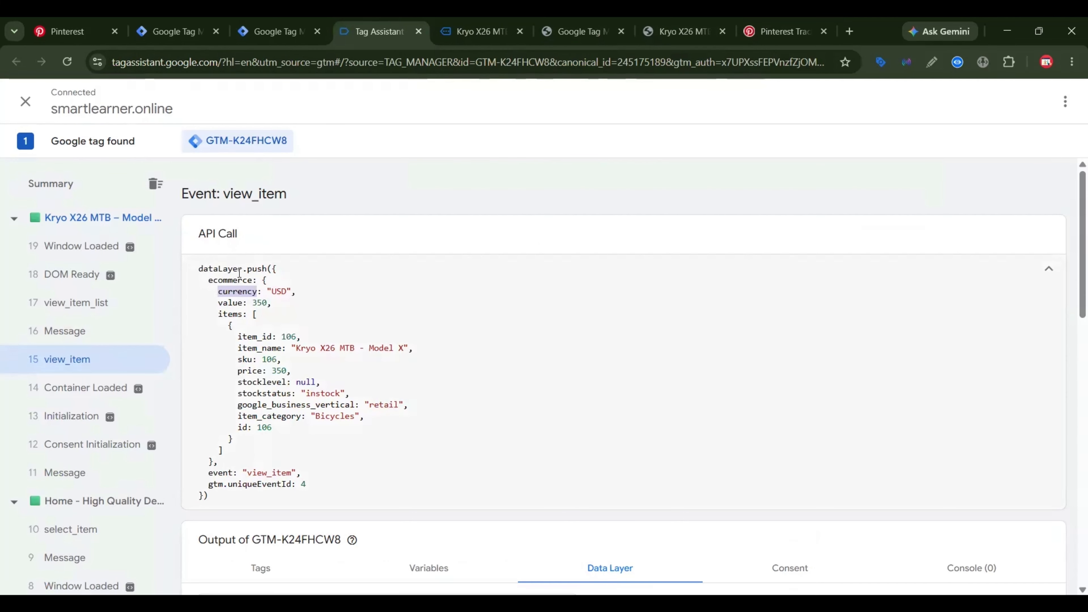
{"action": "left_click", "coordinate": [229, 279]}
{"action": "double_click", "coordinate": [225, 315]}
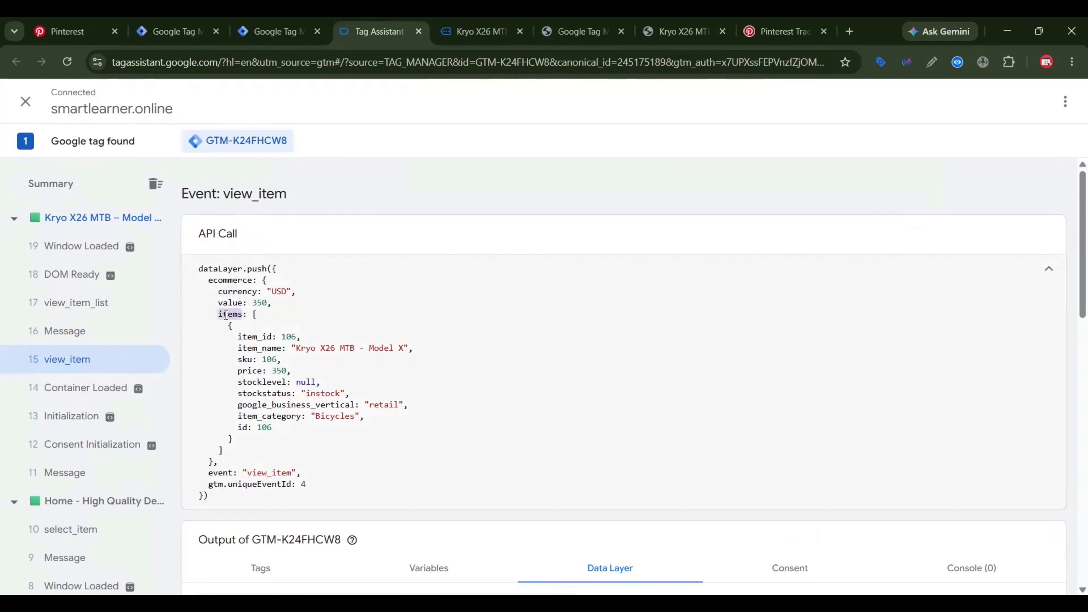
In Tag Manager, name the fourth custom parameter items and start a new Data Layer Variable for its value.
{"action": "left_click", "coordinate": [262, 17]}
{"action": "left_click", "coordinate": [511, 288]}
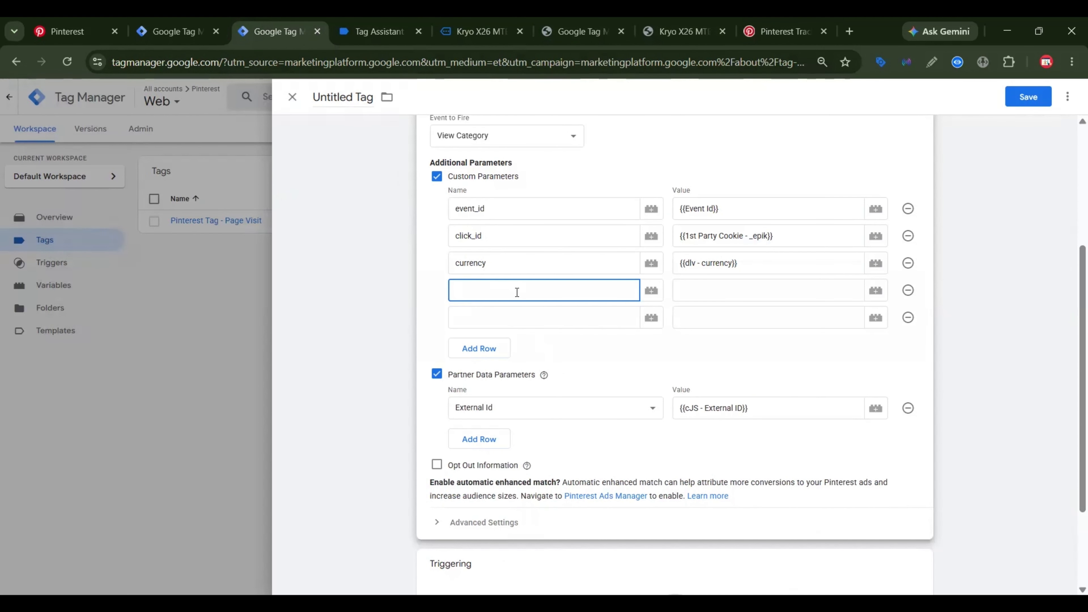
{"action": "type", "text": "items"}
{"action": "left_click", "coordinate": [816, 290]}
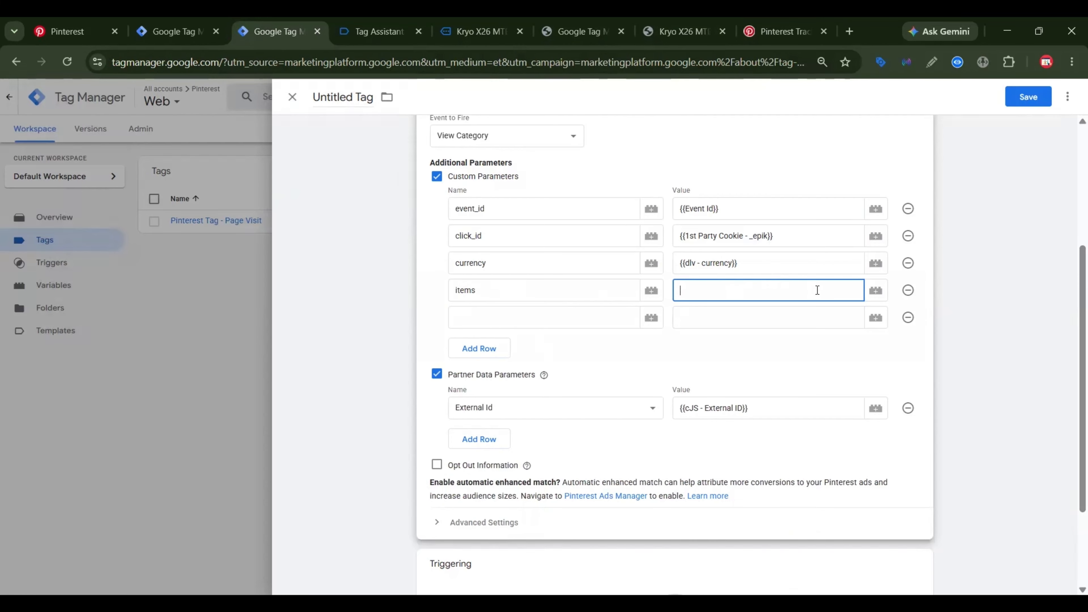
{"action": "left_click", "coordinate": [875, 291]}
{"action": "left_click", "coordinate": [1068, 99]}
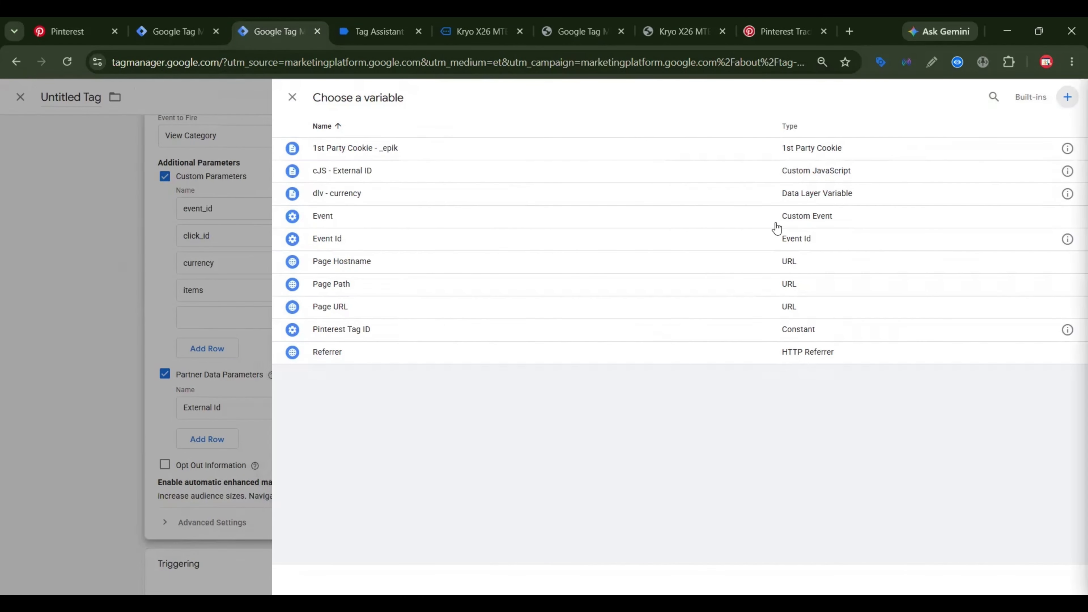
{"action": "left_click", "coordinate": [703, 214]}
{"action": "scroll", "coordinate": [773, 285], "scroll_direction": "down", "scroll_amount": 4}
{"action": "scroll", "coordinate": [753, 333], "scroll_direction": "up", "scroll_amount": 2}
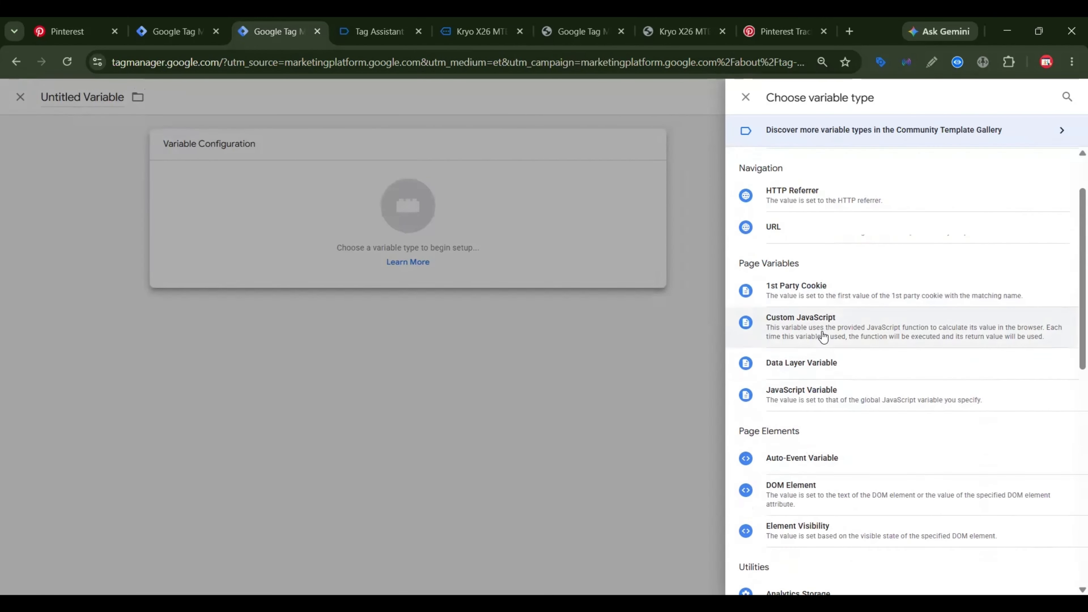
{"action": "left_click", "coordinate": [816, 377]}
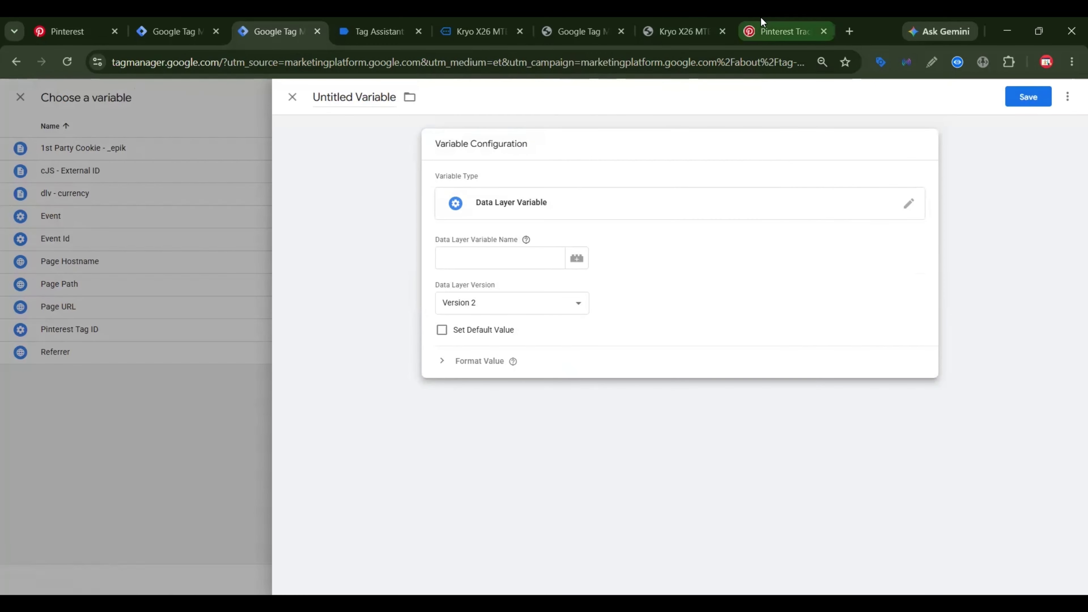
Copy ecommerce.items from the Notion guide and enter it as the new variable's Data Layer Variable Name in Tag Manager.
{"action": "left_click", "coordinate": [762, 27]}
{"action": "double_click", "coordinate": [592, 428]}
{"action": "key", "text": "ctrl+c"}
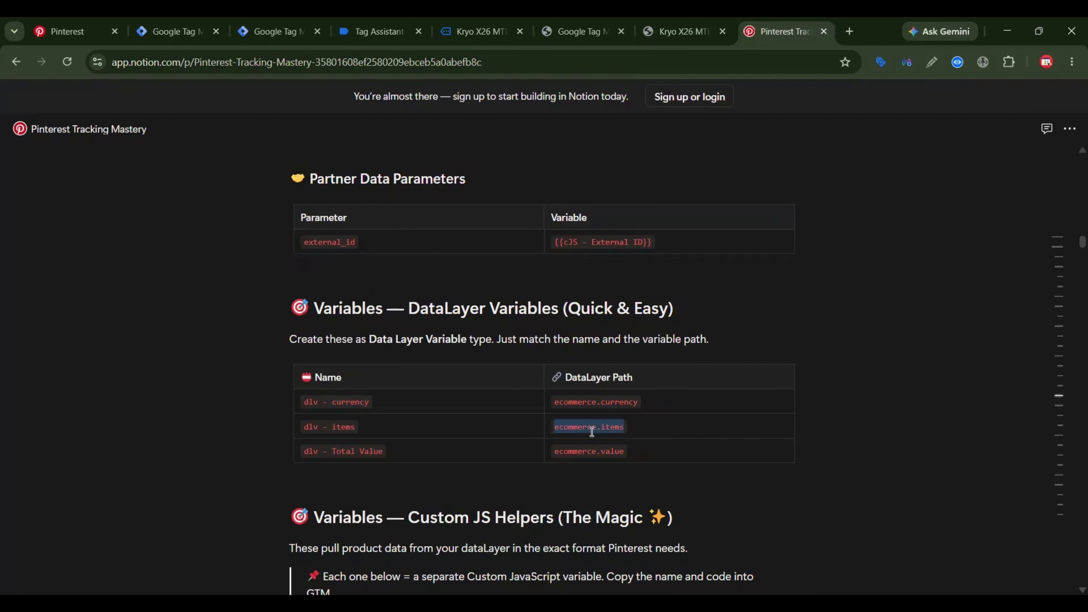
{"action": "left_click", "coordinate": [274, 30]}
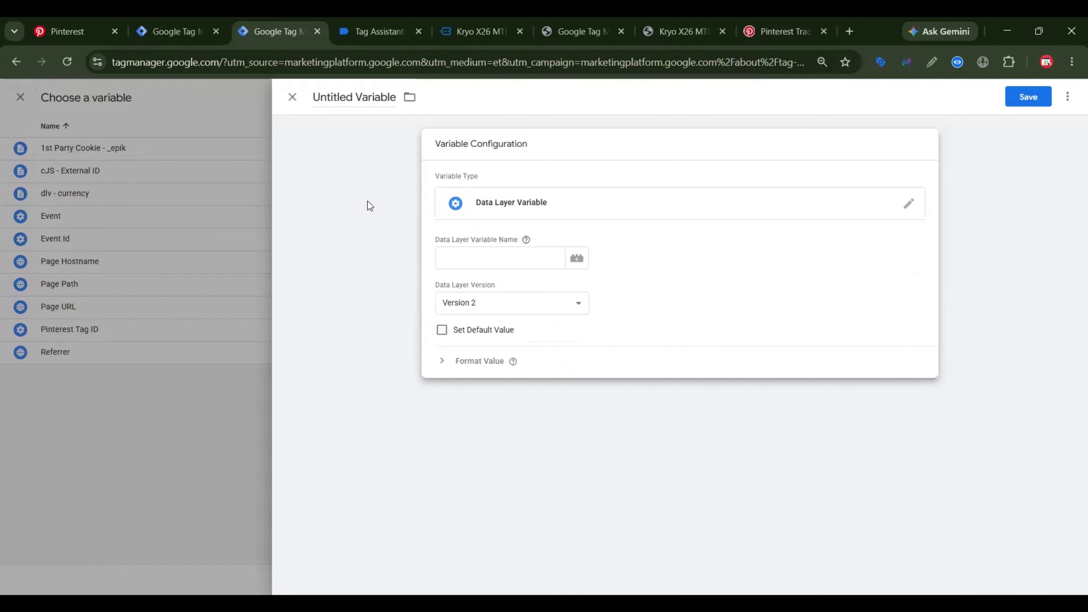
{"action": "left_click", "coordinate": [449, 261]}
{"action": "key", "text": "ctrl+v"}
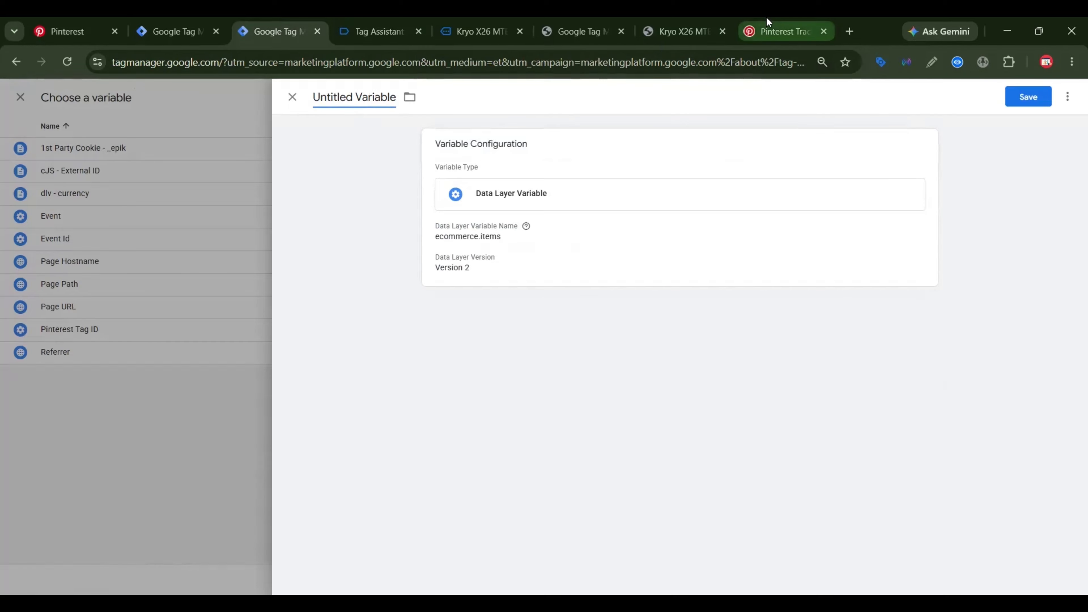
Copy the name dlv - items from the Notion guide, title the new Tag Manager variable with it and save.
{"action": "left_click", "coordinate": [771, 30]}
{"action": "triple_click", "coordinate": [351, 424]}
{"action": "key", "text": "ctrl+c"}
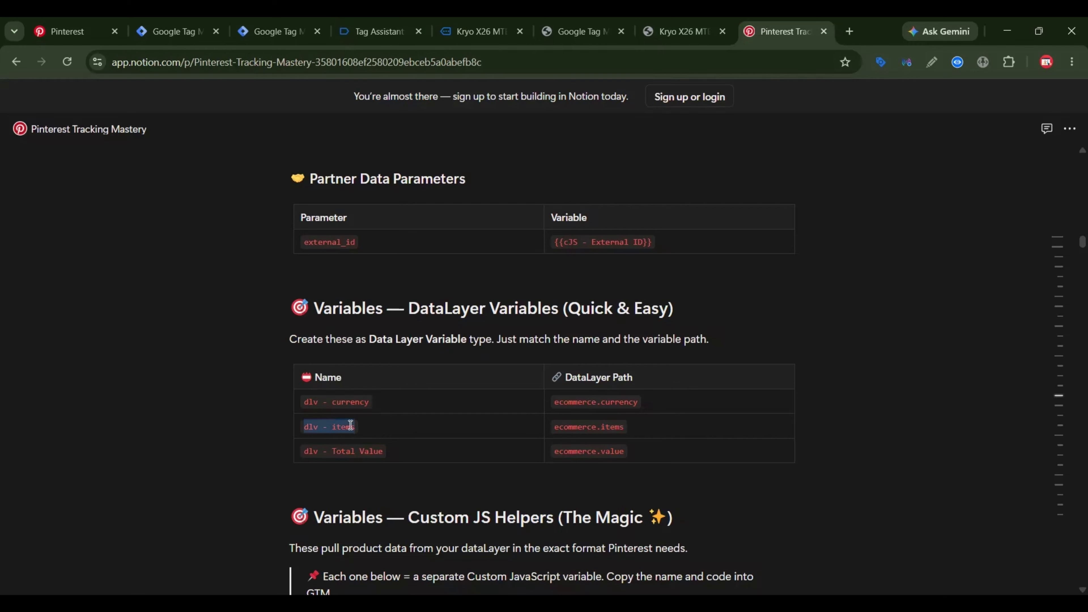
{"action": "left_click", "coordinate": [281, 25]}
{"action": "left_click", "coordinate": [352, 100]}
{"action": "key", "text": "ctrl+v"}
{"action": "left_click", "coordinate": [1030, 96]}
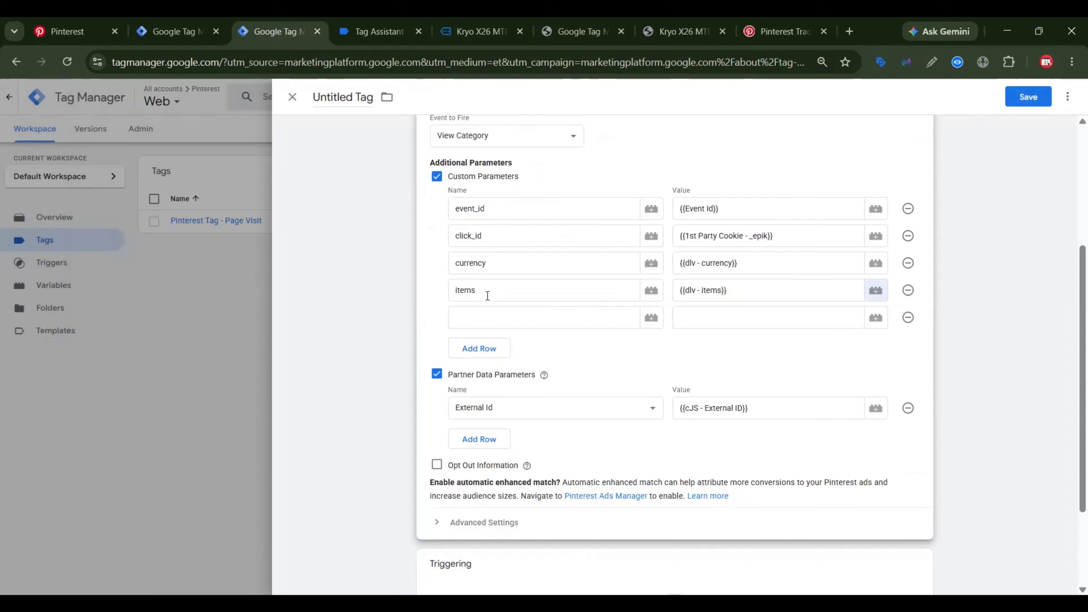
Name the fifth custom parameter value and locate value under ecommerce in Tag Assistant's view_item event.
{"action": "left_click", "coordinate": [704, 315]}
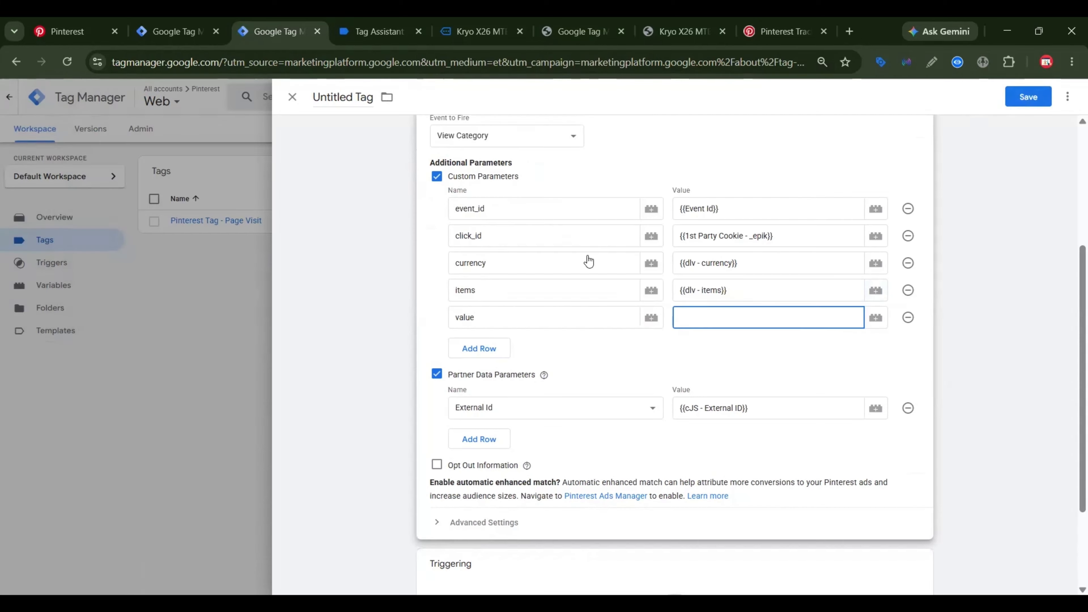
{"action": "left_click", "coordinate": [364, 29]}
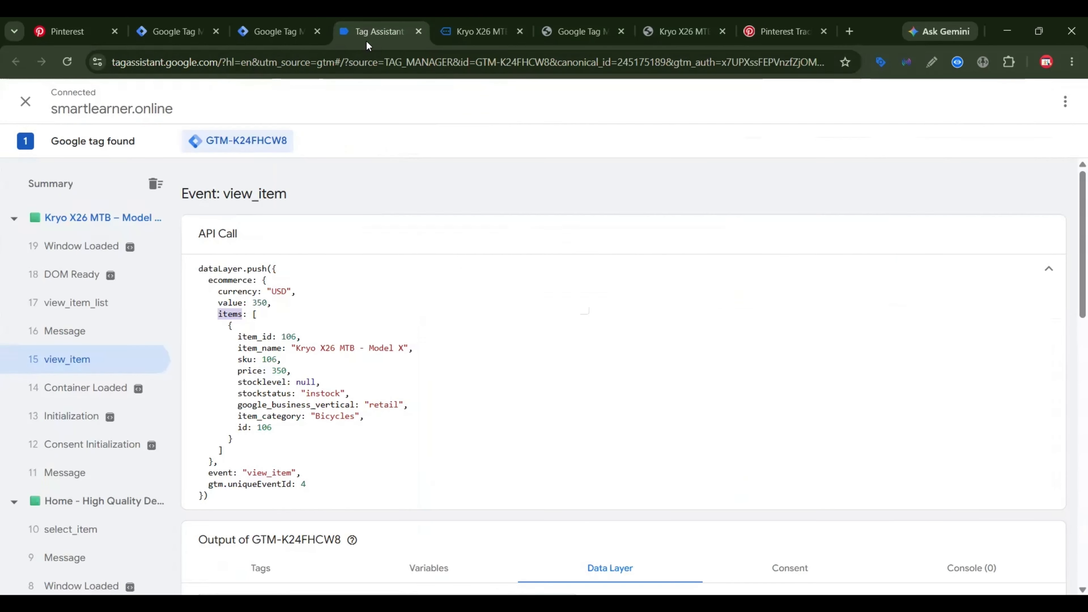
{"action": "double_click", "coordinate": [232, 279]}
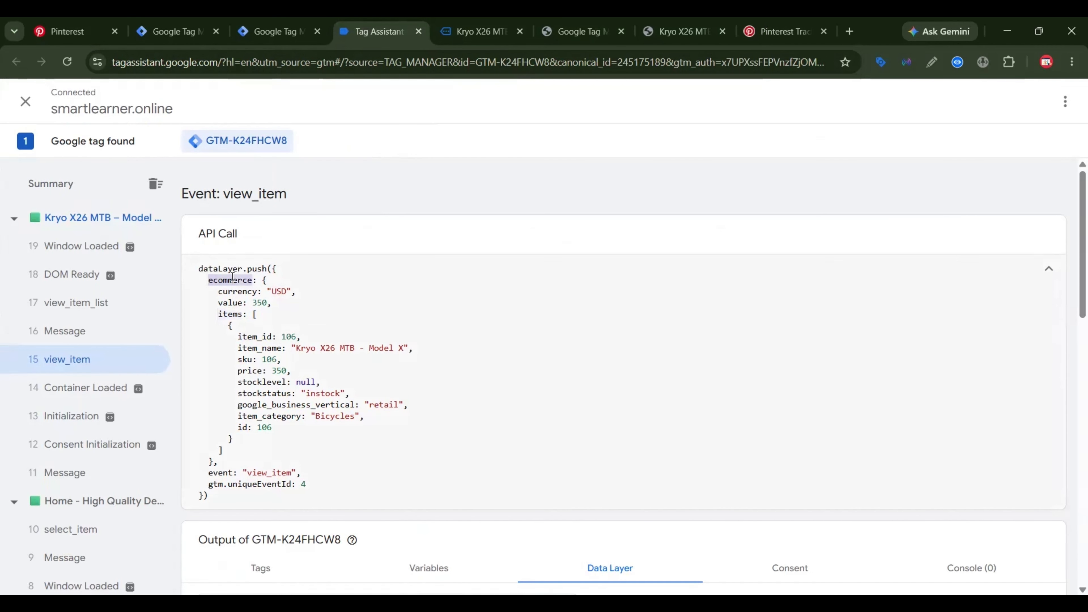
{"action": "left_click", "coordinate": [231, 302]}
Copy the data layer path ecommerce.value from the DataLayer Variables table in the Notion guide.
{"action": "left_click", "coordinate": [786, 31]}
{"action": "scroll", "coordinate": [610, 392], "scroll_direction": "down", "scroll_amount": 2}
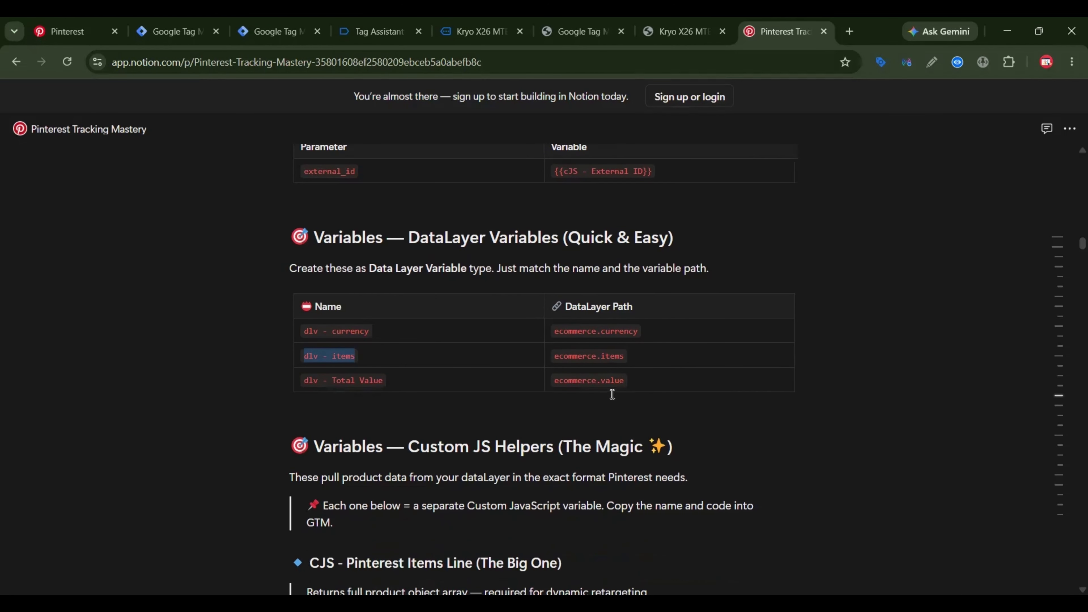
{"action": "double_click", "coordinate": [609, 380]}
{"action": "key", "text": "ctrl+c"}
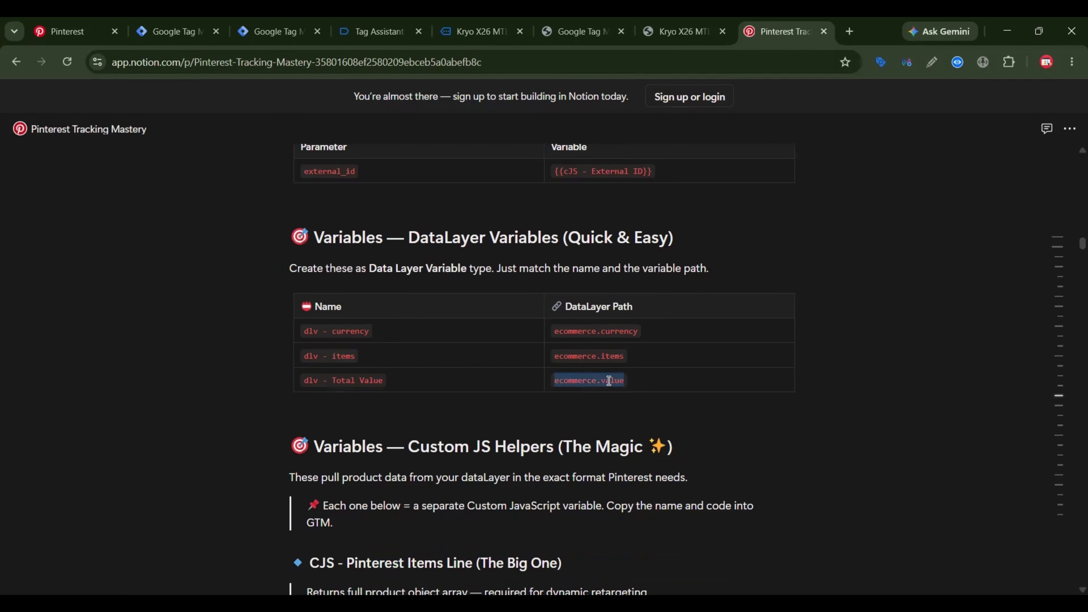
Create a Data Layer Variable in Tag Manager for the value parameter and enter ecommerce.value as its Data Layer Variable Name.
{"action": "left_click", "coordinate": [279, 31]}
{"action": "left_click", "coordinate": [884, 318]}
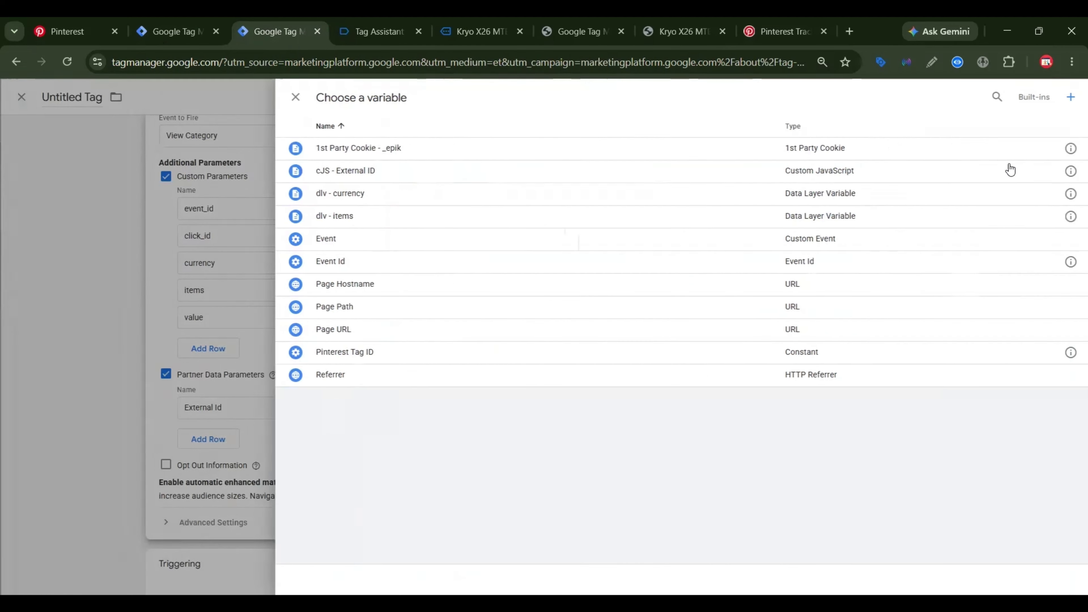
{"action": "left_click", "coordinate": [1067, 99]}
{"action": "left_click", "coordinate": [736, 210]}
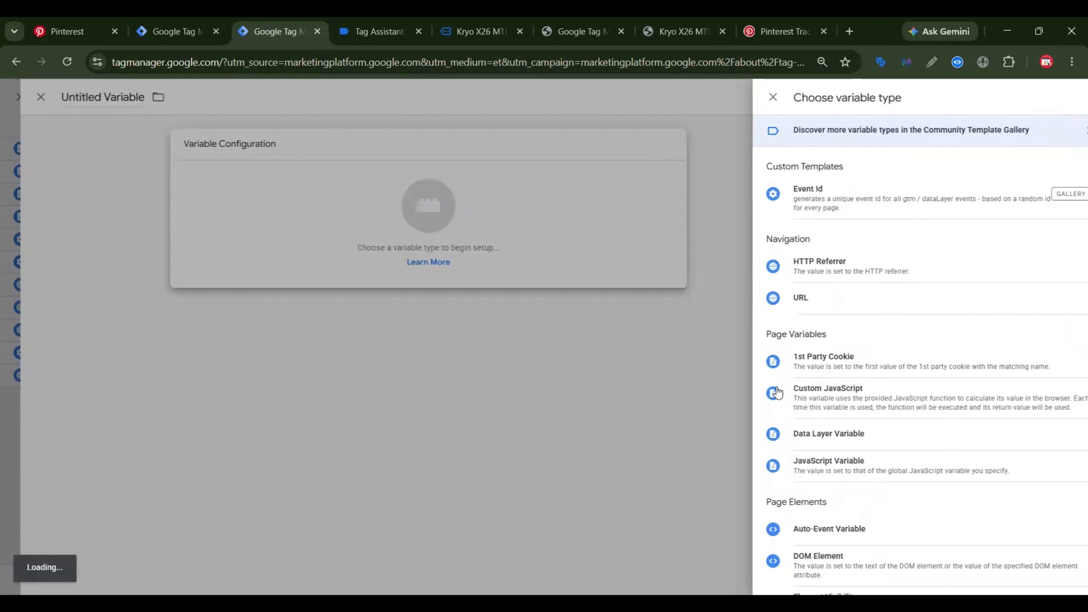
{"action": "scroll", "coordinate": [777, 393], "scroll_direction": "down", "scroll_amount": 3}
{"action": "left_click", "coordinate": [813, 294]}
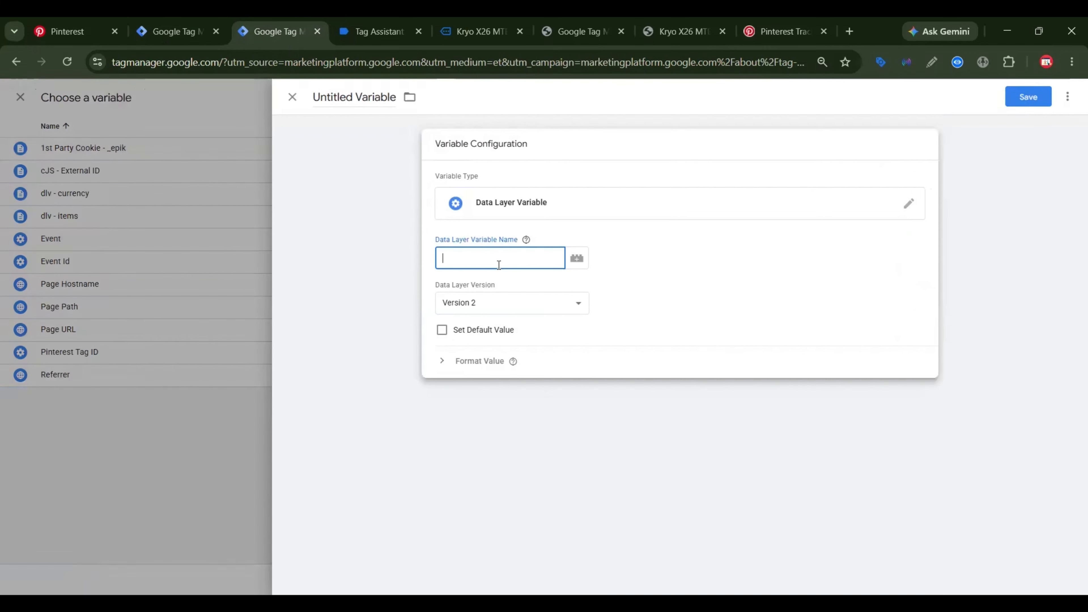
{"action": "key", "text": "ctrl+v"}
Copy the name dlv - Total Value from the Notion guide, title the new Tag Manager variable with it and save.
{"action": "left_click", "coordinate": [771, 32]}
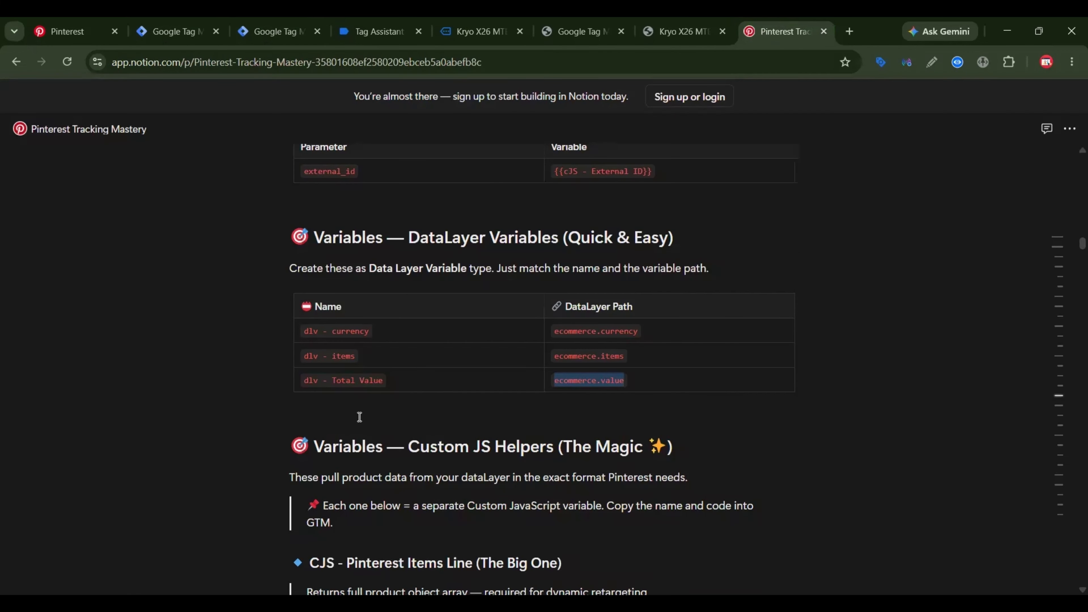
{"action": "triple_click", "coordinate": [334, 380]}
{"action": "key", "text": "ctrl+c"}
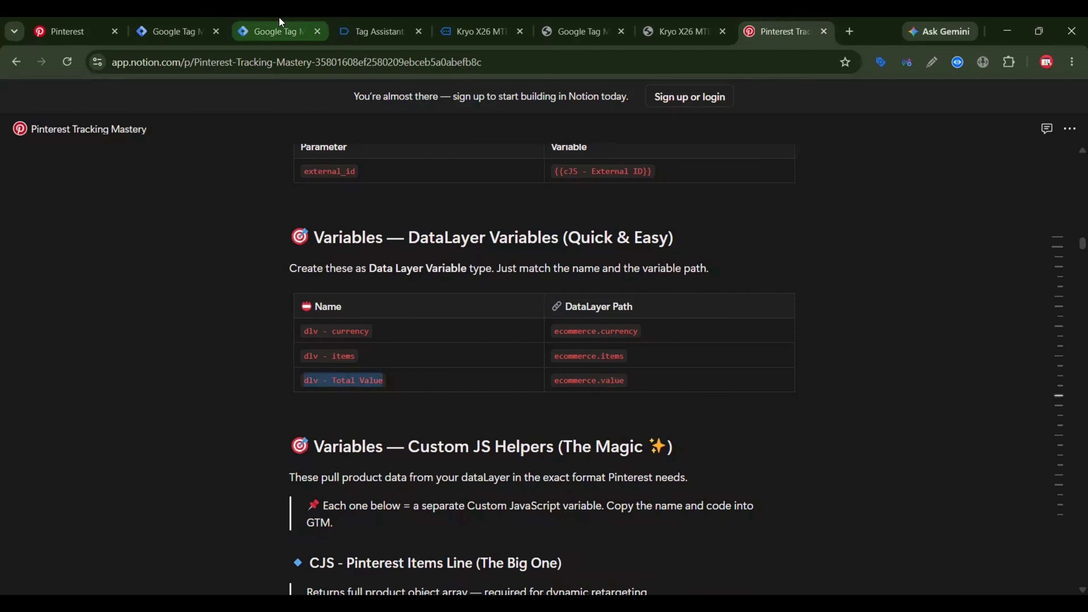
{"action": "left_click", "coordinate": [280, 26]}
{"action": "left_click", "coordinate": [377, 97]}
{"action": "key", "text": "ctrl+v"}
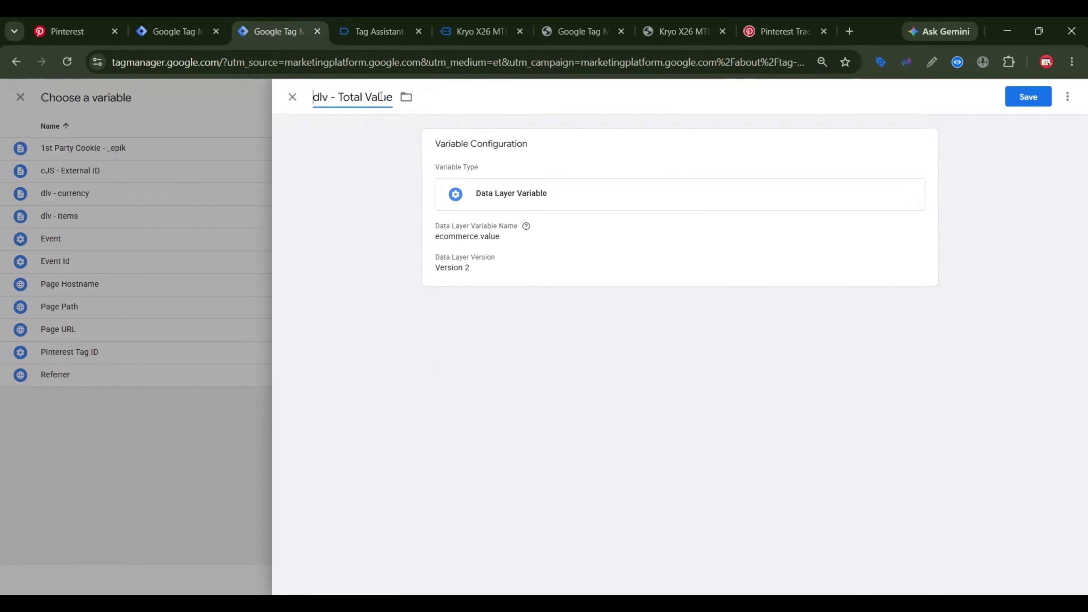
{"action": "left_click", "coordinate": [1027, 97]}
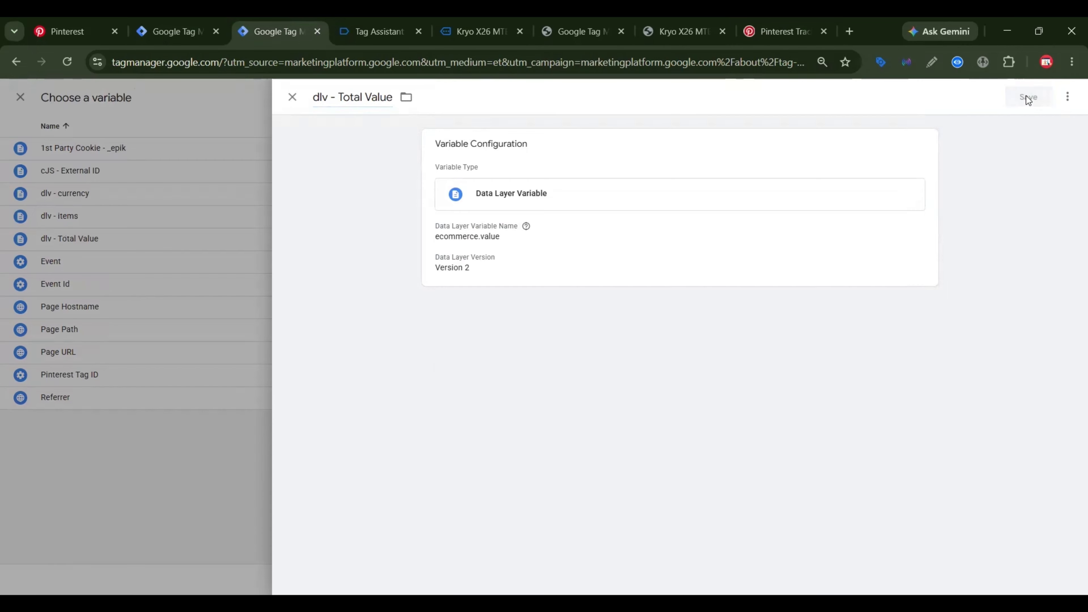
Name the tag's sixth custom parameter items_line.
{"action": "scroll", "coordinate": [493, 300], "scroll_direction": "up", "scroll_amount": 5}
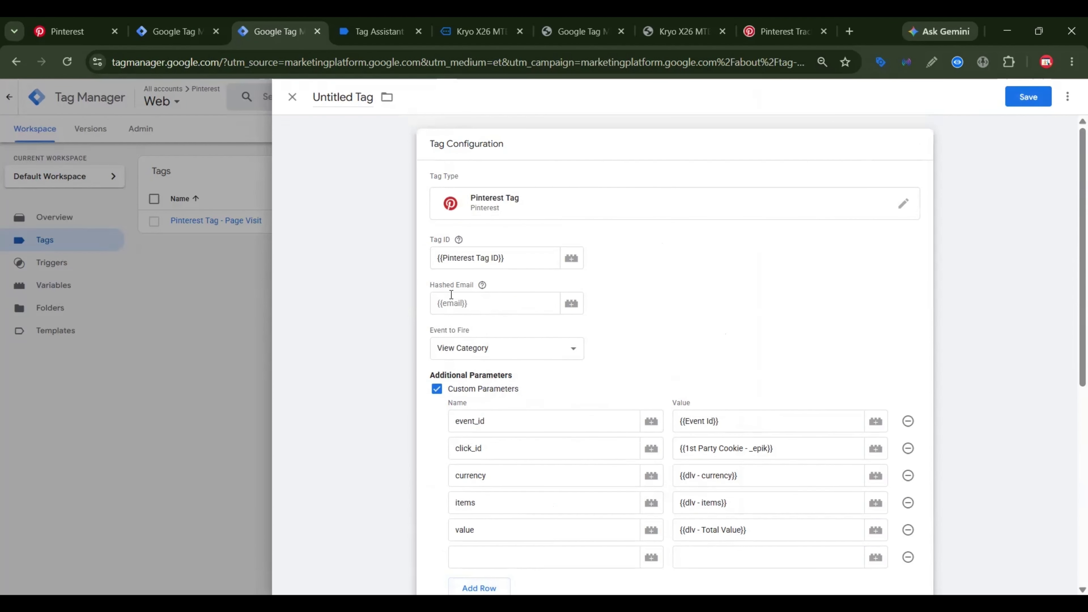
{"action": "scroll", "coordinate": [487, 295], "scroll_direction": "down", "scroll_amount": 3}
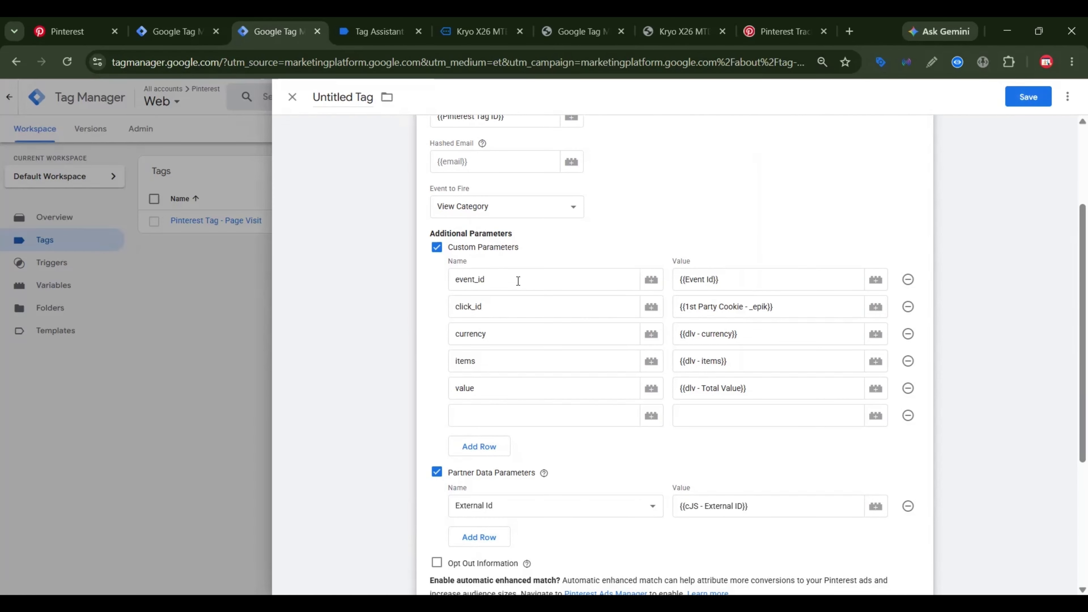
{"action": "left_click", "coordinate": [485, 412]}
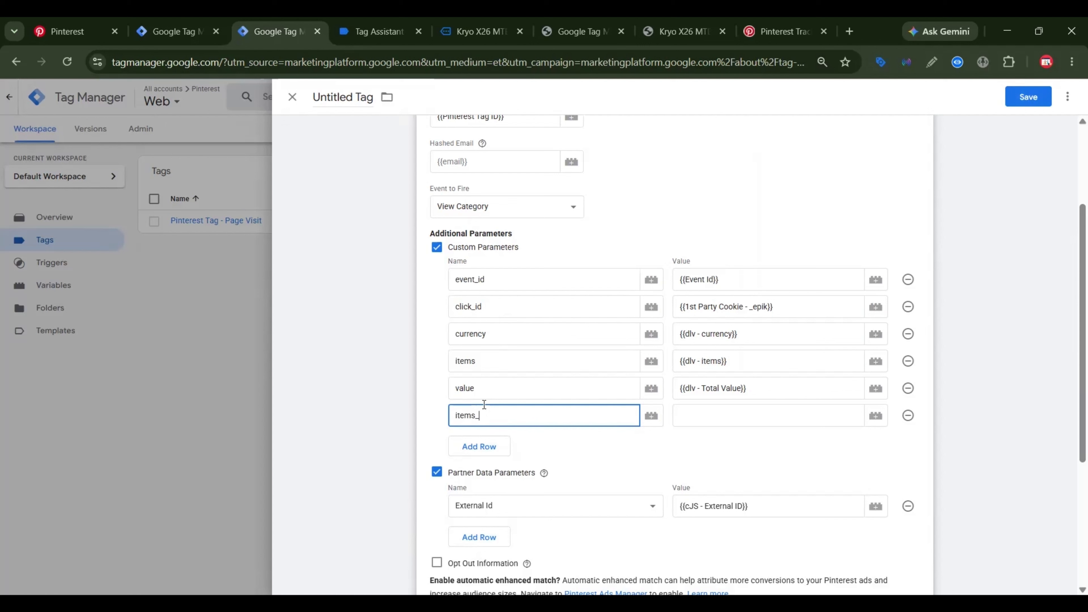
{"action": "type", "text": "items_line"}
{"action": "left_click", "coordinate": [743, 415]}
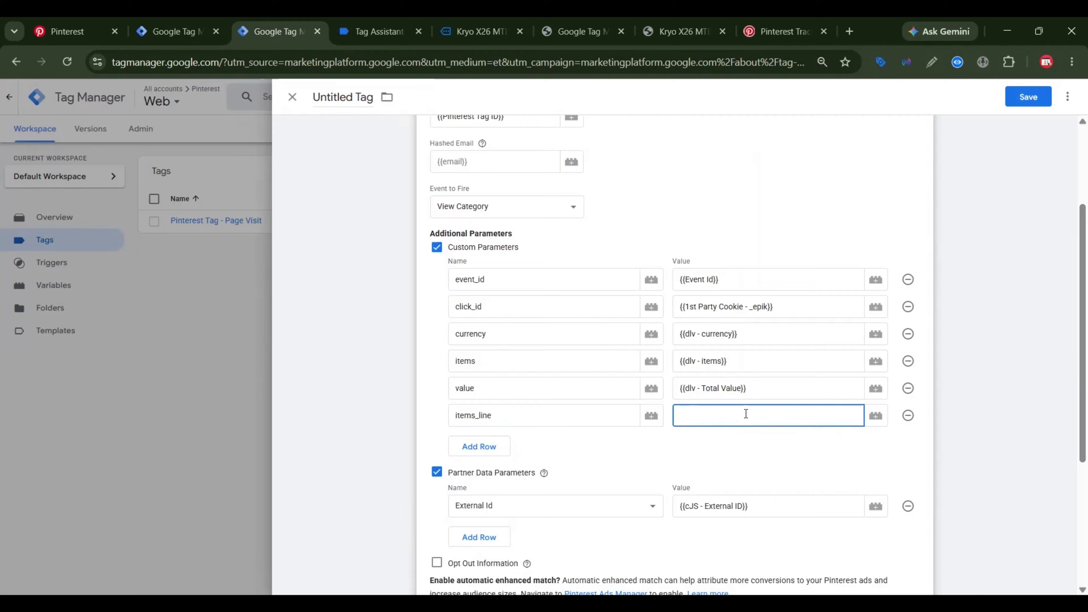
Copy the JavaScript code under CJS - Pinterest Items Line from the Notion guide.
{"action": "left_click", "coordinate": [777, 31]}
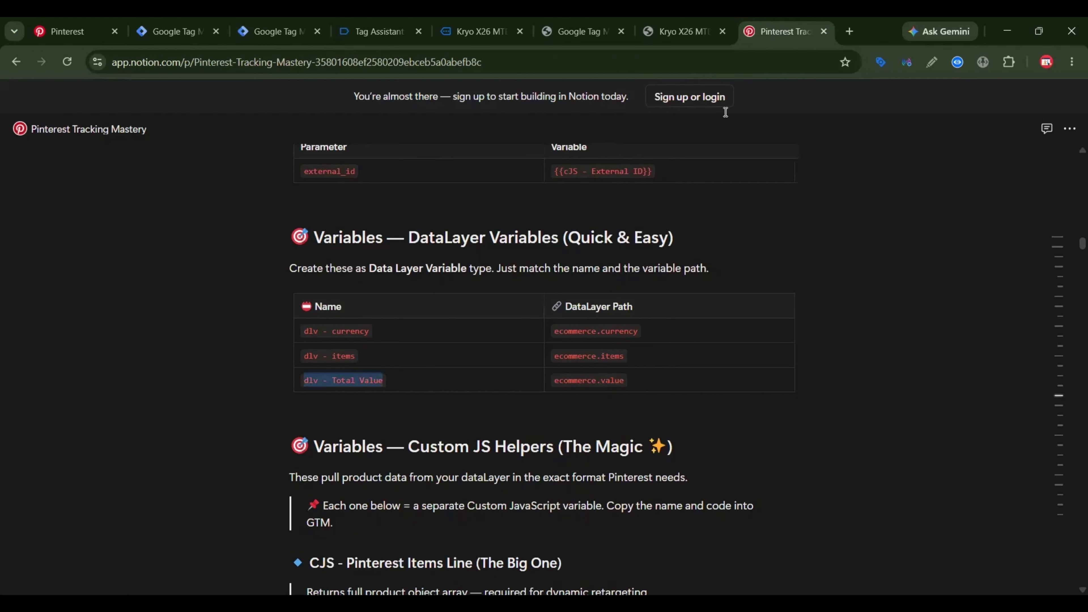
{"action": "scroll", "coordinate": [691, 379], "scroll_direction": "down", "scroll_amount": 10}
{"action": "scroll", "coordinate": [700, 372], "scroll_direction": "up", "scroll_amount": 2}
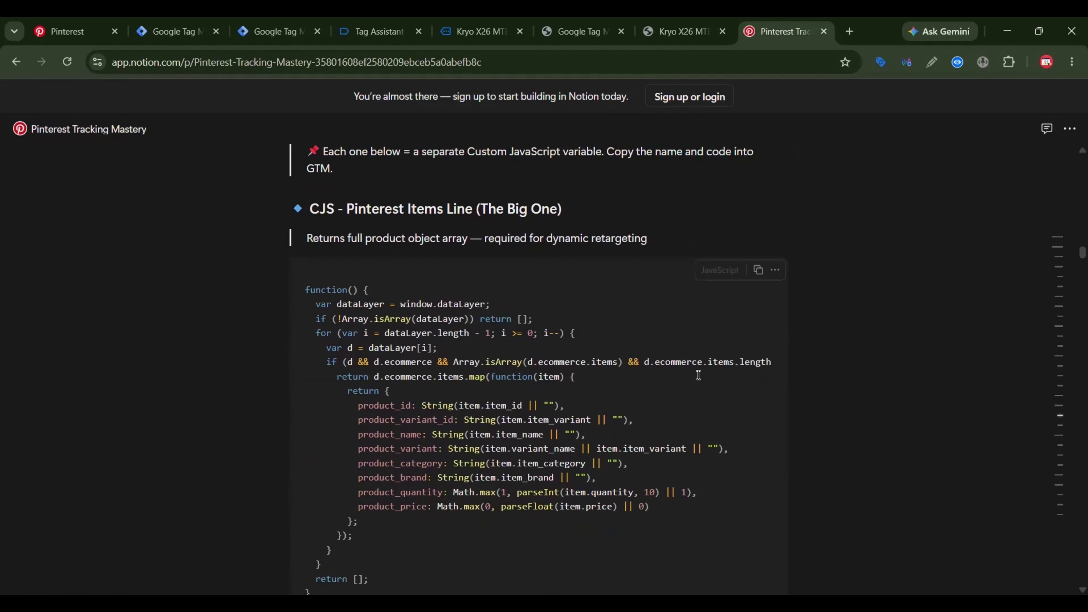
{"action": "scroll", "coordinate": [698, 375], "scroll_direction": "up", "scroll_amount": 3}
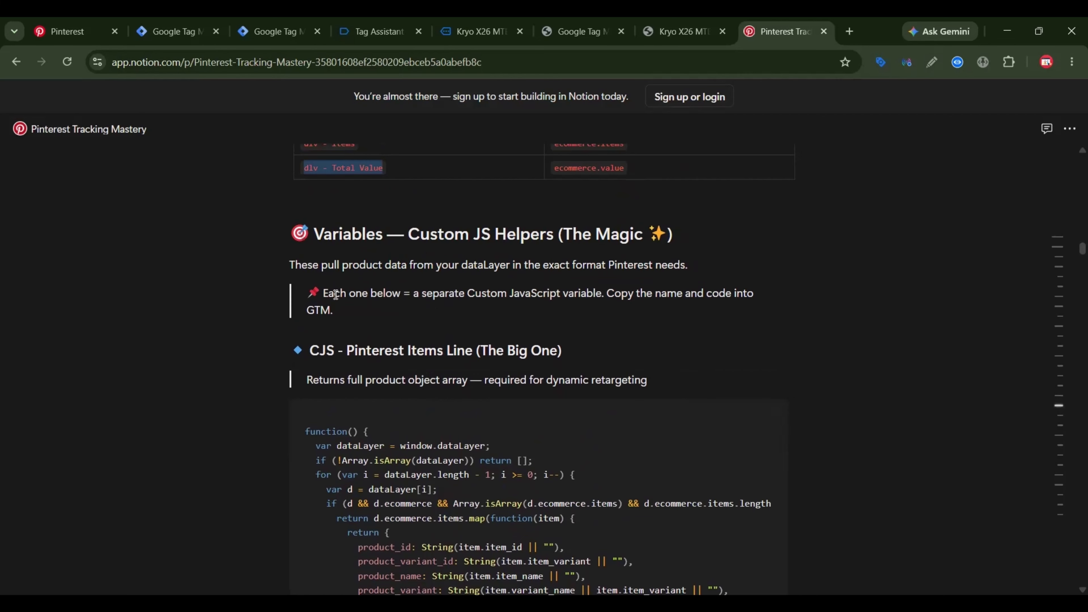
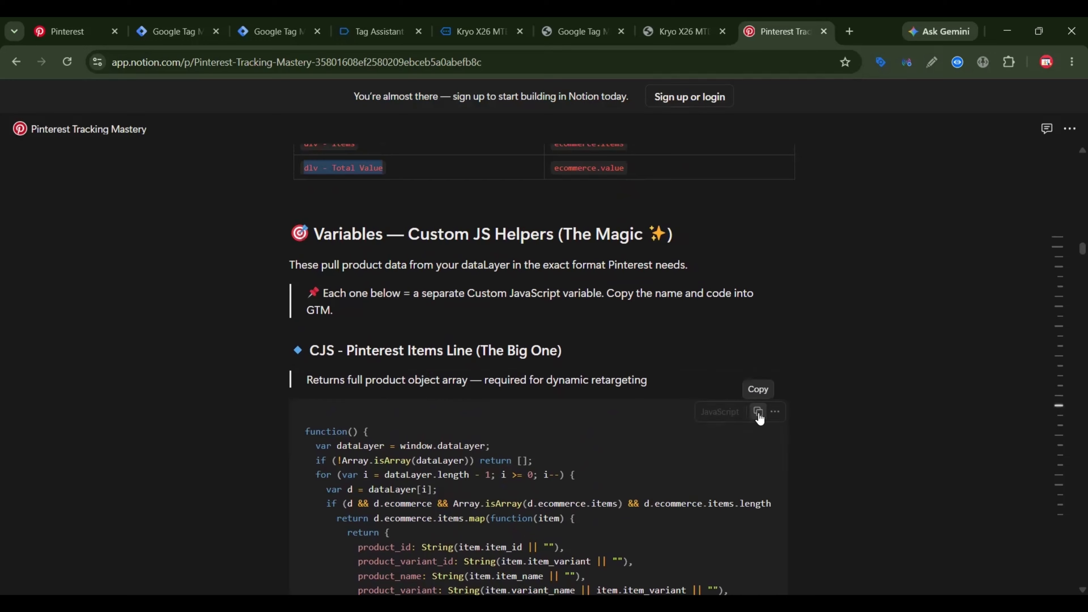
{"action": "left_click", "coordinate": [758, 414]}
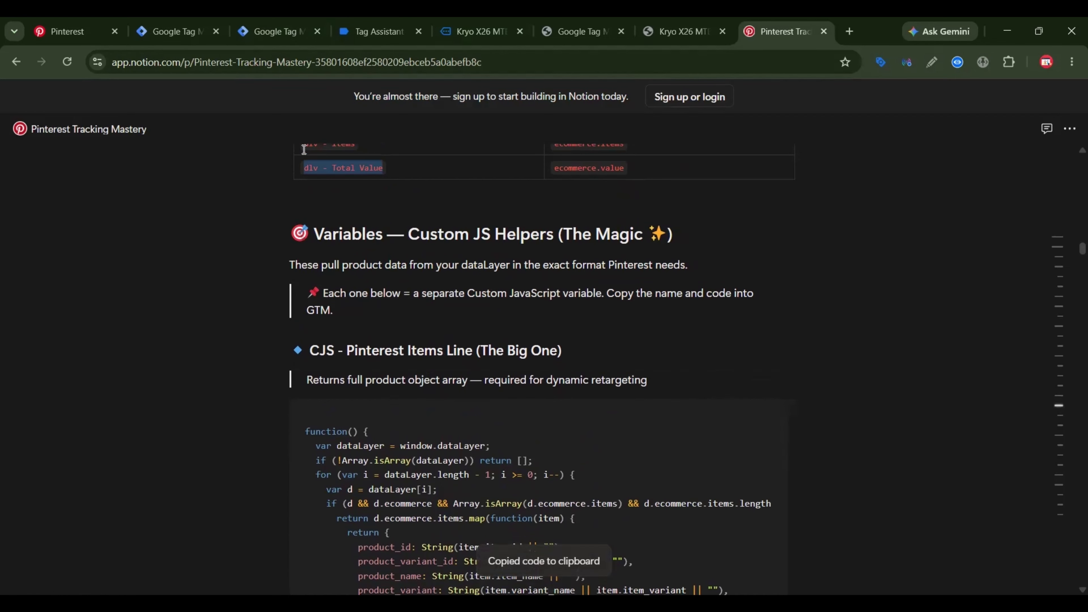
Create a Custom JavaScript variable in Tag Manager for the items_line value and paste the copied function into it.
{"action": "left_click", "coordinate": [289, 31]}
{"action": "left_click", "coordinate": [875, 416]}
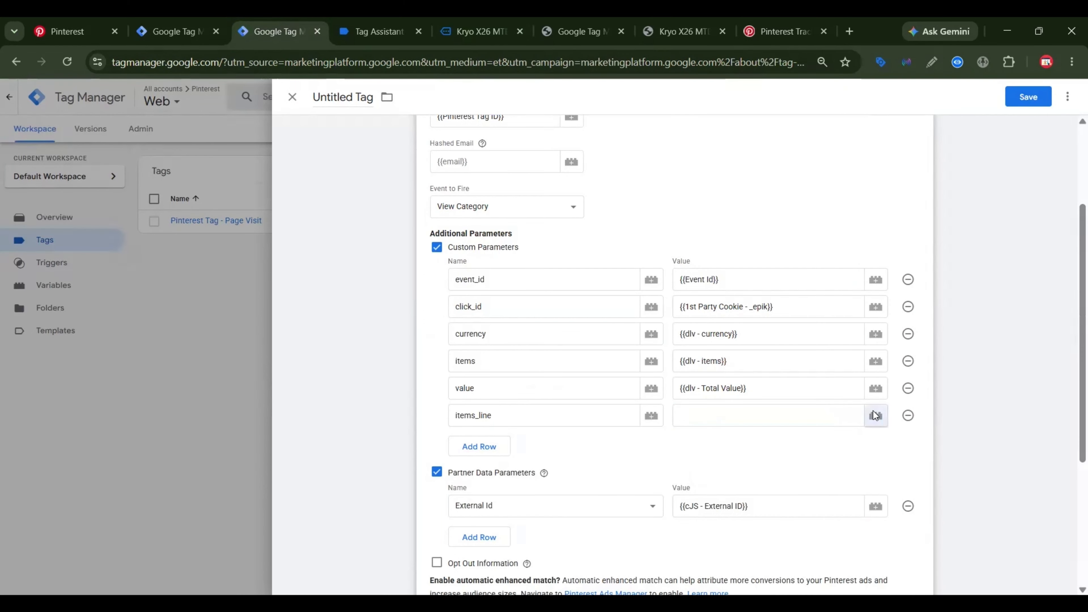
{"action": "left_click", "coordinate": [1068, 97]}
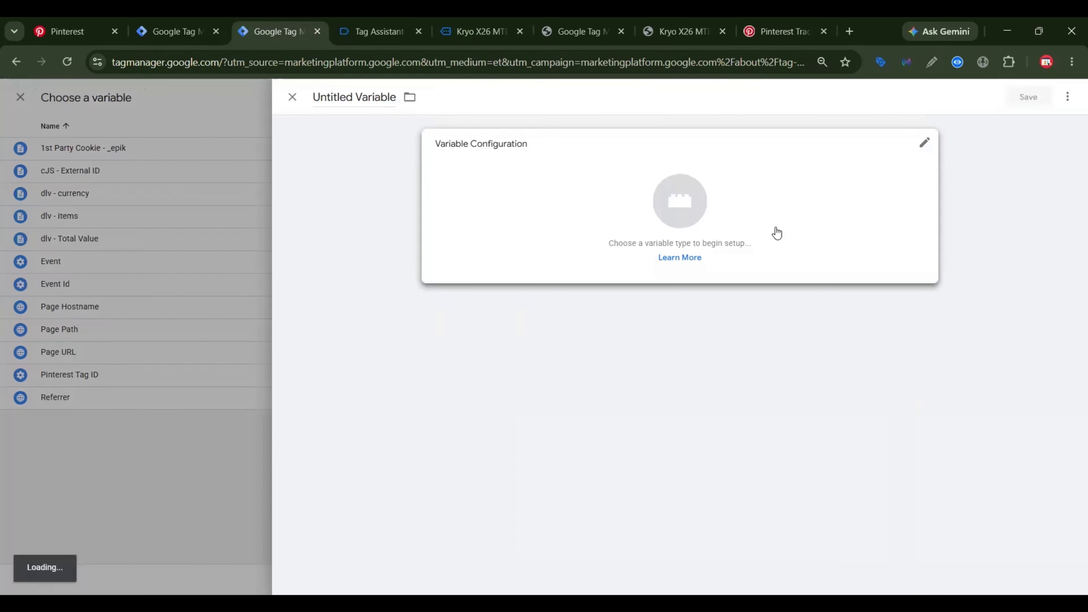
{"action": "left_click", "coordinate": [775, 235]}
{"action": "scroll", "coordinate": [827, 291], "scroll_direction": "up", "scroll_amount": 5}
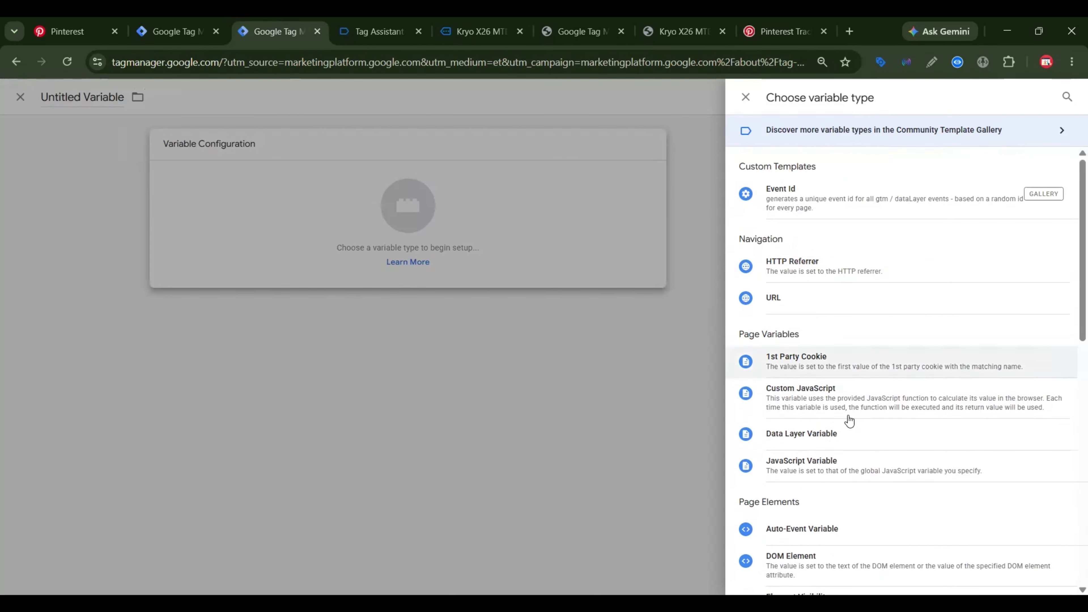
{"action": "left_click", "coordinate": [835, 407]}
{"action": "left_click", "coordinate": [540, 267]}
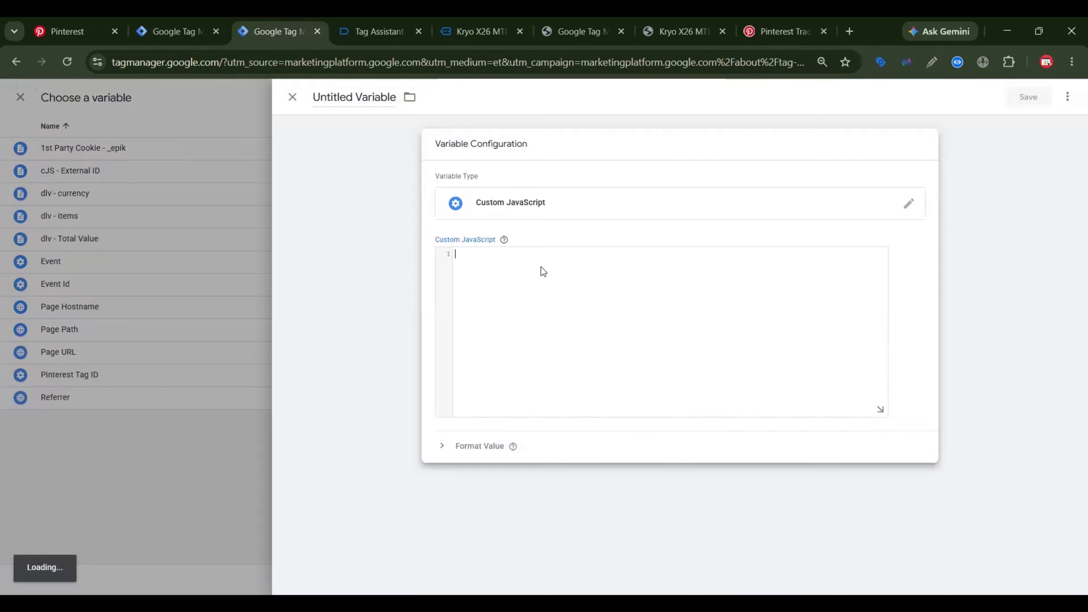
{"action": "key", "text": "ctrl+v"}
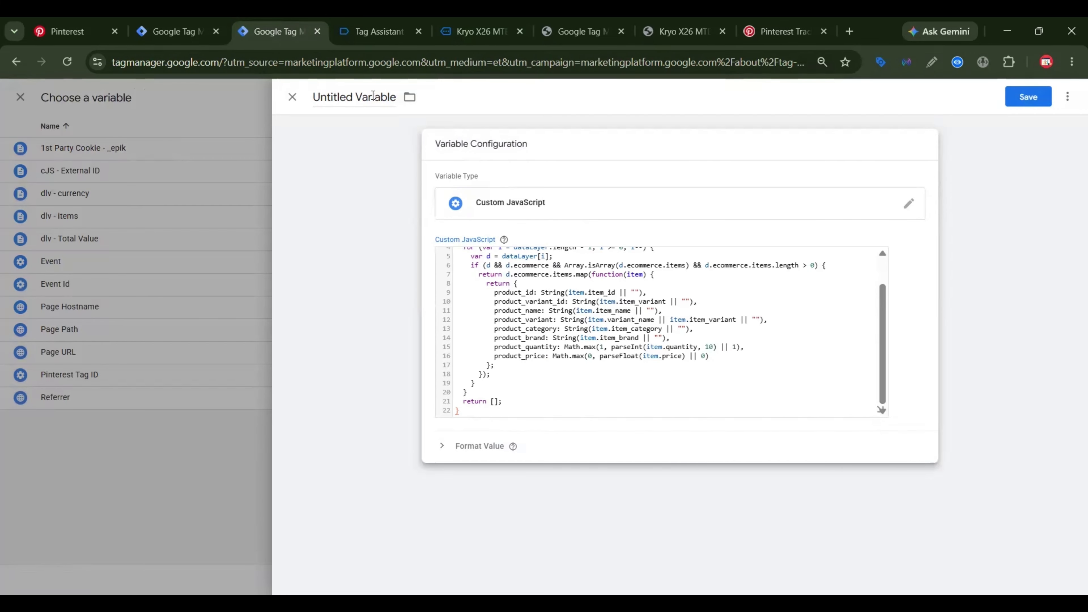
Copy the name CJS - Pinterest Items Line from the Notion guide, title the new Tag Manager variable with it and save.
{"action": "left_click", "coordinate": [760, 27]}
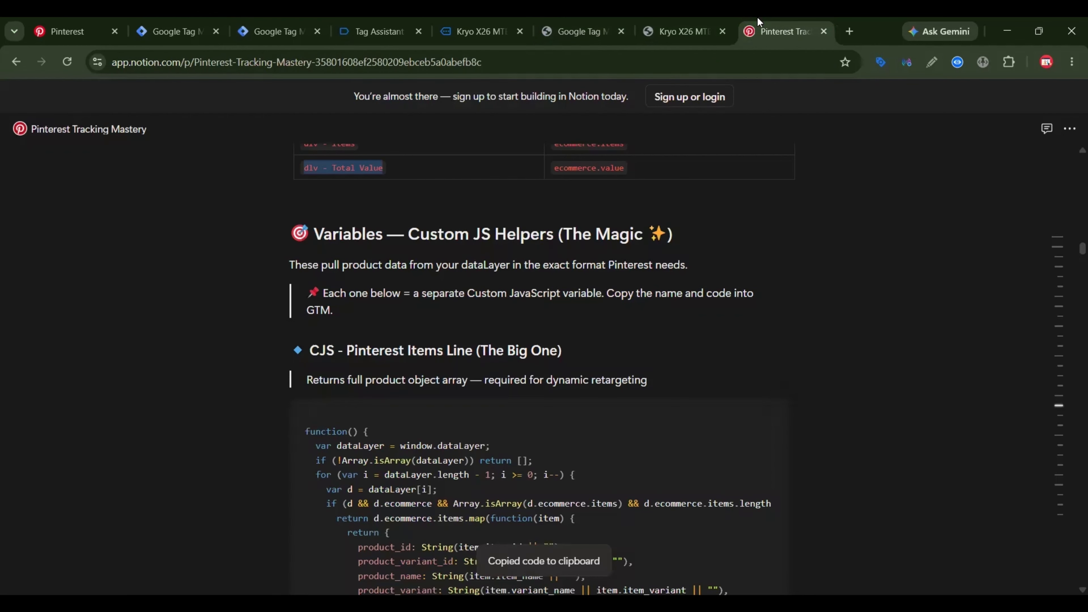
{"action": "scroll", "coordinate": [478, 319], "scroll_direction": "up", "scroll_amount": 2}
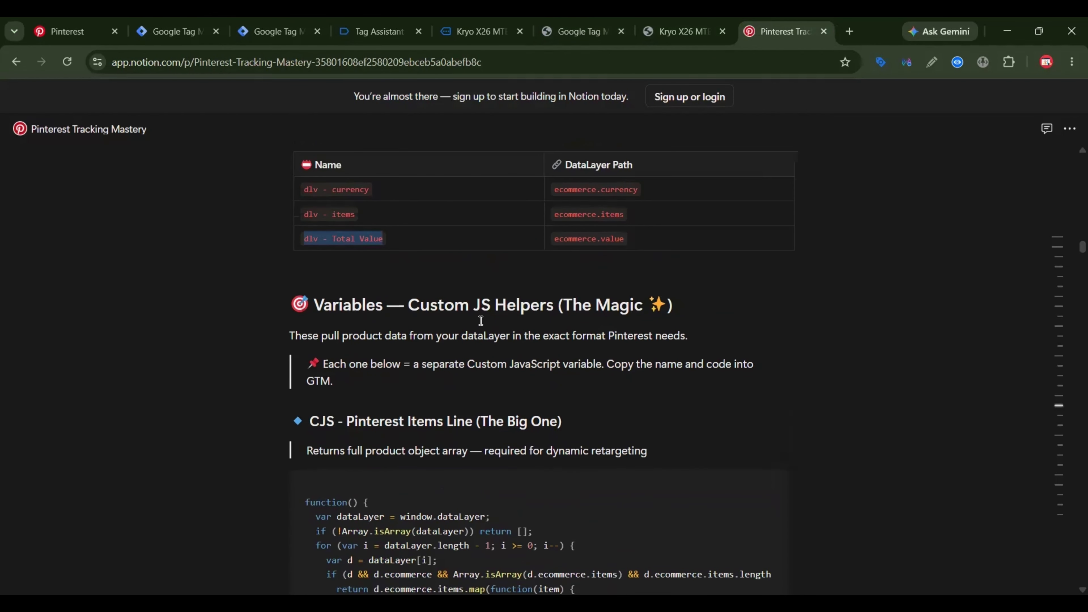
{"action": "left_click_drag", "start_coordinate": [313, 419], "coordinate": [473, 421]}
{"action": "left_click", "coordinate": [276, 31]}
{"action": "left_click", "coordinate": [358, 97]}
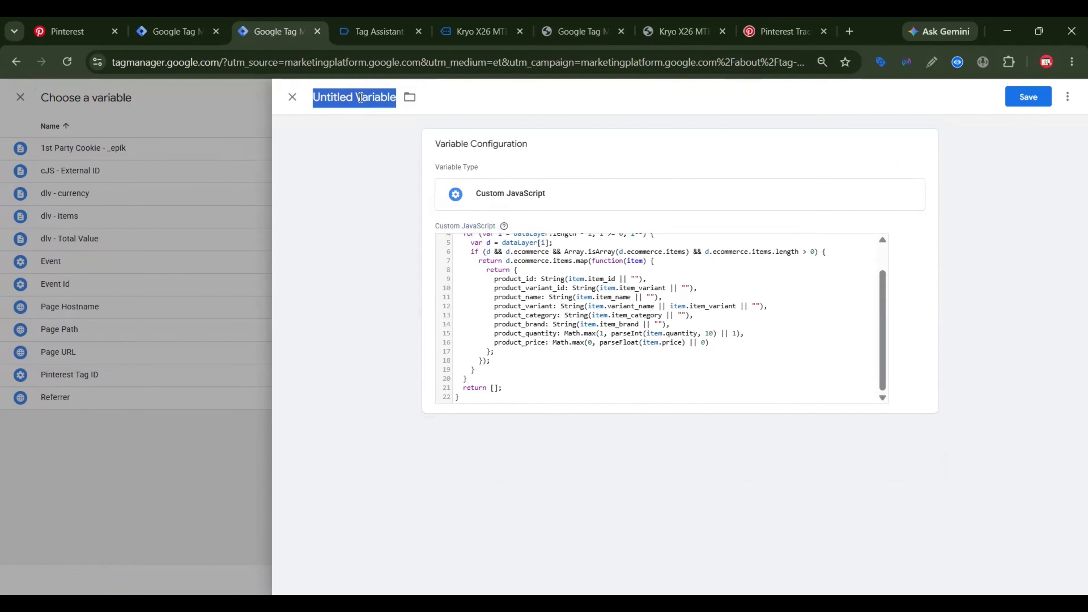
{"action": "key", "text": "ctrl+v"}
{"action": "left_click", "coordinate": [1010, 98]}
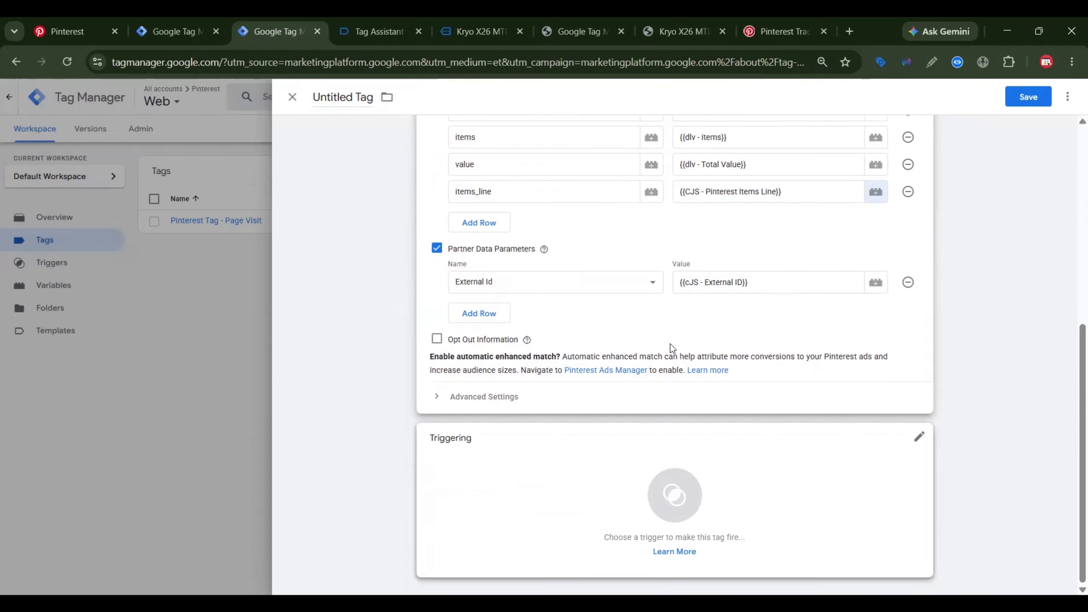
Create a new trigger for the View Category tag with the Custom Event type.
{"action": "left_click", "coordinate": [624, 433]}
{"action": "left_click", "coordinate": [1066, 99]}
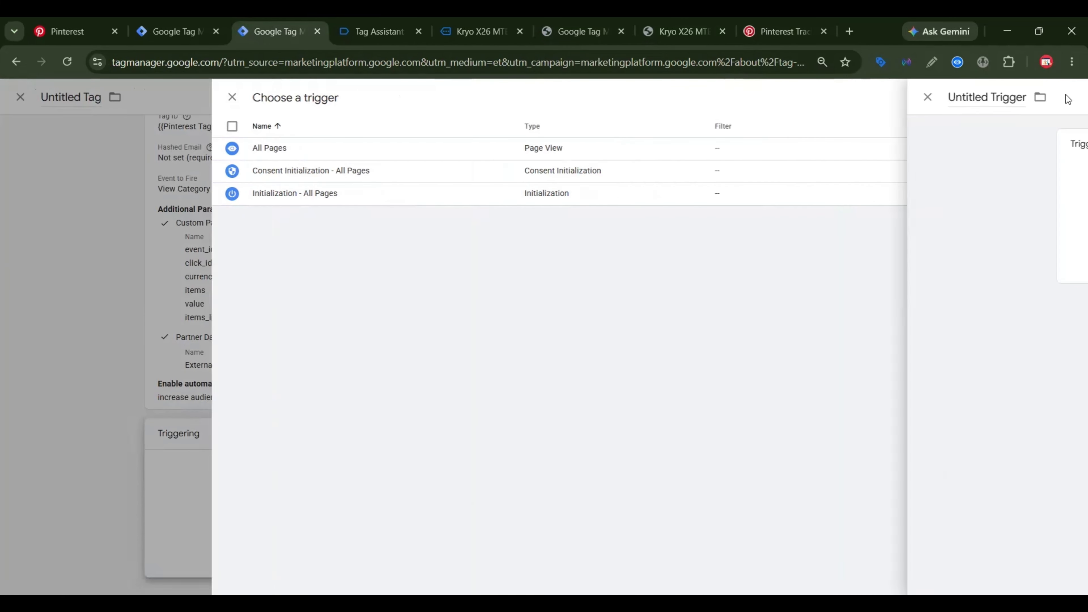
{"action": "left_click", "coordinate": [791, 195]}
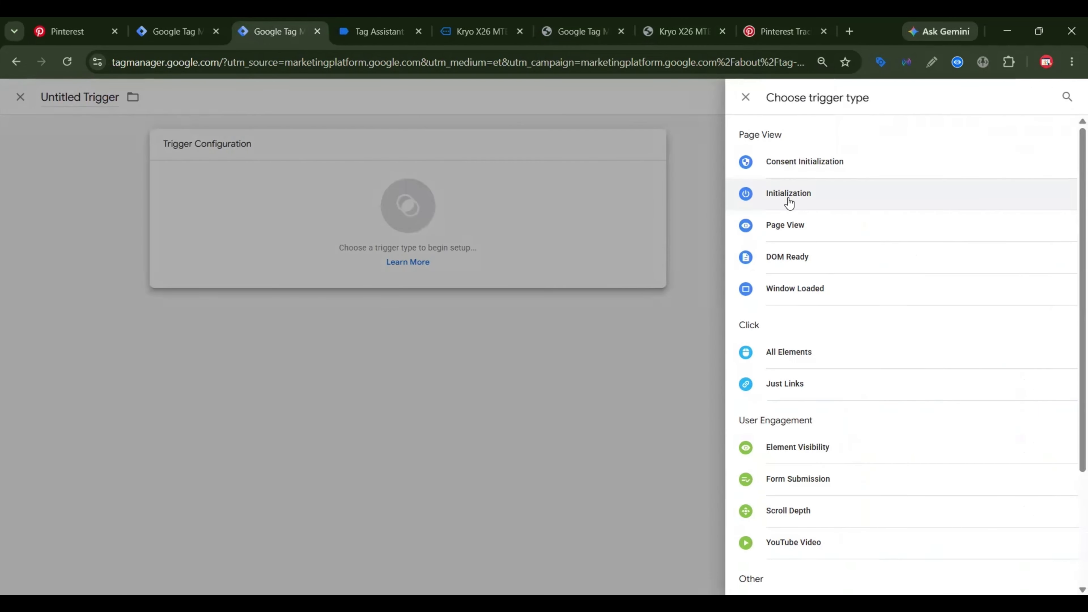
{"action": "scroll", "coordinate": [844, 236], "scroll_direction": "down", "scroll_amount": 3}
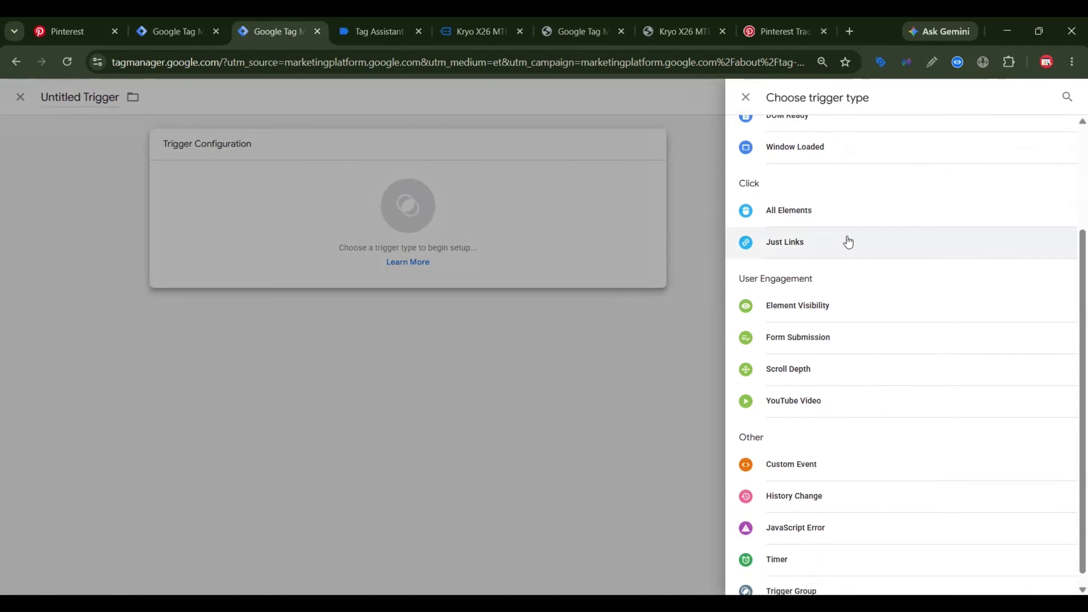
{"action": "left_click", "coordinate": [807, 450]}
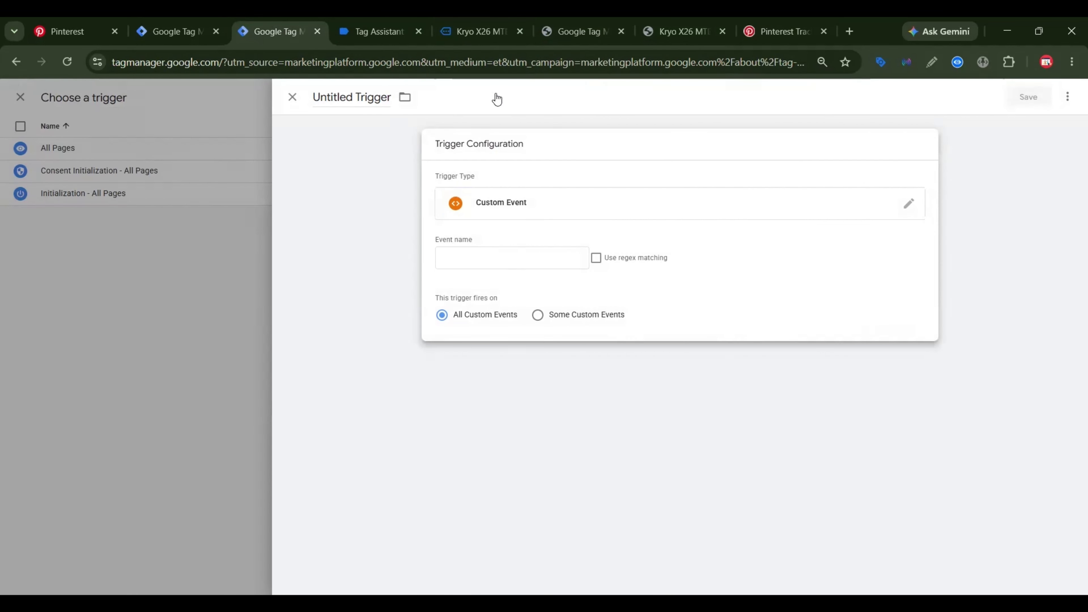
Copy the event name view_item_list from Tag Assistant and enter it as the trigger's Event name in Tag Manager.
{"action": "left_click", "coordinate": [449, 20]}
{"action": "left_click", "coordinate": [379, 31]}
{"action": "left_click", "coordinate": [76, 302]}
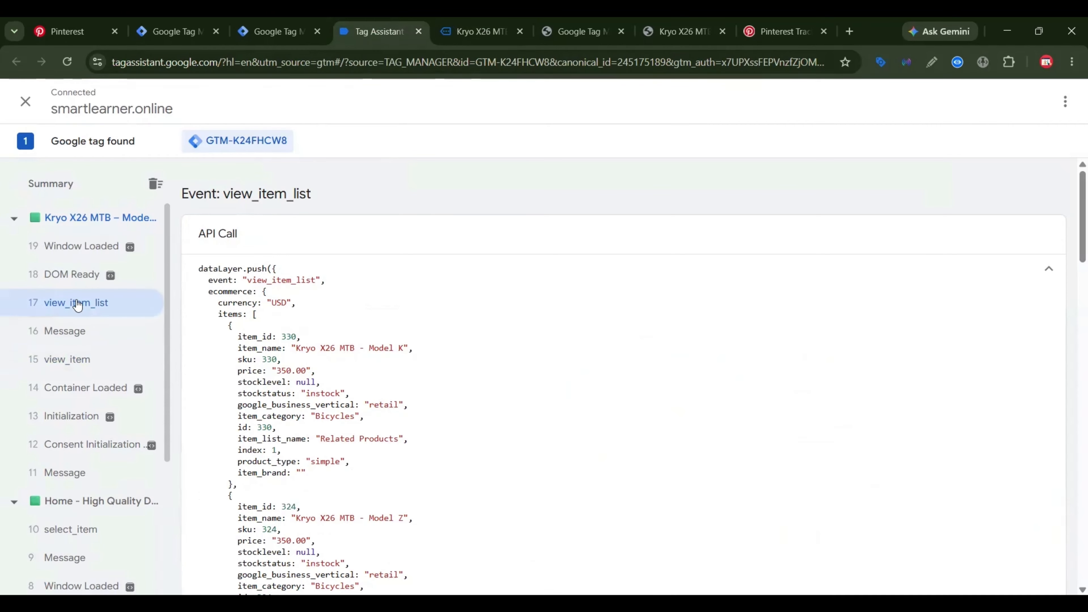
{"action": "left_click_drag", "start_coordinate": [223, 193], "coordinate": [321, 196]}
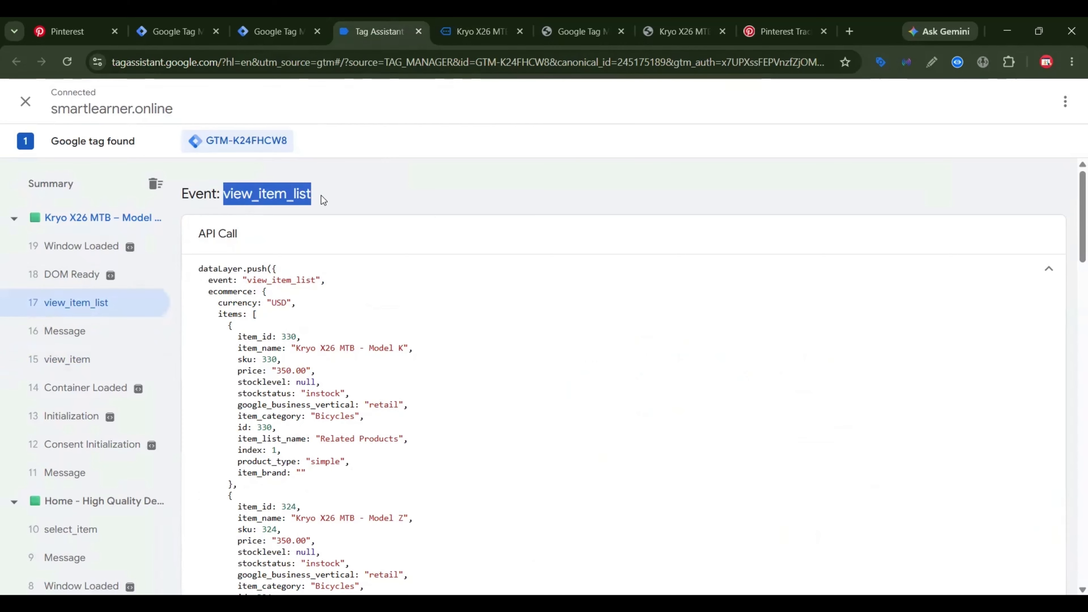
{"action": "right_click", "coordinate": [321, 197]}
{"action": "left_click", "coordinate": [324, 209]}
{"action": "key", "text": "ctrl+shift+Tab"}
{"action": "left_click", "coordinate": [473, 256]}
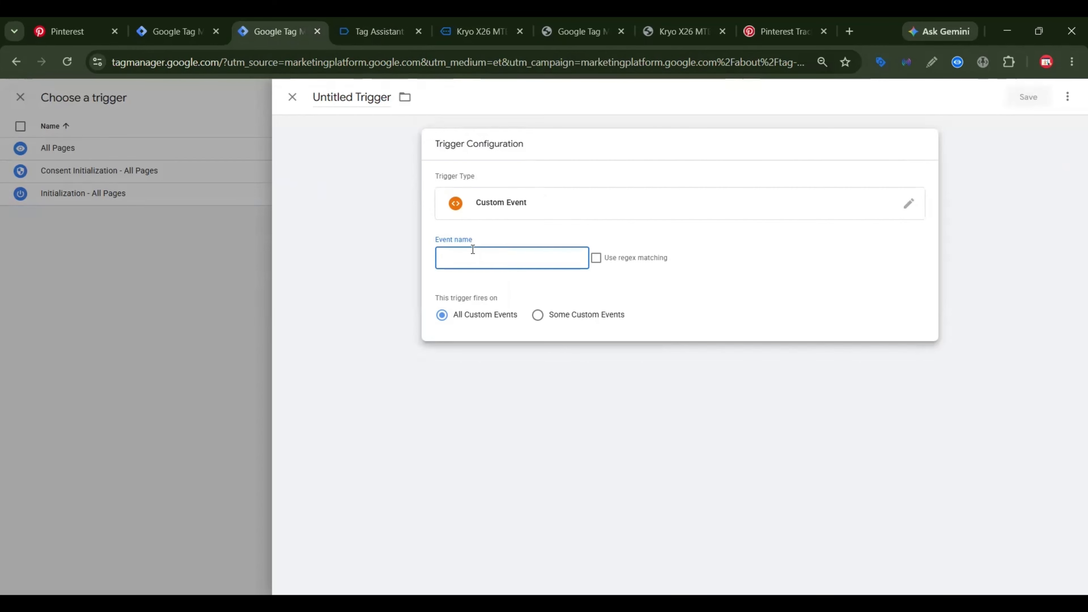
{"action": "key", "text": "ctrl+v"}
Title the trigger view_item_list - Trigger and save it.
{"action": "triple_click", "coordinate": [369, 103]}
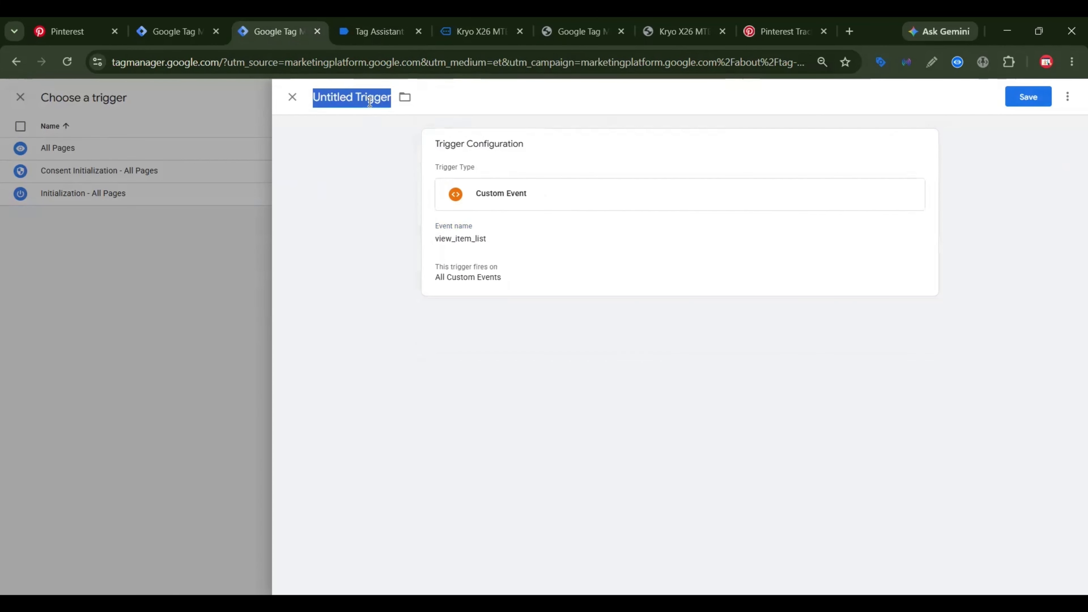
{"action": "left_click", "coordinate": [355, 100]}
{"action": "left_click_drag", "start_coordinate": [356, 101], "coordinate": [308, 99]}
{"action": "key", "text": "ctrl+v"}
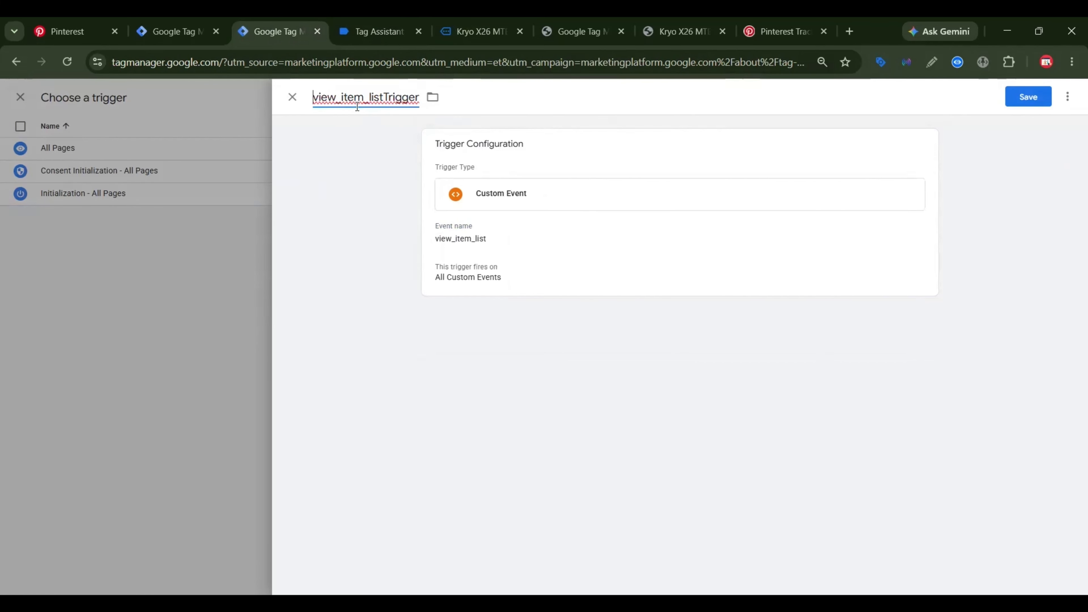
{"action": "type", "text": "-"}
{"action": "left_click", "coordinate": [1046, 102]}
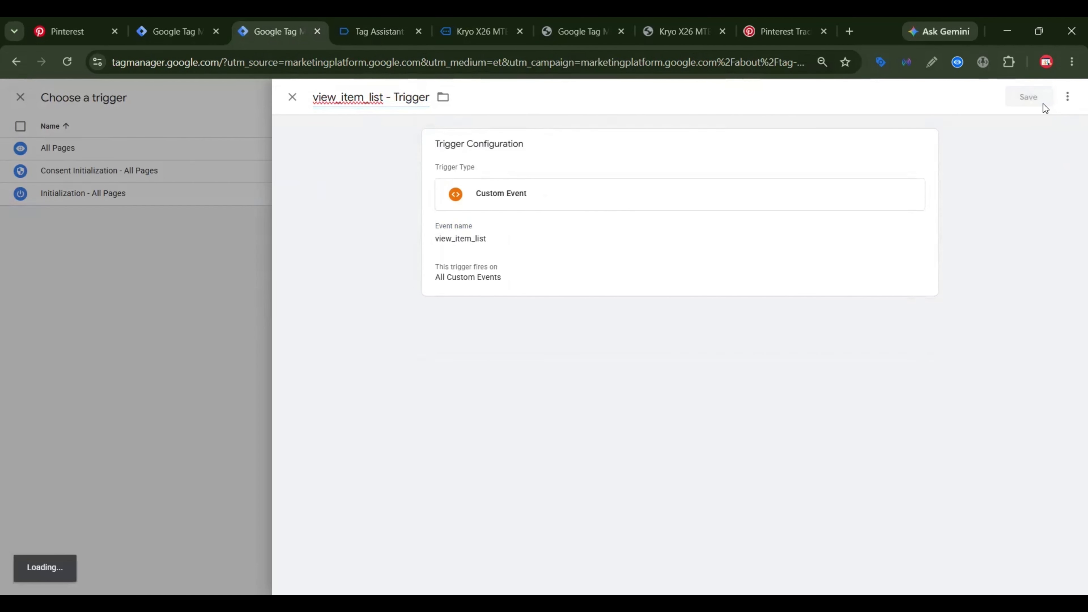
Save the new tag under the name Pinterest Tag - View Category.
{"action": "scroll", "coordinate": [698, 228], "scroll_direction": "up", "scroll_amount": 2}
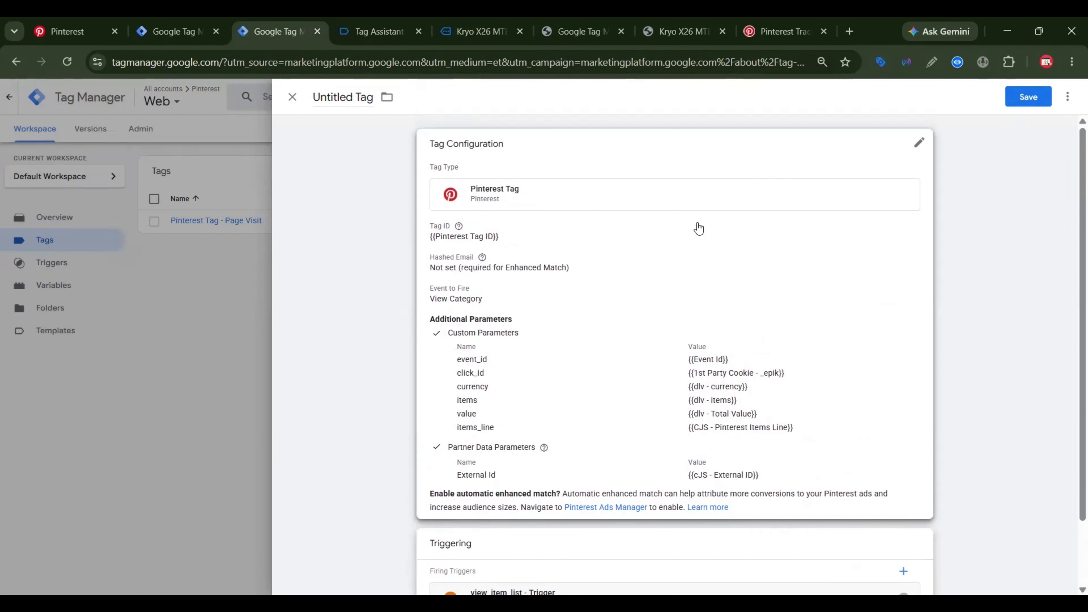
{"action": "scroll", "coordinate": [699, 228], "scroll_direction": "down", "scroll_amount": 1}
{"action": "left_click", "coordinate": [1028, 97]}
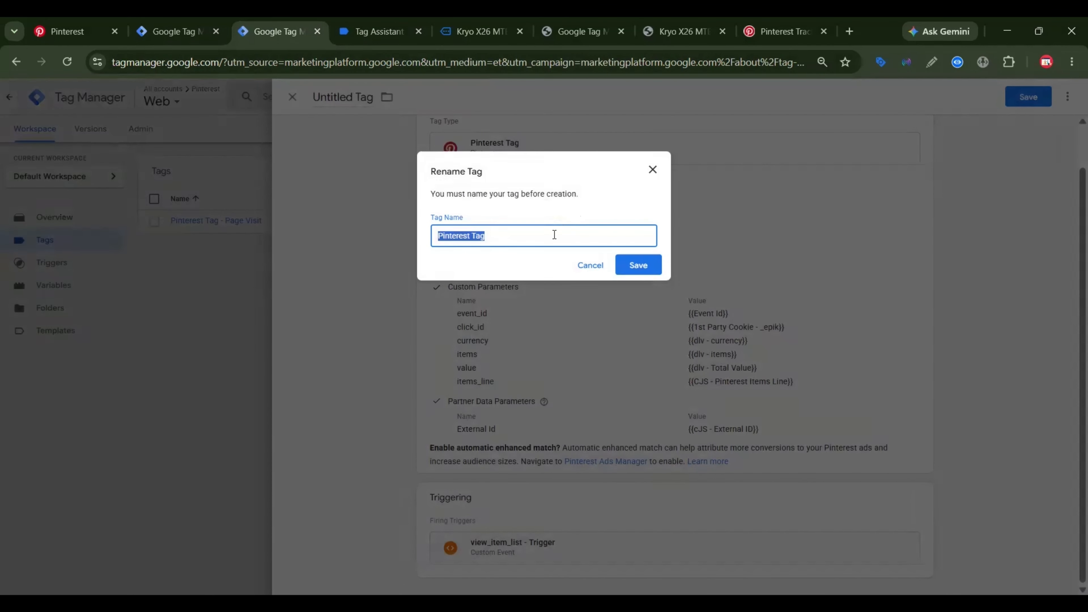
{"action": "left_click", "coordinate": [549, 236]}
{"action": "type", "text": "-"}
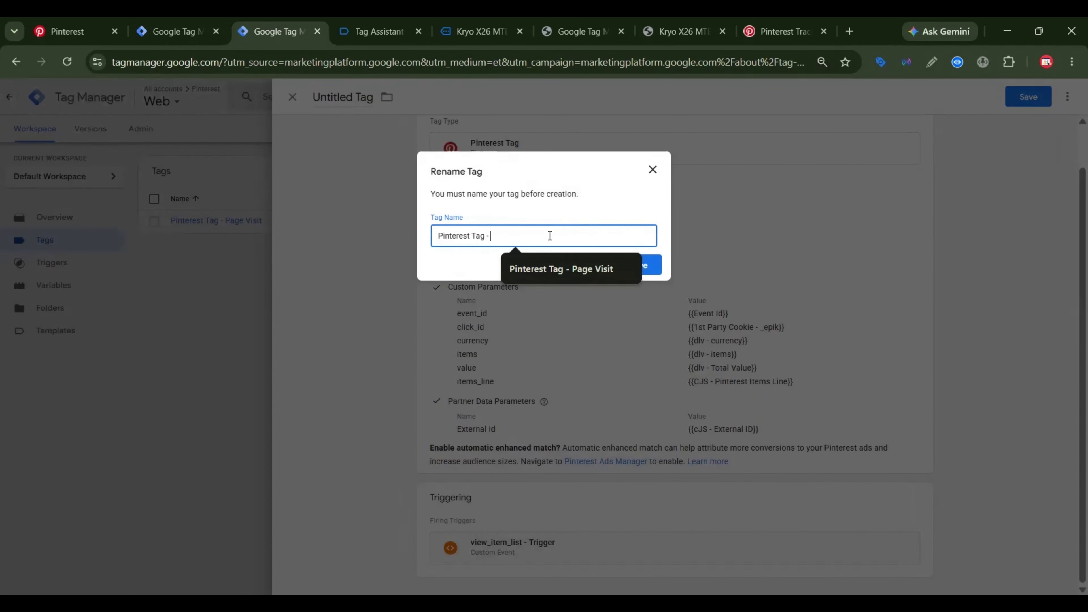
{"action": "type", "text": " View C"}
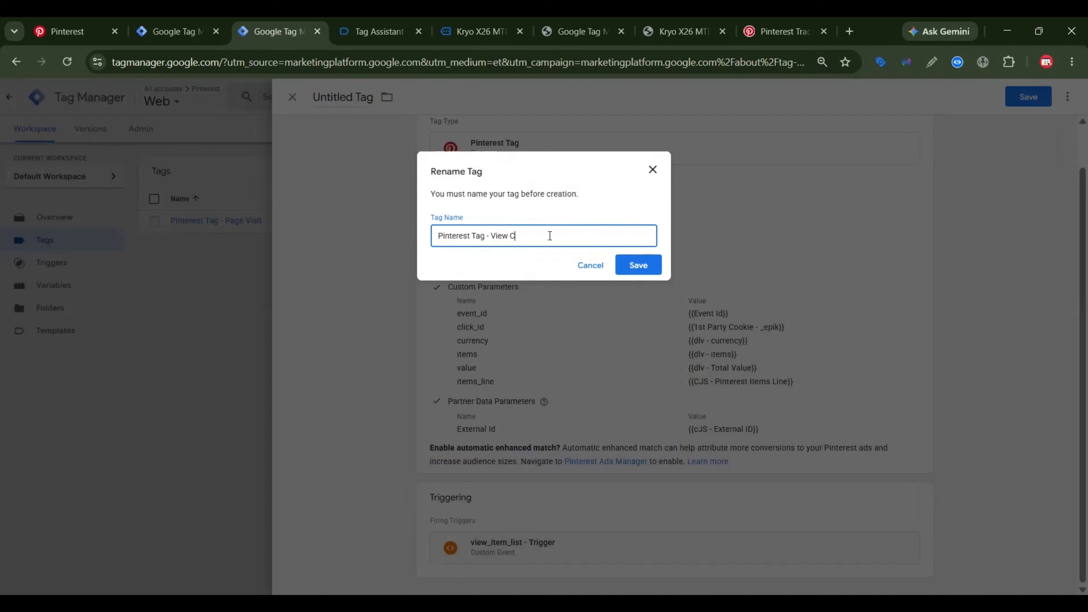
{"action": "type", "text": "ategory"}
{"action": "left_click", "coordinate": [643, 266]}
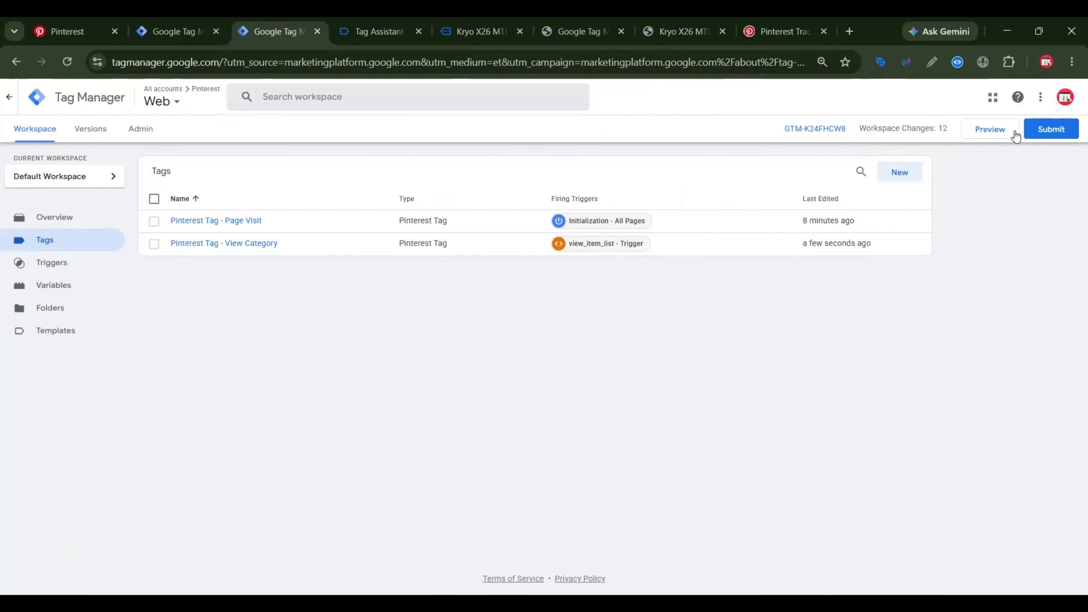
Preview the container in Tag Assistant, check which Pinterest tags fire on the store's home page, and return to Tag Manager.
{"action": "left_click", "coordinate": [1006, 131]}
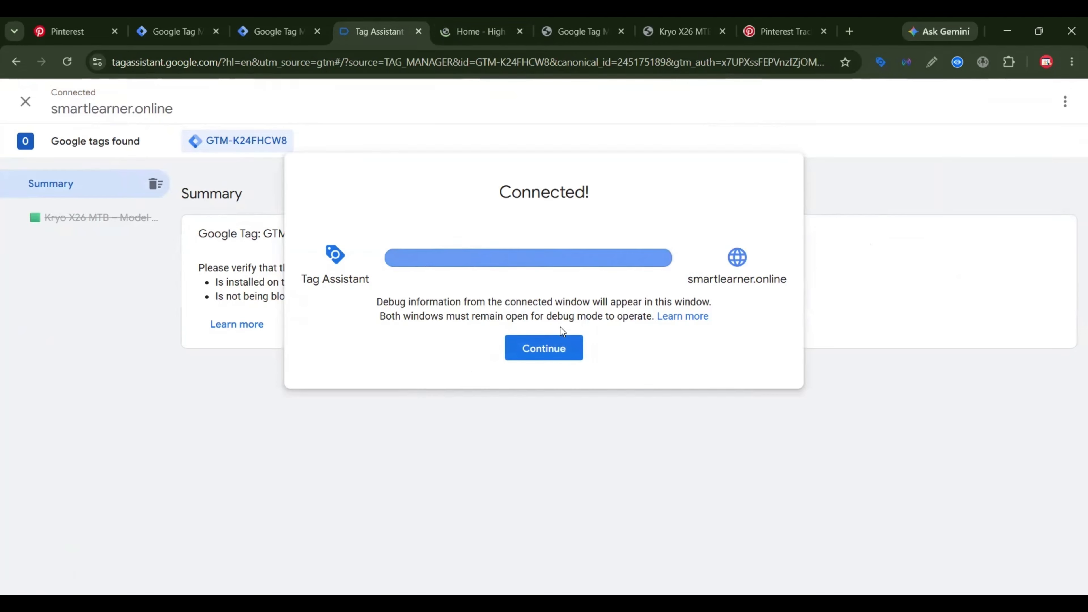
{"action": "left_click", "coordinate": [555, 351]}
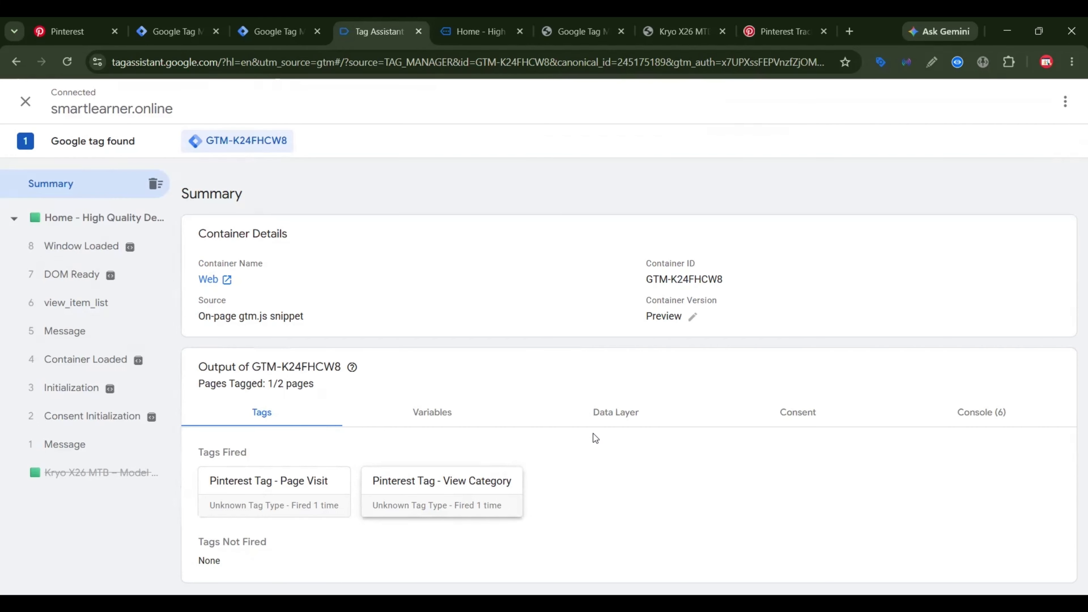
{"action": "left_click", "coordinate": [256, 32]}
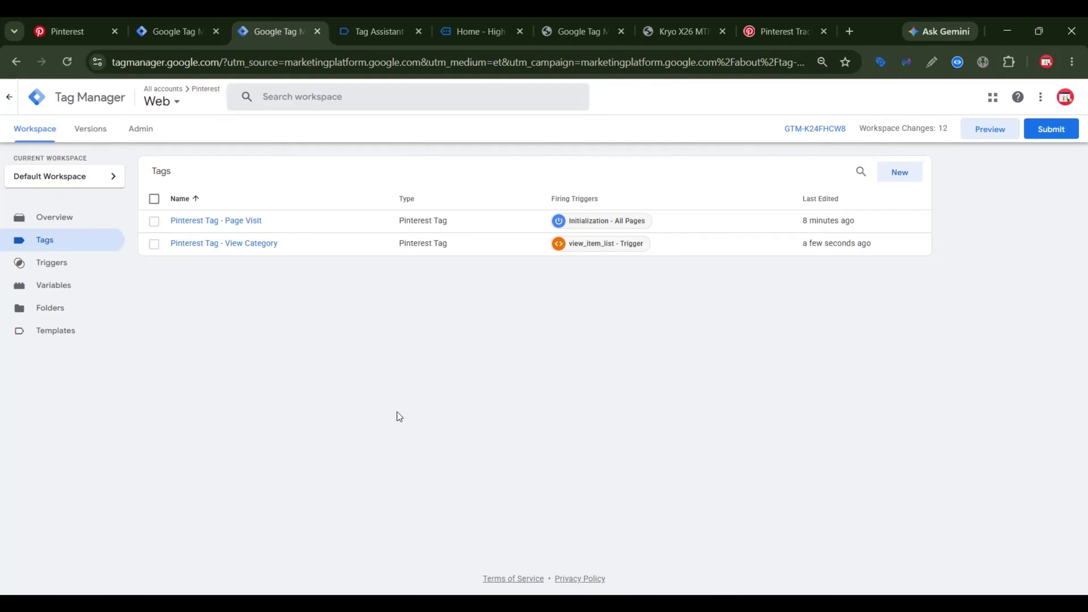
Create a new tag of the Pinterest Tag type.
{"action": "left_click", "coordinate": [894, 176]}
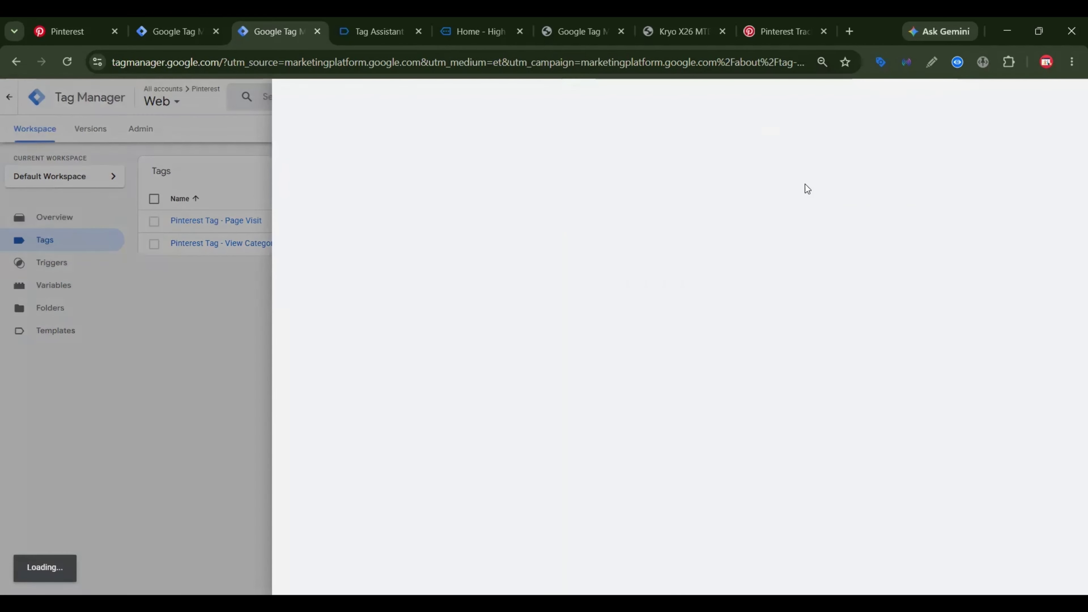
{"action": "left_click", "coordinate": [730, 226]}
{"action": "scroll", "coordinate": [904, 278], "scroll_direction": "down", "scroll_amount": 10}
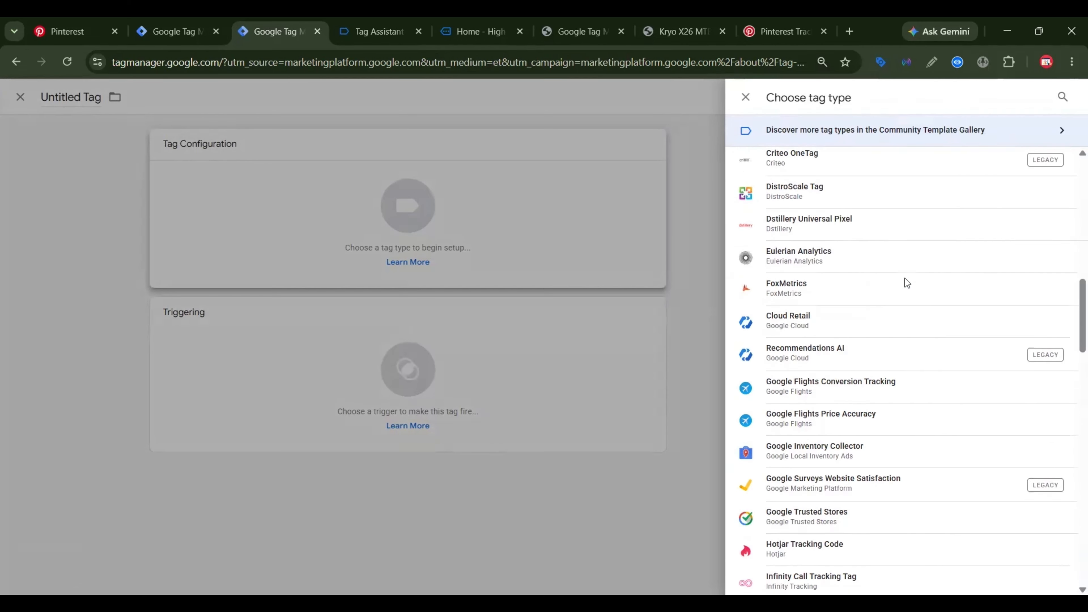
{"action": "scroll", "coordinate": [904, 278], "scroll_direction": "down", "scroll_amount": 20}
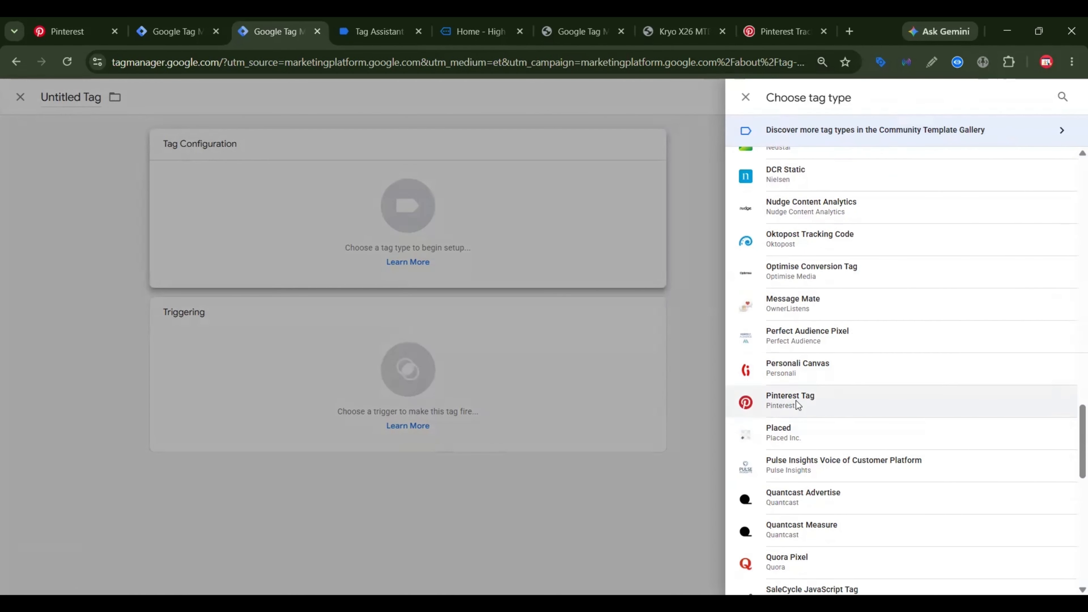
{"action": "left_click", "coordinate": [795, 401]}
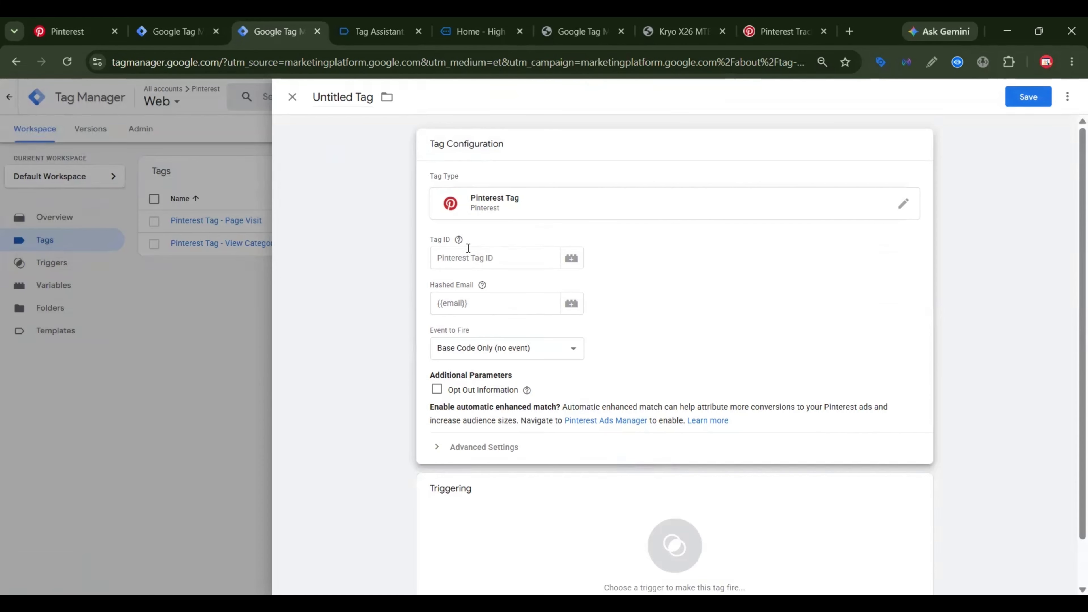
Set the new tag's Tag ID to the Pinterest Tag ID variable and its Event to Fire to View Content.
{"action": "left_click", "coordinate": [571, 259]}
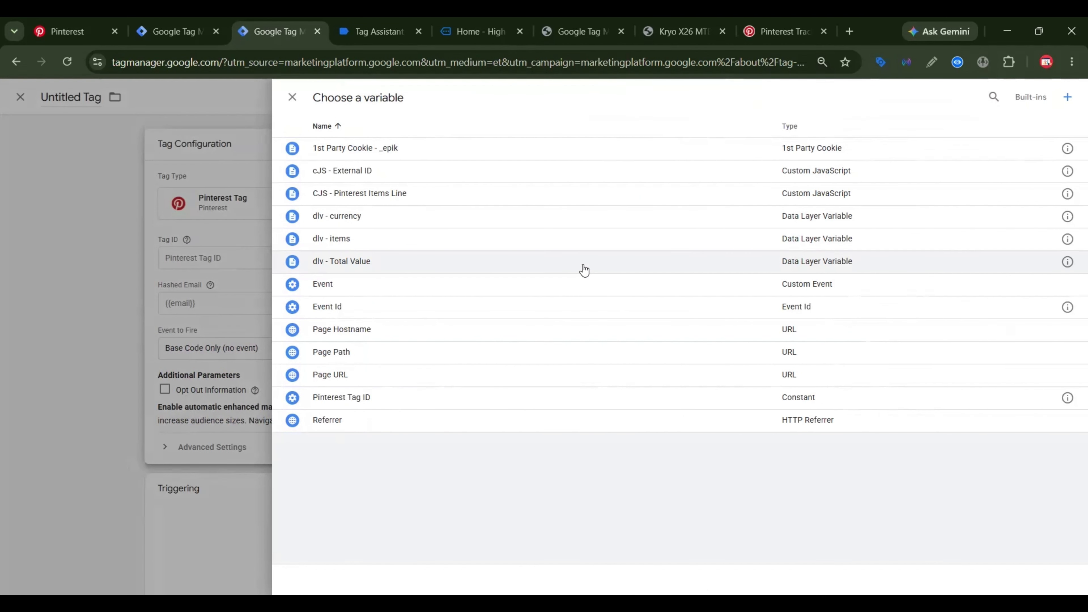
{"action": "left_click", "coordinate": [373, 398]}
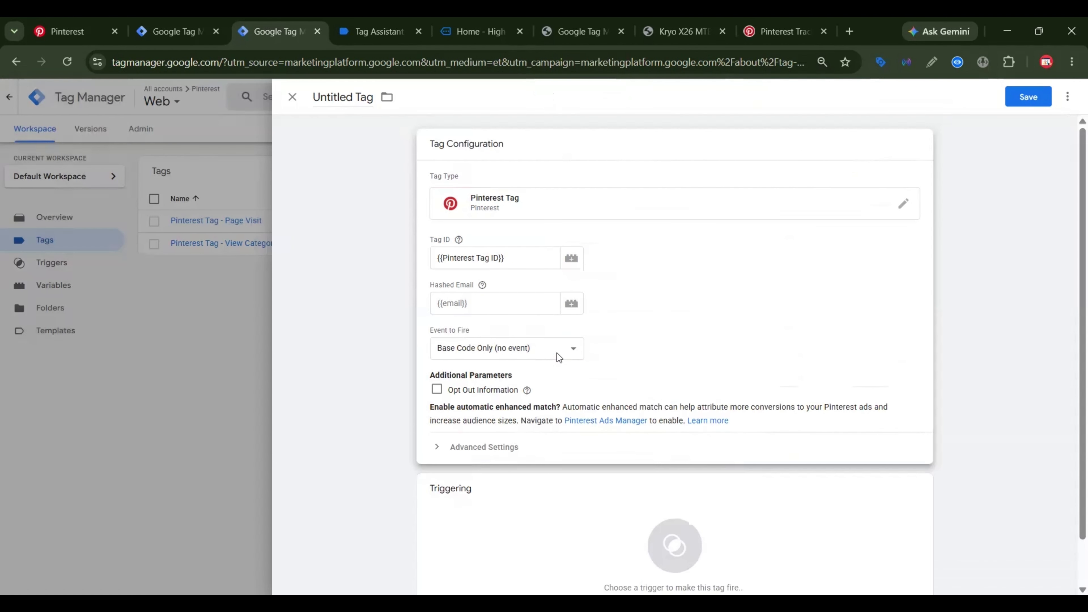
{"action": "left_click", "coordinate": [481, 349]}
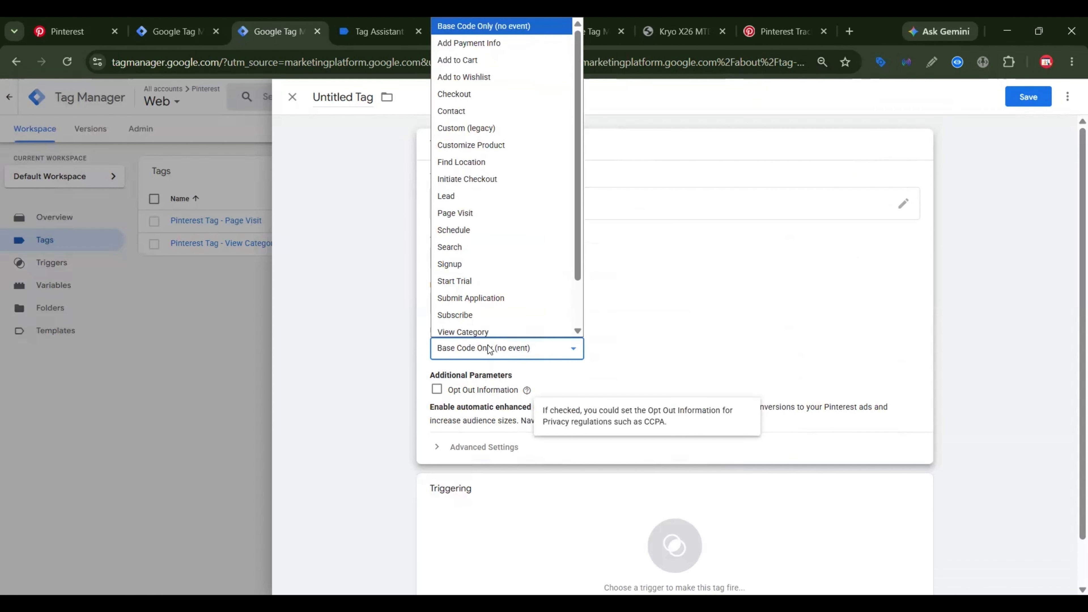
{"action": "scroll", "coordinate": [524, 182], "scroll_direction": "down", "scroll_amount": 1}
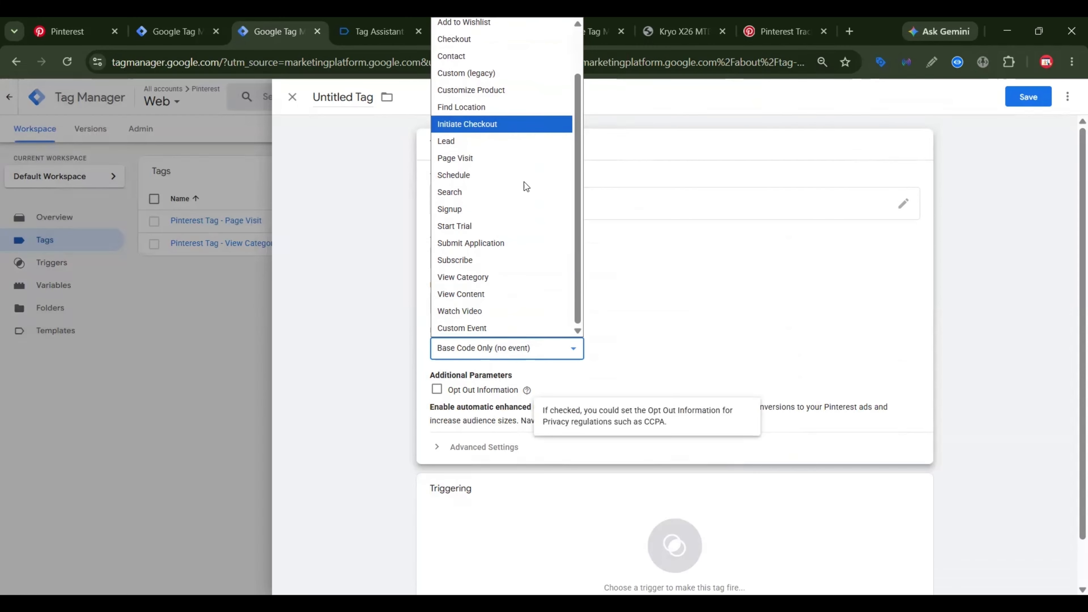
{"action": "left_click", "coordinate": [510, 296]}
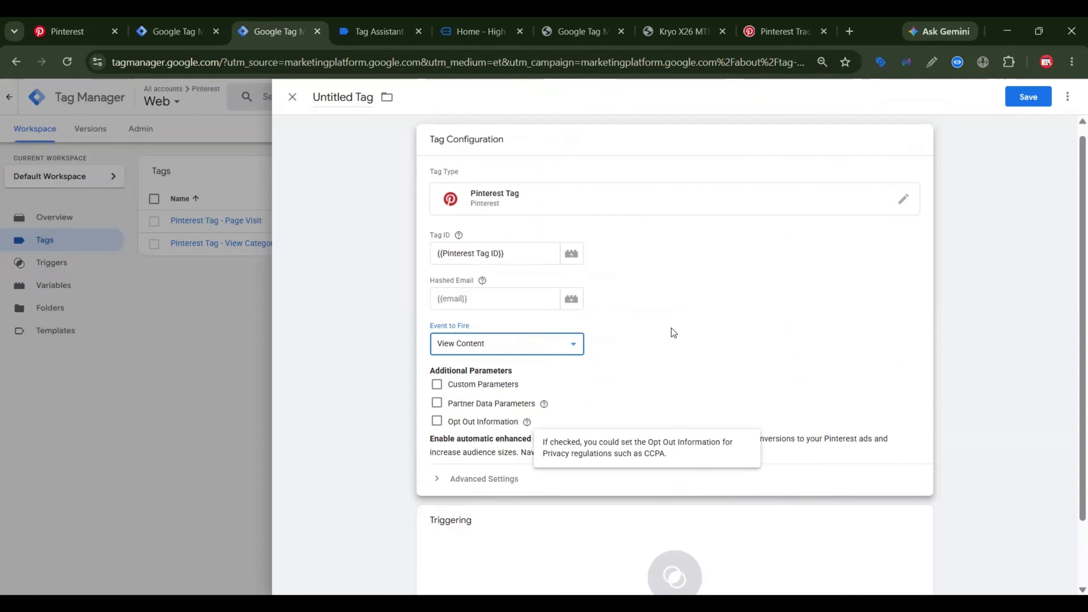
Enable Custom Parameters on the View Content tag and add eight empty parameter rows.
{"action": "scroll", "coordinate": [707, 308], "scroll_direction": "down", "scroll_amount": 2}
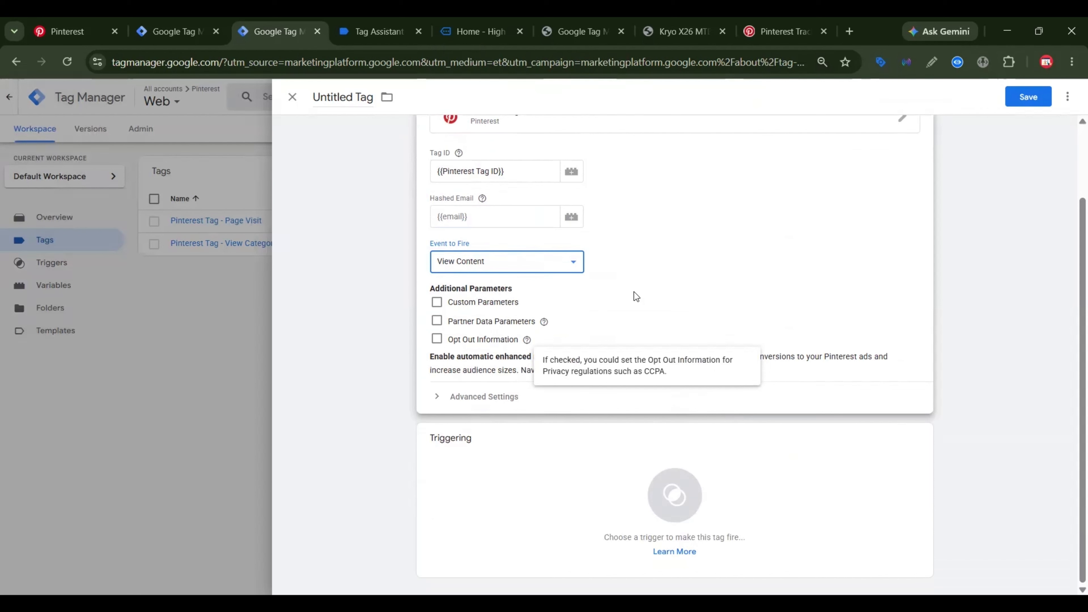
{"action": "left_click", "coordinate": [437, 302]}
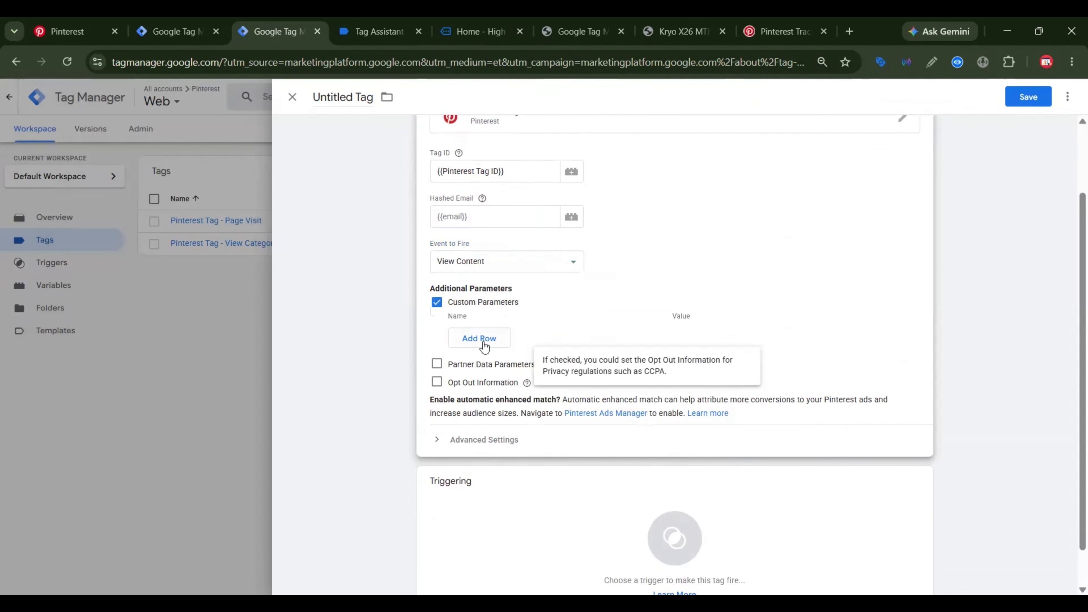
{"action": "left_click", "coordinate": [481, 364]}
{"action": "left_click", "coordinate": [481, 392]}
{"action": "left_click", "coordinate": [479, 419]}
{"action": "left_click", "coordinate": [479, 448]}
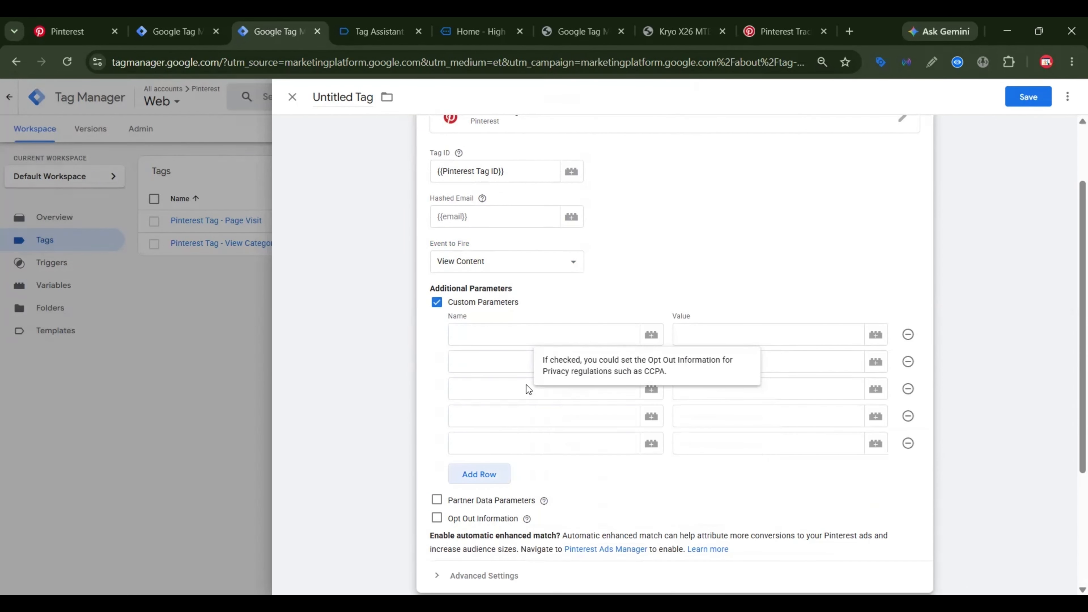
{"action": "scroll", "coordinate": [526, 385], "scroll_direction": "down", "scroll_amount": 3}
{"action": "left_click", "coordinate": [492, 322]}
{"action": "scroll", "coordinate": [439, 322], "scroll_direction": "down", "scroll_amount": 1}
Enable Partner Data Parameters and add an External Id row with the cJS - External ID variable as its value.
{"action": "left_click", "coordinate": [437, 321]}
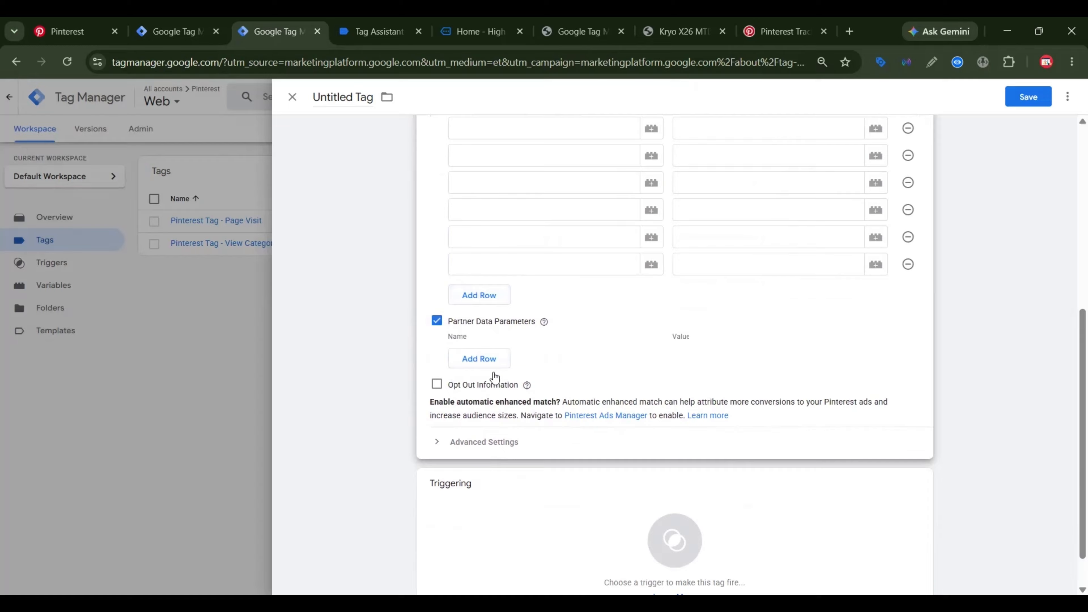
{"action": "left_click", "coordinate": [484, 360]}
{"action": "left_click", "coordinate": [843, 349]}
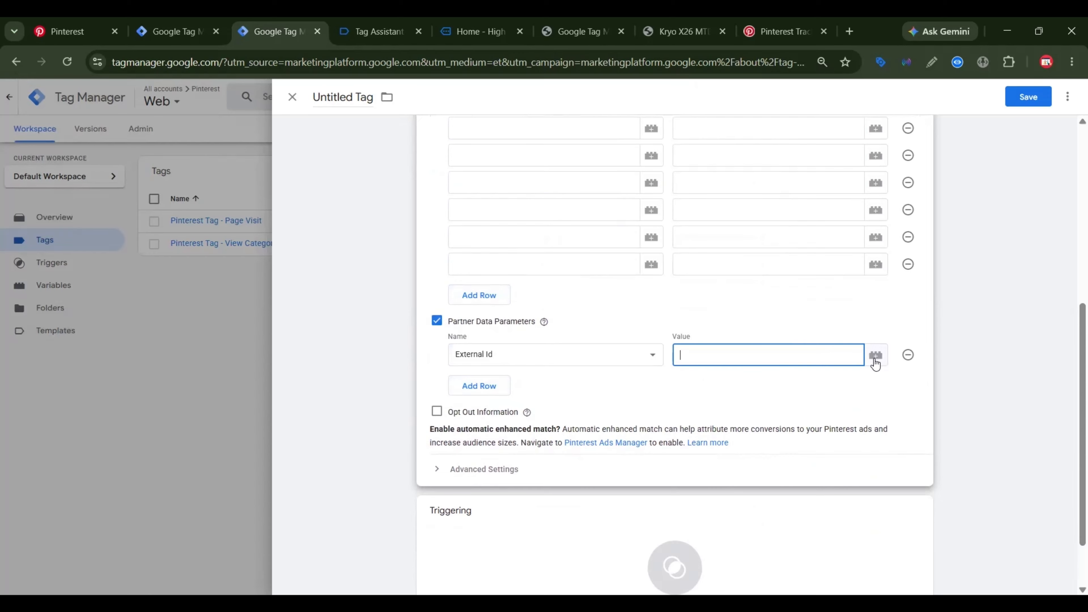
{"action": "left_click", "coordinate": [874, 356]}
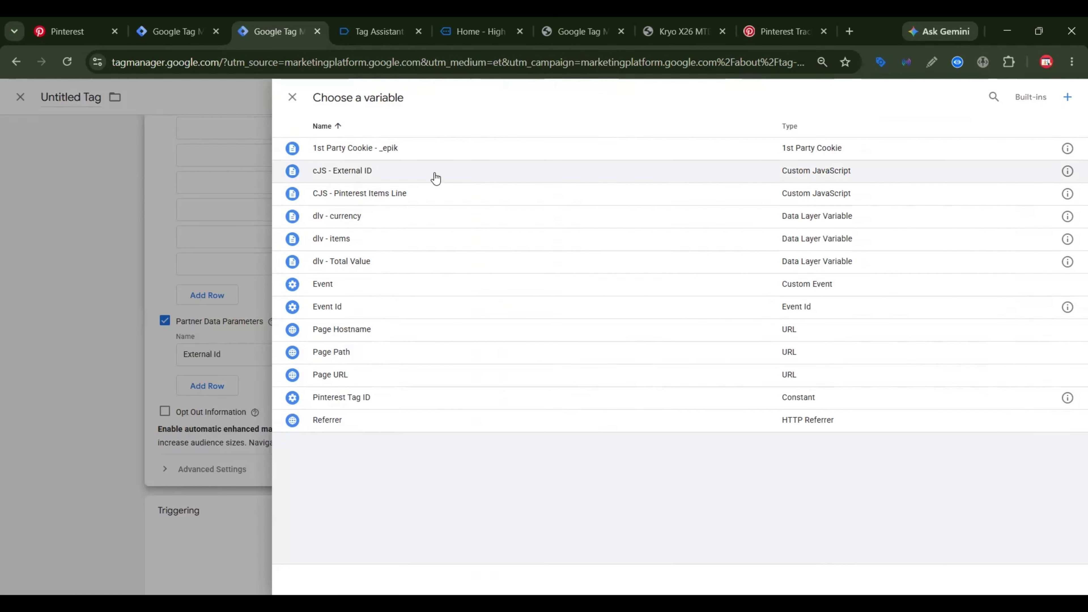
{"action": "left_click", "coordinate": [434, 173]}
Name the first custom parameter event_id and insert the 1st Party Cookie - _epik variable as its value.
{"action": "scroll", "coordinate": [686, 386], "scroll_direction": "up", "scroll_amount": 5}
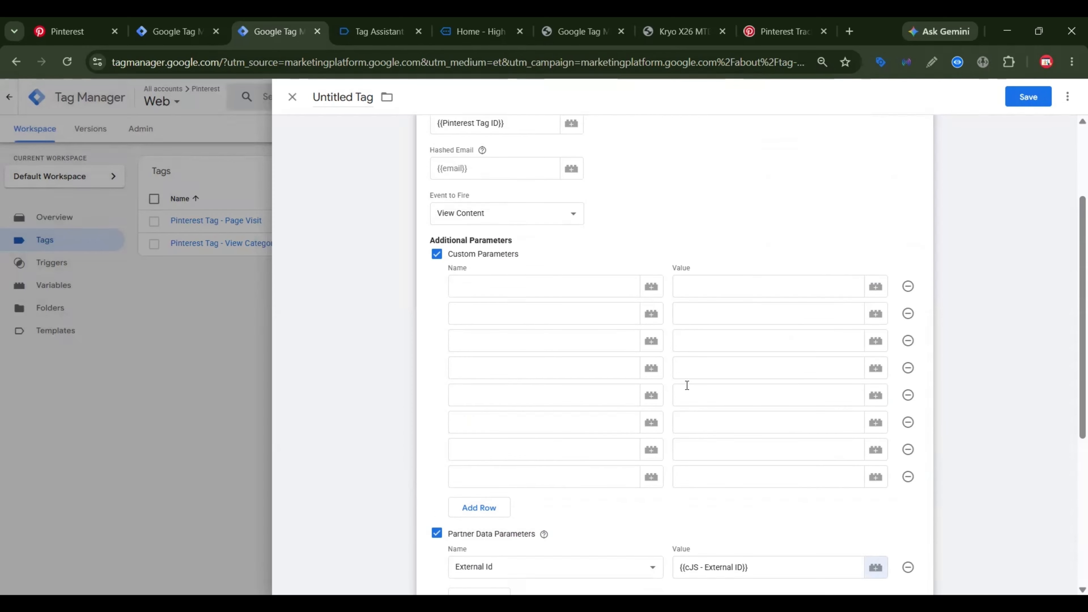
{"action": "left_click", "coordinate": [505, 287]}
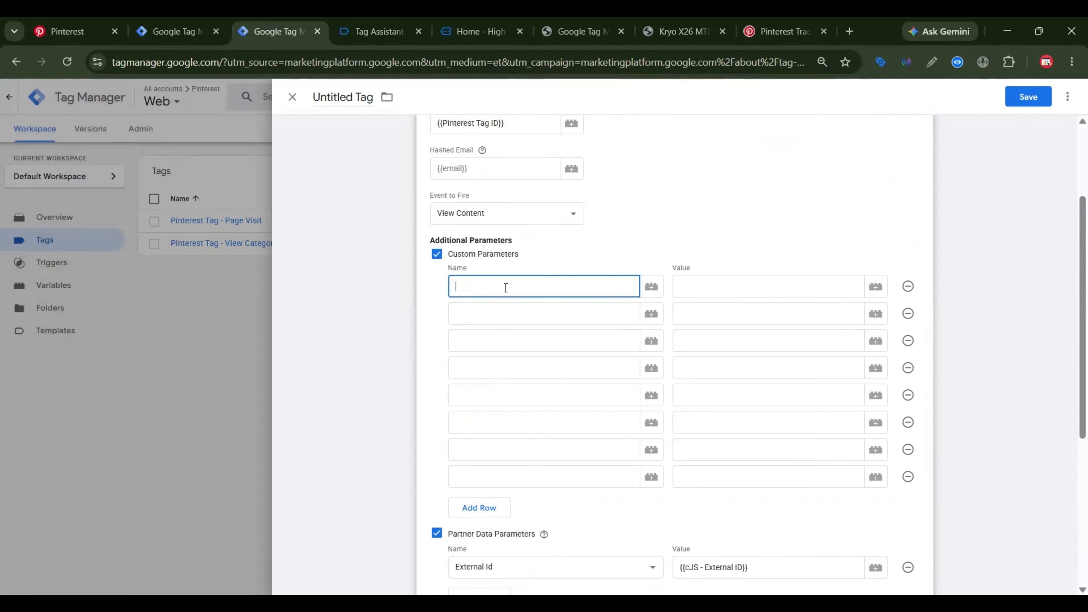
{"action": "type", "text": "event"}
{"action": "left_click", "coordinate": [722, 293]}
{"action": "left_click", "coordinate": [875, 286]}
{"action": "left_click", "coordinate": [428, 148]}
Move the {{1st Party Cookie - _epik}} value to the second custom parameter row and name that parameter click_id.
{"action": "left_click_drag", "start_coordinate": [792, 287], "coordinate": [672, 283]}
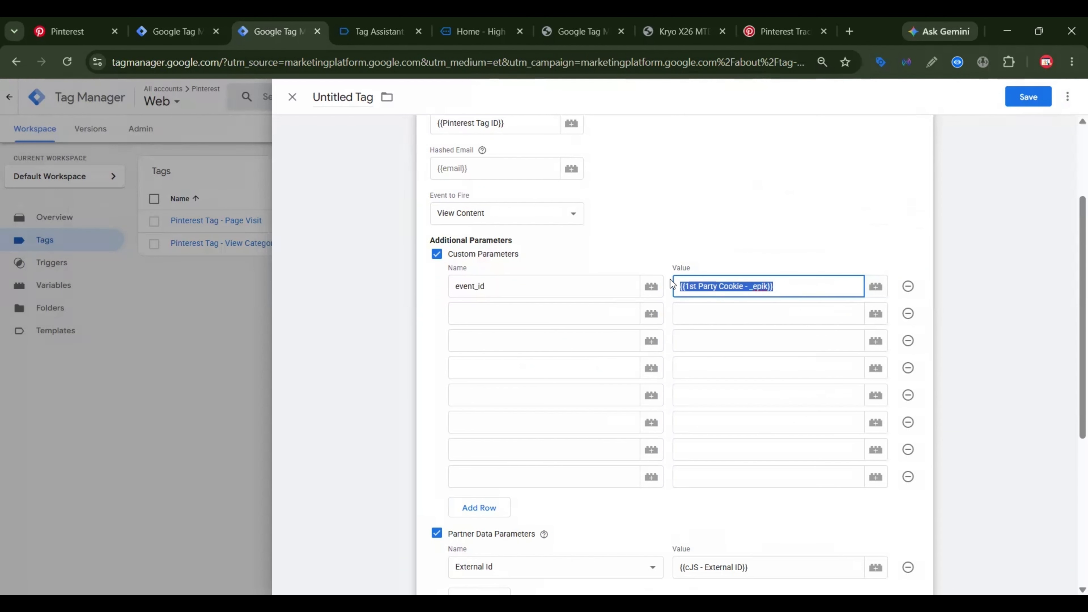
{"action": "key", "text": "ctrl+x"}
{"action": "left_click", "coordinate": [681, 313]}
{"action": "key", "text": "ctrl+v"}
{"action": "left_click", "coordinate": [540, 309]}
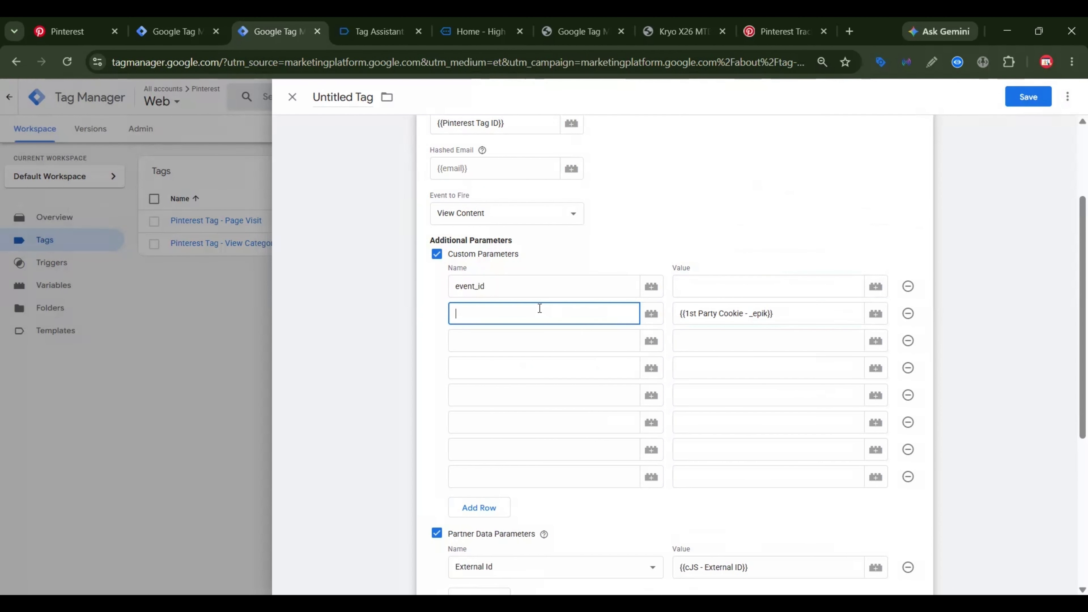
{"action": "type", "text": "click_id"}
Set the value of the event_id parameter to the Event Id variable.
{"action": "left_click", "coordinate": [700, 286]}
{"action": "left_click", "coordinate": [876, 286]}
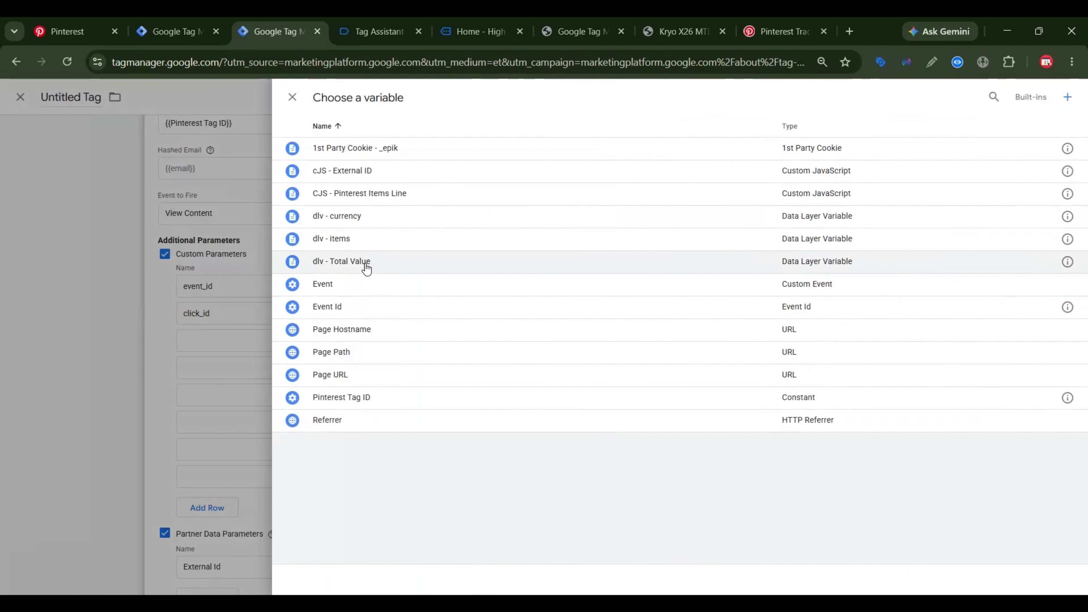
{"action": "left_click", "coordinate": [352, 306]}
Copy the parameter name currency from the Notion guide's View Content table and enter it as the third custom parameter's name in Tag Manager.
{"action": "left_click", "coordinate": [535, 341]}
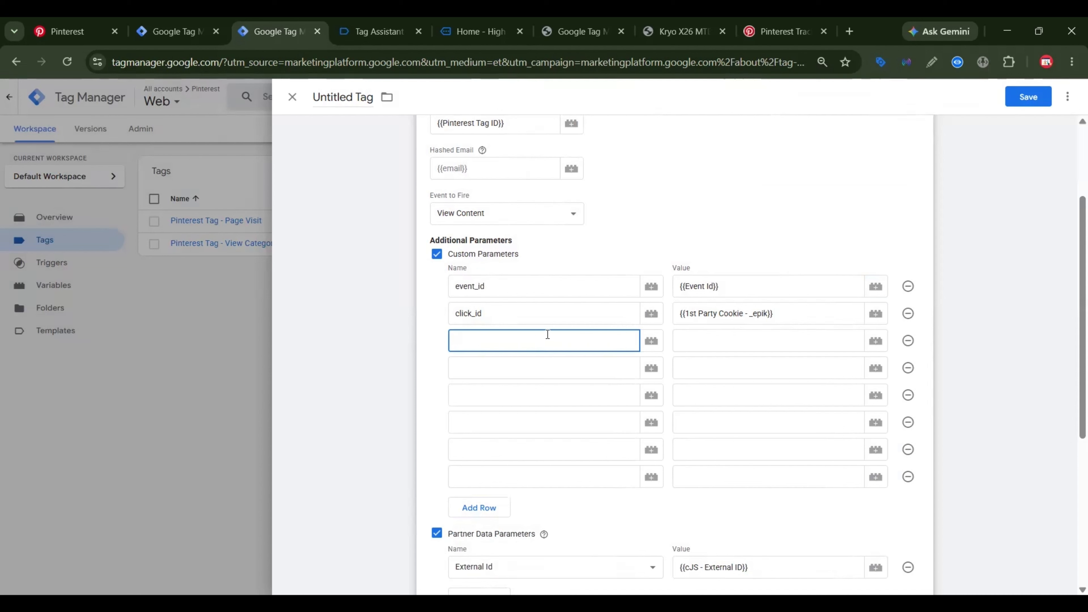
{"action": "type", "text": "cu"}
{"action": "key", "text": "ctrl+a"}
{"action": "key", "text": "BackSpace"}
{"action": "left_click", "coordinate": [779, 25]}
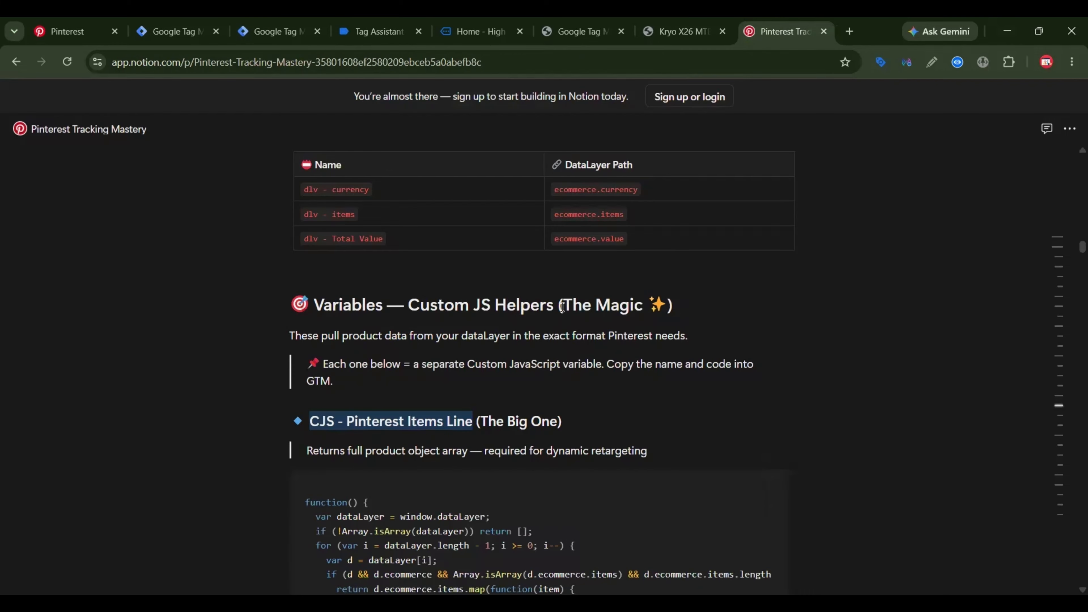
{"action": "scroll", "coordinate": [563, 306], "scroll_direction": "down", "scroll_amount": 15}
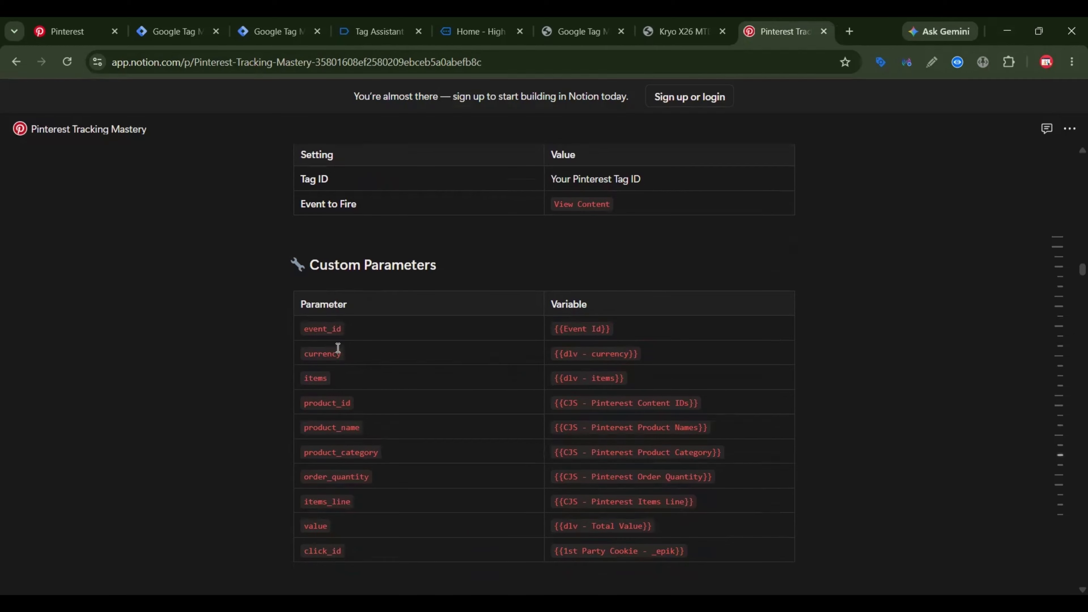
{"action": "double_click", "coordinate": [322, 353]}
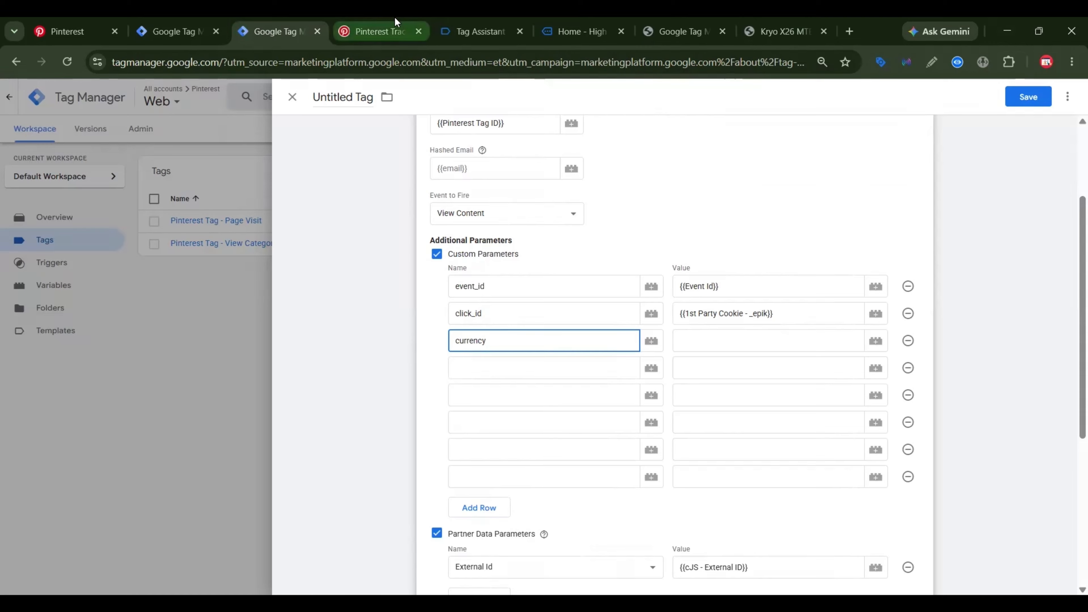
Copy the parameter names items and product_id from the Notion guide into the fourth and fifth custom parameter rows in Tag Manager.
{"action": "left_click", "coordinate": [393, 30]}
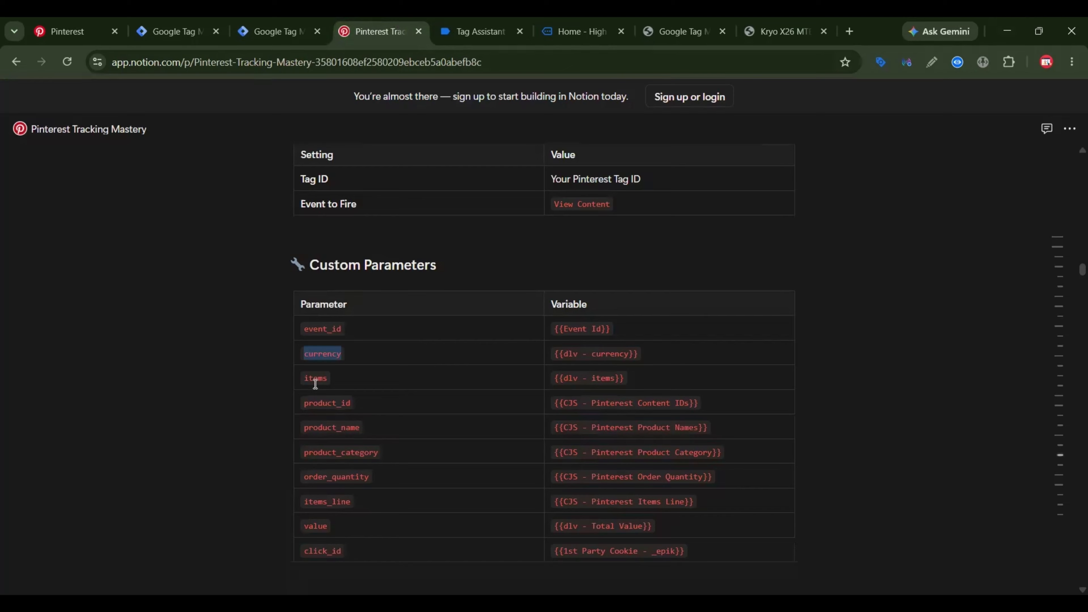
{"action": "double_click", "coordinate": [315, 378]}
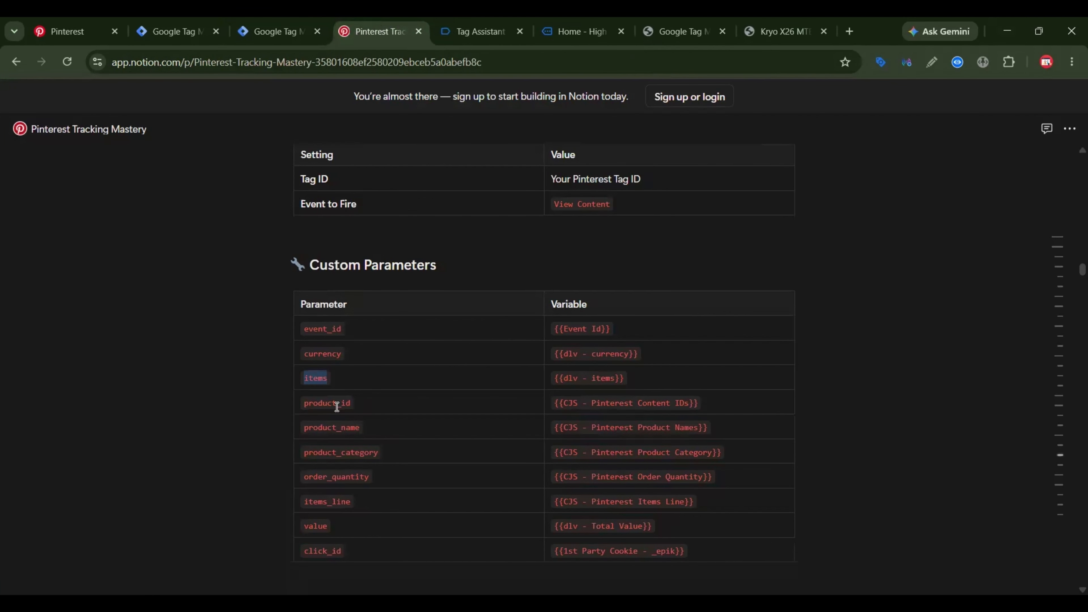
{"action": "double_click", "coordinate": [337, 403]}
{"action": "left_click", "coordinate": [299, 29]}
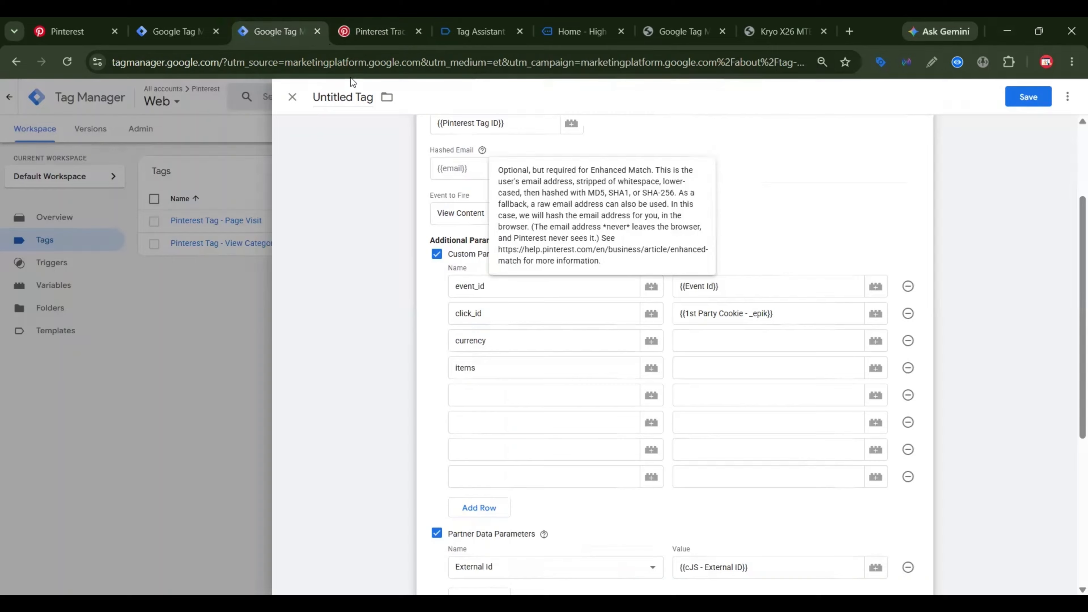
{"action": "left_click", "coordinate": [480, 390]}
{"action": "key", "text": "ctrl+v"}
Copy the names product_name and product_category from the Notion guide into the sixth and seventh custom parameter rows of the tag.
{"action": "left_click", "coordinate": [373, 32]}
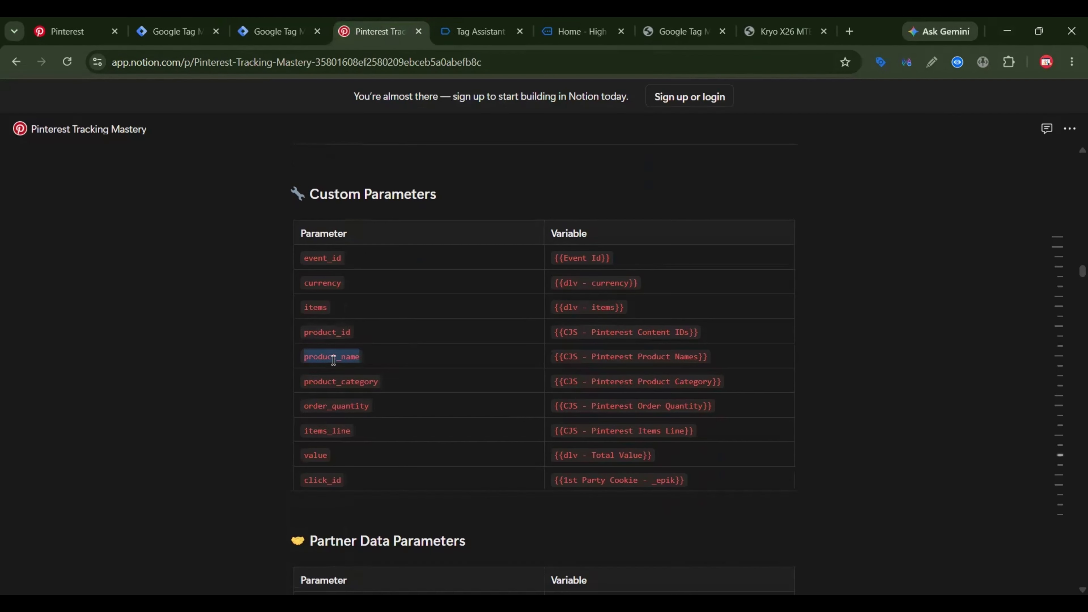
{"action": "left_click", "coordinate": [279, 32]}
{"action": "left_click", "coordinate": [372, 31]}
{"action": "double_click", "coordinate": [360, 381]}
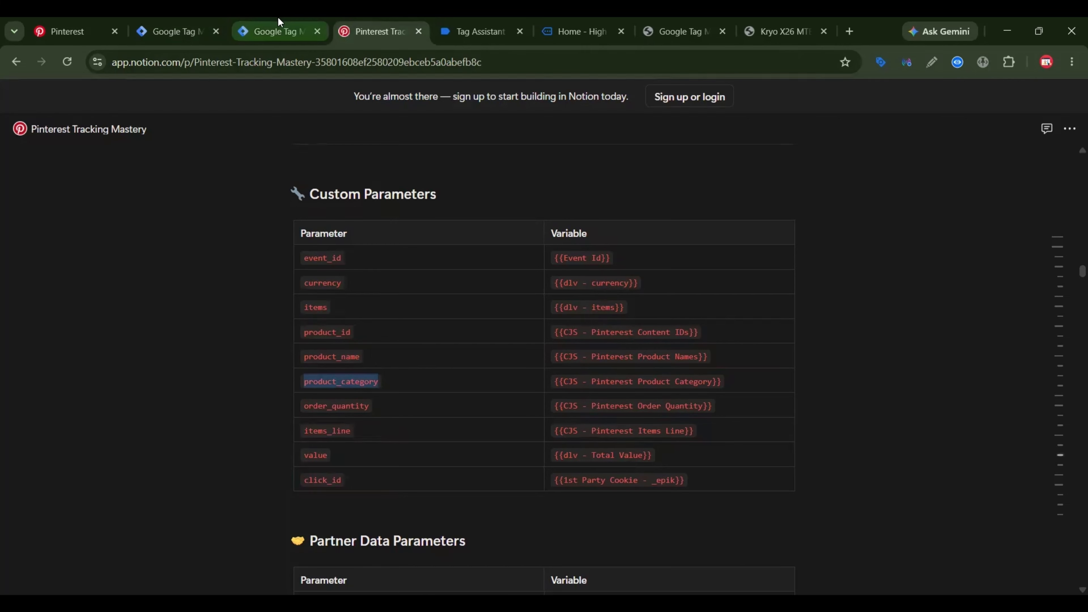
{"action": "left_click", "coordinate": [278, 27]}
Copy the parameter name order_quantity from the Notion guide and enter it as the eighth custom parameter's name.
{"action": "left_click", "coordinate": [373, 31]}
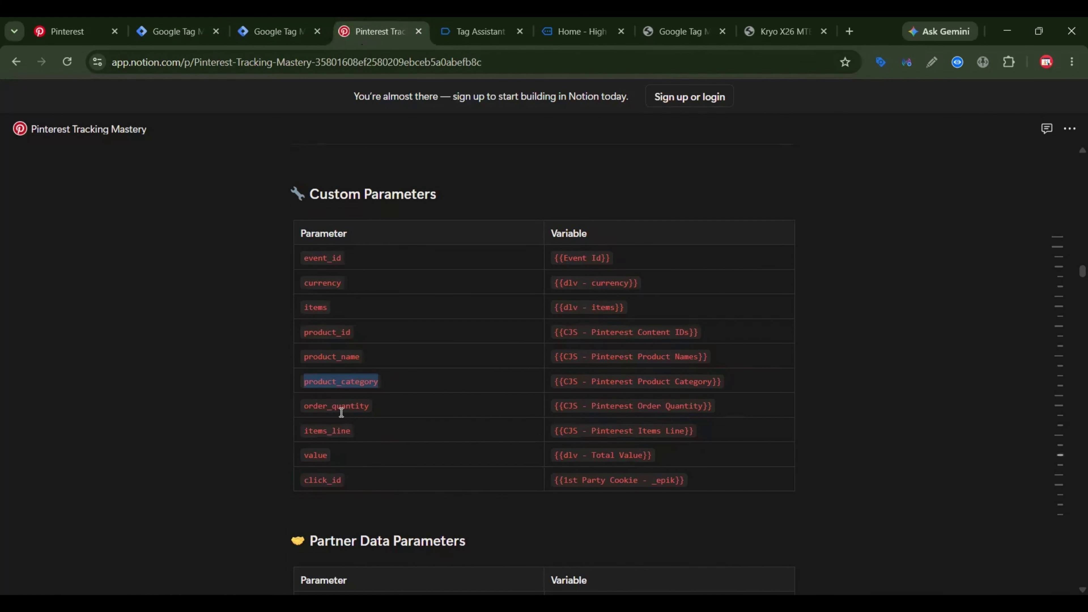
{"action": "double_click", "coordinate": [342, 409]}
{"action": "left_click", "coordinate": [278, 31]}
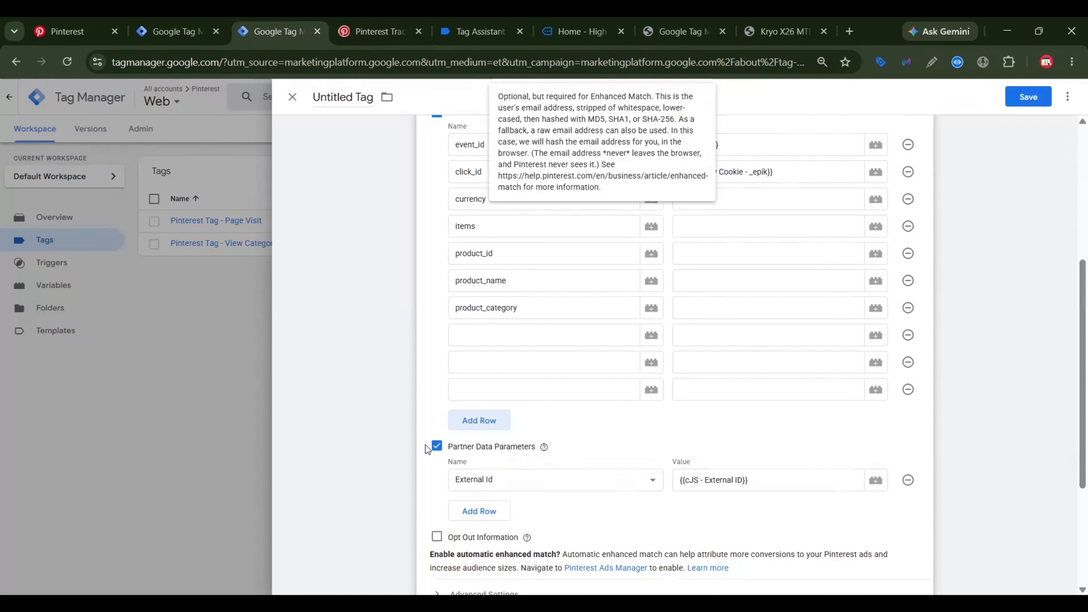
{"action": "left_click", "coordinate": [504, 334]}
{"action": "key", "text": "ctrl+v"}
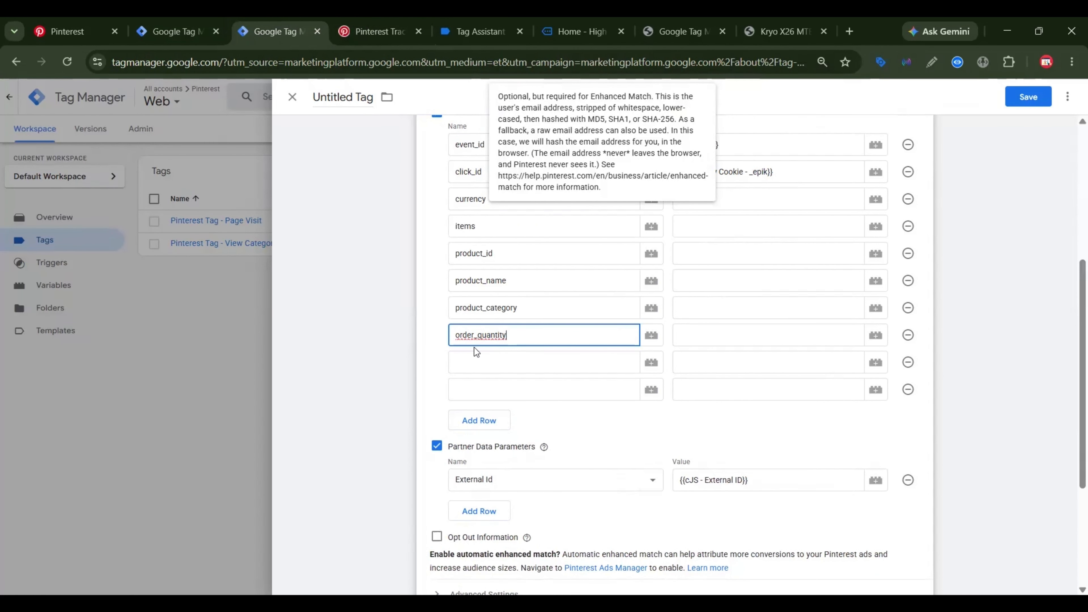
Copy the names items_line and value from the Notion guide into the last two custom parameter rows of the tag.
{"action": "key", "text": "ctrl+Tab"}
{"action": "double_click", "coordinate": [333, 430]}
{"action": "double_click", "coordinate": [333, 430]}
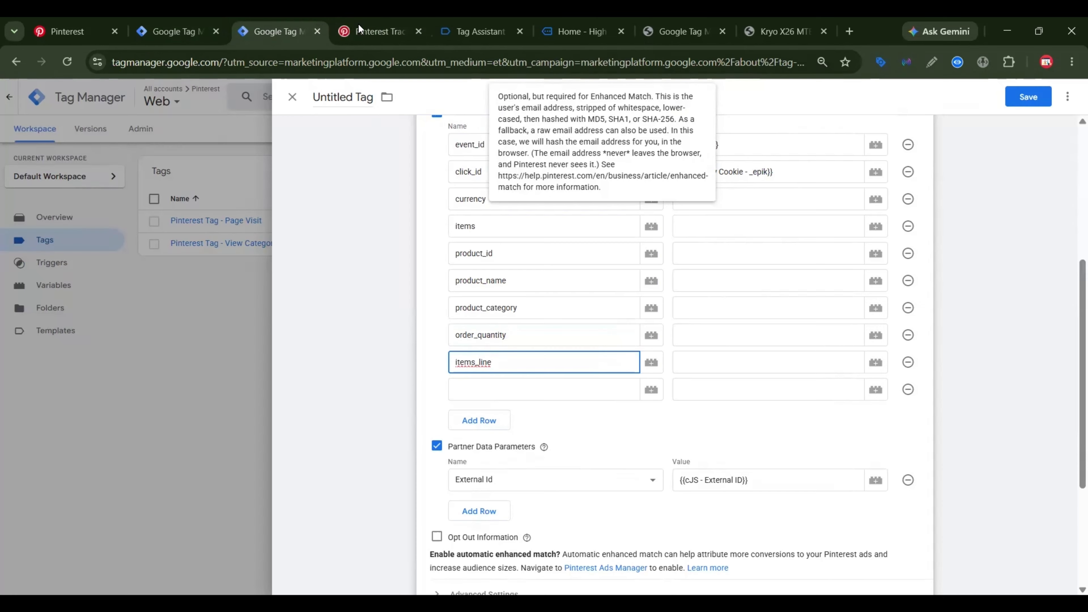
{"action": "left_click", "coordinate": [359, 25]}
{"action": "scroll", "coordinate": [343, 377], "scroll_direction": "down", "scroll_amount": 2}
{"action": "double_click", "coordinate": [314, 383]}
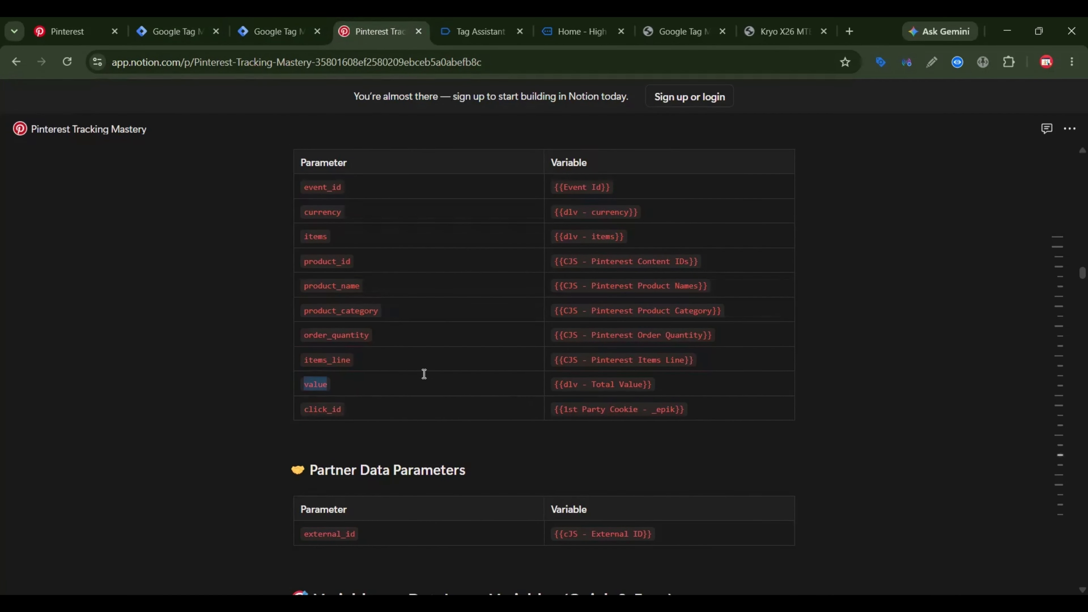
{"action": "left_click", "coordinate": [276, 27]}
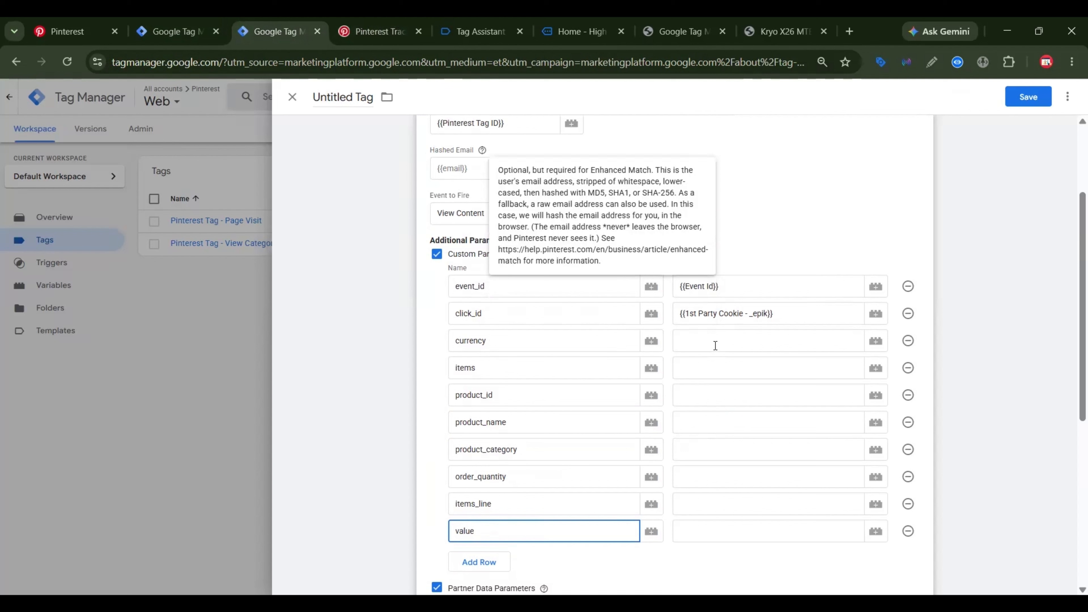
Assign the dlv - currency variable to the currency parameter and the dlv - items variable to the items parameter.
{"action": "left_click", "coordinate": [715, 346]}
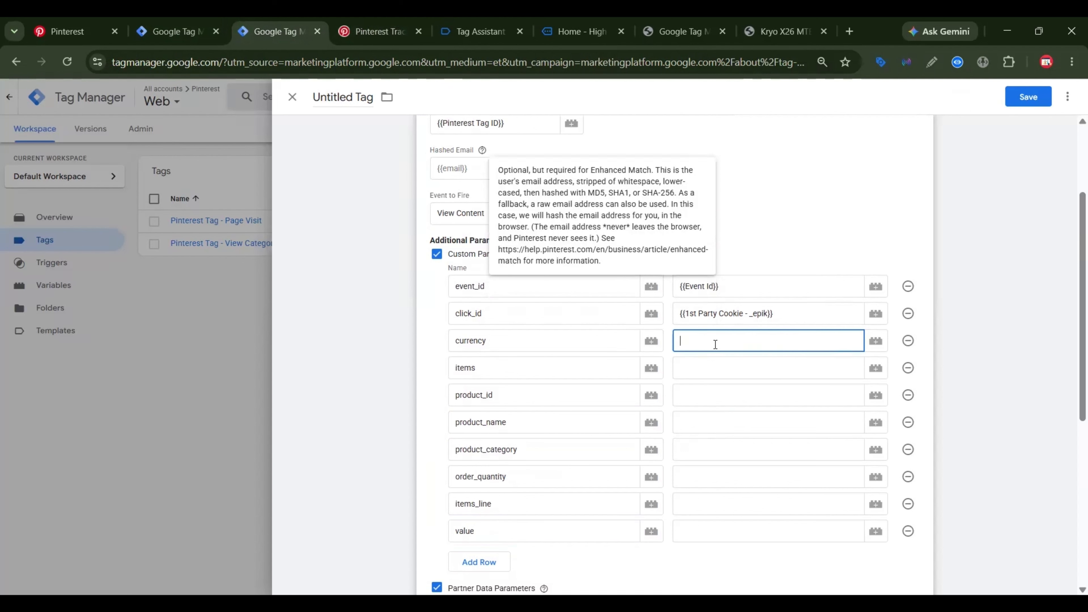
{"action": "left_click", "coordinate": [881, 345]}
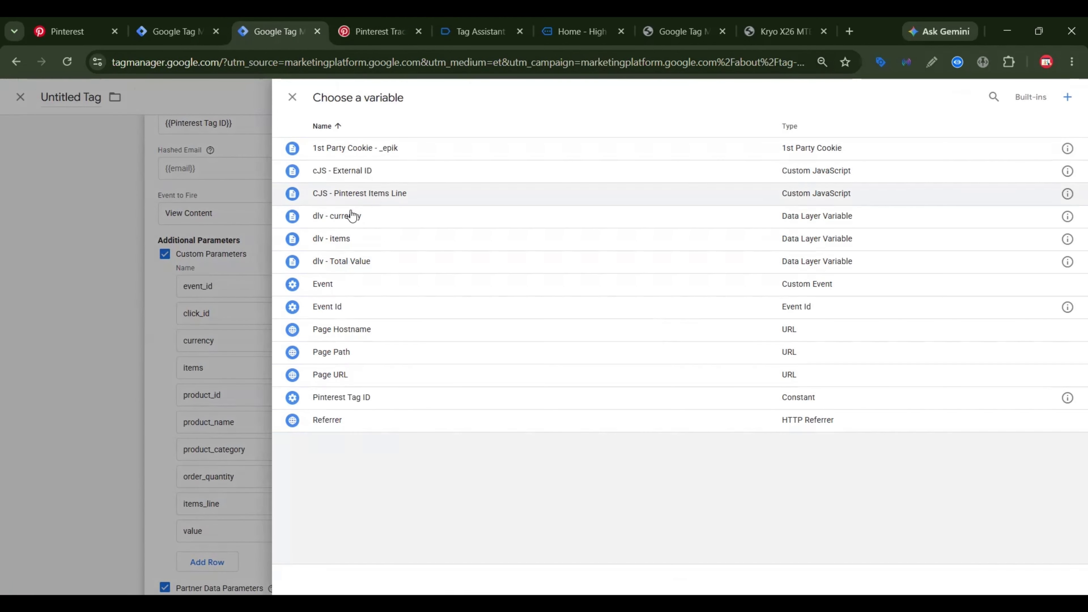
{"action": "left_click", "coordinate": [347, 215]}
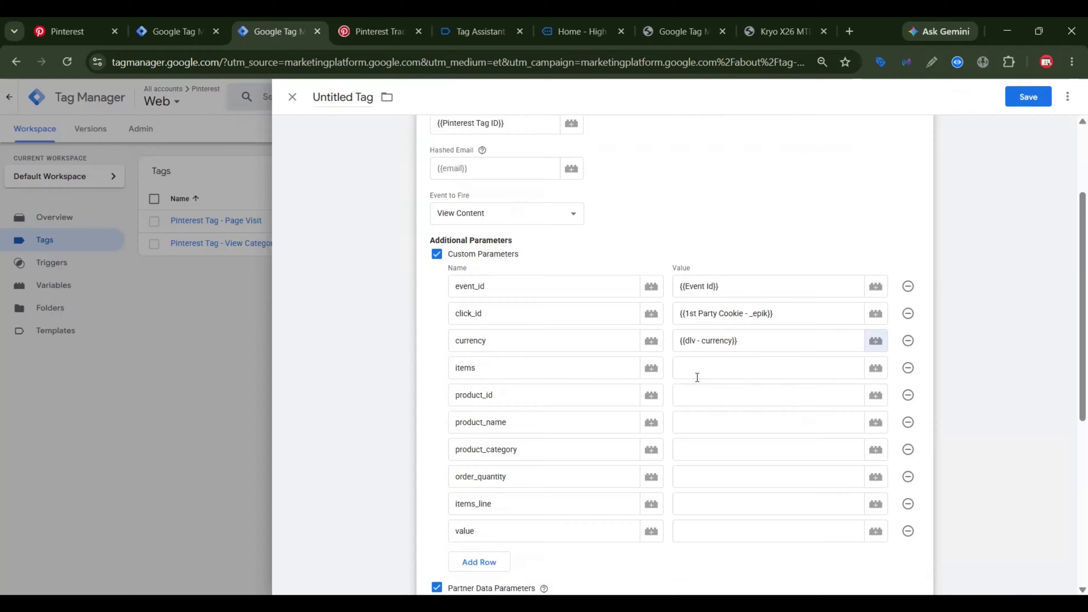
{"action": "left_click", "coordinate": [697, 378]}
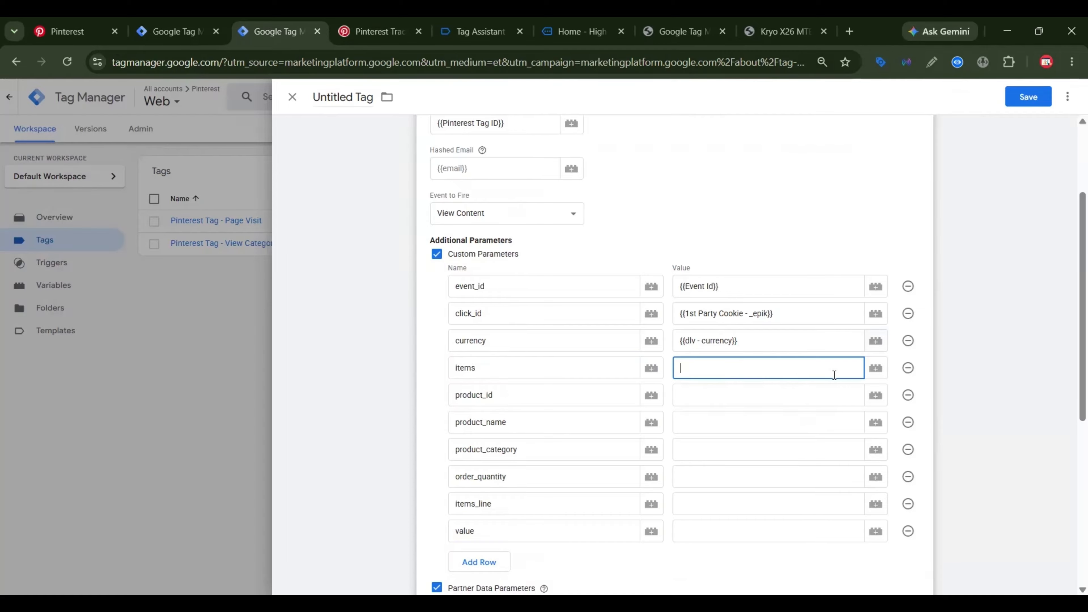
{"action": "left_click", "coordinate": [875, 367]}
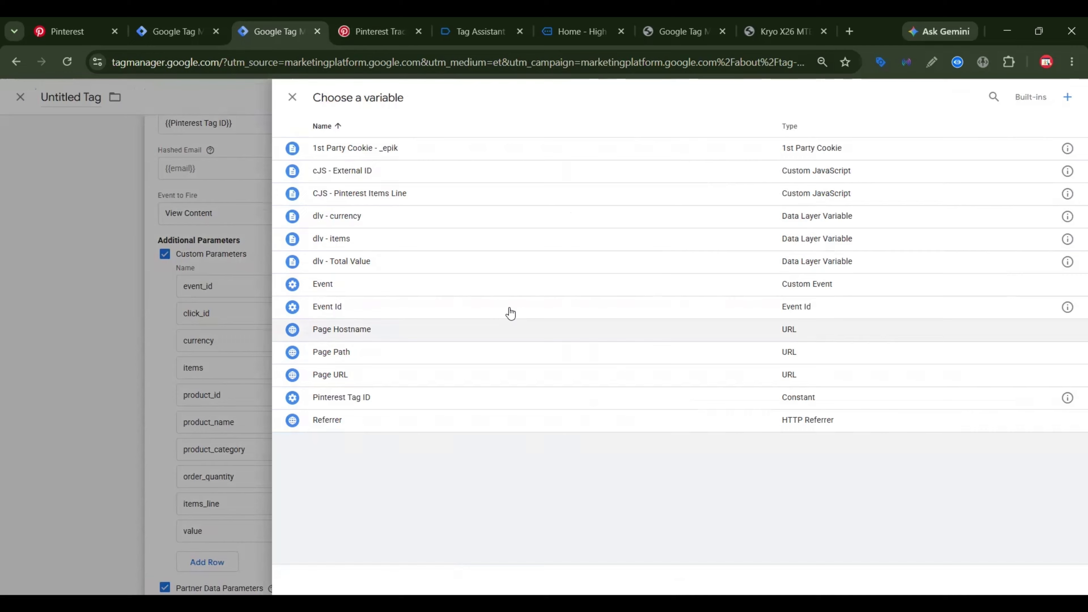
{"action": "left_click", "coordinate": [360, 239]}
Assign the CJS - Pinterest Items Line variable to items_line and the dlv - Total Value variable to value.
{"action": "scroll", "coordinate": [573, 267], "scroll_direction": "down", "scroll_amount": 3}
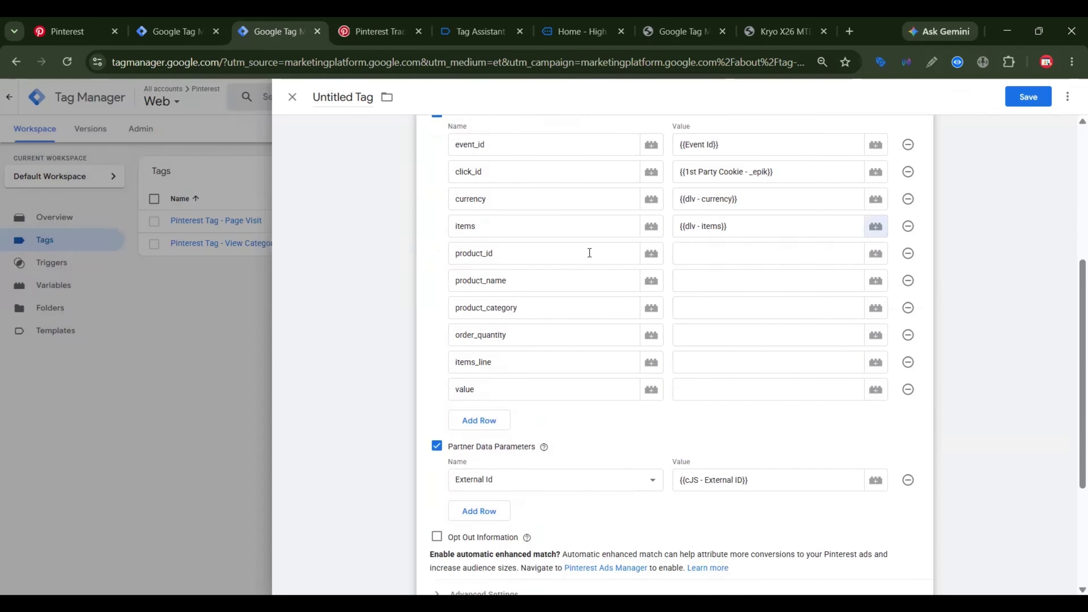
{"action": "left_click", "coordinate": [801, 361]}
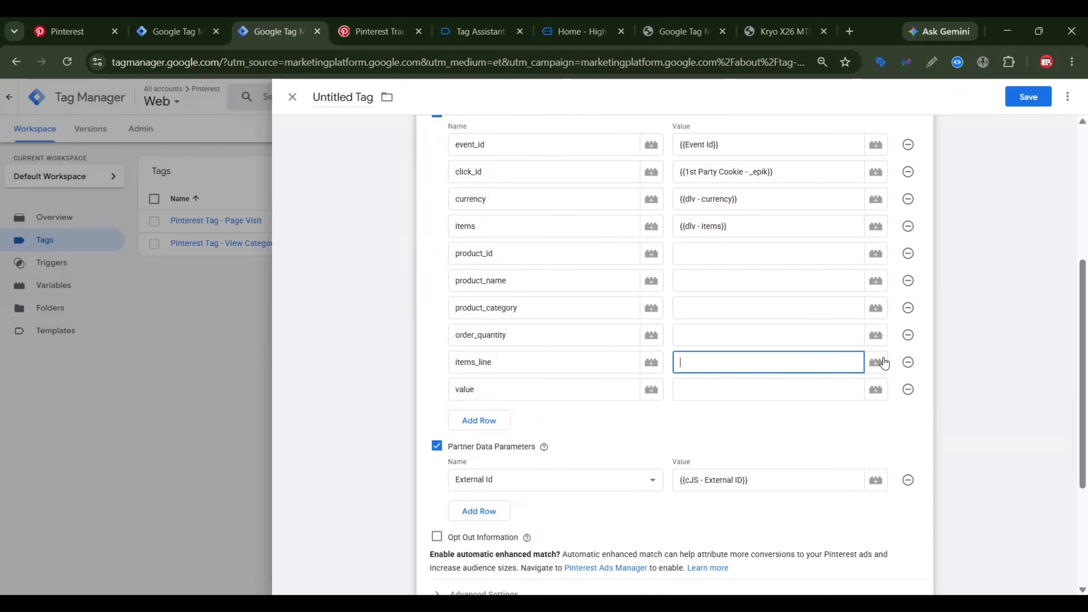
{"action": "left_click", "coordinate": [876, 362]}
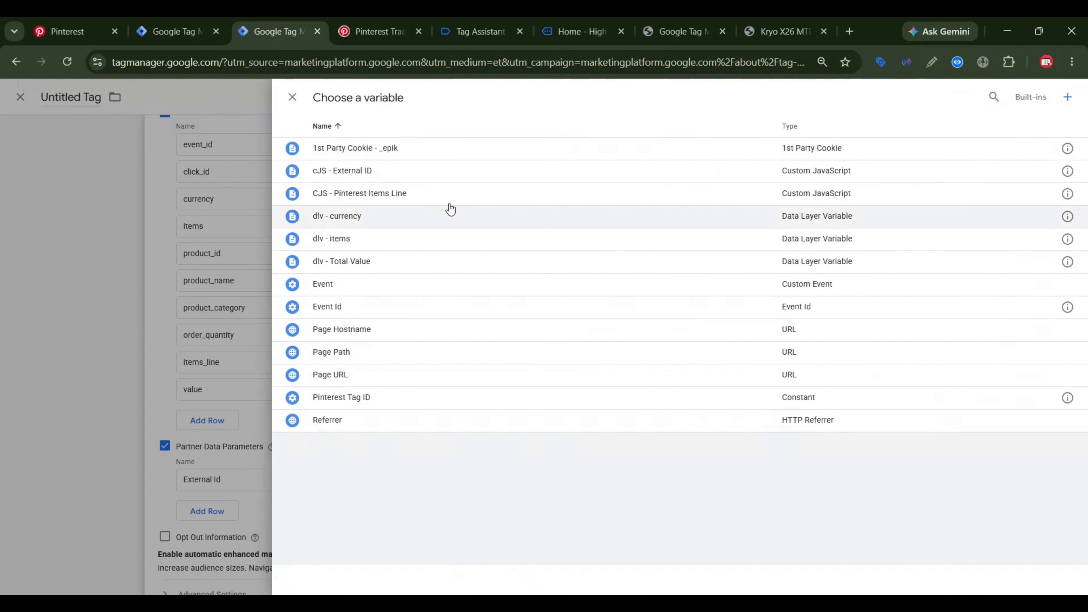
{"action": "left_click", "coordinate": [449, 193]}
{"action": "left_click", "coordinate": [702, 391]}
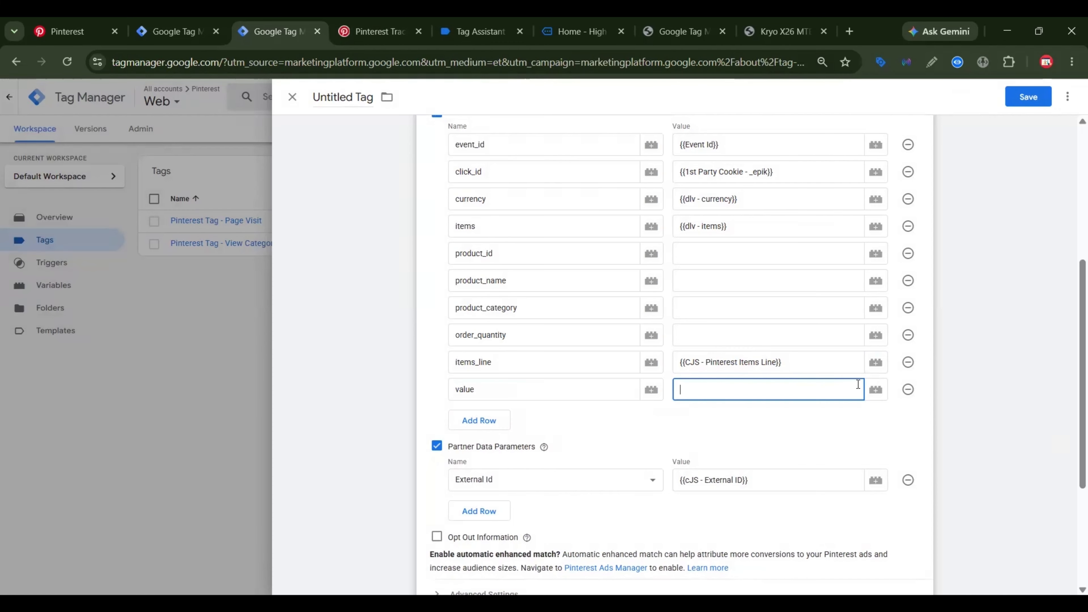
{"action": "left_click", "coordinate": [873, 390]}
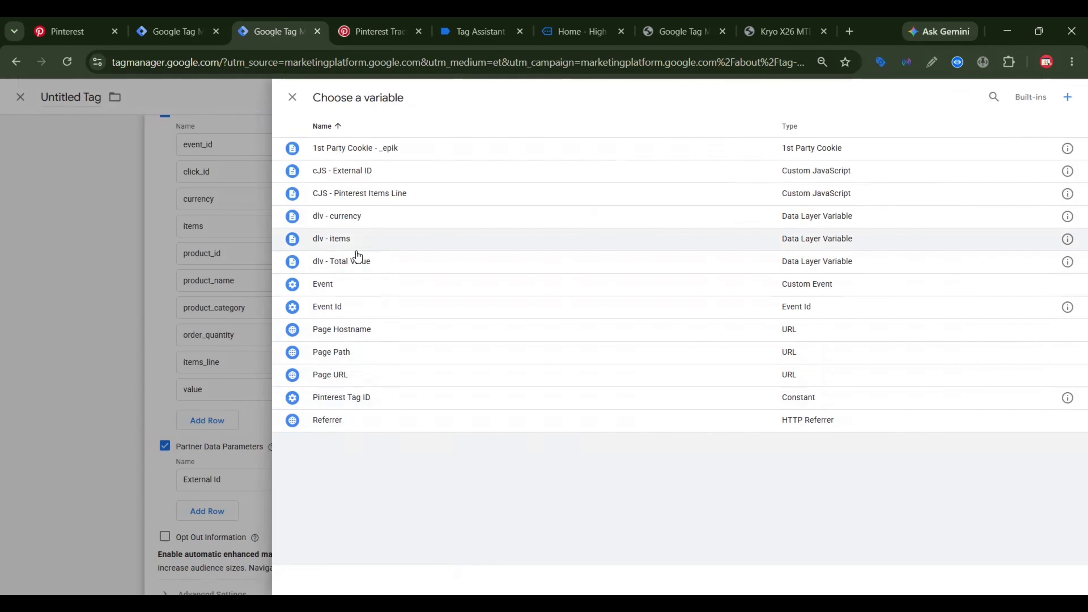
{"action": "left_click", "coordinate": [373, 256]}
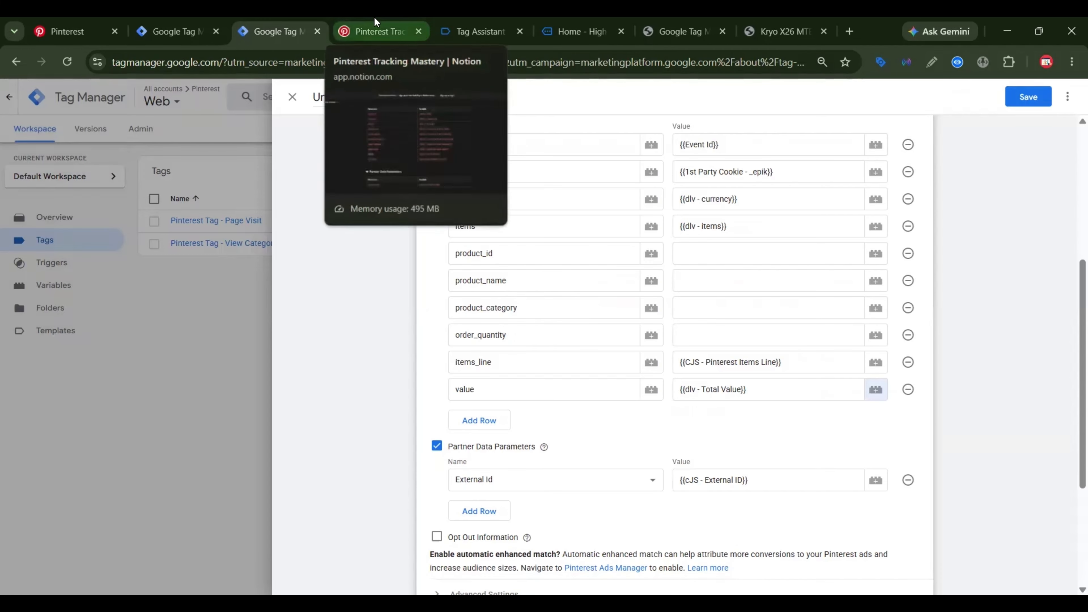
Switch to the Notion guide and copy the JavaScript code of the CJS - Pinterest Content IDs helper.
{"action": "left_click", "coordinate": [374, 27]}
{"action": "scroll", "coordinate": [558, 327], "scroll_direction": "down", "scroll_amount": 15}
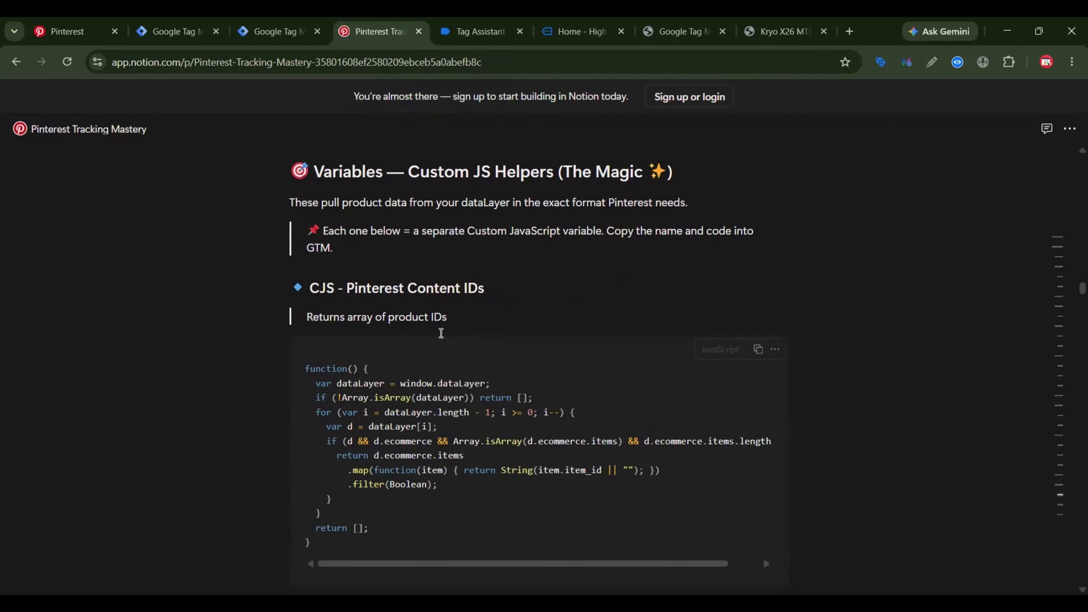
{"action": "scroll", "coordinate": [563, 368], "scroll_direction": "up", "scroll_amount": 2}
{"action": "left_click", "coordinate": [757, 420]}
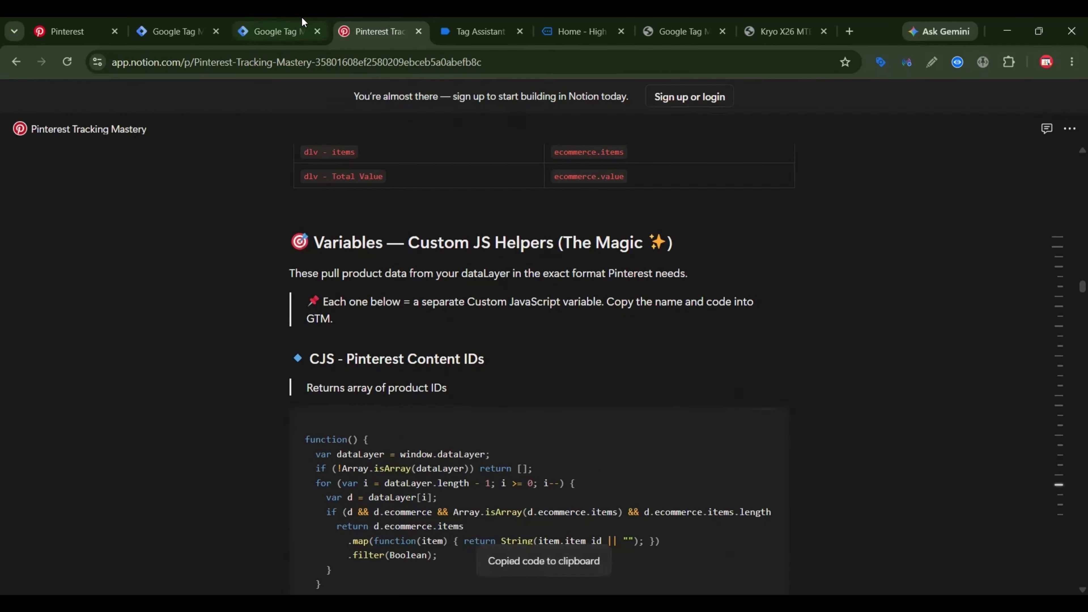
In Tag Manager, create a new Custom JavaScript variable for the product_id value and insert the copied Content IDs code.
{"action": "left_click", "coordinate": [274, 31]}
{"action": "left_click", "coordinate": [751, 258]}
{"action": "left_click", "coordinate": [875, 254]}
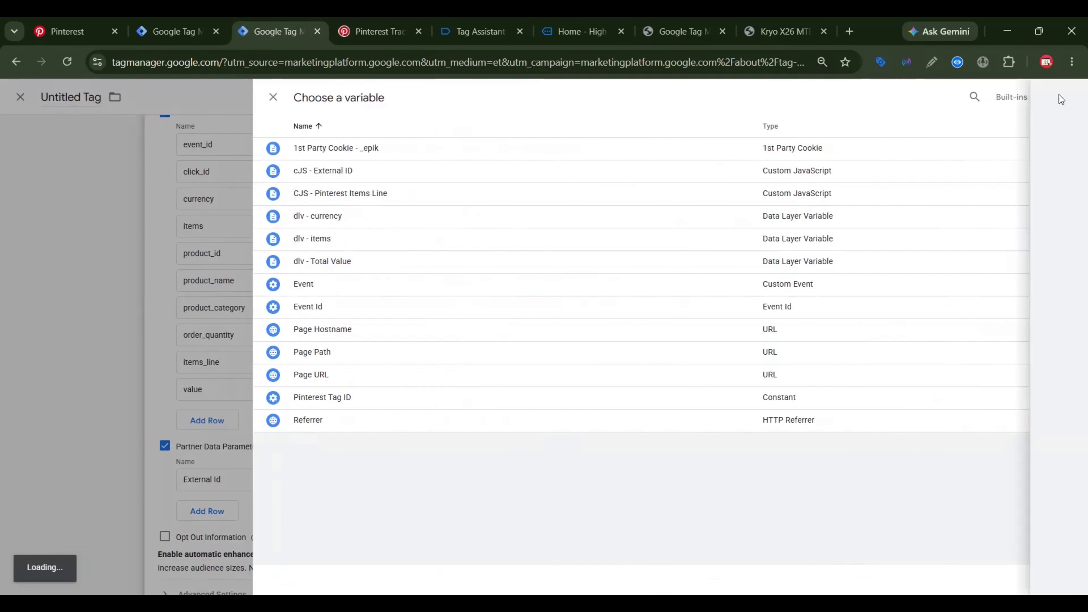
{"action": "left_click", "coordinate": [1060, 99]}
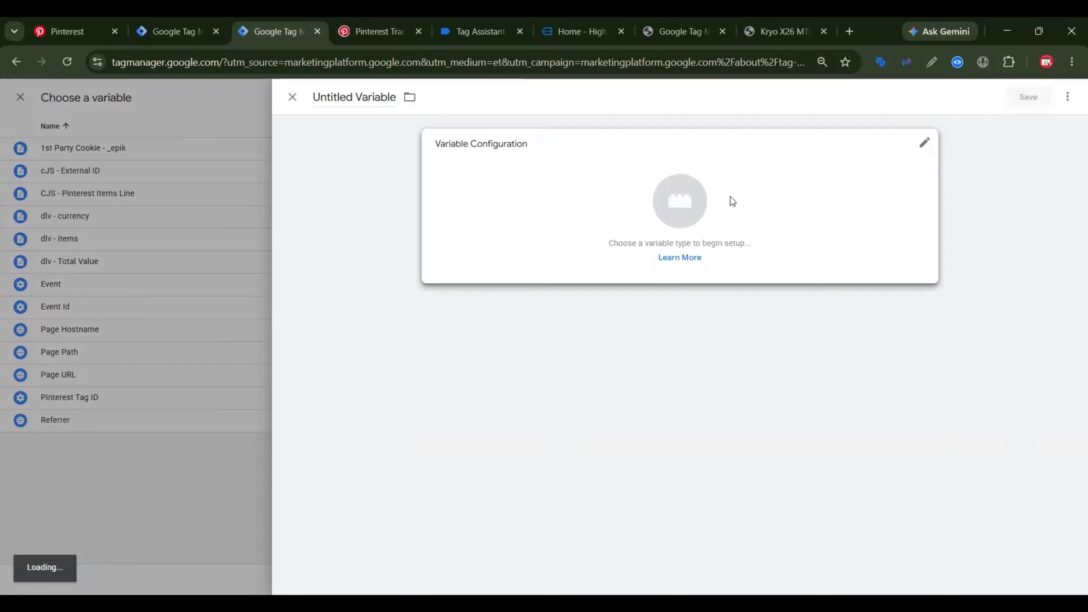
{"action": "left_click", "coordinate": [731, 198]}
{"action": "left_click", "coordinate": [805, 396]}
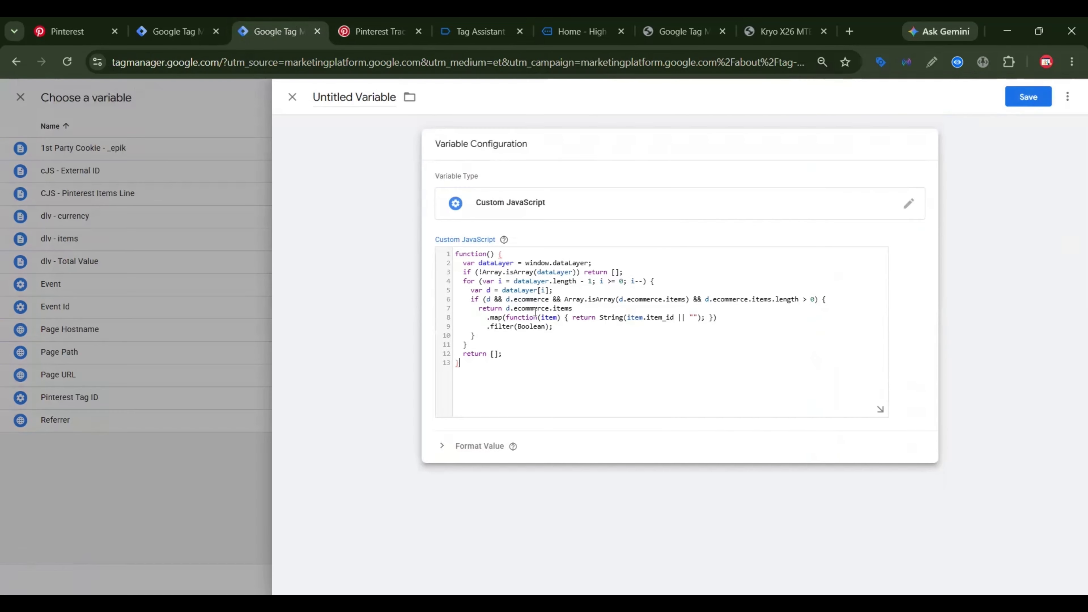
Name the new variable CJS - Pinterest Content IDs using the Notion guide's heading, and save it as the product_id value.
{"action": "left_click", "coordinate": [347, 30]}
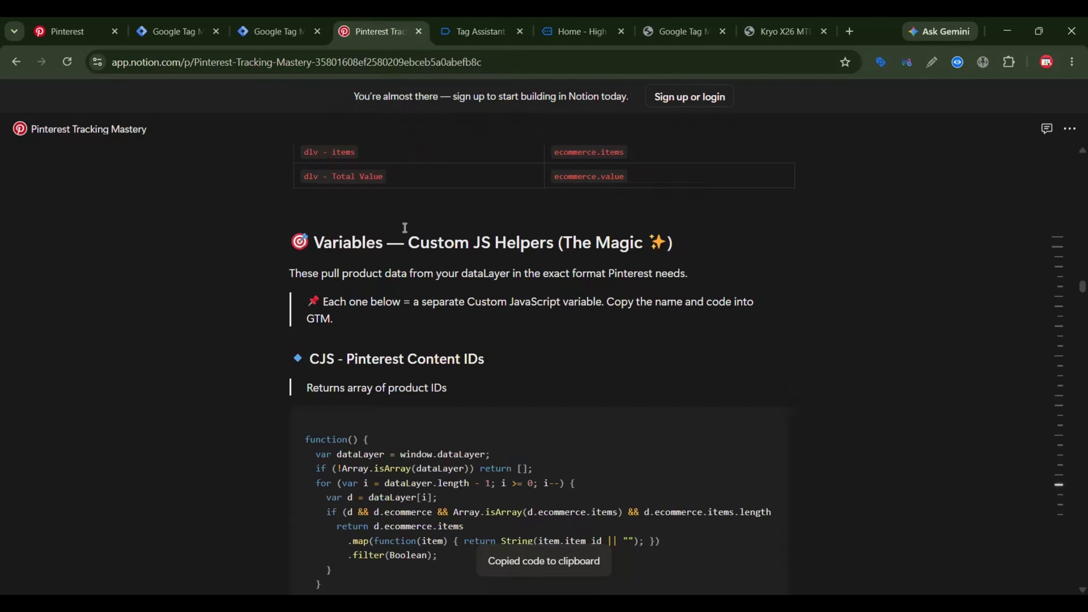
{"action": "triple_click", "coordinate": [318, 366]}
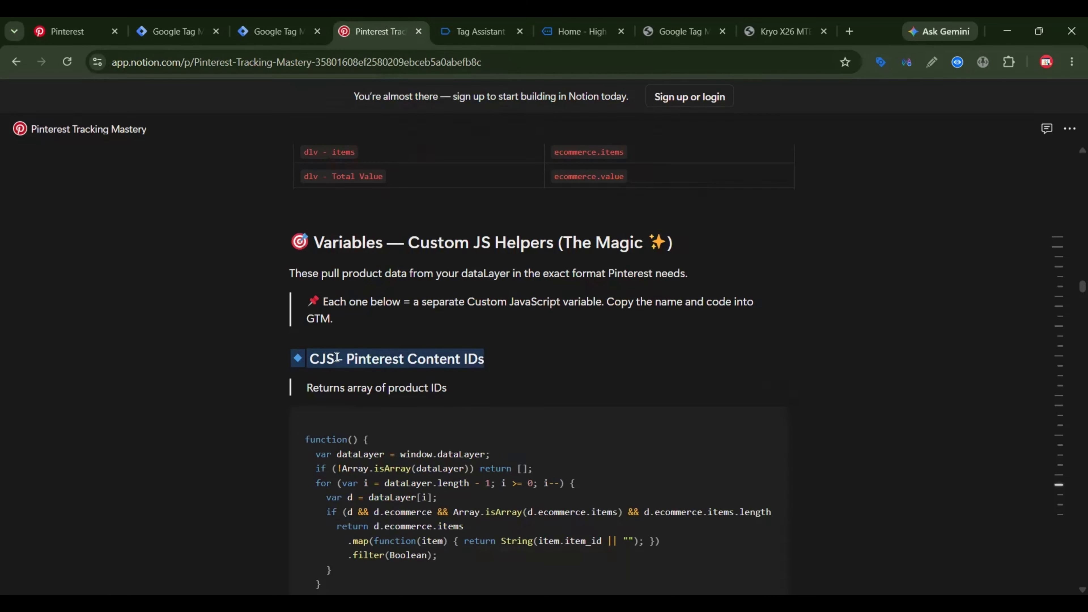
{"action": "left_click", "coordinate": [312, 361]}
{"action": "left_click_drag", "start_coordinate": [311, 361], "coordinate": [491, 360]}
{"action": "key", "text": "ctrl+c"}
{"action": "left_click", "coordinate": [279, 31]}
{"action": "left_click", "coordinate": [344, 96]}
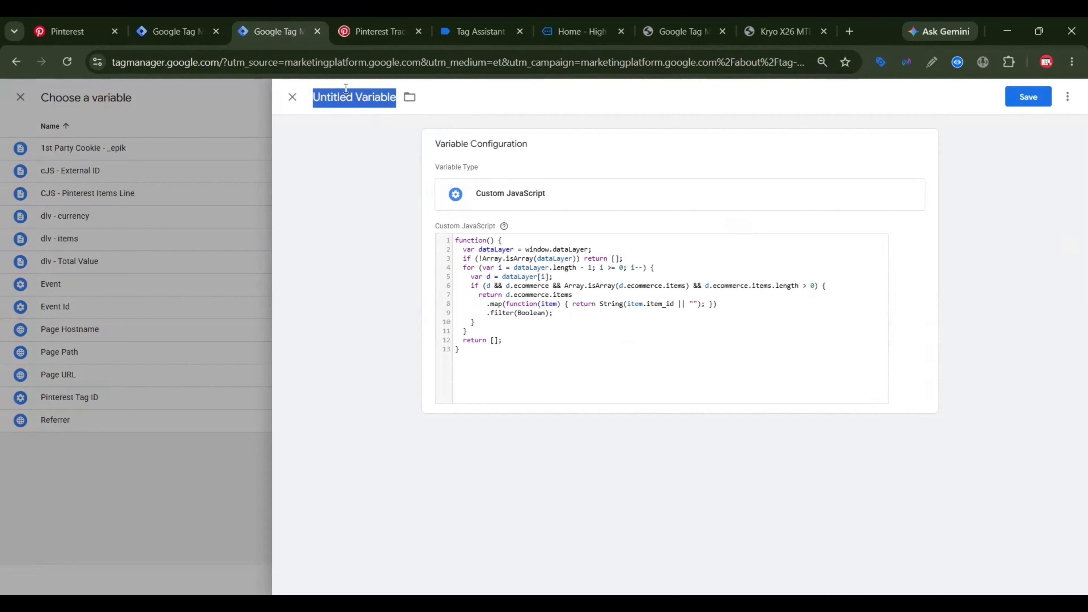
{"action": "key", "text": "ctrl+v"}
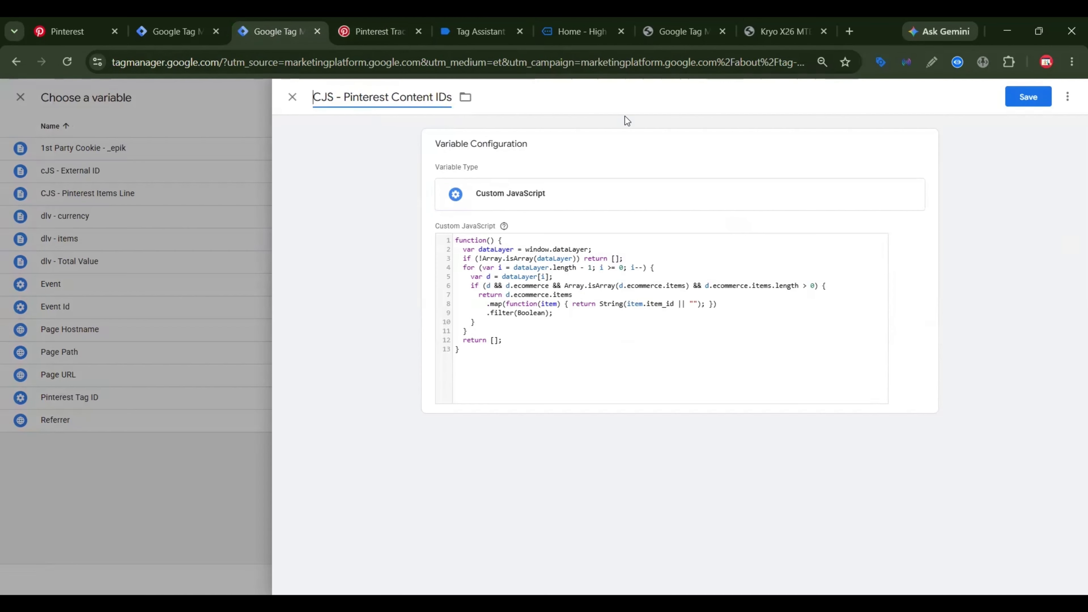
{"action": "left_click", "coordinate": [1026, 106]}
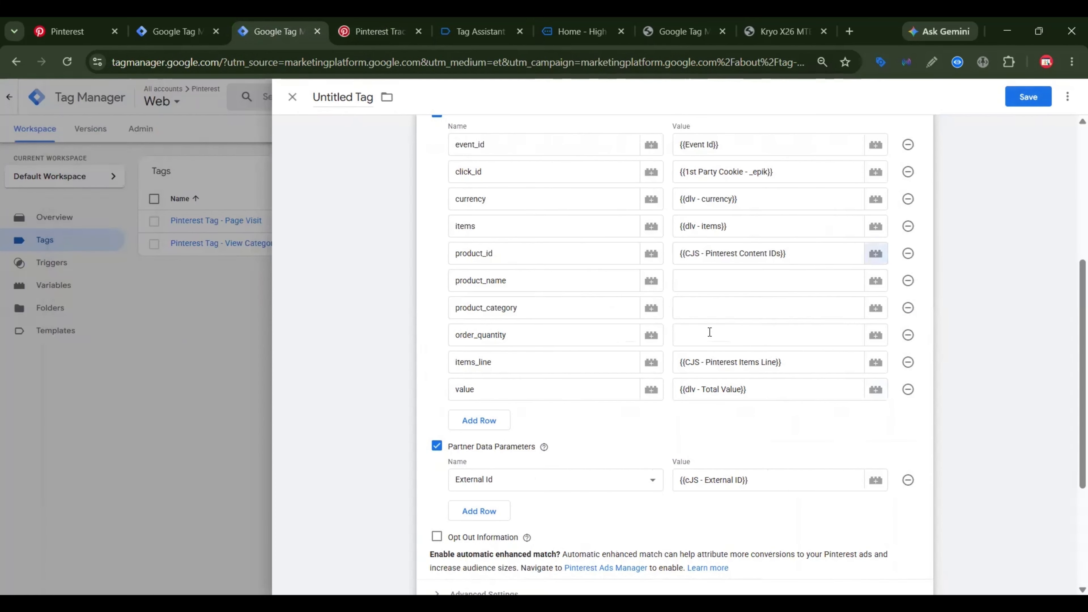
Select the product_name parameter's value and copy the CJS - Pinterest Product Names code from the Notion guide.
{"action": "left_click", "coordinate": [703, 278]}
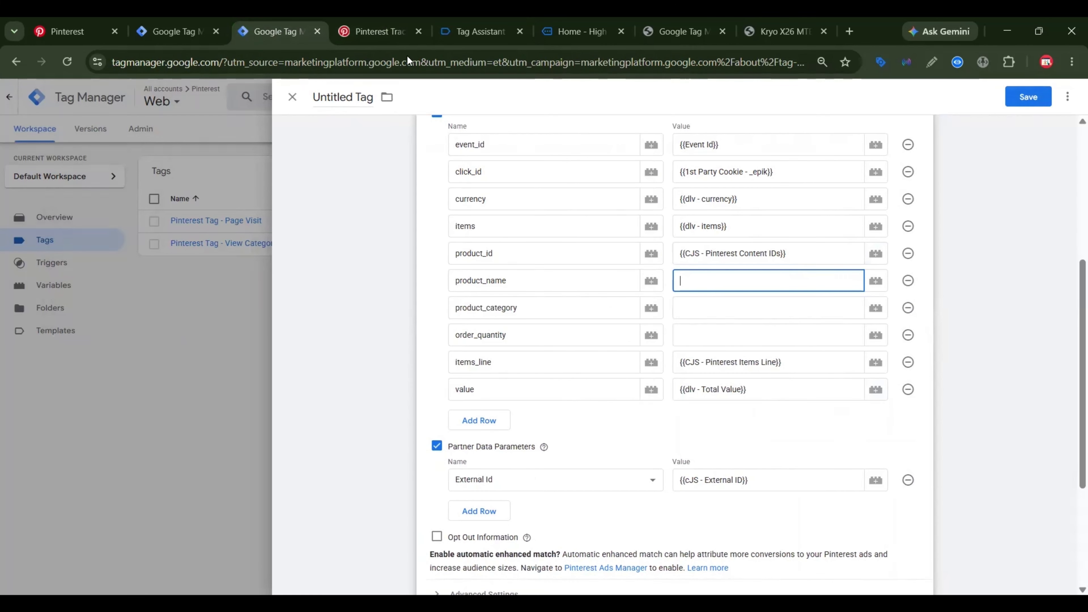
{"action": "left_click", "coordinate": [381, 32]}
{"action": "scroll", "coordinate": [485, 294], "scroll_direction": "down", "scroll_amount": 12}
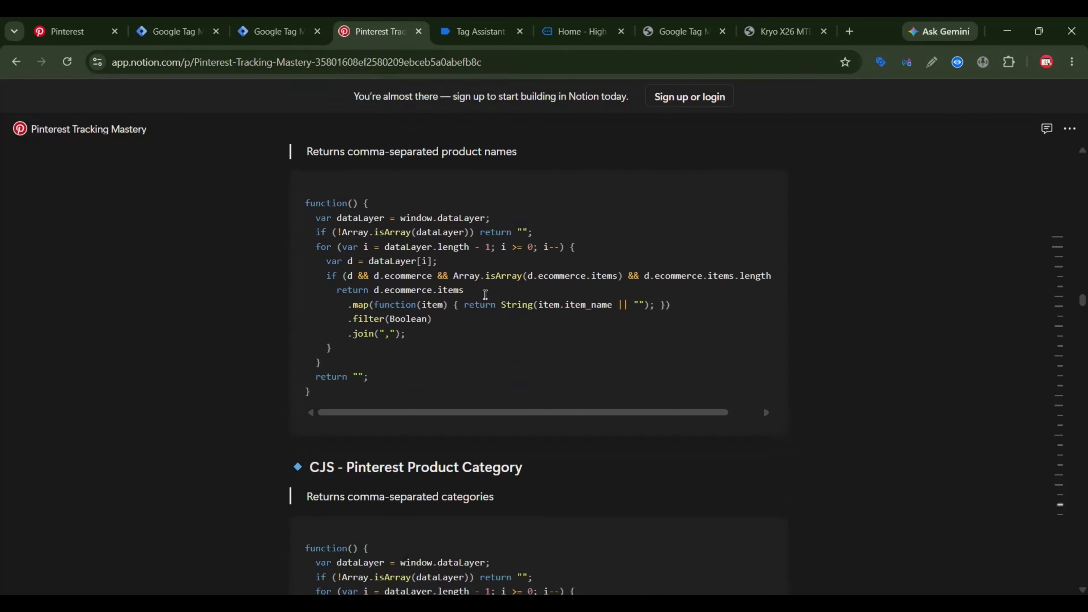
{"action": "scroll", "coordinate": [485, 294], "scroll_direction": "up", "scroll_amount": 3}
{"action": "left_click", "coordinate": [759, 326]}
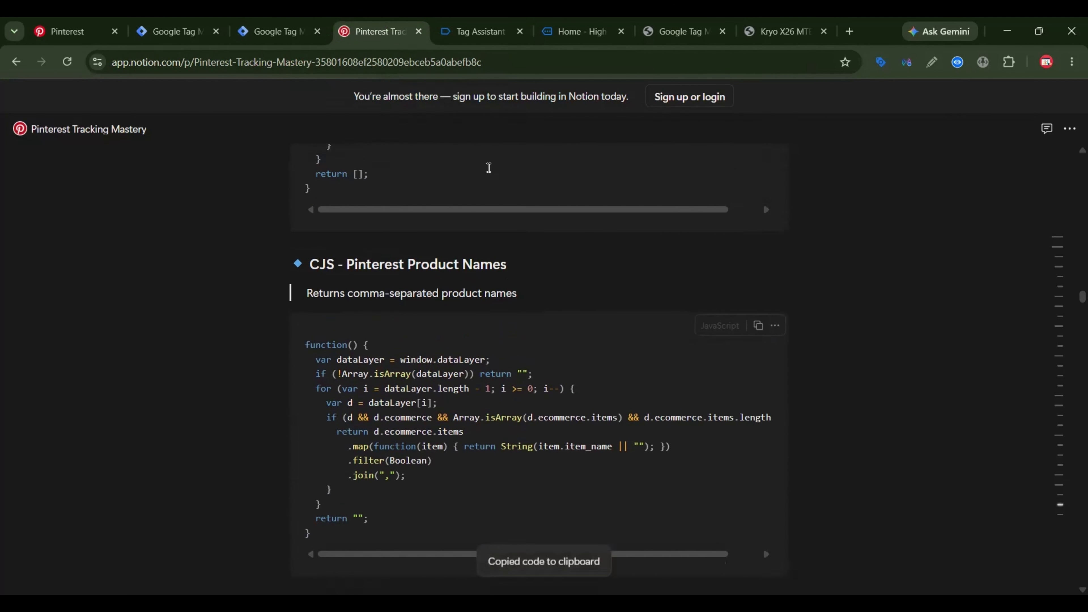
In Tag Manager, create a new Custom JavaScript variable for the product_name value and insert the copied Product Names code.
{"action": "left_click", "coordinate": [276, 32]}
{"action": "left_click", "coordinate": [840, 281]}
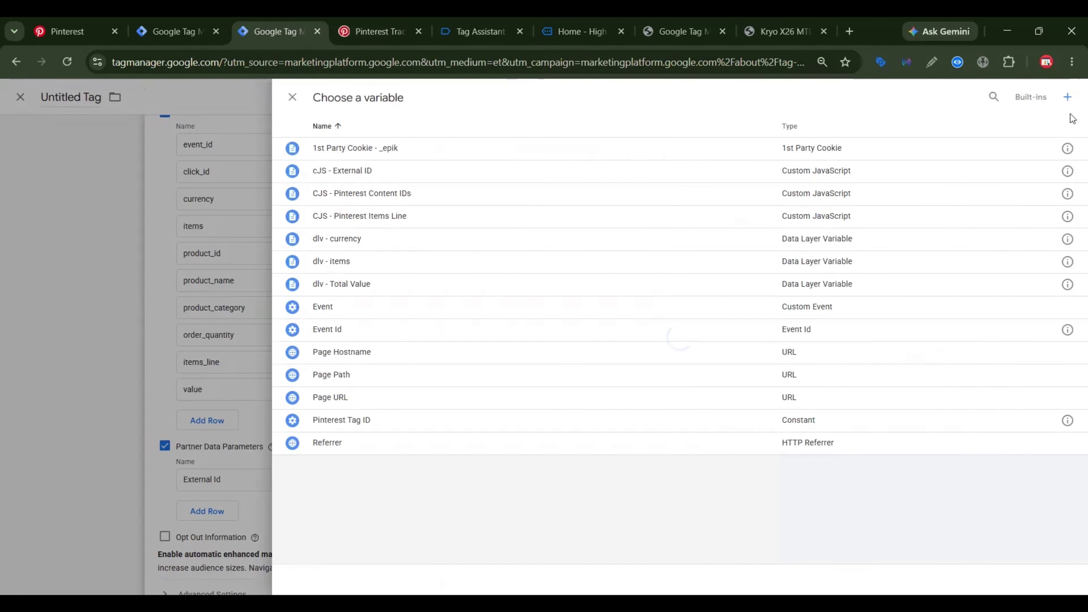
{"action": "left_click", "coordinate": [1067, 97]}
{"action": "left_click", "coordinate": [920, 177]}
{"action": "left_click", "coordinate": [816, 415]}
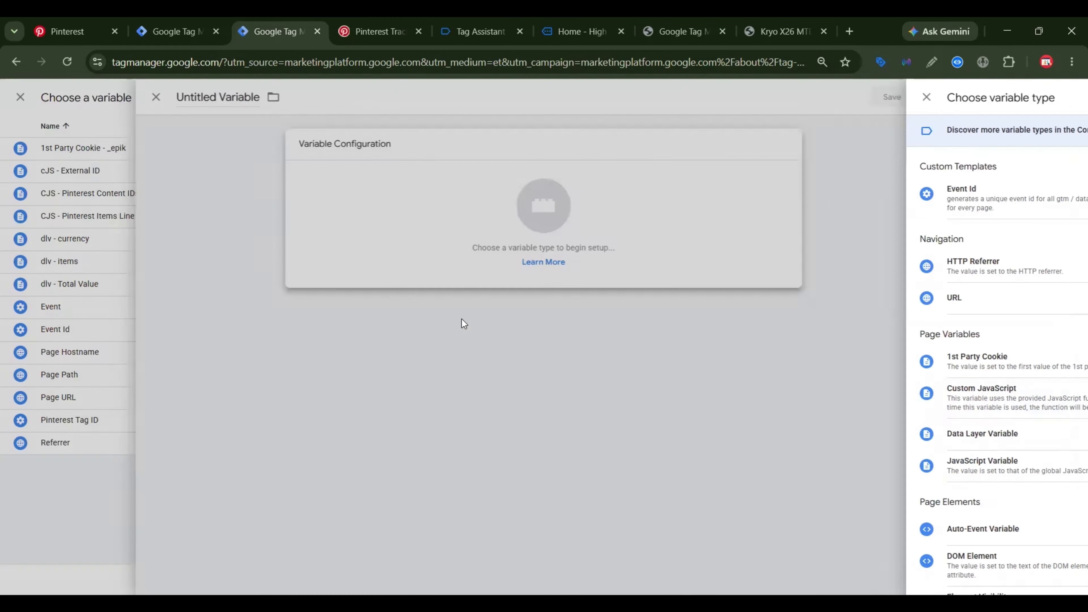
{"action": "left_click", "coordinate": [509, 262]}
{"action": "key", "text": "ctrl+v"}
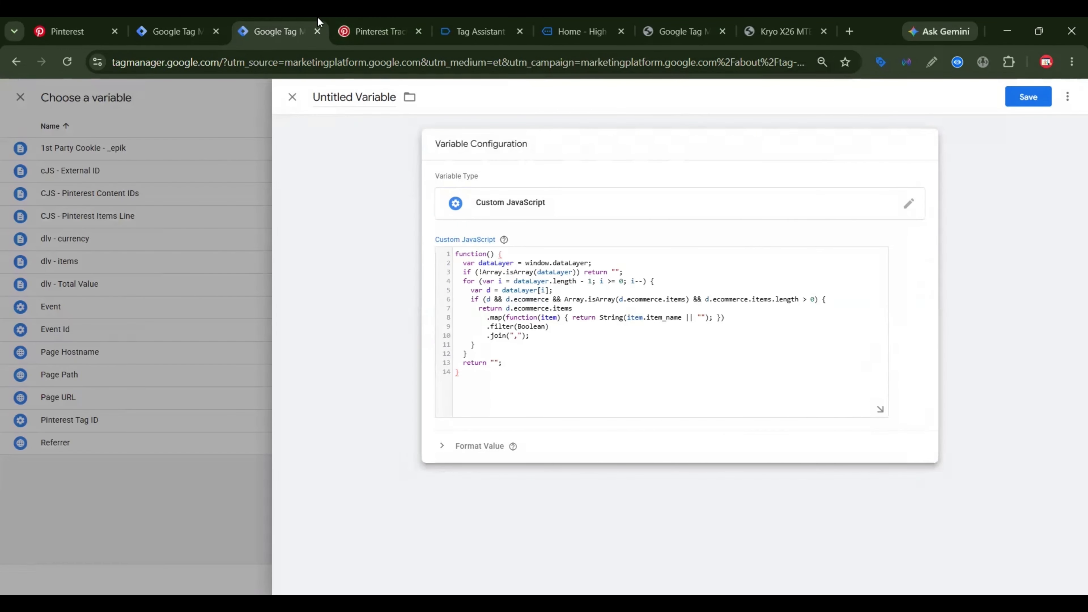
Name the new variable CJS - Pinterest Product Names after the Notion guide's heading, and save it as the product_name value.
{"action": "left_click", "coordinate": [379, 31]}
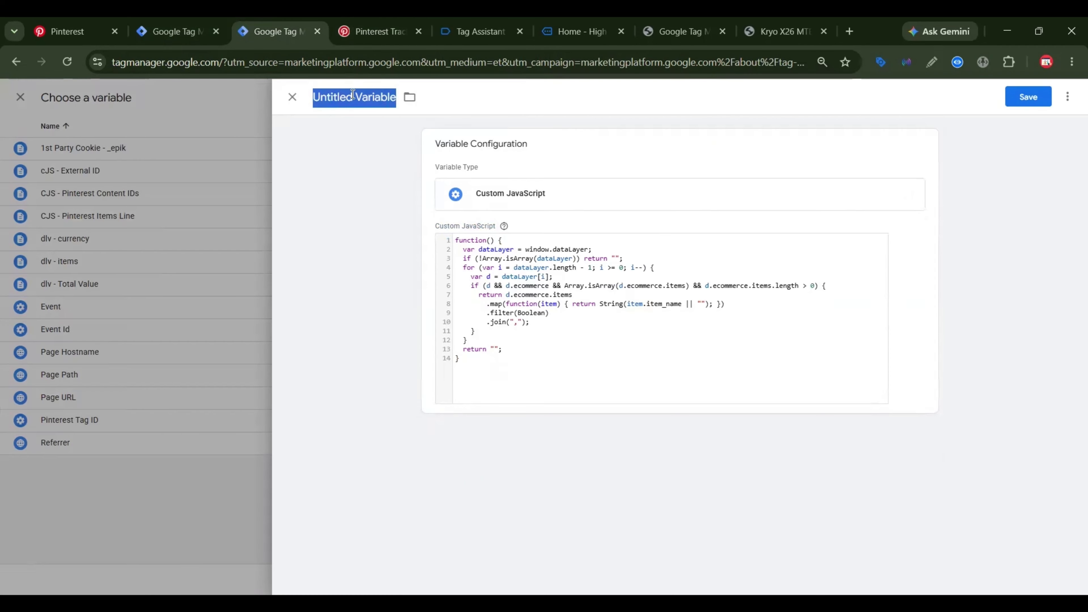
{"action": "key", "text": "ctrl+v"}
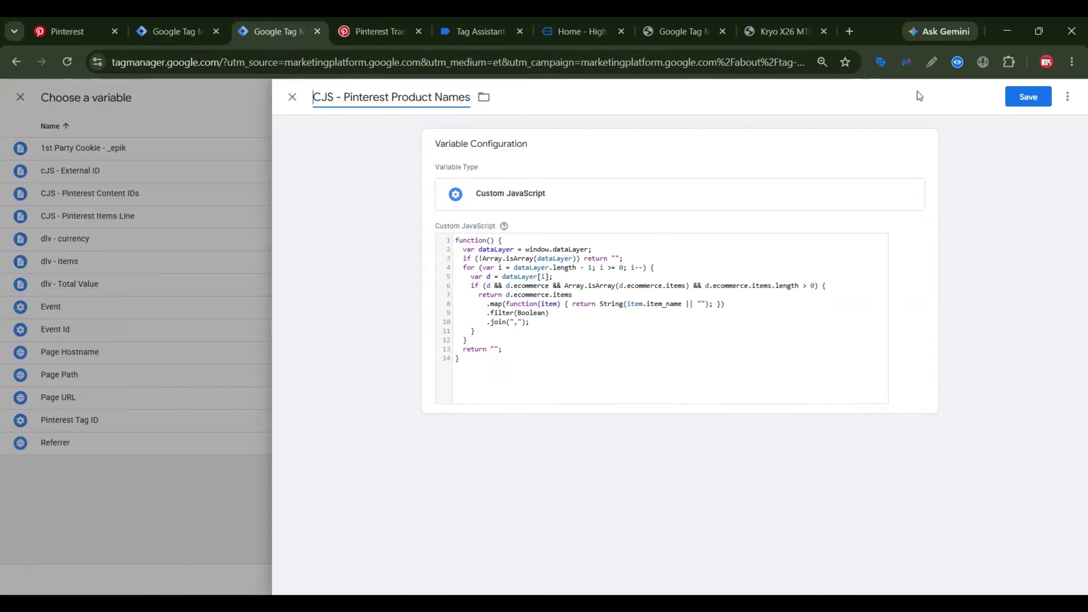
{"action": "left_click", "coordinate": [1023, 97]}
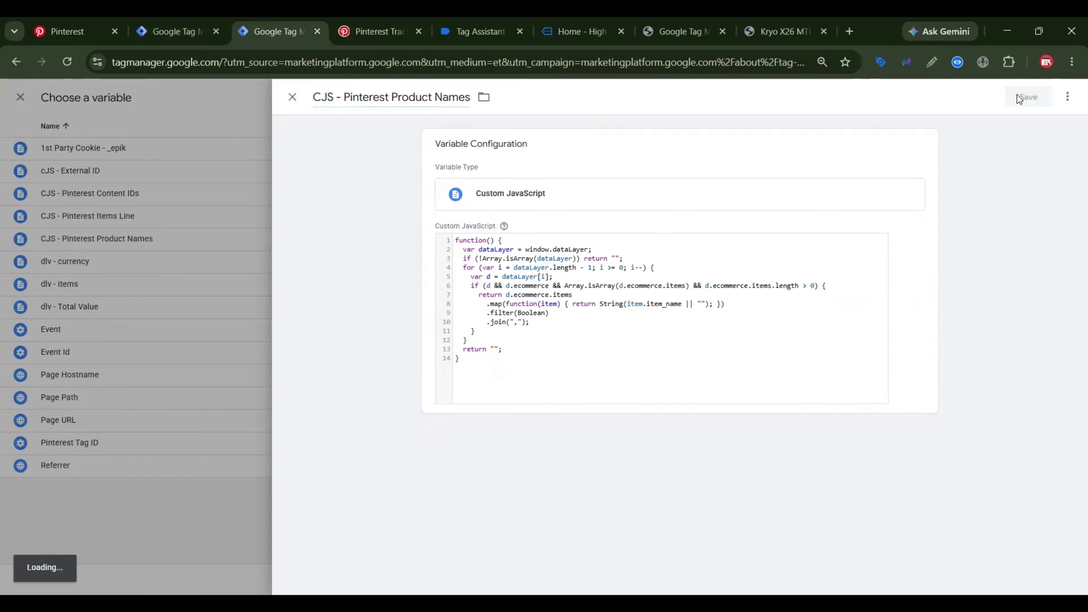
Switch to the Notion guide and copy the JavaScript code of the CJS - Pinterest Product Category helper.
{"action": "left_click", "coordinate": [397, 22]}
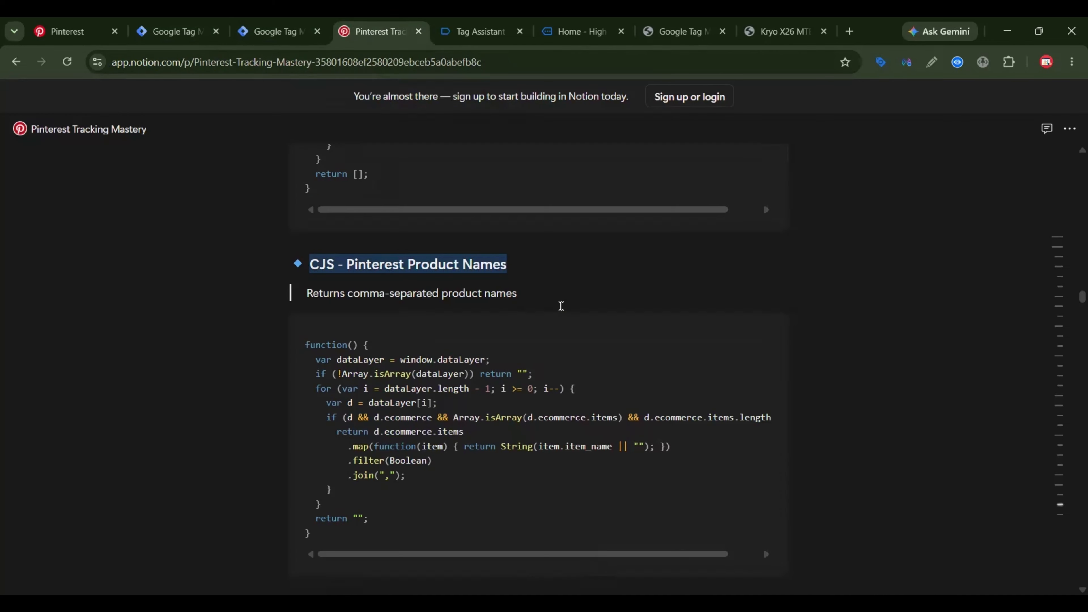
{"action": "scroll", "coordinate": [561, 306], "scroll_direction": "down", "scroll_amount": 6}
{"action": "left_click", "coordinate": [763, 250]}
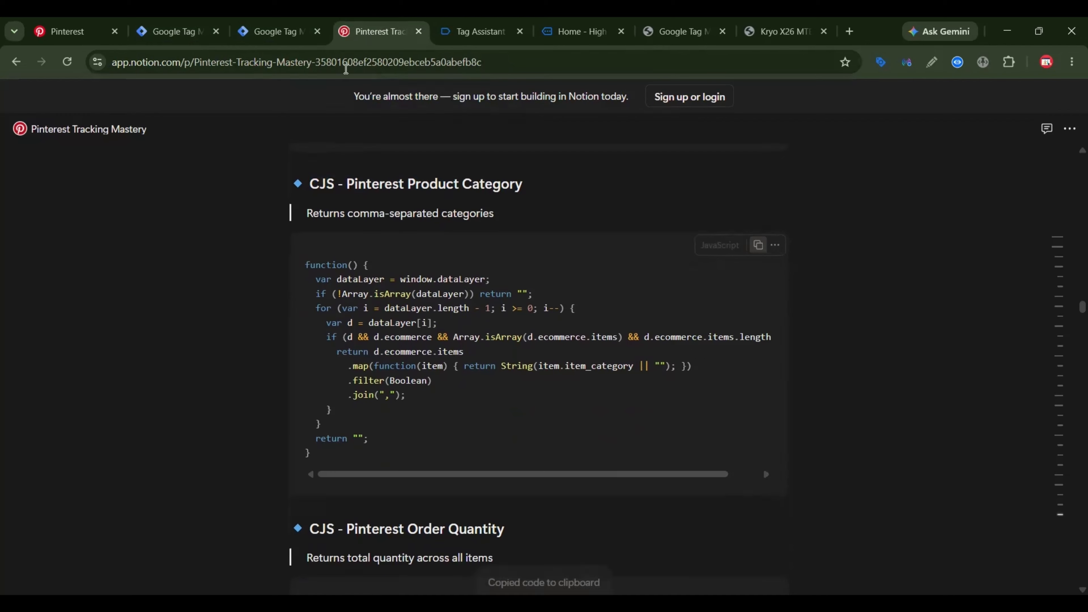
In Tag Manager, create a new Custom JavaScript variable for the product_category value and insert the copied Product Category code.
{"action": "left_click", "coordinate": [278, 31]}
{"action": "left_click", "coordinate": [875, 308]}
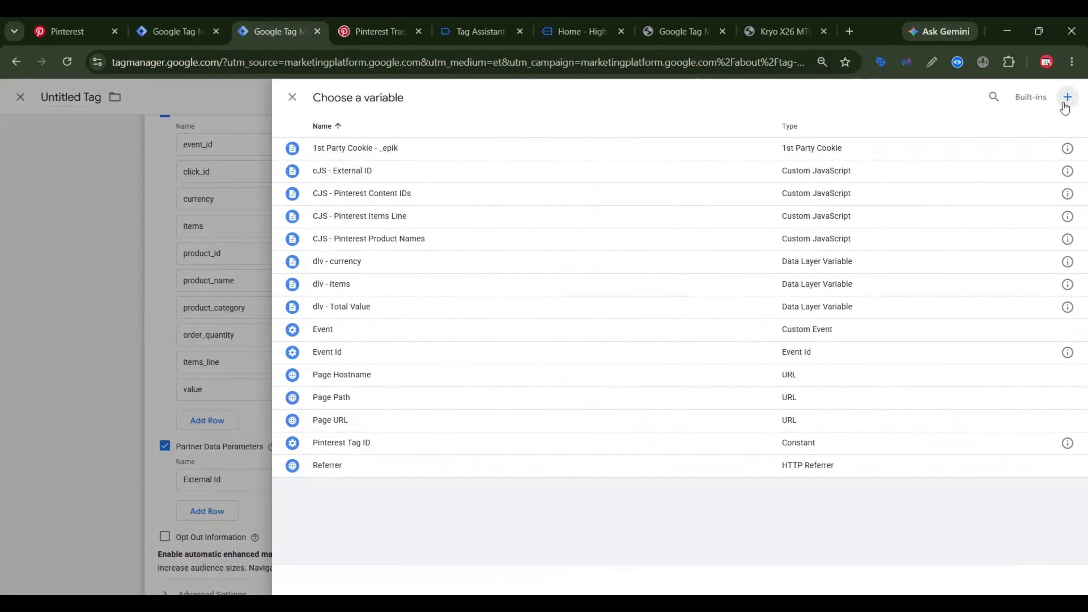
{"action": "left_click", "coordinate": [1061, 98]}
{"action": "left_click", "coordinate": [838, 268]}
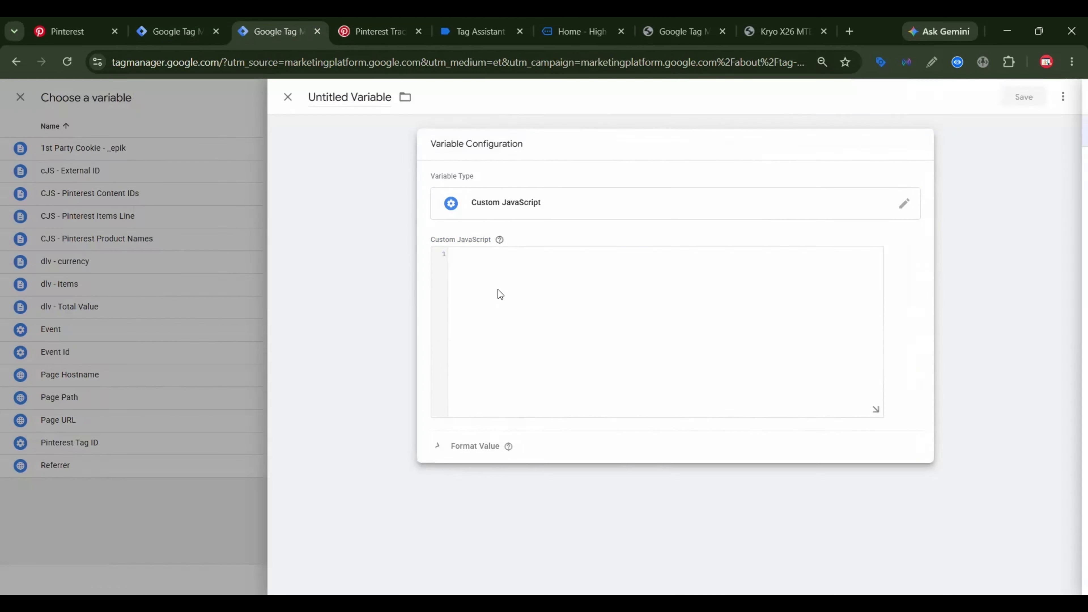
{"action": "left_click", "coordinate": [467, 281]}
{"action": "key", "text": "ctrl+v"}
Name the new variable CJS - Pinterest Product Category using the heading copied from the Notion guide.
{"action": "left_click", "coordinate": [365, 27]}
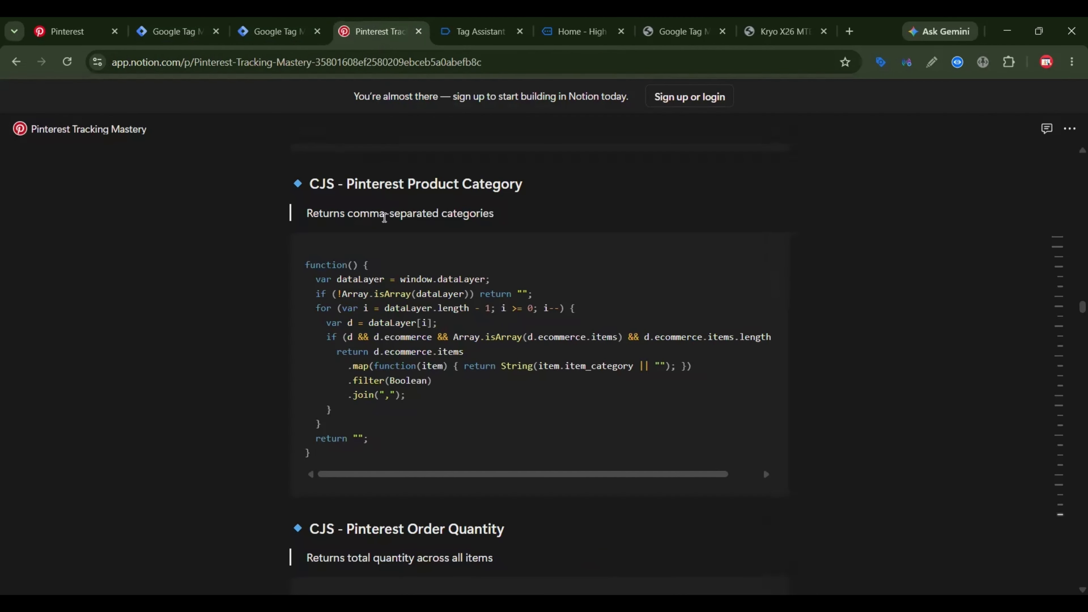
{"action": "left_click_drag", "start_coordinate": [312, 183], "coordinate": [561, 182]}
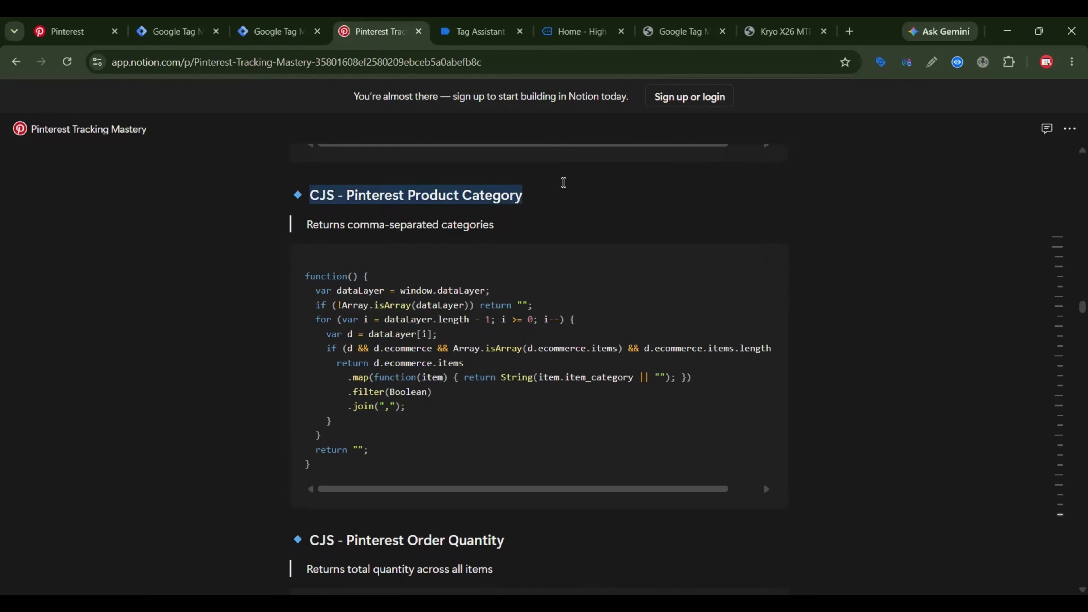
{"action": "left_click", "coordinate": [276, 31]}
{"action": "left_click", "coordinate": [354, 91]}
{"action": "key", "text": "ctrl+a"}
{"action": "key", "text": "ctrl+v"}
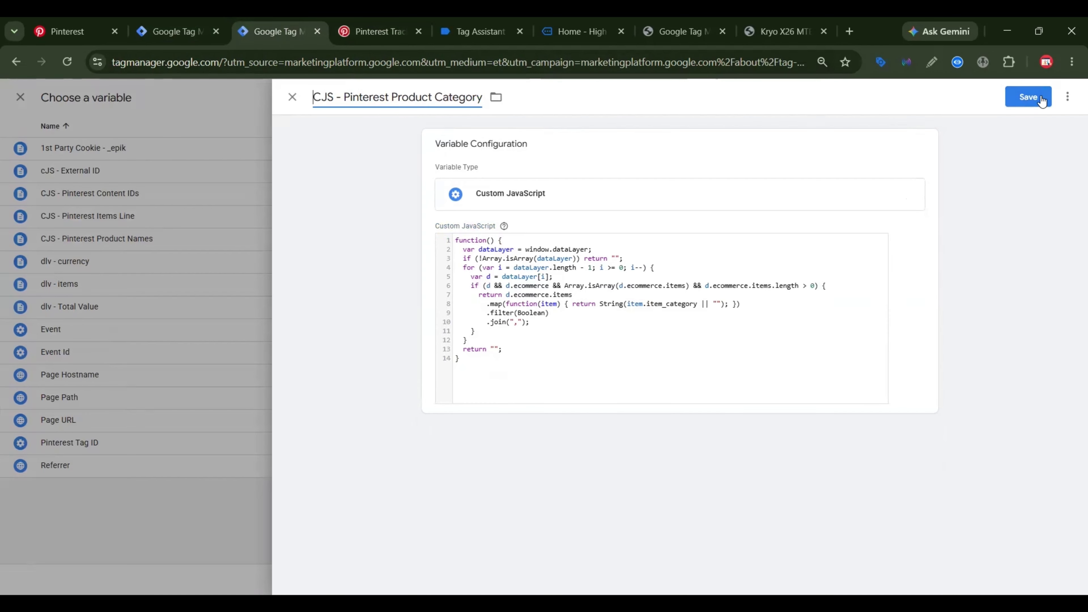
Save the CJS - Pinterest Product Category variable, and copy the CJS - Pinterest Order Quantity code from the Pinterest Tracking Mastery Notion page.
{"action": "left_click", "coordinate": [1041, 96]}
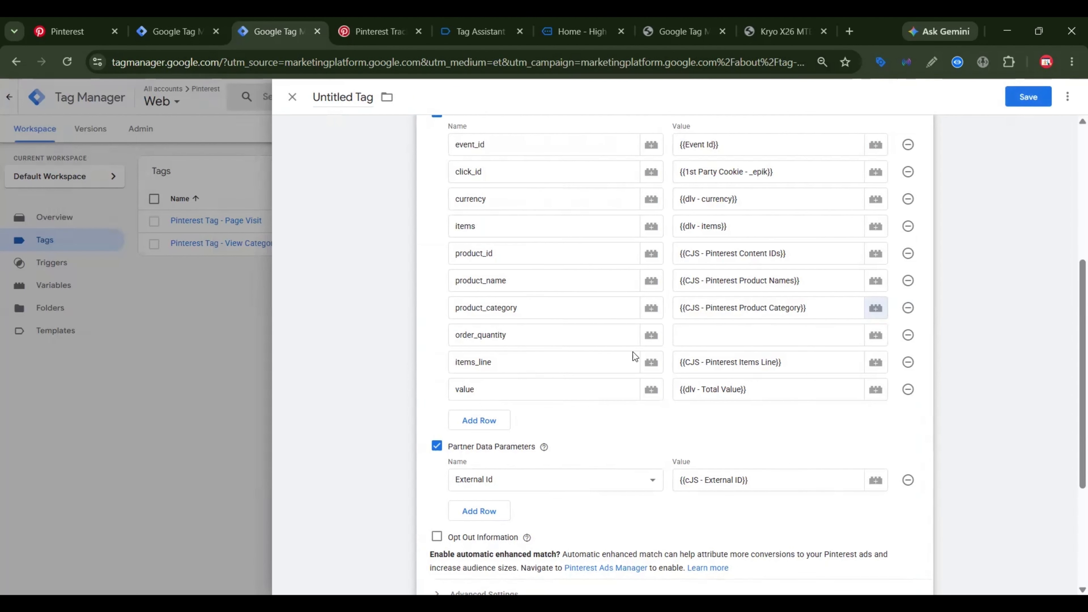
{"action": "left_click", "coordinate": [375, 31]}
{"action": "scroll", "coordinate": [499, 256], "scroll_direction": "down", "scroll_amount": 5}
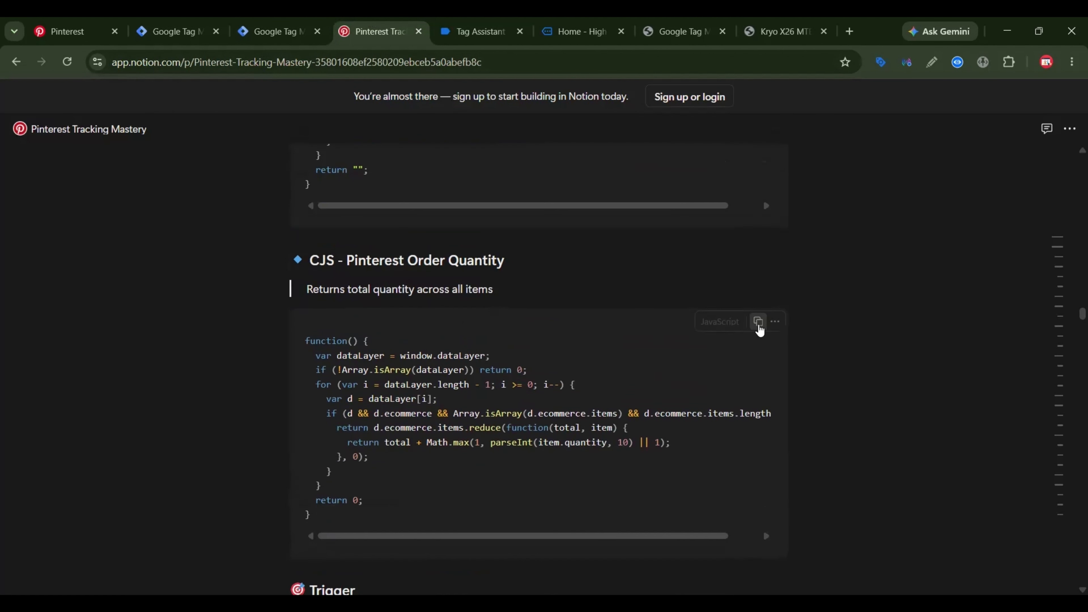
{"action": "left_click", "coordinate": [758, 319]}
Back in Tag Manager, create a new Custom JavaScript variable for the order_quantity value and paste the copied code into it.
{"action": "left_click", "coordinate": [276, 30]}
{"action": "left_click", "coordinate": [853, 339]}
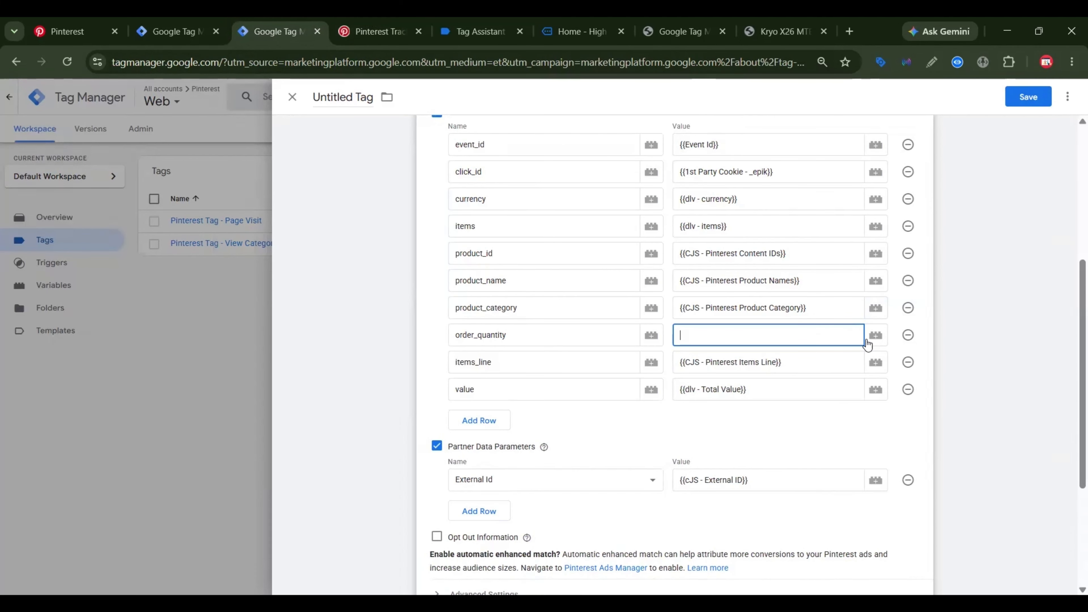
{"action": "left_click", "coordinate": [874, 337]}
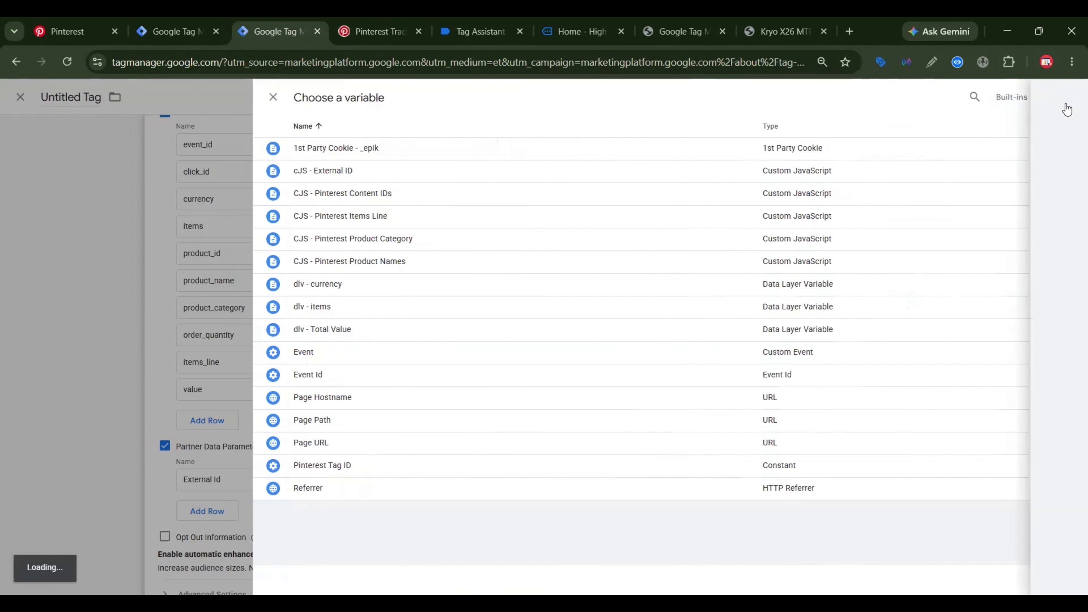
{"action": "left_click", "coordinate": [1066, 110]}
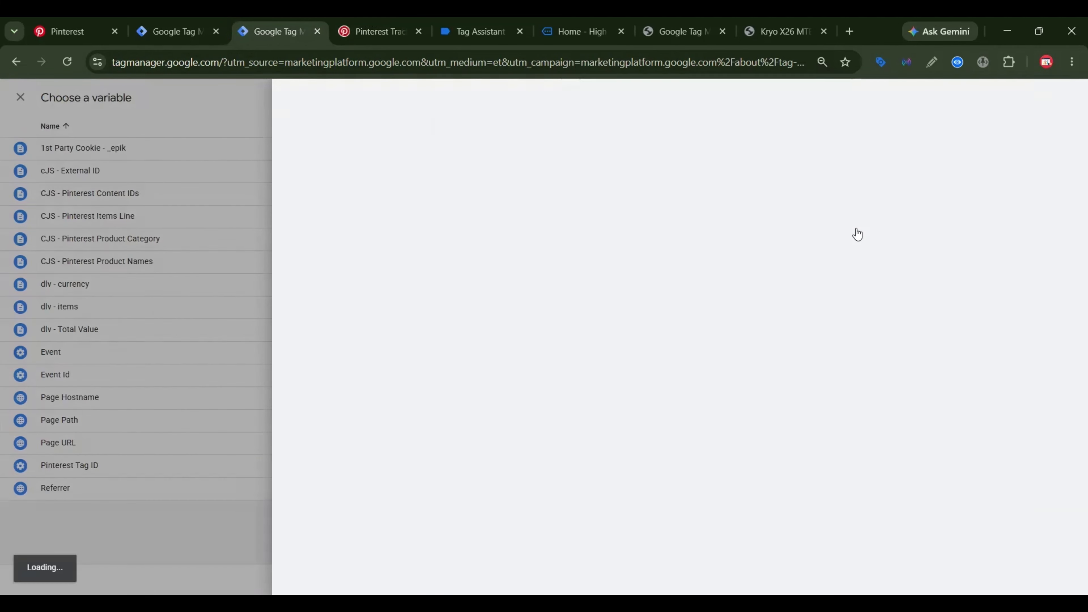
{"action": "left_click", "coordinate": [763, 319]}
{"action": "key", "text": "ctrl+v"}
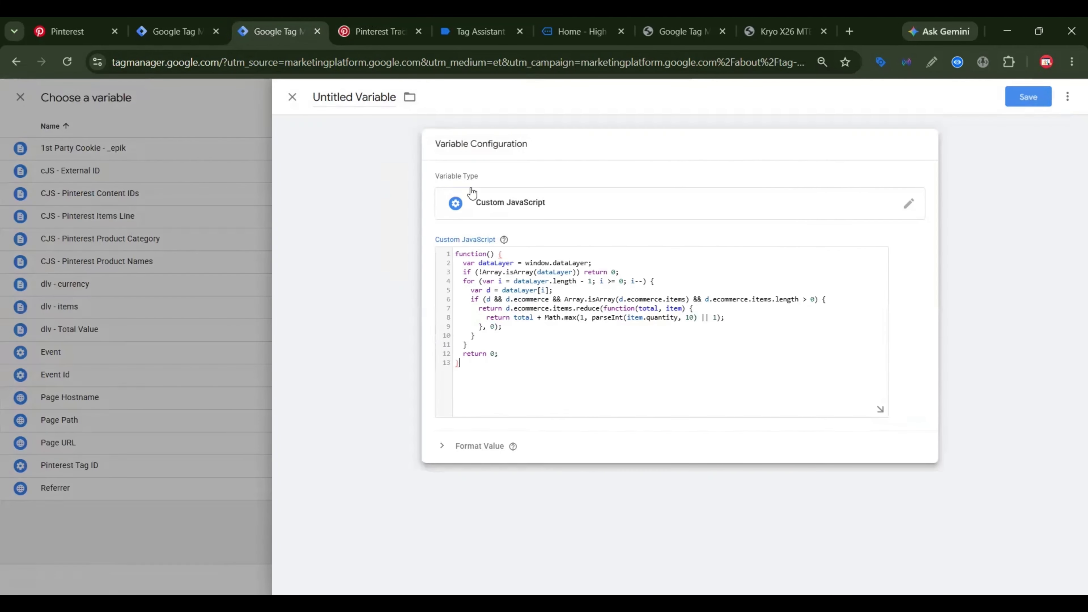
Name the variable CJS - Pinterest Order Quantity using the heading copied from the Notion page, and save it.
{"action": "left_click", "coordinate": [377, 31]}
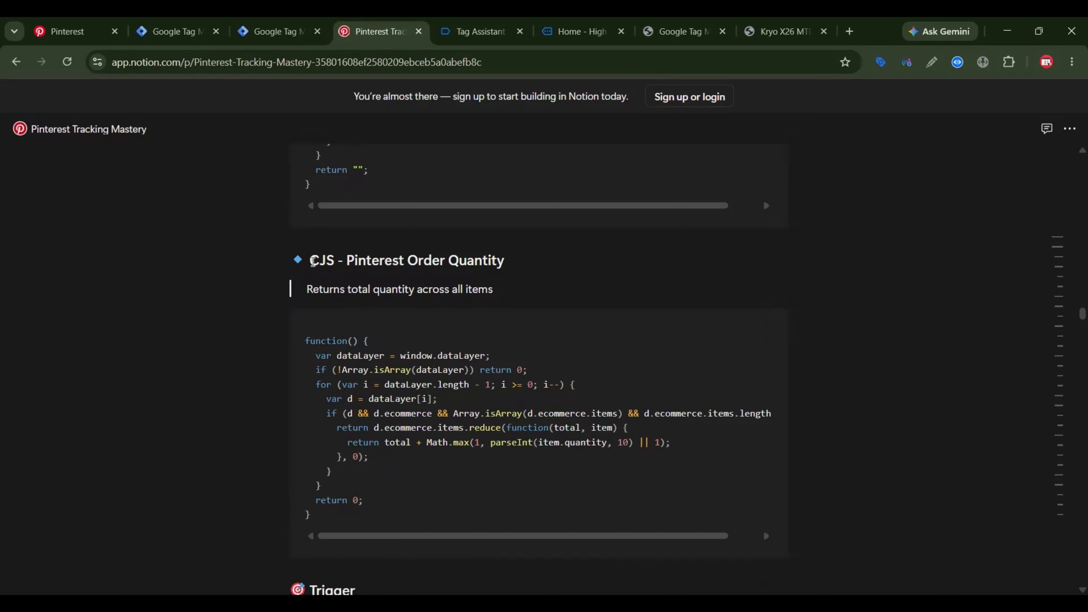
{"action": "left_click_drag", "start_coordinate": [313, 260], "coordinate": [511, 253]}
{"action": "key", "text": "ctrl+c"}
{"action": "left_click", "coordinate": [274, 31]}
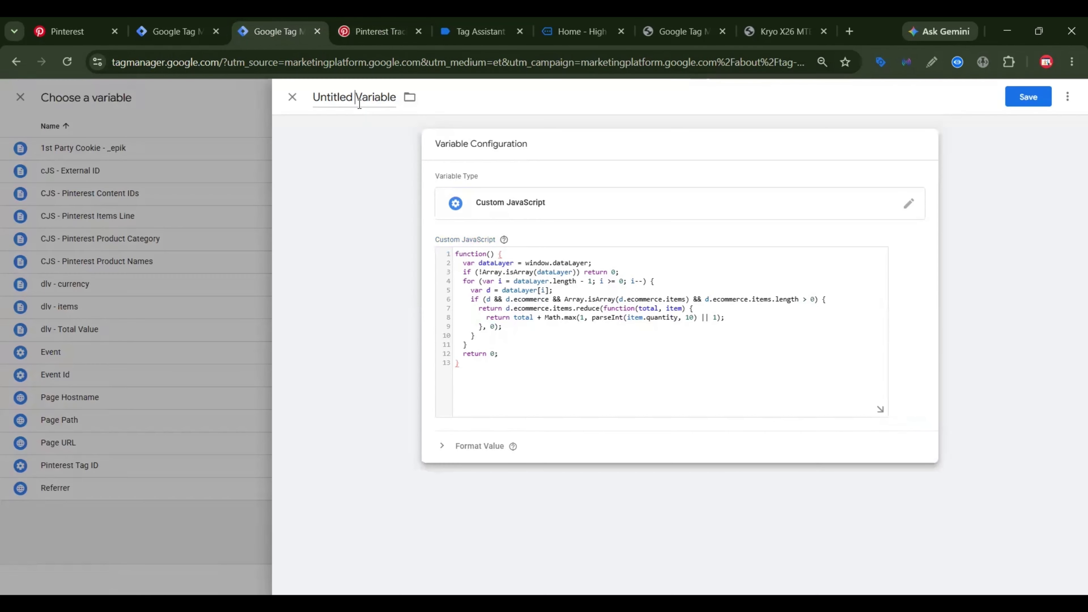
{"action": "left_click", "coordinate": [359, 100]}
{"action": "key", "text": "ctrl+v"}
{"action": "left_click", "coordinate": [1027, 97]}
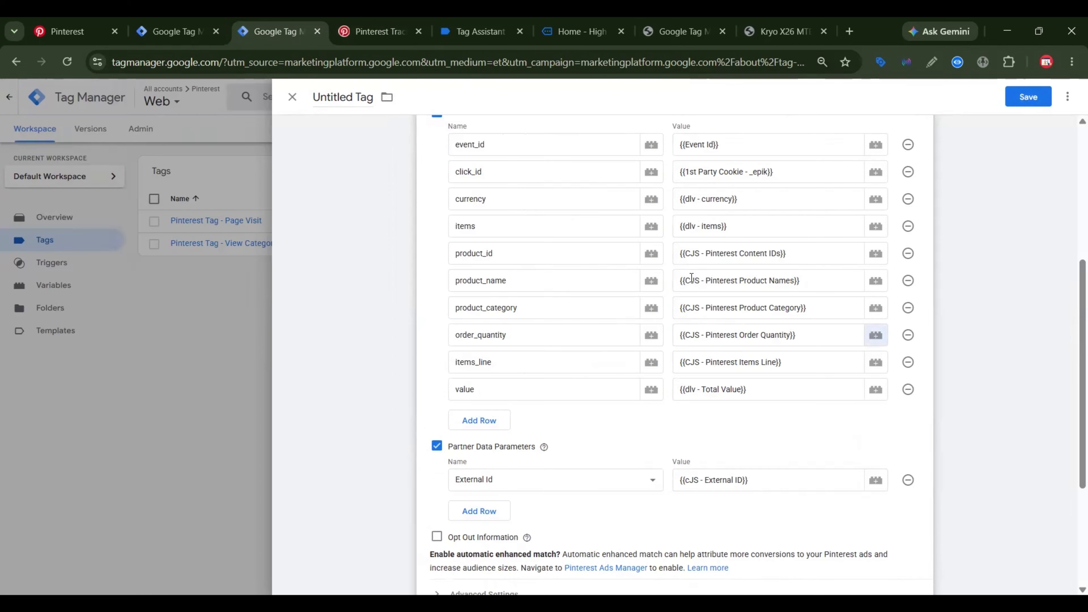
Start a new firing trigger for the untitled tag with the Custom Event type.
{"action": "scroll", "coordinate": [691, 278], "scroll_direction": "up", "scroll_amount": 4}
{"action": "scroll", "coordinate": [691, 277], "scroll_direction": "down", "scroll_amount": 9}
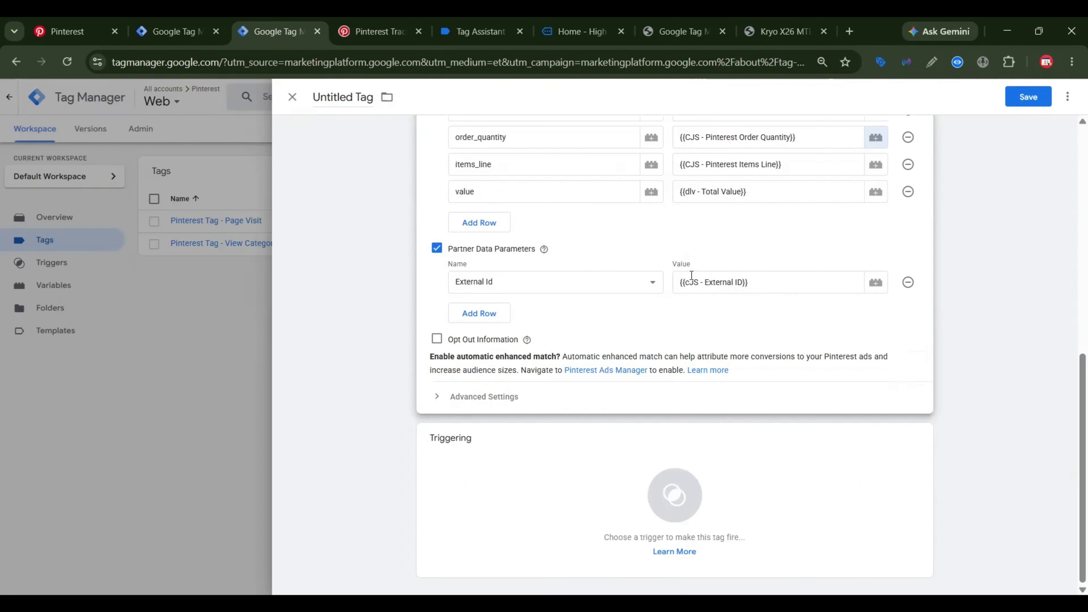
{"action": "left_click", "coordinate": [731, 461]}
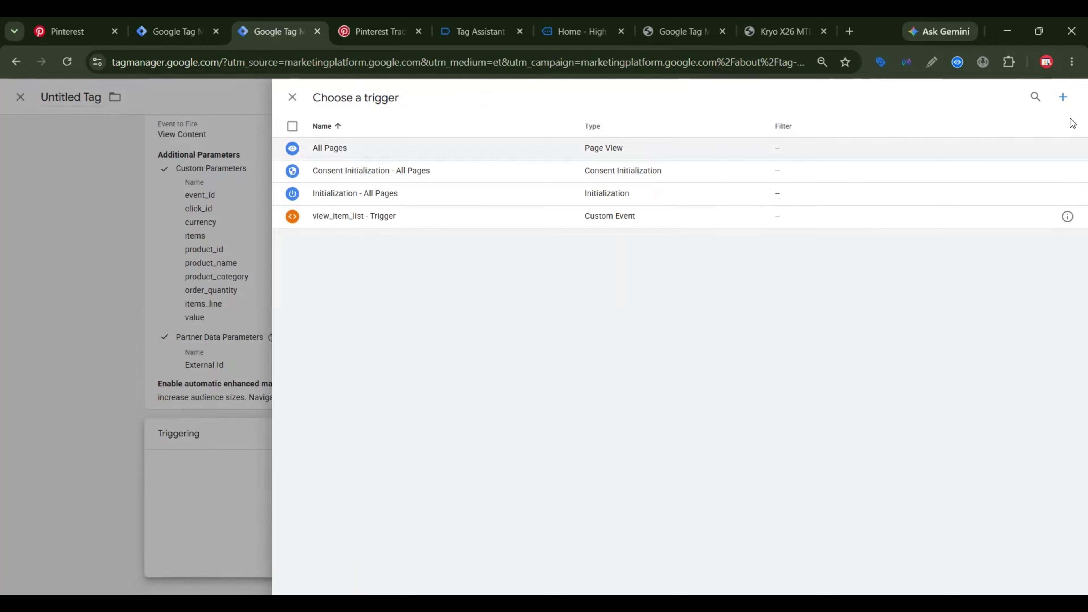
{"action": "left_click", "coordinate": [1063, 97]}
{"action": "left_click", "coordinate": [791, 228]}
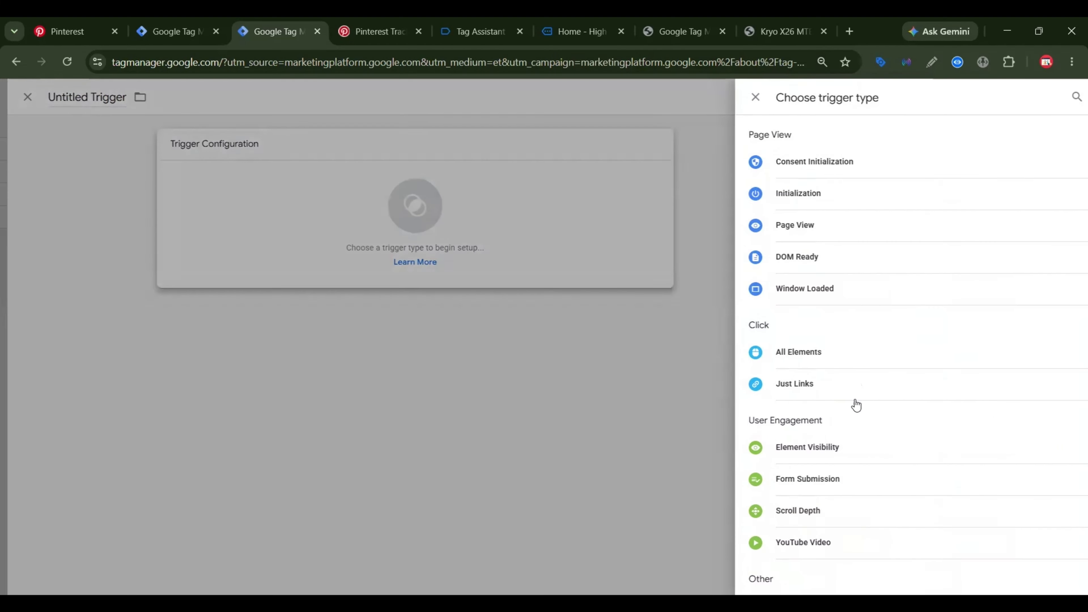
{"action": "scroll", "coordinate": [835, 428], "scroll_direction": "down", "scroll_amount": 4}
{"action": "left_click", "coordinate": [803, 462]}
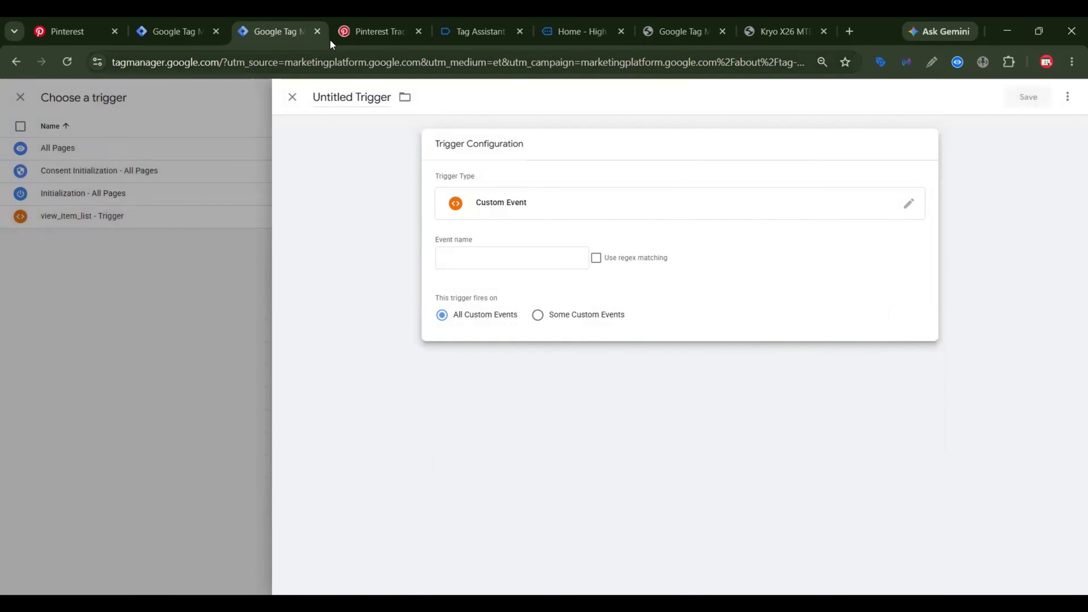
Open the Kryo X26 MTB – Model X product page on the debugged site and select its view_item event in Tag Assistant.
{"action": "left_click", "coordinate": [488, 28]}
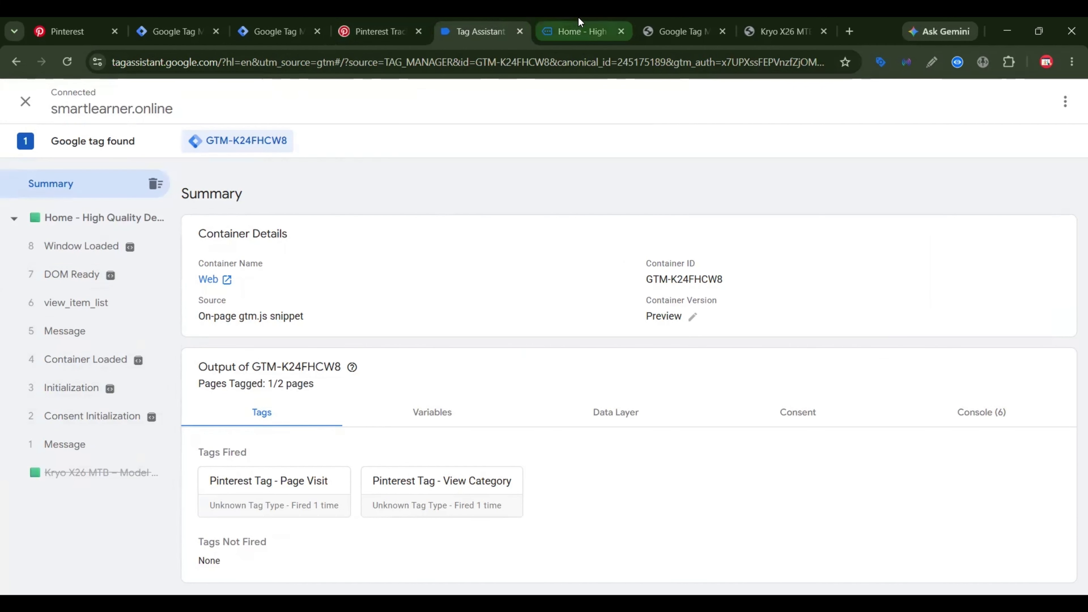
{"action": "left_click", "coordinate": [578, 27]}
{"action": "scroll", "coordinate": [479, 262], "scroll_direction": "down", "scroll_amount": 3}
{"action": "left_click", "coordinate": [463, 275]}
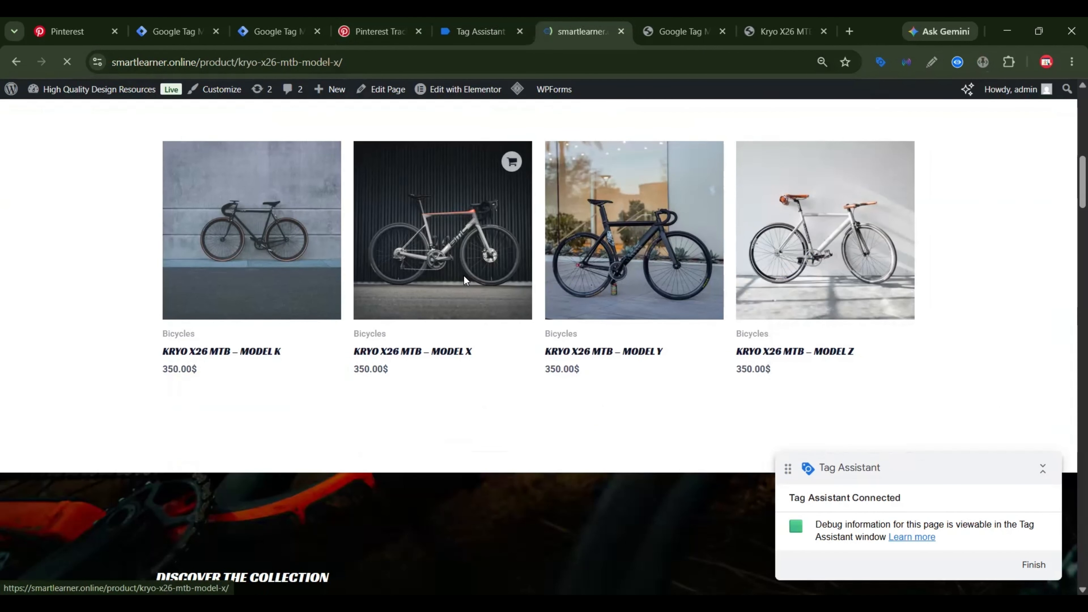
{"action": "key", "text": "ctrl+shift+Tab"}
{"action": "left_click", "coordinate": [111, 367]}
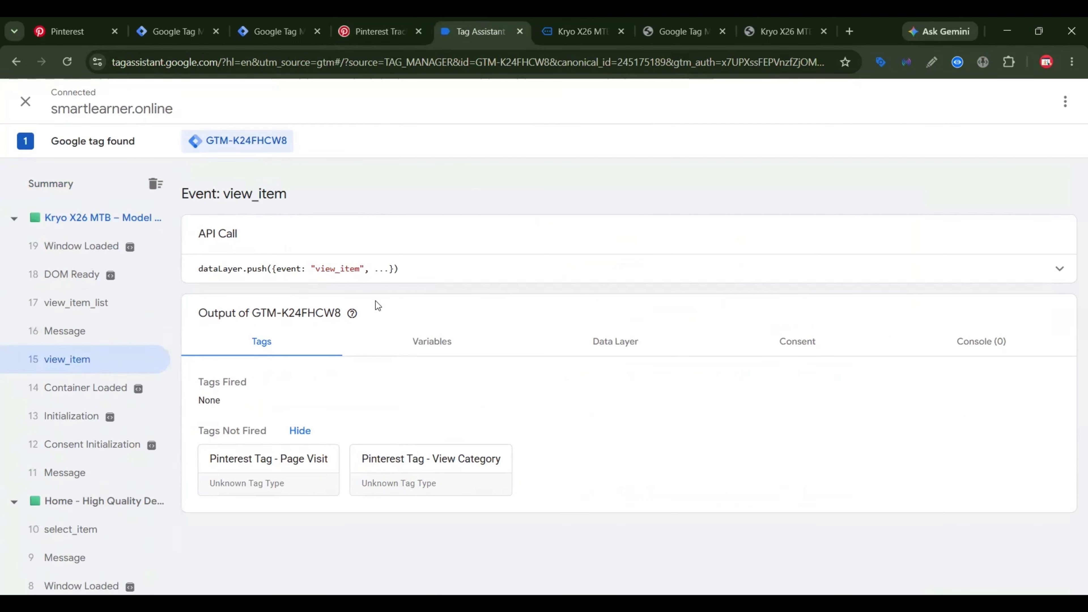
Copy the event name view_item from Tag Assistant into the new trigger's event name in Tag Manager.
{"action": "left_click", "coordinate": [297, 195]}
{"action": "right_click", "coordinate": [255, 191]}
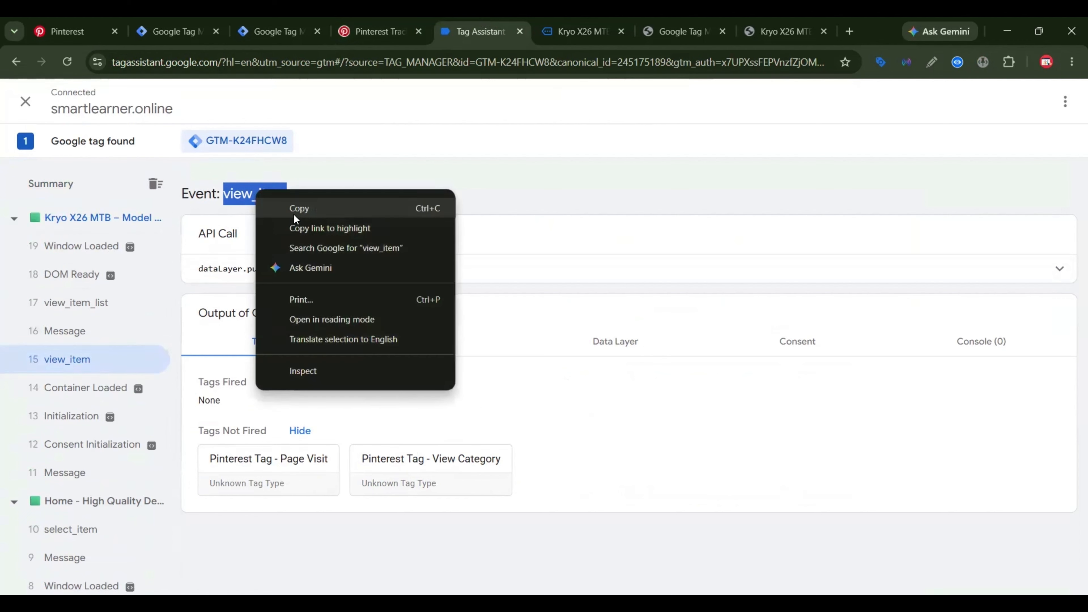
{"action": "left_click", "coordinate": [293, 209]}
{"action": "left_click", "coordinate": [279, 31]}
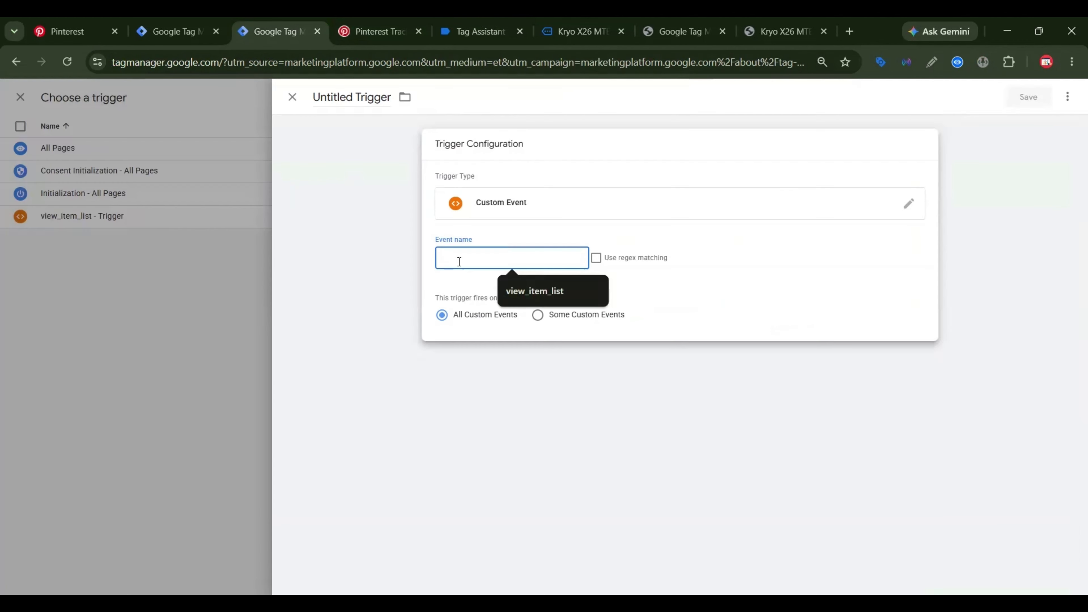
{"action": "key", "text": "ctrl+v"}
Name the trigger "Trigger - view_item" and save it to the tag.
{"action": "left_click_drag", "start_coordinate": [356, 95], "coordinate": [314, 106]}
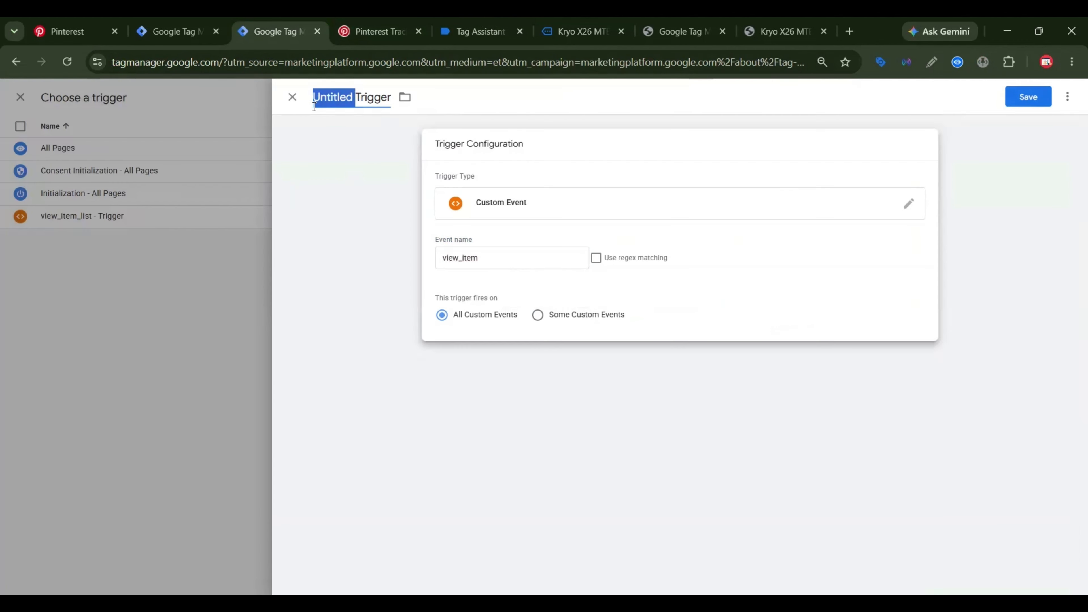
{"action": "key", "text": "BackSpace"}
{"action": "left_click", "coordinate": [352, 97]}
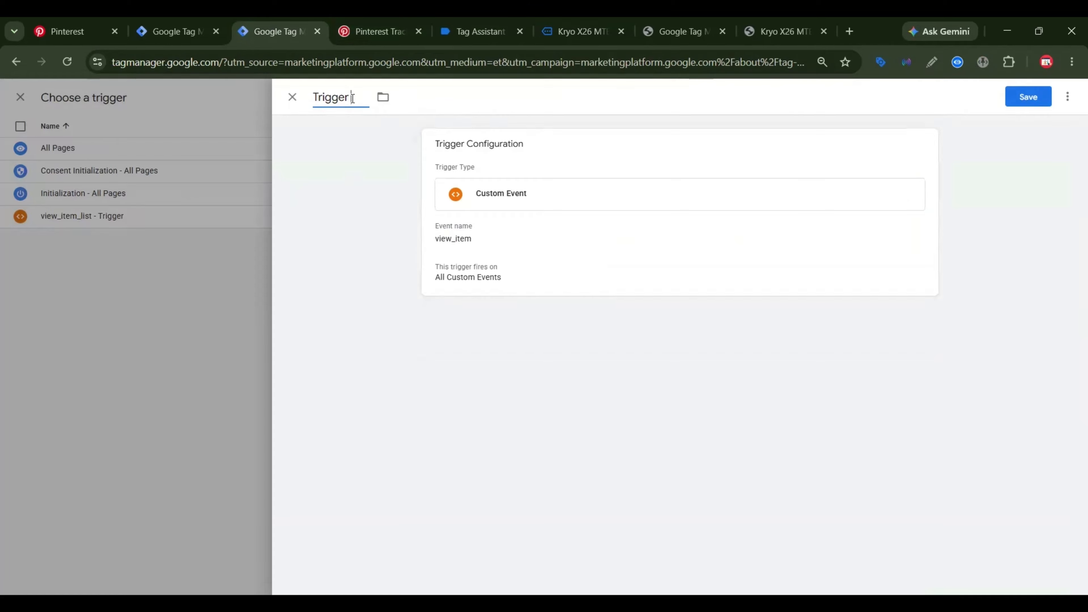
{"action": "type", "text": "-"}
{"action": "key", "text": "ctrl+v"}
{"action": "left_click", "coordinate": [1028, 102]}
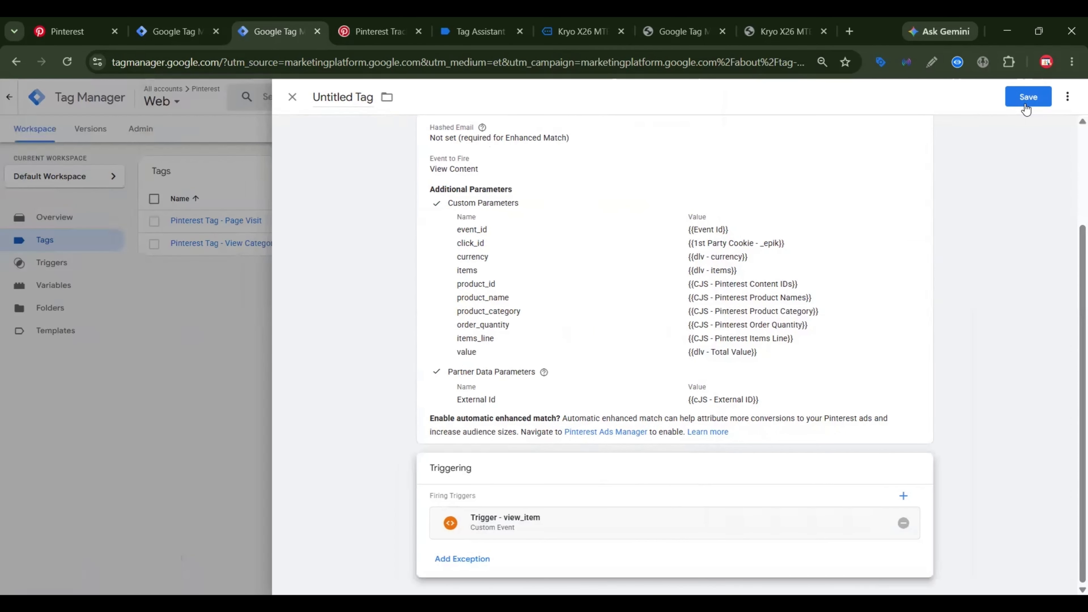
Save the tag under the name "Pinterest Tag - View Content".
{"action": "left_click", "coordinate": [1027, 97]}
{"action": "type", "text": "Pinterest Tag - View Content"}
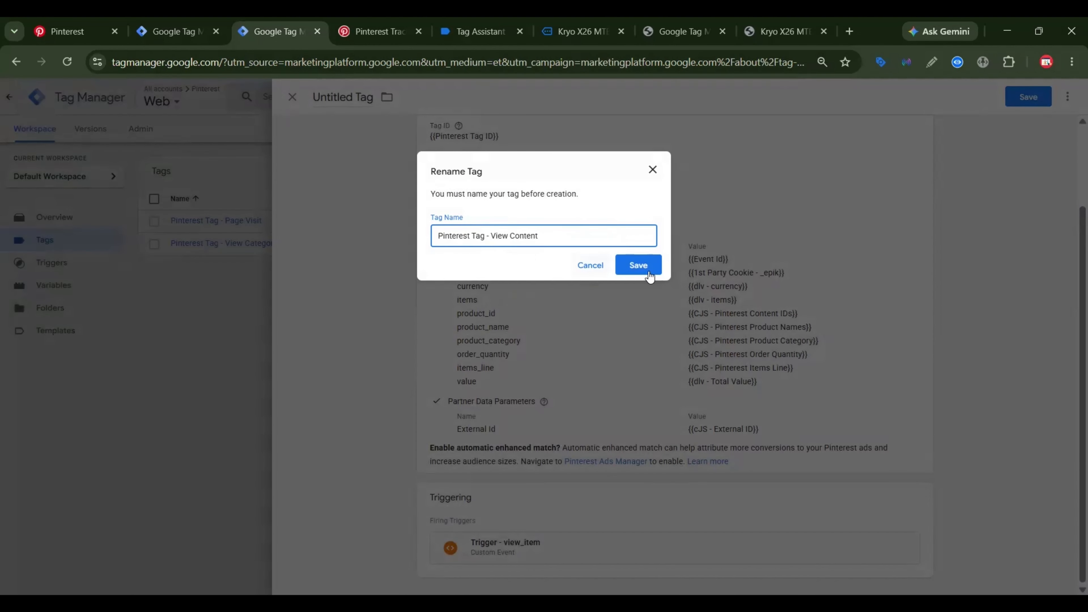
{"action": "left_click", "coordinate": [648, 273]}
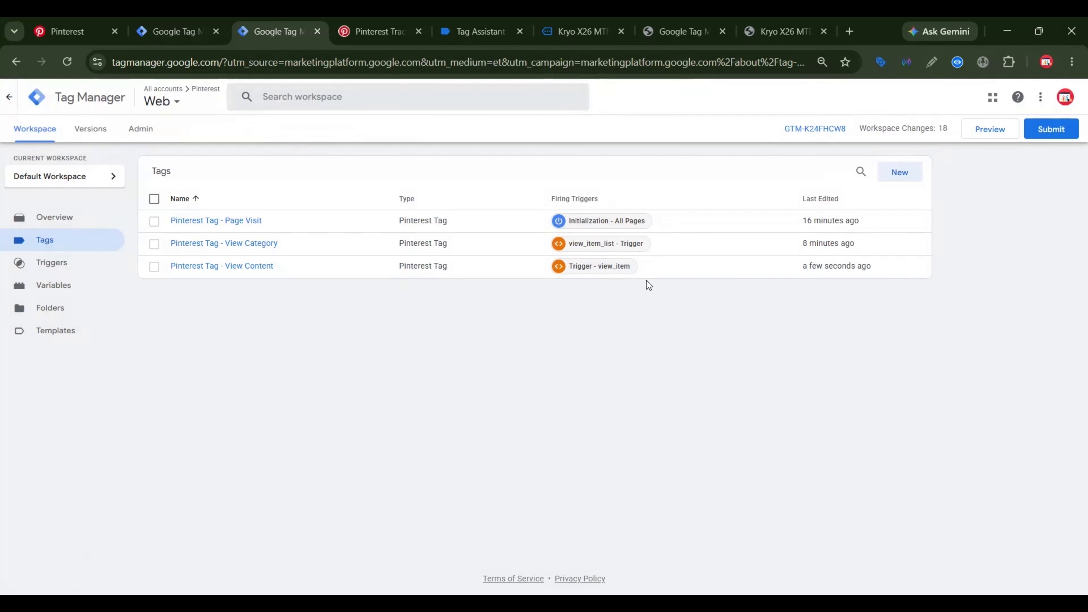
Preview the container, open the Kryo X26 MTB – Model X product page and check the fired tags in Tag Assistant.
{"action": "left_click", "coordinate": [990, 130]}
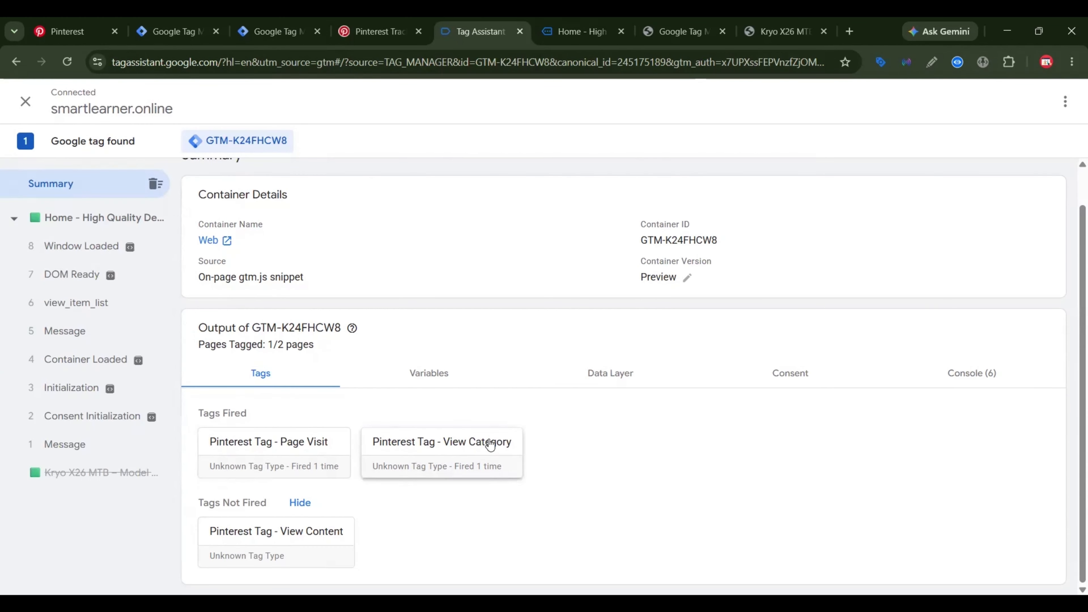
{"action": "left_click", "coordinate": [570, 29]}
{"action": "scroll", "coordinate": [681, 285], "scroll_direction": "down", "scroll_amount": 10}
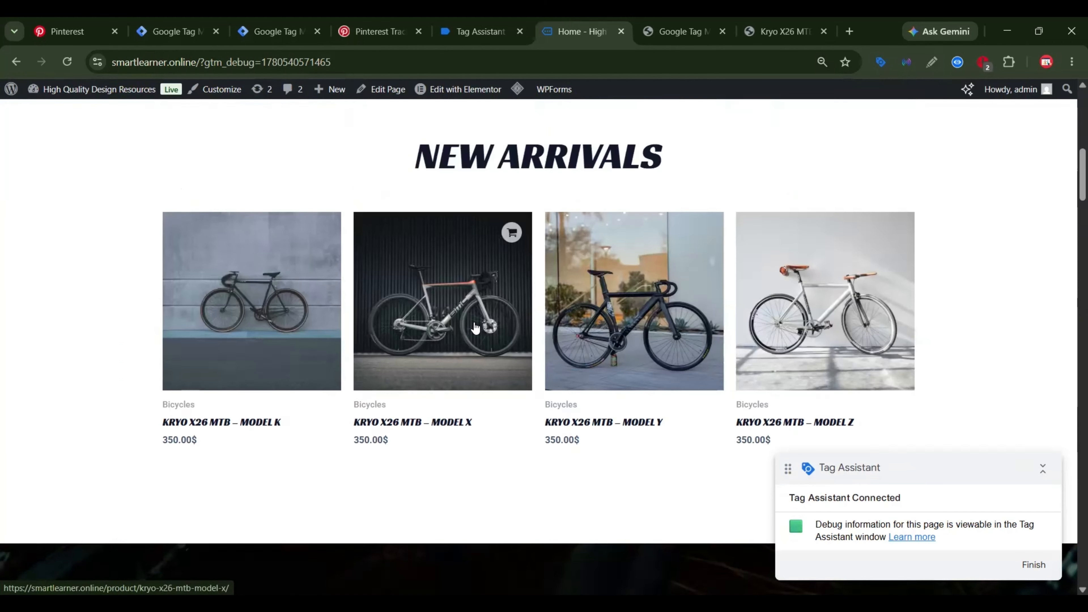
{"action": "scroll", "coordinate": [474, 326], "scroll_direction": "up", "scroll_amount": 5}
{"action": "left_click", "coordinate": [474, 325]}
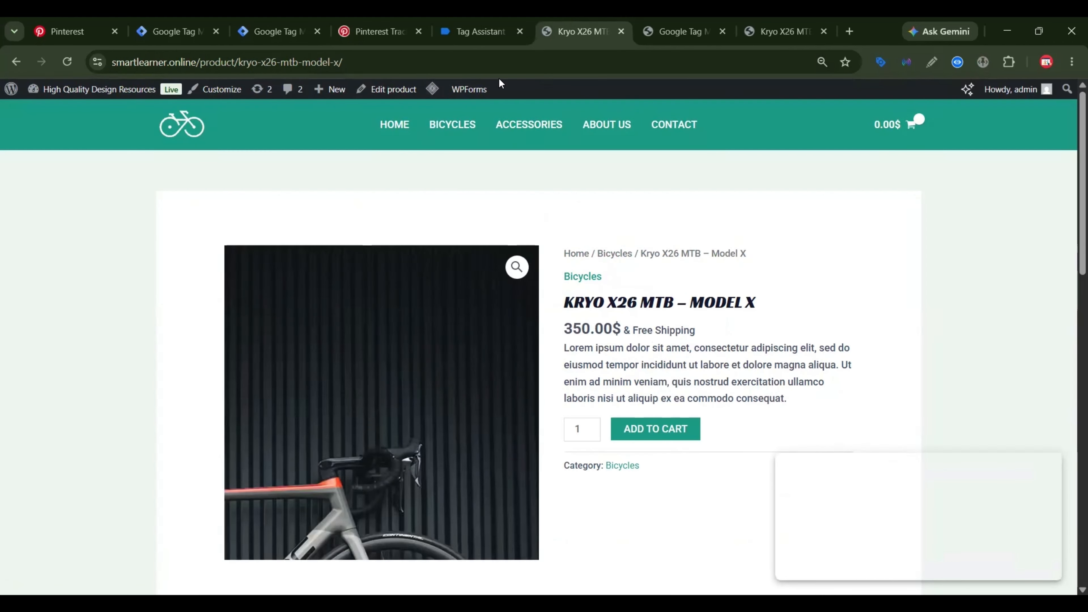
{"action": "left_click", "coordinate": [489, 29]}
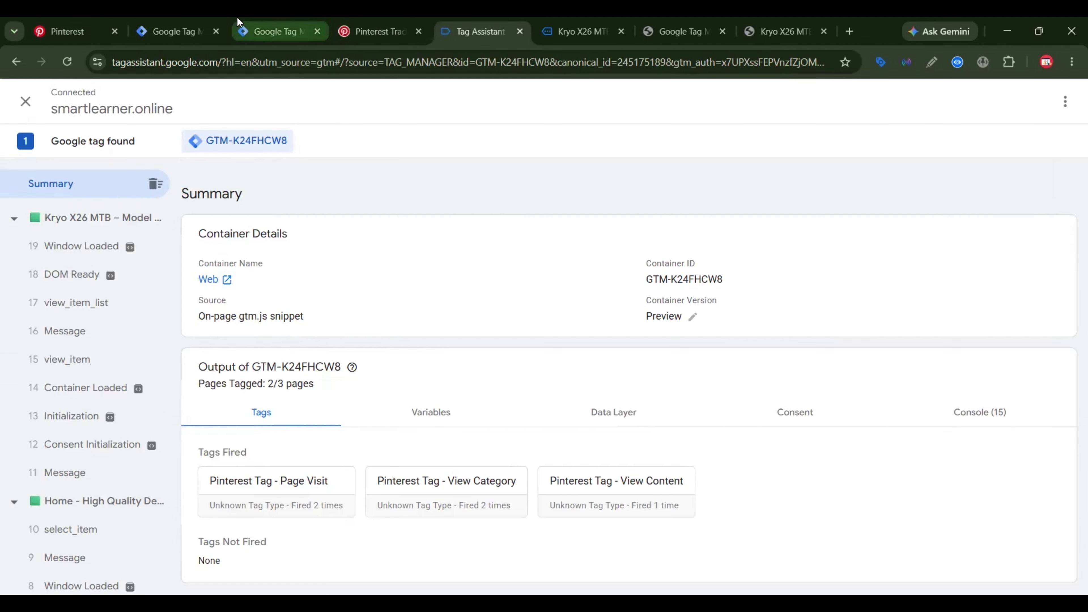
Back in Tag Manager, create a new tag of the Pinterest Tag type.
{"action": "left_click", "coordinate": [287, 29]}
{"action": "left_click", "coordinate": [899, 172]}
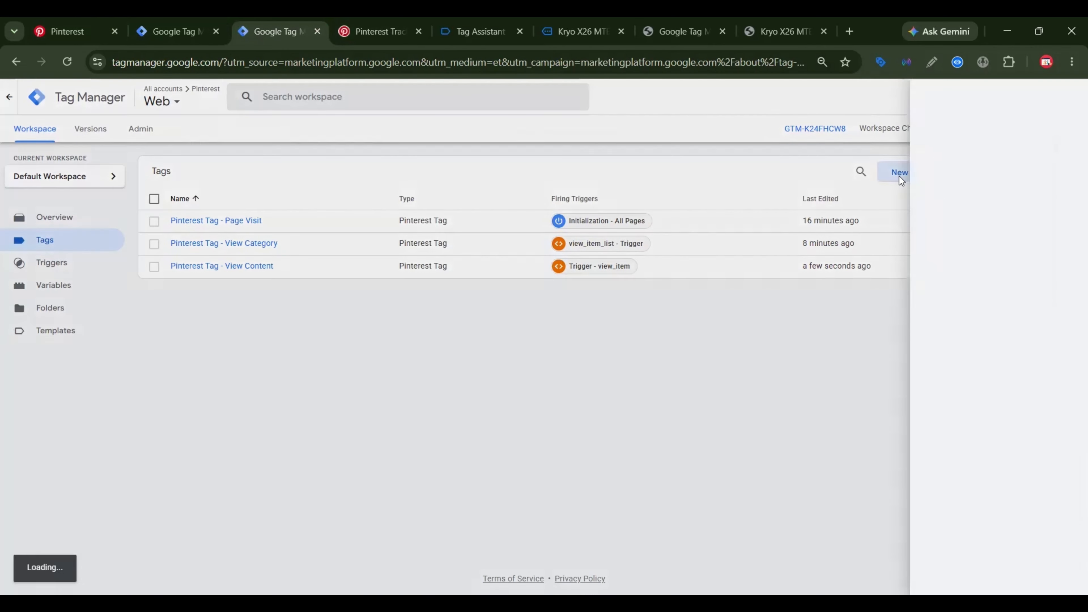
{"action": "left_click", "coordinate": [765, 221]}
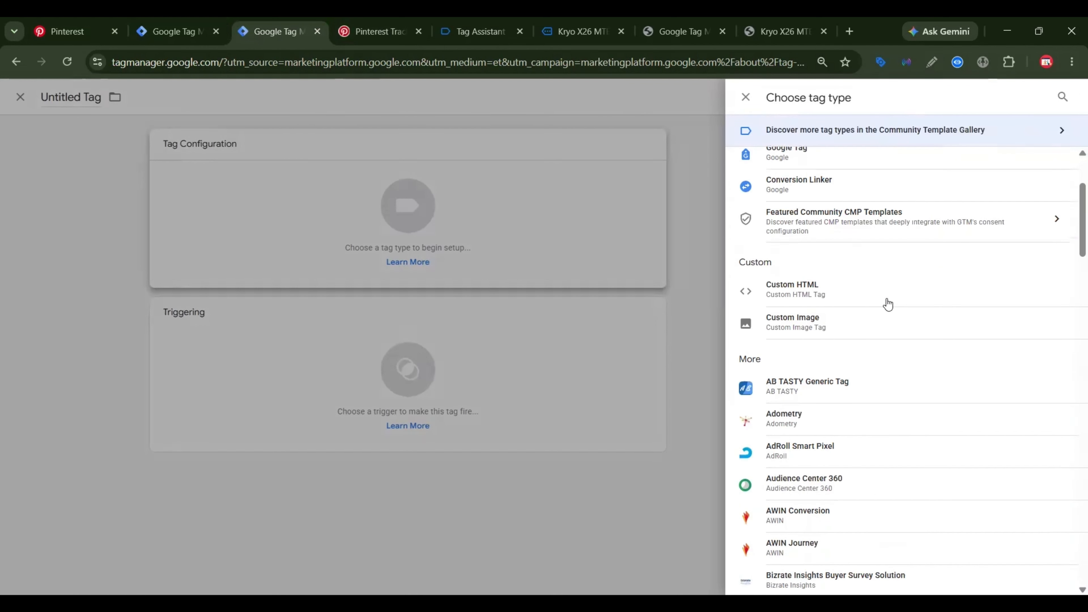
{"action": "scroll", "coordinate": [886, 306], "scroll_direction": "down", "scroll_amount": 5}
{"action": "scroll", "coordinate": [885, 306], "scroll_direction": "down", "scroll_amount": 15}
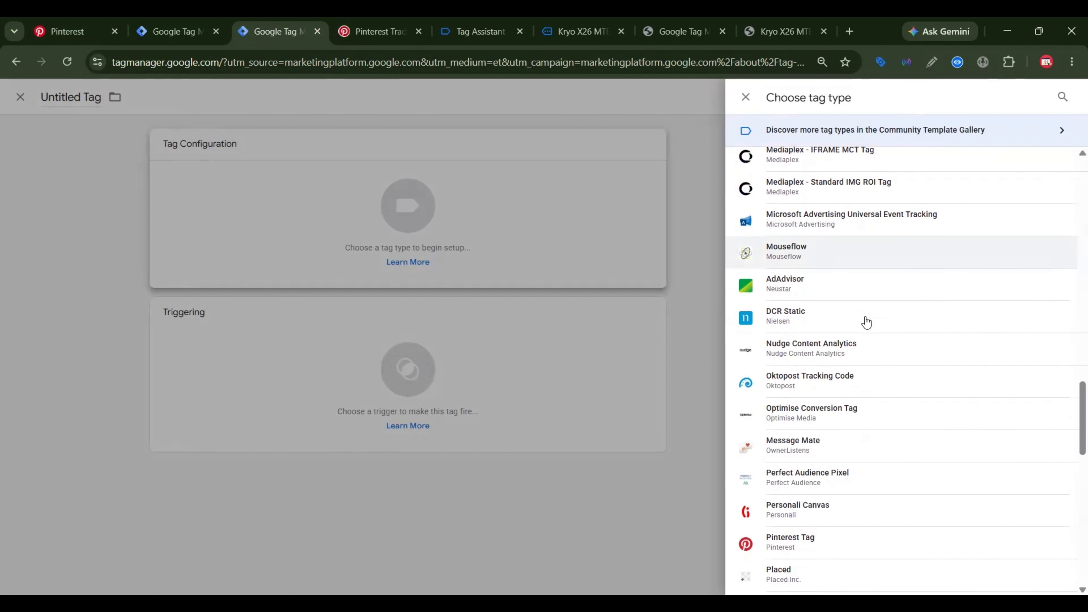
{"action": "left_click", "coordinate": [835, 542]}
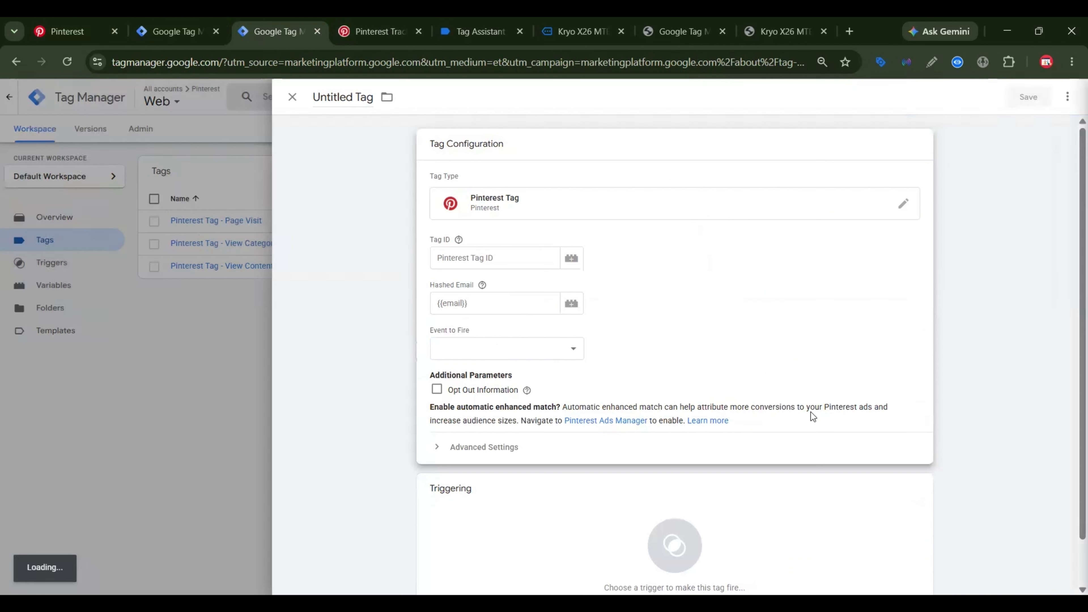
Set the tag's ID to the {{Pinterest Tag ID}} variable and its event to fire to Add to Cart.
{"action": "left_click", "coordinate": [488, 257]}
{"action": "left_click", "coordinate": [576, 260]}
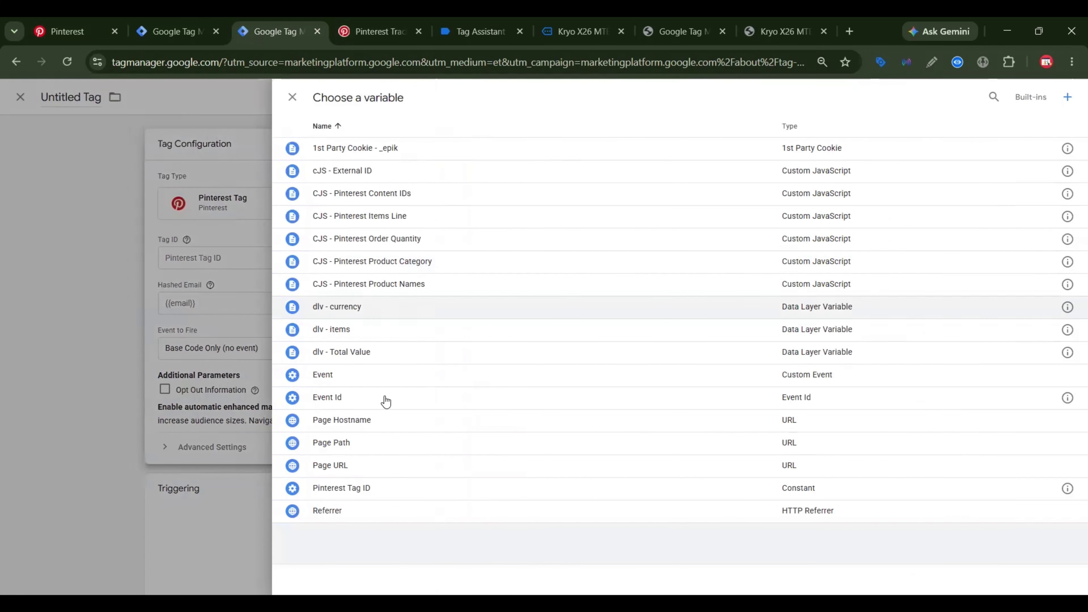
{"action": "left_click", "coordinate": [360, 487]}
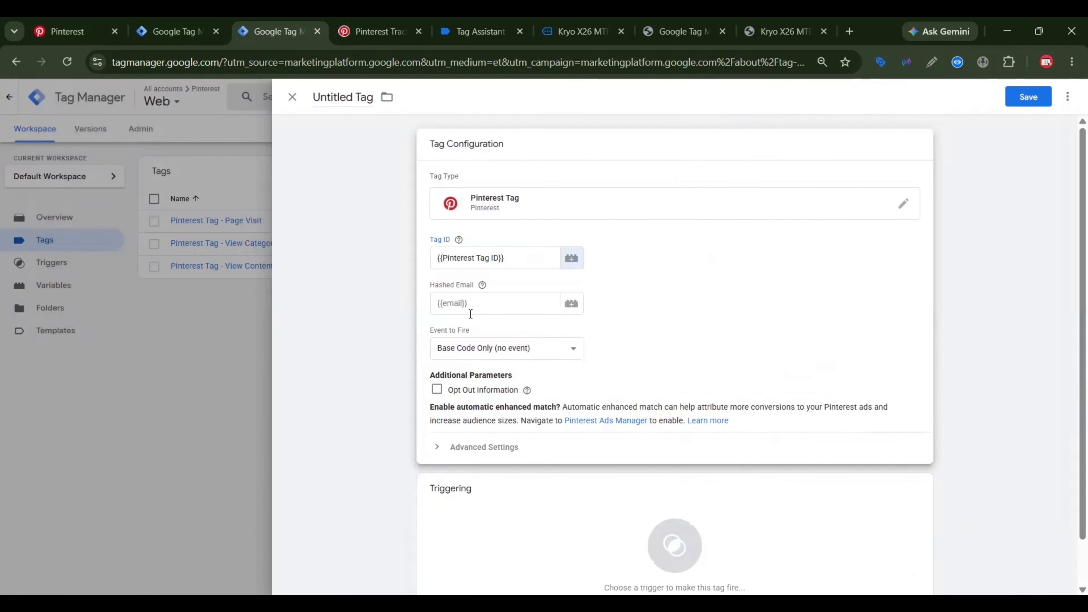
{"action": "left_click", "coordinate": [485, 351]}
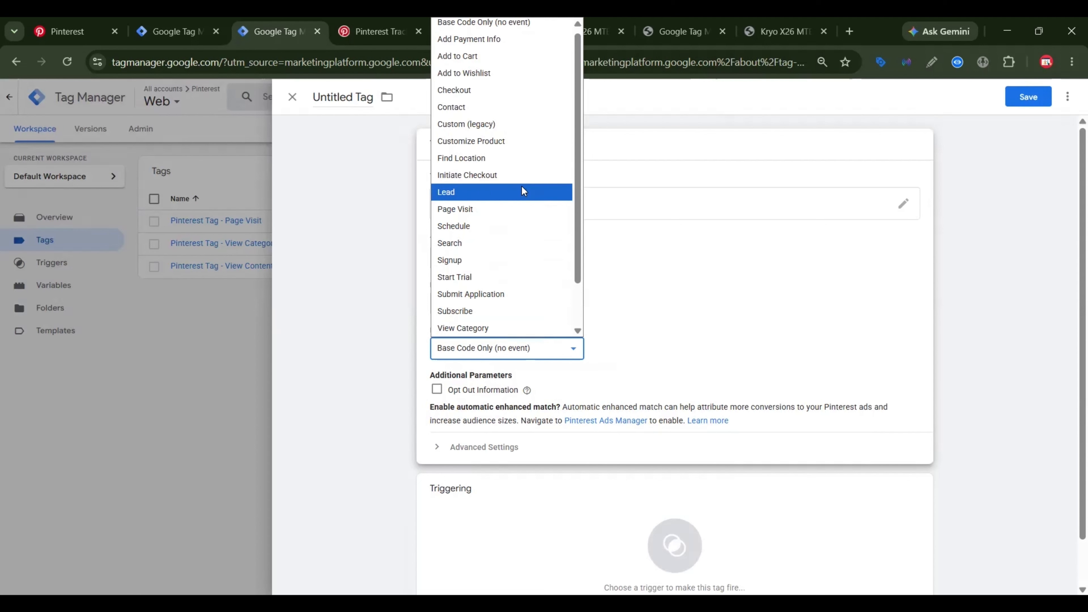
{"action": "left_click", "coordinate": [445, 53]}
{"action": "scroll", "coordinate": [527, 308], "scroll_direction": "down", "scroll_amount": 2}
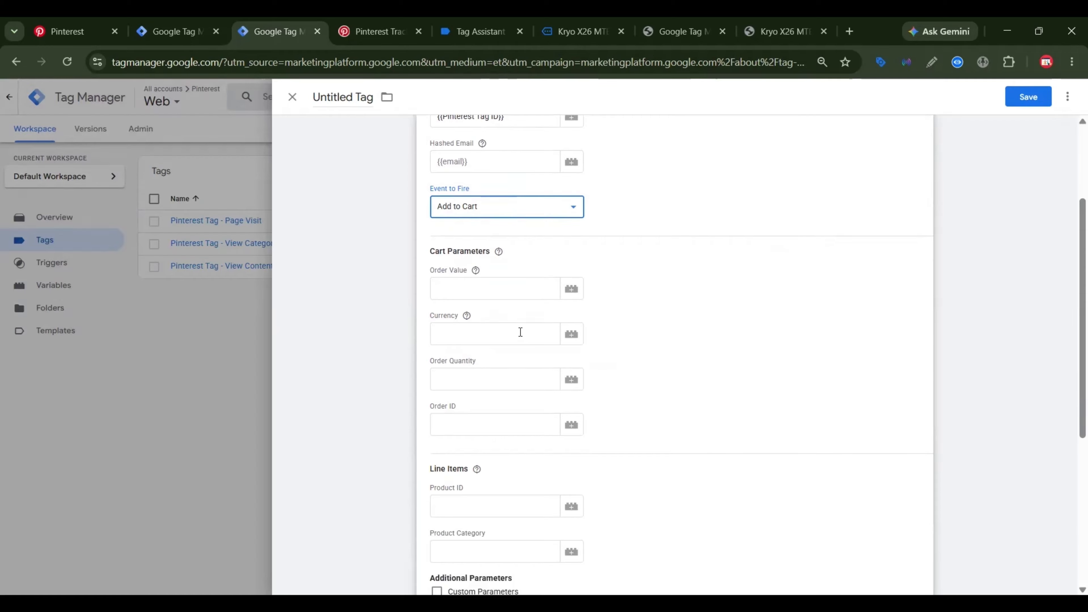
Set the cart parameters: order value {{dlv - Total Value}}, currency {{dlv - currency}} and order quantity {{CJS - Pinterest Order Quantity}}.
{"action": "left_click", "coordinate": [571, 295]}
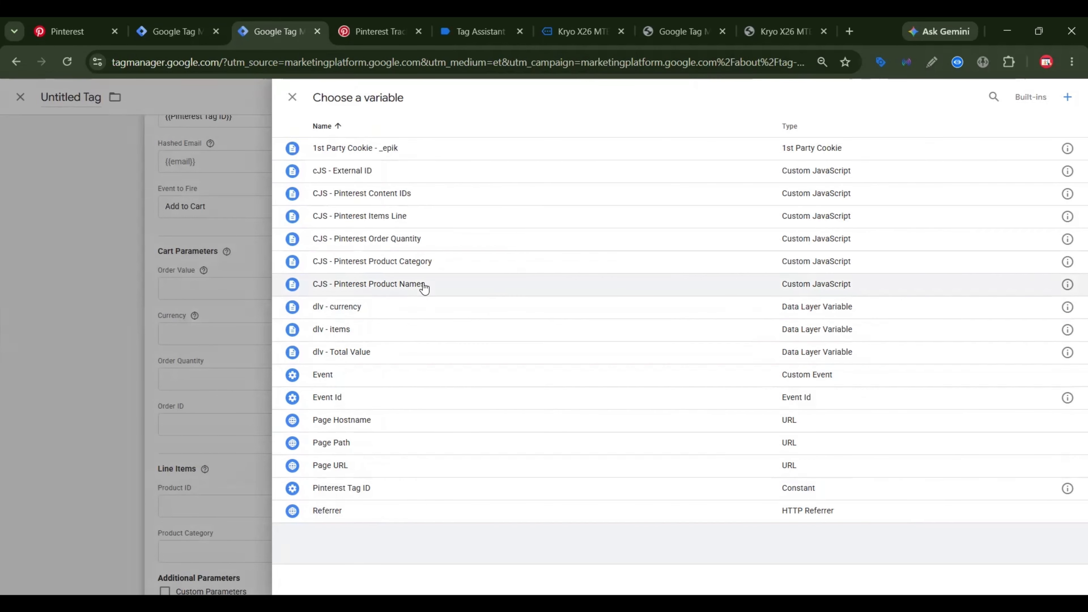
{"action": "left_click", "coordinate": [372, 354]}
{"action": "left_click", "coordinate": [473, 335]}
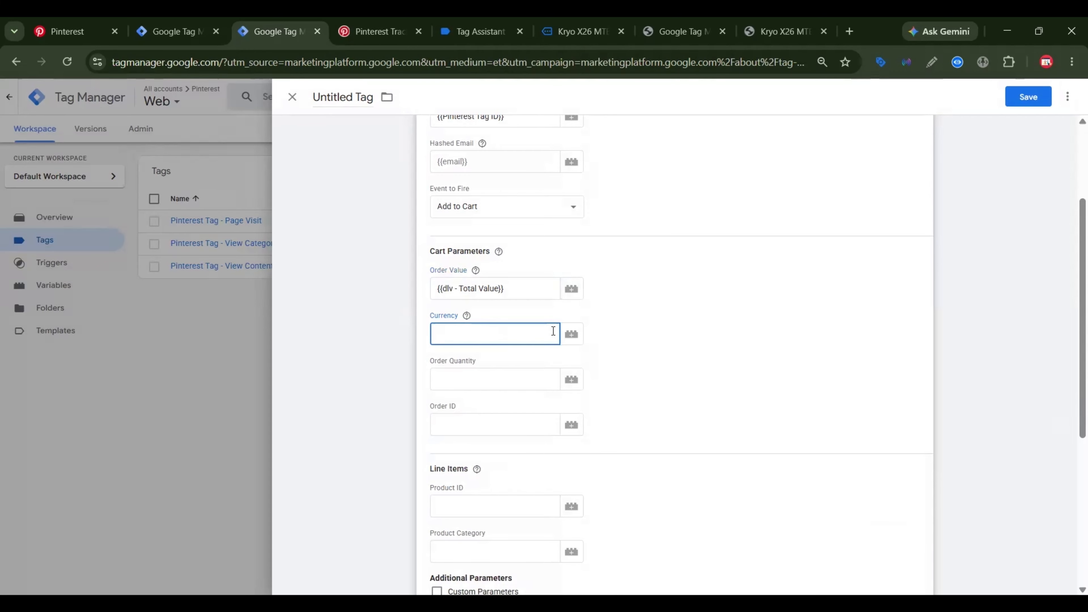
{"action": "left_click", "coordinate": [572, 334]}
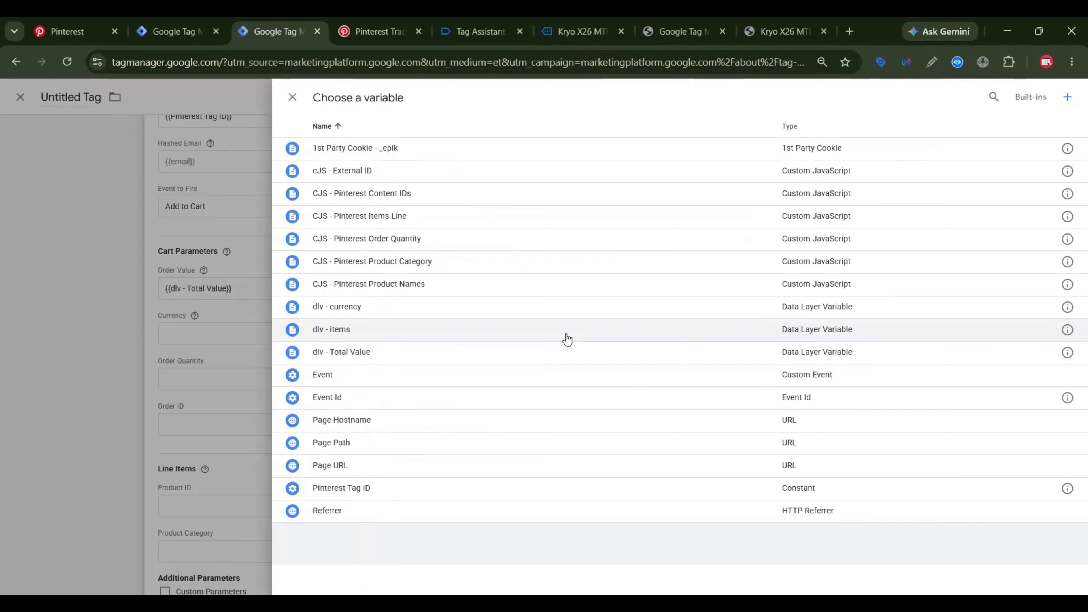
{"action": "left_click", "coordinate": [432, 312]}
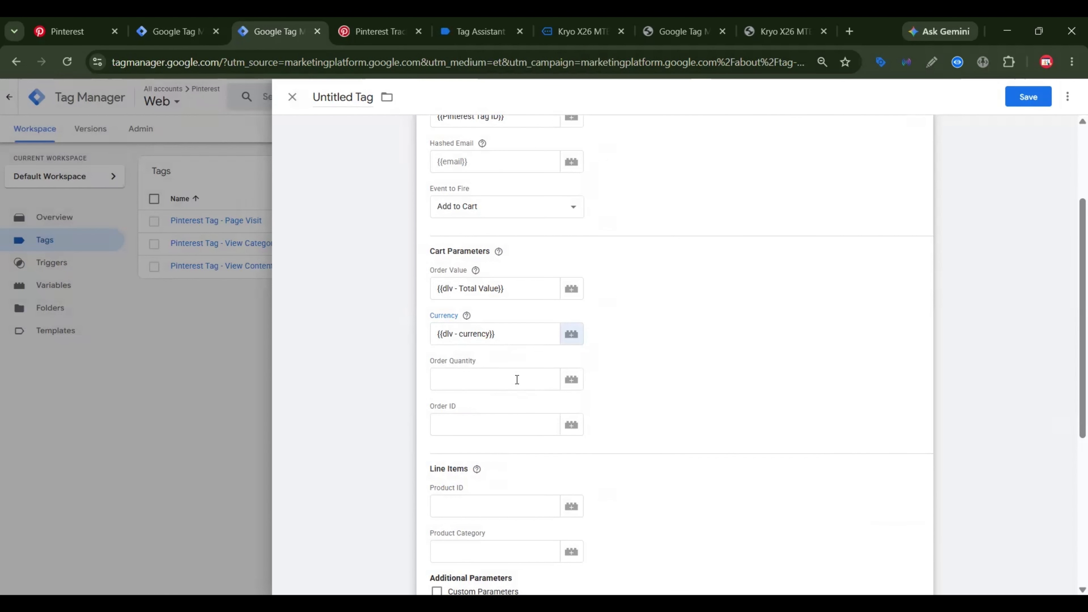
{"action": "left_click", "coordinate": [571, 379]}
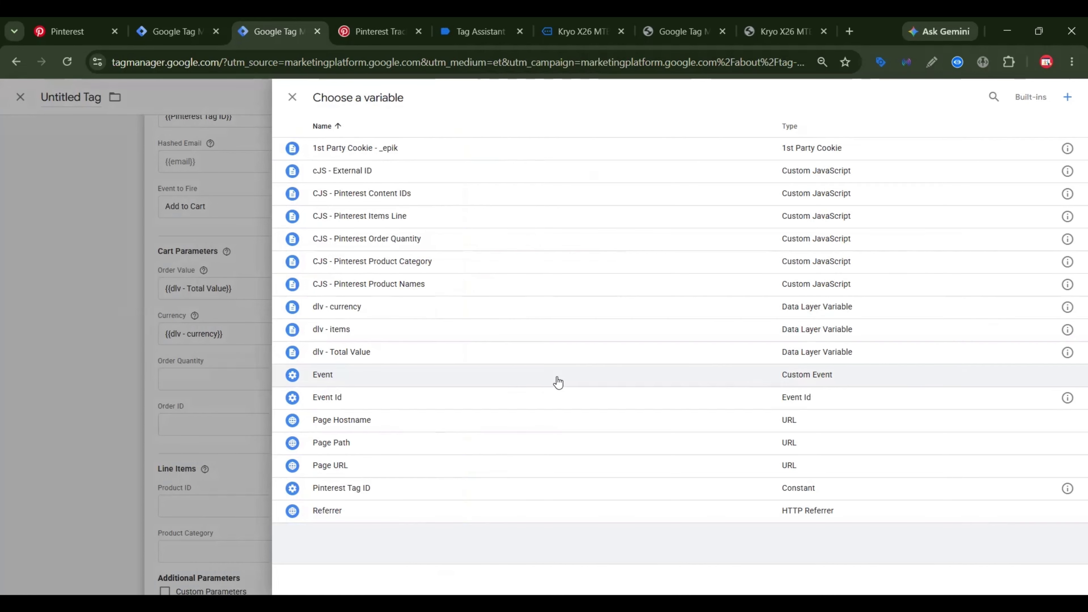
{"action": "left_click", "coordinate": [441, 251]}
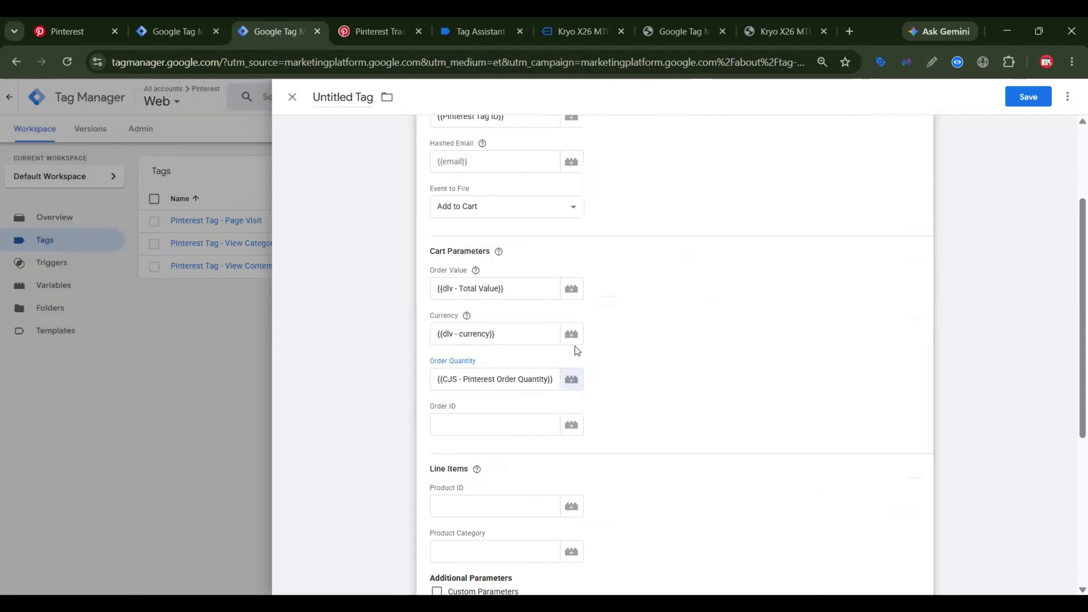
Set the line item's product ID to {{CJS - Pinterest Content IDs}} and its product category to the CJS - Pinterest Product Category variable.
{"action": "scroll", "coordinate": [553, 361], "scroll_direction": "down", "scroll_amount": 2}
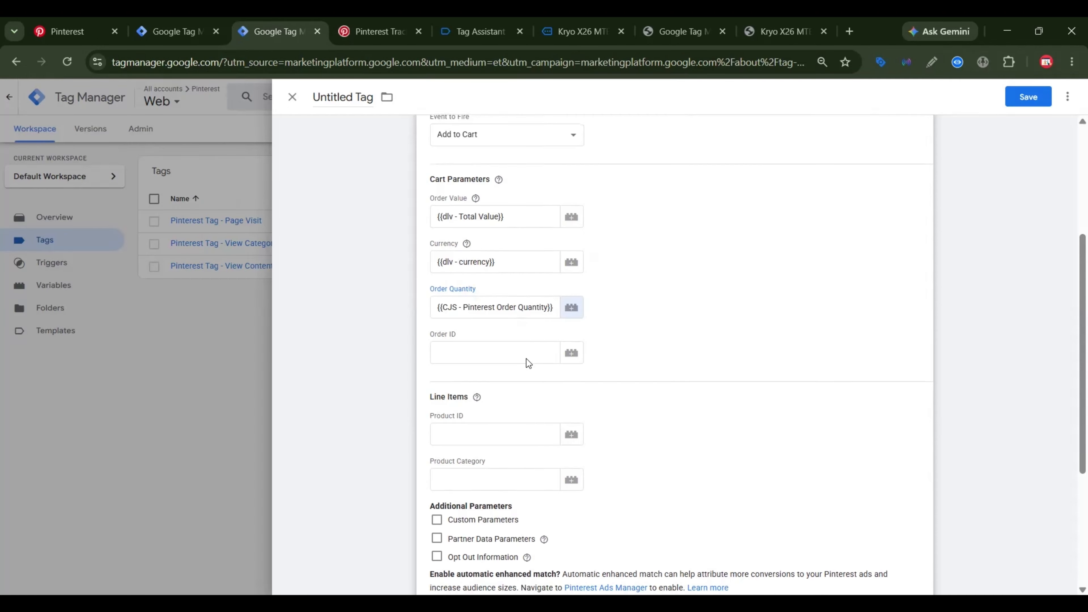
{"action": "scroll", "coordinate": [540, 334], "scroll_direction": "down", "scroll_amount": 3}
{"action": "left_click", "coordinate": [572, 295]}
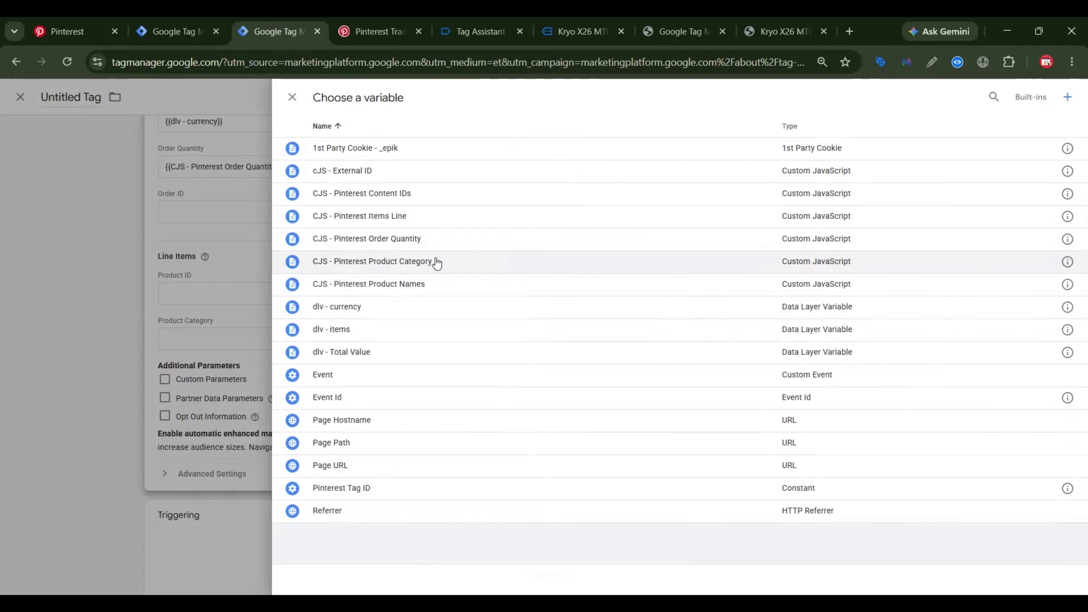
{"action": "left_click", "coordinate": [413, 193]}
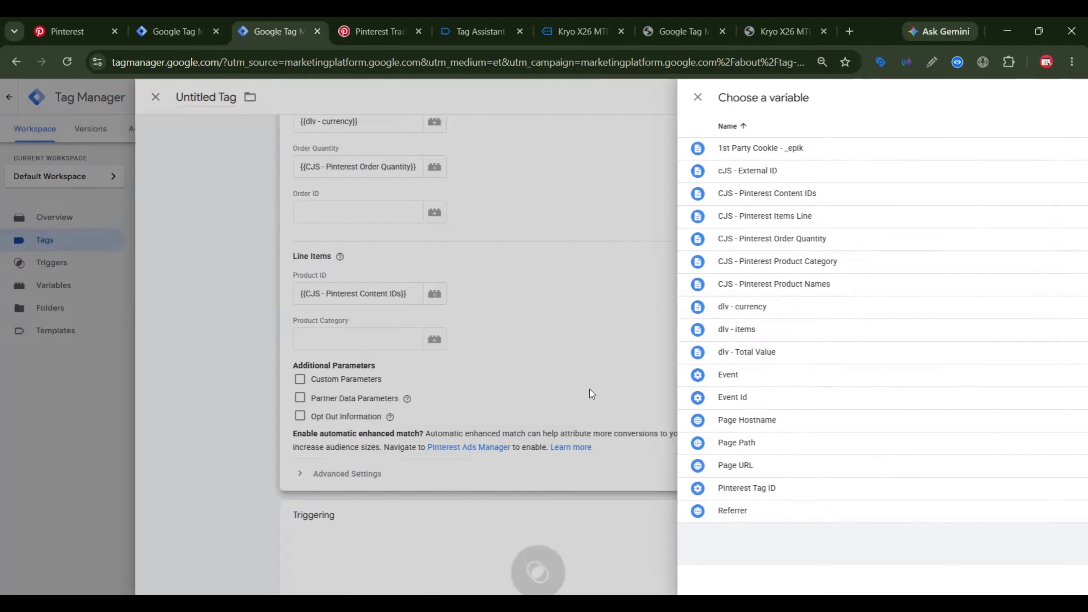
{"action": "left_click", "coordinate": [572, 339]}
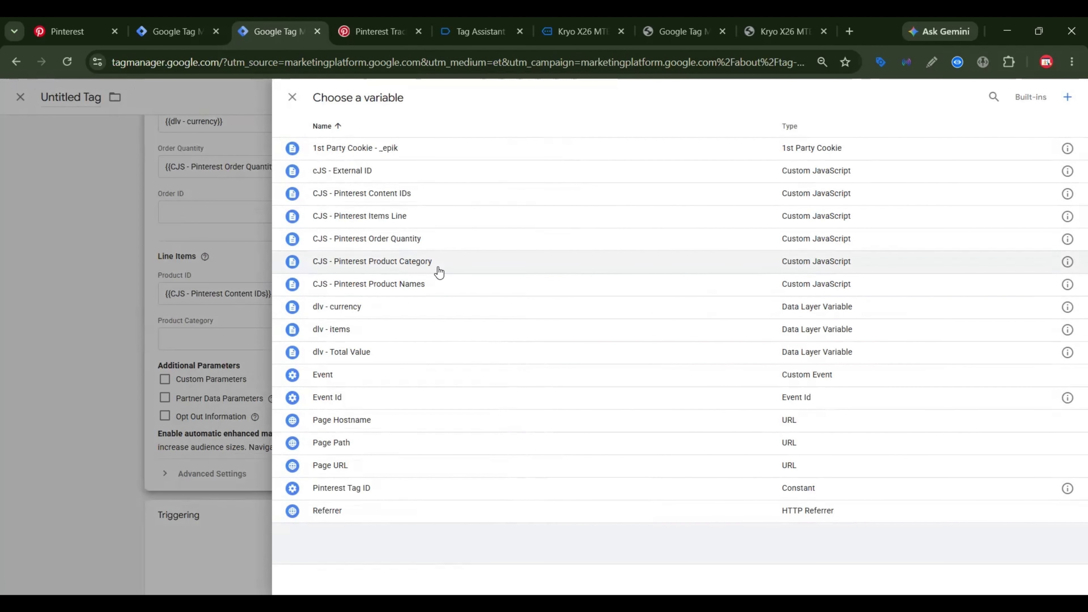
{"action": "left_click", "coordinate": [437, 272]}
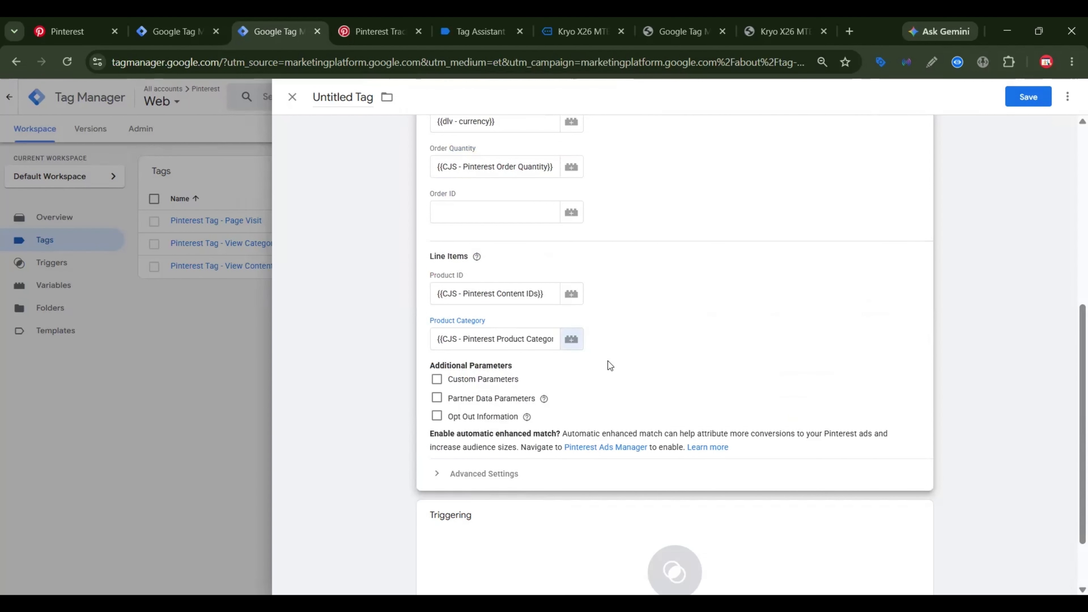
Enable custom parameters for the tag and add four empty rows.
{"action": "left_click", "coordinate": [437, 380]}
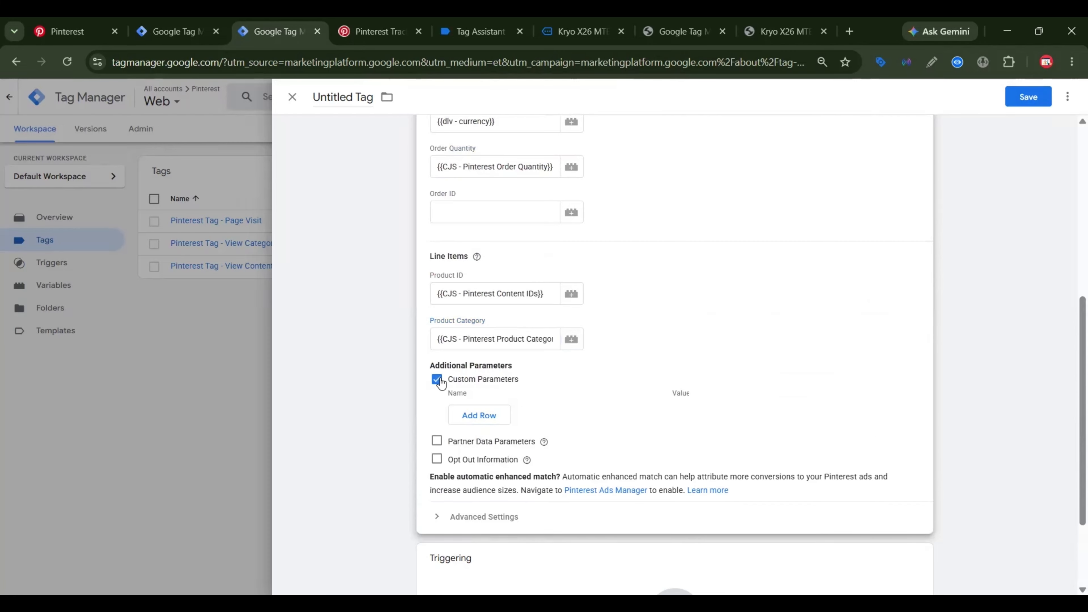
{"action": "scroll", "coordinate": [523, 376], "scroll_direction": "down", "scroll_amount": 2}
{"action": "left_click", "coordinate": [482, 345]}
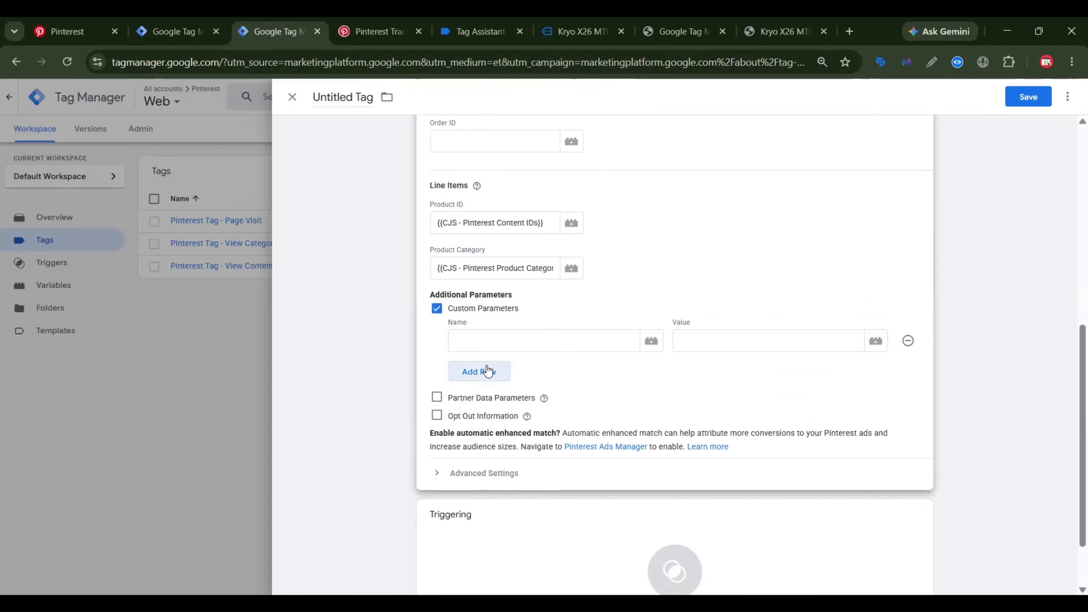
{"action": "left_click", "coordinate": [480, 372]}
{"action": "left_click", "coordinate": [477, 399]}
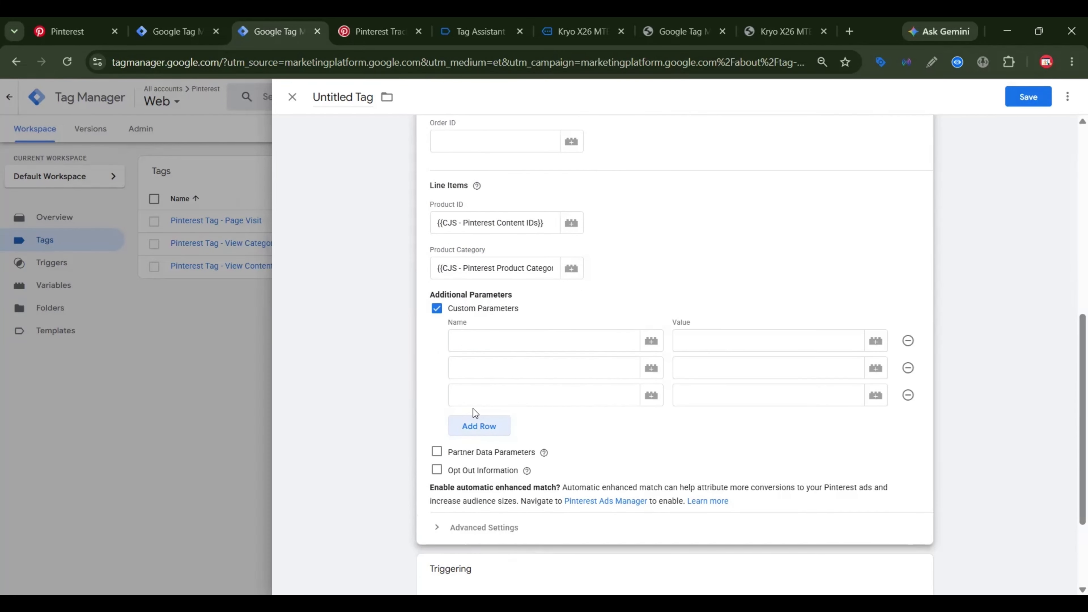
{"action": "left_click", "coordinate": [474, 426]}
Name the custom parameters event_id, click_id and items_line, and remove the unused fourth row.
{"action": "left_click", "coordinate": [492, 342]}
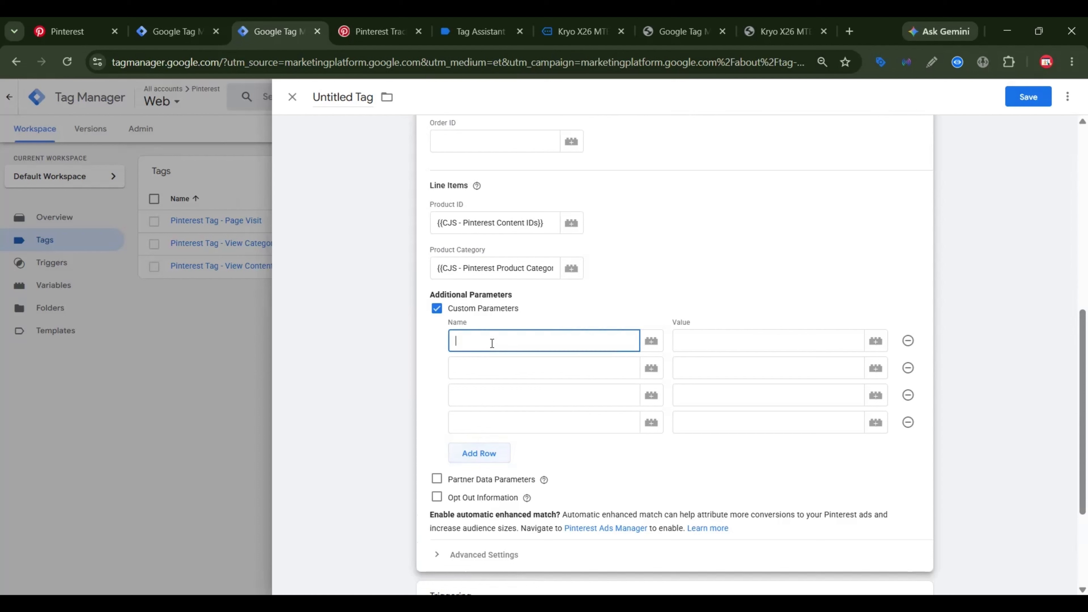
{"action": "type", "text": "evem"}
{"action": "key", "text": "BackSpace"}
{"action": "type", "text": "nt_id"}
{"action": "left_click", "coordinate": [507, 370]}
{"action": "type", "text": "cl"}
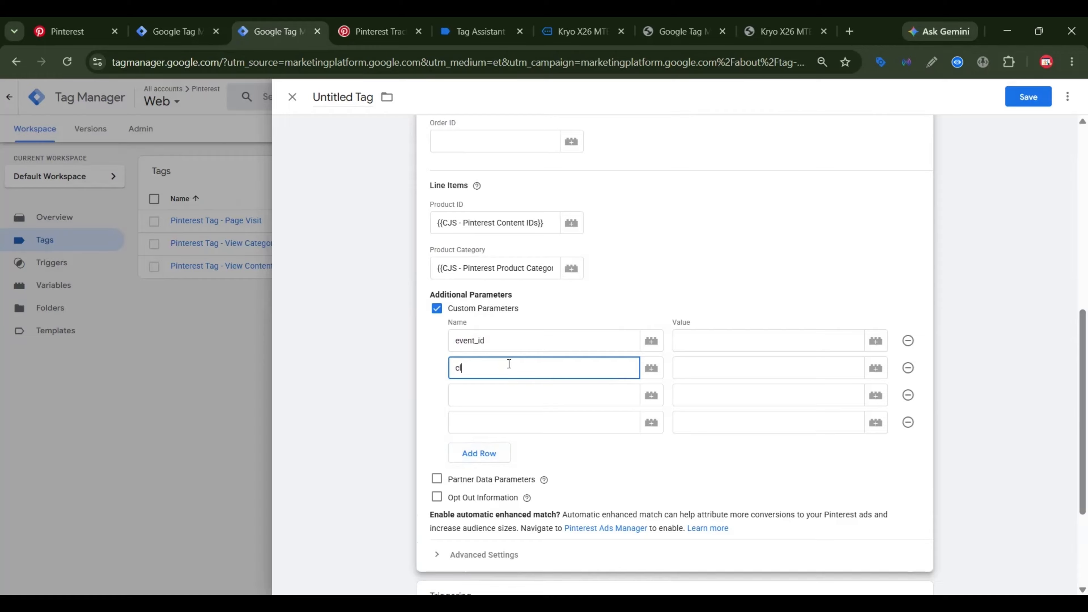
{"action": "type", "text": "ick_id"}
{"action": "left_click", "coordinate": [566, 403]}
{"action": "type", "text": "items_"}
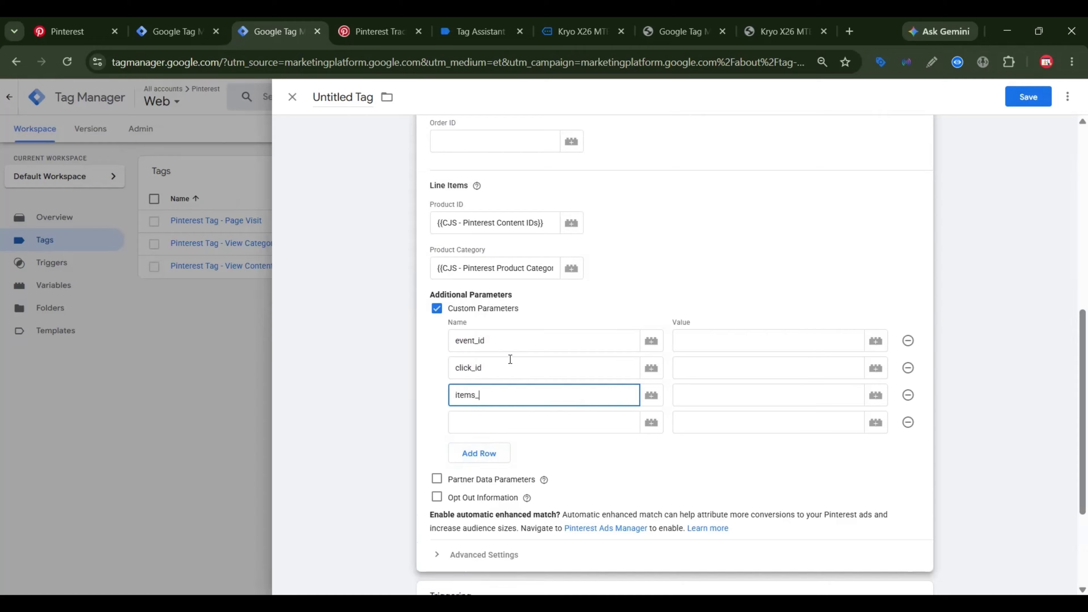
{"action": "type", "text": "line"}
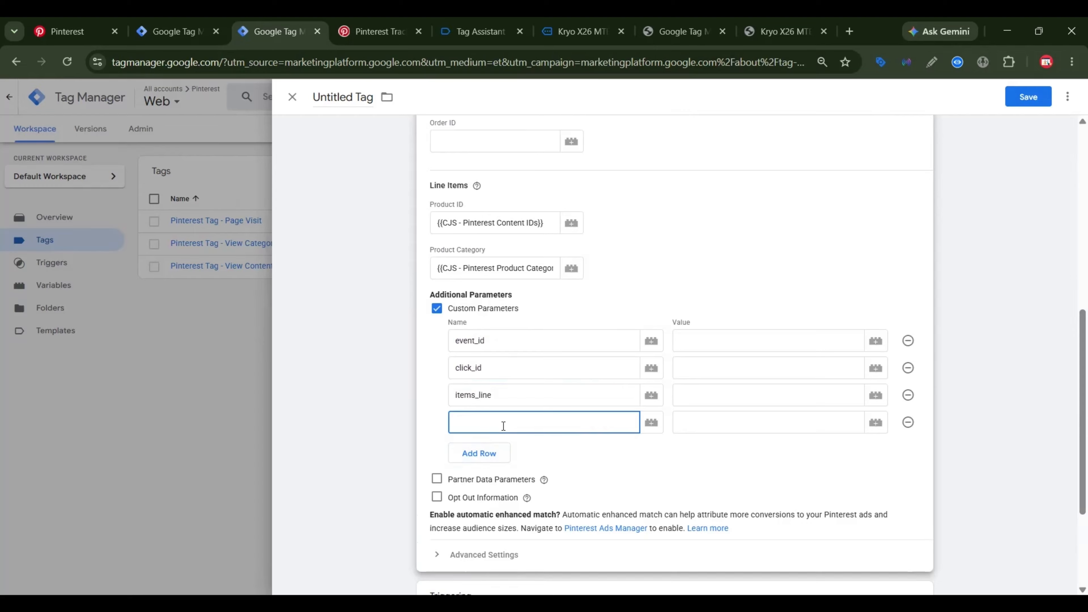
{"action": "left_click", "coordinate": [907, 422]}
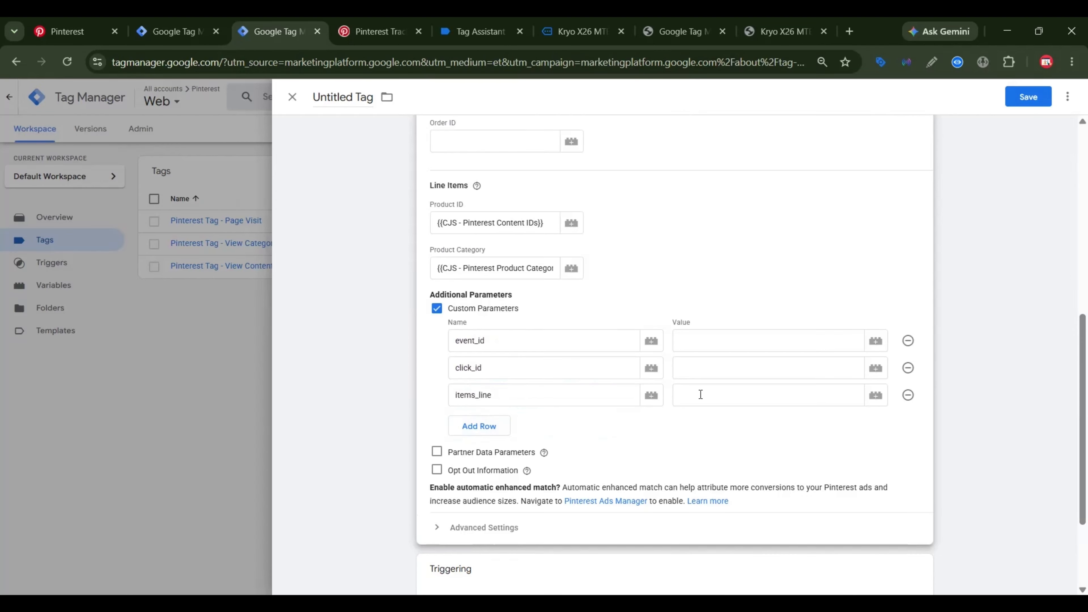
Set the values of event_id to {{Event Id}}, click_id to {{1st Party Cookie - _epik}} and items_line to {{CJS - Pinterest Items Line}}.
{"action": "left_click", "coordinate": [745, 346]}
{"action": "left_click", "coordinate": [875, 341]}
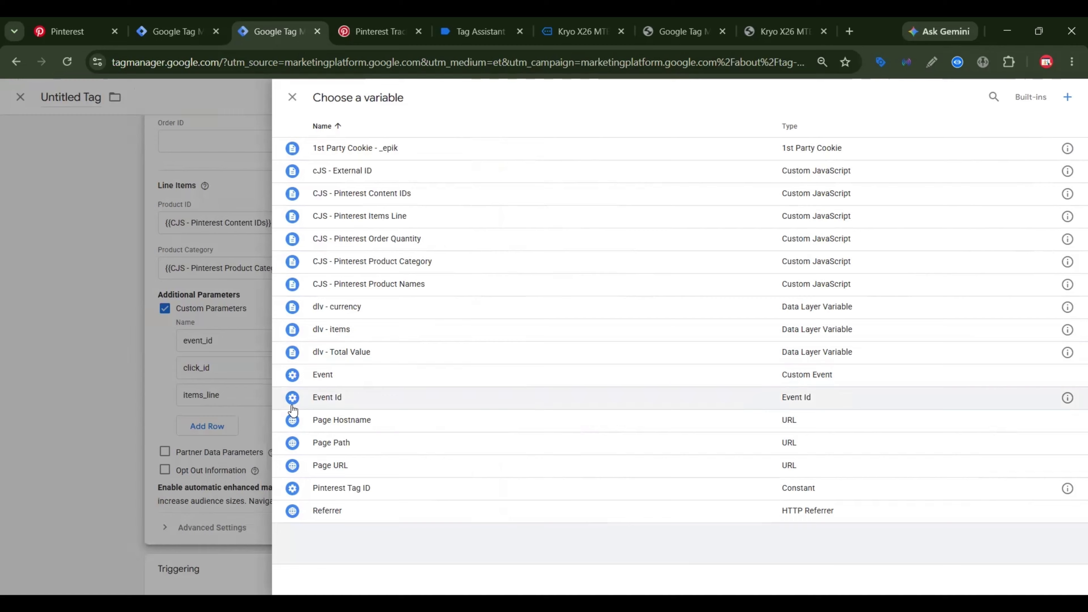
{"action": "left_click", "coordinate": [733, 397]}
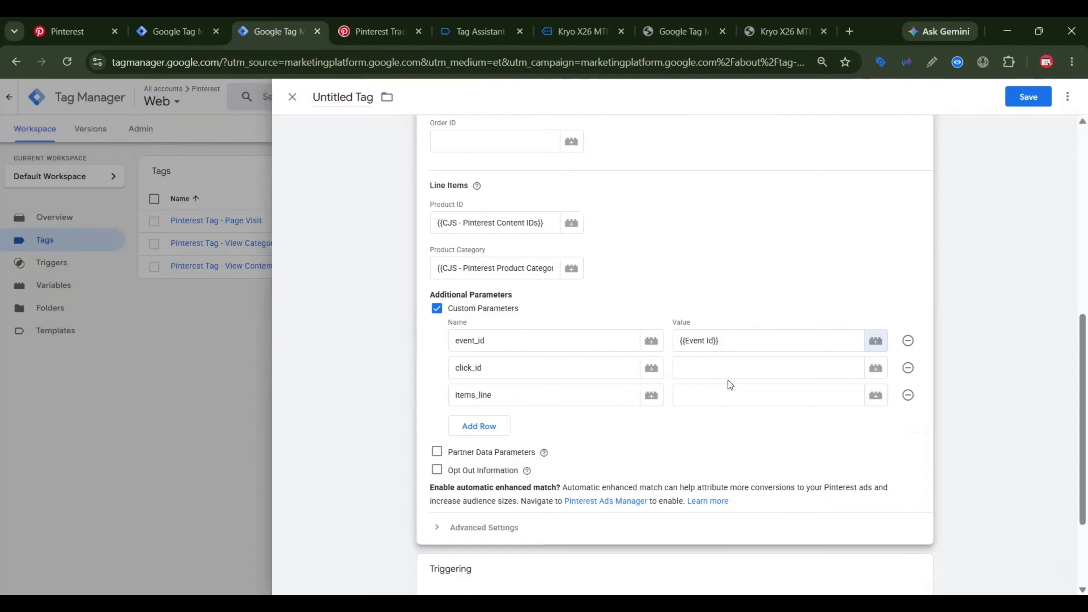
{"action": "left_click", "coordinate": [749, 365]}
{"action": "left_click", "coordinate": [876, 368]}
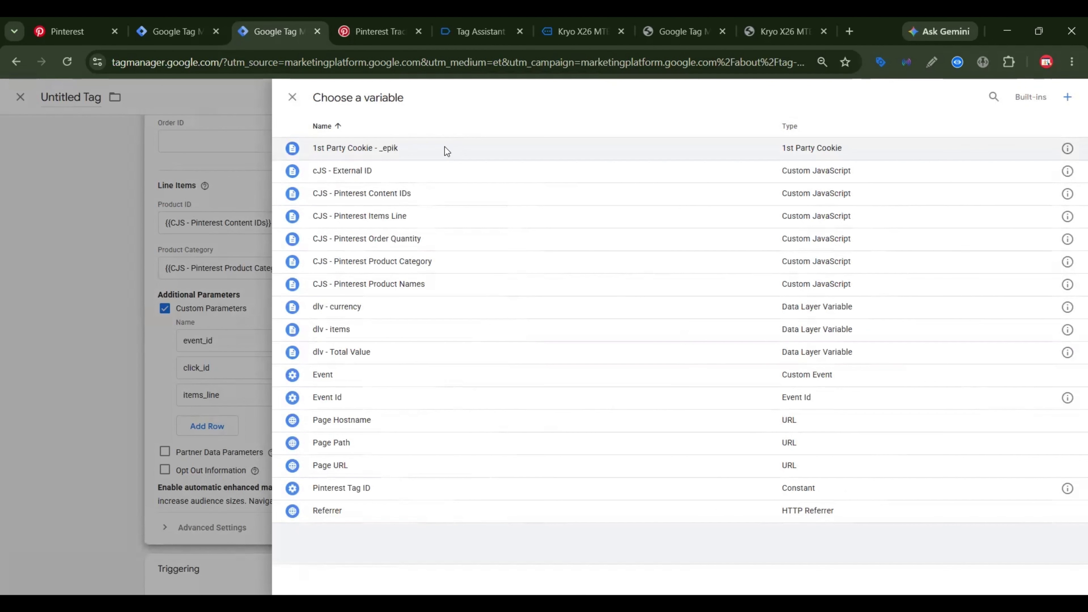
{"action": "left_click", "coordinate": [720, 148]}
{"action": "left_click", "coordinate": [694, 397]}
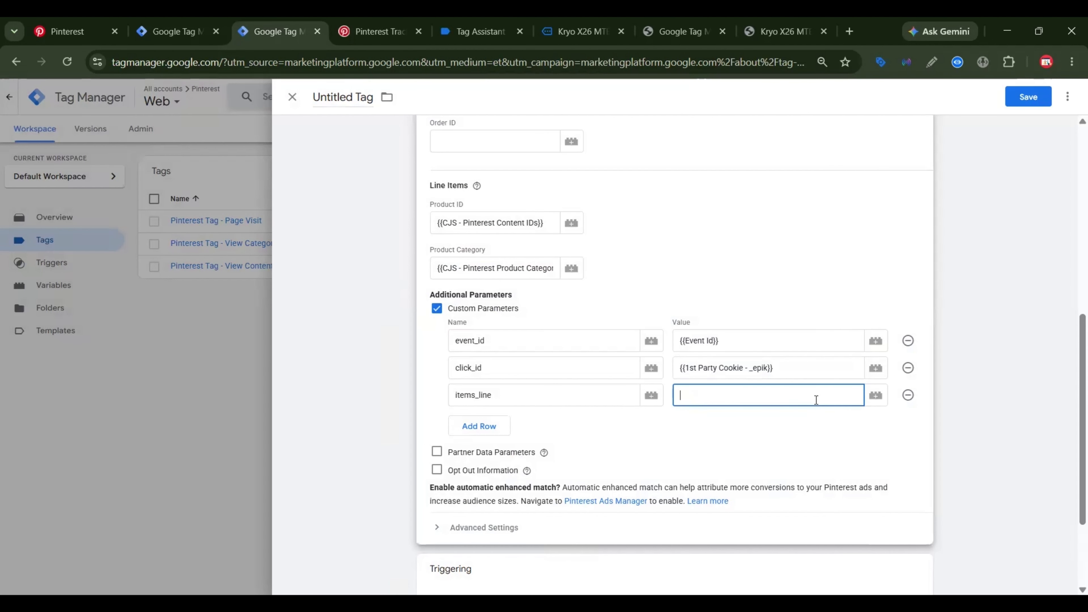
{"action": "left_click", "coordinate": [876, 396]}
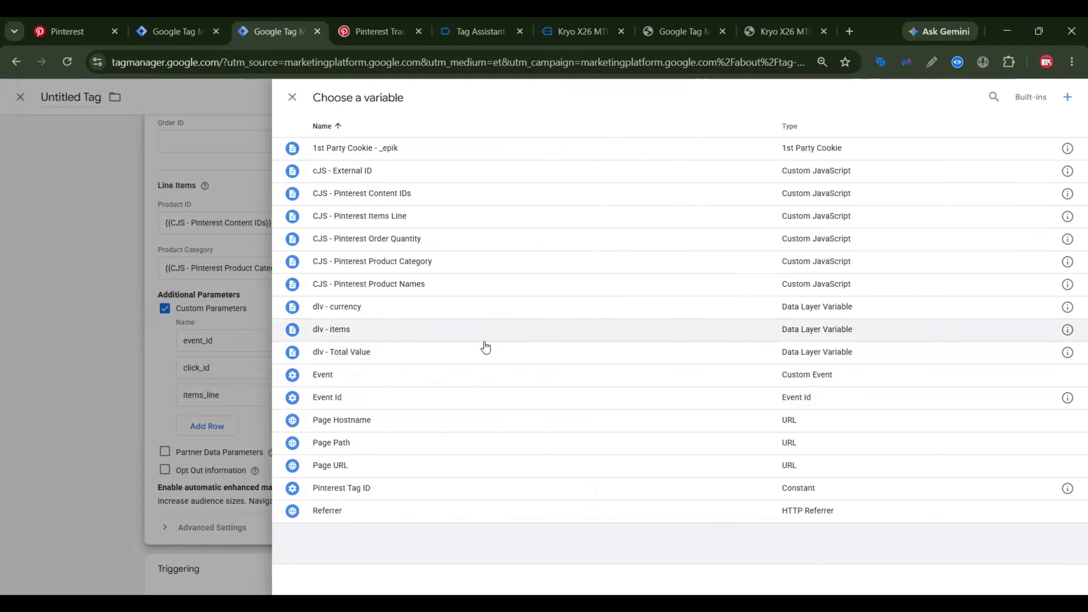
{"action": "left_click", "coordinate": [407, 216]}
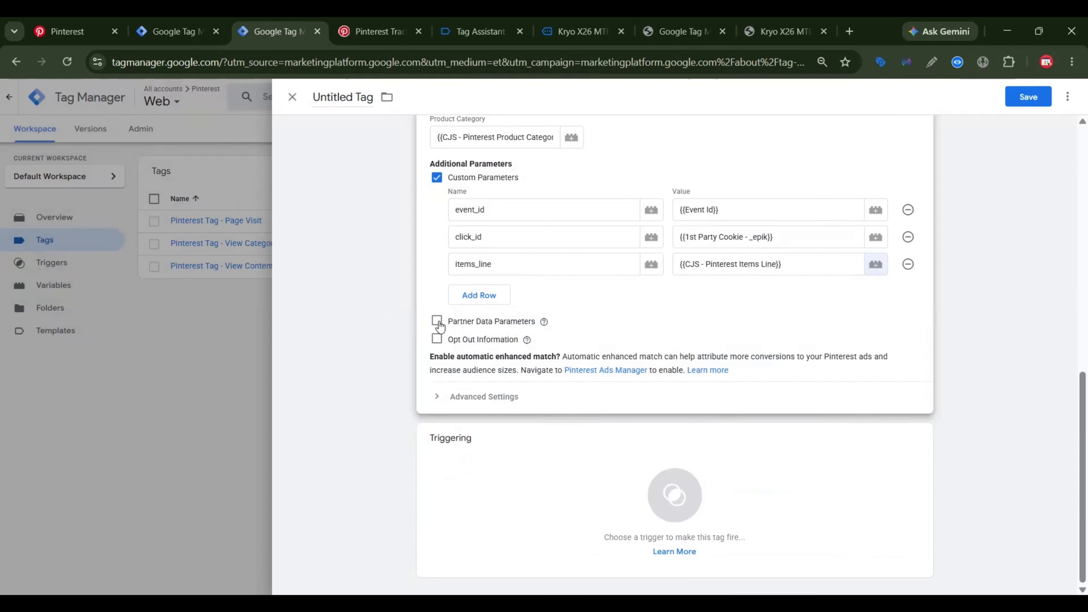
Enable partner data parameters and add an External Id row with the cJS - External ID variable as its value.
{"action": "left_click", "coordinate": [437, 321]}
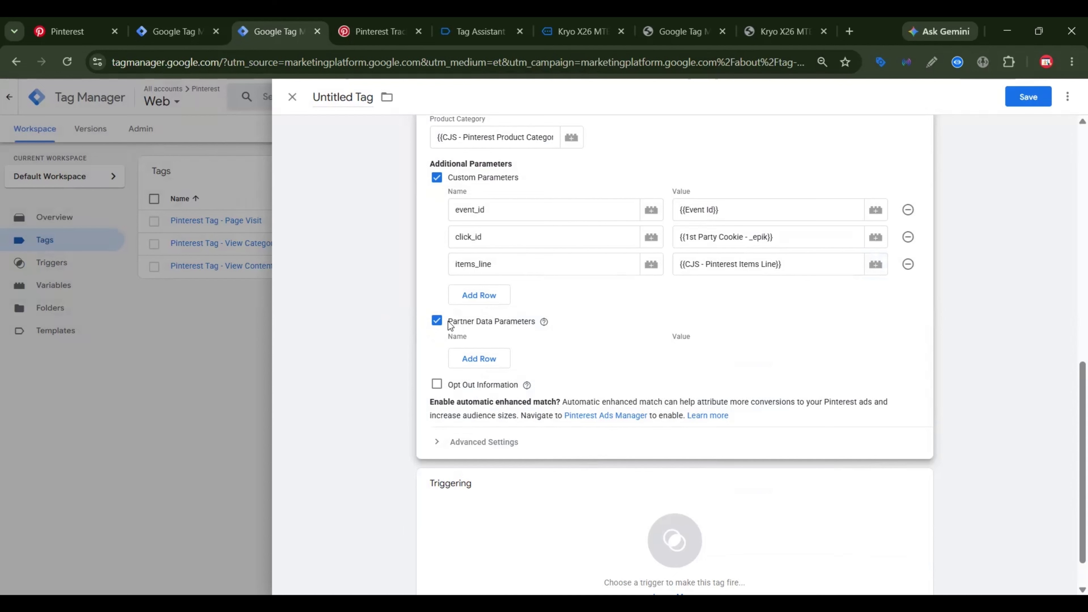
{"action": "left_click", "coordinate": [479, 358]}
{"action": "left_click", "coordinate": [651, 355]}
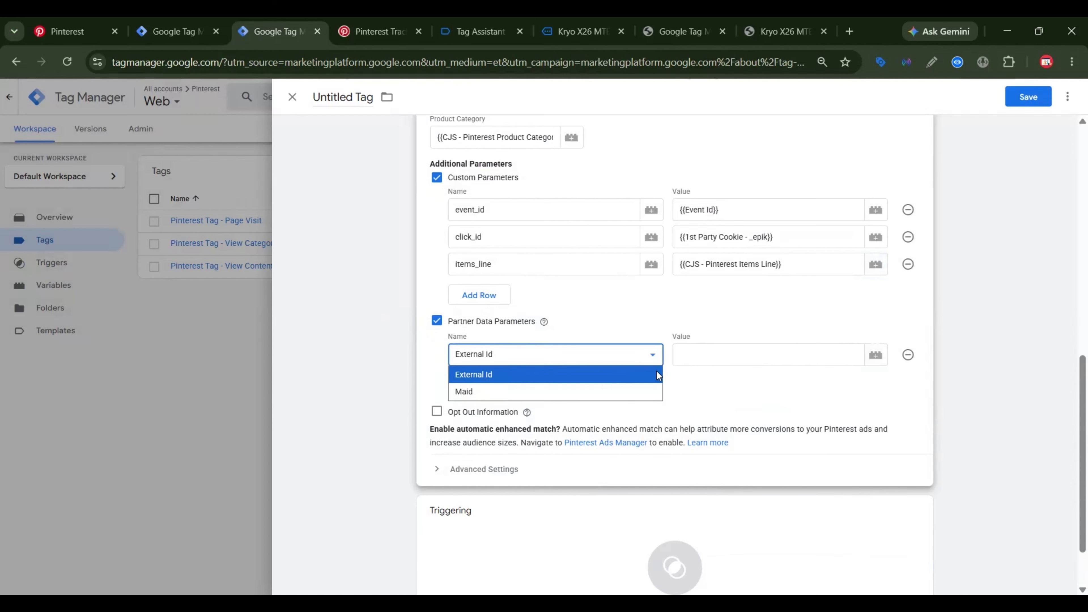
{"action": "left_click", "coordinate": [881, 355]}
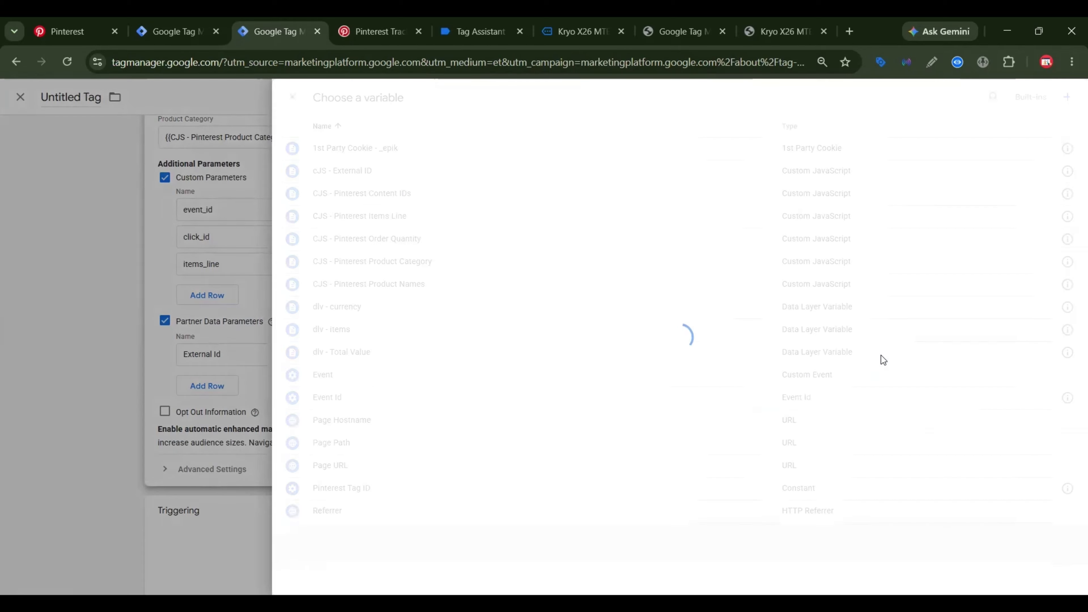
{"action": "left_click", "coordinate": [387, 174]}
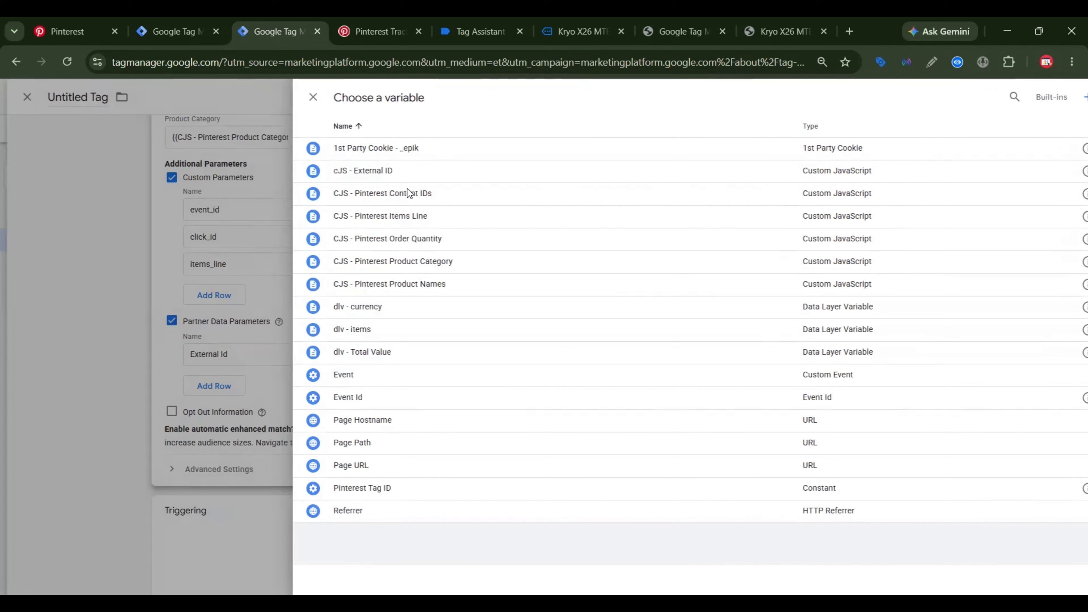
Create a new trigger of the Custom Event type for the tag.
{"action": "left_click", "coordinate": [773, 482]}
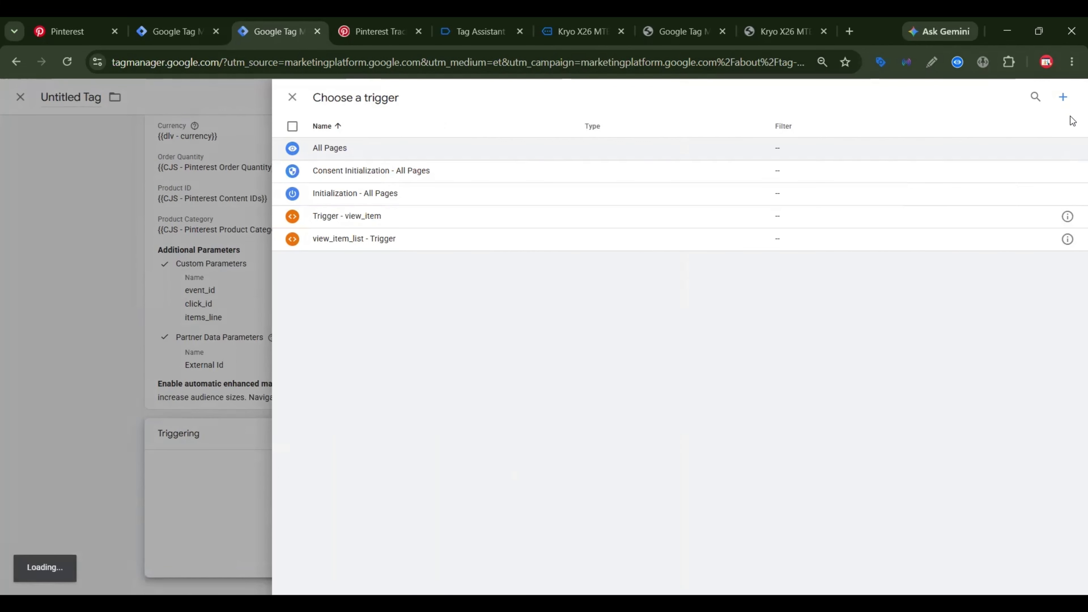
{"action": "left_click", "coordinate": [1063, 100]}
{"action": "left_click", "coordinate": [860, 190]}
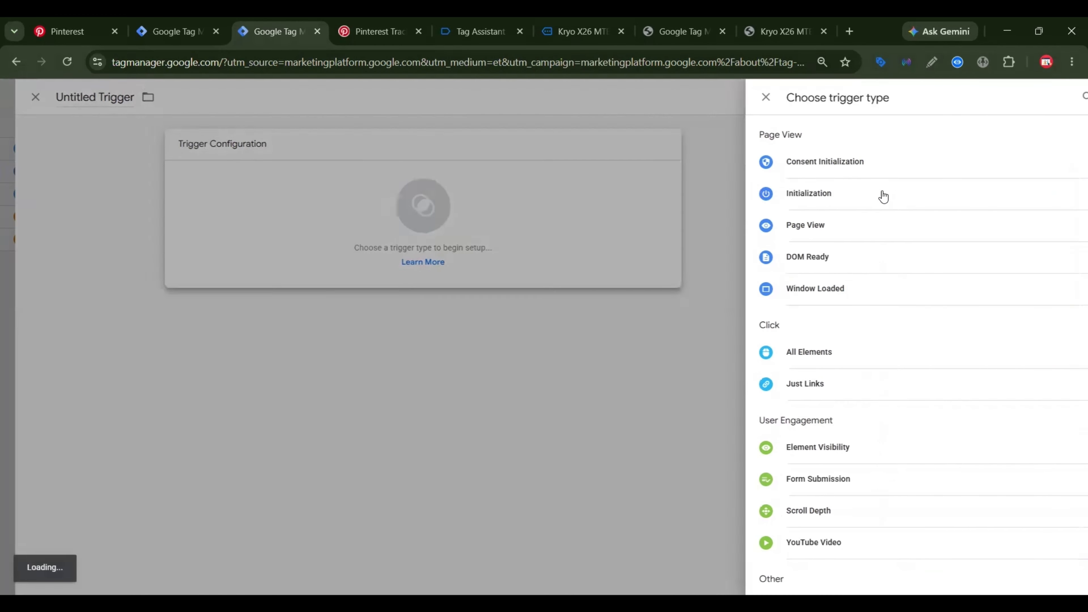
{"action": "scroll", "coordinate": [878, 300], "scroll_direction": "down", "scroll_amount": 3}
{"action": "left_click", "coordinate": [826, 465]}
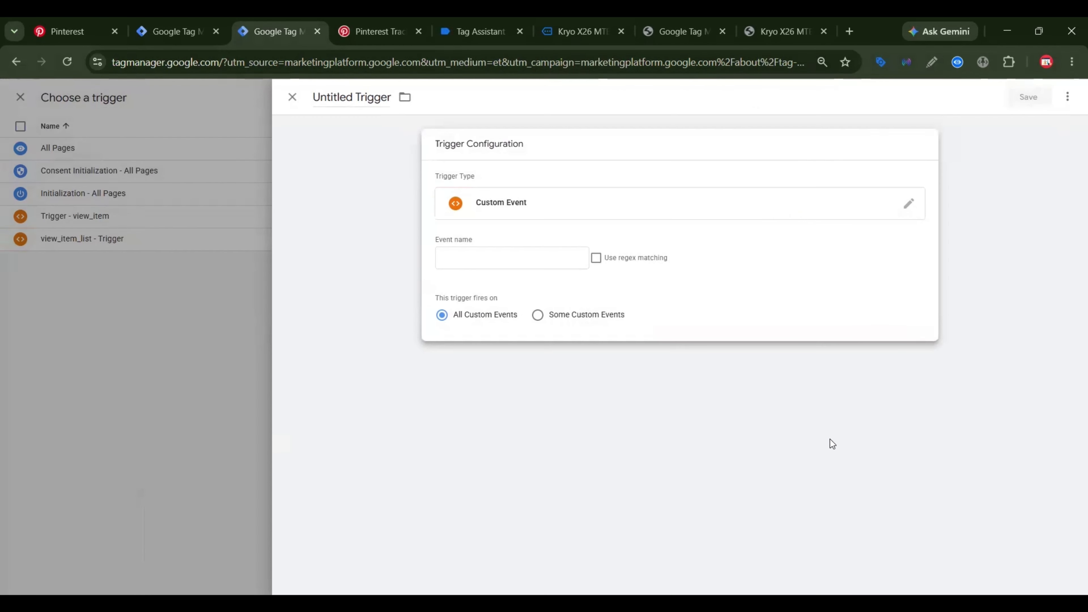
Add the Kryo X26 MTB – Model X to the cart on its product page and switch to Tag Assistant to check the recorded event.
{"action": "left_click", "coordinate": [581, 32]}
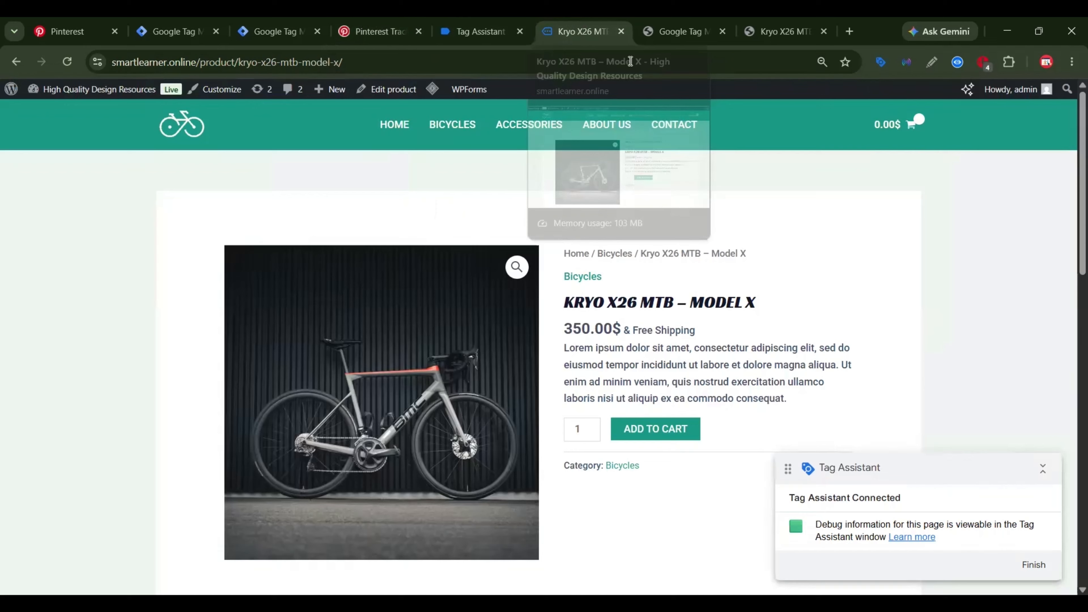
{"action": "left_click", "coordinate": [666, 441]}
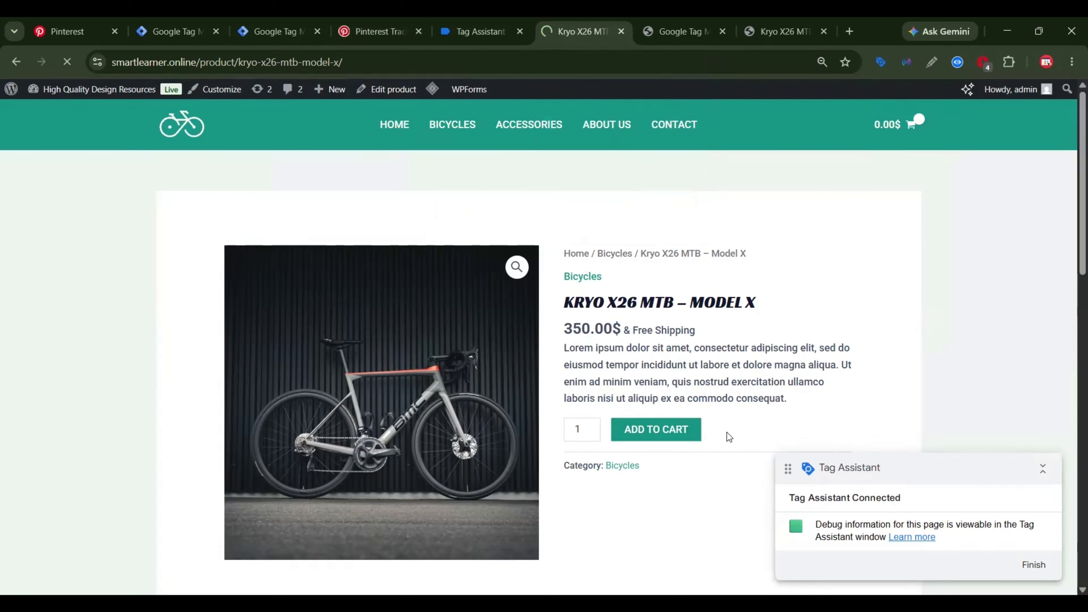
{"action": "left_click", "coordinate": [483, 29]}
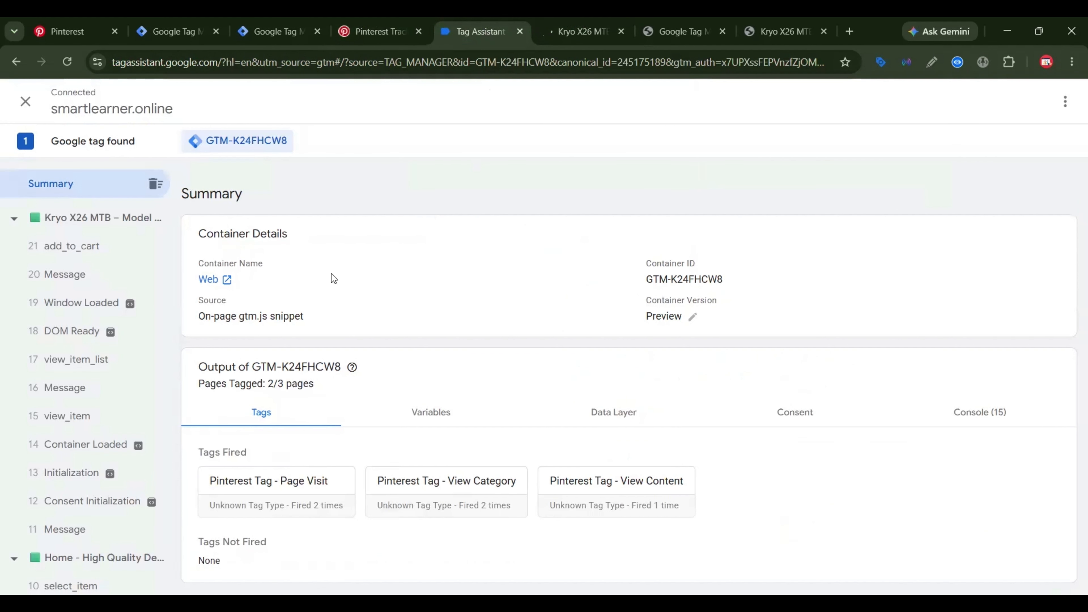
Open the add_to_cart event in Tag Assistant and copy its event name.
{"action": "left_click", "coordinate": [65, 252]}
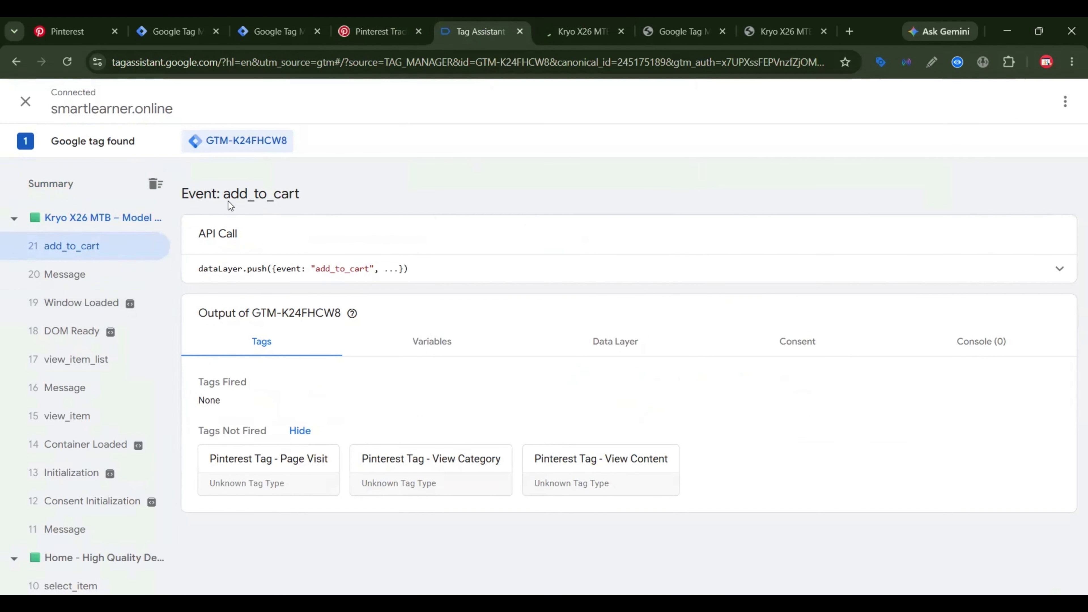
{"action": "left_click_drag", "start_coordinate": [224, 194], "coordinate": [302, 189]}
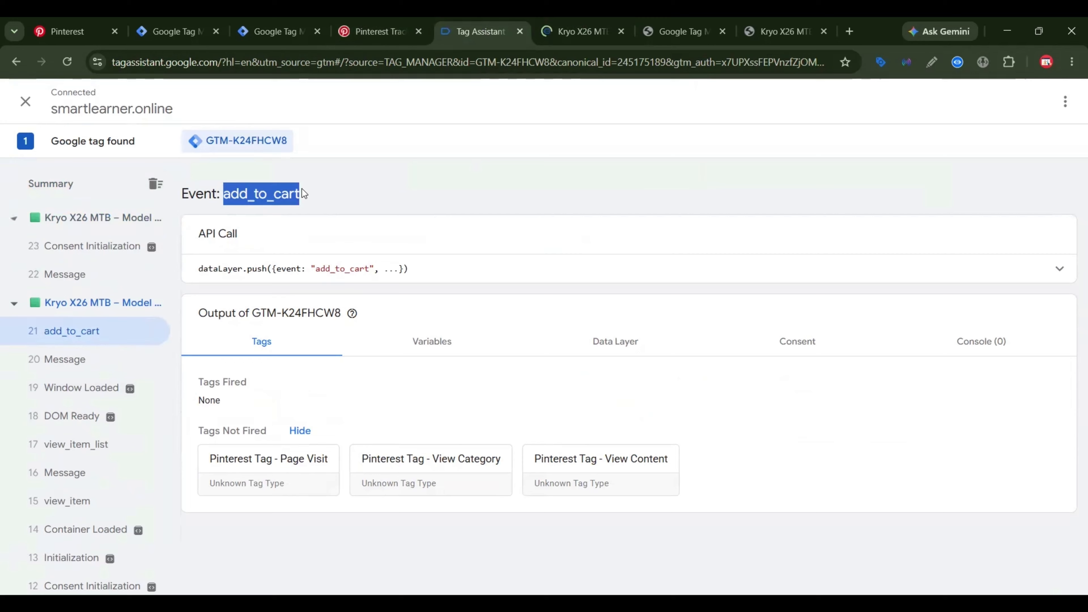
{"action": "right_click", "coordinate": [285, 190]}
{"action": "left_click", "coordinate": [326, 208]}
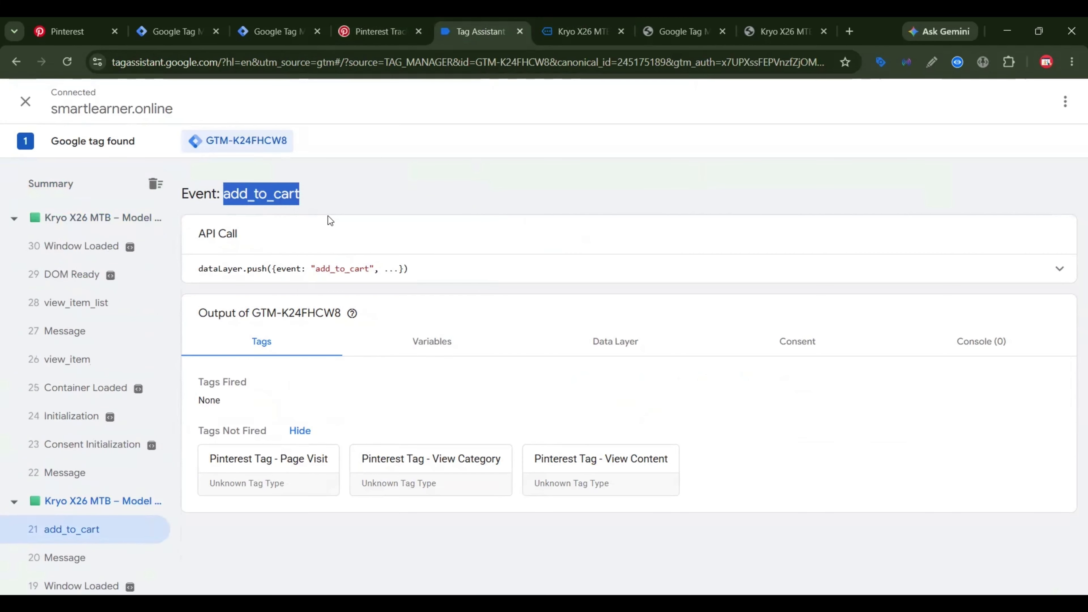
Switch back to Tag Manager and set the custom event trigger's event name to add_to_cart.
{"action": "left_click", "coordinate": [257, 27]}
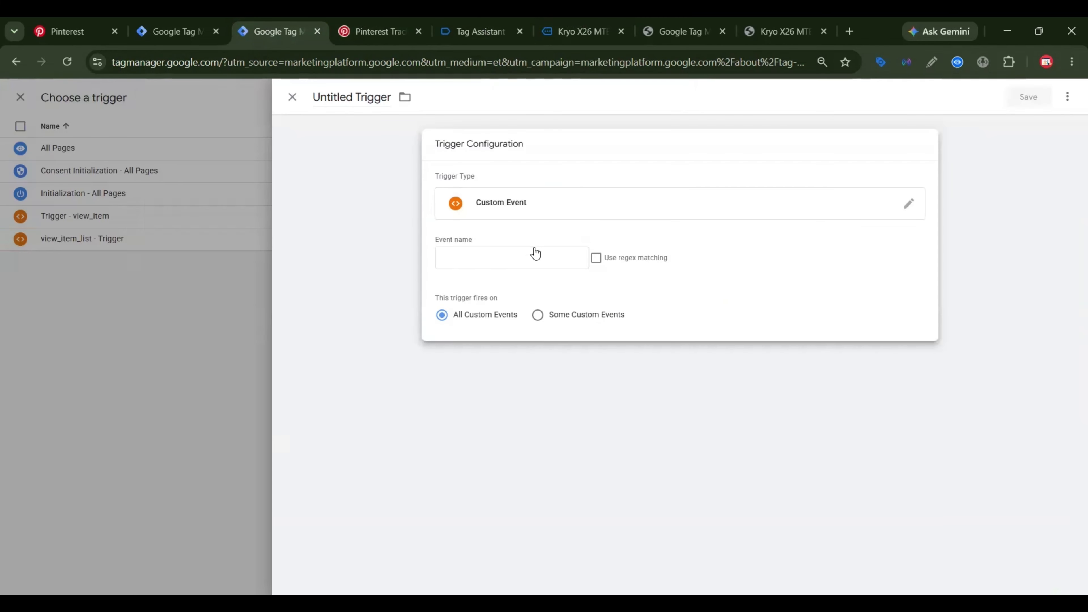
{"action": "left_click", "coordinate": [517, 268]}
{"action": "key", "text": "ctrl+v"}
{"action": "double_click", "coordinate": [468, 263]}
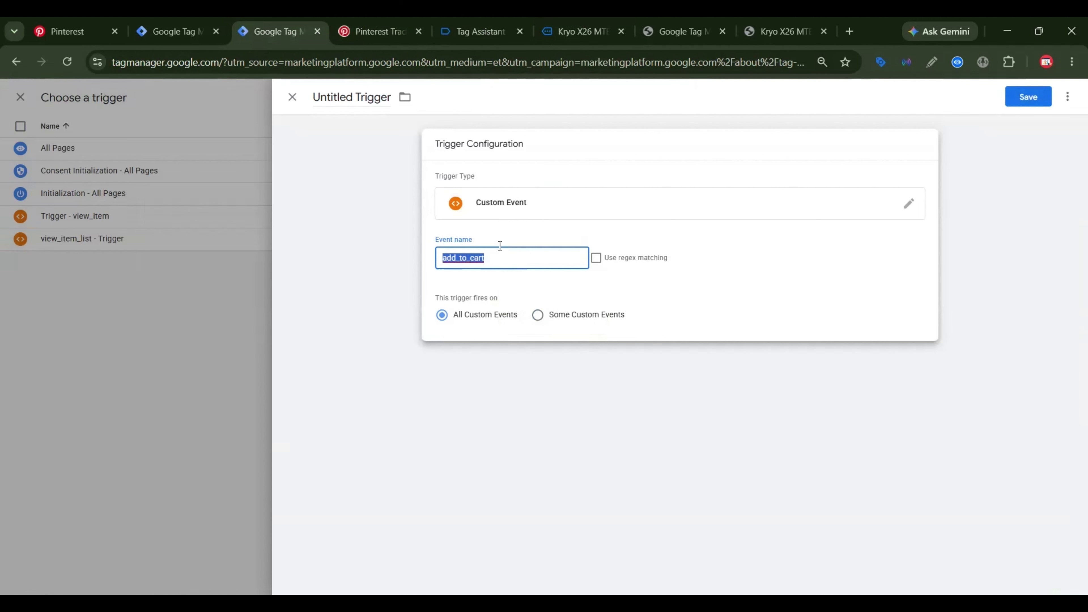
{"action": "left_click", "coordinate": [500, 246]}
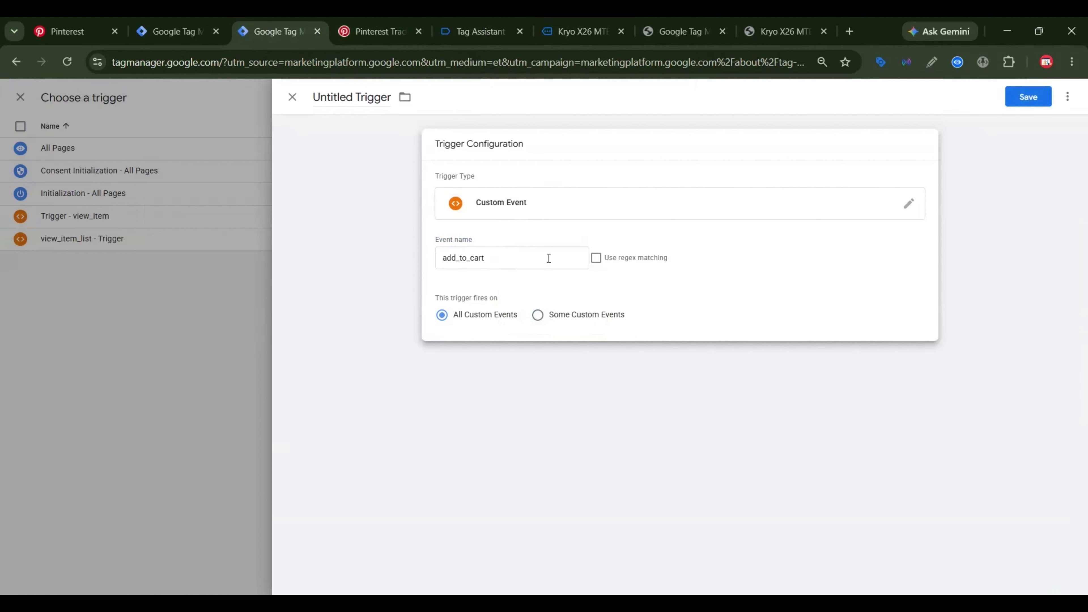
Rename the trigger as "Trigger - add_to_cart" and save it.
{"action": "left_click_drag", "start_coordinate": [357, 98], "coordinate": [291, 109]}
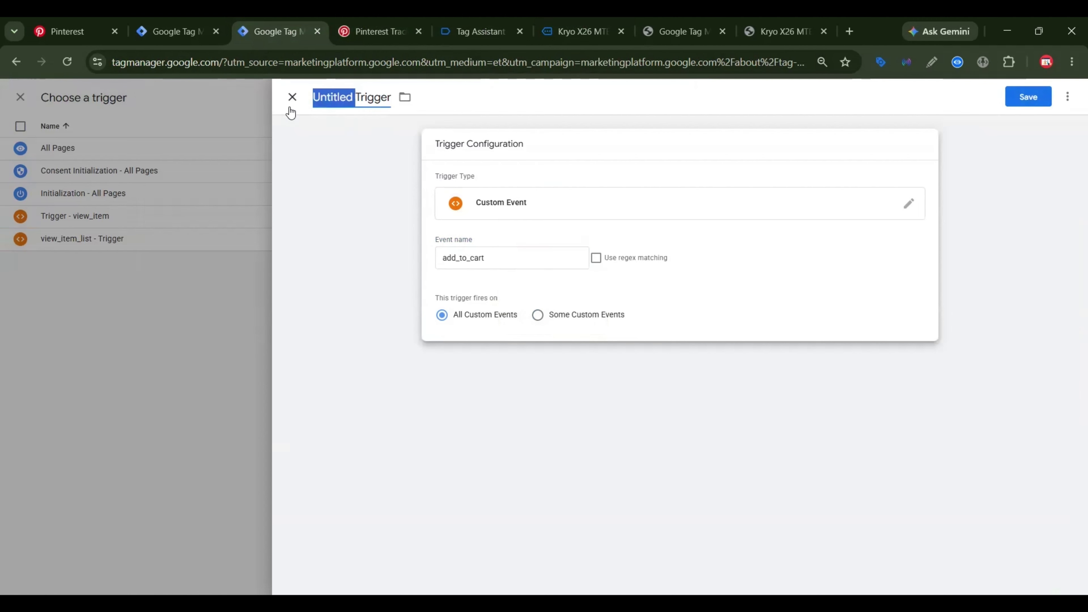
{"action": "key", "text": "BackSpace"}
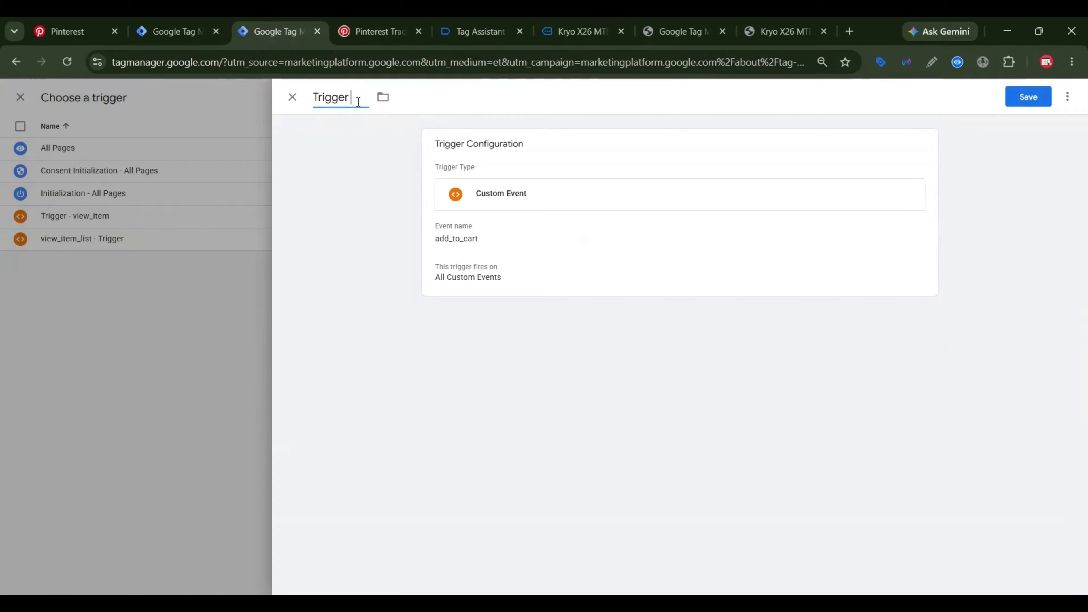
{"action": "type", "text": "-"}
{"action": "key", "text": "ctrl+v"}
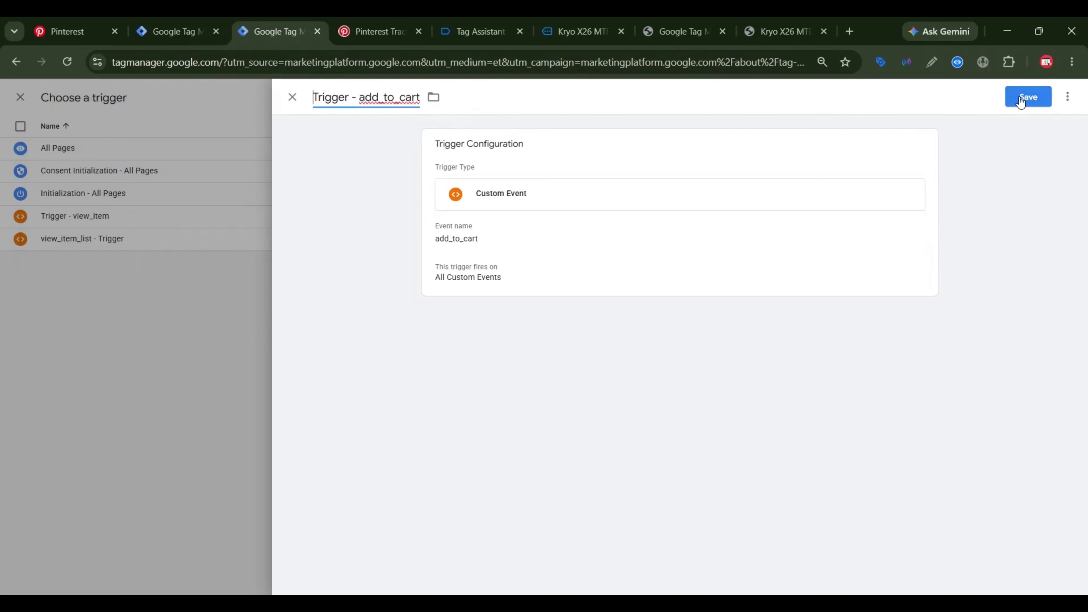
{"action": "left_click", "coordinate": [1023, 100]}
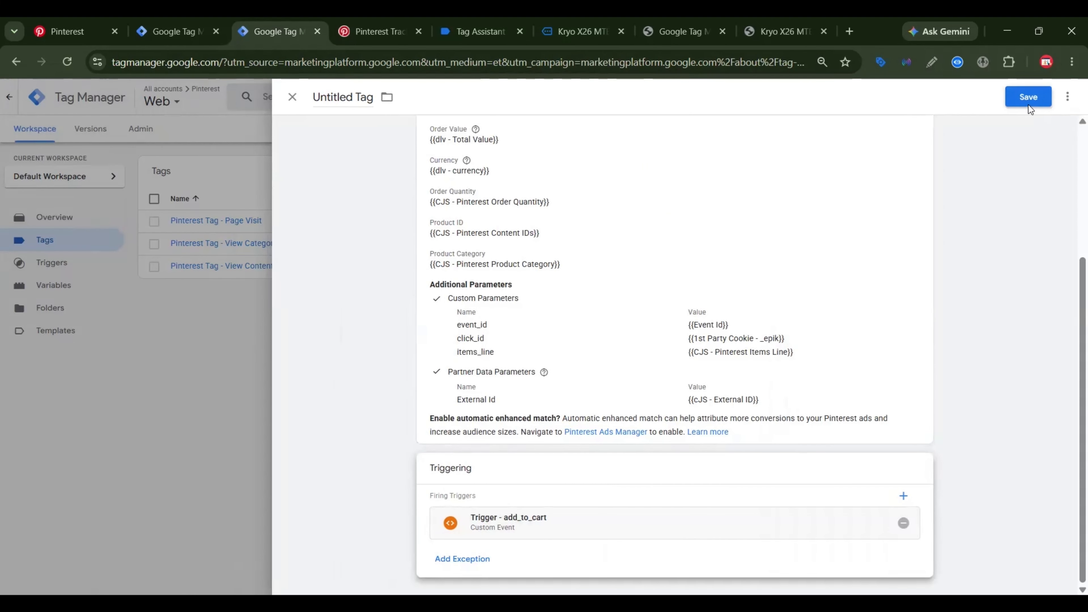
Save the tag under the name "Pinterest Tag - Add To Cart".
{"action": "left_click", "coordinate": [1028, 97]}
{"action": "key", "text": "BackSpace"}
{"action": "key", "text": "ctrl+z"}
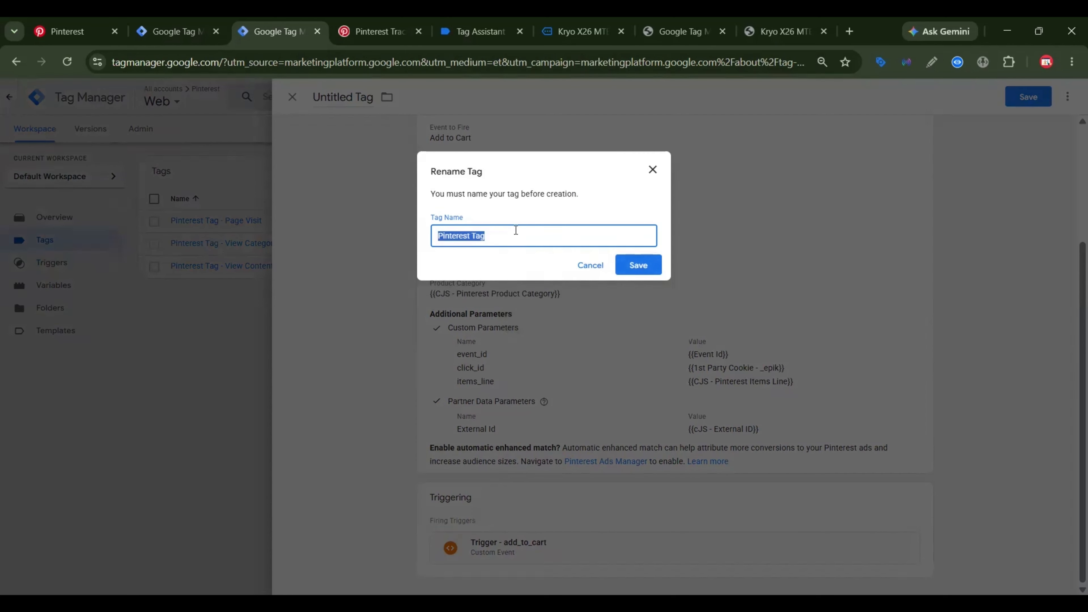
{"action": "left_click", "coordinate": [516, 231]}
{"action": "type", "text": "- Add To Cart"}
{"action": "left_click", "coordinate": [638, 265]}
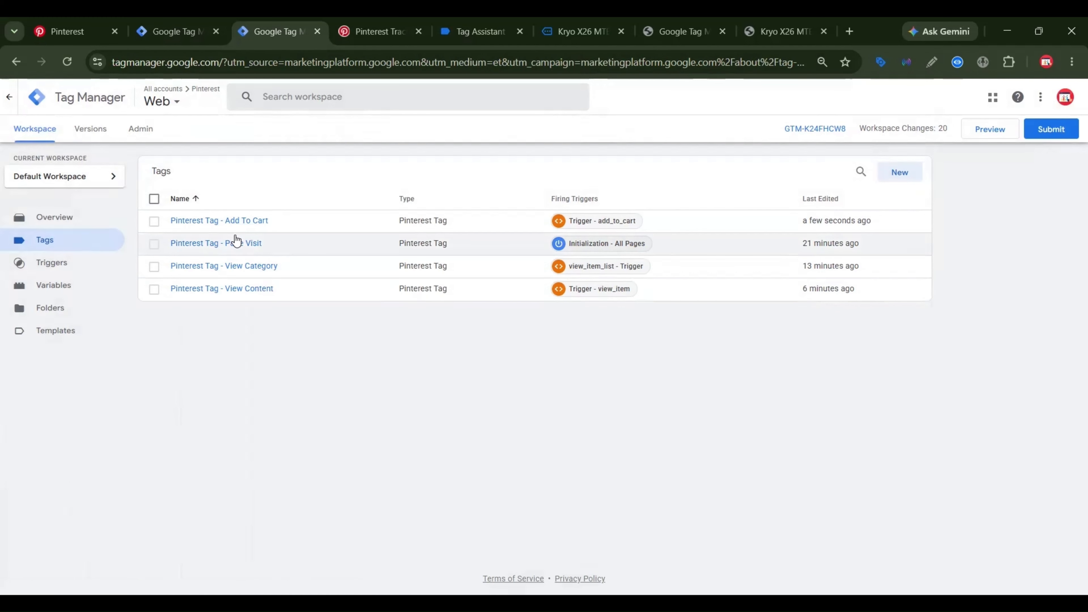
Create a new tag of the Pinterest Tag type.
{"action": "left_click", "coordinate": [917, 172]}
{"action": "left_click", "coordinate": [881, 260]}
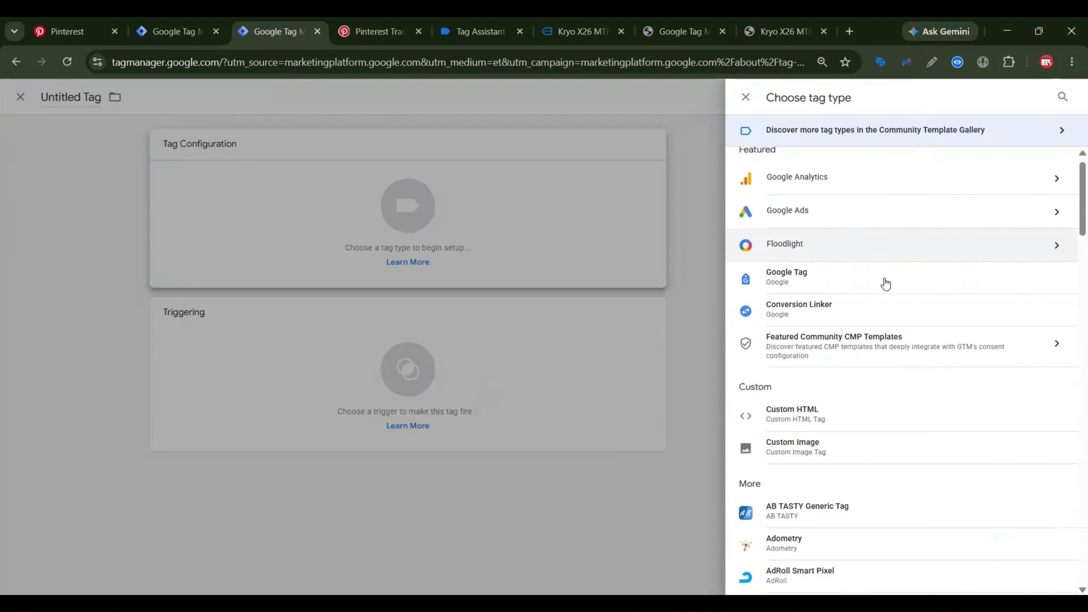
{"action": "scroll", "coordinate": [883, 283], "scroll_direction": "down", "scroll_amount": 5}
{"action": "scroll", "coordinate": [883, 283], "scroll_direction": "down", "scroll_amount": 20}
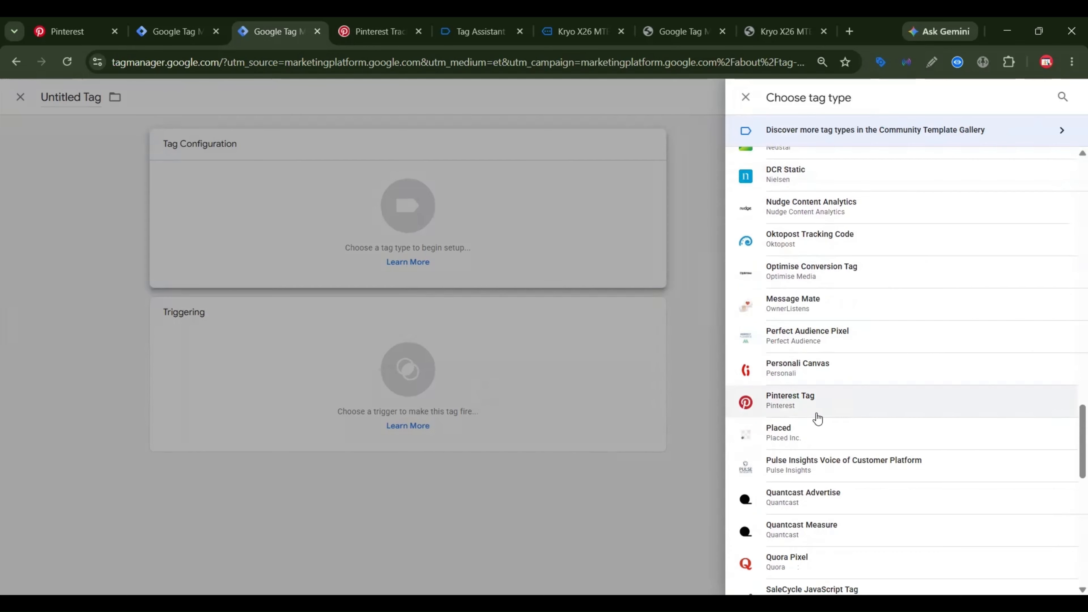
{"action": "left_click", "coordinate": [810, 410]}
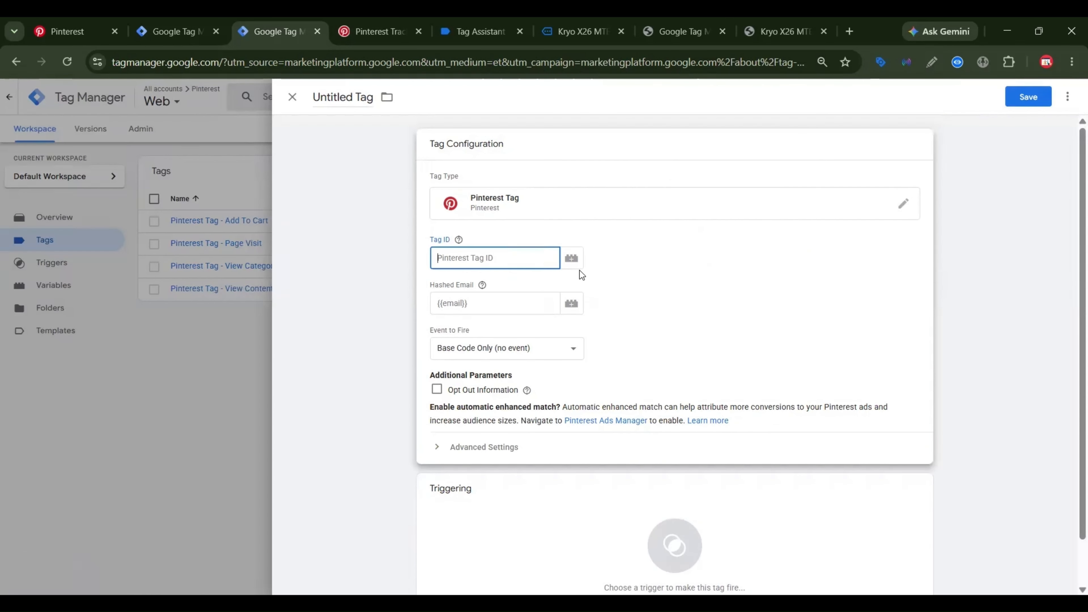
Set the Tag ID to the {{Pinterest Tag ID}} variable and the event to fire to Initiate Checkout.
{"action": "left_click", "coordinate": [571, 259]}
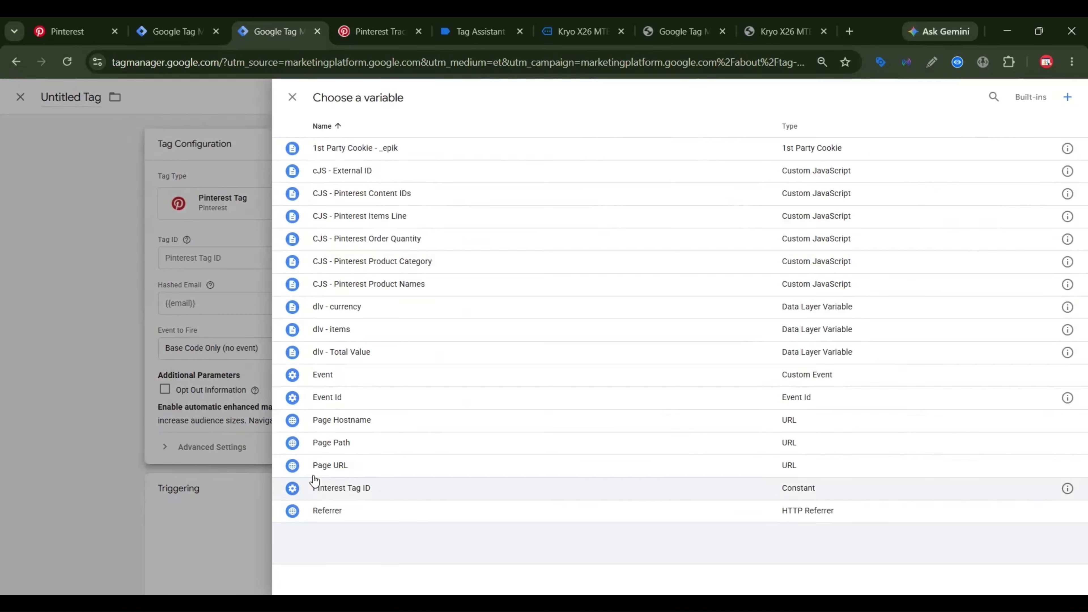
{"action": "left_click", "coordinate": [315, 488]}
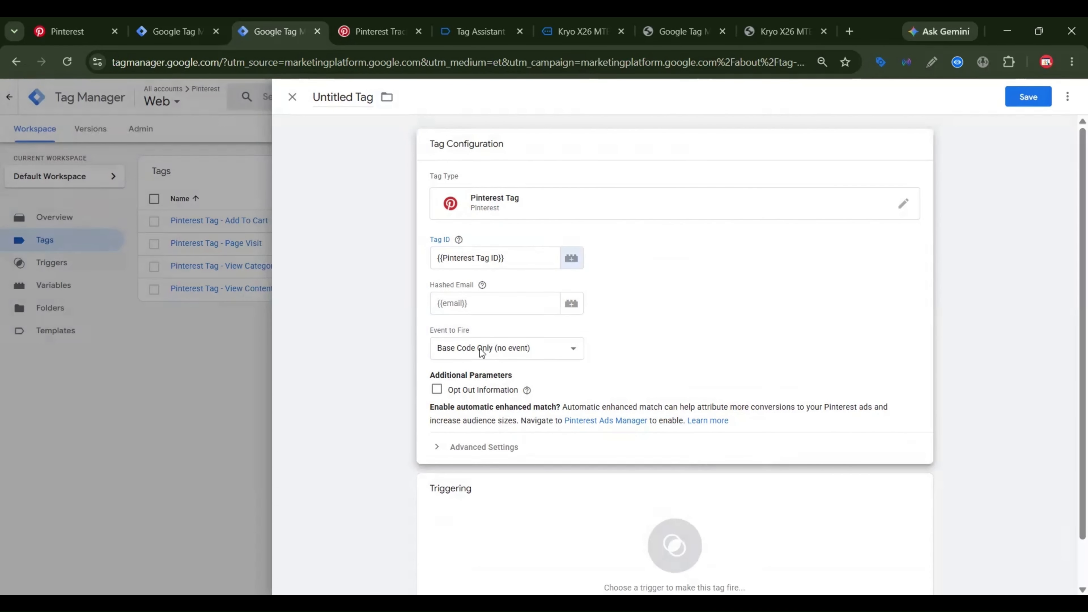
{"action": "left_click", "coordinate": [480, 349]}
{"action": "left_click", "coordinate": [467, 179]}
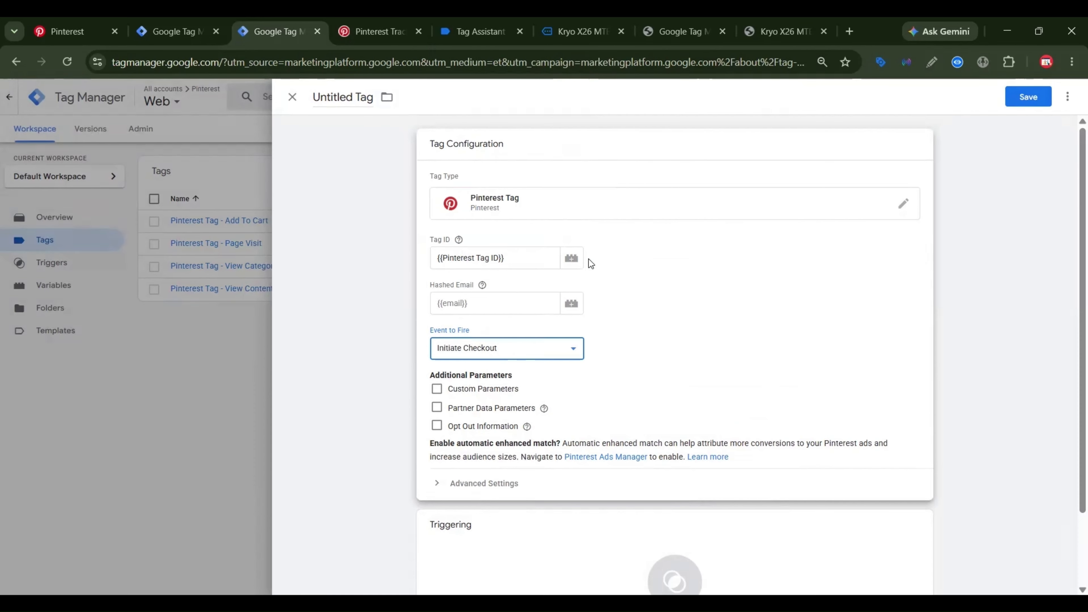
Enable custom parameters for the tag and add seven empty parameter rows.
{"action": "left_click", "coordinate": [436, 389]}
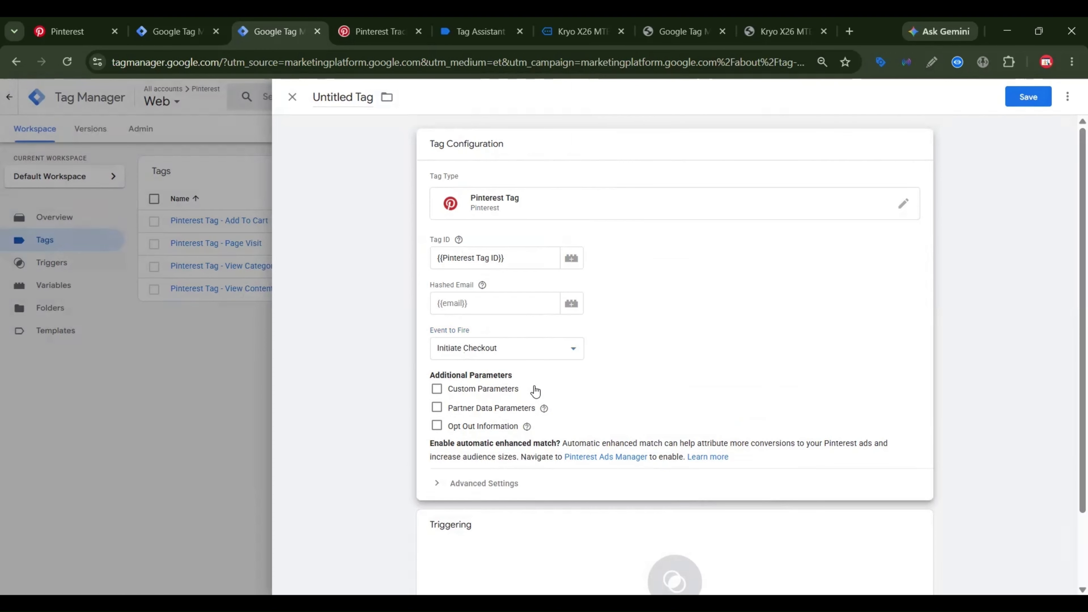
{"action": "scroll", "coordinate": [532, 385], "scroll_direction": "down", "scroll_amount": 3}
{"action": "left_click", "coordinate": [492, 319]}
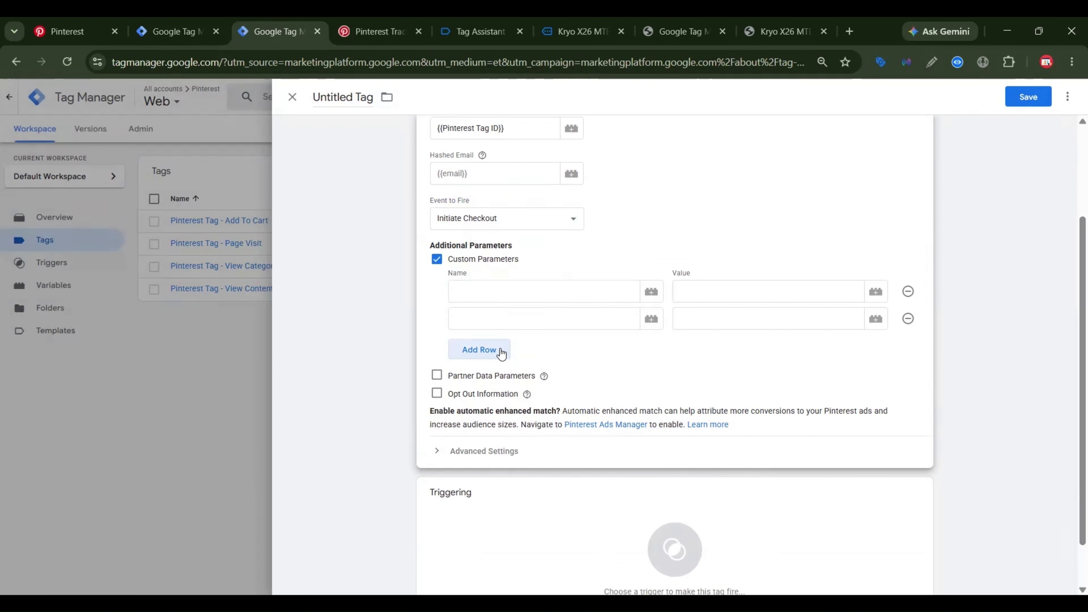
{"action": "left_click", "coordinate": [496, 352]}
{"action": "left_click", "coordinate": [497, 376]}
{"action": "scroll", "coordinate": [497, 377], "scroll_direction": "down", "scroll_amount": 3}
{"action": "left_click", "coordinate": [492, 296]}
{"action": "left_click", "coordinate": [492, 323]}
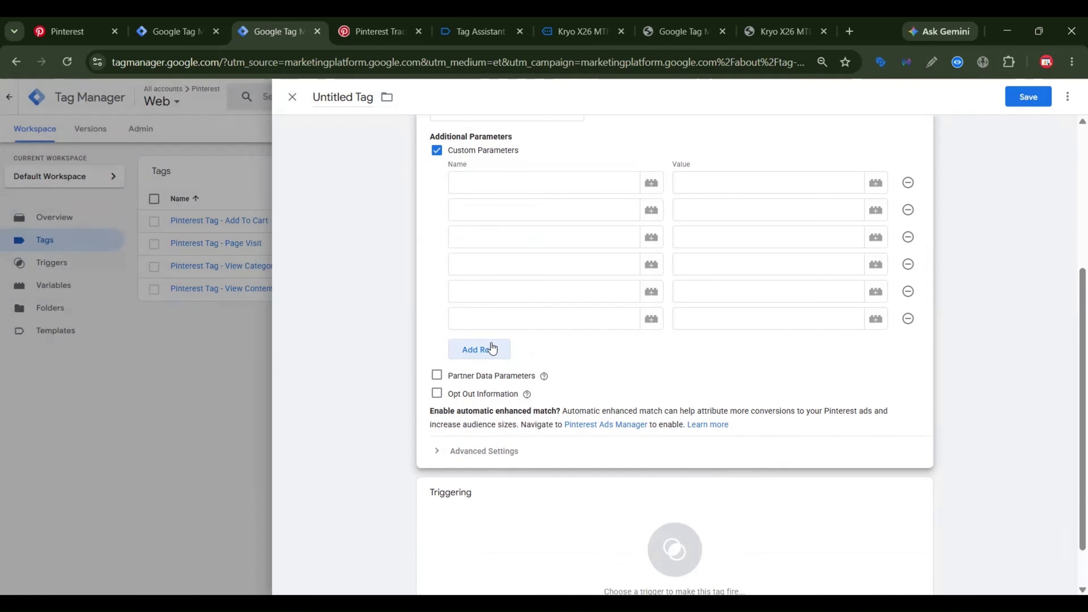
{"action": "left_click", "coordinate": [491, 345]}
Name the first five custom parameters event_id, click_id, items, items_line and product_id.
{"action": "left_click", "coordinate": [491, 189]}
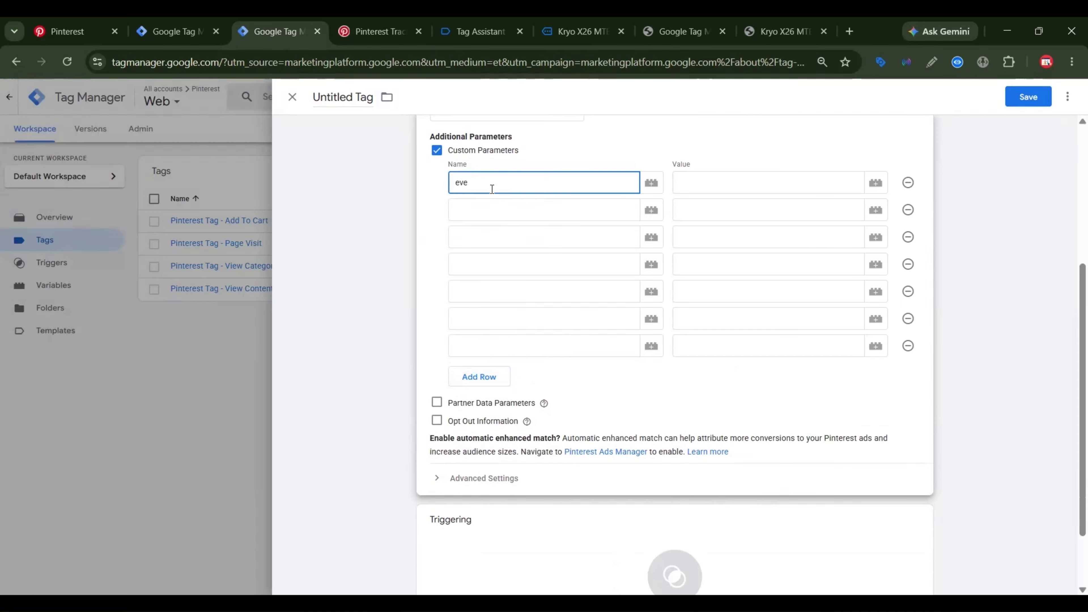
{"action": "type", "text": "event_id"}
{"action": "left_click", "coordinate": [485, 218]}
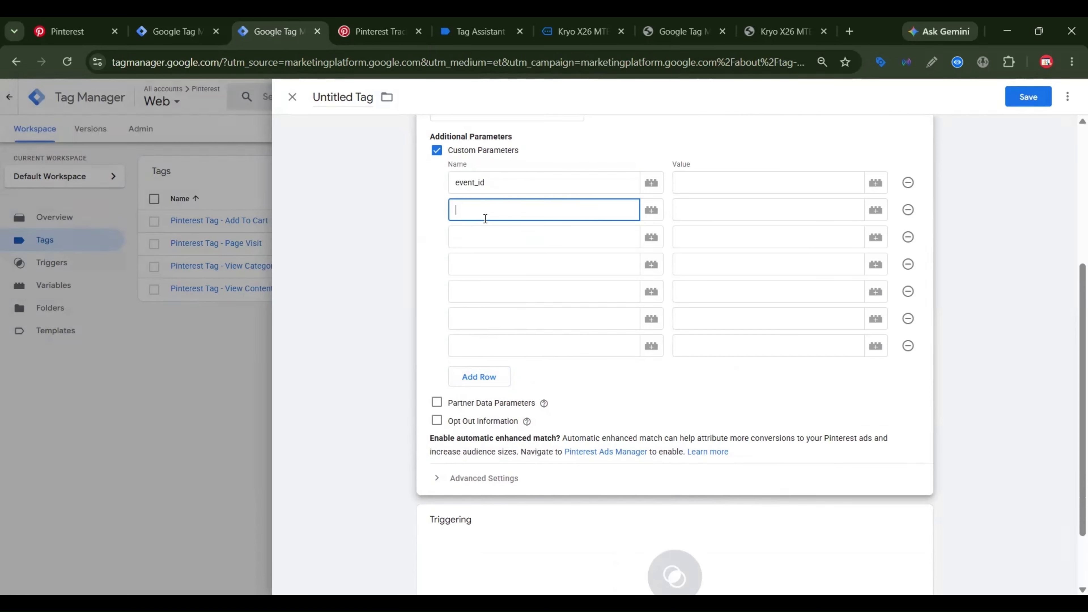
{"action": "type", "text": "click_id"}
{"action": "left_click", "coordinate": [479, 230]}
{"action": "type", "text": "items"}
{"action": "left_click", "coordinate": [486, 267]}
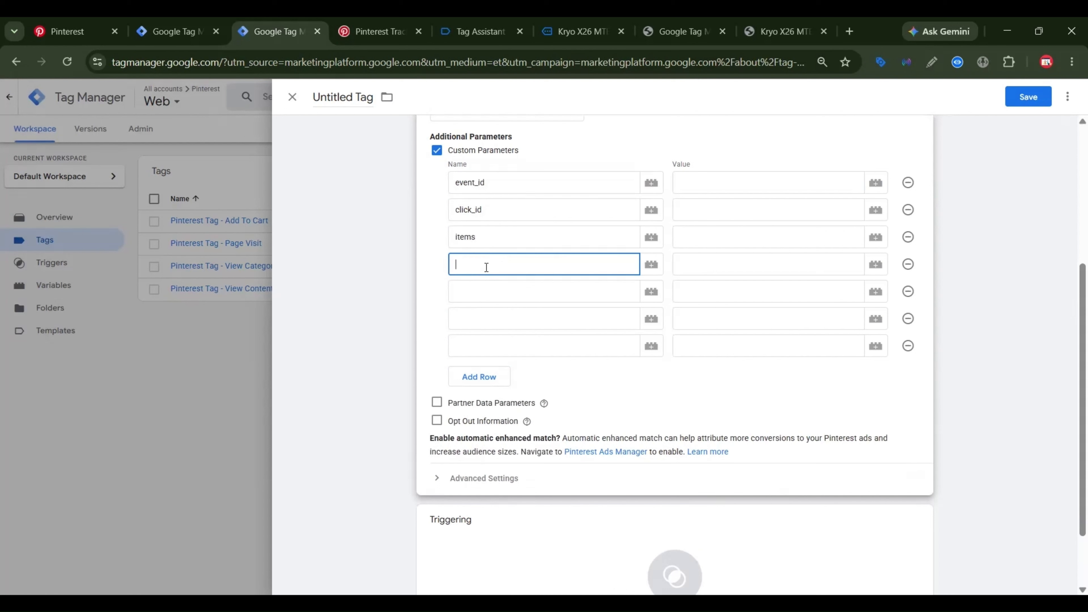
{"action": "type", "text": "items_line"}
{"action": "left_click", "coordinate": [483, 296]}
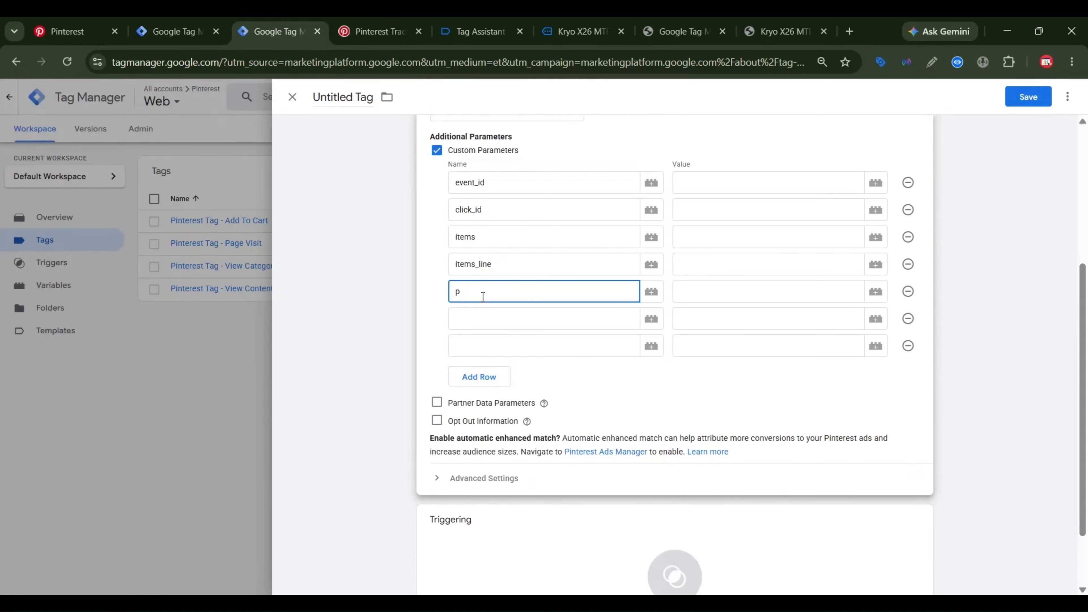
{"action": "type", "text": "product_id"}
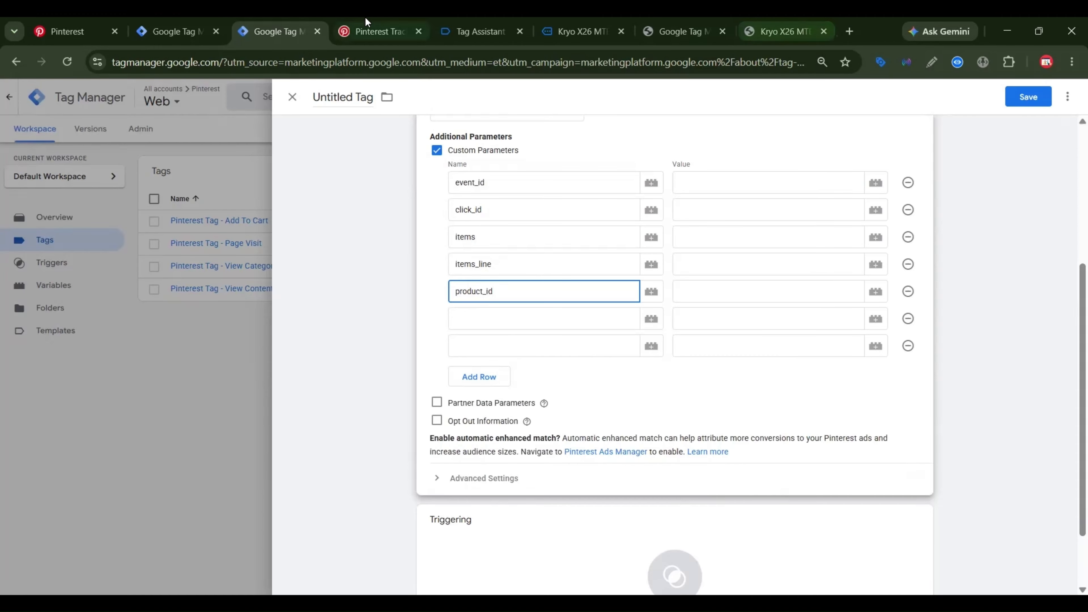
Copy product_name from the custom parameters table in the Notion guide and use it as the sixth parameter's name.
{"action": "left_click", "coordinate": [386, 32]}
{"action": "scroll", "coordinate": [602, 283], "scroll_direction": "down", "scroll_amount": 10}
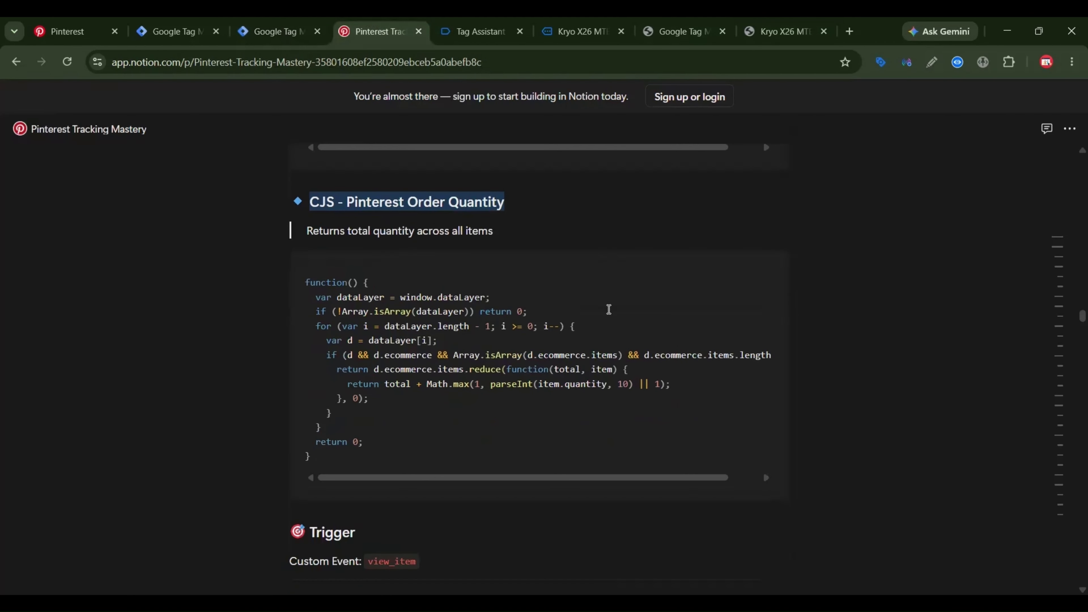
{"action": "scroll", "coordinate": [609, 305], "scroll_direction": "down", "scroll_amount": 15}
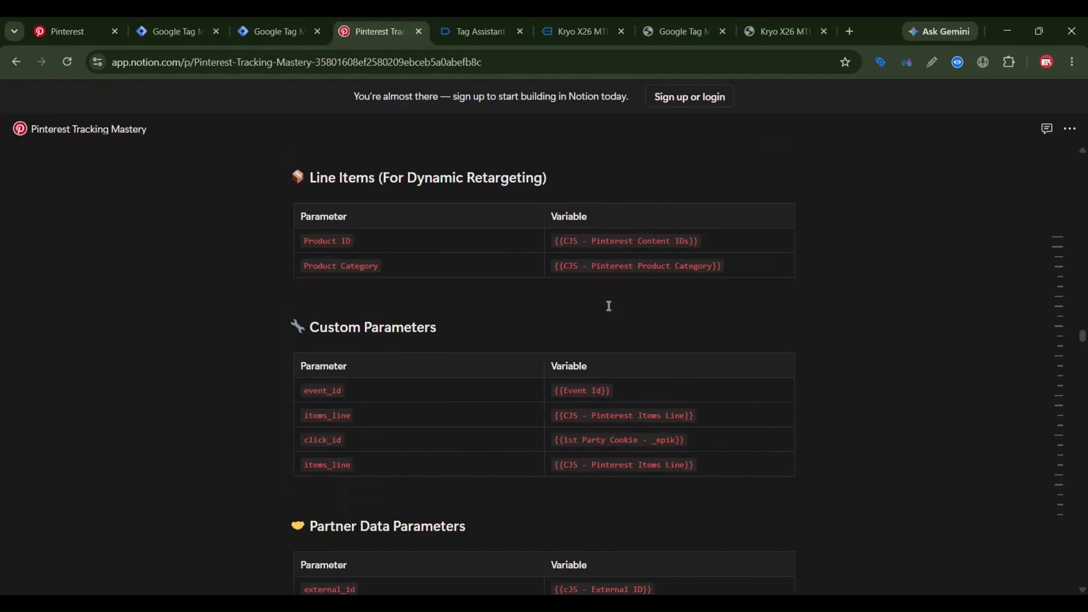
{"action": "double_click", "coordinate": [347, 332]}
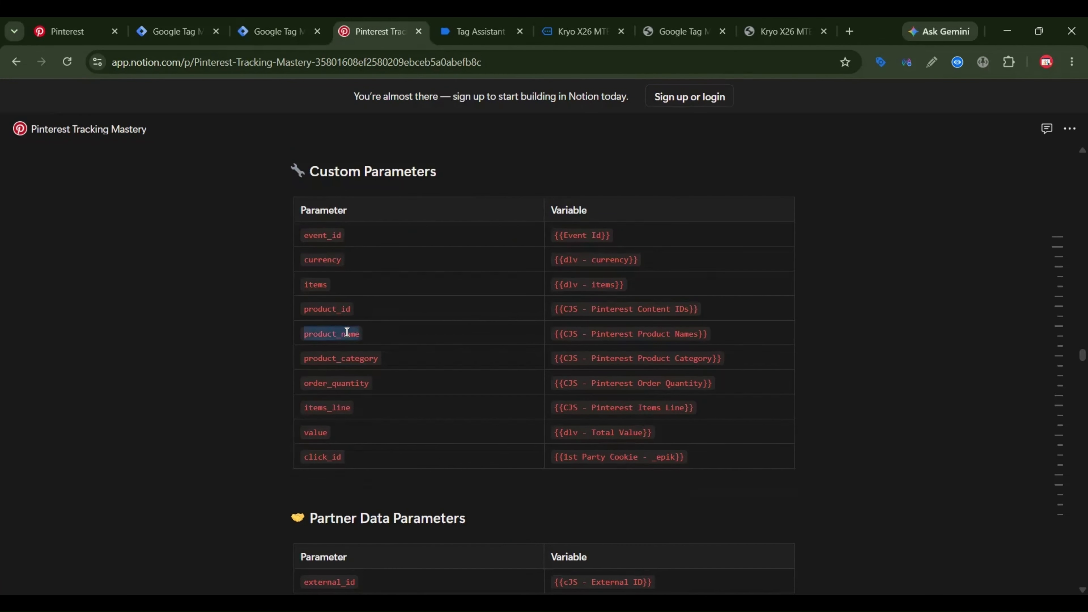
{"action": "left_click", "coordinate": [304, 37]}
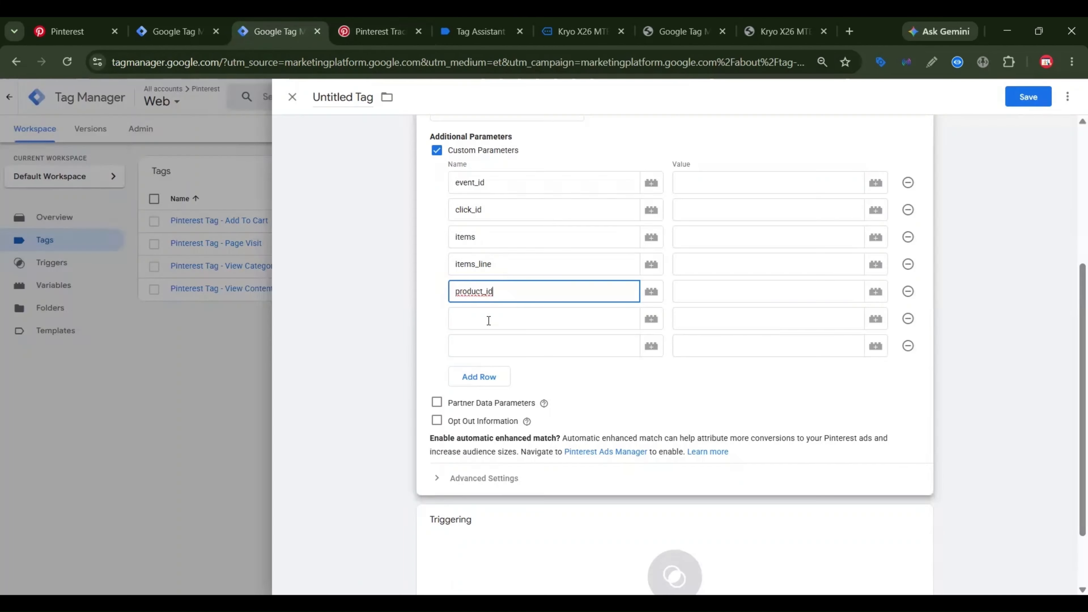
Copy product_category and order_quantity from the Notion table and enter them as the seventh and eighth parameter names.
{"action": "scroll", "coordinate": [377, 338], "scroll_direction": "down", "scroll_amount": 1}
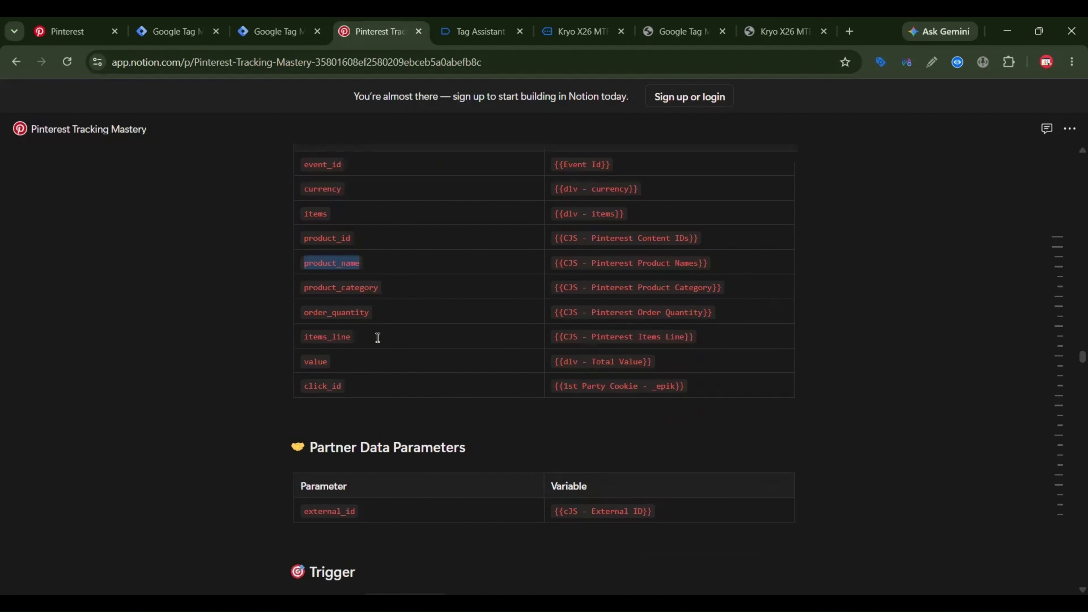
{"action": "left_click", "coordinate": [365, 291]}
{"action": "double_click", "coordinate": [364, 291]}
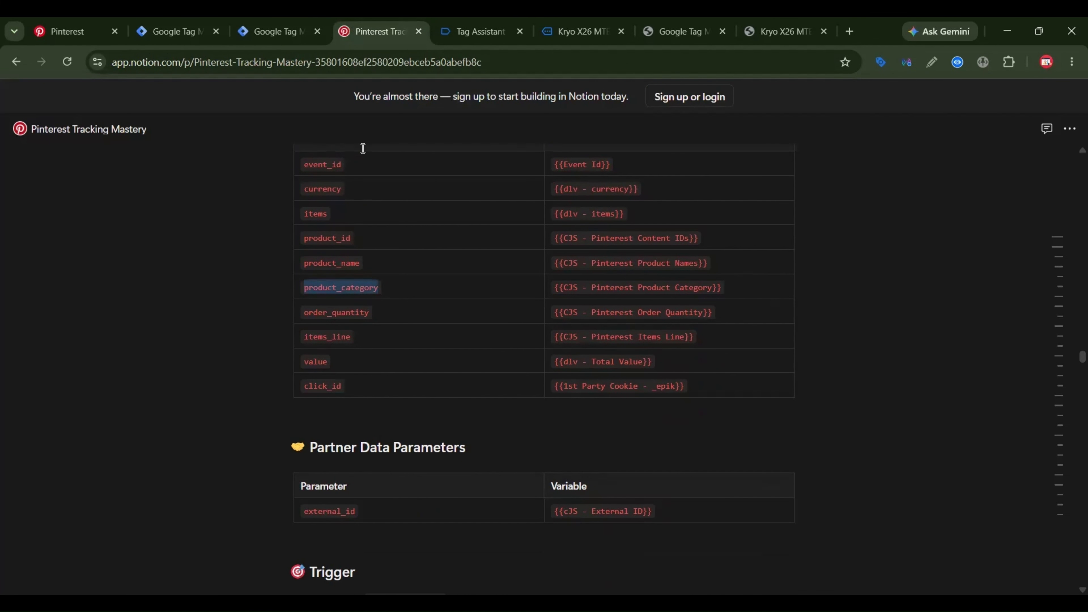
{"action": "double_click", "coordinate": [349, 312]}
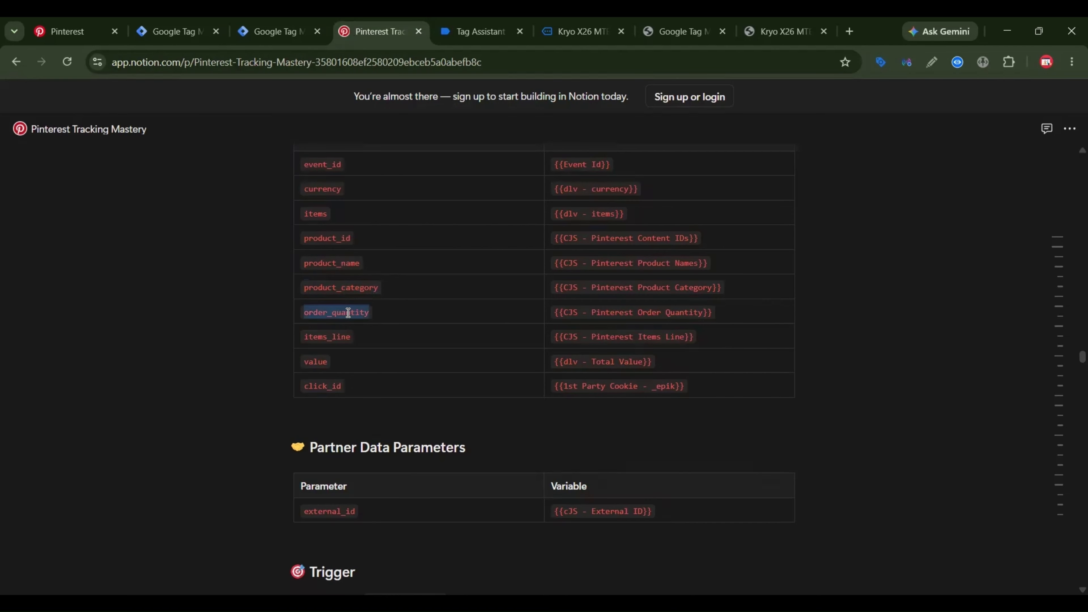
{"action": "left_click", "coordinate": [279, 31]}
Copy value from the Notion parameters table and enter it as the ninth custom parameter name in Tag Manager.
{"action": "double_click", "coordinate": [322, 362]}
{"action": "key", "text": "ctrl+c"}
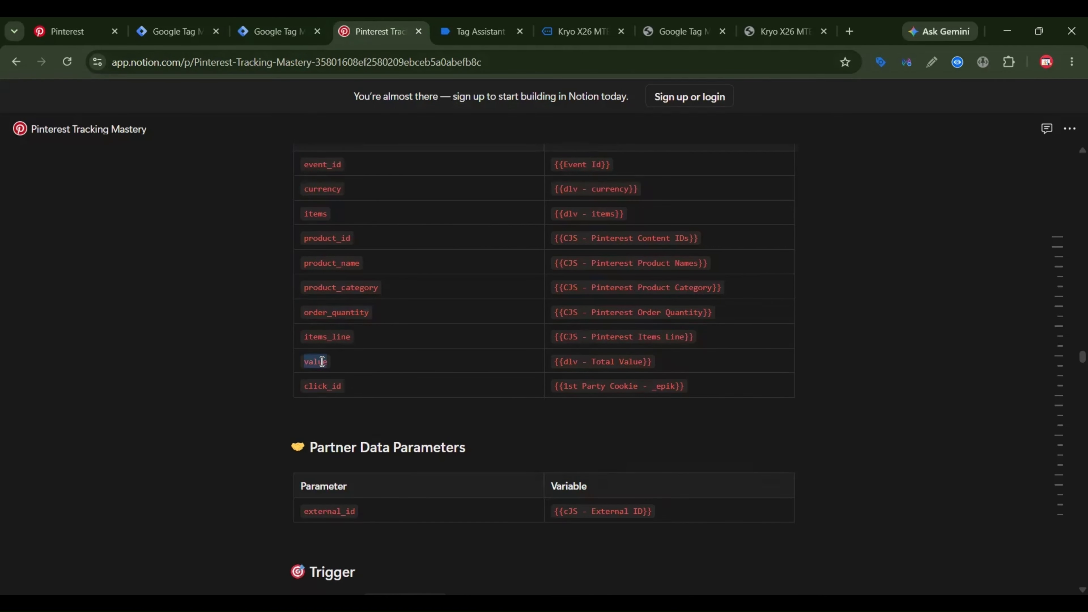
{"action": "left_click", "coordinate": [305, 23]}
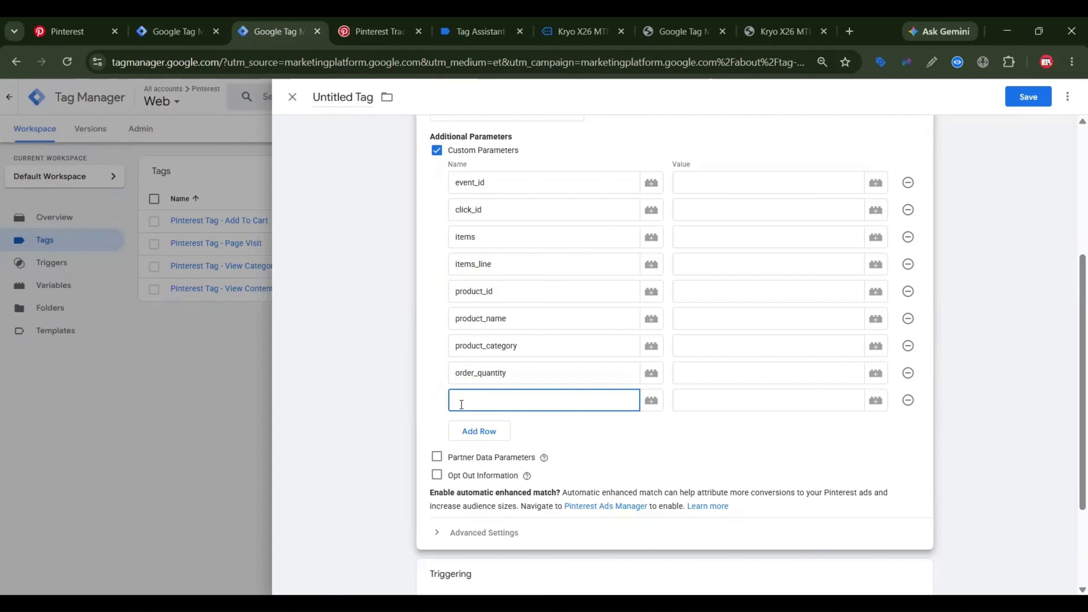
{"action": "key", "text": "ctrl+v"}
Assign the Event Id variable to event_id and the 1st Party Cookie - _epik variable to click_id.
{"action": "left_click", "coordinate": [726, 181]}
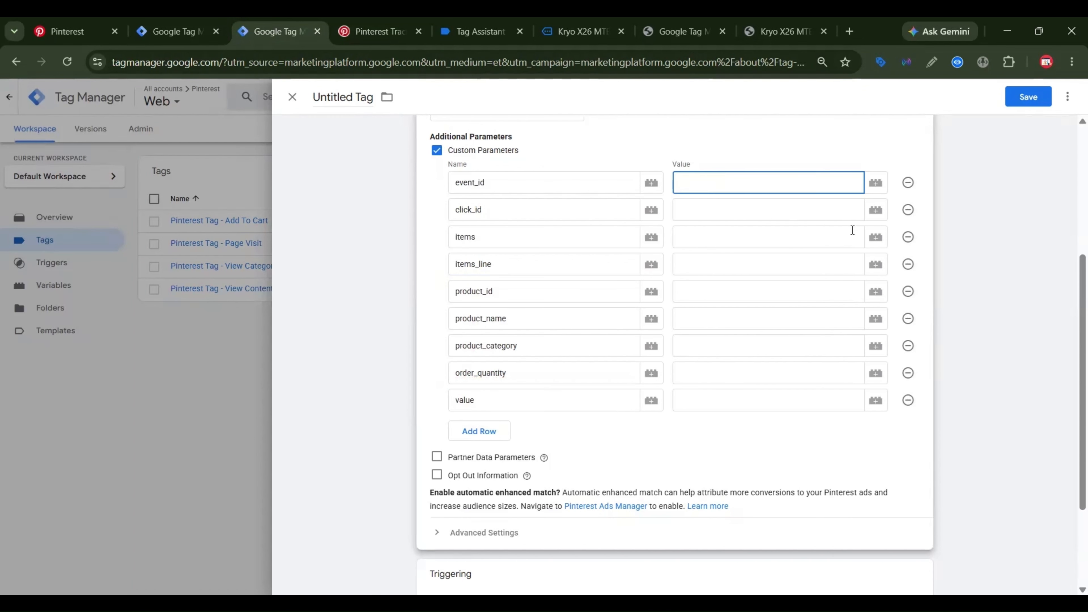
{"action": "left_click", "coordinate": [874, 183]}
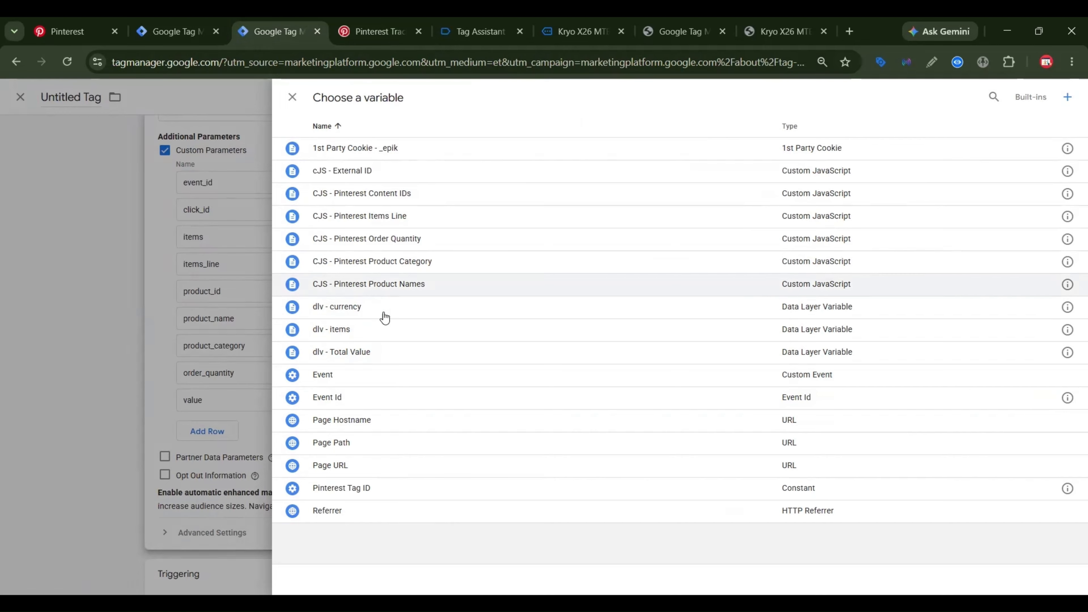
{"action": "left_click", "coordinate": [352, 400]}
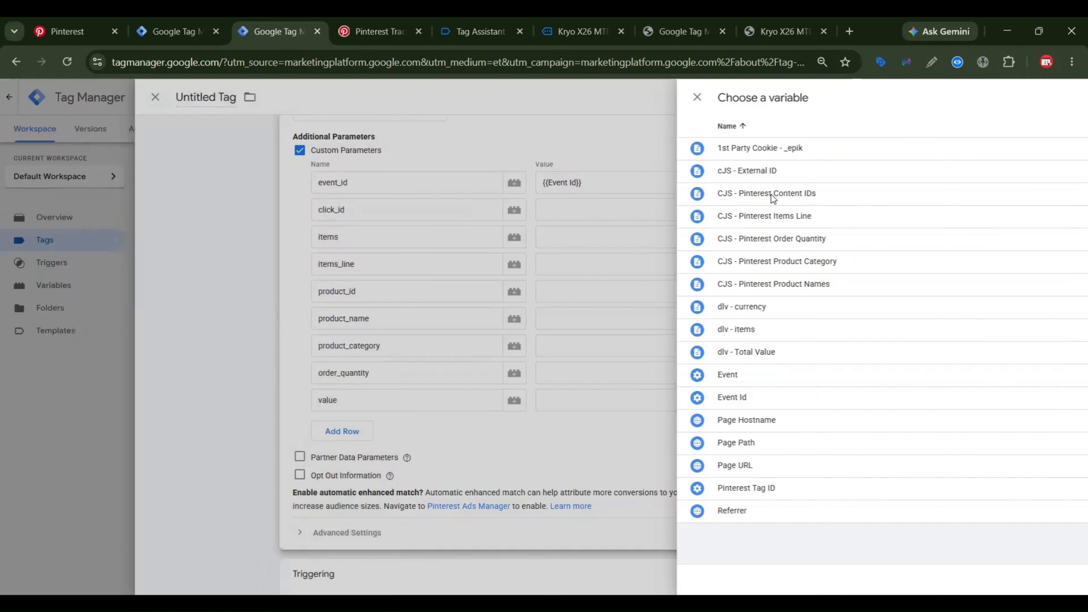
{"action": "left_click", "coordinate": [858, 210]}
{"action": "left_click", "coordinate": [874, 211]}
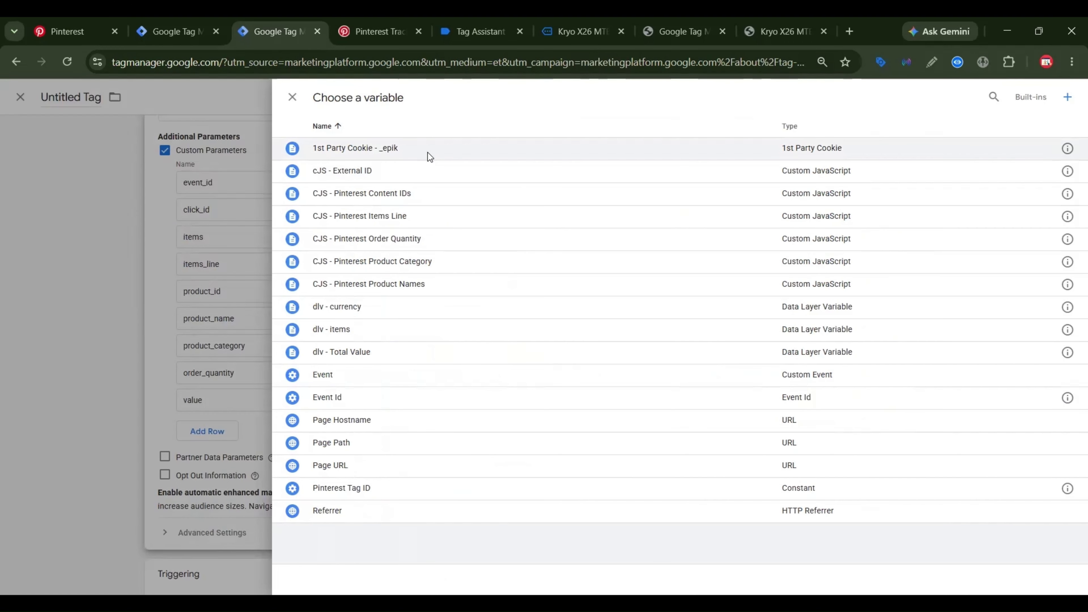
{"action": "left_click", "coordinate": [428, 152]}
Assign the dlv - items variable to items and the CJS - Pinterest Items Line variable to items_line.
{"action": "left_click", "coordinate": [748, 237]}
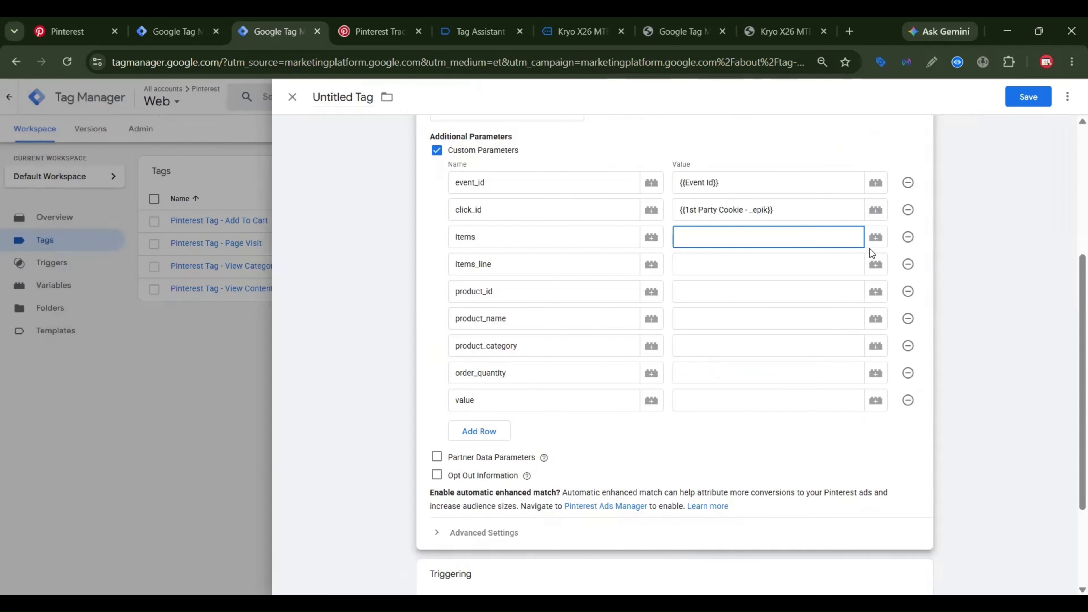
{"action": "left_click", "coordinate": [875, 236]}
{"action": "left_click", "coordinate": [351, 320]}
{"action": "left_click", "coordinate": [863, 269]}
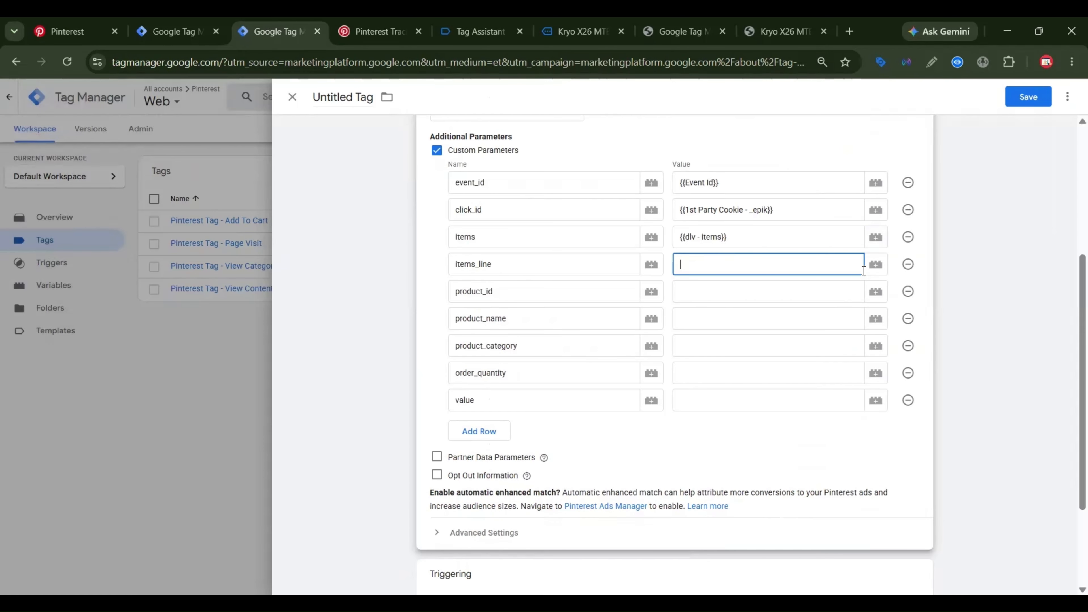
{"action": "left_click", "coordinate": [874, 266]}
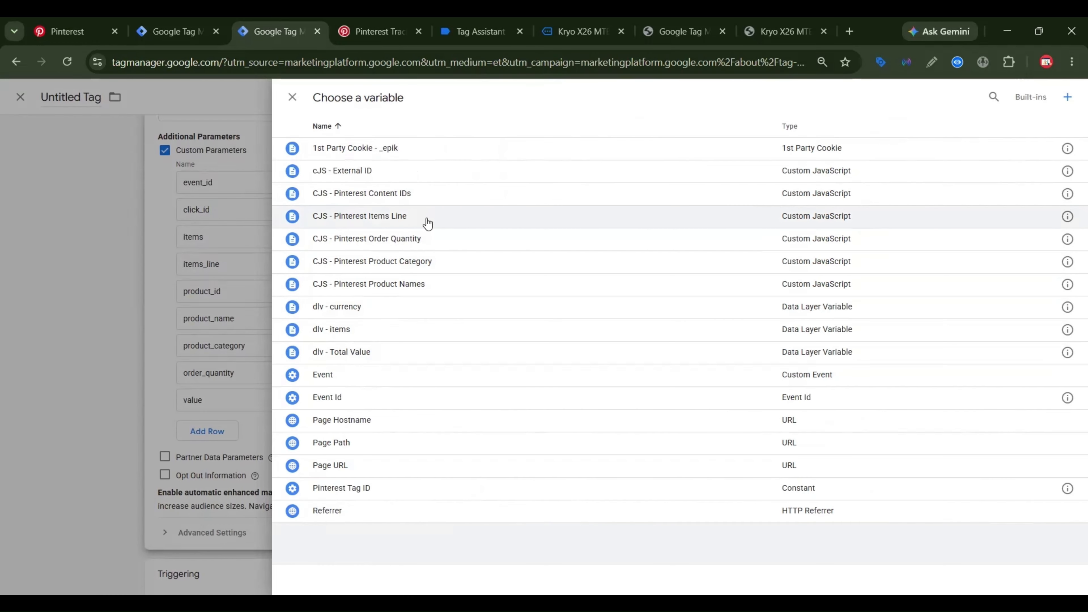
{"action": "left_click", "coordinate": [549, 216]}
Assign CJS - Pinterest Content IDs to product_id and CJS - Pinterest Product Names to product_name.
{"action": "left_click", "coordinate": [728, 292]}
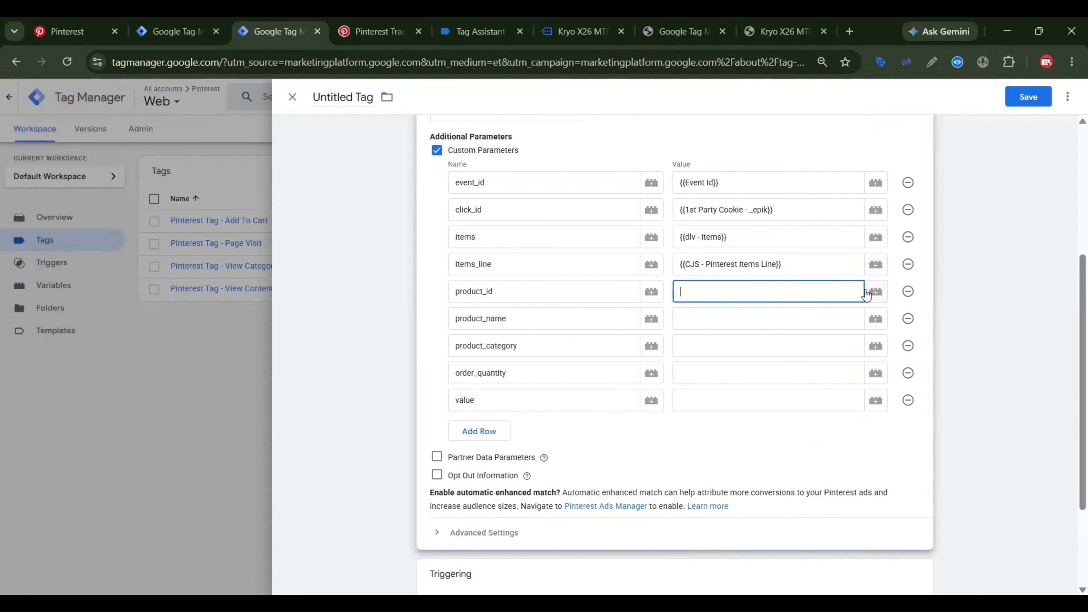
{"action": "left_click", "coordinate": [871, 292]}
{"action": "left_click", "coordinate": [432, 202]}
{"action": "left_click", "coordinate": [755, 318]}
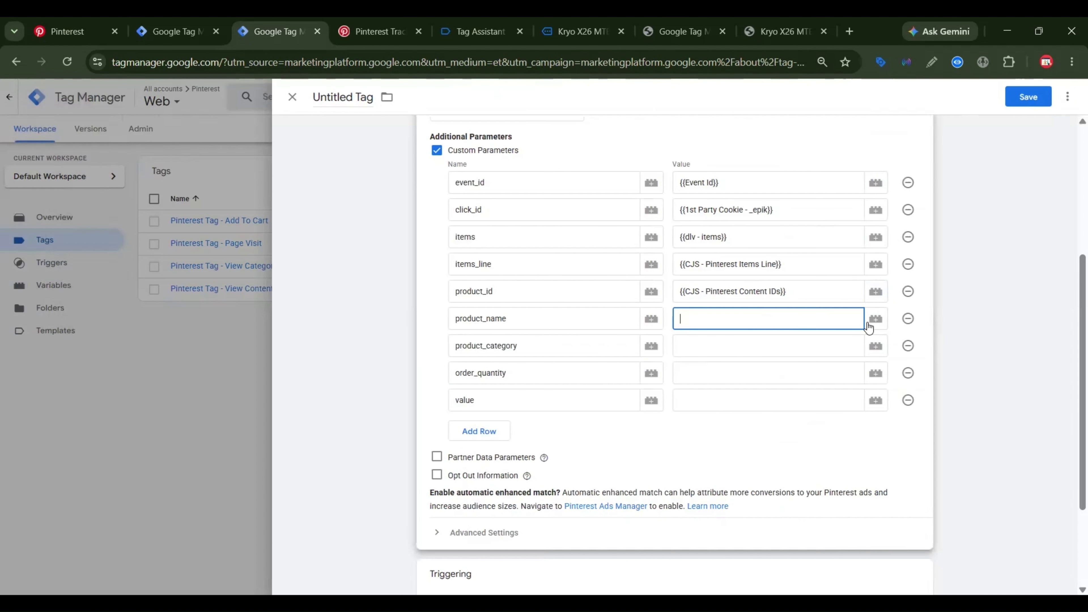
{"action": "left_click", "coordinate": [869, 321]}
{"action": "left_click", "coordinate": [423, 285]}
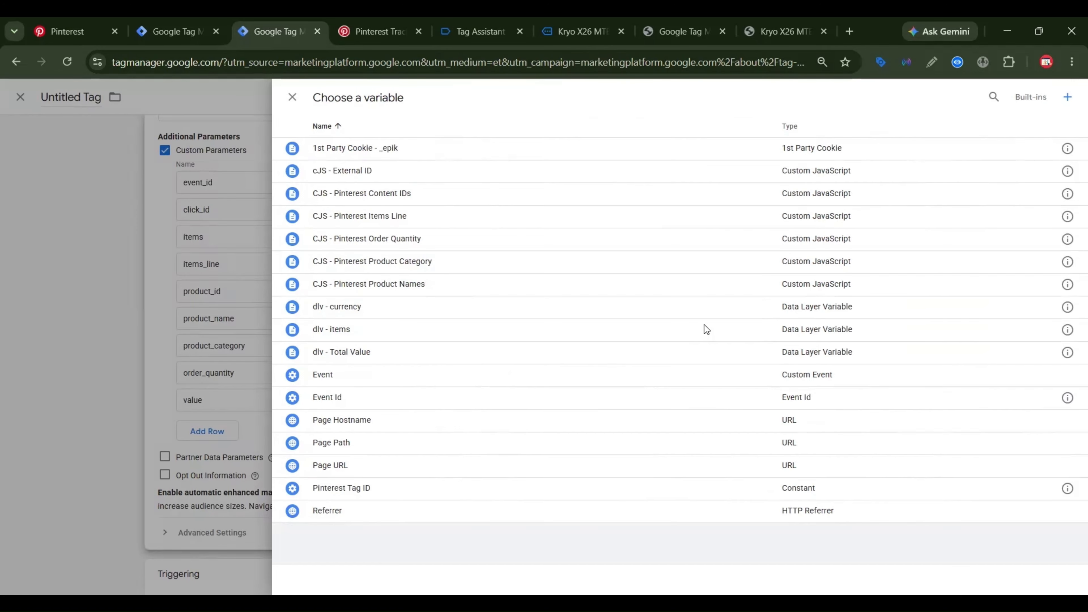
Assign CJS - Pinterest Product Category to product_category and CJS - Pinterest Order Quantity to order_quantity.
{"action": "left_click", "coordinate": [726, 345]}
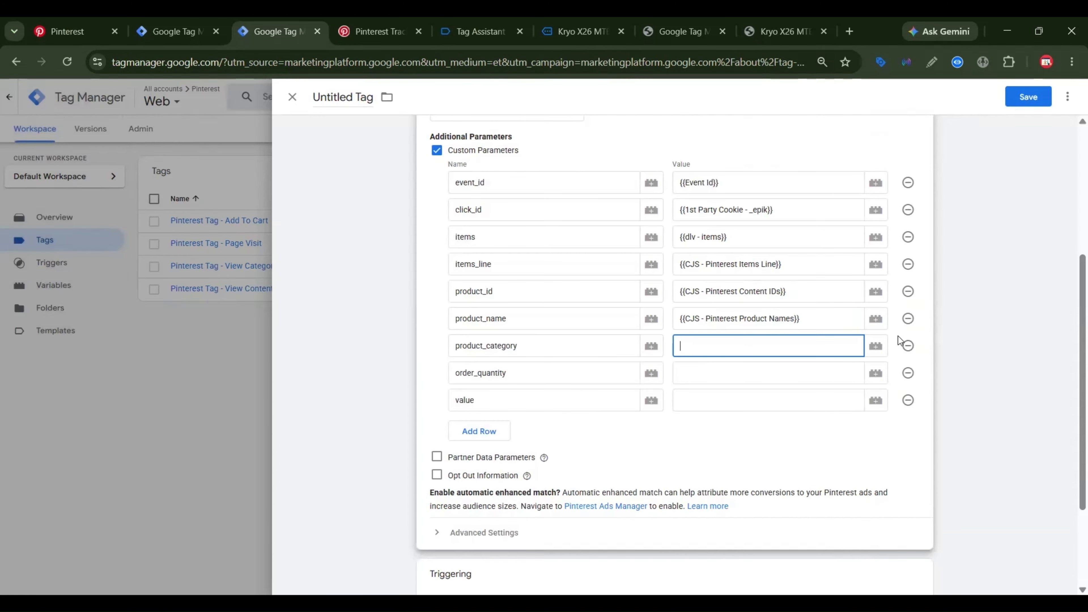
{"action": "left_click", "coordinate": [874, 351]}
{"action": "left_click", "coordinate": [471, 239]}
{"action": "left_click", "coordinate": [756, 367]}
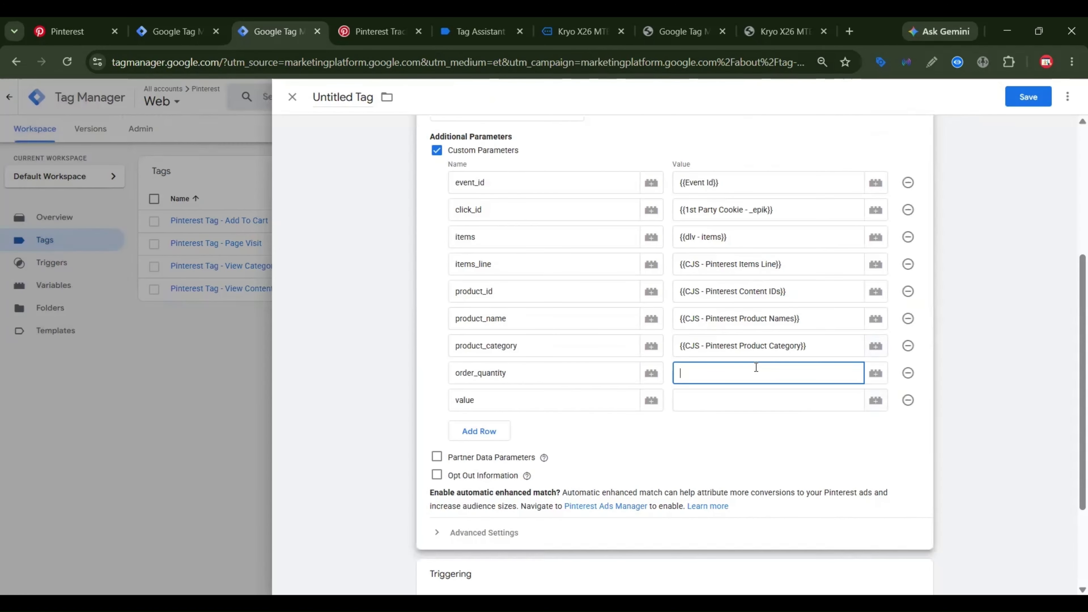
{"action": "left_click", "coordinate": [875, 371]}
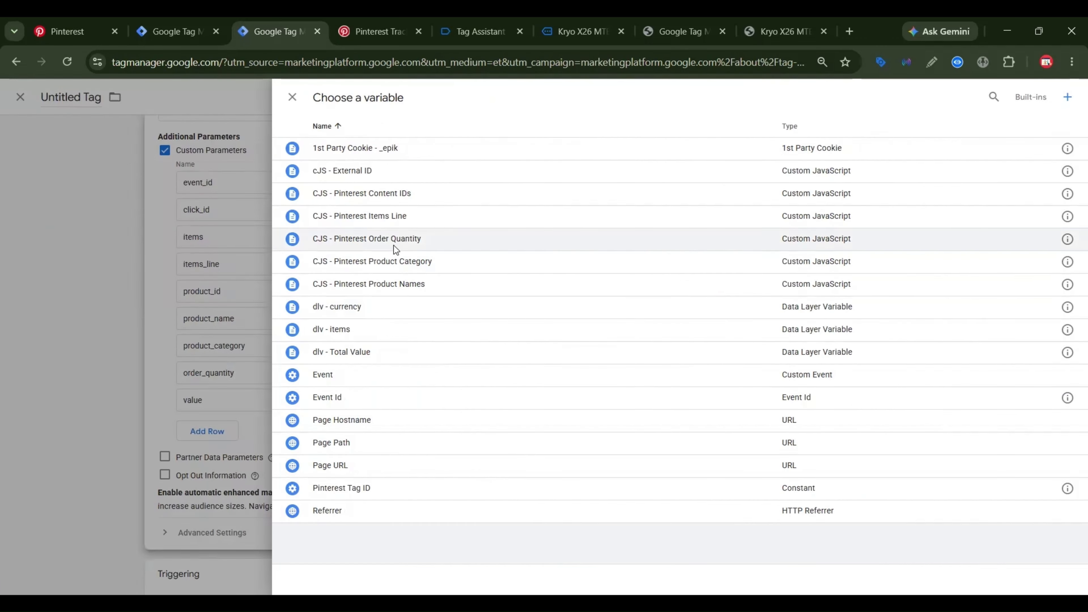
{"action": "left_click", "coordinate": [393, 245]}
Assign the dlv - Total Value variable to the value parameter.
{"action": "left_click", "coordinate": [755, 402]}
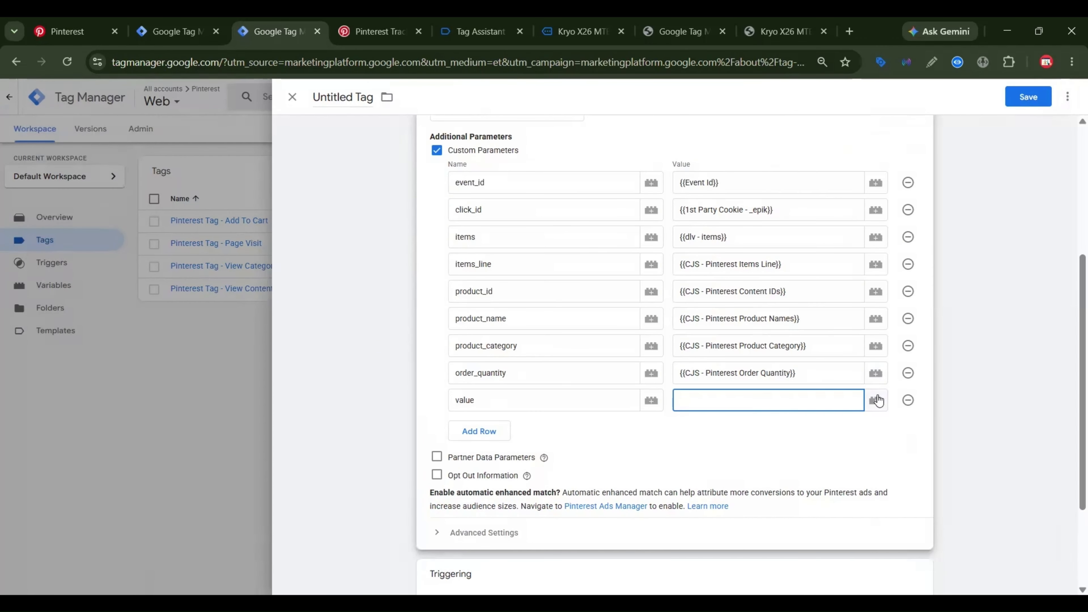
{"action": "left_click", "coordinate": [876, 400]}
{"action": "left_click", "coordinate": [347, 354]}
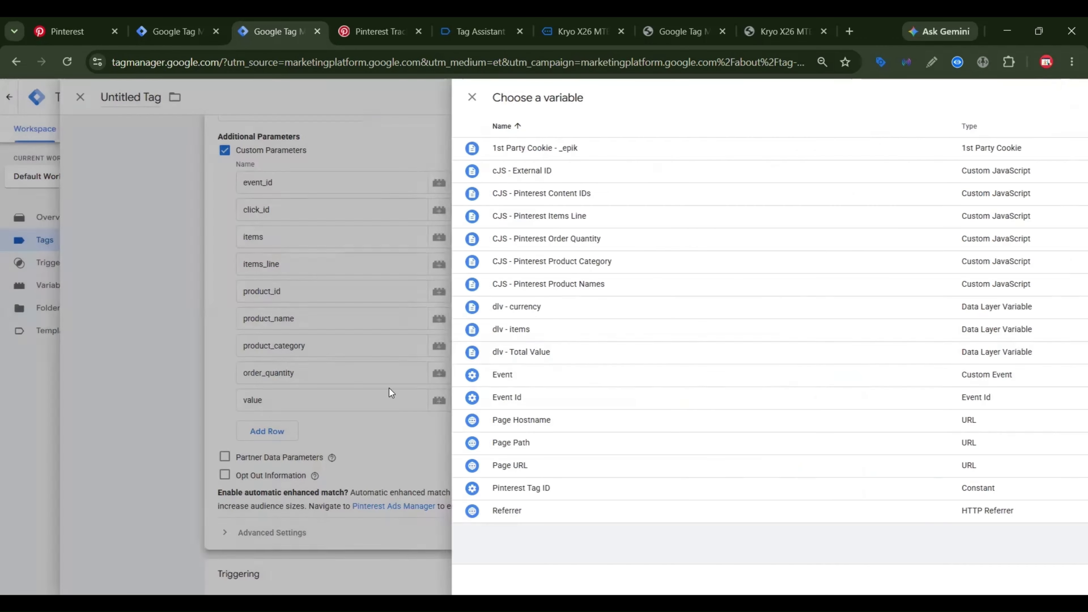
Enable partner data parameters and add an External Id row using the cJS - External ID variable.
{"action": "left_click", "coordinate": [436, 321]}
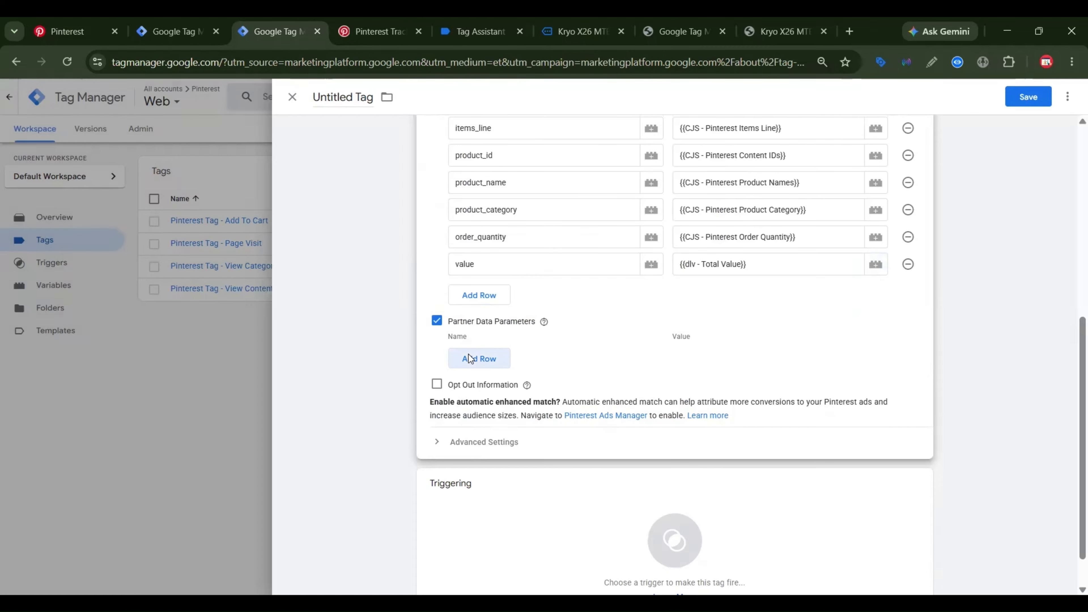
{"action": "left_click", "coordinate": [474, 357]}
{"action": "left_click", "coordinate": [872, 354]}
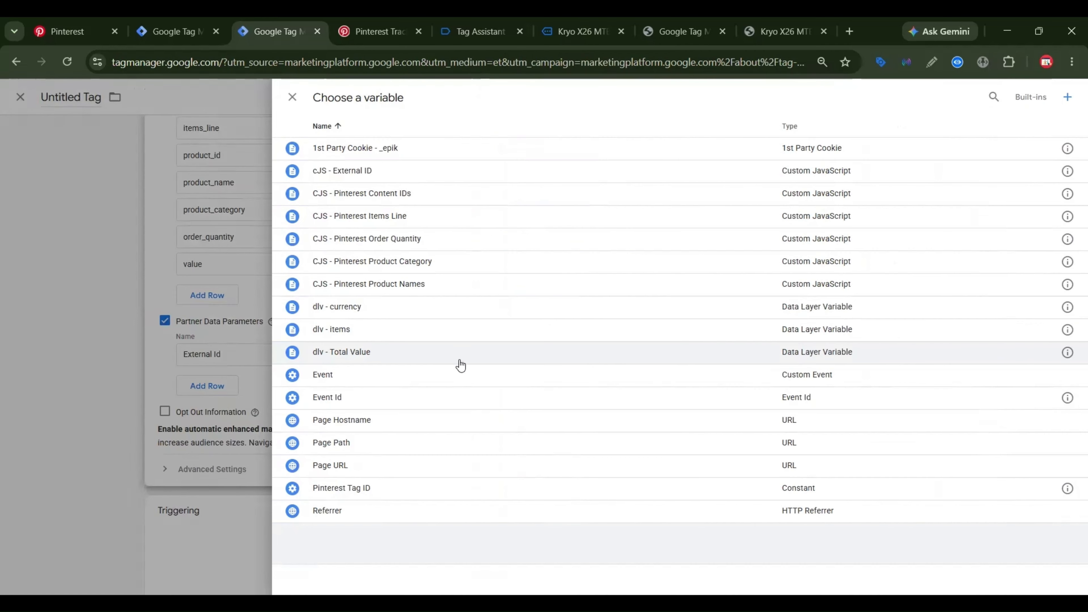
{"action": "left_click", "coordinate": [410, 178]}
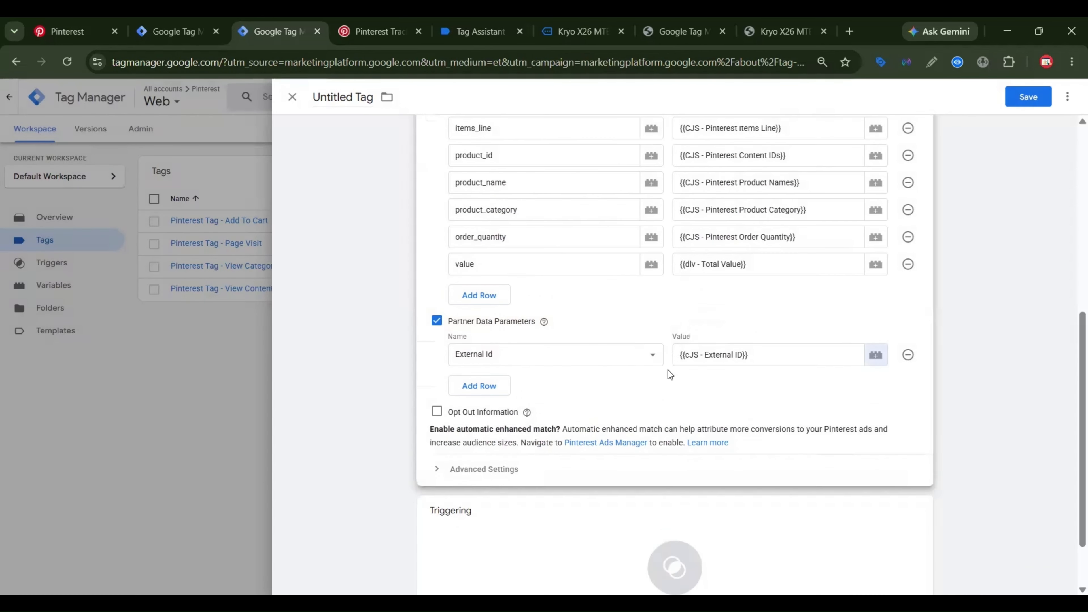
Create a new firing trigger for the tag with the Custom Event type.
{"action": "scroll", "coordinate": [668, 370], "scroll_direction": "down", "scroll_amount": 2}
{"action": "left_click", "coordinate": [721, 458]}
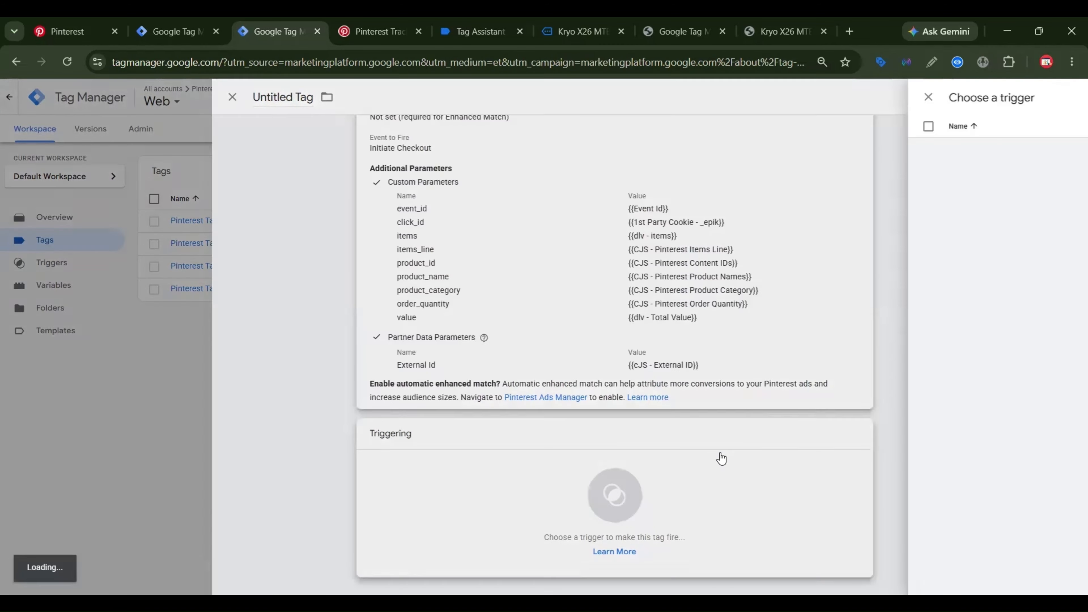
{"action": "left_click", "coordinate": [1062, 97]}
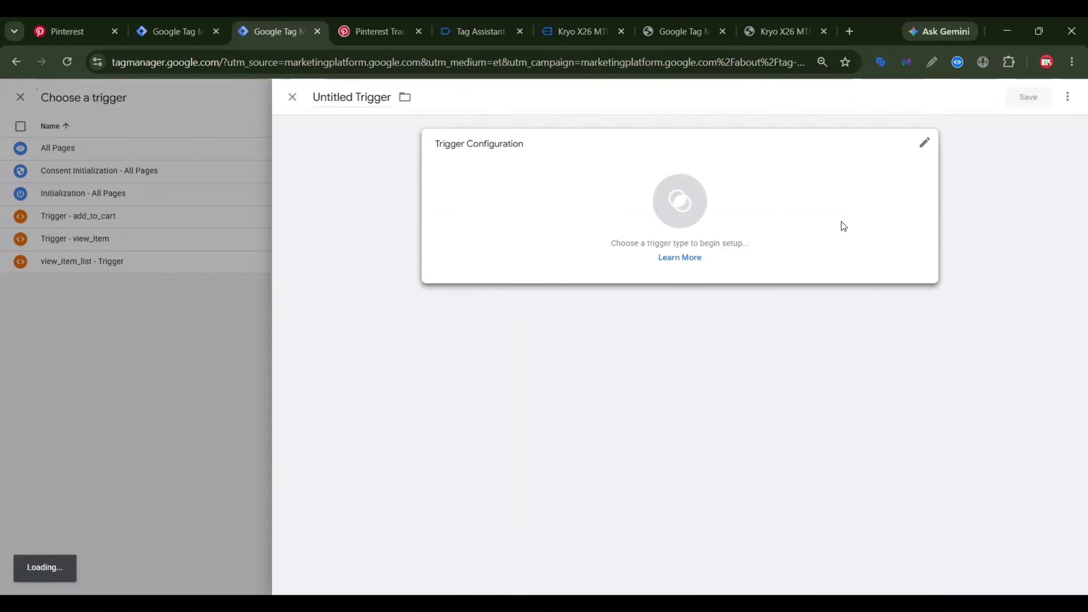
{"action": "left_click", "coordinate": [843, 226]}
{"action": "scroll", "coordinate": [870, 282], "scroll_direction": "down", "scroll_amount": 3}
{"action": "left_click", "coordinate": [817, 445]}
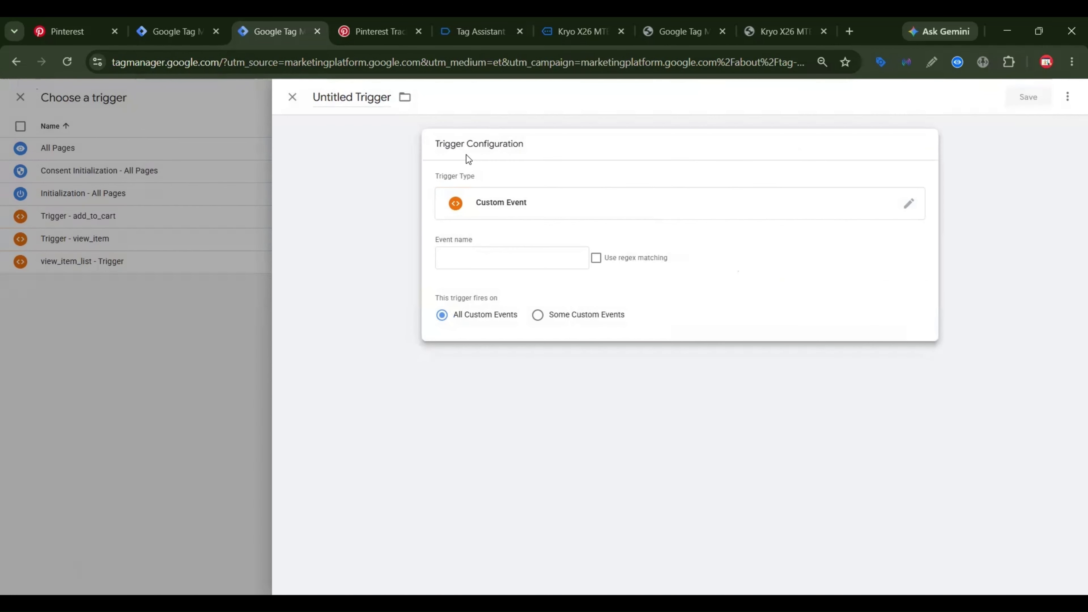
Switch to the demo store, open the cart with the Kryo X26 MTB and proceed to checkout.
{"action": "left_click", "coordinate": [570, 30]}
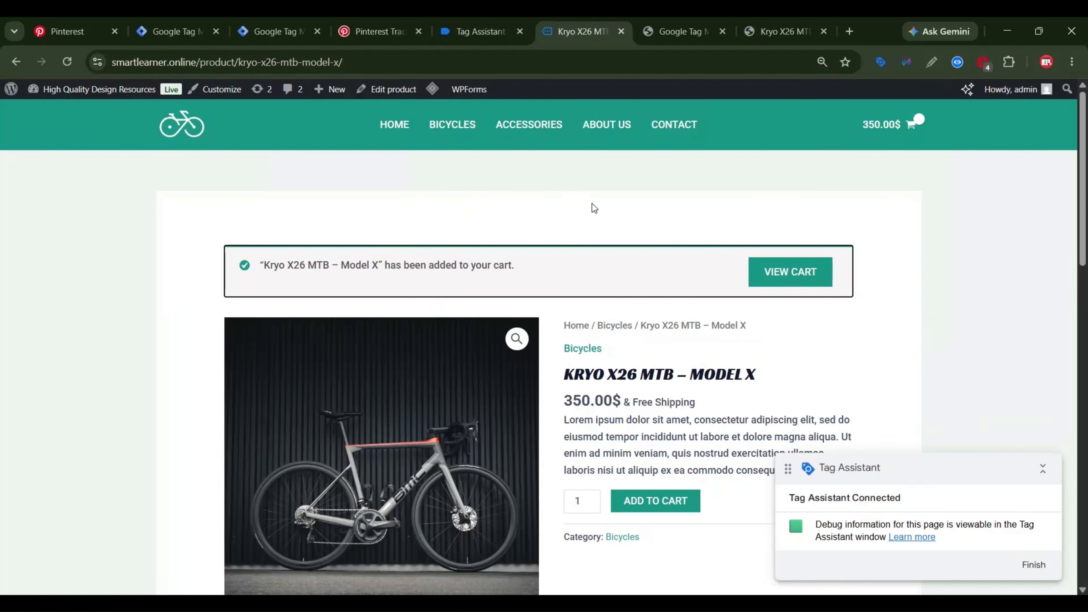
{"action": "scroll", "coordinate": [592, 203], "scroll_direction": "down", "scroll_amount": 5}
{"action": "scroll", "coordinate": [600, 197], "scroll_direction": "up", "scroll_amount": 5}
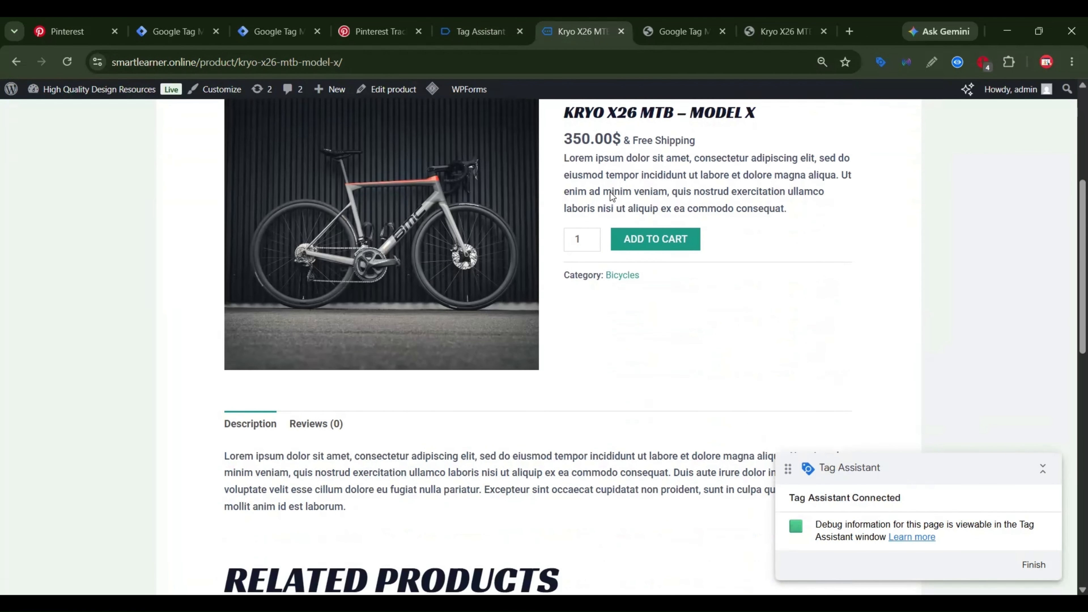
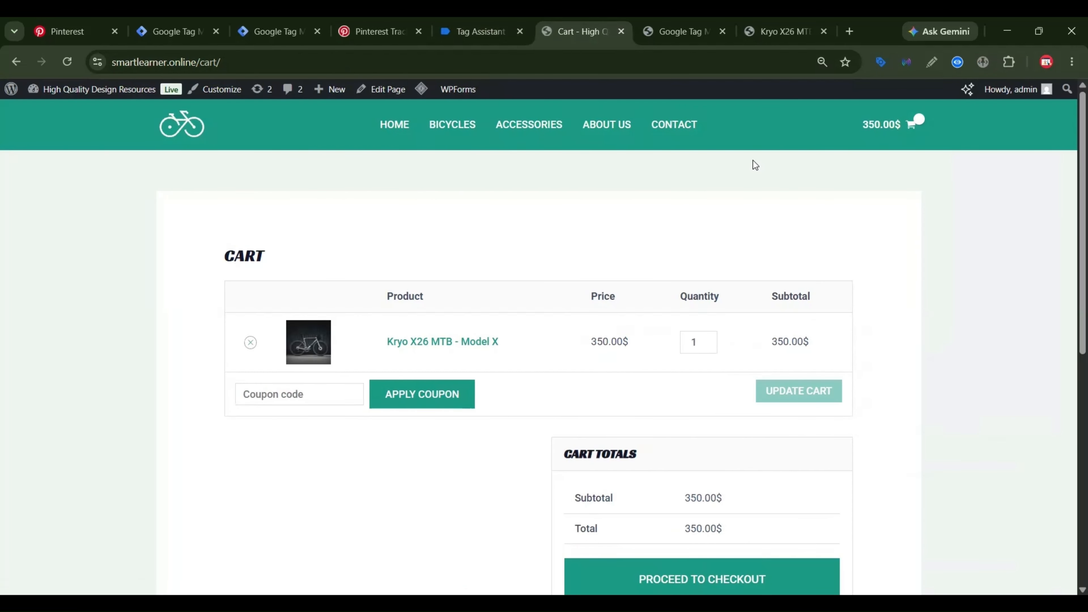
{"action": "scroll", "coordinate": [661, 286], "scroll_direction": "down", "scroll_amount": 5}
{"action": "left_click", "coordinate": [742, 375]}
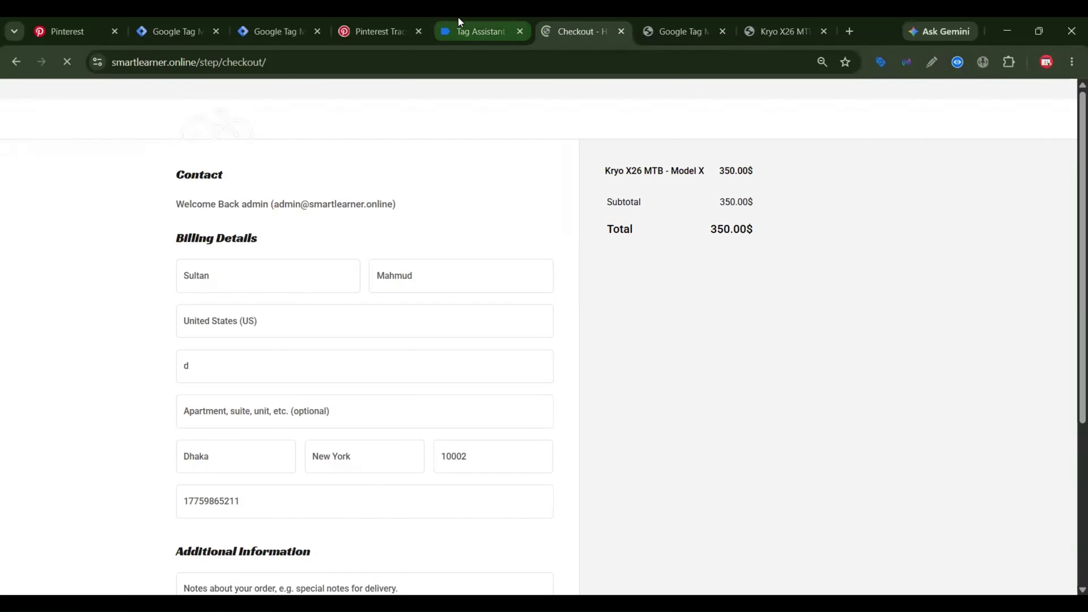
Open the begin_checkout event in Tag Assistant and copy its event name.
{"action": "left_click", "coordinate": [458, 19]}
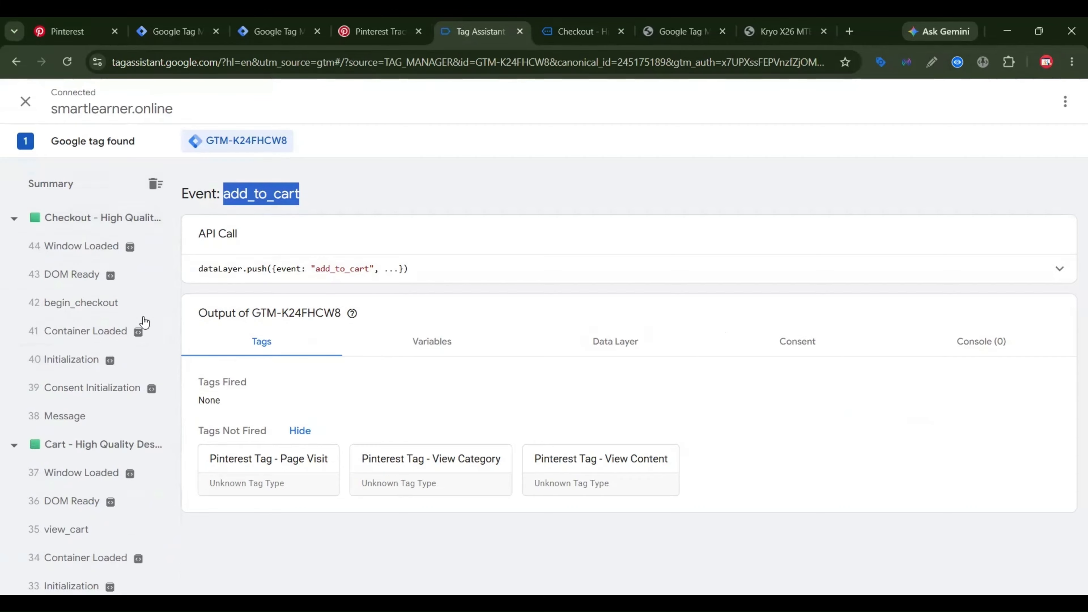
{"action": "left_click", "coordinate": [137, 303]}
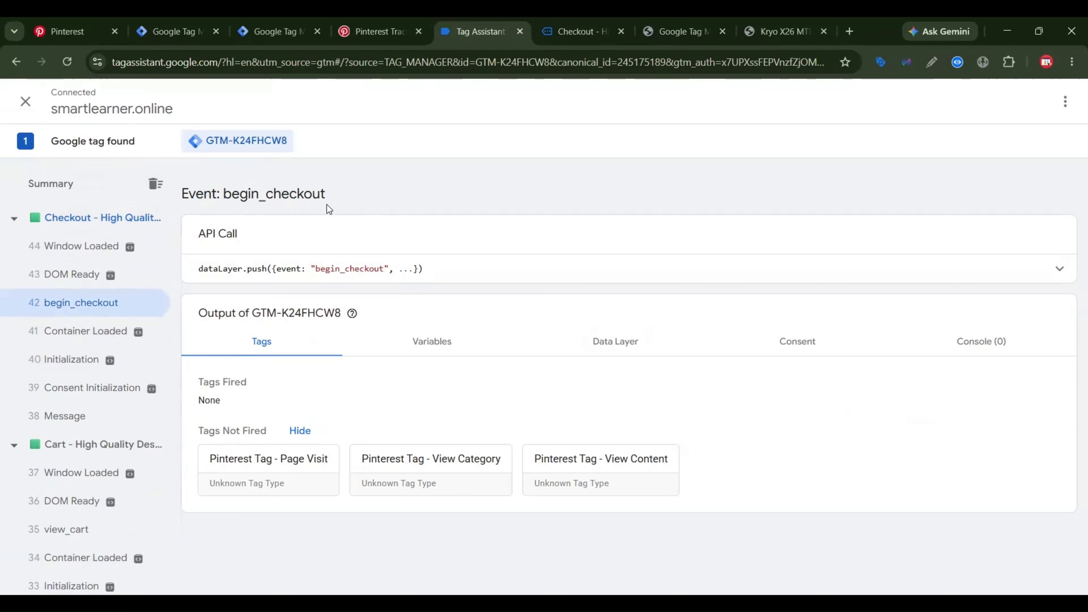
{"action": "double_click", "coordinate": [311, 194]}
{"action": "right_click", "coordinate": [311, 194]}
{"action": "left_click", "coordinate": [345, 209]}
Return to the new trigger in Tag Manager and set its event name to begin_checkout.
{"action": "left_click", "coordinate": [277, 31]}
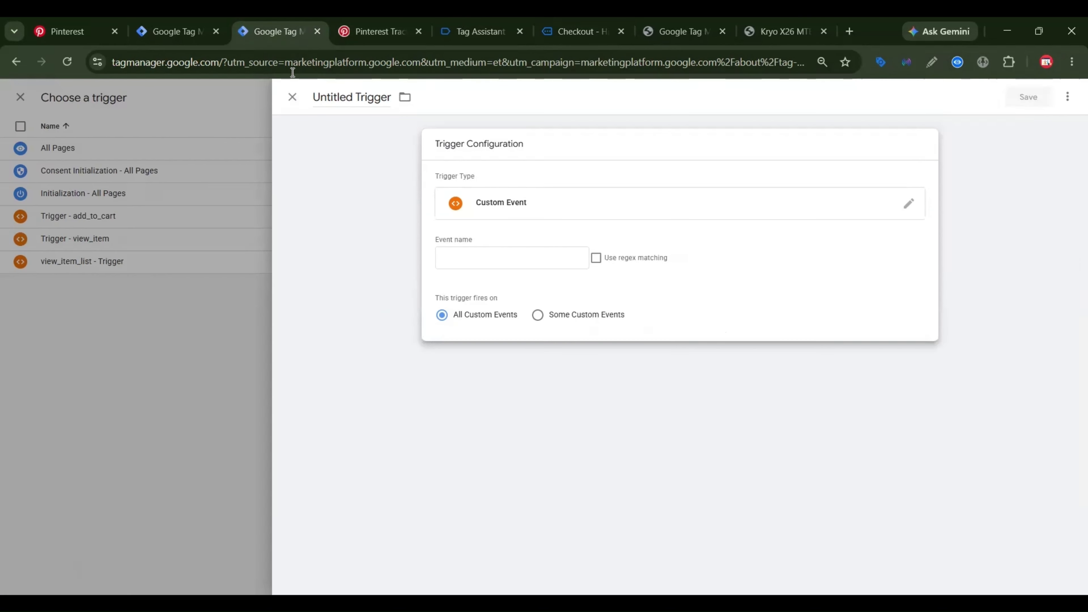
{"action": "left_click", "coordinate": [495, 256]}
{"action": "key", "text": "ctrl+v"}
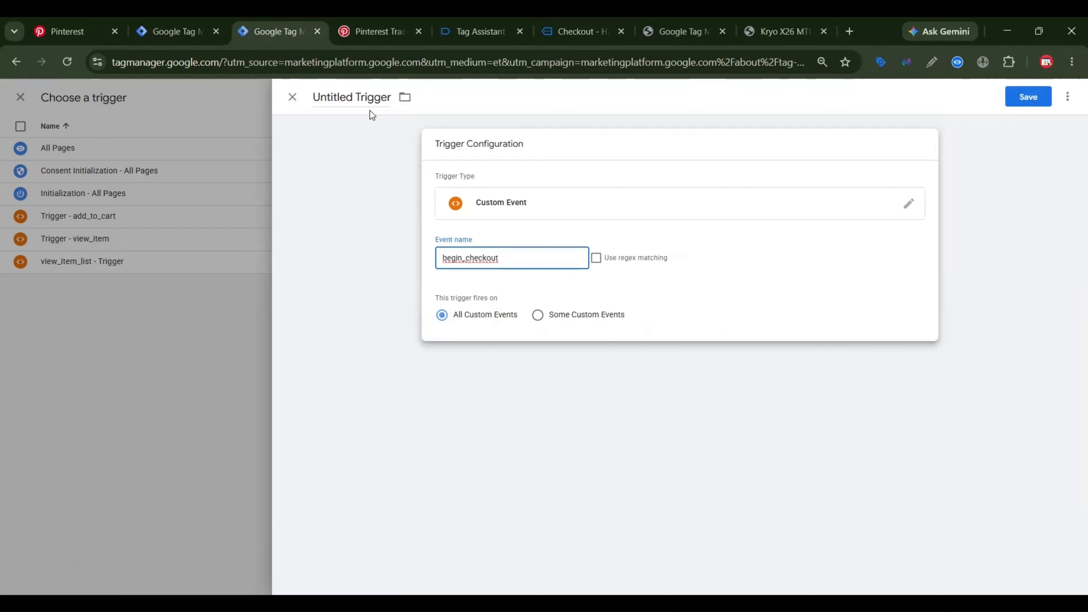
Rename the trigger as Trigger - begin_checkout and save it.
{"action": "left_click", "coordinate": [359, 94]}
{"action": "key", "text": "BackSpace"}
{"action": "key", "text": "BackSpace"}
{"action": "key", "text": "BackSpace"}
{"action": "key", "text": "BackSpace"}
{"action": "key", "text": "BackSpace"}
{"action": "key", "text": "BackSpace"}
{"action": "key", "text": "BackSpace"}
{"action": "key", "text": "BackSpace"}
{"action": "key", "text": "BackSpace"}
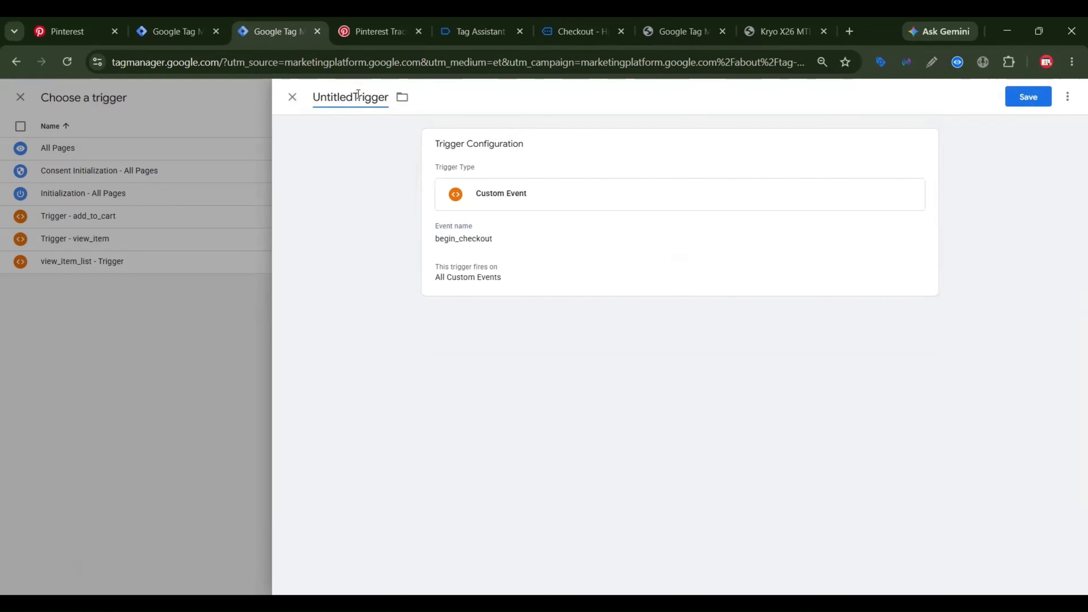
{"action": "type", "text": "-"}
{"action": "key", "text": "ctrl+v"}
{"action": "left_click", "coordinate": [1010, 102]}
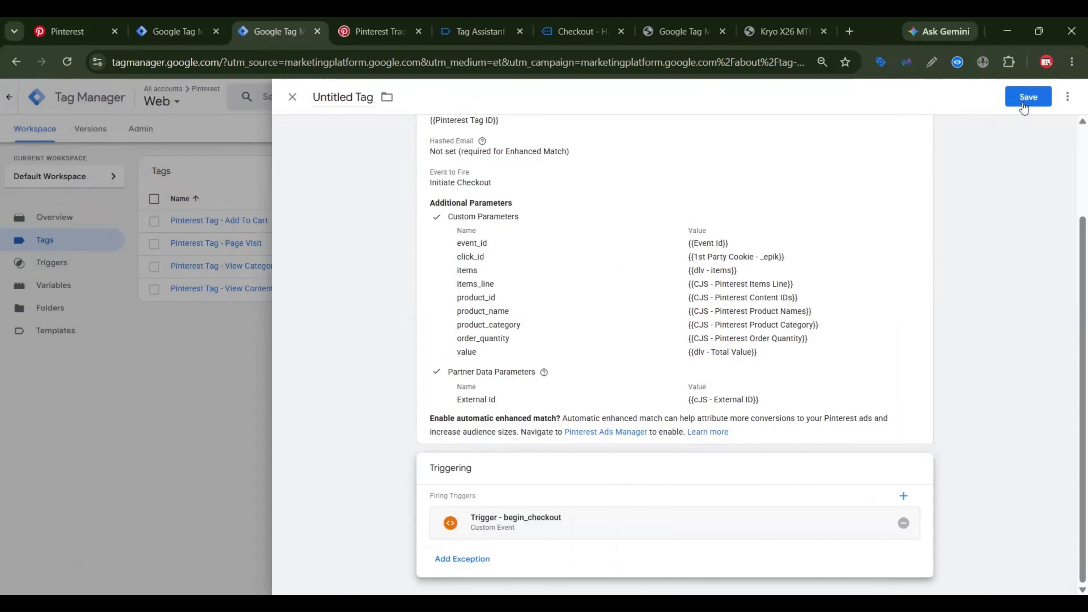
Save the new tag under the name Pinterest Tag - Initiate Checkout.
{"action": "left_click", "coordinate": [1026, 98]}
{"action": "left_click", "coordinate": [560, 235]}
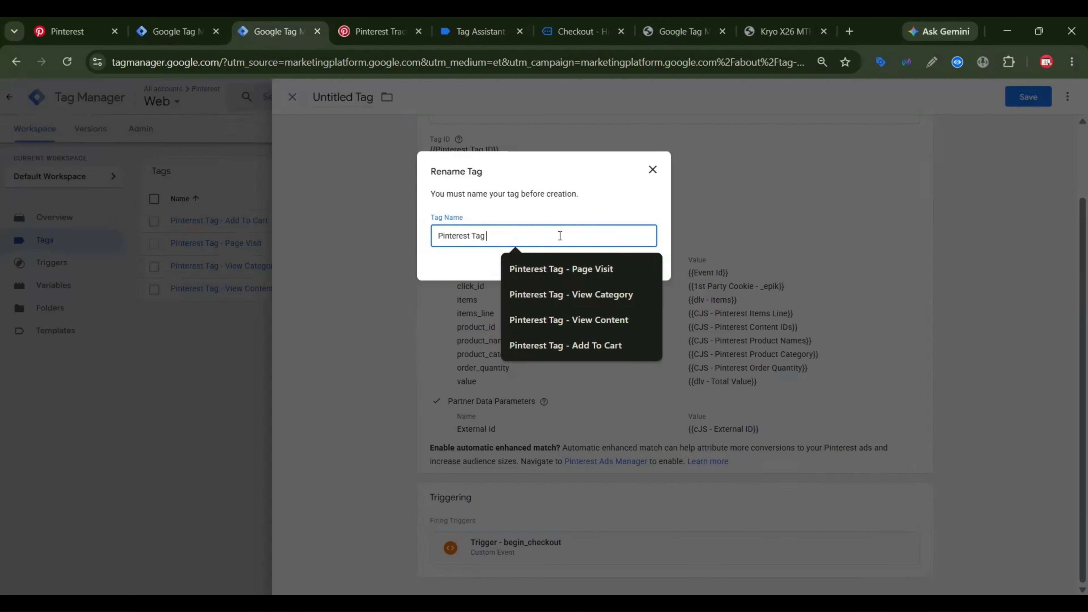
{"action": "type", "text": "- Ini"}
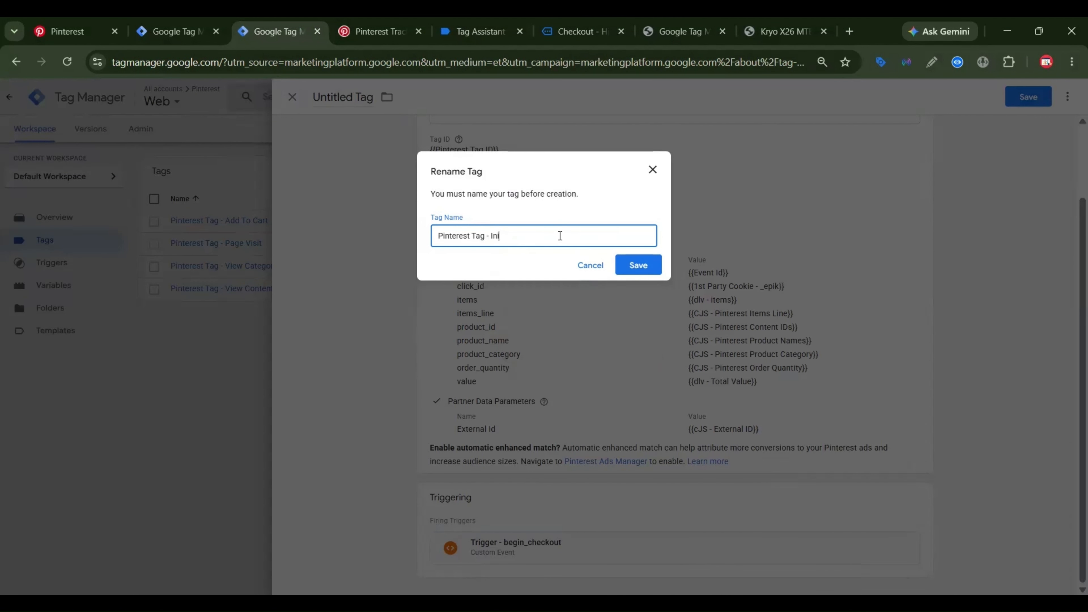
{"action": "type", "text": "tiate Checkout"}
{"action": "left_click", "coordinate": [639, 266]}
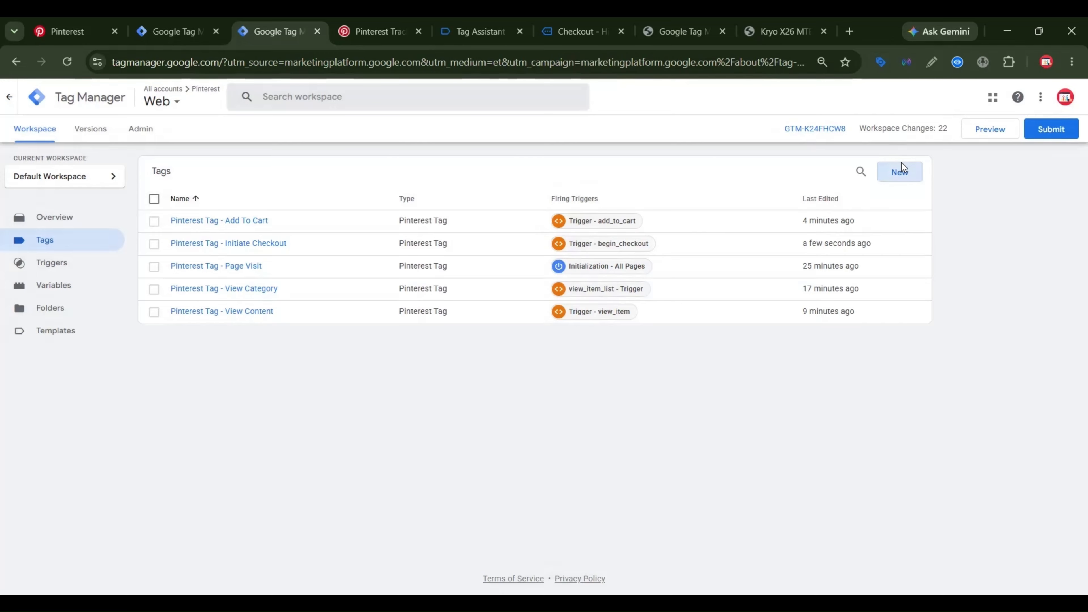
Start another new tag and choose Pinterest Tag as its tag type.
{"action": "left_click", "coordinate": [899, 171]}
{"action": "left_click", "coordinate": [753, 224]}
{"action": "scroll", "coordinate": [931, 377], "scroll_direction": "down", "scroll_amount": 7}
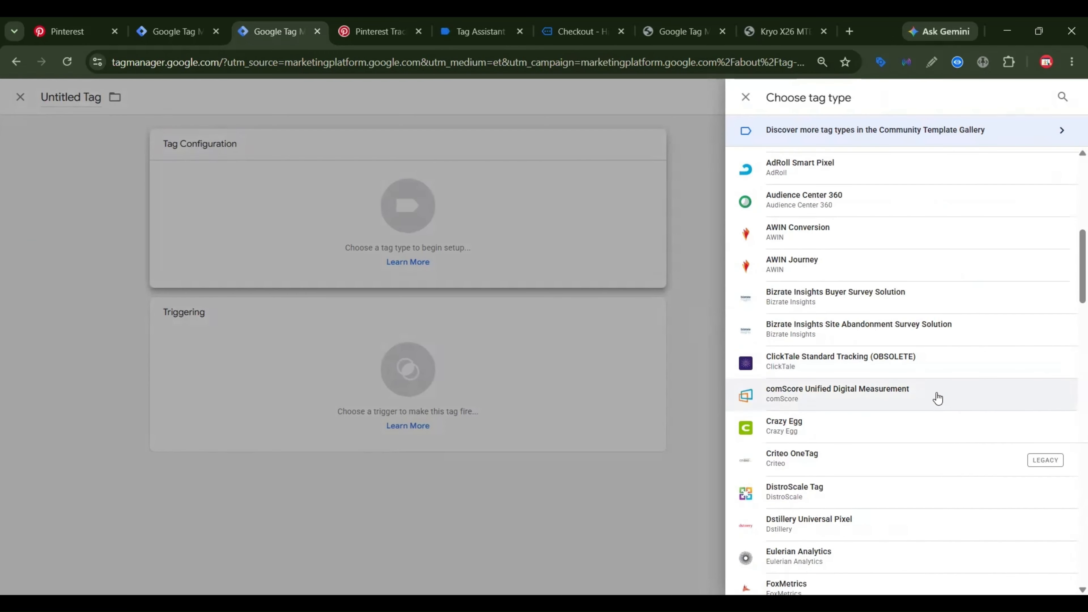
{"action": "scroll", "coordinate": [935, 396], "scroll_direction": "down", "scroll_amount": 15}
{"action": "left_click", "coordinate": [814, 460]}
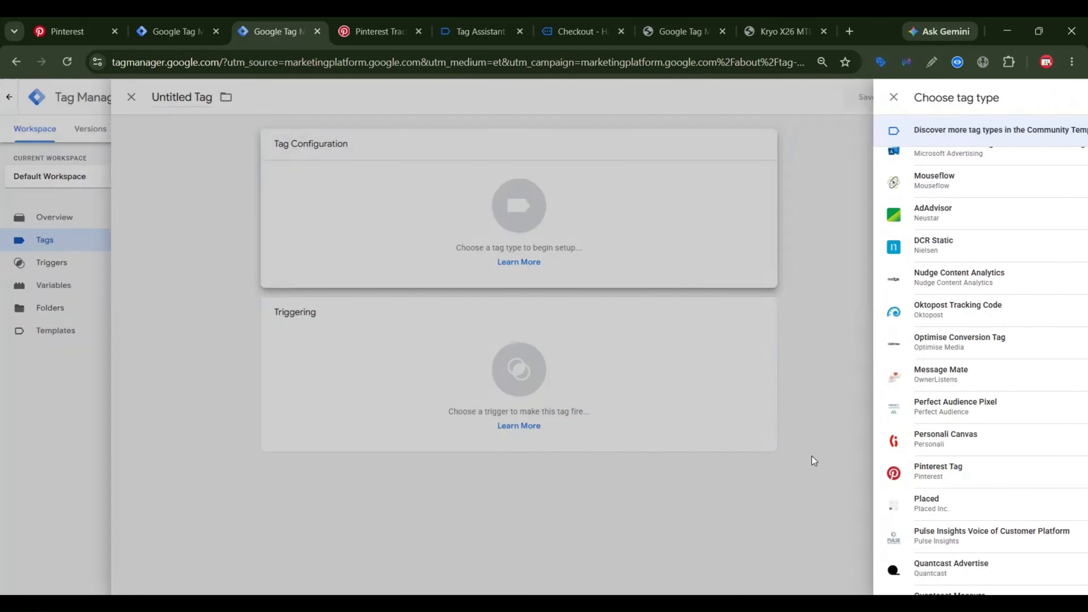
Set the tag's Tag ID to the Pinterest Tag ID variable and its event to fire to Checkout.
{"action": "left_click", "coordinate": [523, 263]}
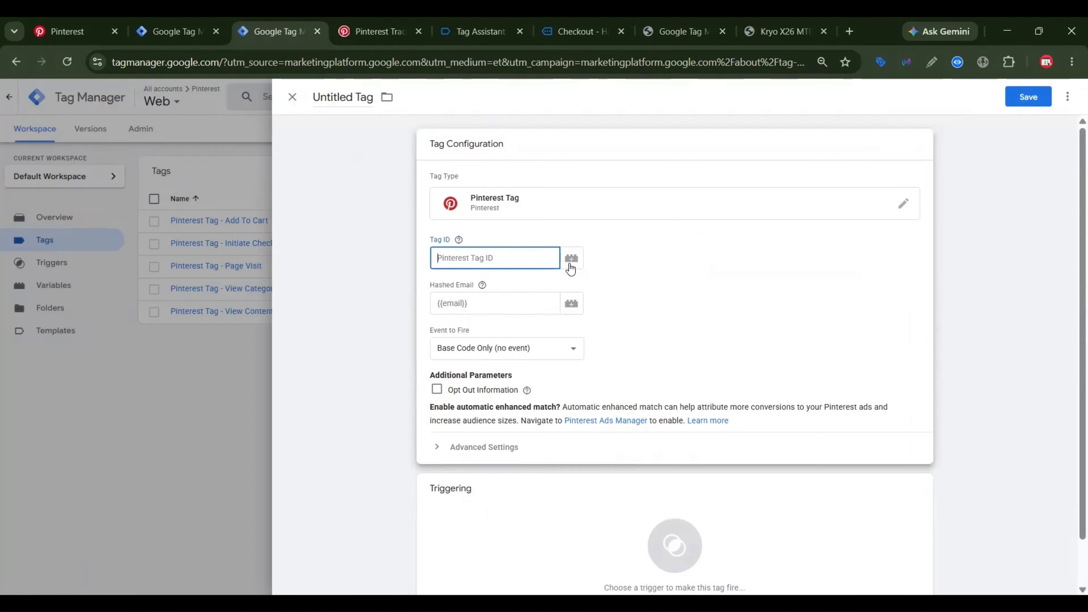
{"action": "left_click", "coordinate": [570, 263]}
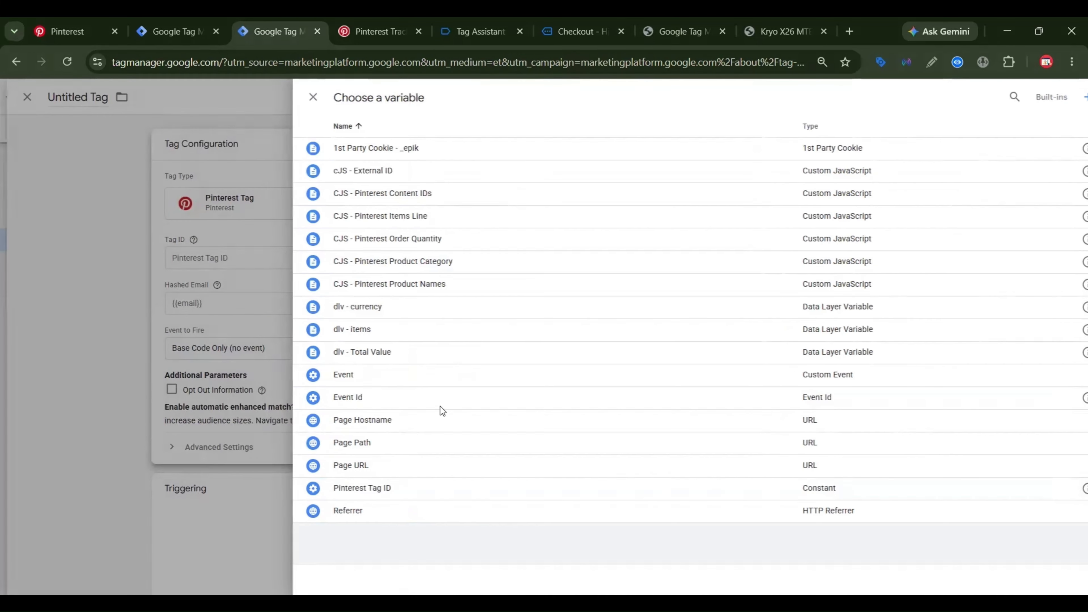
{"action": "left_click", "coordinate": [445, 488]}
{"action": "left_click", "coordinate": [513, 355]}
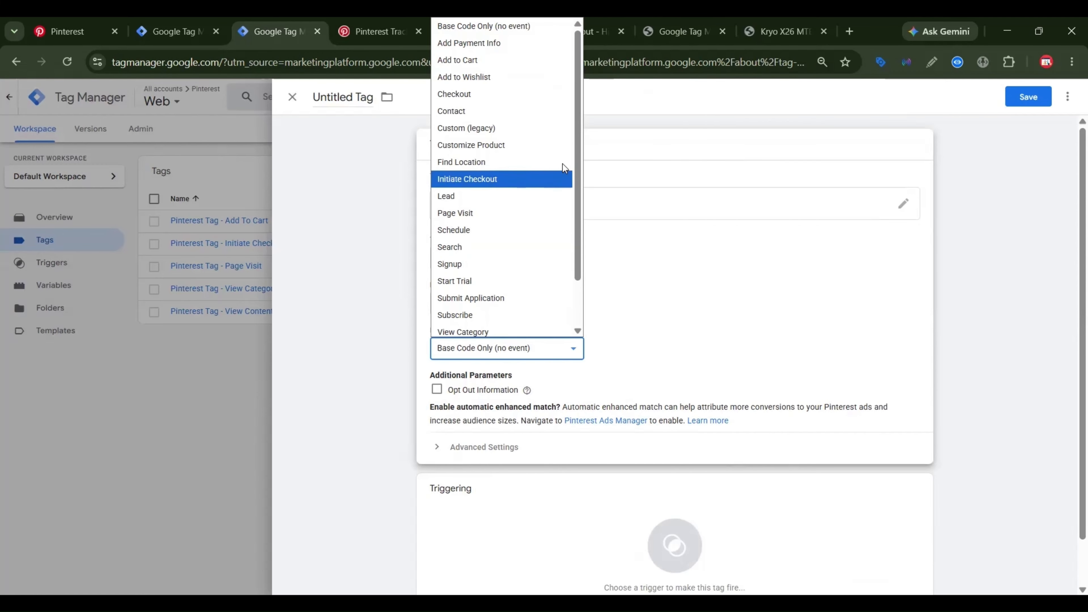
{"action": "left_click", "coordinate": [455, 77]}
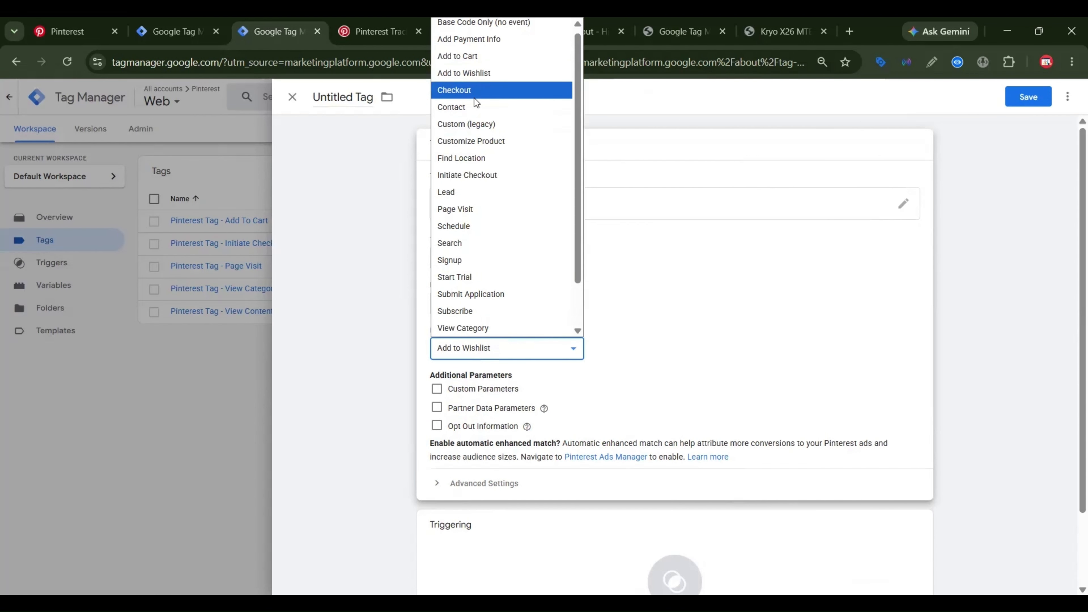
{"action": "left_click", "coordinate": [474, 88]}
{"action": "scroll", "coordinate": [655, 340], "scroll_direction": "down", "scroll_amount": 5}
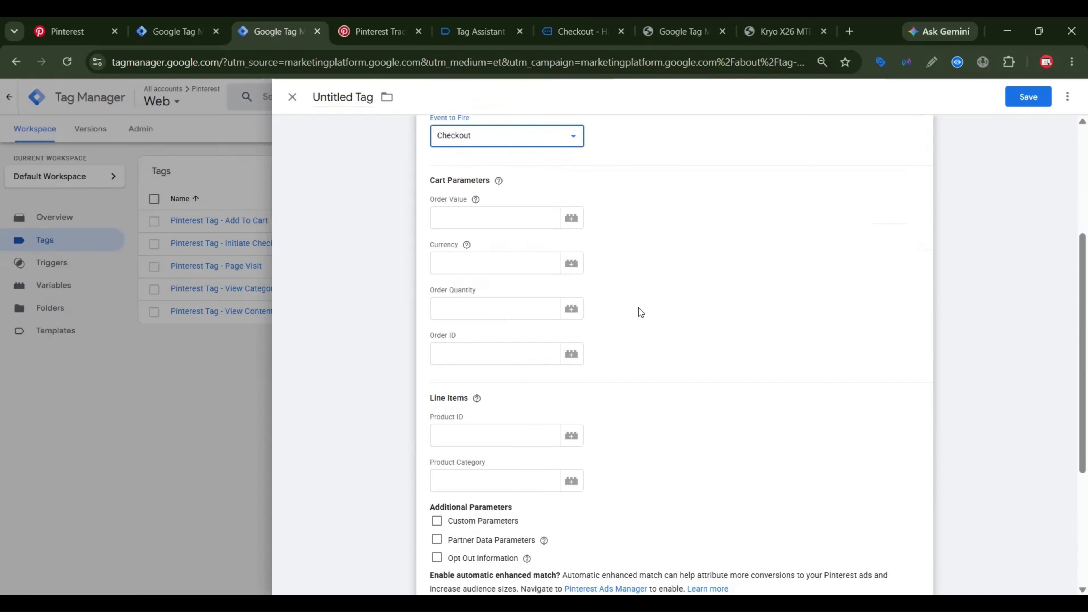
{"action": "left_click", "coordinate": [463, 203]}
{"action": "left_click", "coordinate": [572, 218]}
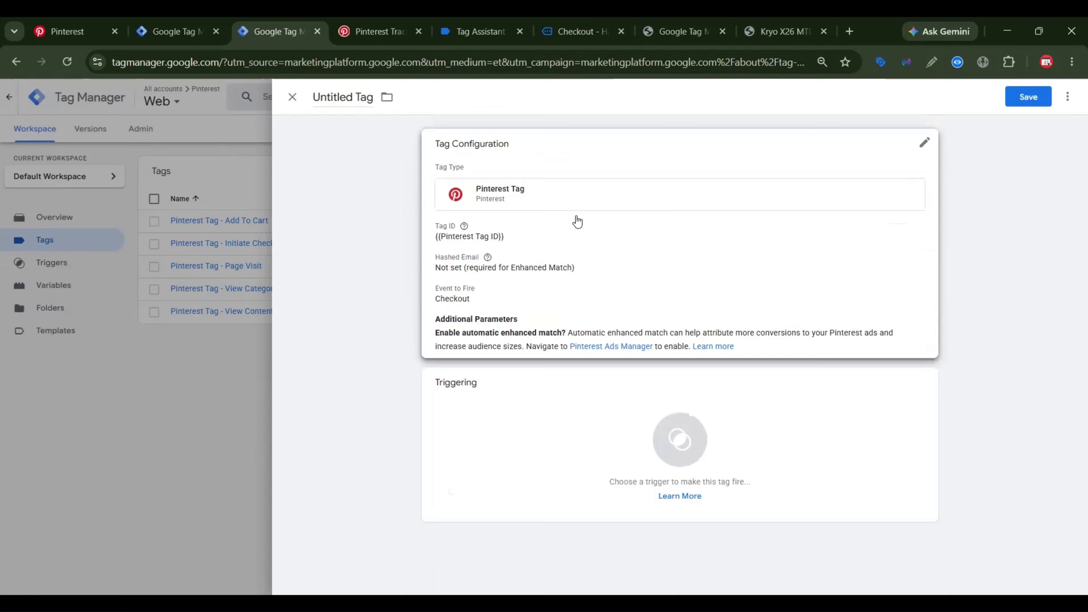
{"action": "left_click", "coordinate": [531, 227]}
{"action": "scroll", "coordinate": [512, 308], "scroll_direction": "down", "scroll_amount": 2}
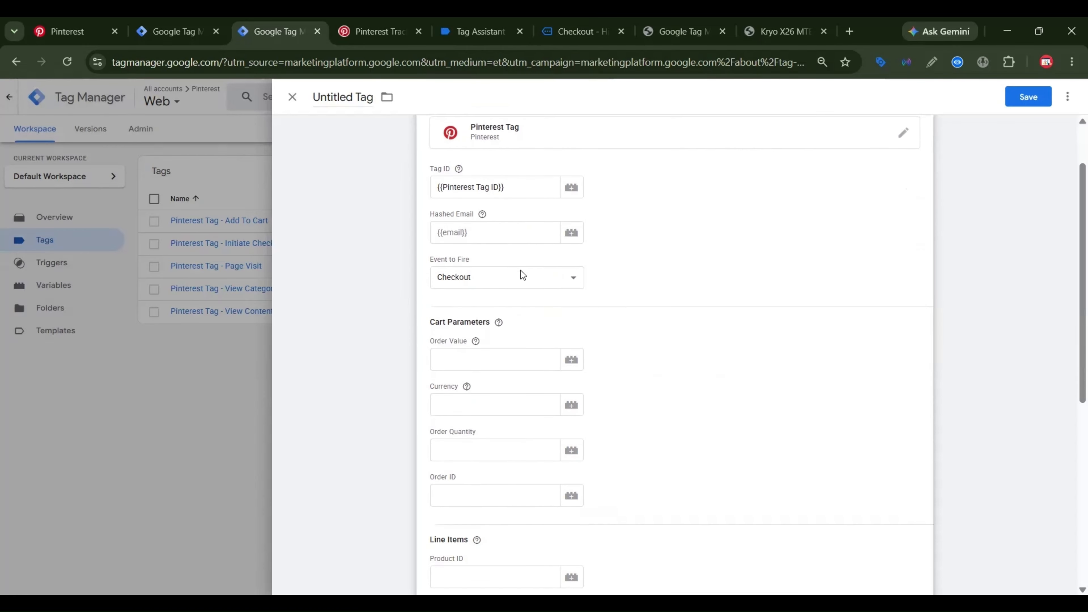
{"action": "scroll", "coordinate": [520, 270], "scroll_direction": "up", "scroll_amount": 2}
Switch to the Pinterest Tracking Mastery guide in Notion, review the Purchase tag settings and copy the data layer path for dlv - Hashed Email.
{"action": "left_click", "coordinate": [496, 306]}
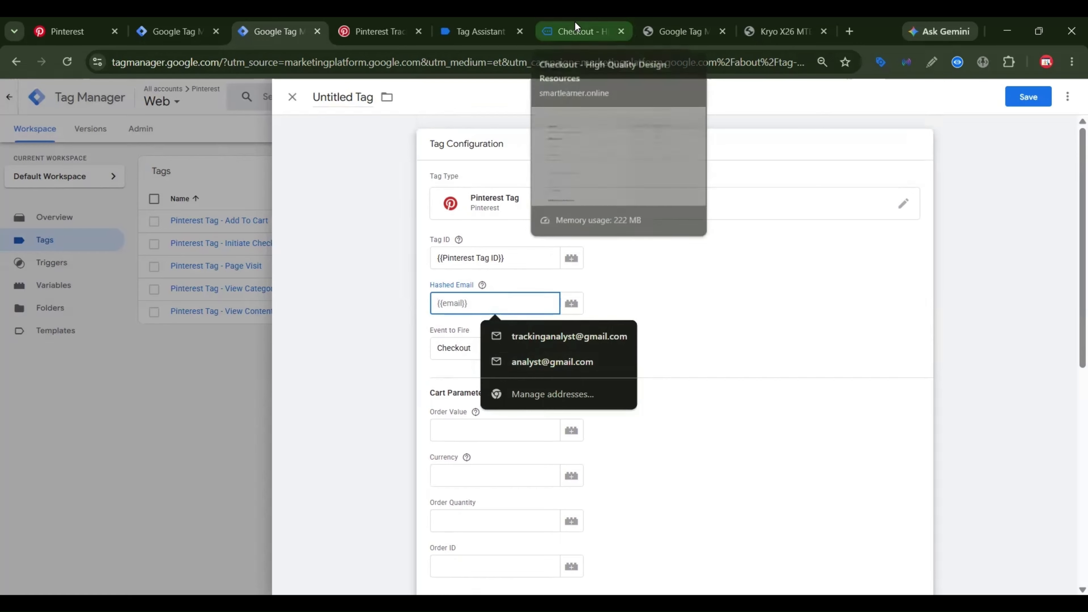
{"action": "key", "text": "ctrl+Tab"}
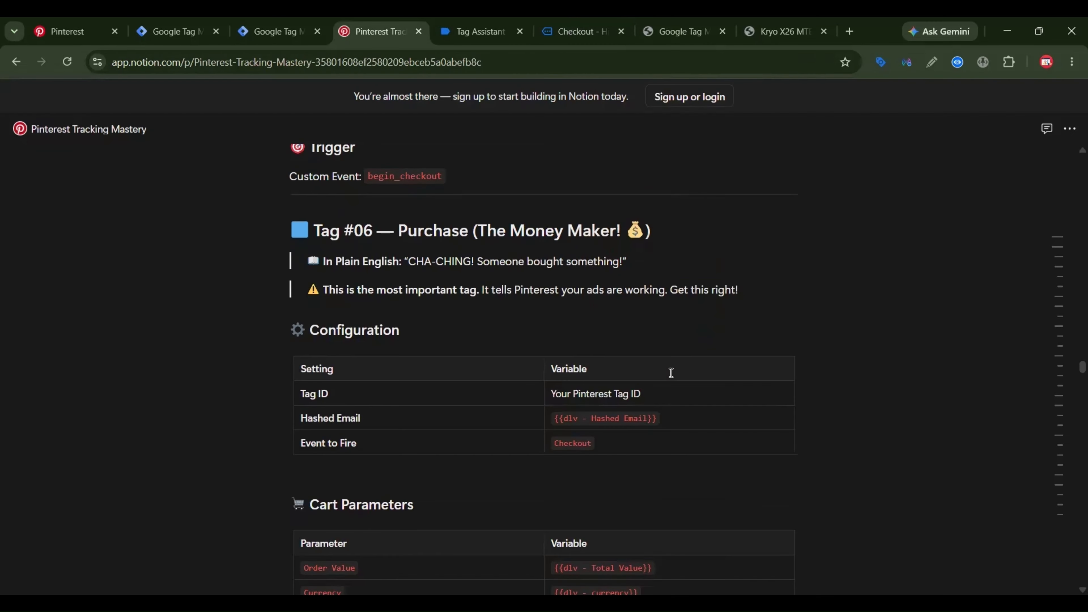
{"action": "scroll", "coordinate": [671, 372], "scroll_direction": "down", "scroll_amount": 10}
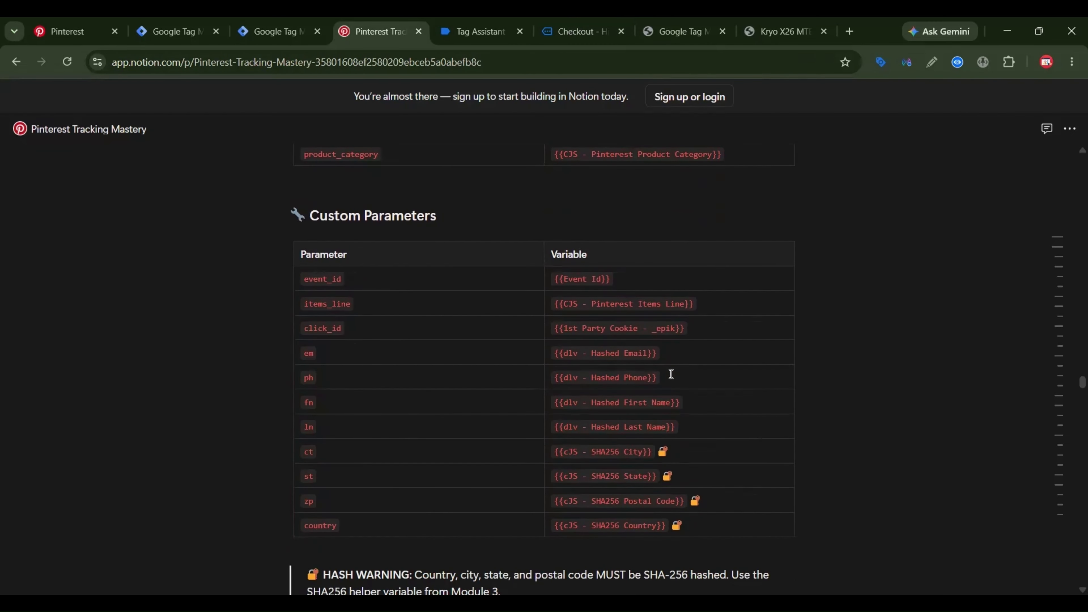
{"action": "scroll", "coordinate": [672, 374], "scroll_direction": "up", "scroll_amount": 3}
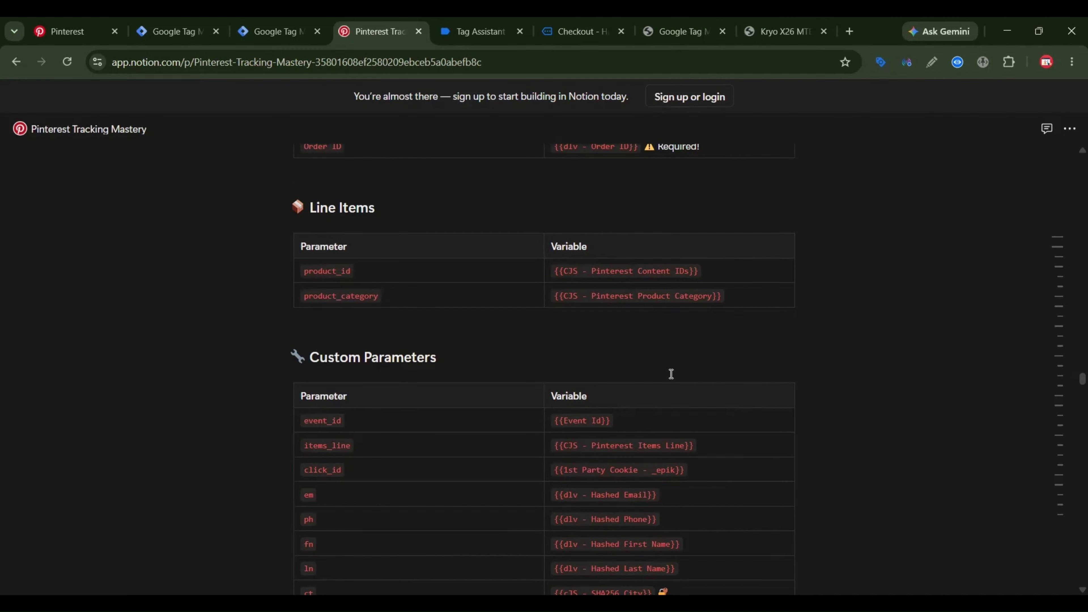
{"action": "scroll", "coordinate": [671, 374], "scroll_direction": "up", "scroll_amount": 5}
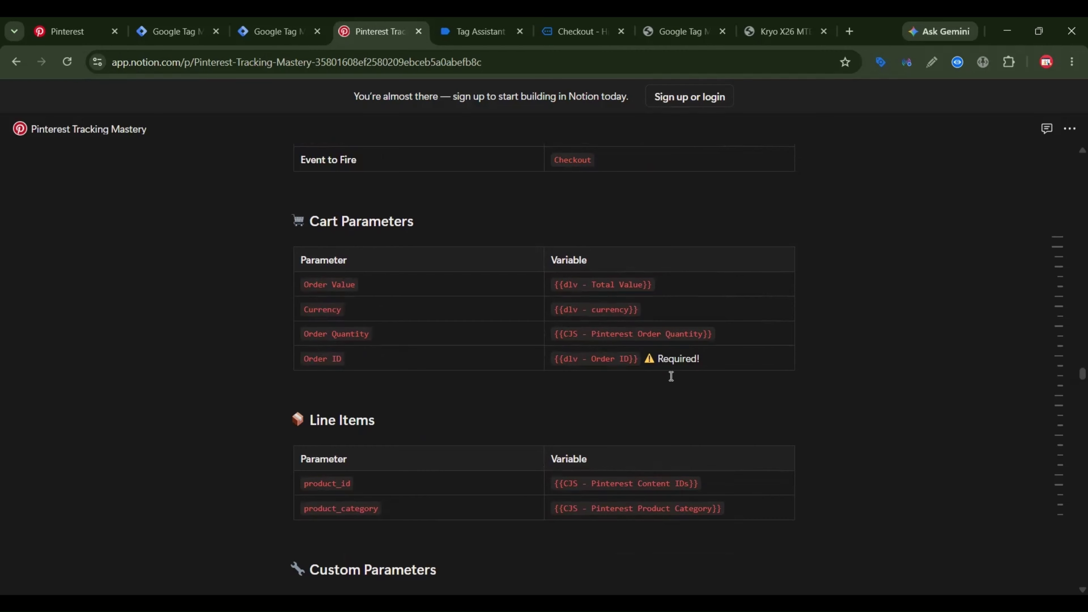
{"action": "scroll", "coordinate": [672, 376], "scroll_direction": "up", "scroll_amount": 5}
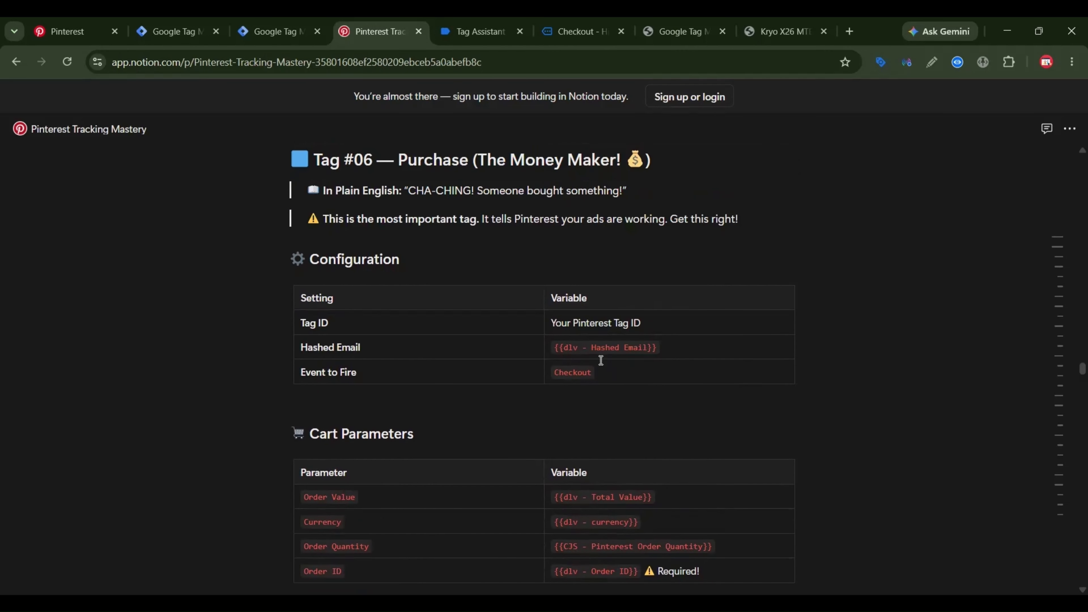
{"action": "scroll", "coordinate": [604, 364], "scroll_direction": "down", "scroll_amount": 20}
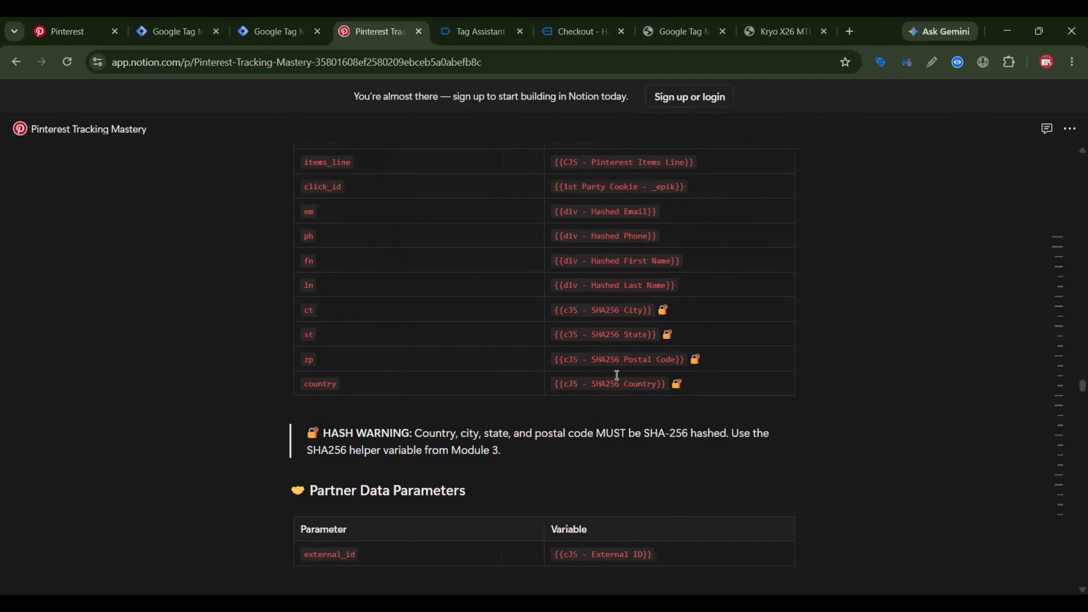
{"action": "scroll", "coordinate": [618, 379], "scroll_direction": "up", "scroll_amount": 5}
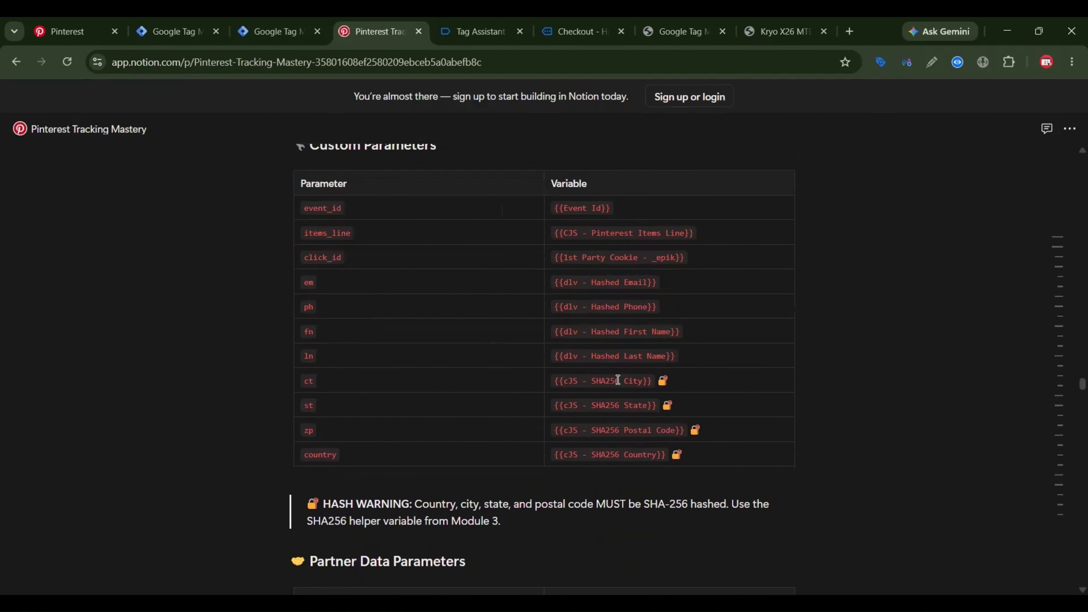
{"action": "scroll", "coordinate": [617, 380], "scroll_direction": "down", "scroll_amount": 10}
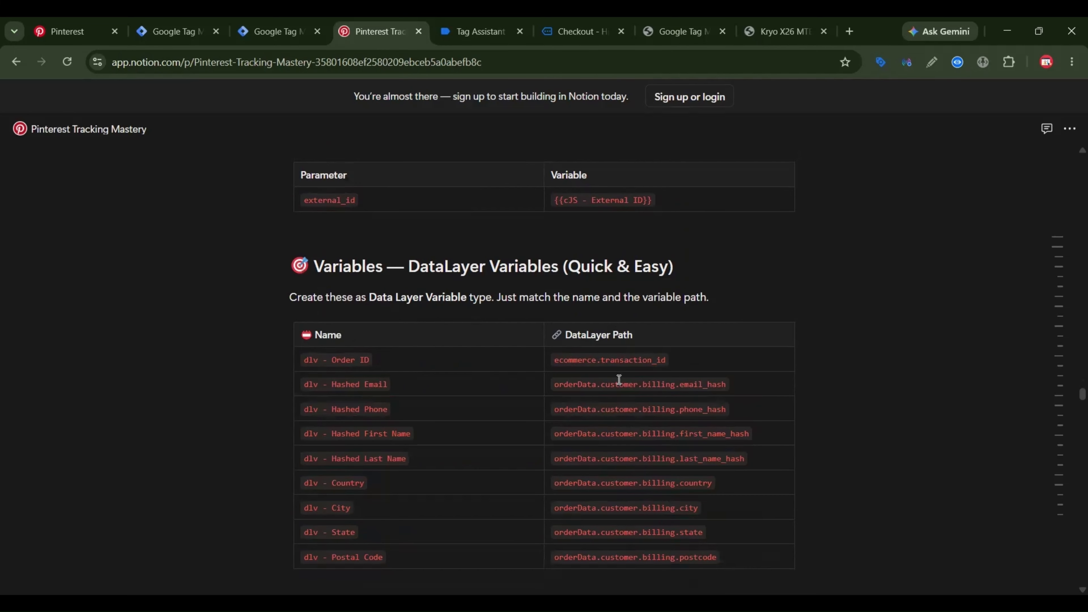
{"action": "triple_click", "coordinate": [624, 385]}
{"action": "key", "text": "ctrl+c"}
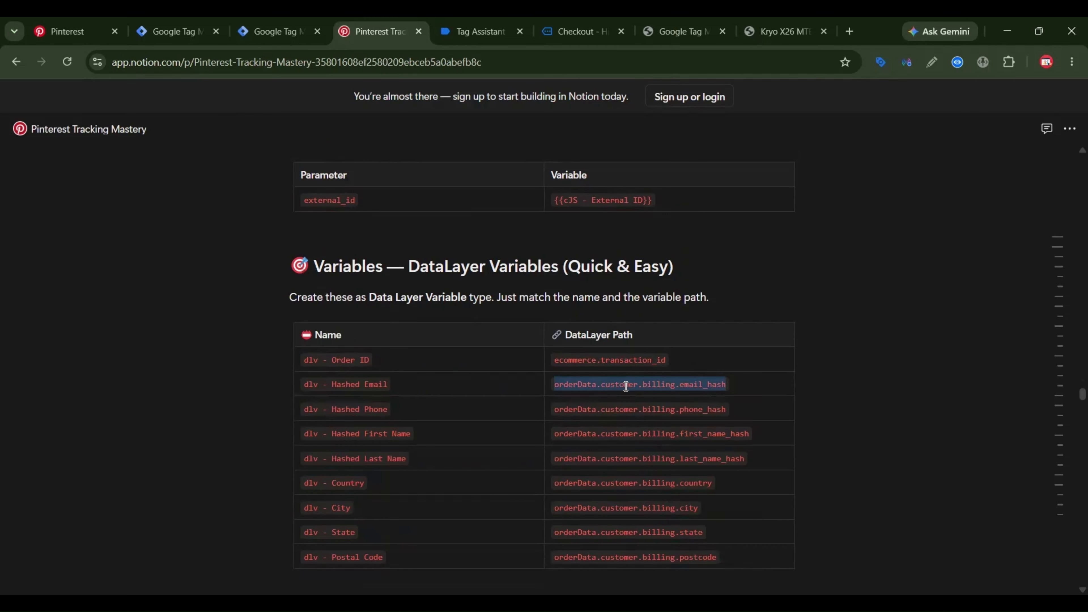
Return to Tag Manager and create a Data Layer Variable for Hashed Email using the path orderData.customer.billing.email_hash.
{"action": "left_click", "coordinate": [296, 31]}
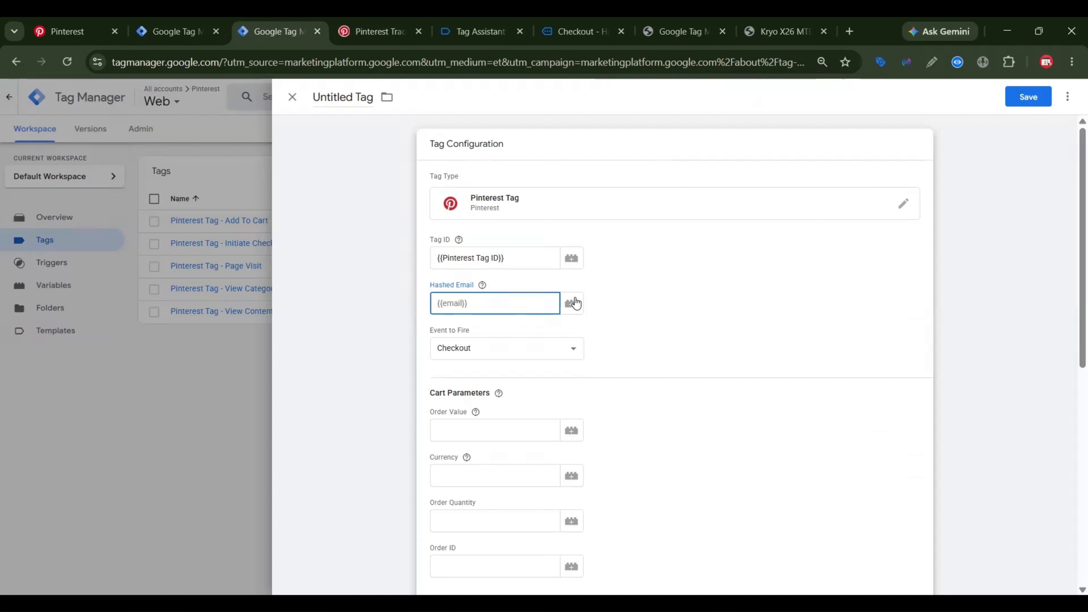
{"action": "left_click", "coordinate": [572, 303]}
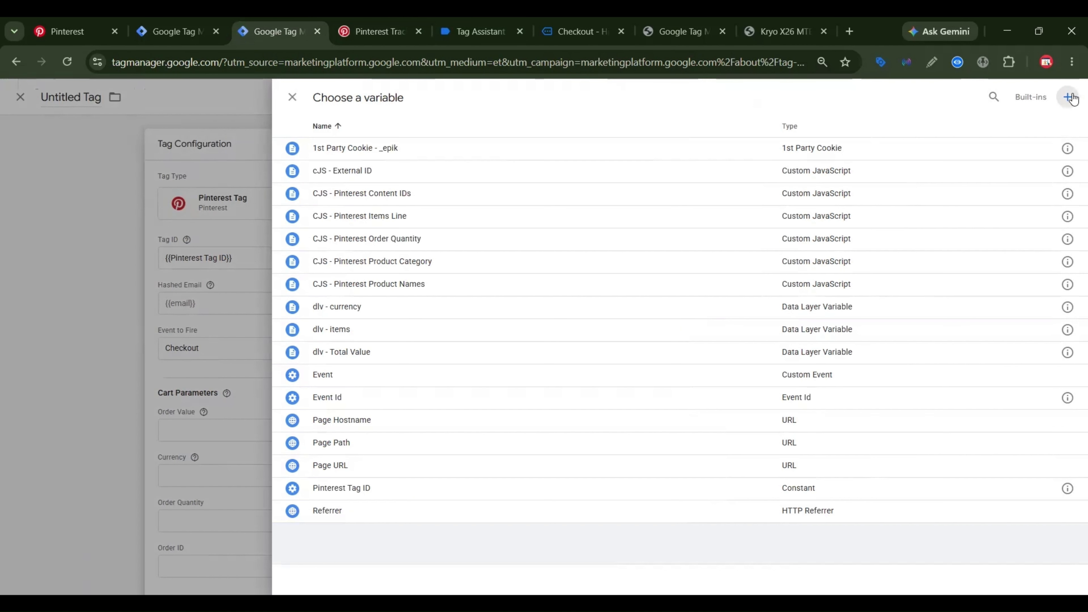
{"action": "left_click", "coordinate": [1070, 98]}
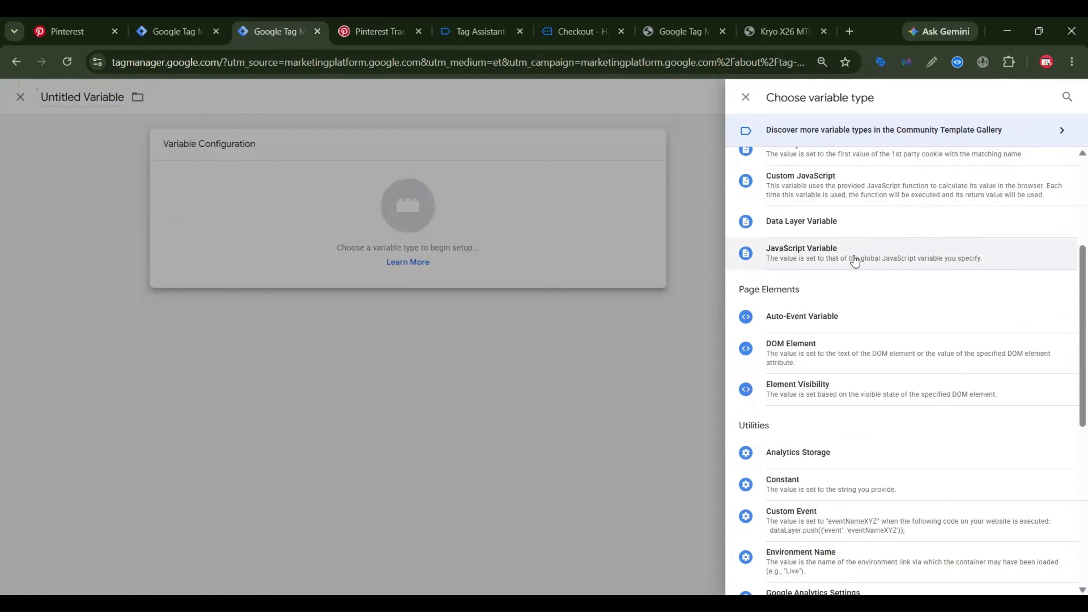
{"action": "left_click", "coordinate": [825, 227]}
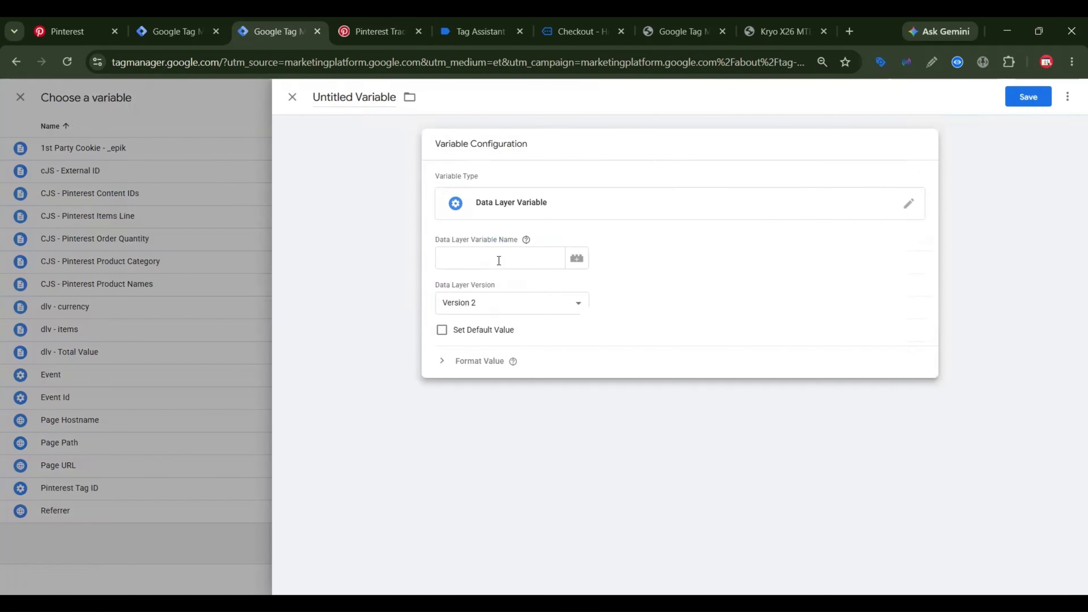
{"action": "left_click", "coordinate": [555, 260]}
{"action": "key", "text": "ctrl+v"}
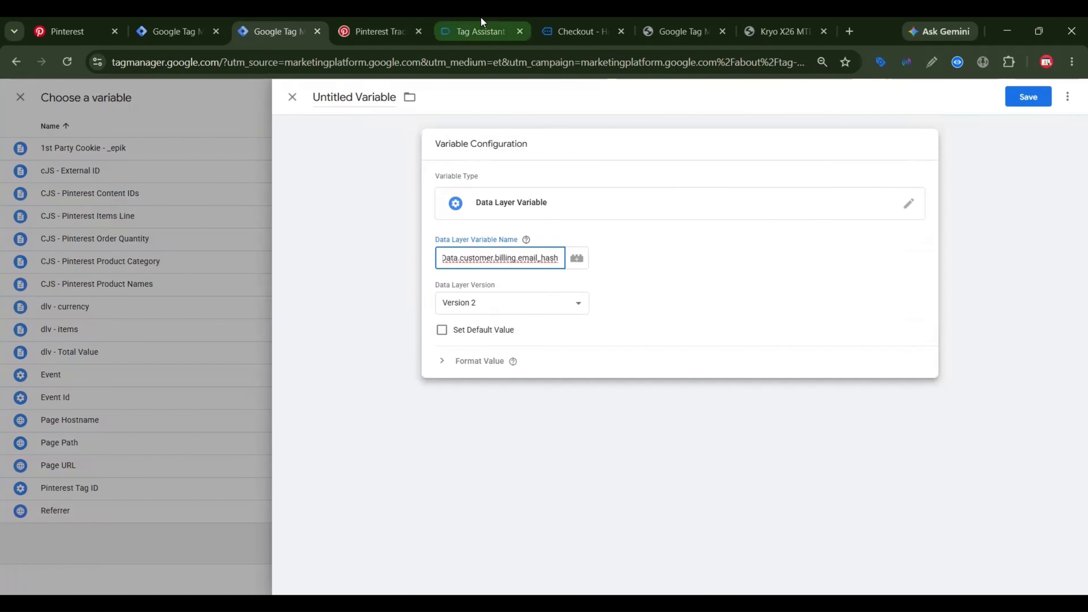
Copy the variable name dlv - Hashed Email from the Notion guide, apply it to the new variable in Tag Manager and save it.
{"action": "left_click", "coordinate": [373, 31]}
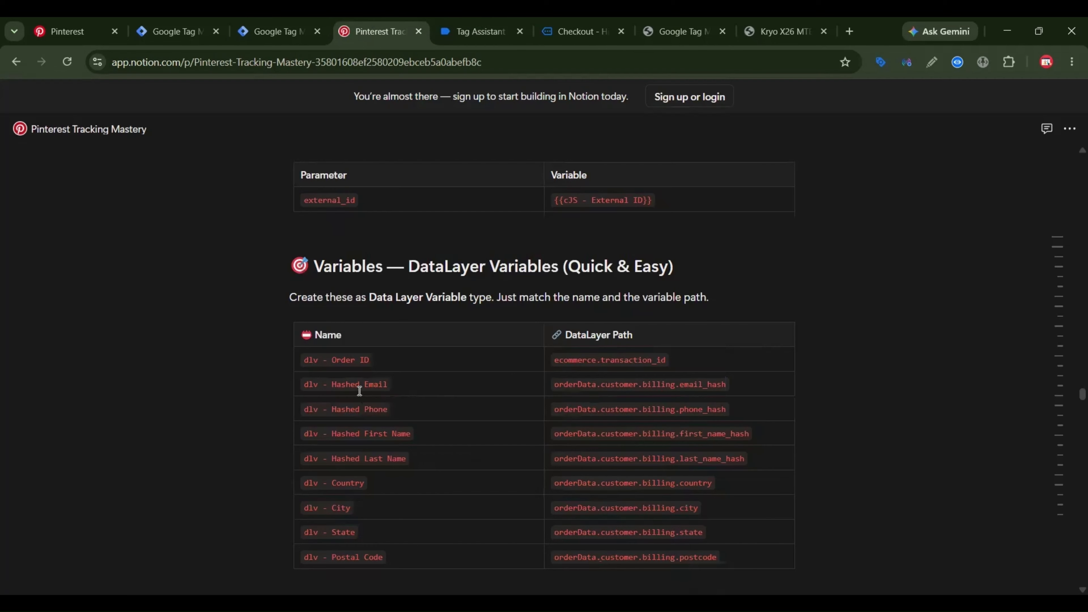
{"action": "triple_click", "coordinate": [359, 391]}
{"action": "key", "text": "ctrl+c"}
{"action": "left_click", "coordinate": [296, 22]}
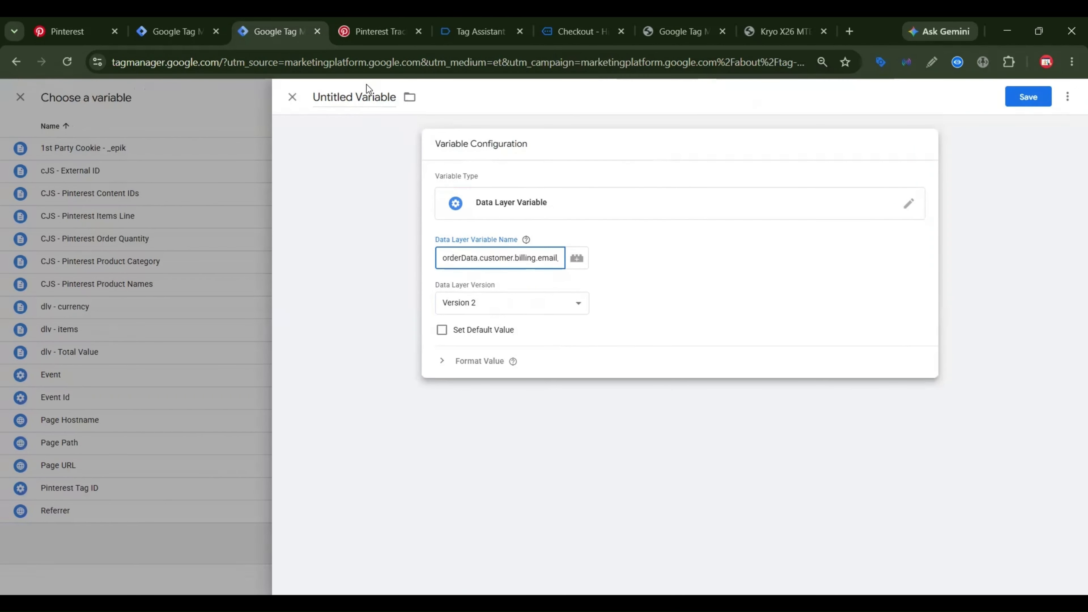
{"action": "double_click", "coordinate": [367, 97]}
{"action": "triple_click", "coordinate": [368, 98]}
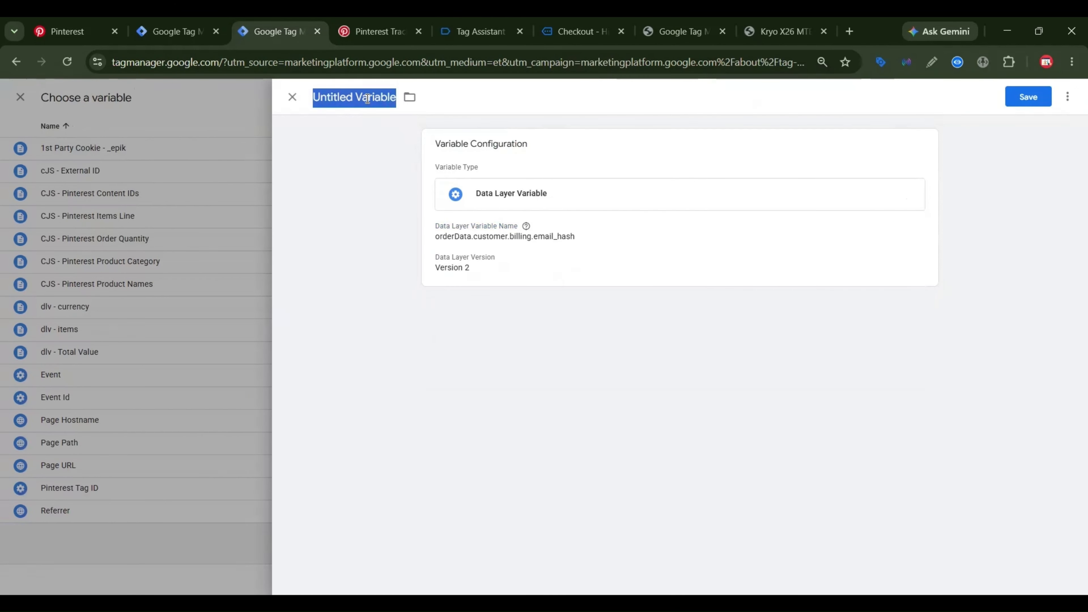
{"action": "key", "text": "ctrl+v"}
{"action": "left_click", "coordinate": [1030, 99]}
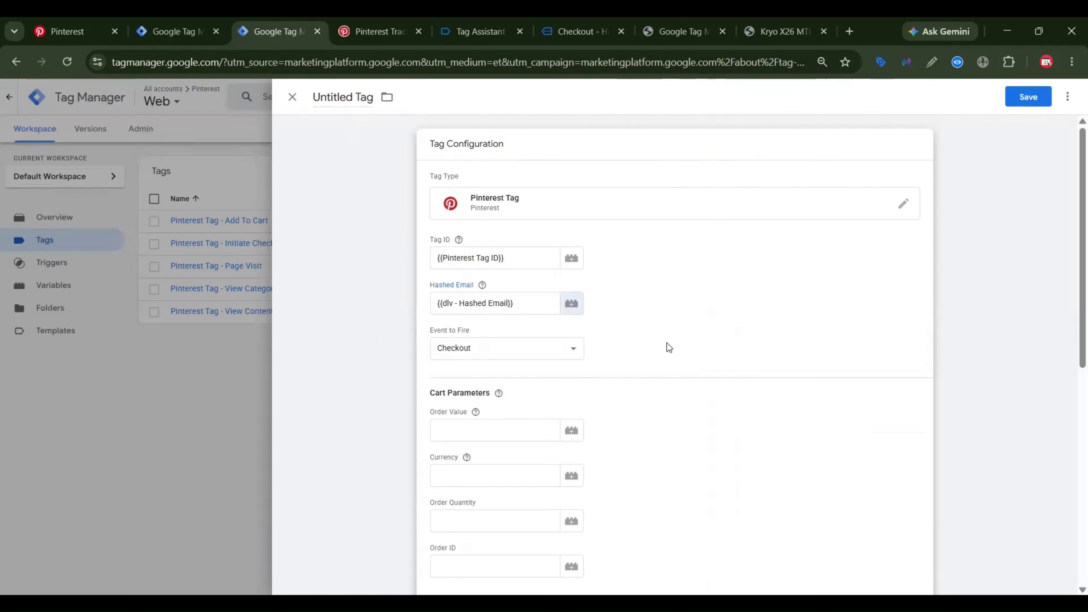
Set the Order Value cart parameter to the dlv - Total Value variable.
{"action": "scroll", "coordinate": [578, 336], "scroll_direction": "down", "scroll_amount": 3}
{"action": "left_click", "coordinate": [450, 291]}
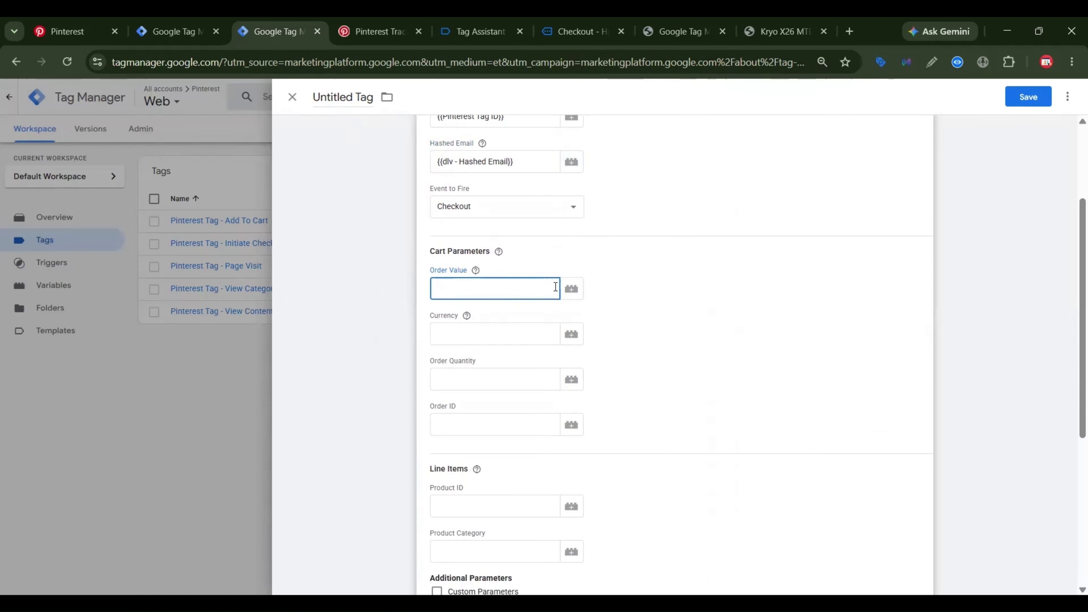
{"action": "left_click", "coordinate": [573, 291]}
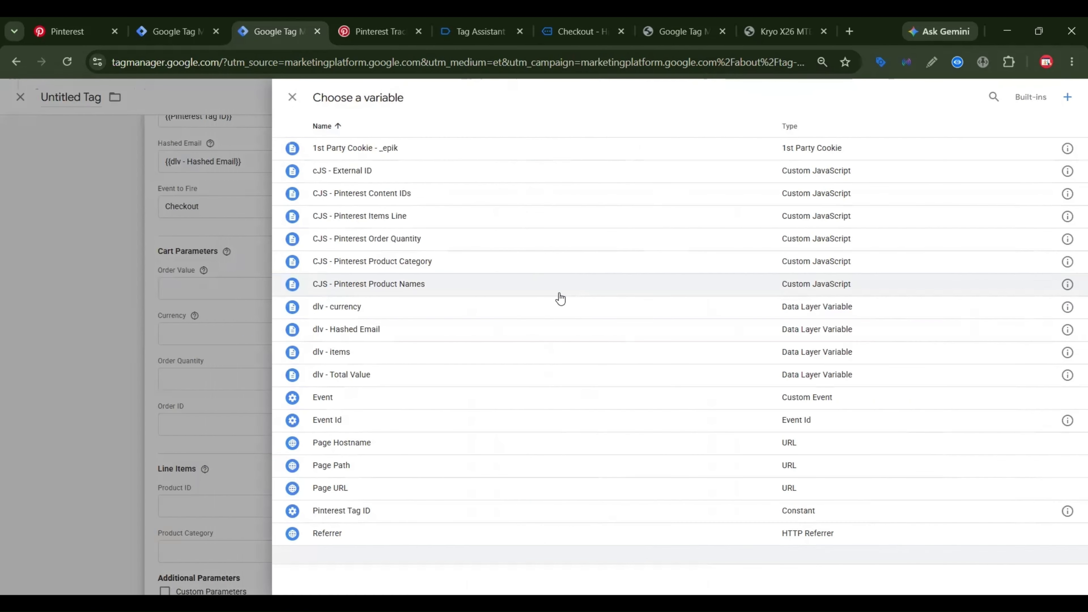
{"action": "left_click", "coordinate": [370, 375]}
Set the Currency cart parameter to dlv - currency and Order Quantity to CJS - Pinterest Order Quantity.
{"action": "scroll", "coordinate": [539, 325], "scroll_direction": "down", "scroll_amount": 1}
{"action": "left_click", "coordinate": [500, 262]}
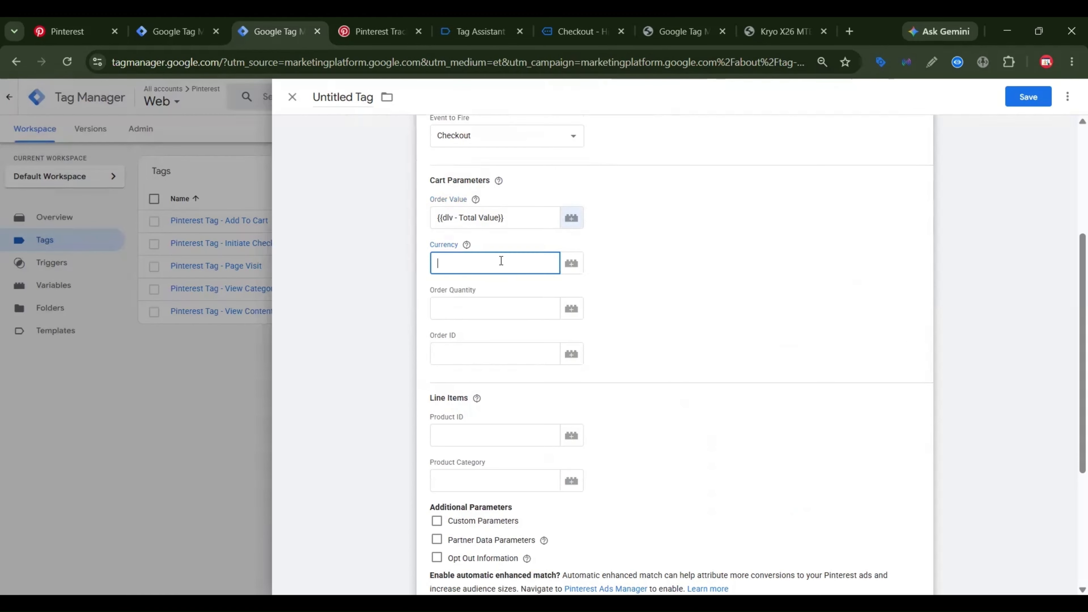
{"action": "left_click", "coordinate": [571, 263]}
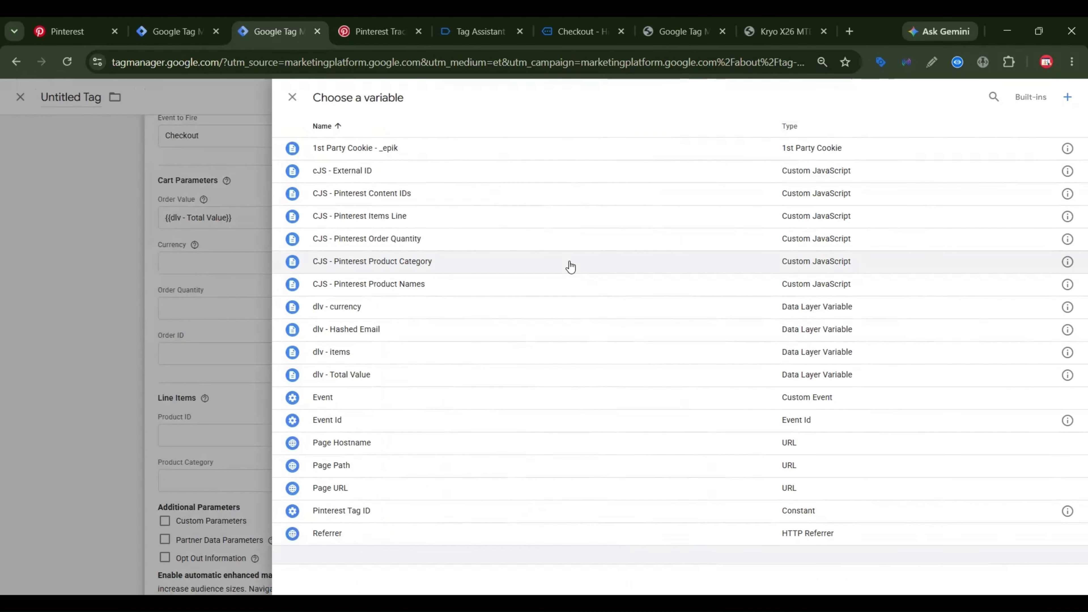
{"action": "left_click", "coordinate": [452, 317]}
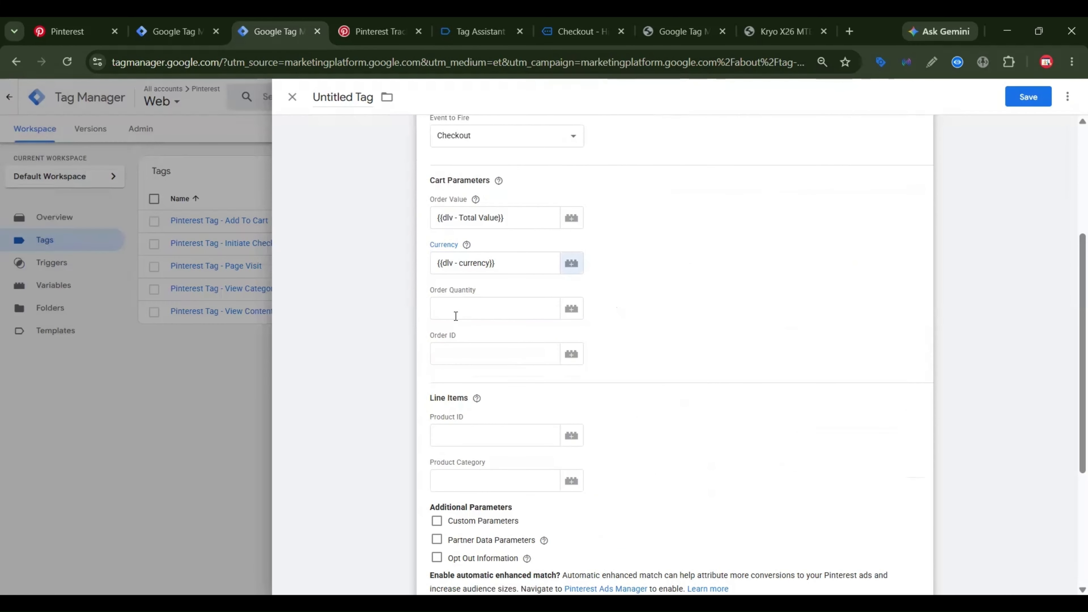
{"action": "left_click", "coordinate": [455, 310]}
{"action": "left_click", "coordinate": [575, 309]}
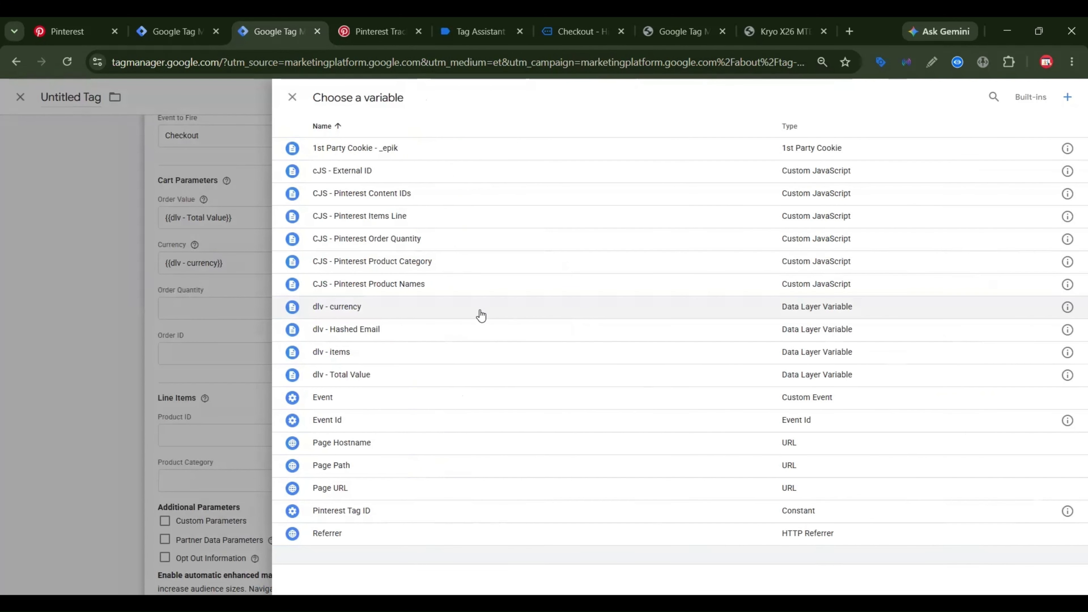
{"action": "left_click", "coordinate": [405, 243]}
Start a new variable for the Order ID cart parameter with the type Data Layer Variable.
{"action": "left_click", "coordinate": [468, 352]}
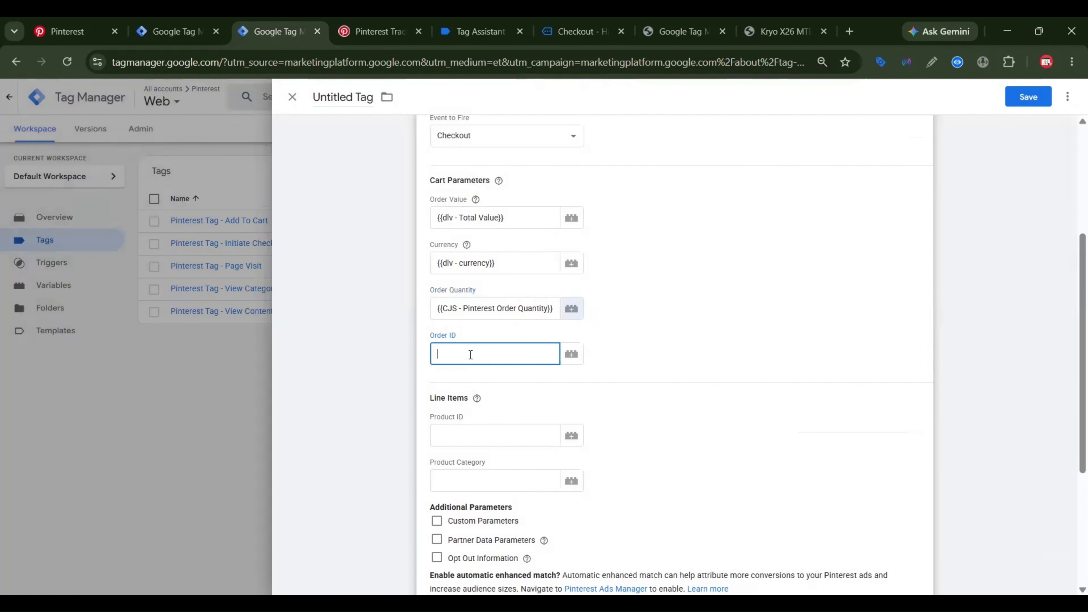
{"action": "left_click", "coordinate": [576, 355]}
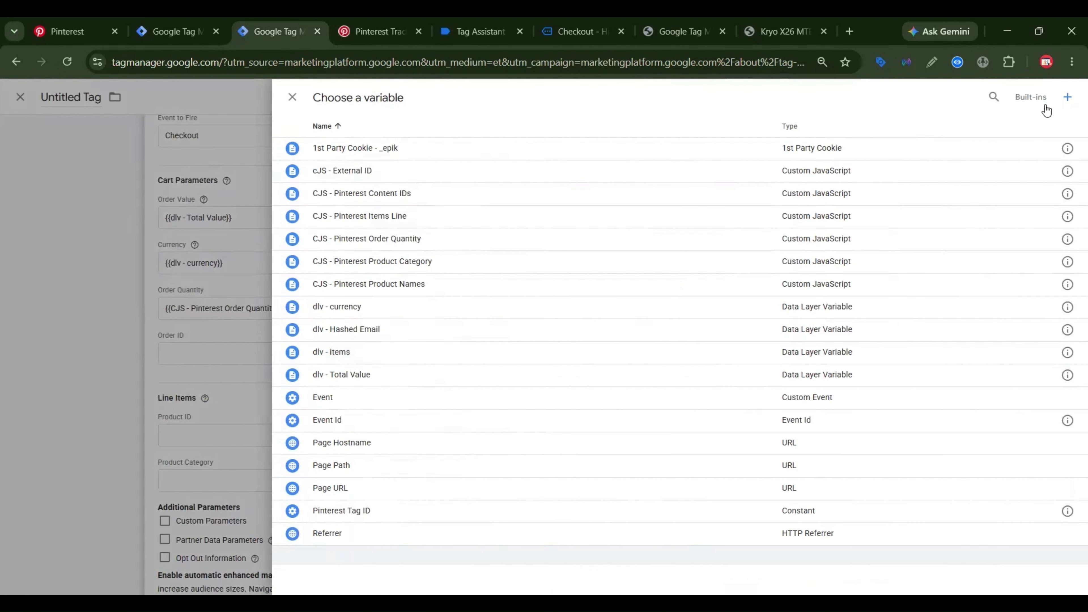
{"action": "left_click", "coordinate": [1066, 97]}
{"action": "left_click", "coordinate": [753, 255]}
{"action": "scroll", "coordinate": [839, 292], "scroll_direction": "down", "scroll_amount": 4}
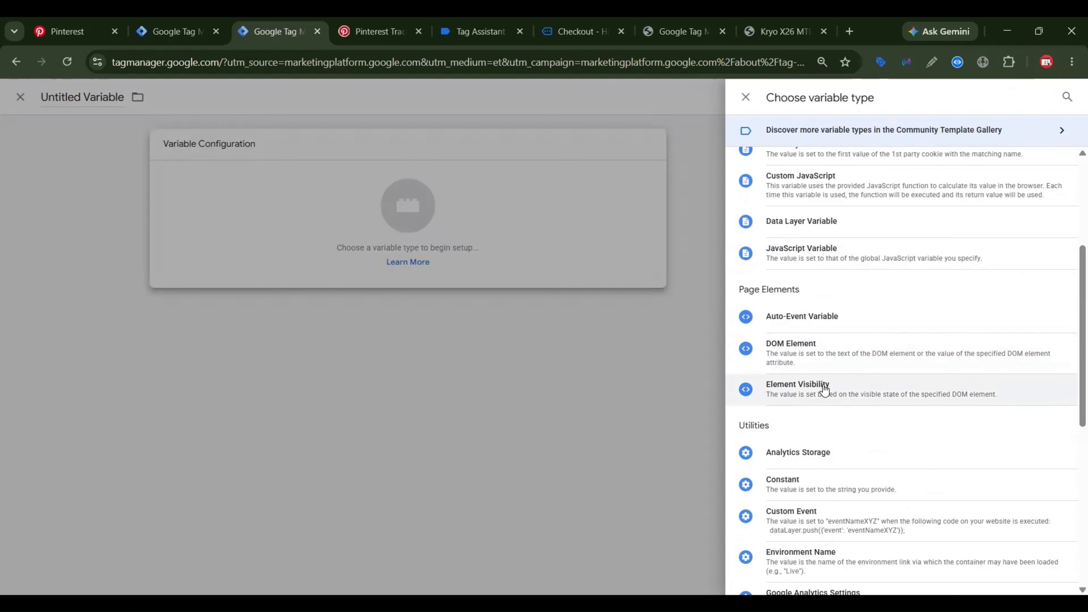
{"action": "left_click", "coordinate": [846, 231]}
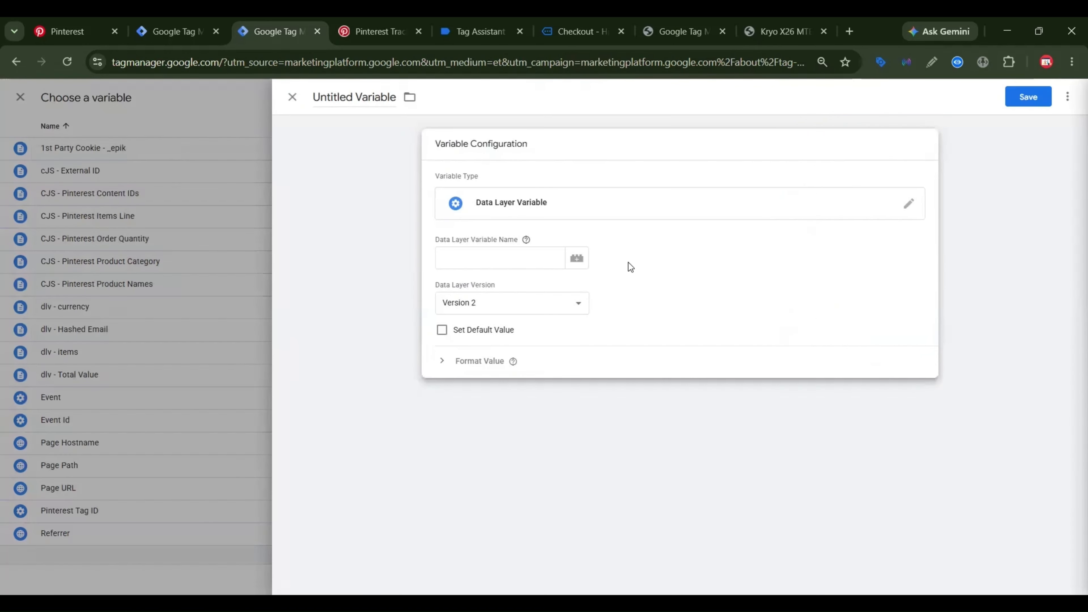
Switch to the store's checkout page, place the test order and open its purchase event in Tag Assistant.
{"action": "left_click", "coordinate": [565, 27]}
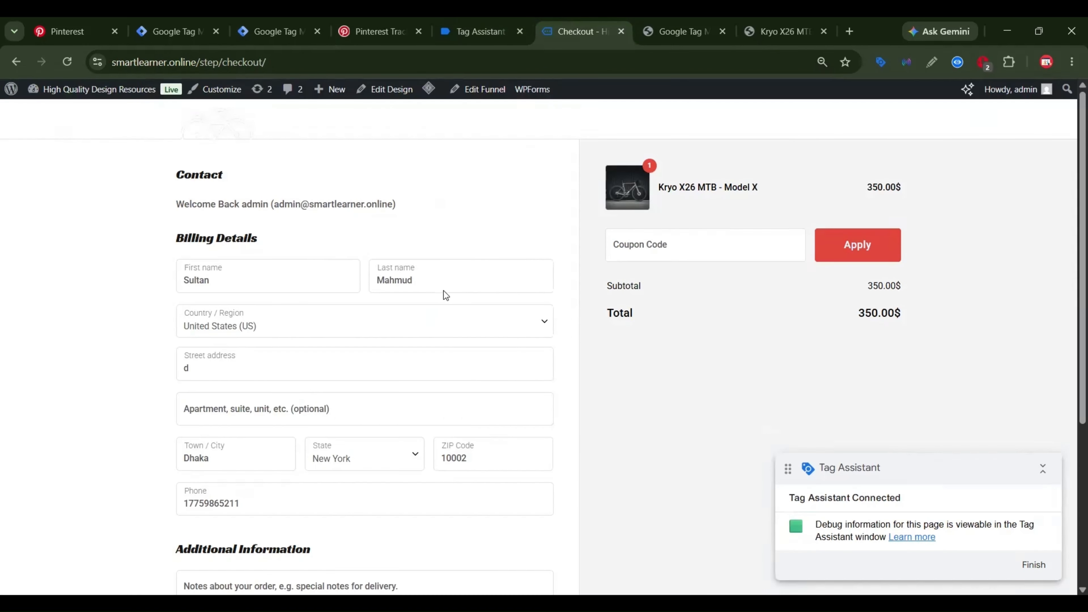
{"action": "scroll", "coordinate": [444, 294], "scroll_direction": "down", "scroll_amount": 5}
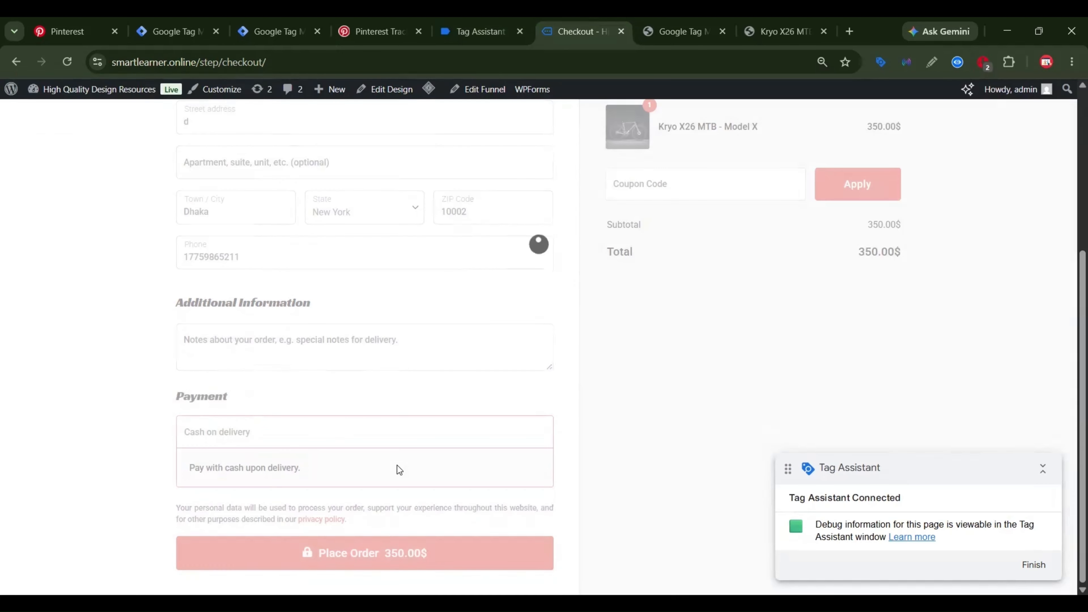
{"action": "left_click", "coordinate": [480, 31]}
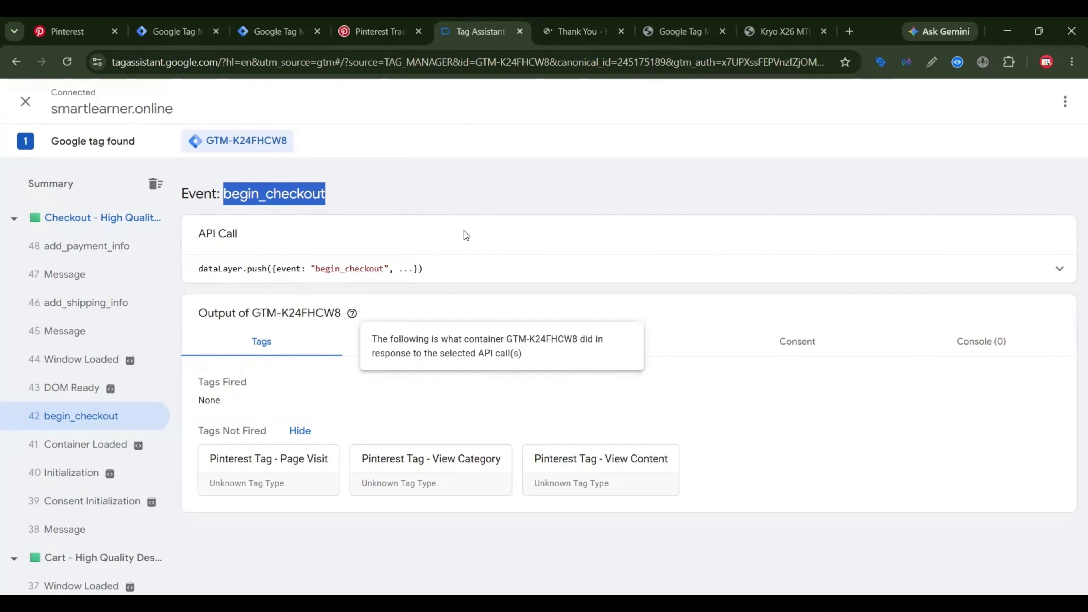
{"action": "left_click", "coordinate": [107, 302]}
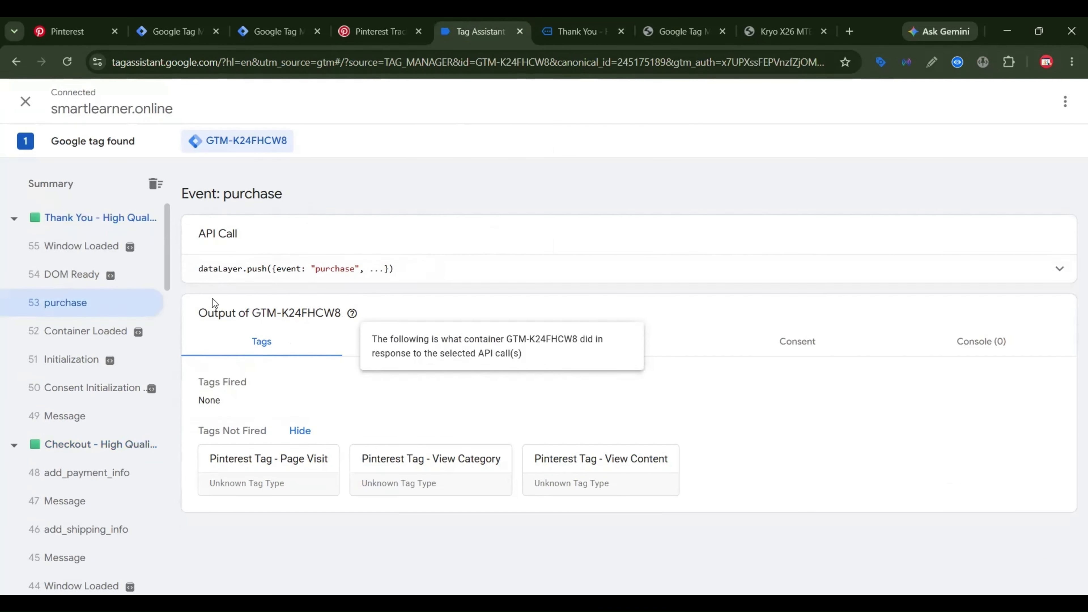
Examine the purchase event's API call and data layer in Tag Assistant for the transaction_id key under ecommerce.
{"action": "left_click", "coordinate": [998, 282]}
{"action": "scroll", "coordinate": [407, 272], "scroll_direction": "down", "scroll_amount": 5}
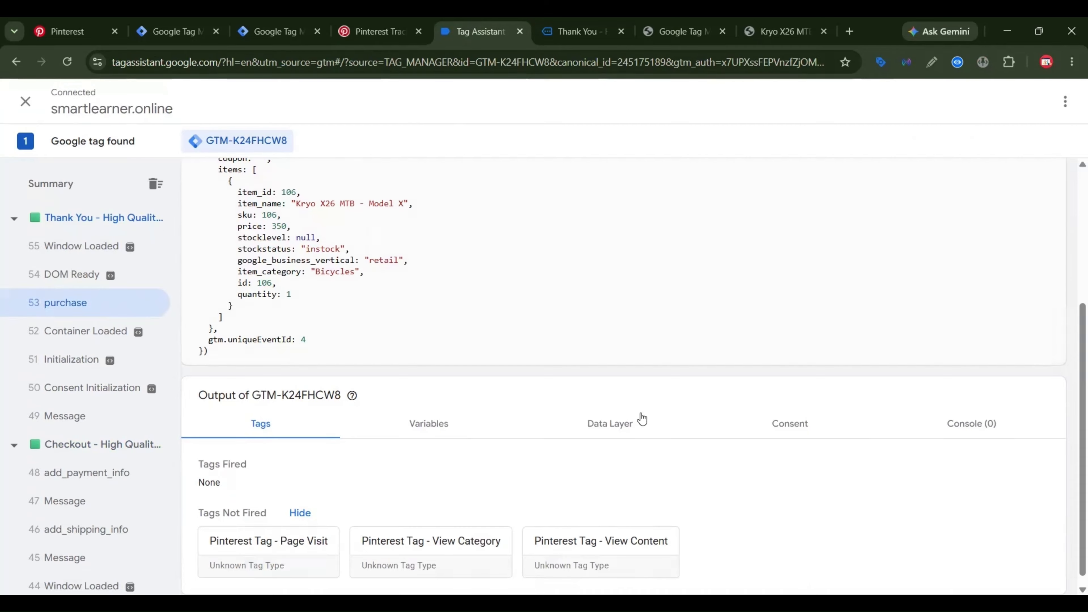
{"action": "left_click", "coordinate": [626, 427]}
{"action": "scroll", "coordinate": [694, 371], "scroll_direction": "down", "scroll_amount": 6}
{"action": "scroll", "coordinate": [627, 360], "scroll_direction": "down", "scroll_amount": 3}
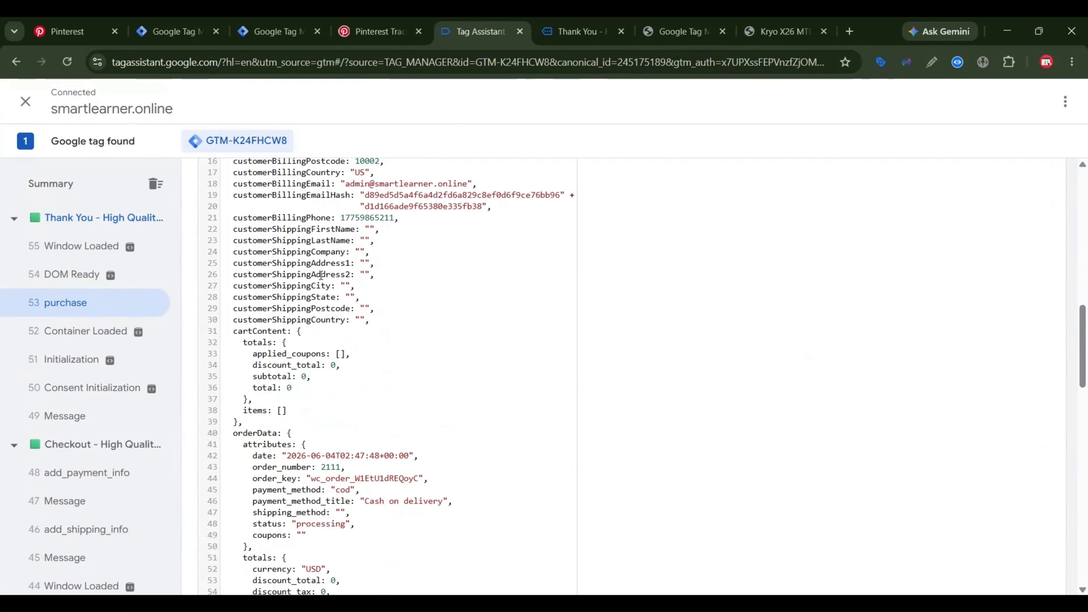
{"action": "scroll", "coordinate": [321, 275], "scroll_direction": "down", "scroll_amount": 2}
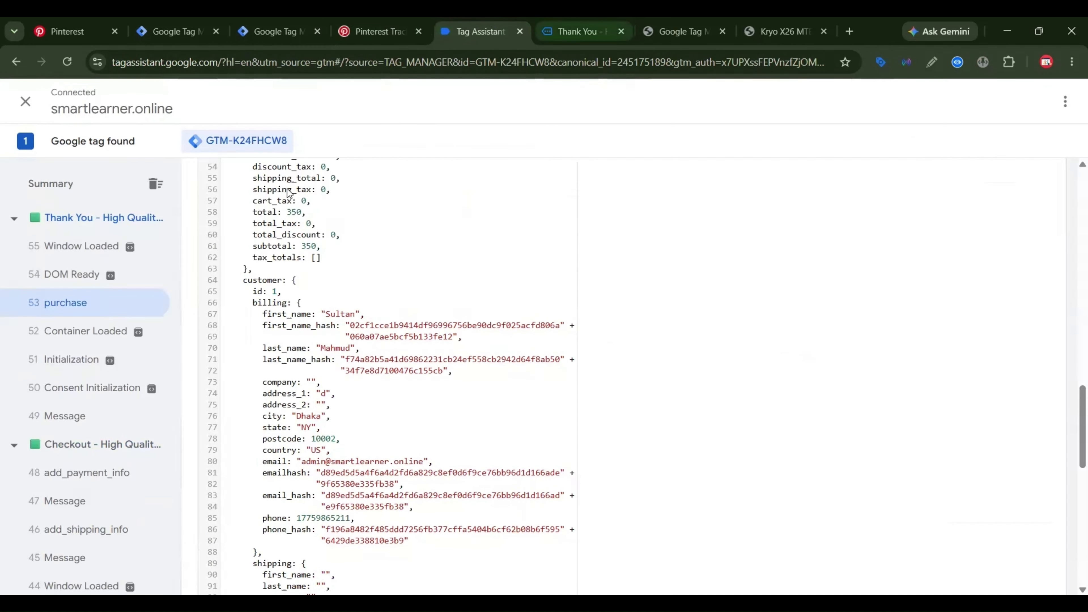
{"action": "scroll", "coordinate": [288, 194], "scroll_direction": "up", "scroll_amount": 10}
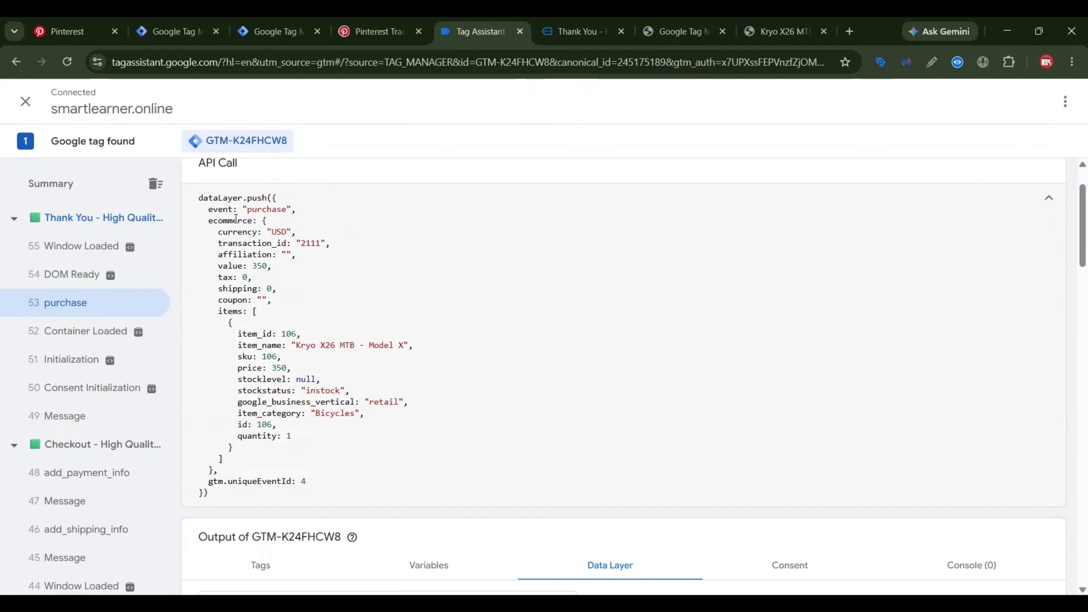
{"action": "double_click", "coordinate": [234, 219]}
{"action": "double_click", "coordinate": [247, 243]}
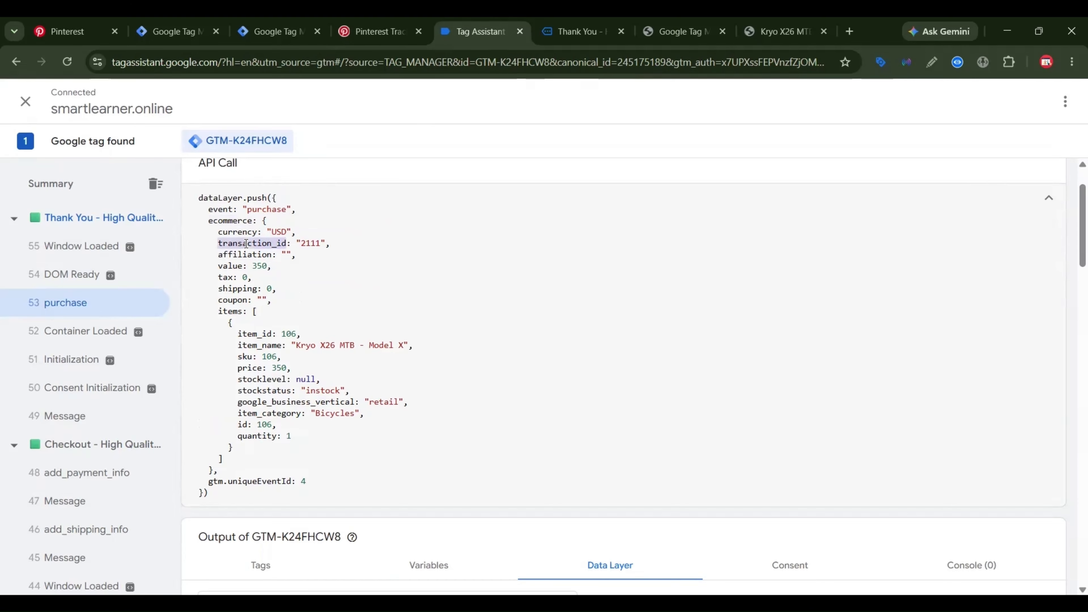
Copy the Order ID path ecommerce.transaction_id from the Notion guide and enter it as the data layer variable name in Tag Manager.
{"action": "left_click", "coordinate": [394, 21]}
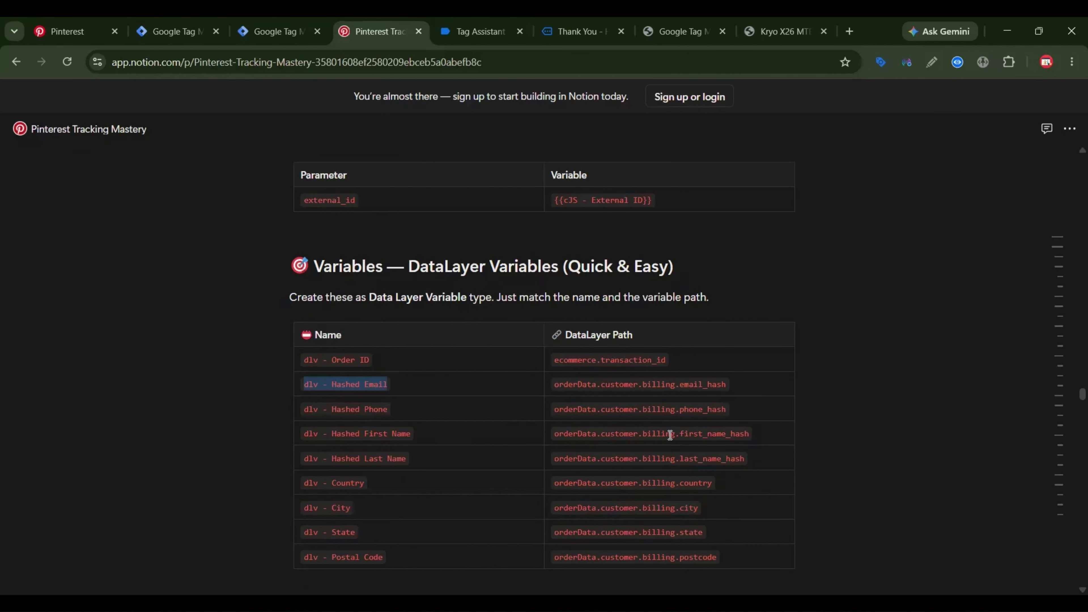
{"action": "scroll", "coordinate": [647, 396], "scroll_direction": "up", "scroll_amount": 20}
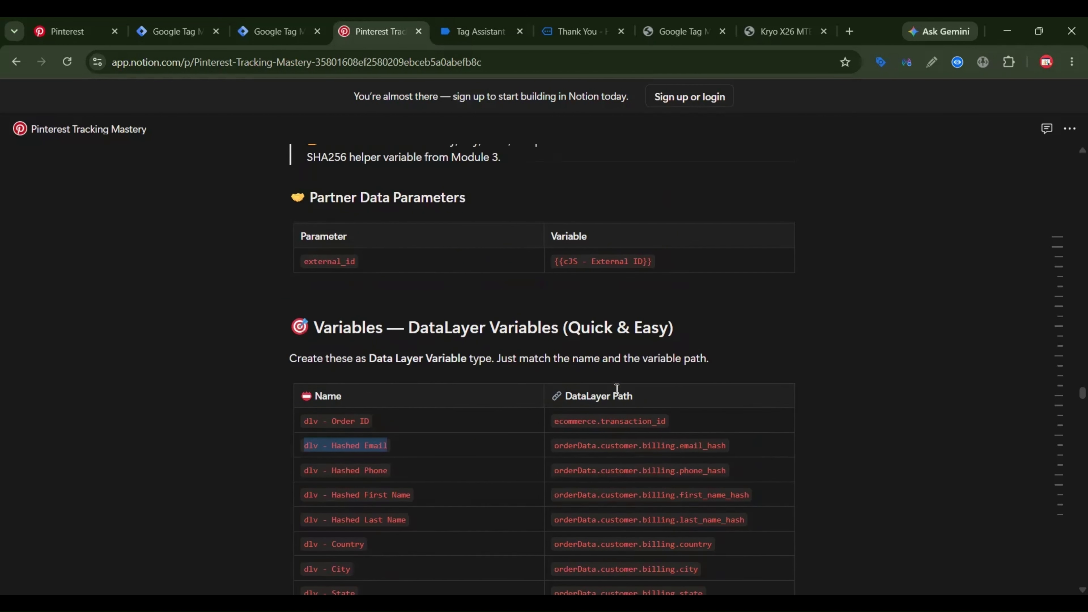
{"action": "scroll", "coordinate": [617, 388], "scroll_direction": "down", "scroll_amount": 10}
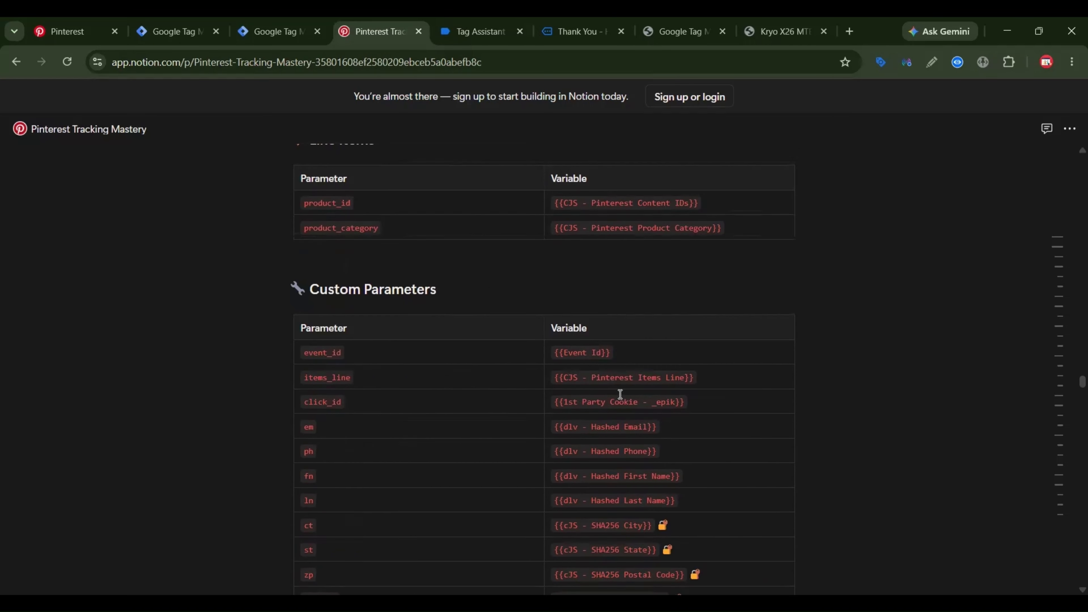
{"action": "triple_click", "coordinate": [617, 290]}
{"action": "key", "text": "ctrl+c"}
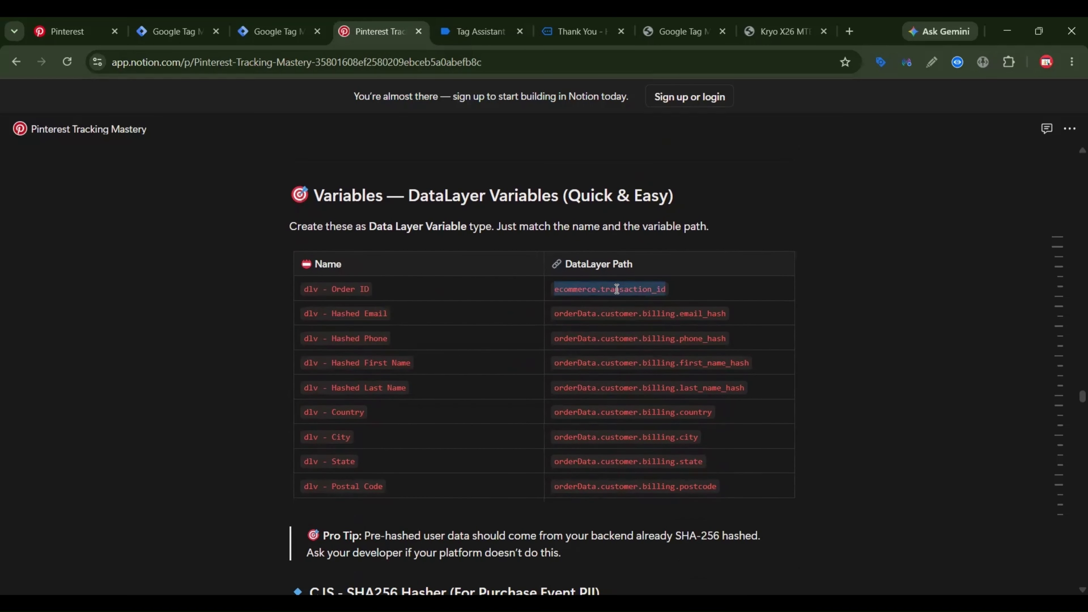
{"action": "left_click", "coordinate": [298, 32]}
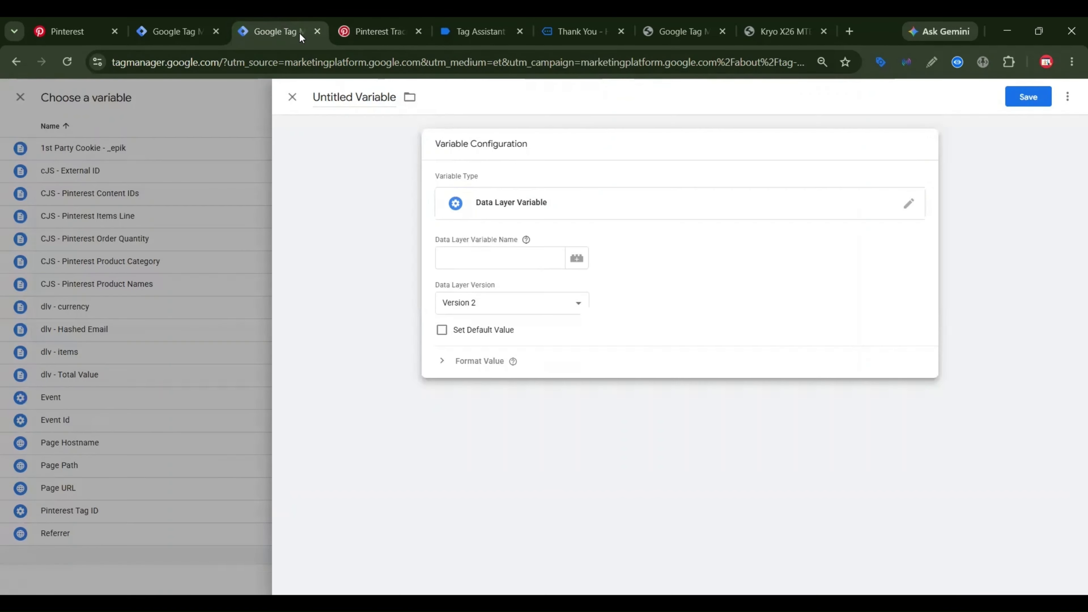
{"action": "left_click", "coordinate": [486, 254]}
{"action": "key", "text": "ctrl+v"}
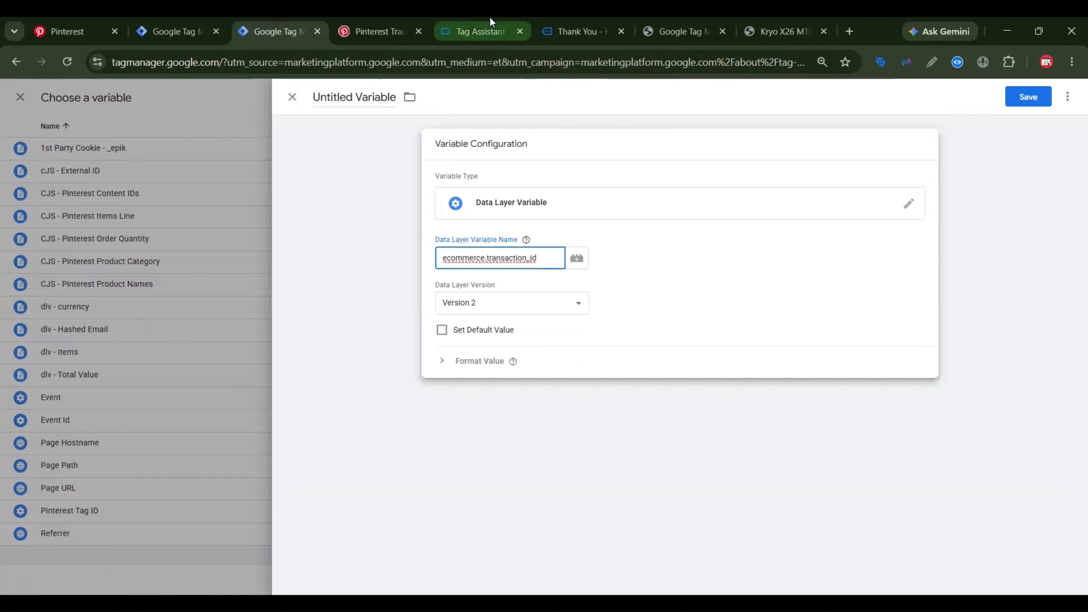
Copy the name dlv - Order ID from the Notion guide, apply it to the new Tag Manager variable and save it.
{"action": "left_click", "coordinate": [372, 31]}
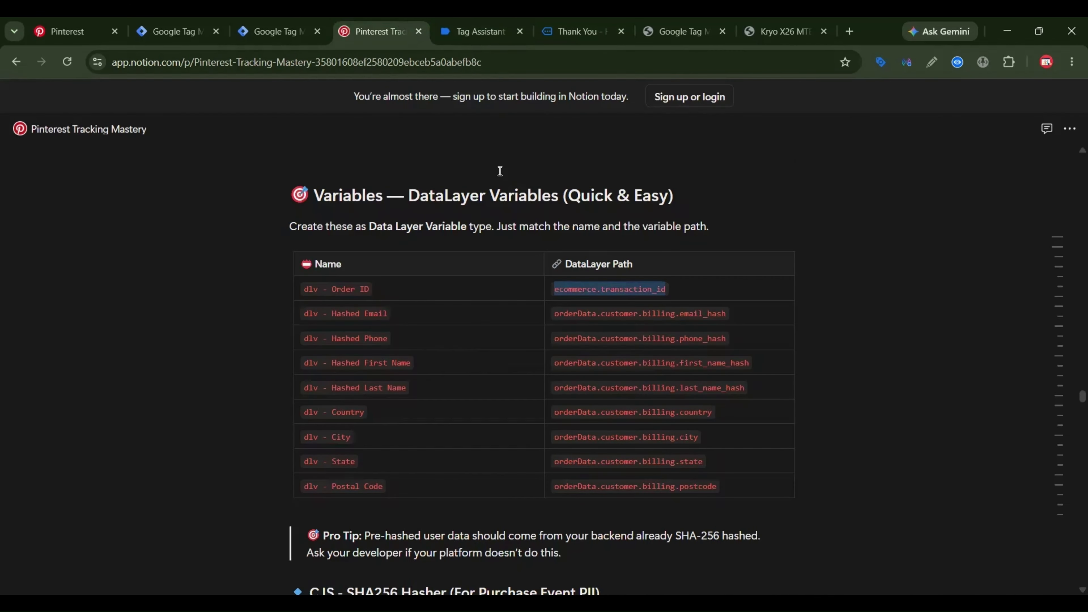
{"action": "triple_click", "coordinate": [329, 289]}
{"action": "key", "text": "ctrl+c"}
{"action": "left_click", "coordinate": [276, 31]}
{"action": "left_click", "coordinate": [364, 97]}
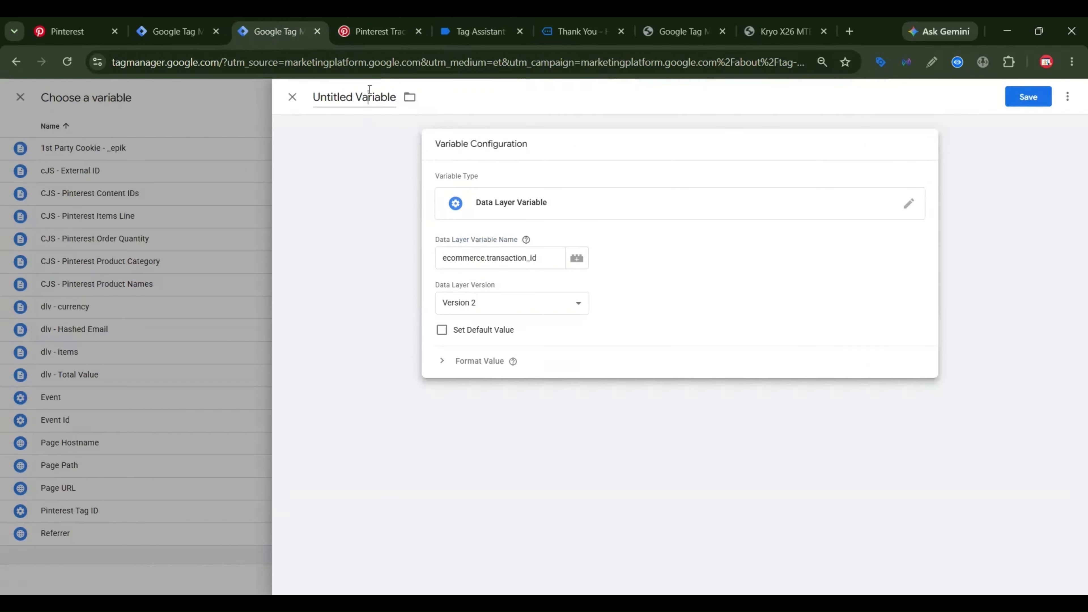
{"action": "key", "text": "ctrl+a"}
{"action": "key", "text": "ctrl+v"}
{"action": "left_click", "coordinate": [1014, 103]}
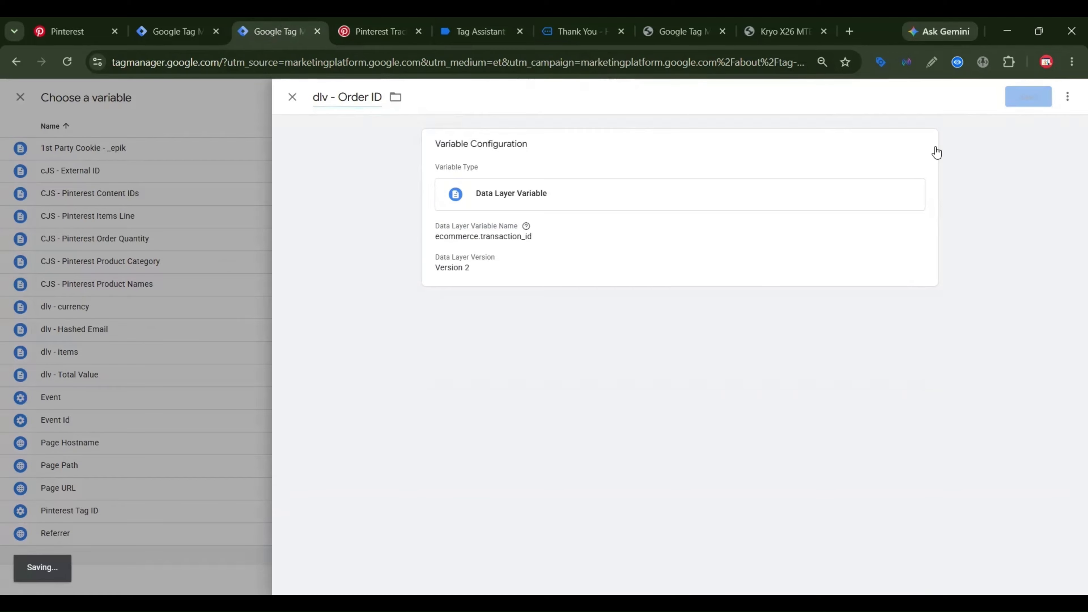
Set the line items' Product ID to CJS - Pinterest Content IDs and Product Category to CJS - Pinterest Product Category.
{"action": "left_click", "coordinate": [572, 295]}
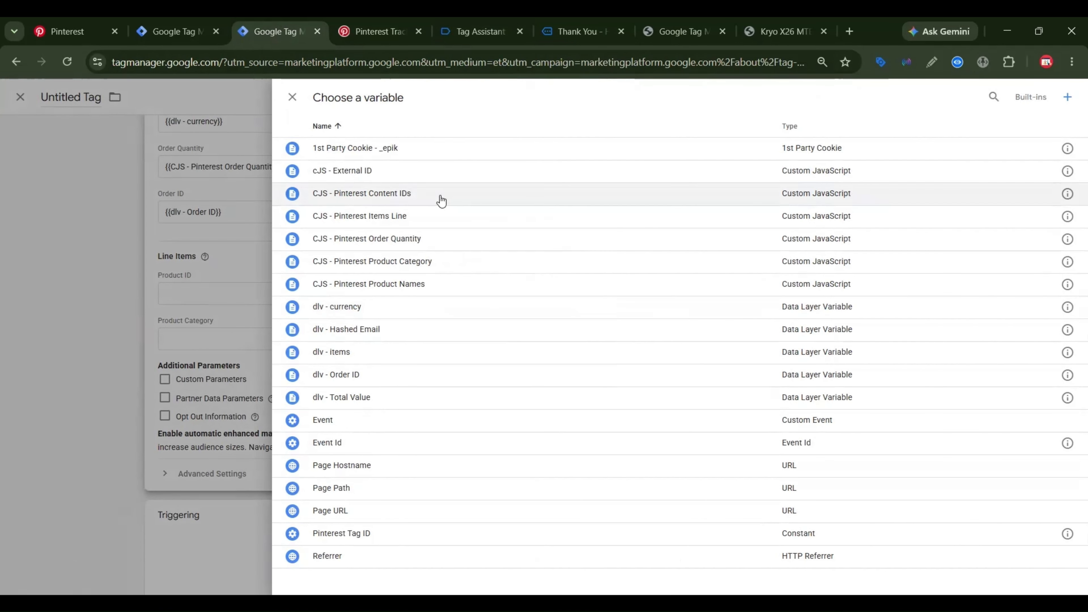
{"action": "left_click", "coordinate": [441, 195]}
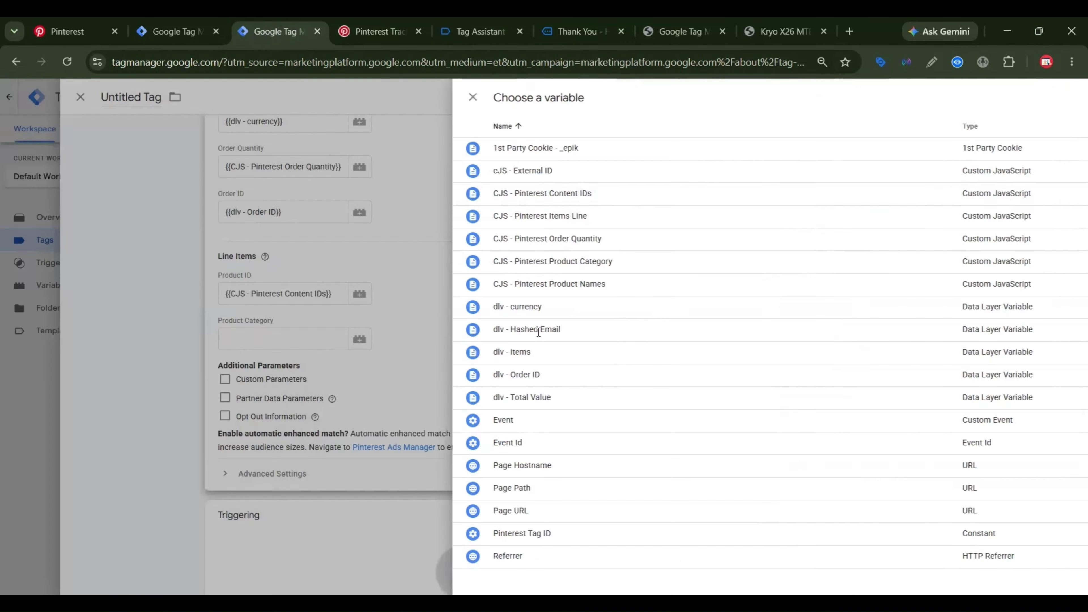
{"action": "left_click", "coordinate": [567, 342]}
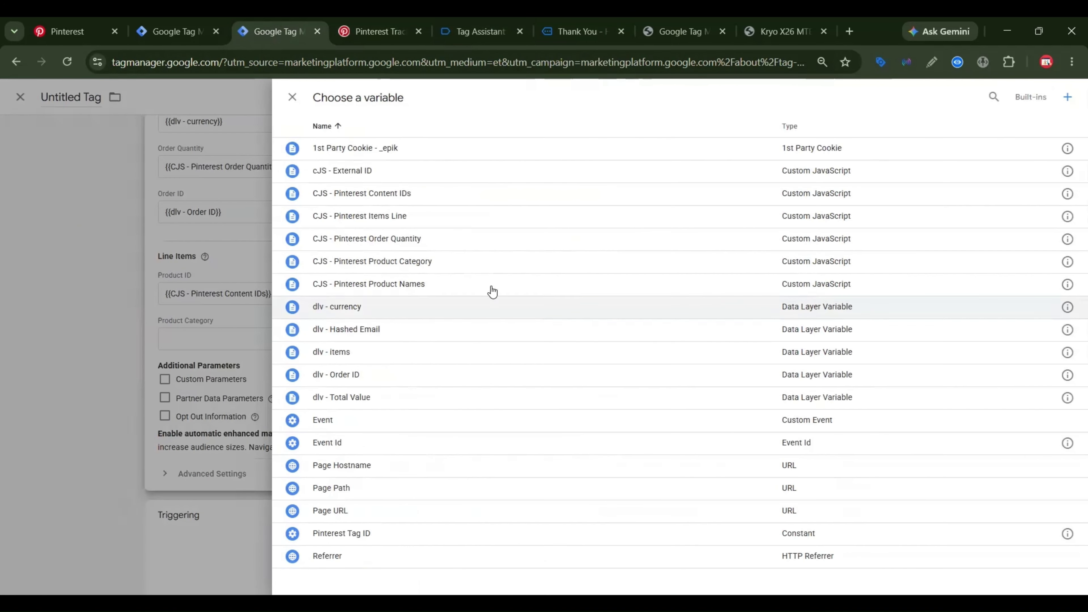
{"action": "left_click", "coordinate": [443, 268]}
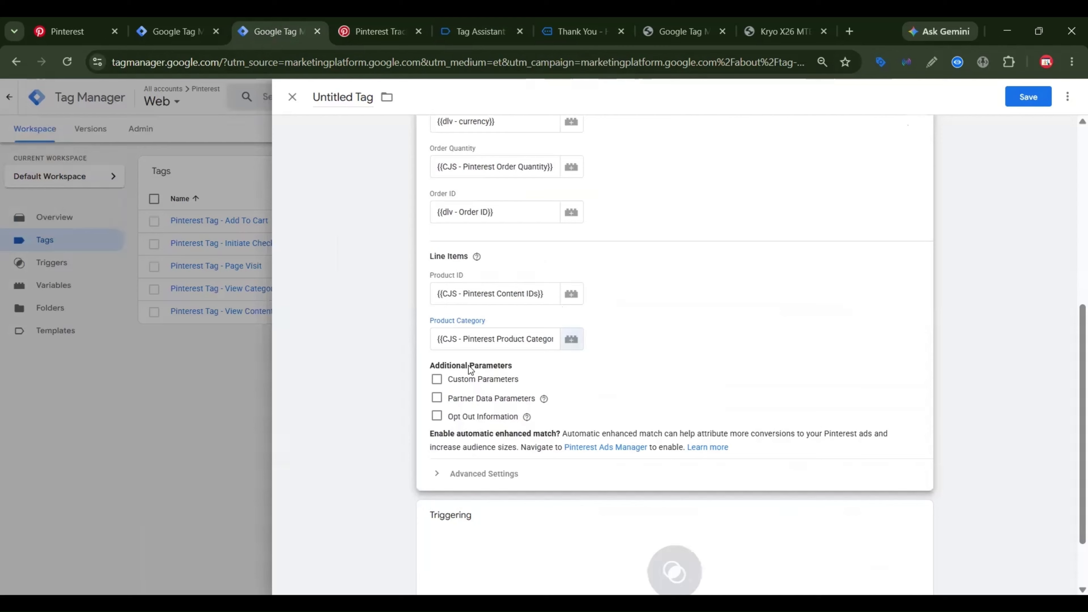
Enable custom parameters for the tag and add six empty parameter rows.
{"action": "left_click", "coordinate": [438, 380]}
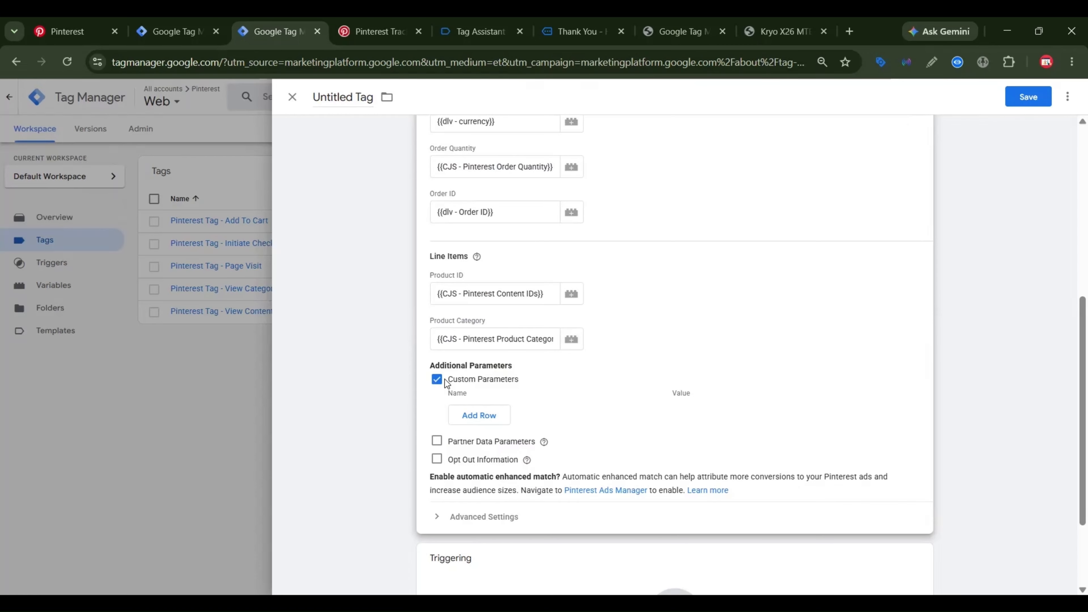
{"action": "left_click", "coordinate": [489, 416]}
{"action": "left_click", "coordinate": [488, 416]}
{"action": "left_click", "coordinate": [486, 415]}
{"action": "left_click", "coordinate": [483, 416]}
{"action": "left_click", "coordinate": [483, 415]}
{"action": "left_click", "coordinate": [483, 415]}
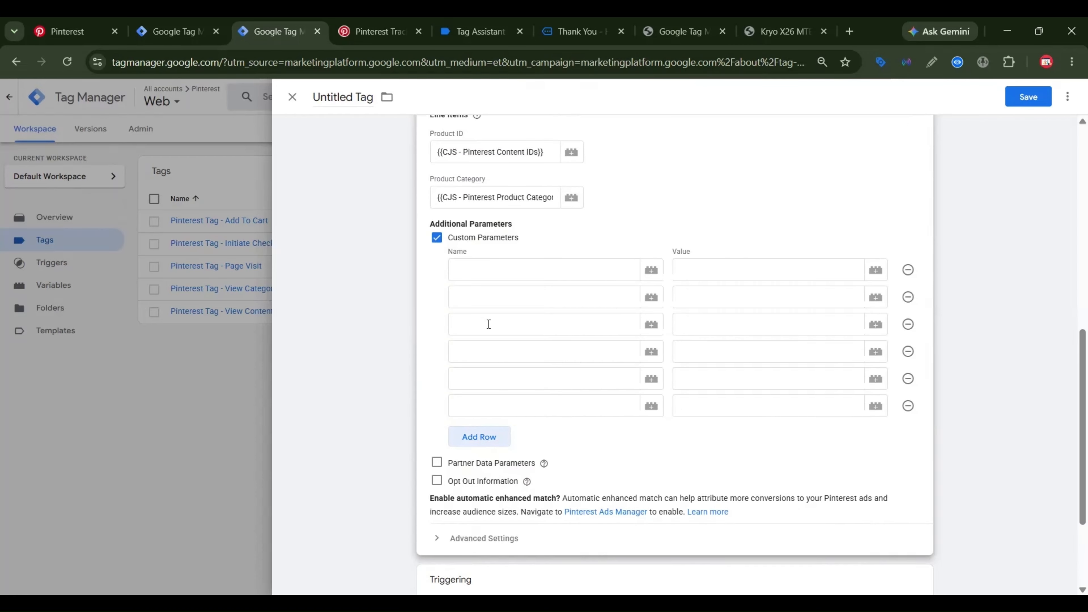
Name the first two custom parameters event_id and click_id.
{"action": "left_click", "coordinate": [488, 276]}
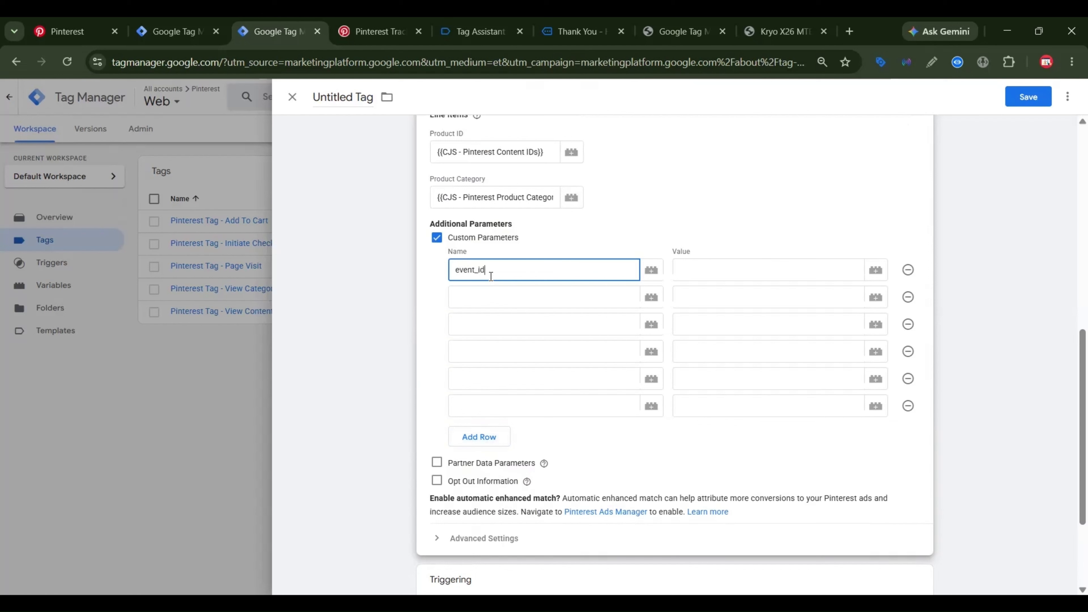
{"action": "left_click", "coordinate": [492, 293]}
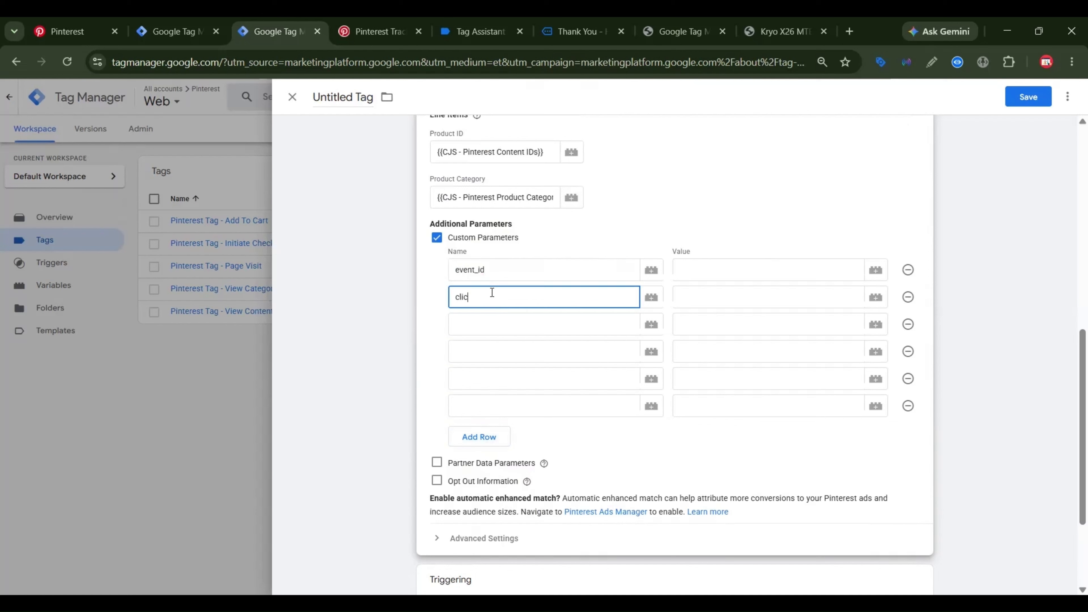
{"action": "type", "text": "click_id"}
Set the event_id value to the Event Id variable and the click_id value to 1st Party Cookie - _epik.
{"action": "left_click", "coordinate": [732, 271]}
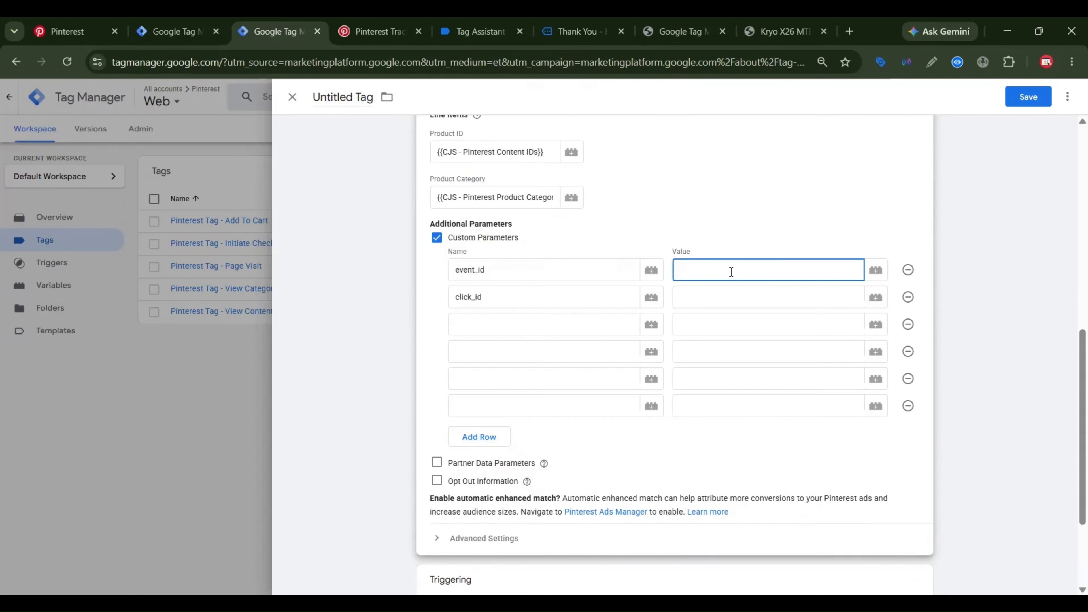
{"action": "left_click", "coordinate": [876, 270]}
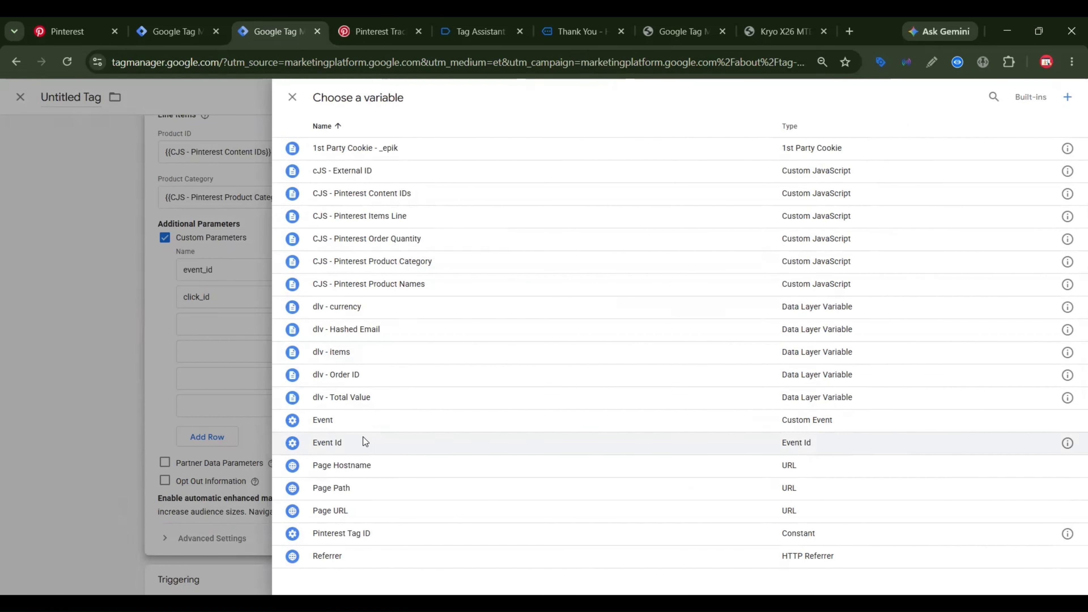
{"action": "left_click", "coordinate": [364, 437]}
{"action": "left_click", "coordinate": [716, 302]}
{"action": "left_click", "coordinate": [873, 297]}
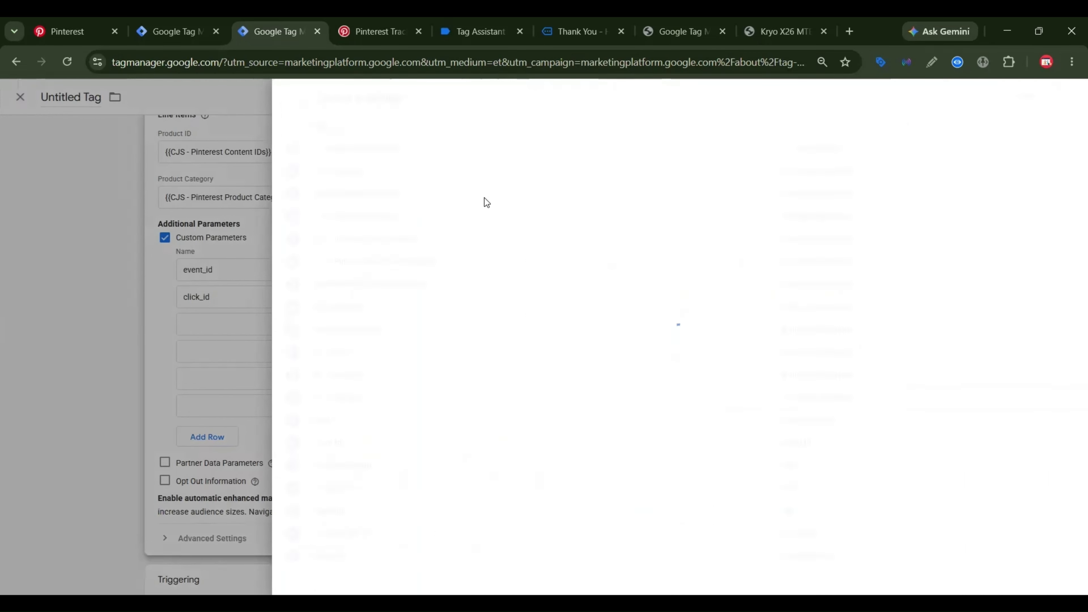
{"action": "left_click", "coordinate": [471, 150]}
Name the third custom parameter items_line and set its value to CJS - Pinterest Items Line.
{"action": "left_click", "coordinate": [535, 324]}
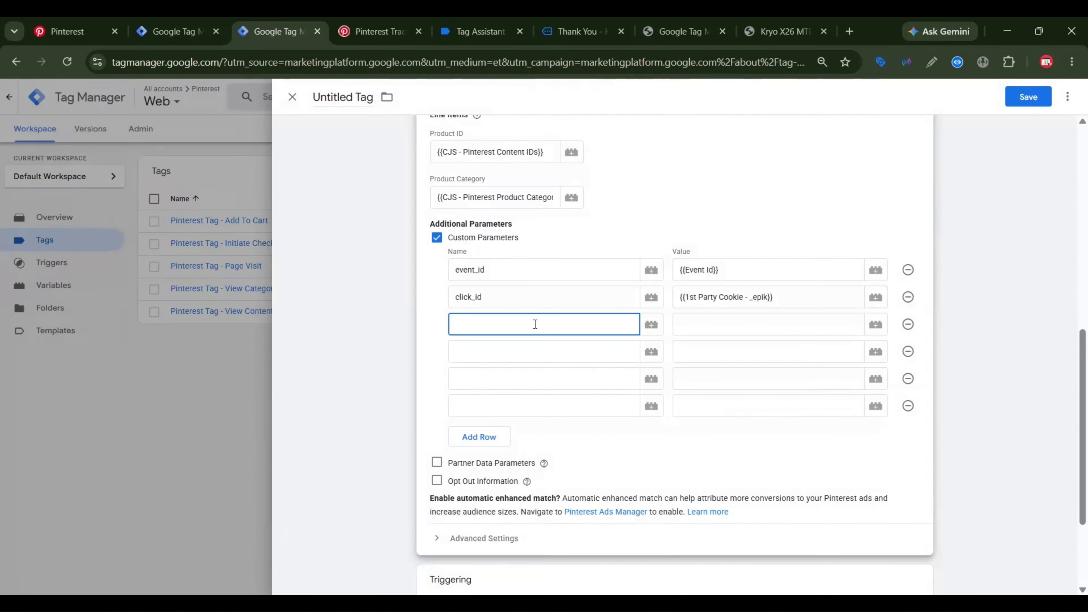
{"action": "type", "text": "items_line"}
{"action": "left_click", "coordinate": [703, 324]}
{"action": "left_click", "coordinate": [874, 331]}
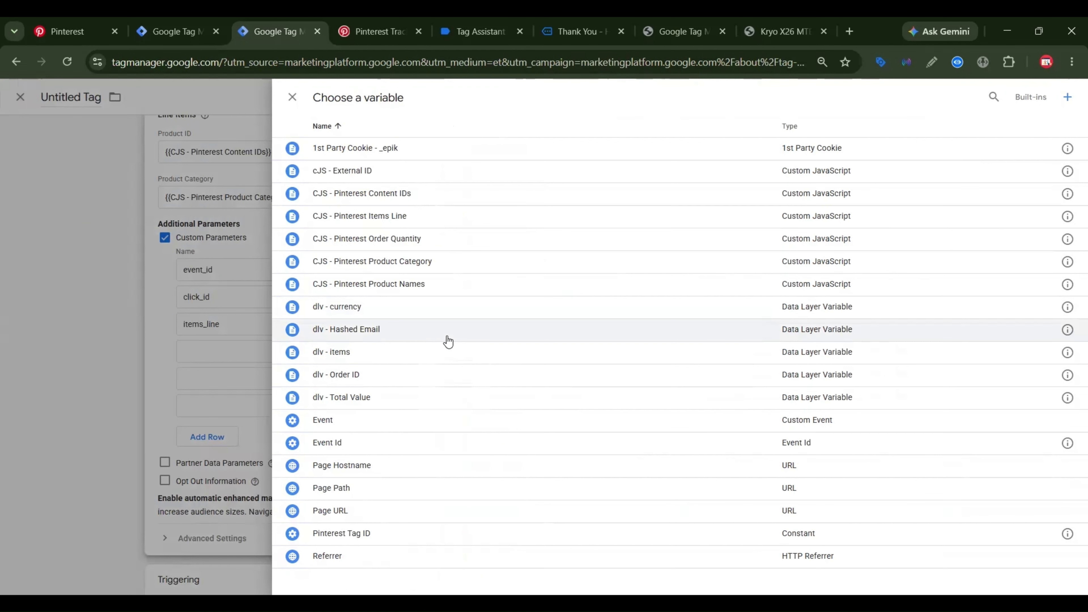
{"action": "left_click", "coordinate": [408, 213]}
Name the remaining custom parameters em, ph, fn, ln, ct, st, zp and country, adding rows as needed.
{"action": "left_click", "coordinate": [537, 354]}
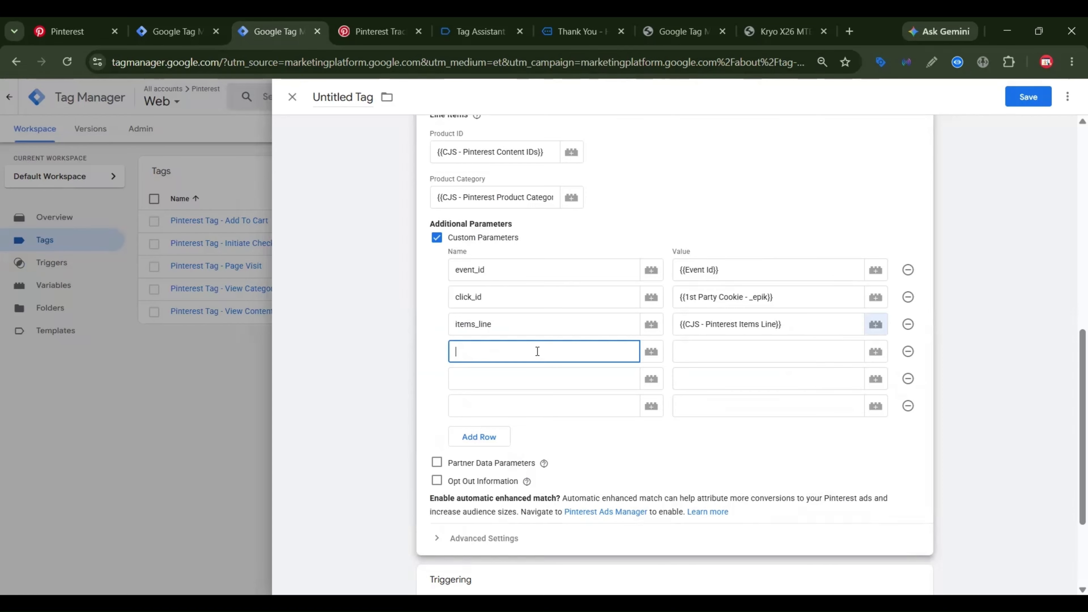
{"action": "type", "text": "em"}
{"action": "left_click", "coordinate": [516, 378]}
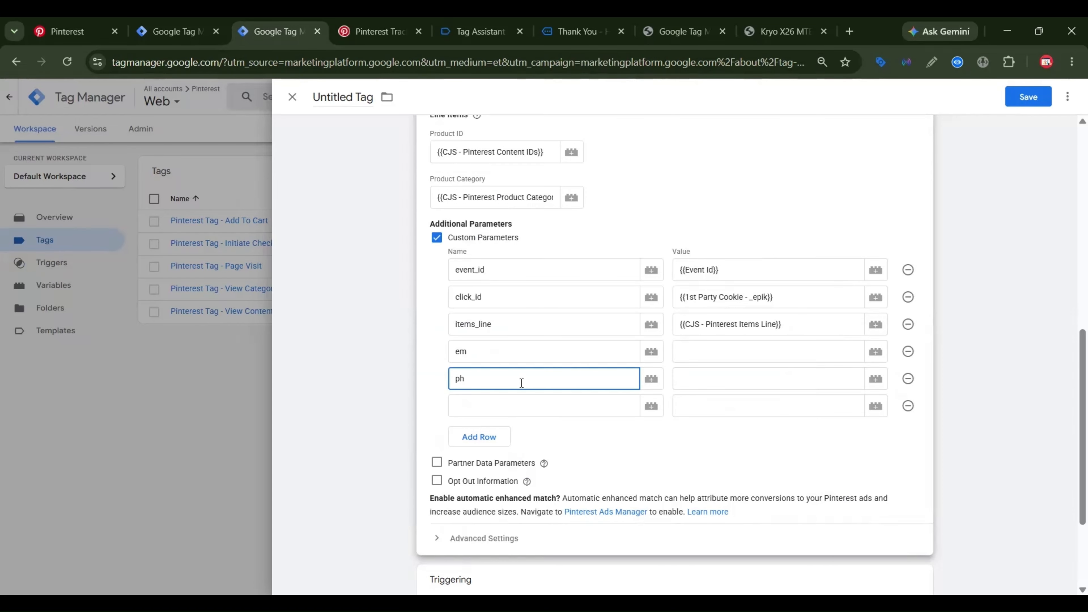
{"action": "type", "text": "fn"}
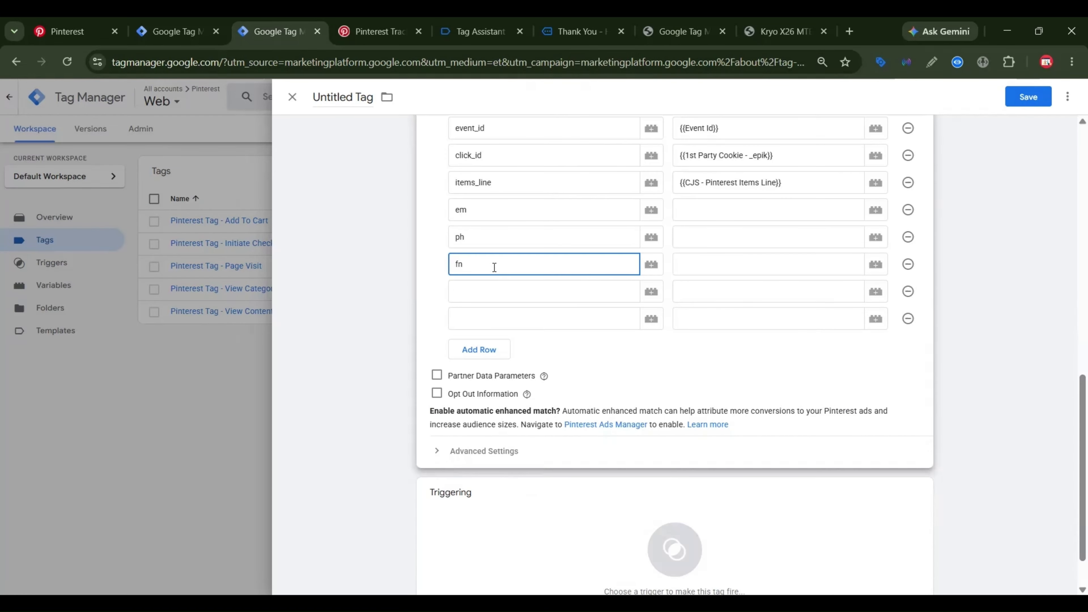
{"action": "scroll", "coordinate": [490, 300], "scroll_direction": "up", "scroll_amount": 2}
{"action": "left_click", "coordinate": [484, 354]}
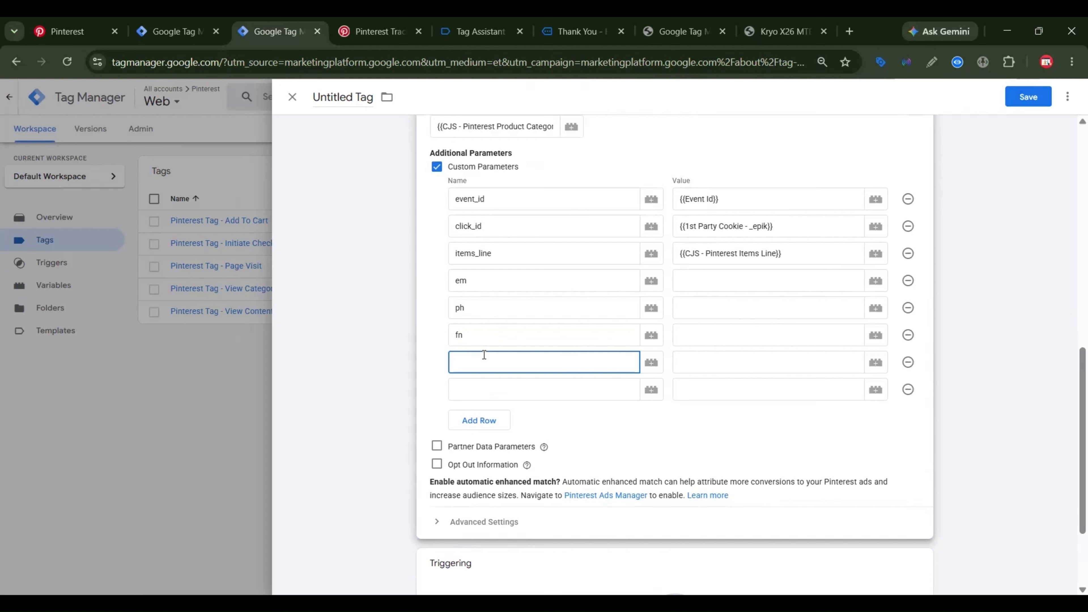
{"action": "left_click", "coordinate": [544, 387]}
{"action": "left_click", "coordinate": [492, 276]}
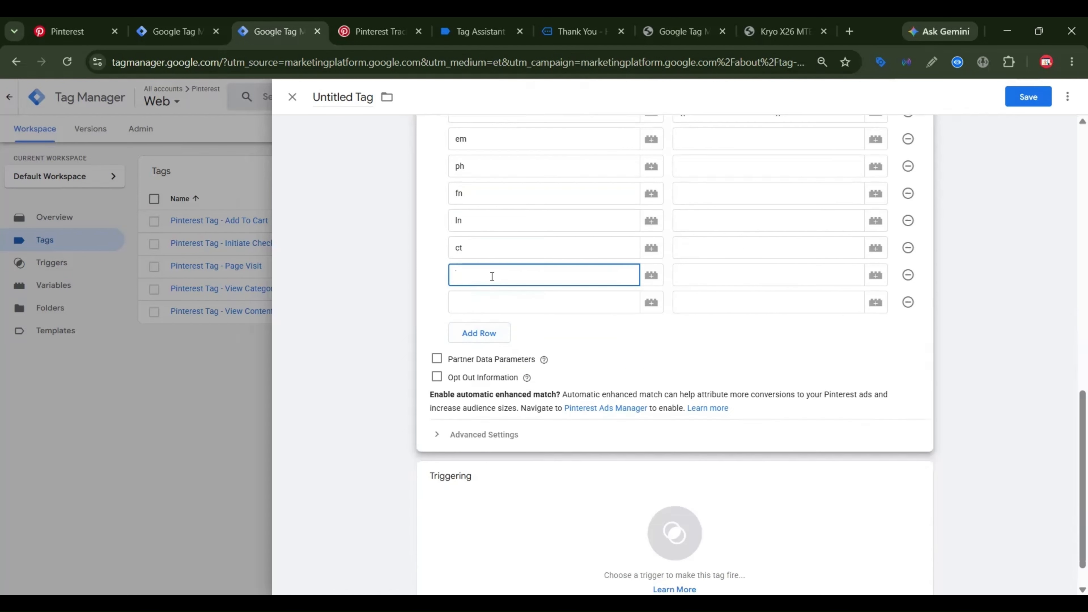
{"action": "left_click", "coordinate": [484, 302]}
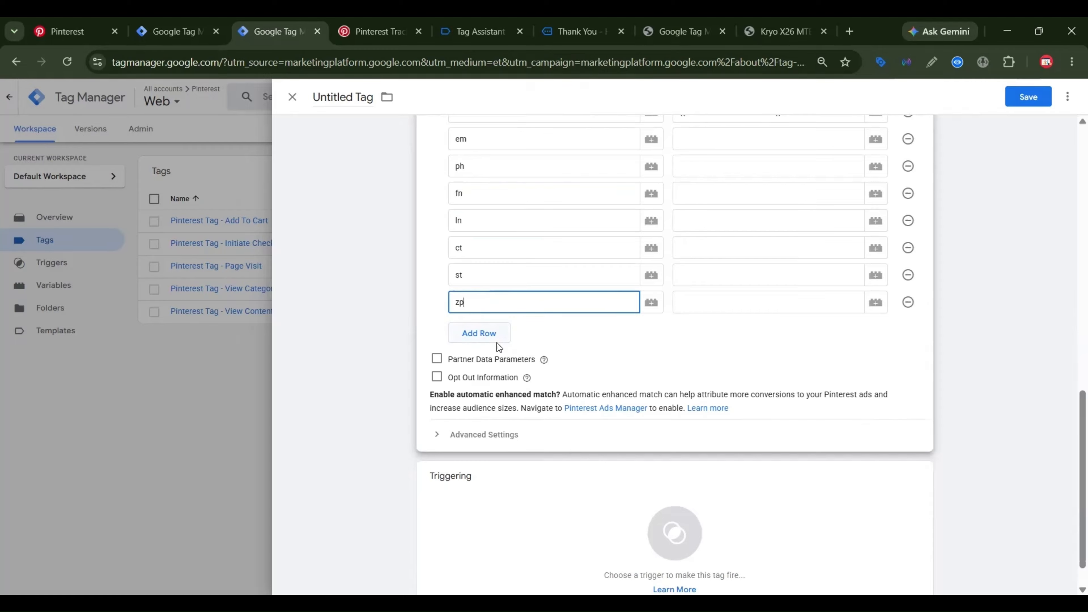
{"action": "left_click", "coordinate": [479, 333]}
{"action": "type", "text": "country"}
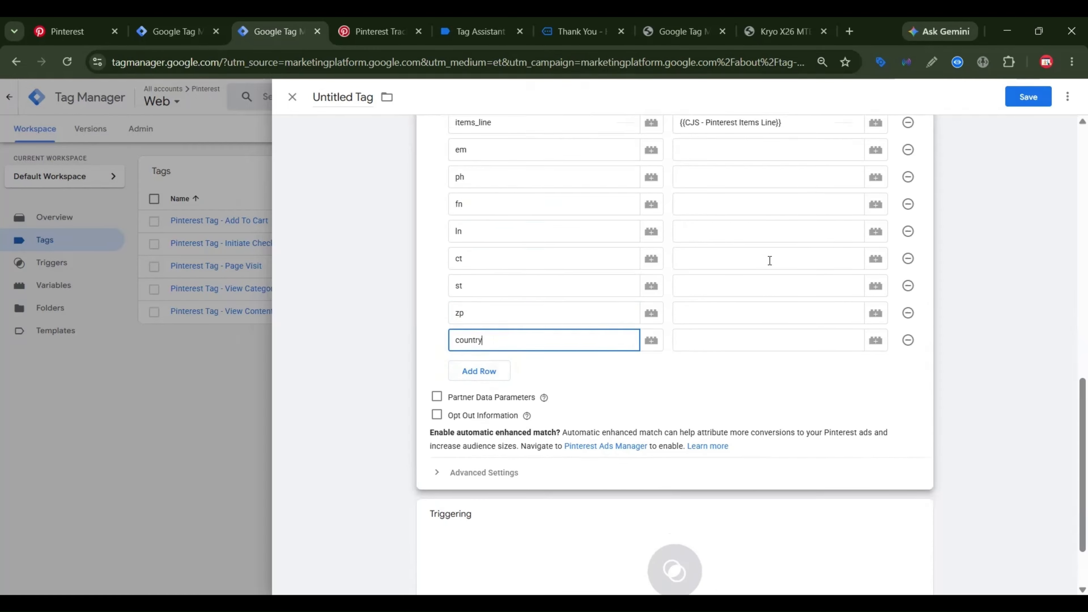
Set the value of the em parameter to the dlv - Hashed Email variable.
{"action": "scroll", "coordinate": [738, 277], "scroll_direction": "up", "scroll_amount": 3}
{"action": "left_click", "coordinate": [741, 281]}
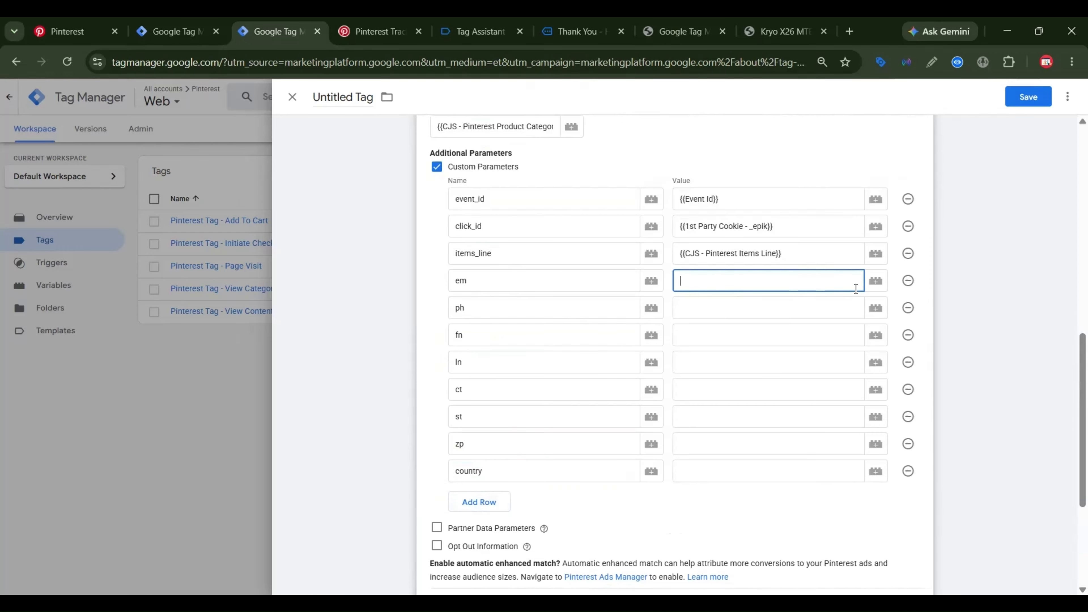
{"action": "left_click", "coordinate": [875, 283]}
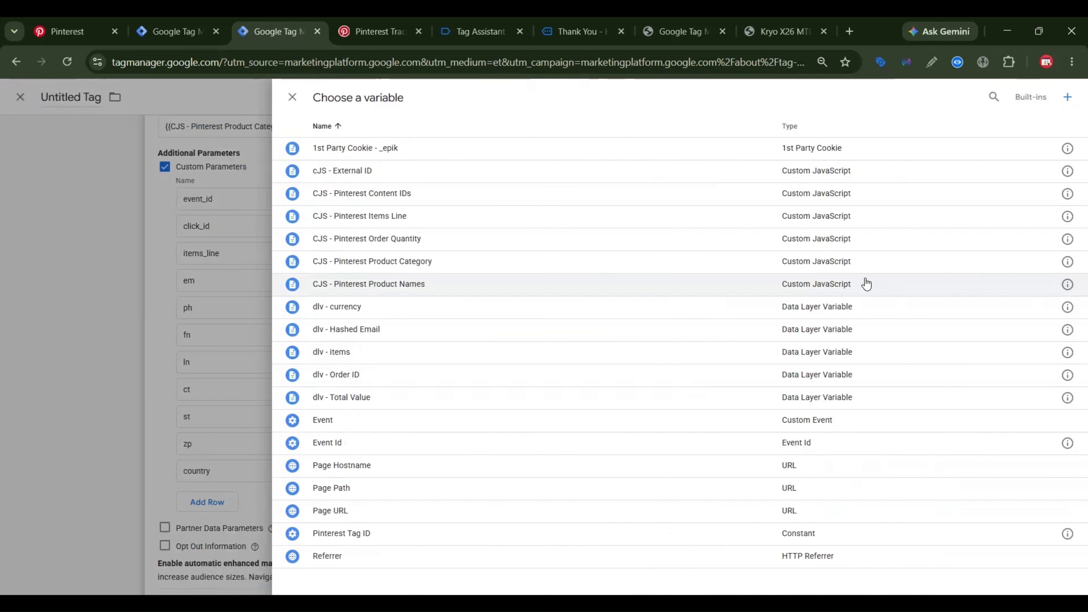
{"action": "left_click", "coordinate": [431, 326]}
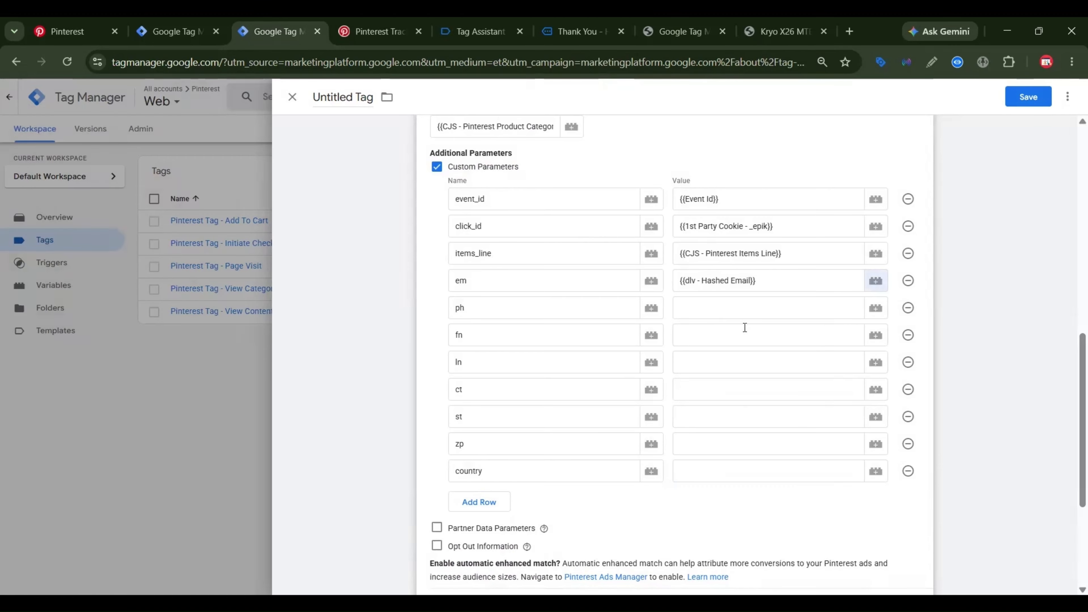
Copy the hashed phone path orderData.customer.billing.phone_hash from the Notion guide and return to Tag Manager.
{"action": "left_click", "coordinate": [738, 313]}
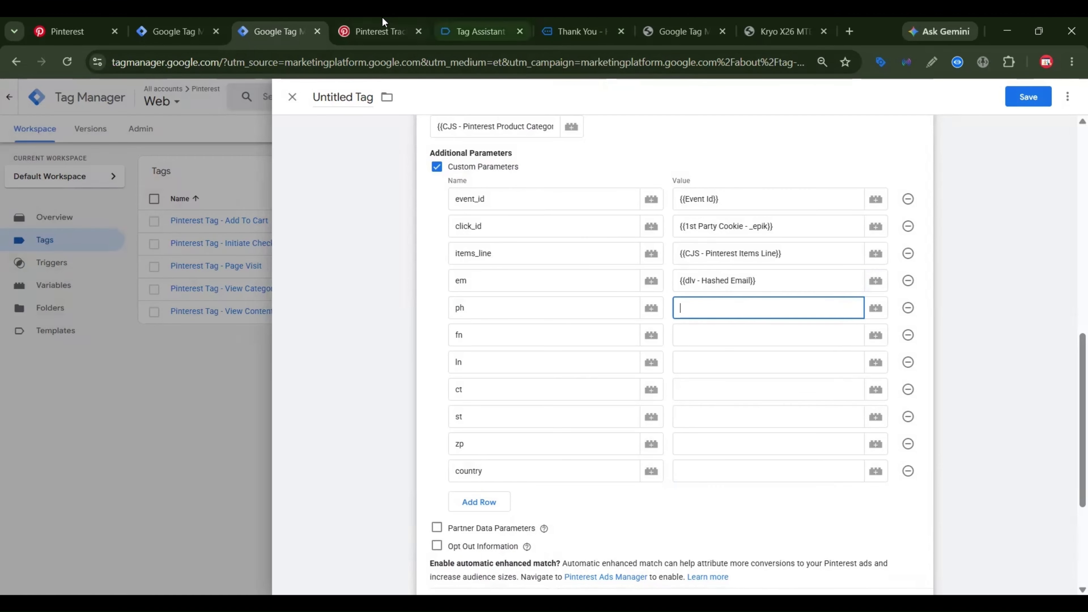
{"action": "key", "text": "ctrl+Tab"}
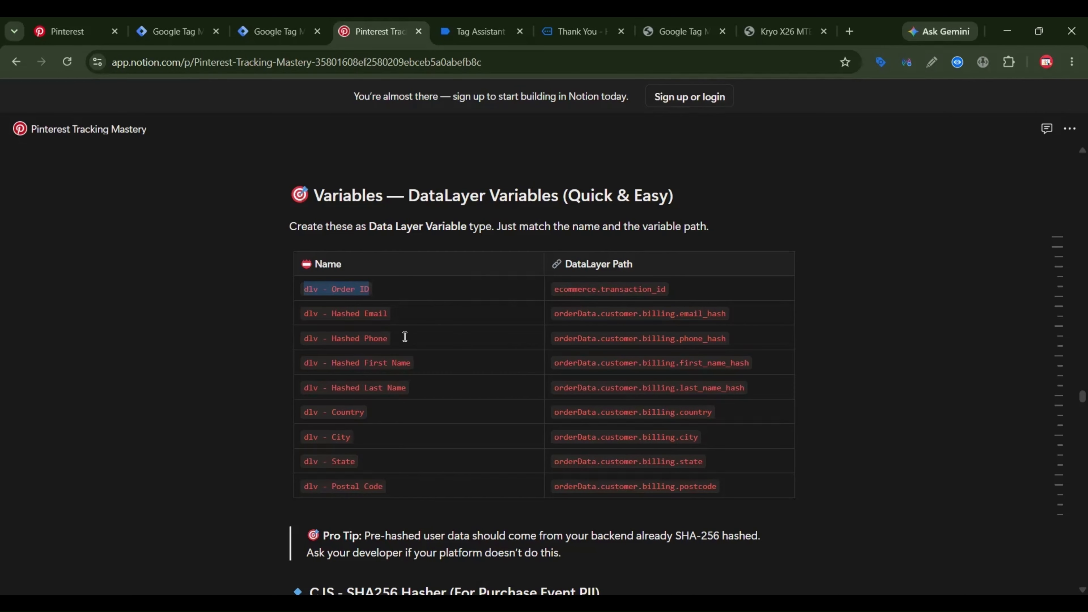
{"action": "triple_click", "coordinate": [583, 341]}
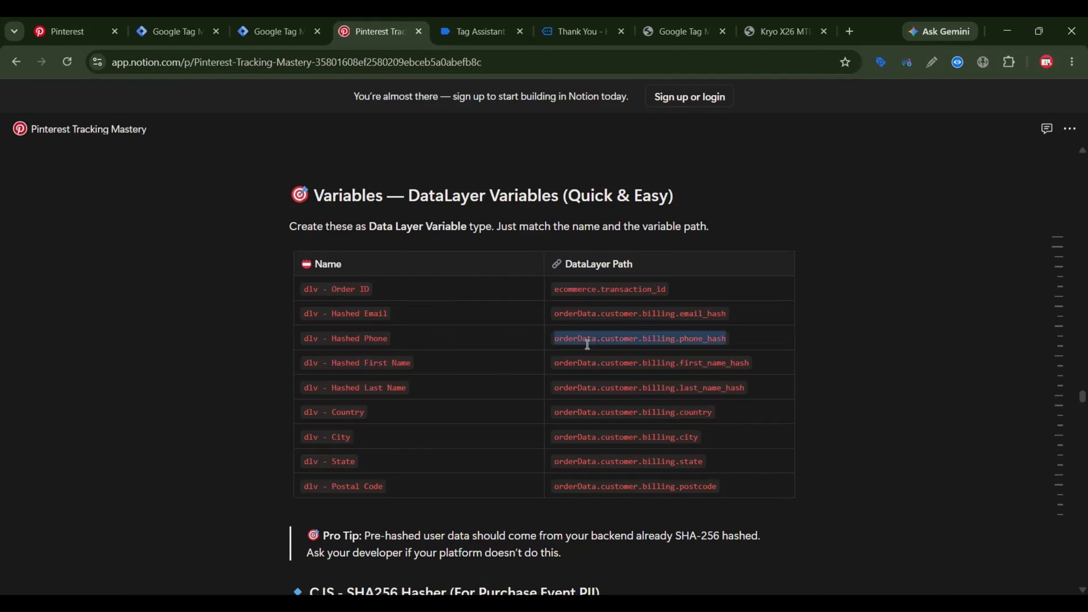
{"action": "key", "text": "ctrl+shift+Tab"}
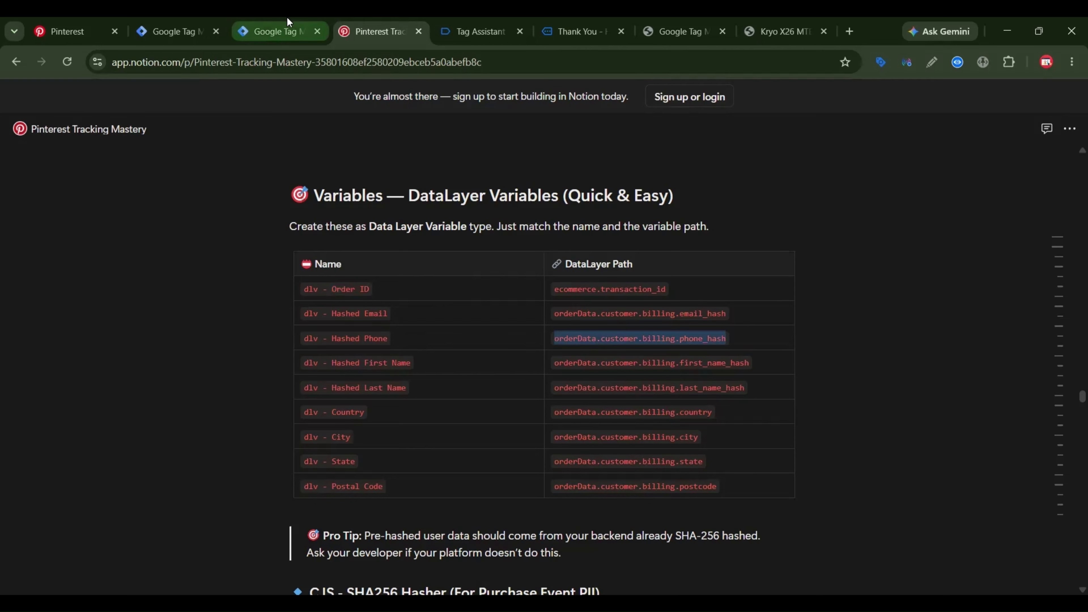
Create a Data Layer Variable for the ph parameter's value, with orderData.customer.billing.phone_hash as its data layer variable name.
{"action": "left_click", "coordinate": [876, 308]}
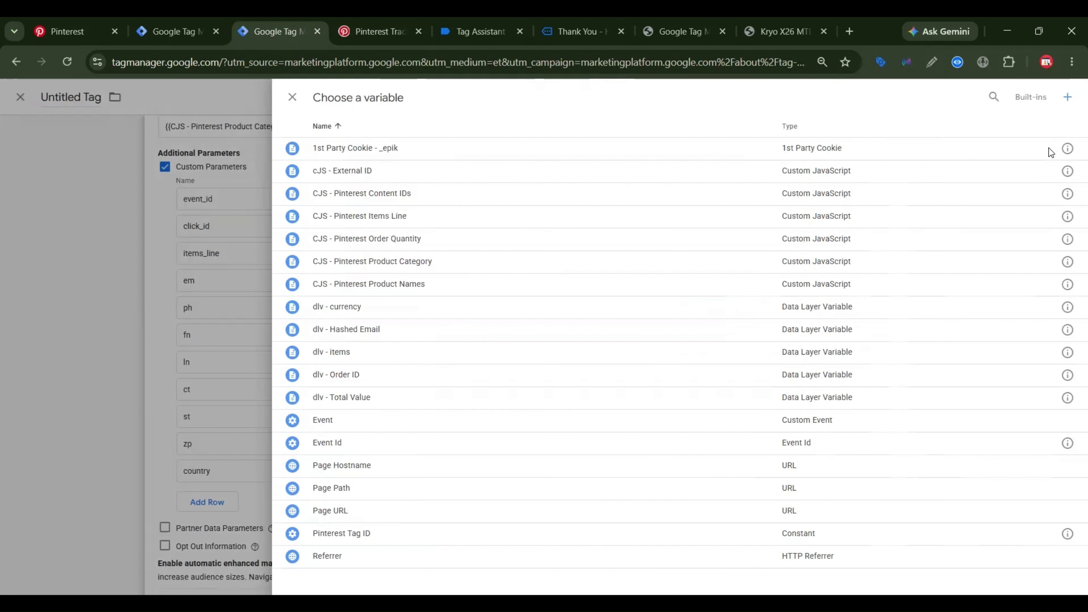
{"action": "left_click", "coordinate": [1067, 98]}
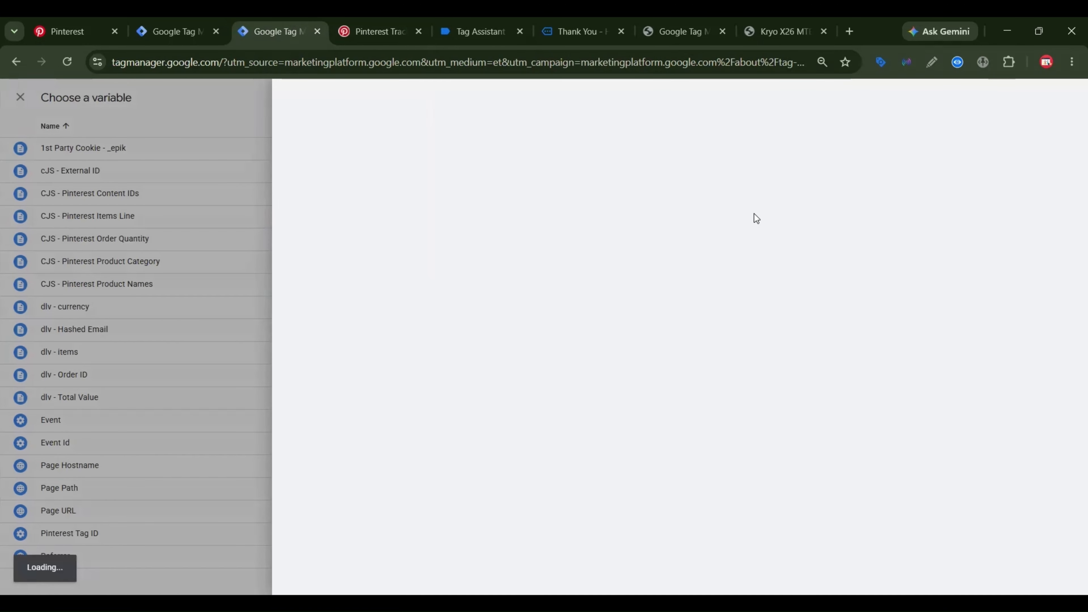
{"action": "left_click", "coordinate": [736, 219]}
{"action": "scroll", "coordinate": [833, 325], "scroll_direction": "down", "scroll_amount": 4}
{"action": "left_click", "coordinate": [808, 221]}
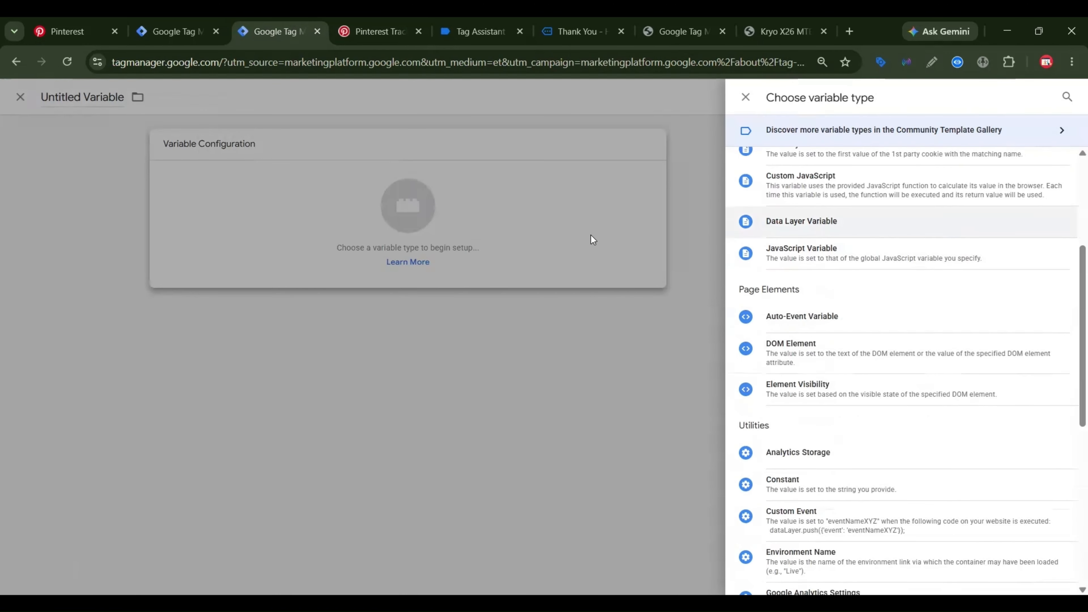
{"action": "left_click", "coordinate": [503, 259]}
{"action": "key", "text": "ctrl+v"}
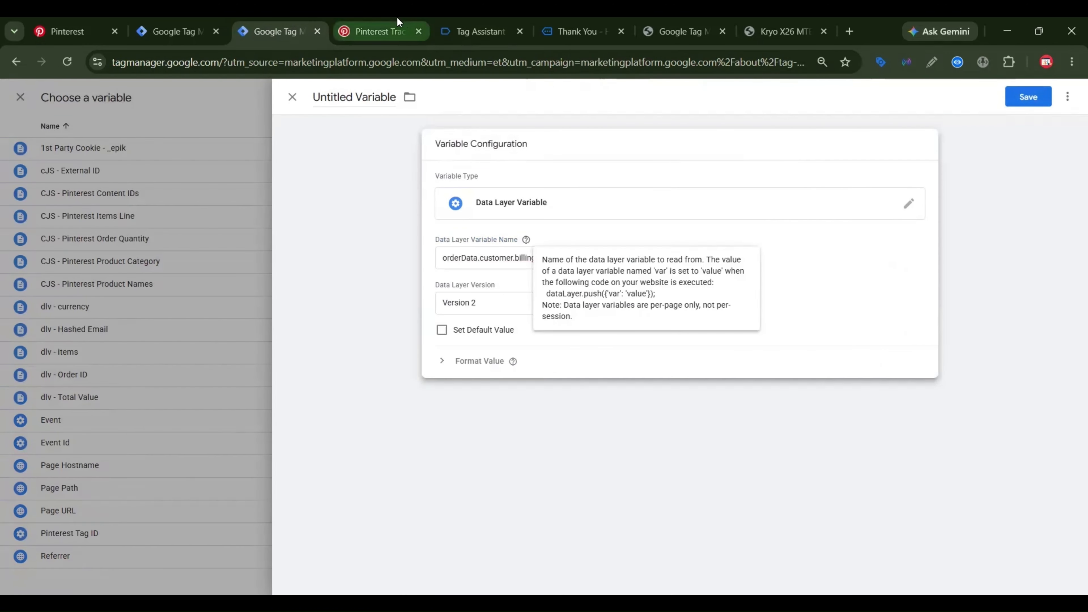
Copy the name dlv - Hashed Phone from the Notion guide, apply it to the new Tag Manager variable and save it.
{"action": "left_click", "coordinate": [397, 24]}
{"action": "left_click_drag", "start_coordinate": [387, 338], "coordinate": [303, 338]}
{"action": "key", "text": "ctrl+c"}
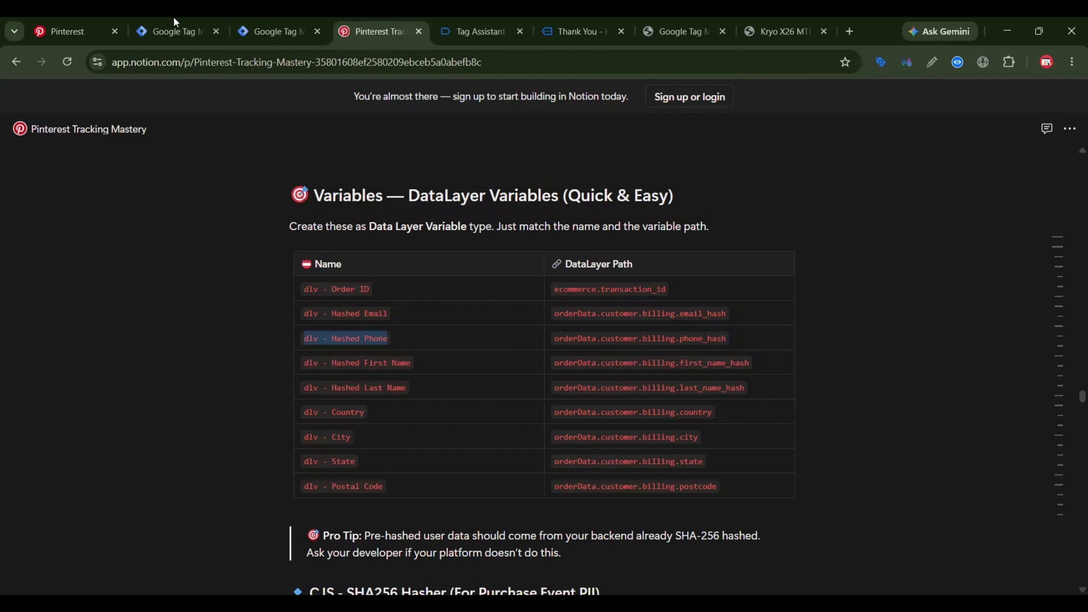
{"action": "left_click", "coordinate": [274, 31]}
{"action": "double_click", "coordinate": [373, 98]}
{"action": "key", "text": "ctrl+a"}
{"action": "key", "text": "ctrl+v"}
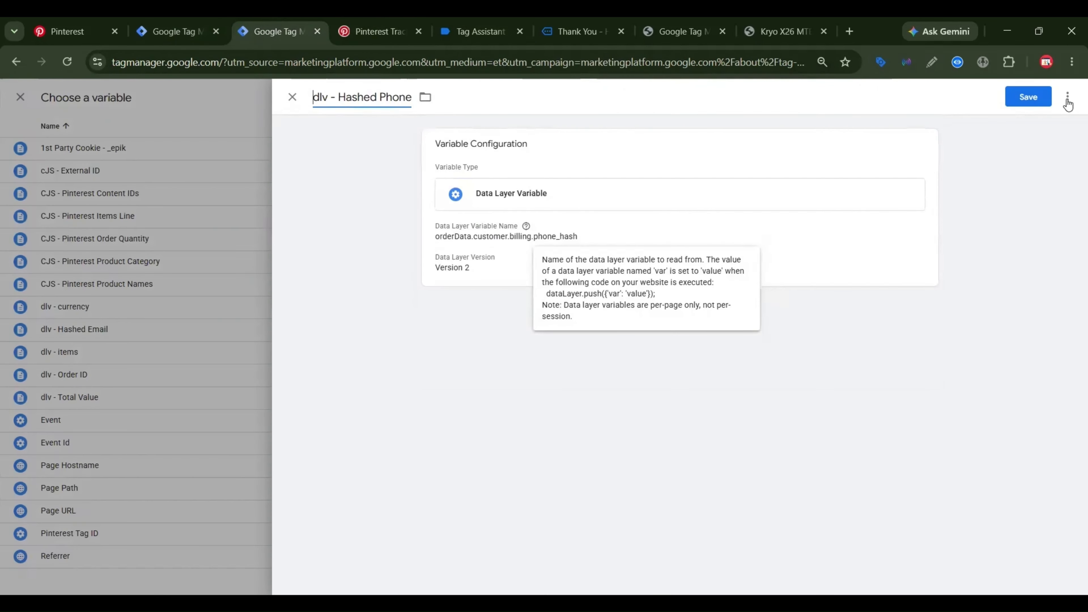
{"action": "left_click", "coordinate": [1028, 97]}
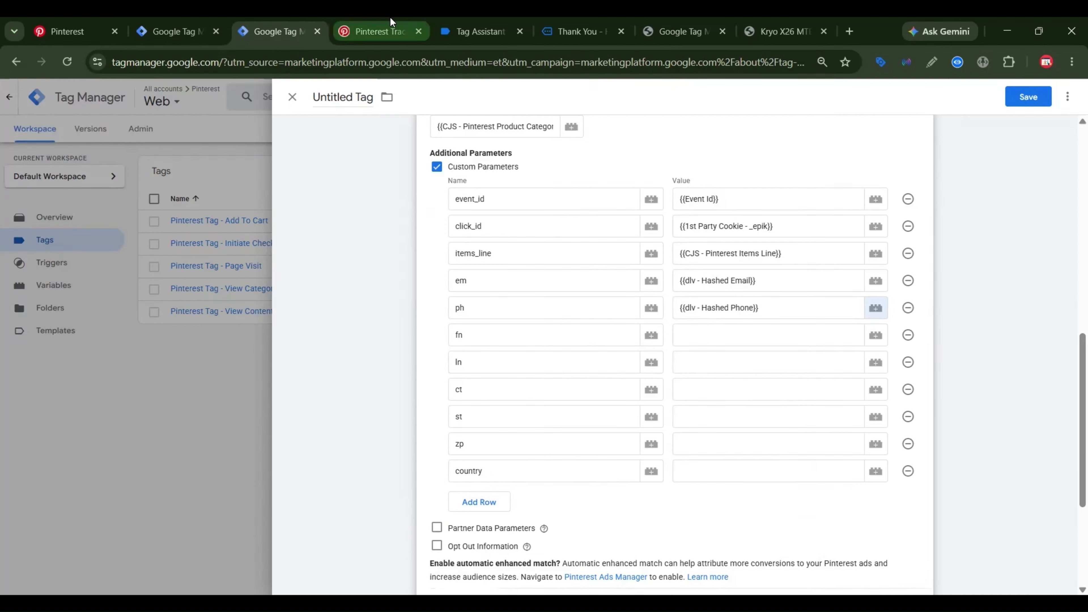
Copy orderData.customer.billing.first_name_hash from the Notion guide and enter it in a new Data Layer Variable for the fn parameter in Tag Manager.
{"action": "left_click", "coordinate": [407, 32]}
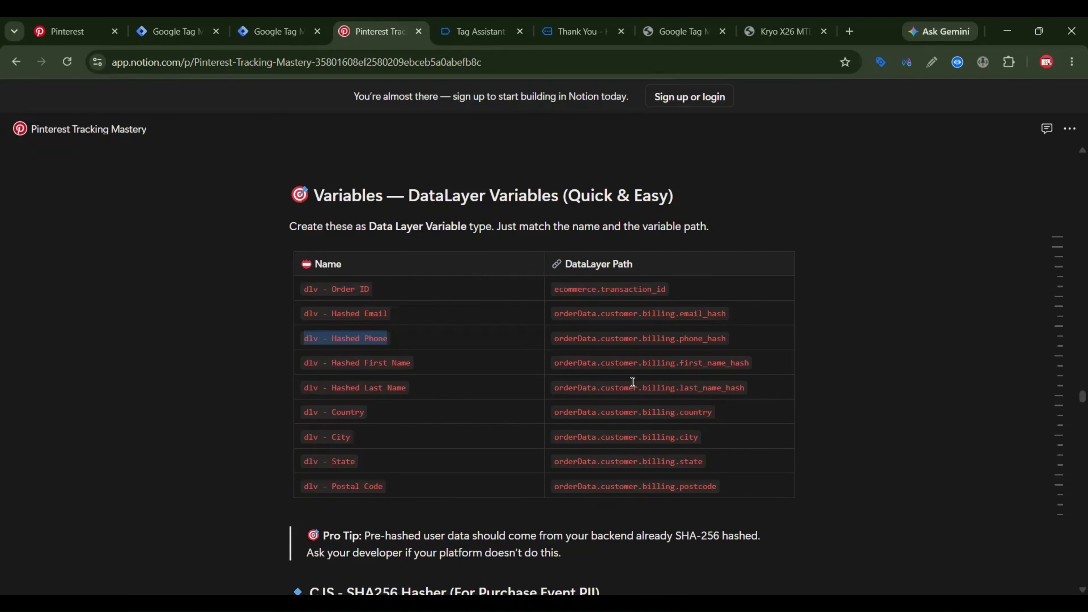
{"action": "triple_click", "coordinate": [650, 365]}
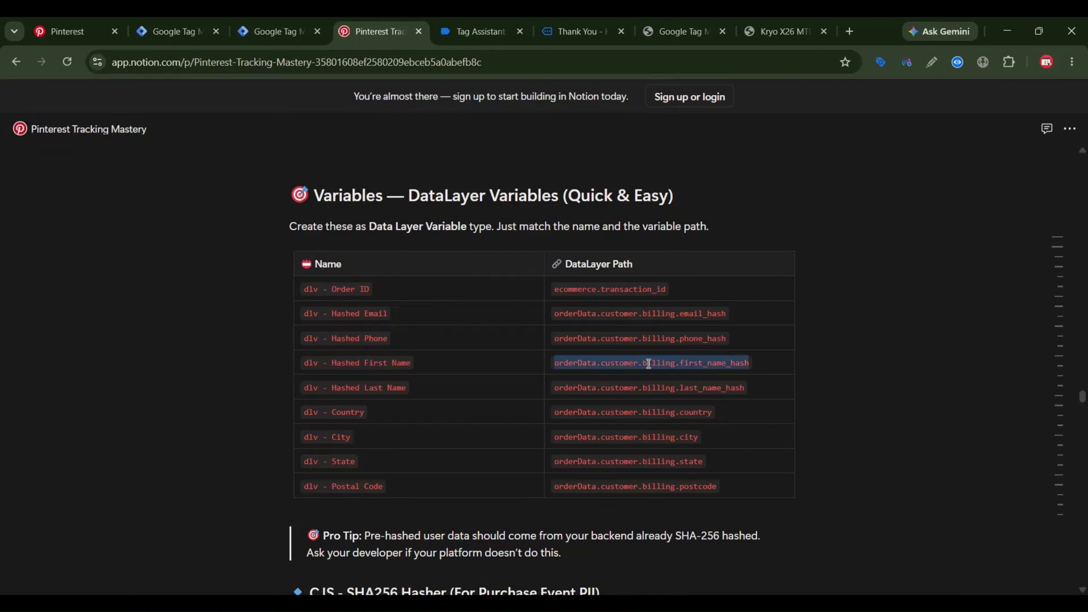
{"action": "left_click", "coordinate": [276, 32]}
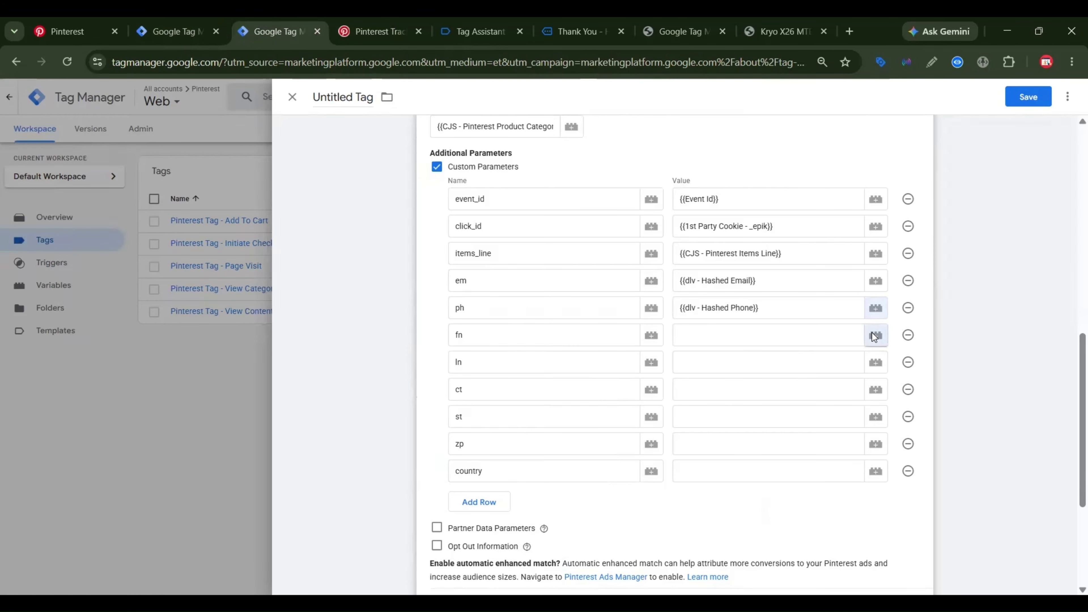
{"action": "left_click", "coordinate": [874, 334]}
{"action": "left_click", "coordinate": [1063, 97]}
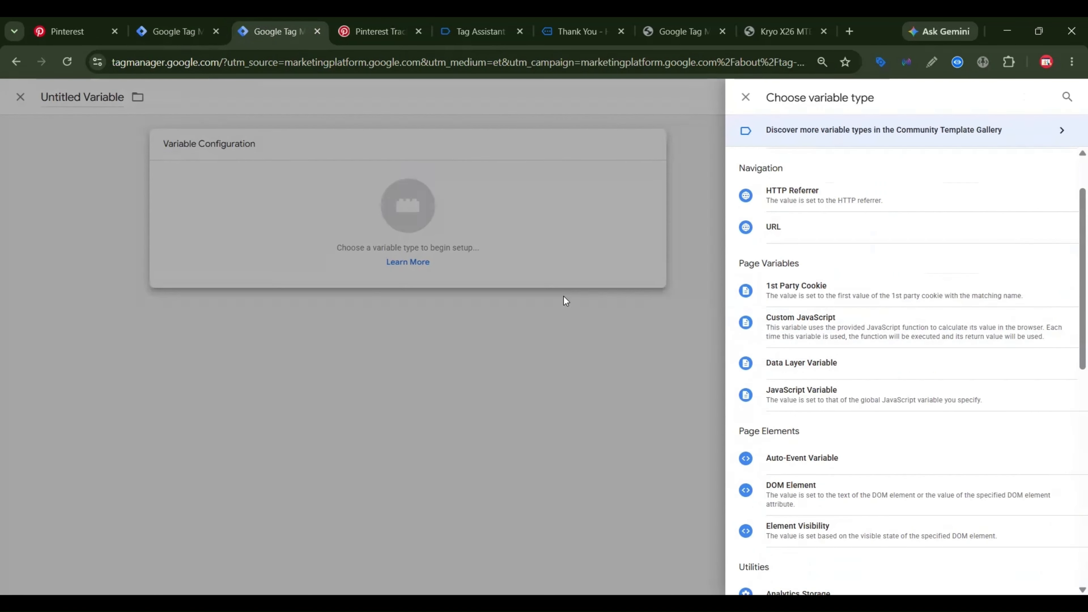
{"action": "left_click", "coordinate": [801, 363]}
{"action": "left_click", "coordinate": [519, 257]}
{"action": "type", "text": "customer.billing.first_name_hash"}
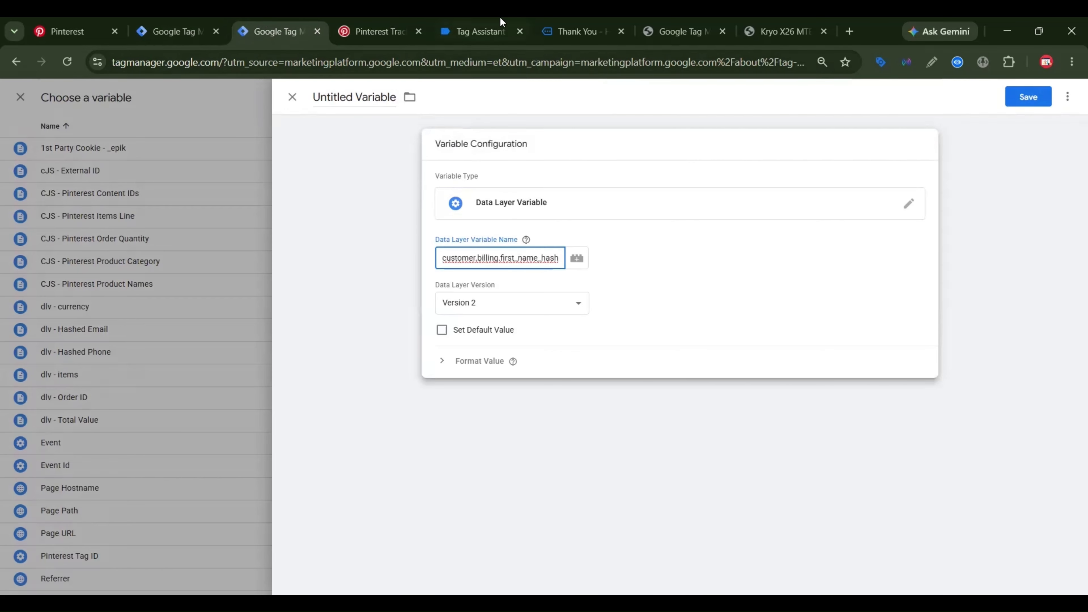
Copy the name dlv - Hashed First Name from the Notion guide, apply it to the new Tag Manager variable and save it.
{"action": "left_click", "coordinate": [377, 31]}
{"action": "triple_click", "coordinate": [374, 363]}
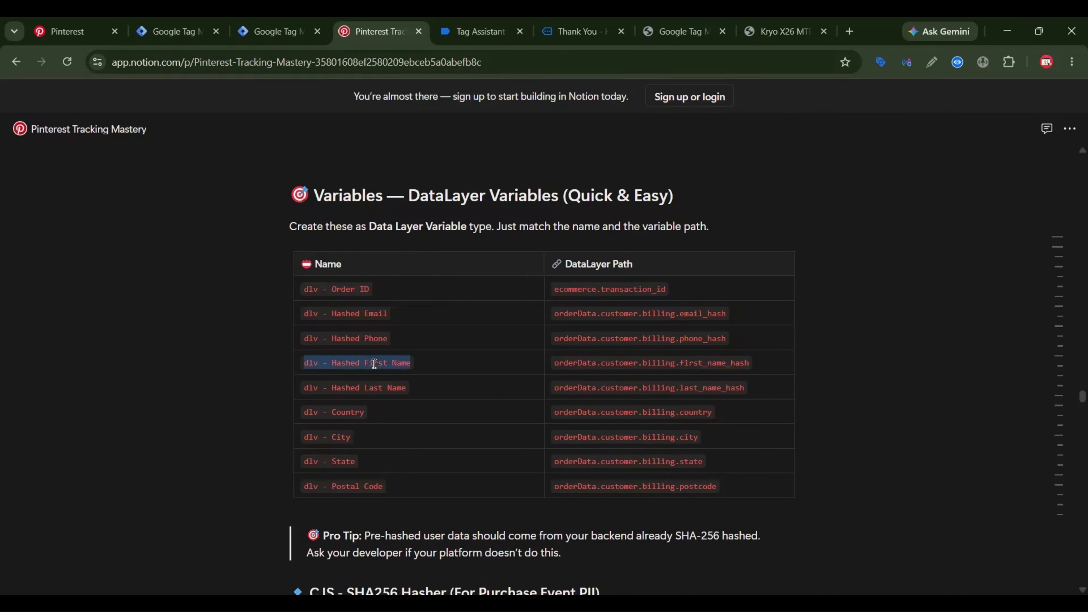
{"action": "key", "text": "ctrl+c"}
{"action": "left_click", "coordinate": [274, 31]}
{"action": "left_click_drag", "start_coordinate": [313, 97], "coordinate": [396, 97]}
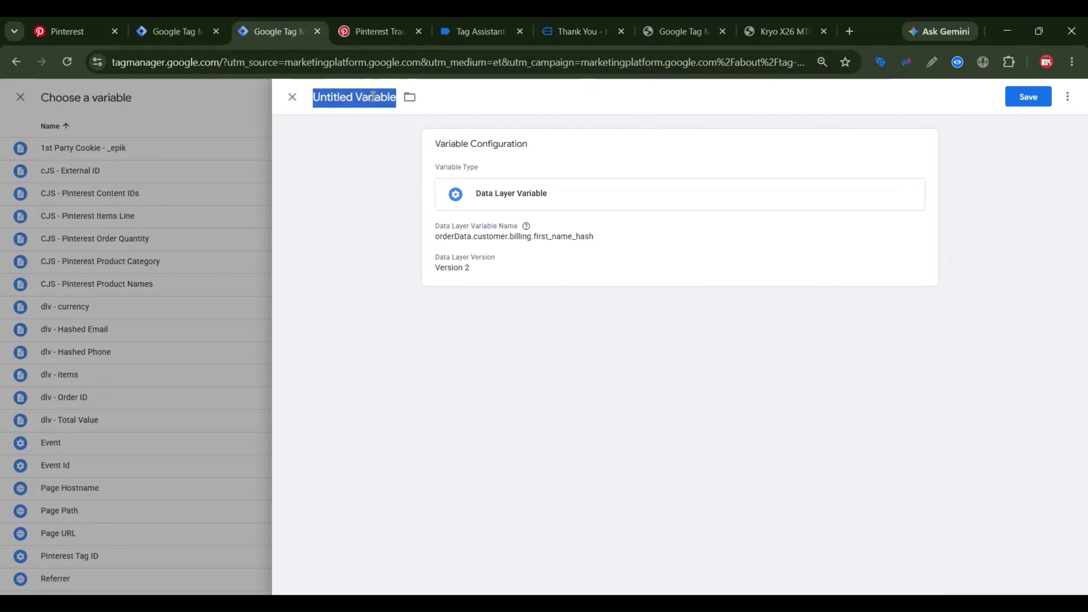
{"action": "key", "text": "ctrl+v"}
{"action": "left_click", "coordinate": [1028, 97]}
Copy orderData.customer.billing.last_name_hash from the Notion guide and enter it in a new Data Layer Variable for the ln parameter in Tag Manager.
{"action": "left_click", "coordinate": [710, 362]}
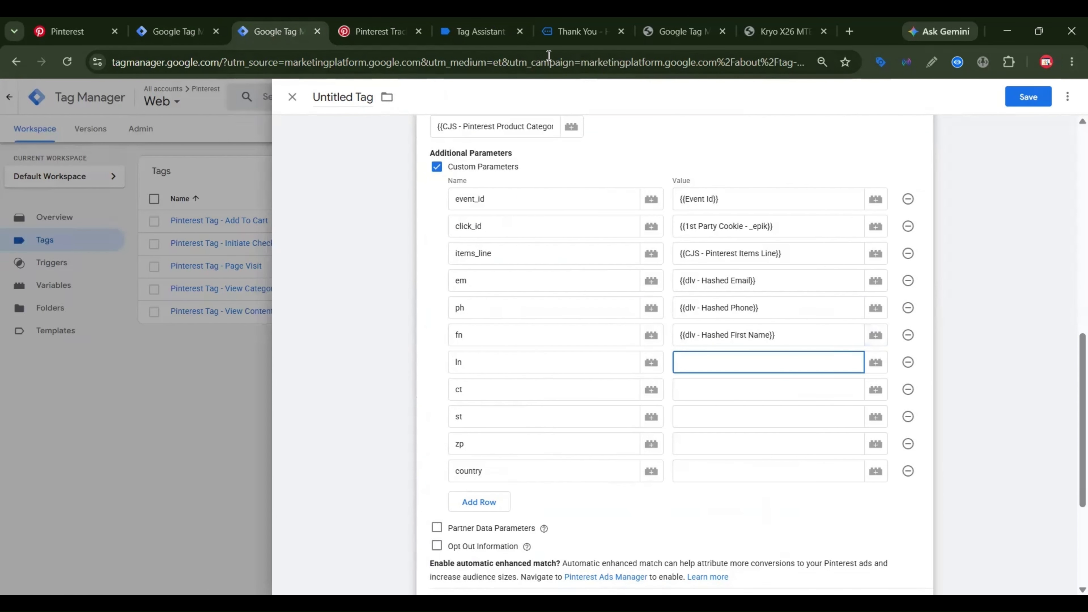
{"action": "left_click", "coordinate": [470, 22]}
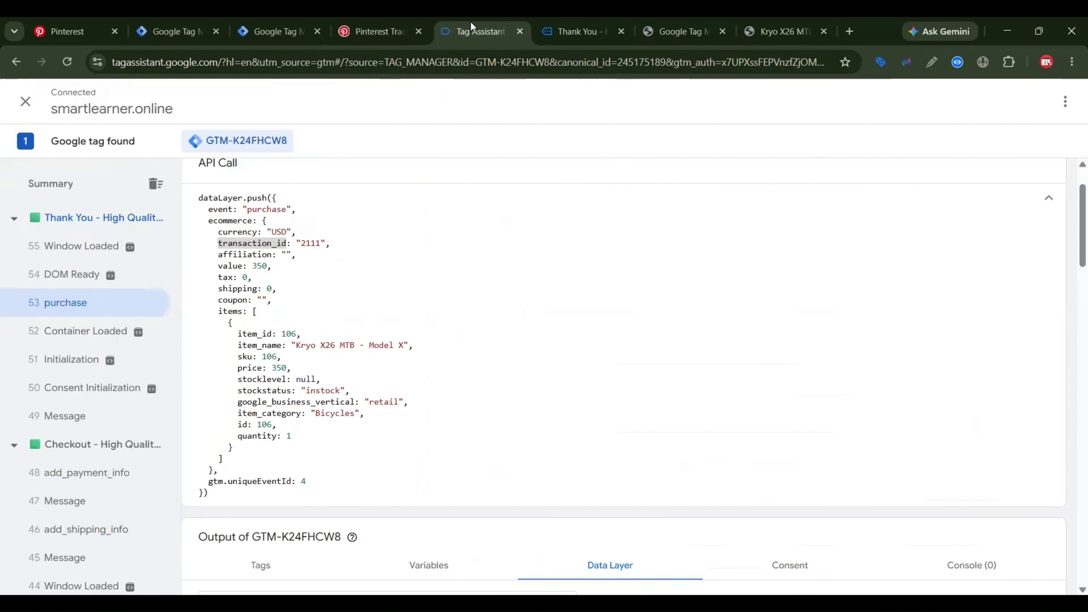
{"action": "left_click", "coordinate": [384, 22]}
{"action": "triple_click", "coordinate": [662, 380]}
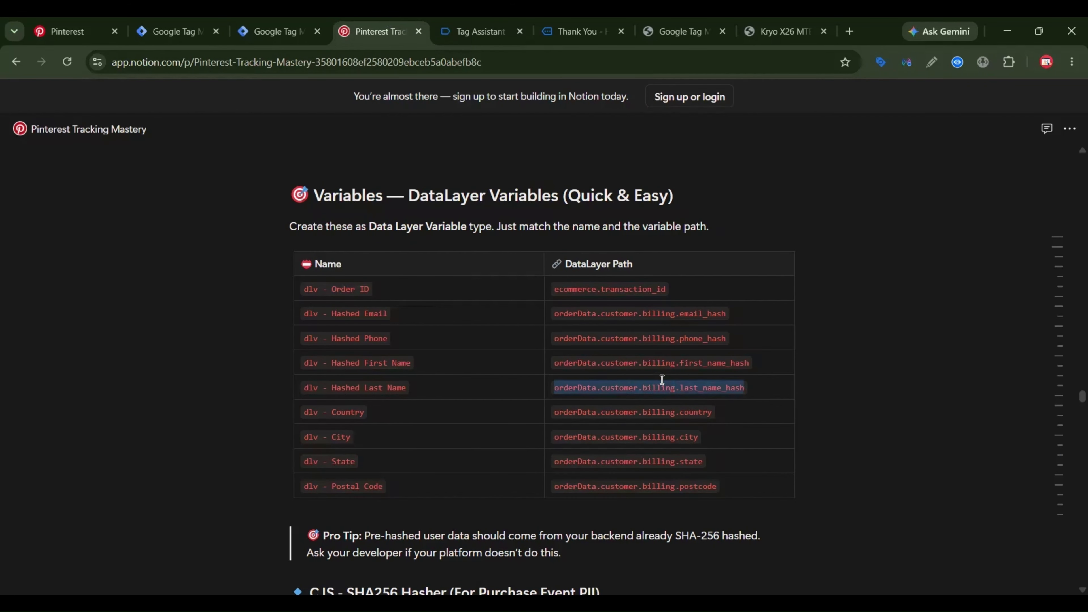
{"action": "key", "text": "ctrl+shift+Tab"}
{"action": "left_click", "coordinate": [879, 359]}
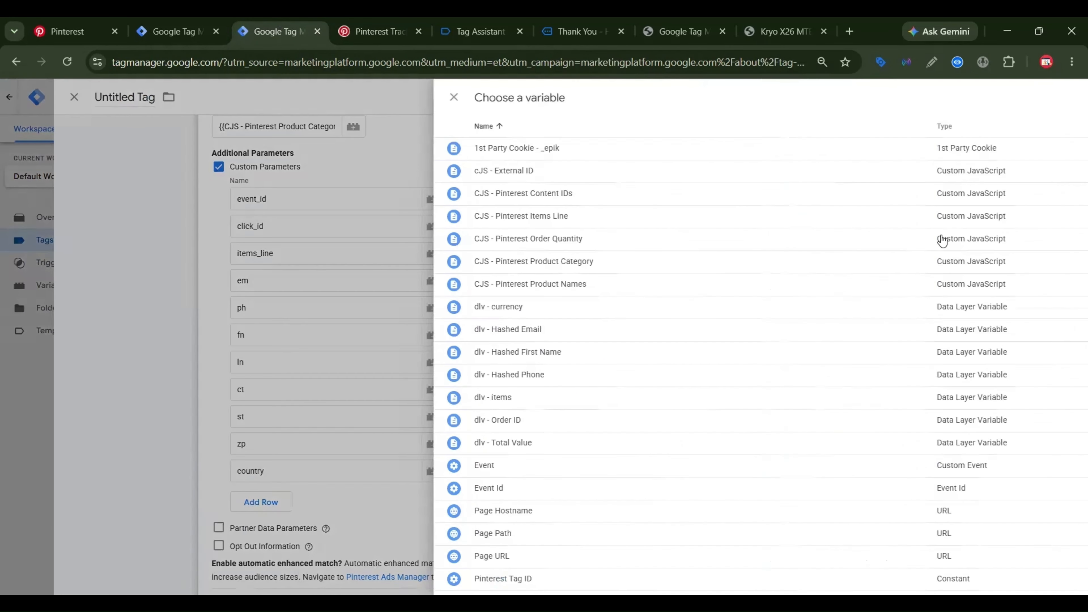
{"action": "left_click", "coordinate": [1056, 98]}
{"action": "left_click", "coordinate": [798, 432]}
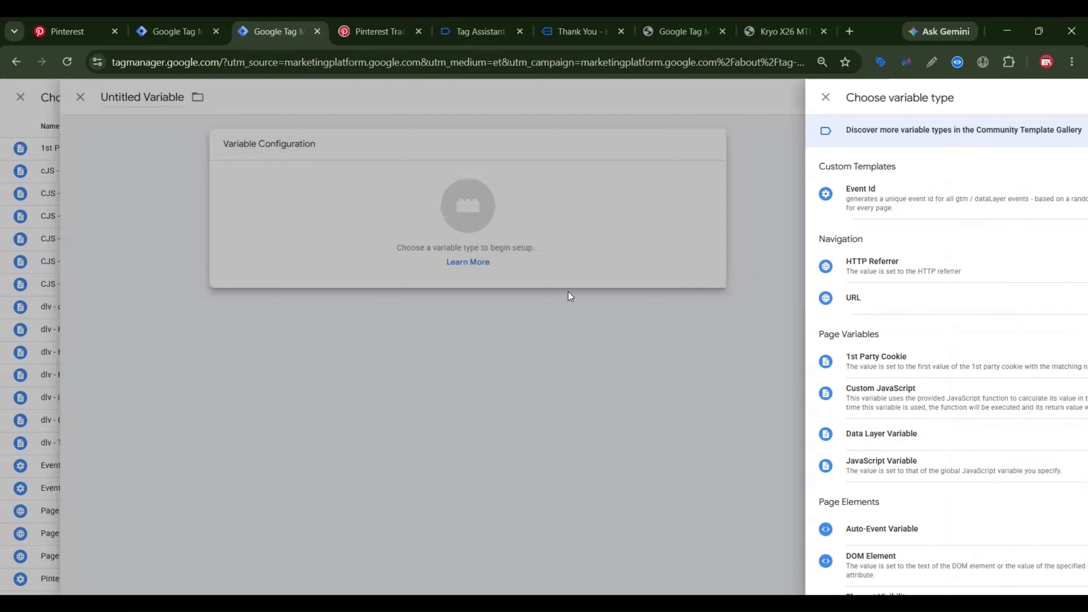
{"action": "left_click", "coordinate": [510, 258]}
{"action": "key", "text": "ctrl+v"}
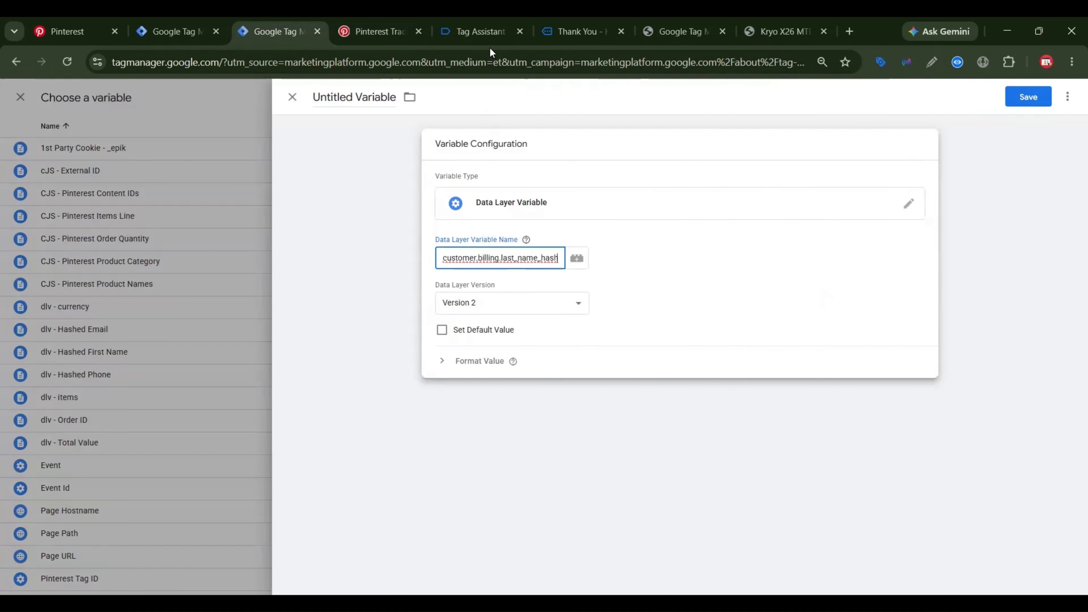
Name the new variable dlv - Hashed Last Name, copied from the Notion guide, and save it.
{"action": "left_click", "coordinate": [388, 22]}
{"action": "triple_click", "coordinate": [385, 387]}
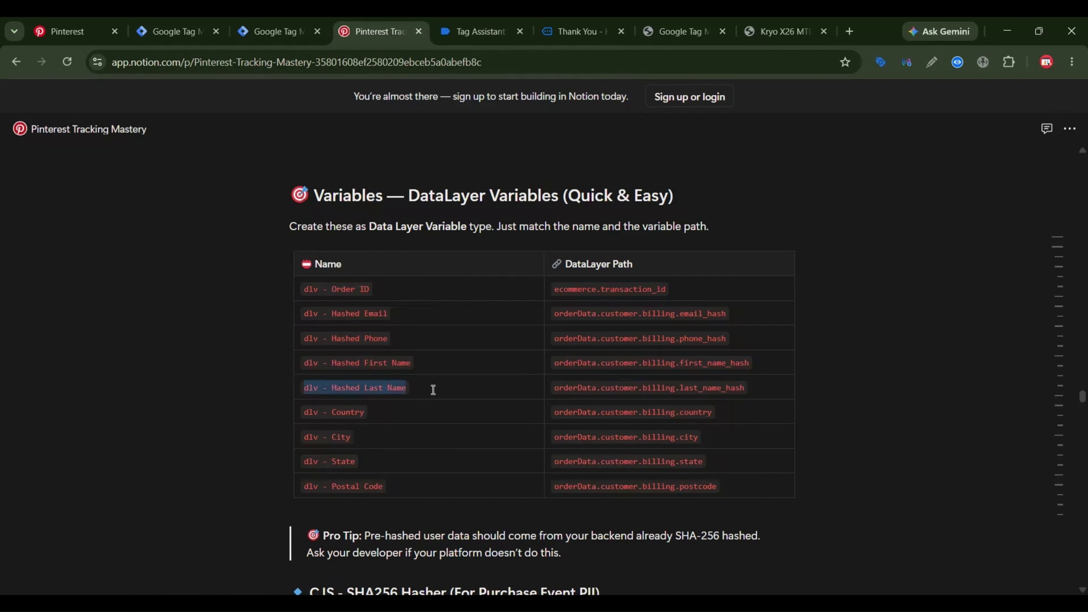
{"action": "left_click", "coordinate": [288, 29]}
{"action": "key", "text": "ctrl+v"}
{"action": "left_click", "coordinate": [1028, 96]}
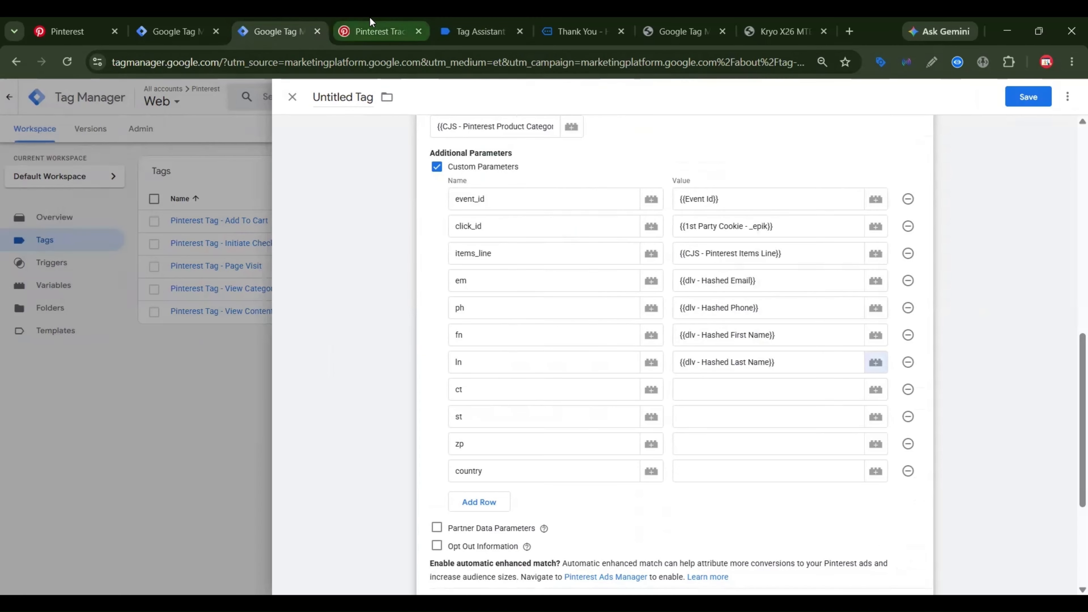
Copy orderData.customer.billing.city from the Notion guide and enter it in a new Data Layer Variable for the ct parameter in Tag Manager.
{"action": "left_click", "coordinate": [369, 22]}
{"action": "triple_click", "coordinate": [619, 412]}
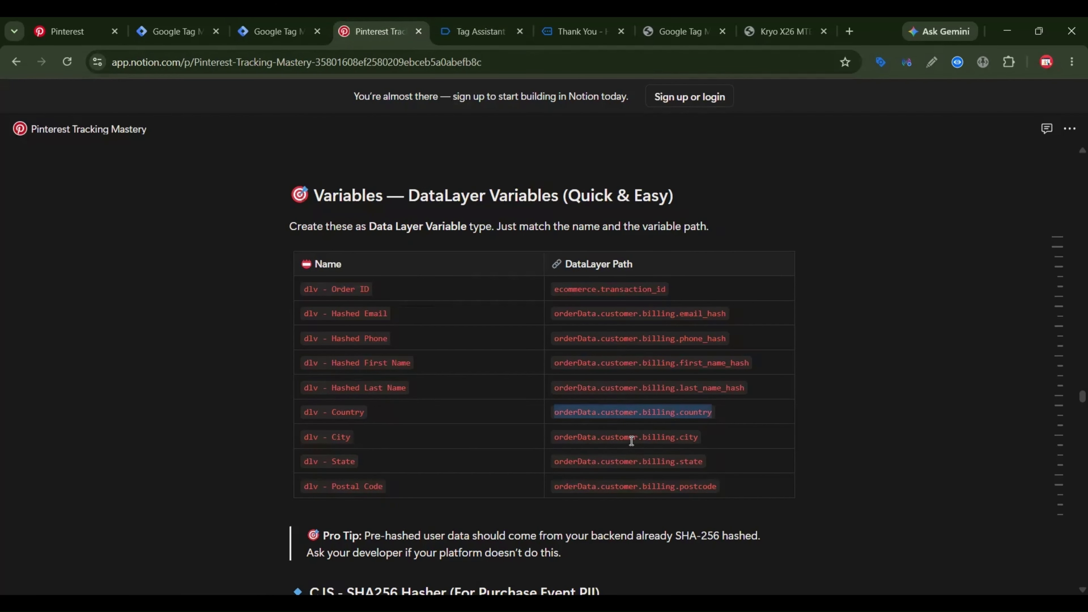
{"action": "triple_click", "coordinate": [631, 437]}
{"action": "left_click", "coordinate": [278, 30]}
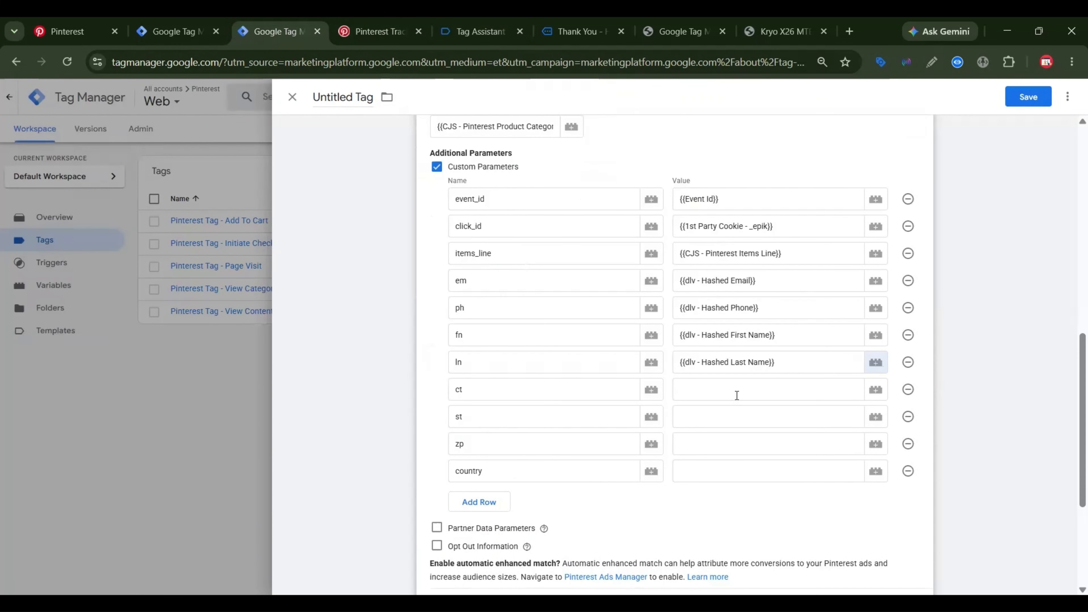
{"action": "left_click", "coordinate": [736, 395]}
{"action": "left_click", "coordinate": [883, 398]}
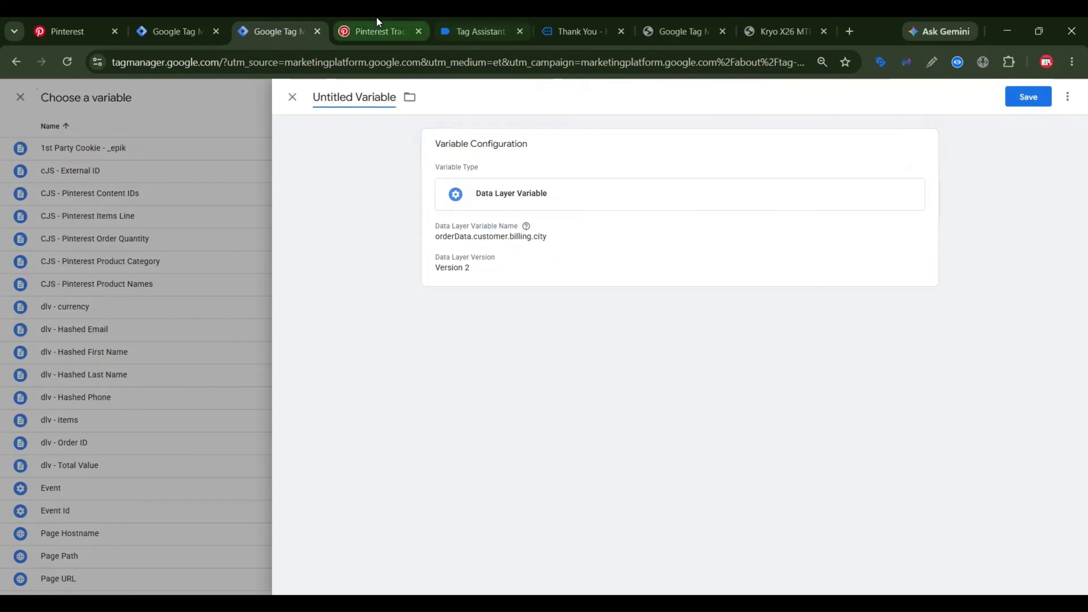
Copy the name dlv - City from the Notion guide, apply it to the new Tag Manager variable and save it.
{"action": "left_click", "coordinate": [373, 26]}
{"action": "triple_click", "coordinate": [343, 437]}
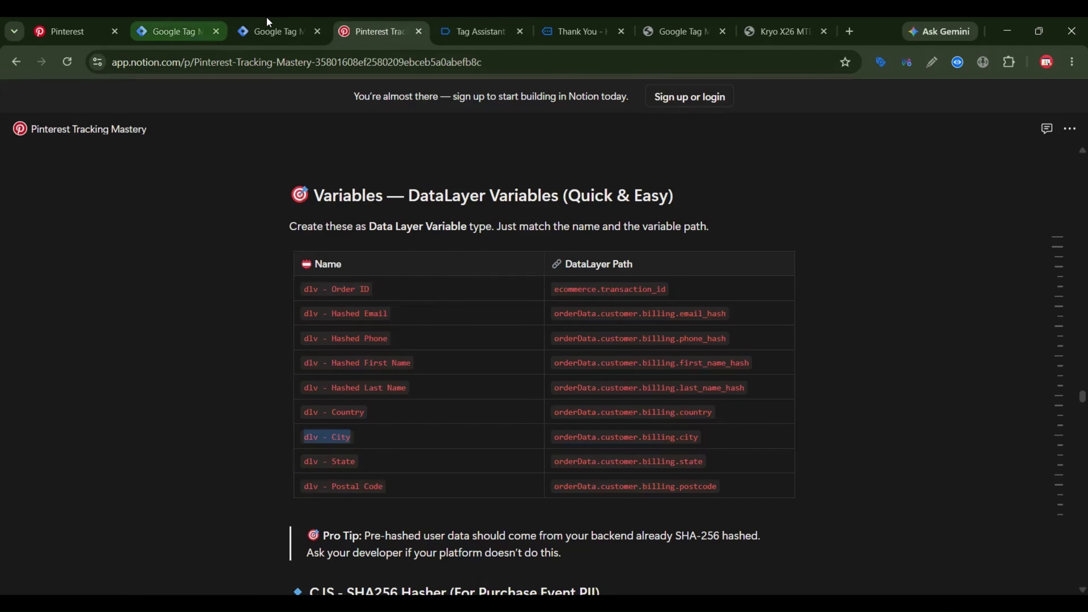
{"action": "left_click", "coordinate": [278, 31]}
{"action": "left_click", "coordinate": [1024, 92]}
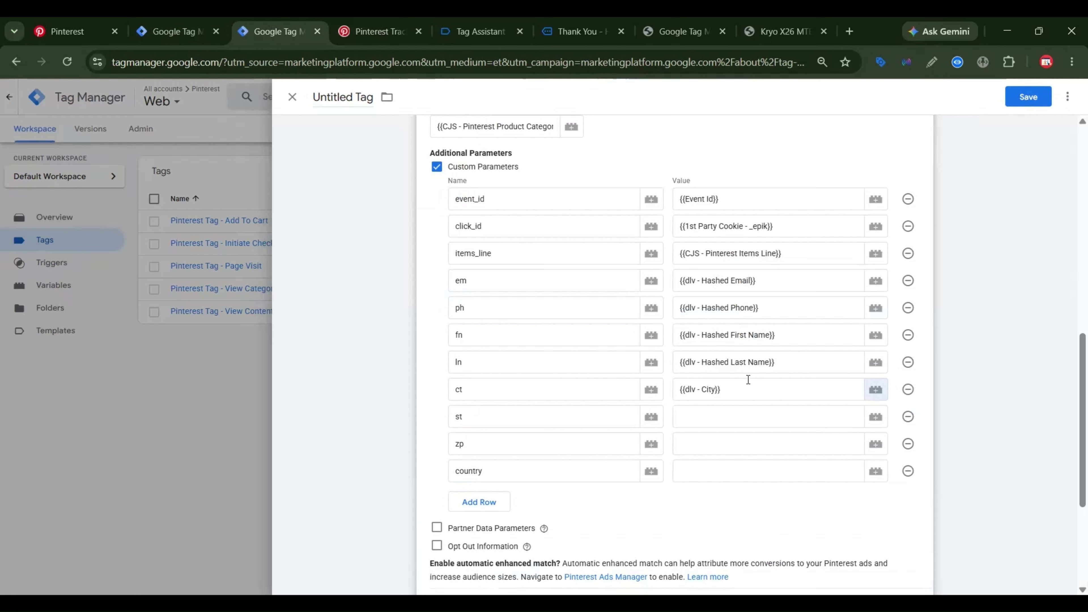
Clear the ct parameter's value and copy the CJS - SHA256 Hasher code from the Notion guide.
{"action": "left_click_drag", "start_coordinate": [749, 383], "coordinate": [672, 398]}
{"action": "key", "text": "BackSpace"}
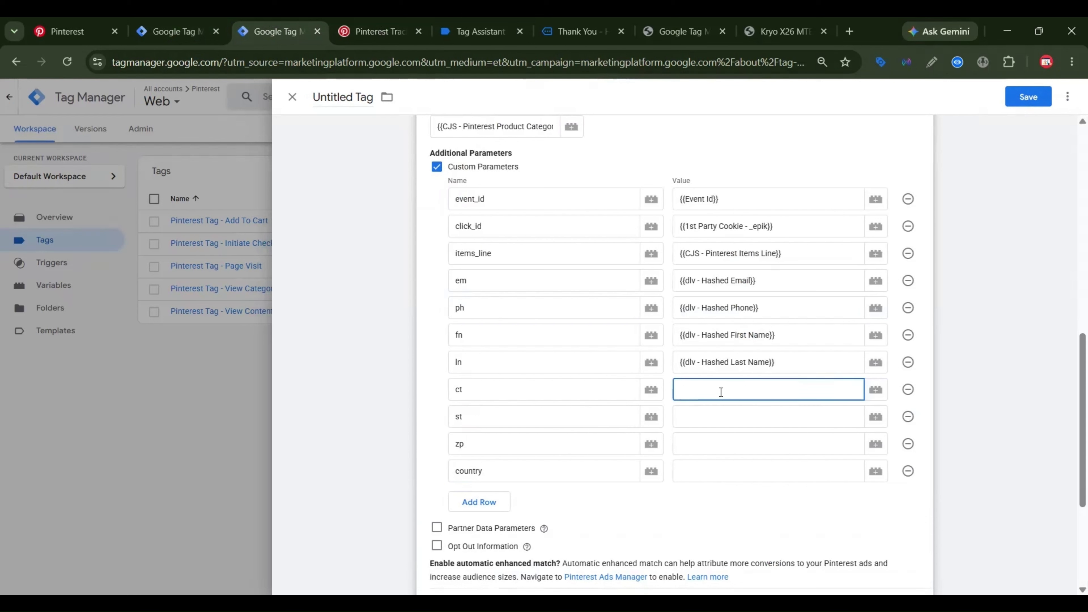
{"action": "left_click", "coordinate": [377, 22]}
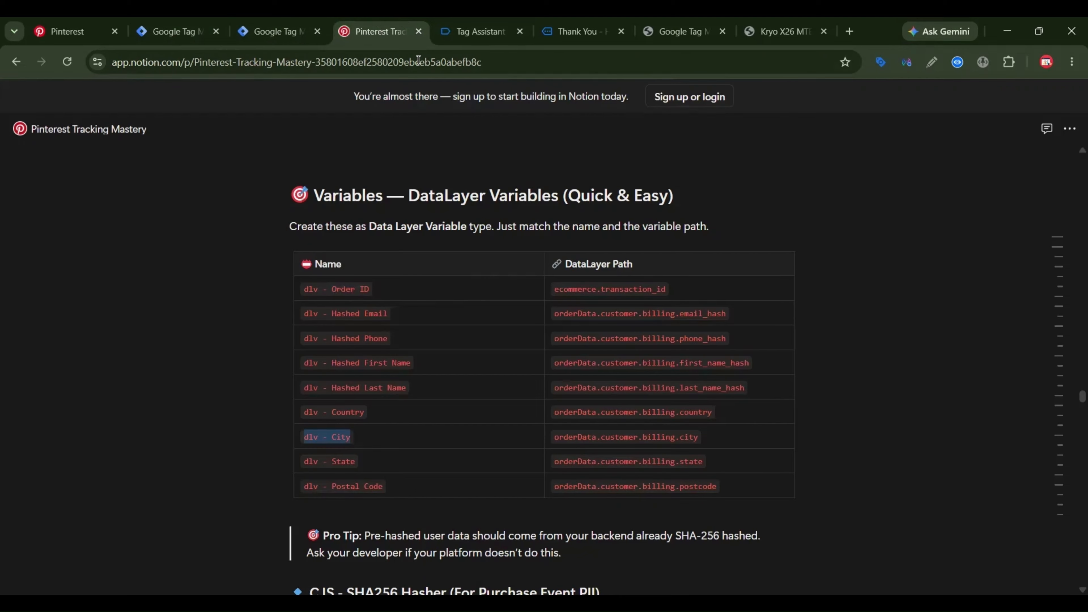
{"action": "scroll", "coordinate": [600, 364], "scroll_direction": "down", "scroll_amount": 5}
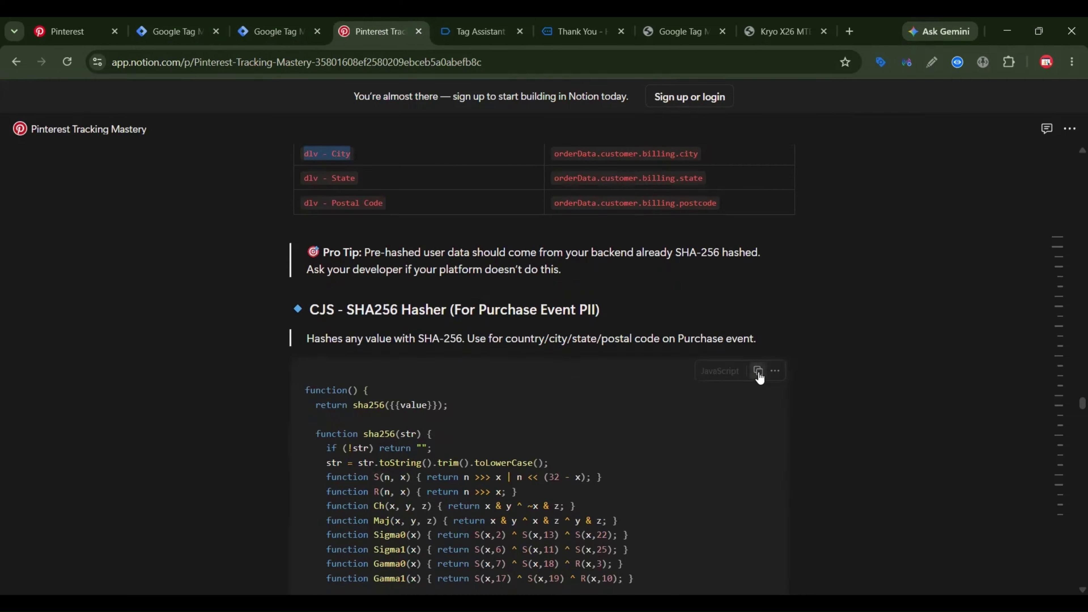
{"action": "left_click", "coordinate": [758, 370]}
Create a Custom JavaScript variable for the ct parameter's value in Tag Manager and paste the SHA256 hasher code into it.
{"action": "left_click", "coordinate": [274, 28]}
{"action": "left_click", "coordinate": [876, 388]}
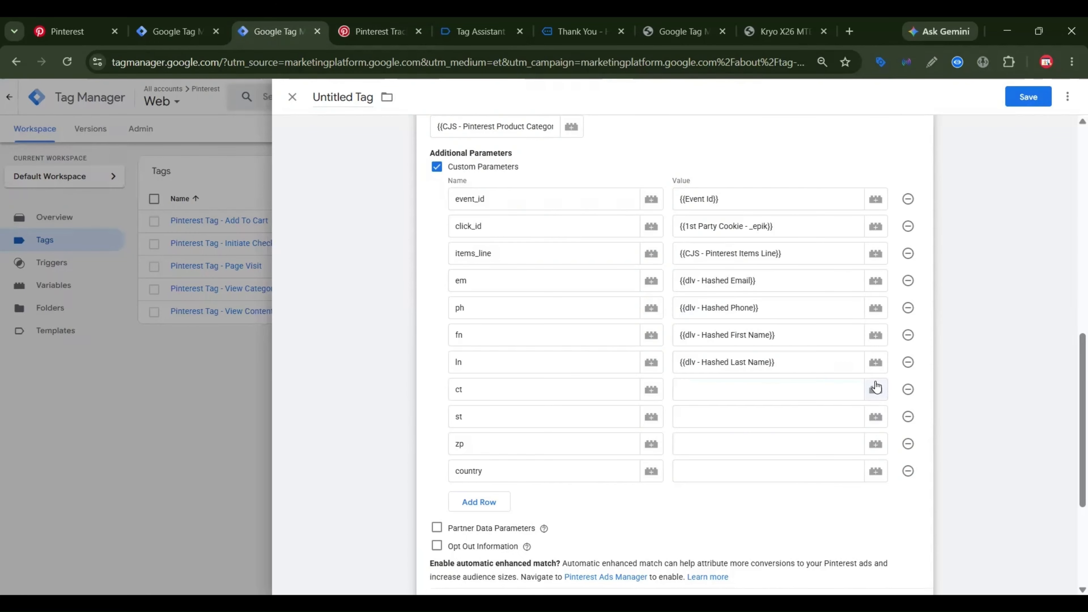
{"action": "left_click", "coordinate": [1067, 97]}
{"action": "left_click", "coordinate": [860, 216]}
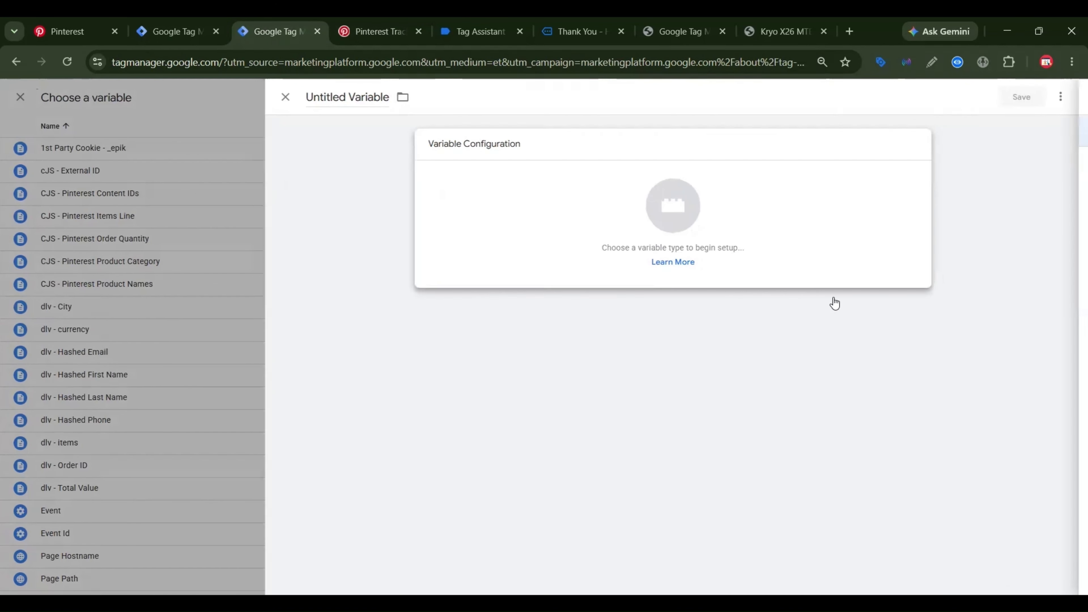
{"action": "left_click", "coordinate": [809, 392]}
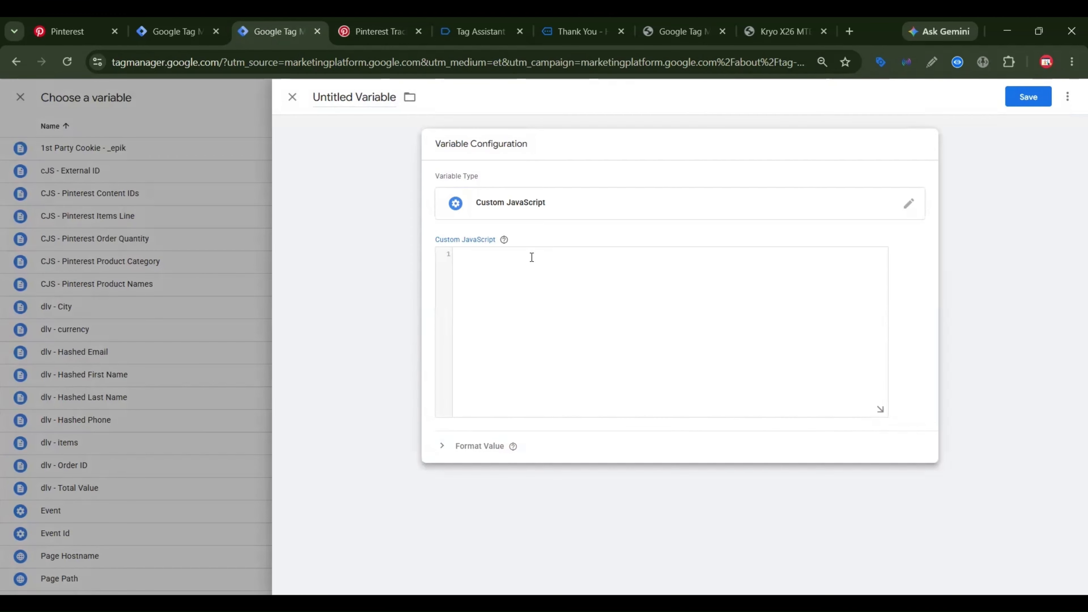
{"action": "left_click", "coordinate": [532, 257]}
{"action": "key", "text": "ctrl+v"}
Replace the {{value}} placeholder in the hasher's return line with the {{dlv - City}} variable.
{"action": "scroll", "coordinate": [619, 294], "scroll_direction": "up", "scroll_amount": 10}
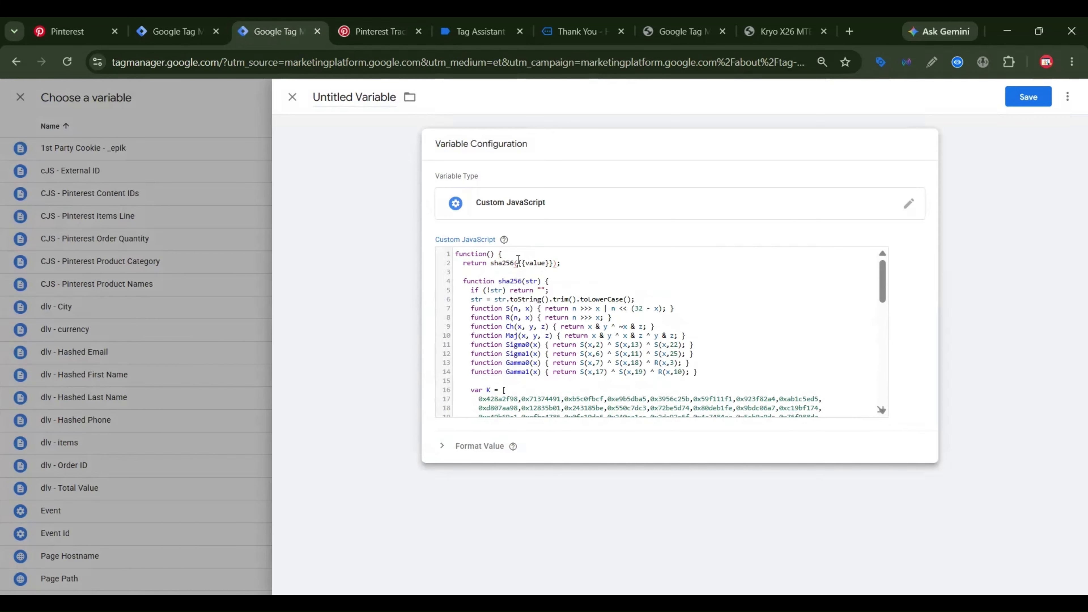
{"action": "left_click_drag", "start_coordinate": [518, 260], "coordinate": [553, 259]}
{"action": "type", "text": "{{"}
{"action": "left_click", "coordinate": [541, 372]}
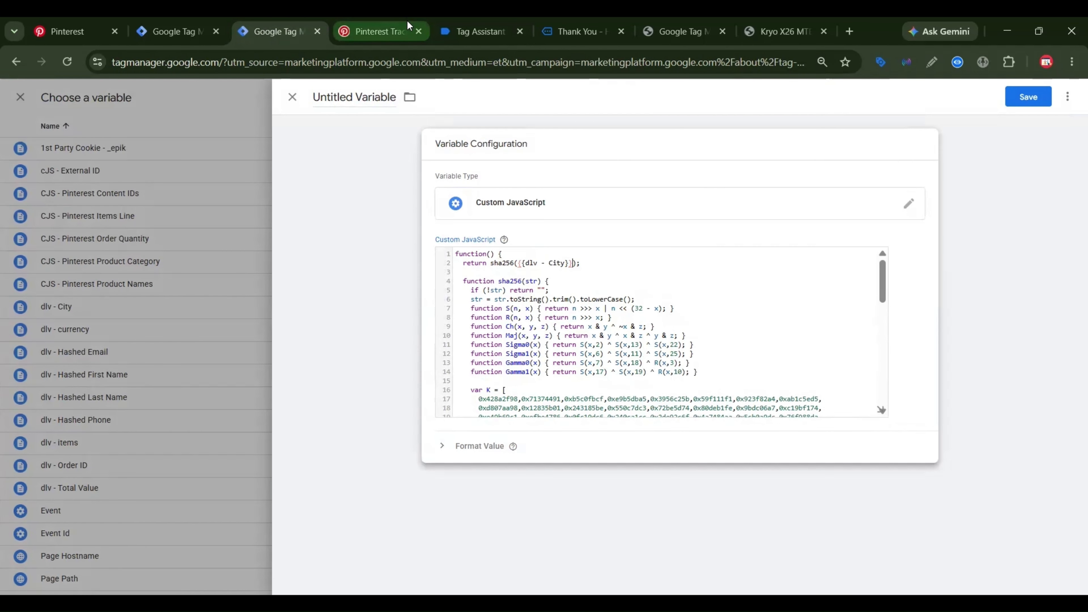
Name the Custom JavaScript variable cJS - Hashed City and save it as the ct parameter's value.
{"action": "left_click", "coordinate": [374, 30]}
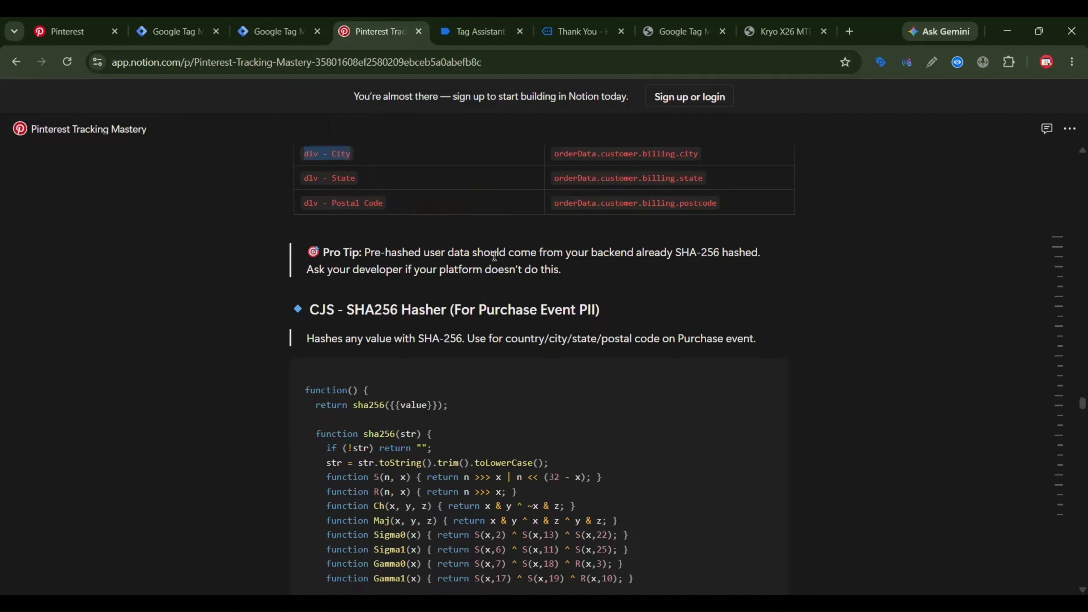
{"action": "scroll", "coordinate": [493, 255], "scroll_direction": "up", "scroll_amount": 2}
{"action": "left_click", "coordinate": [300, 30]}
{"action": "left_click", "coordinate": [360, 95]}
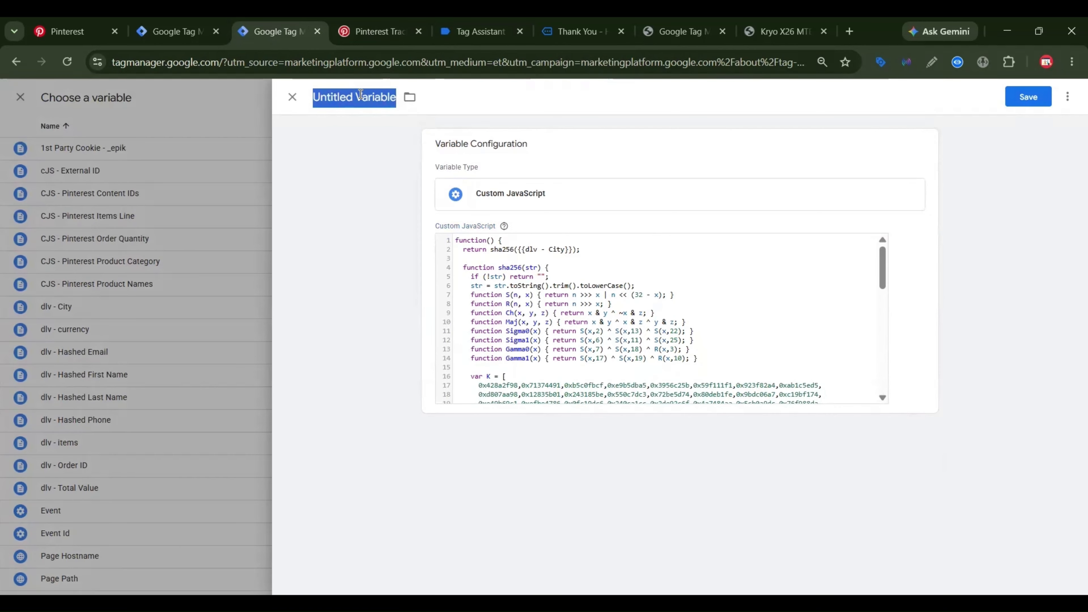
{"action": "type", "text": "cJS -"}
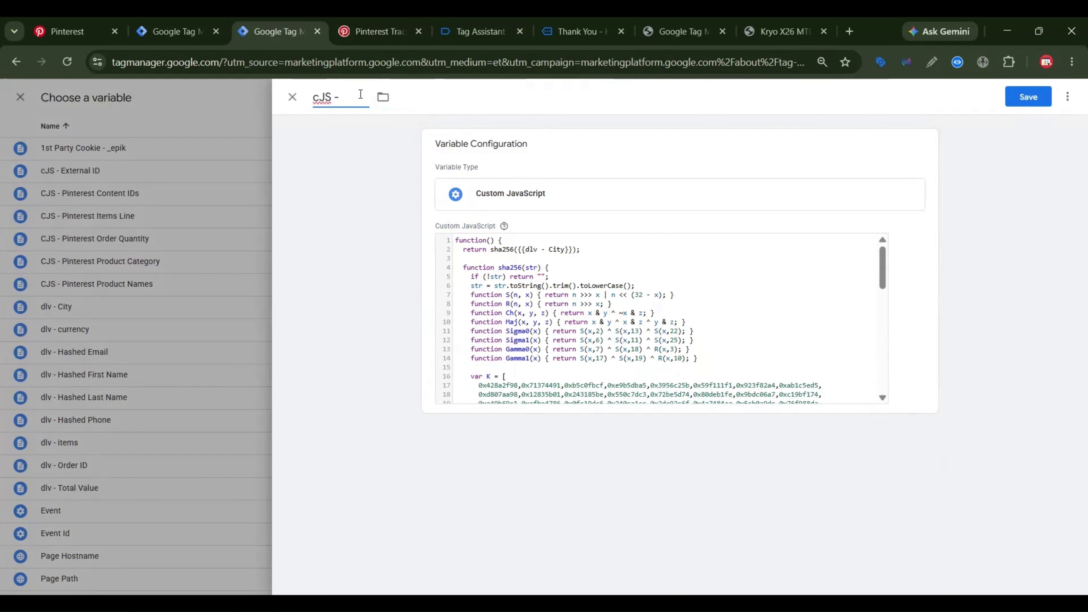
{"action": "type", "text": " Hashed City"}
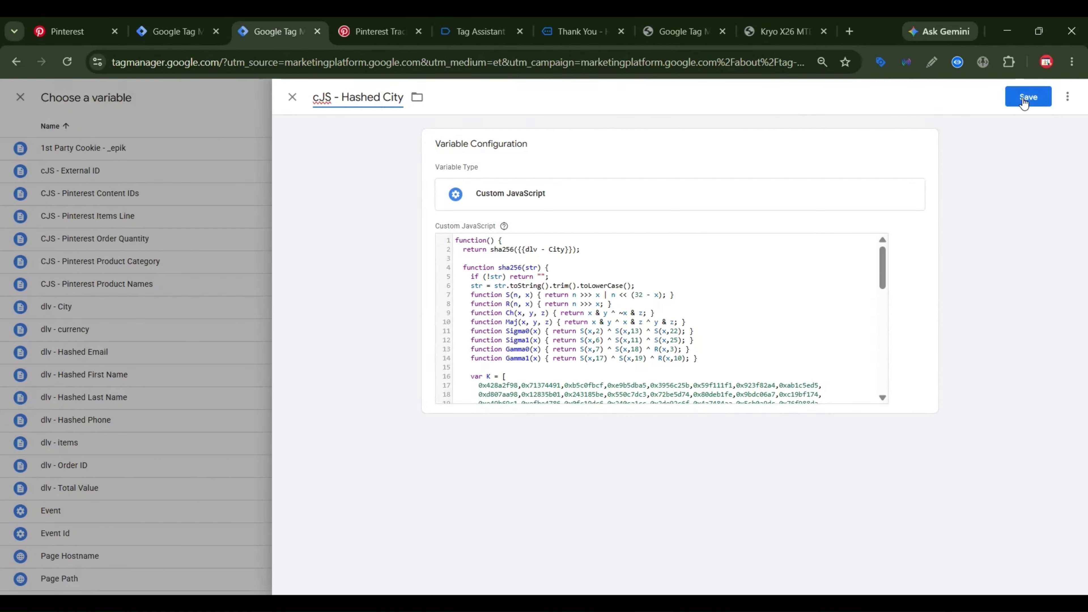
{"action": "left_click", "coordinate": [1024, 99]}
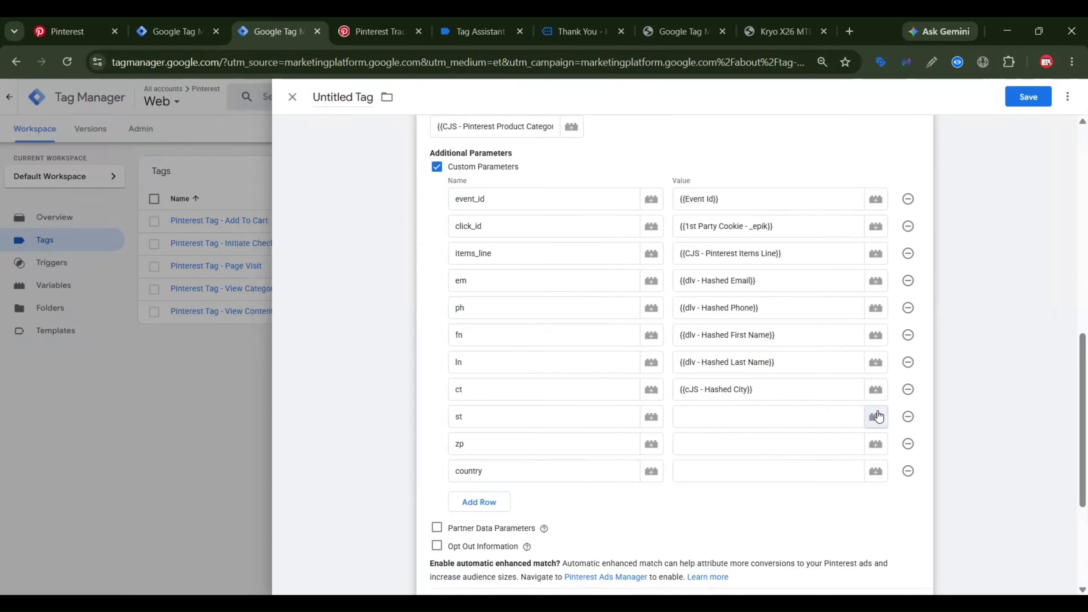
Create a Data Layer Variable for the st parameter in Tag Manager, using orderData.customer.billing.state copied from the Notion guide.
{"action": "left_click", "coordinate": [874, 415]}
{"action": "left_click", "coordinate": [1057, 97]}
{"action": "left_click", "coordinate": [801, 195]}
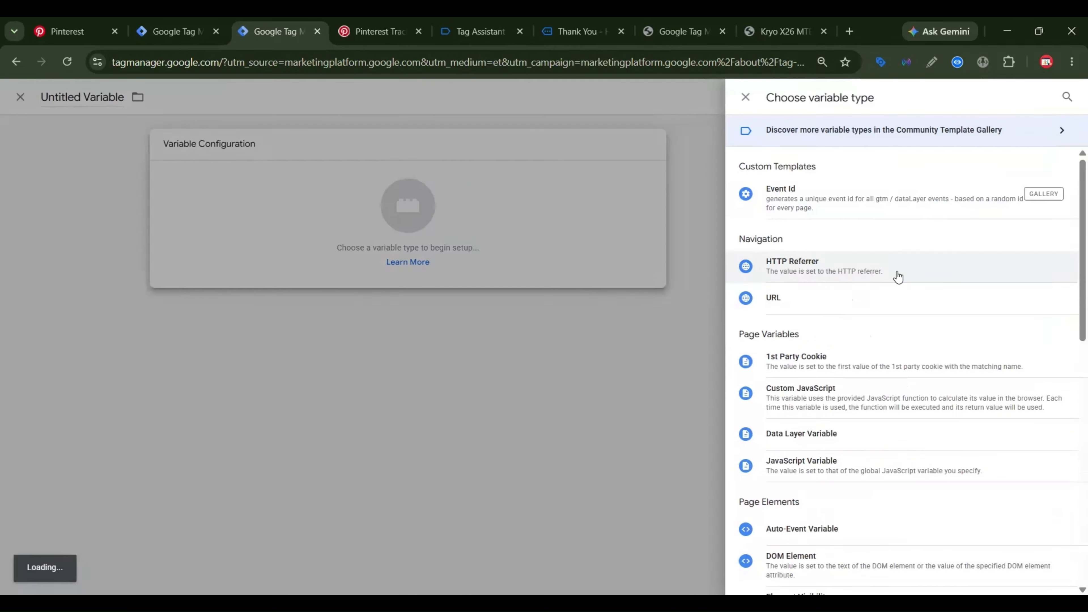
{"action": "scroll", "coordinate": [896, 275], "scroll_direction": "down", "scroll_amount": 2}
{"action": "left_click", "coordinate": [377, 32]}
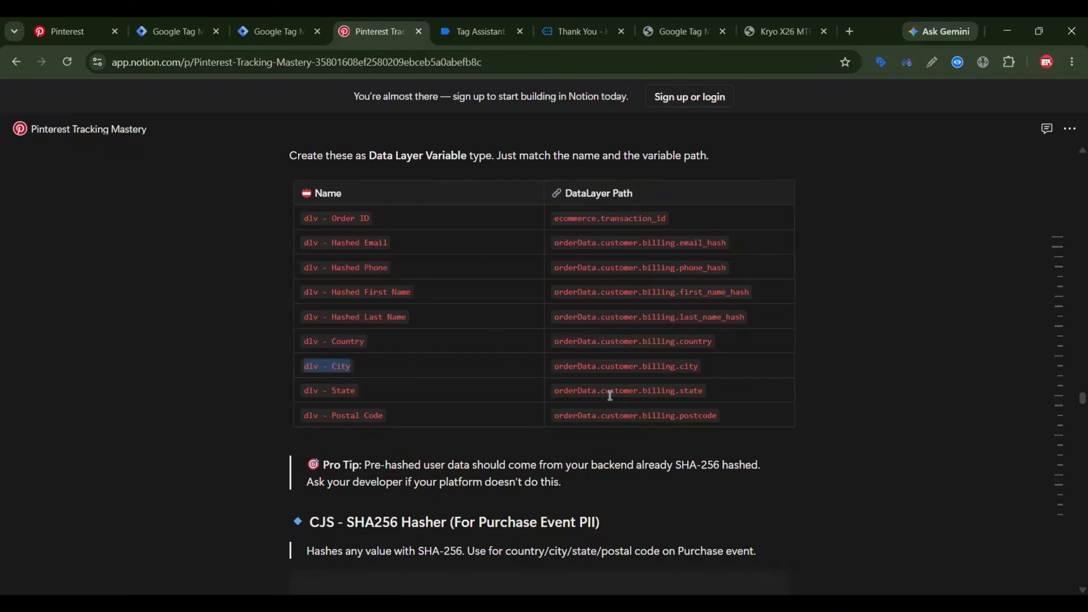
{"action": "triple_click", "coordinate": [621, 395]}
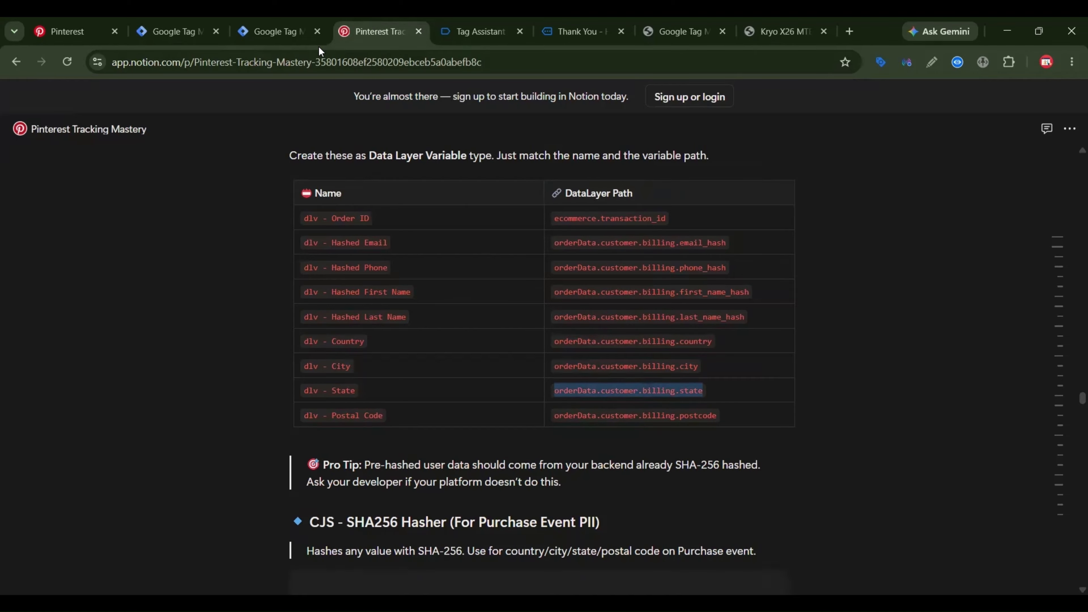
{"action": "left_click", "coordinate": [279, 31]}
{"action": "key", "text": "ctrl+v"}
Copy the name dlv - State from the Notion guide, apply it to the new Tag Manager variable and save it.
{"action": "left_click", "coordinate": [368, 16]}
{"action": "left_click", "coordinate": [347, 389]}
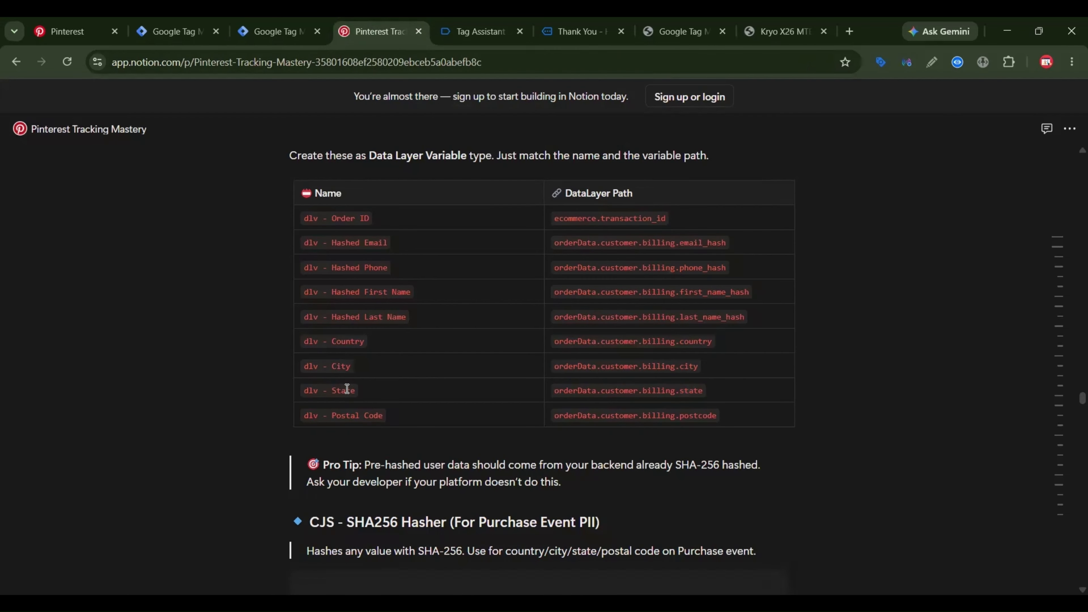
{"action": "triple_click", "coordinate": [347, 389]}
{"action": "key", "text": "ctrl+c"}
{"action": "left_click", "coordinate": [241, 26]}
{"action": "left_click", "coordinate": [342, 97]}
{"action": "key", "text": "ctrl+v"}
{"action": "left_click", "coordinate": [1029, 100]}
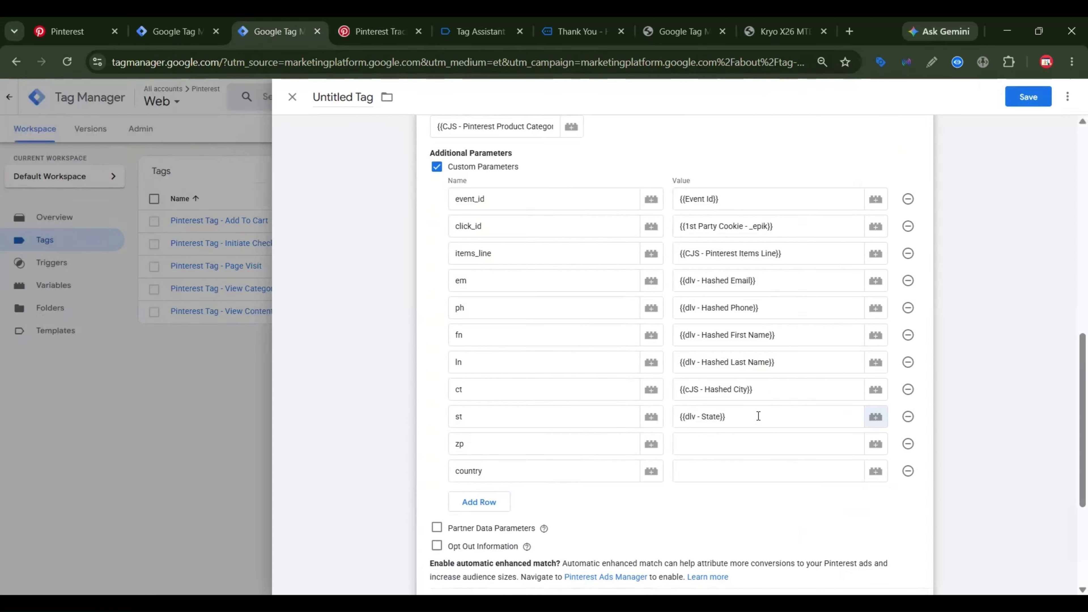
Open the existing cJS - Hashed City variable from the st parameter's variable choices and make a copy of it.
{"action": "left_click", "coordinate": [875, 416]}
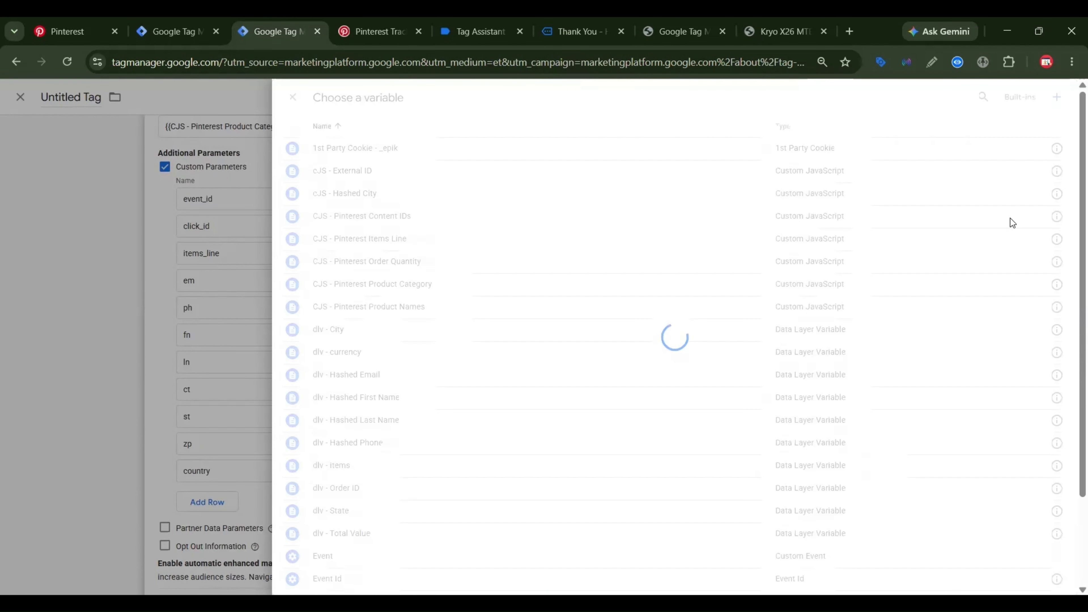
{"action": "scroll", "coordinate": [600, 379], "scroll_direction": "down", "scroll_amount": 2}
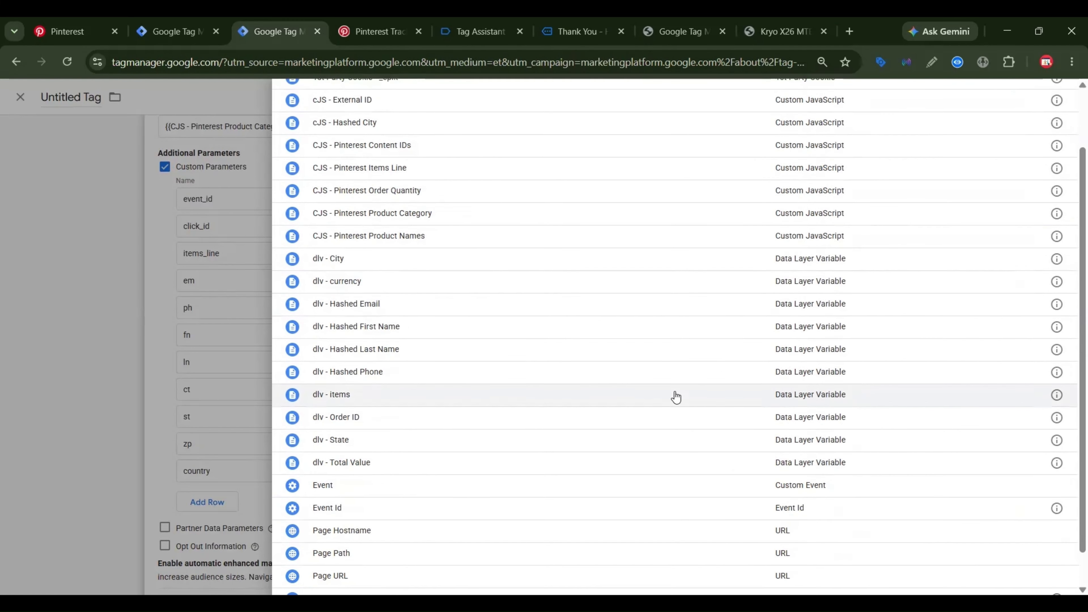
{"action": "scroll", "coordinate": [676, 397], "scroll_direction": "up", "scroll_amount": 2}
{"action": "scroll", "coordinate": [676, 396], "scroll_direction": "down", "scroll_amount": 3}
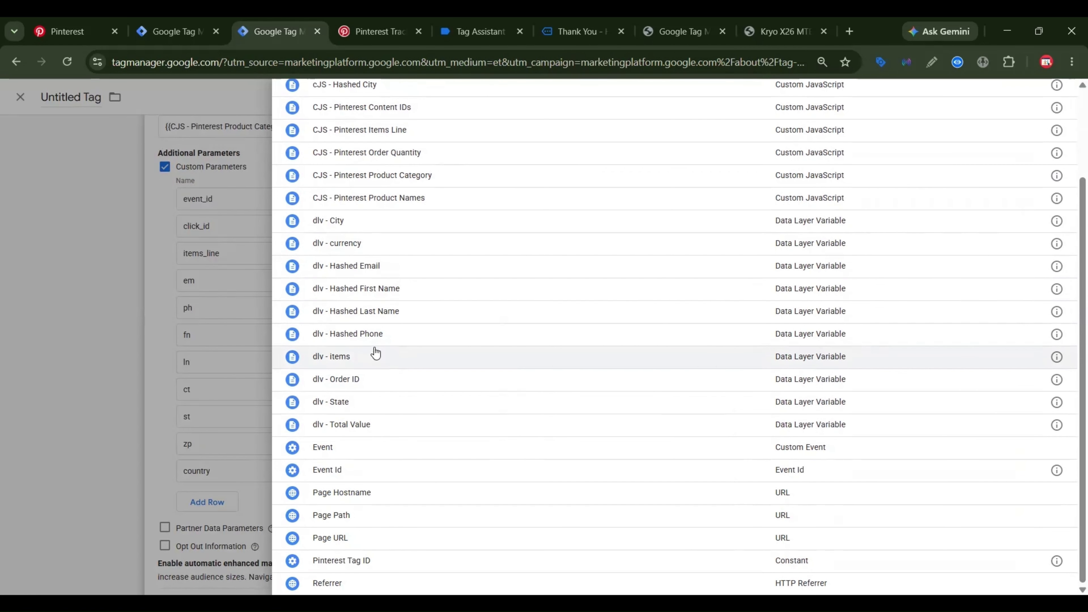
{"action": "scroll", "coordinate": [384, 344], "scroll_direction": "up", "scroll_amount": 3}
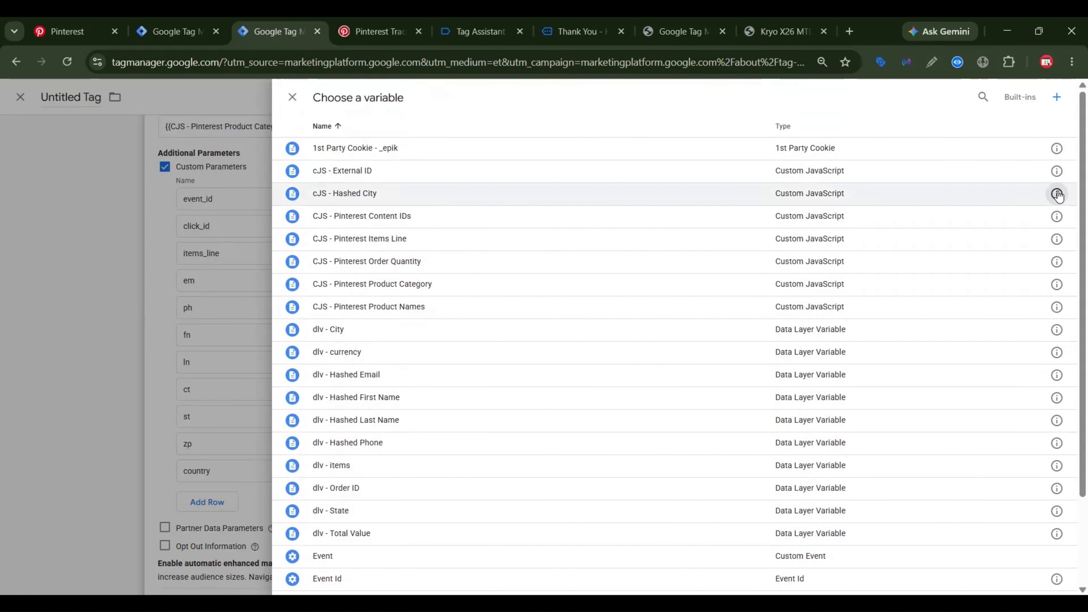
{"action": "left_click", "coordinate": [1054, 193]}
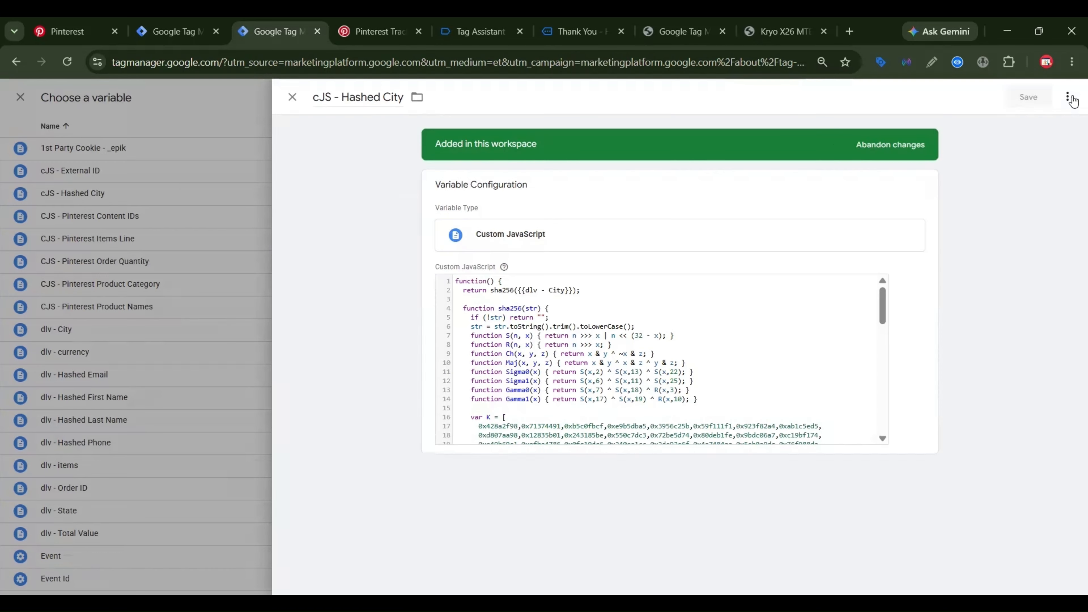
{"action": "left_click", "coordinate": [1068, 98]}
{"action": "left_click", "coordinate": [1028, 122]}
Rename the copied Custom JavaScript variable to cJS - Hashed State.
{"action": "left_click", "coordinate": [358, 98]}
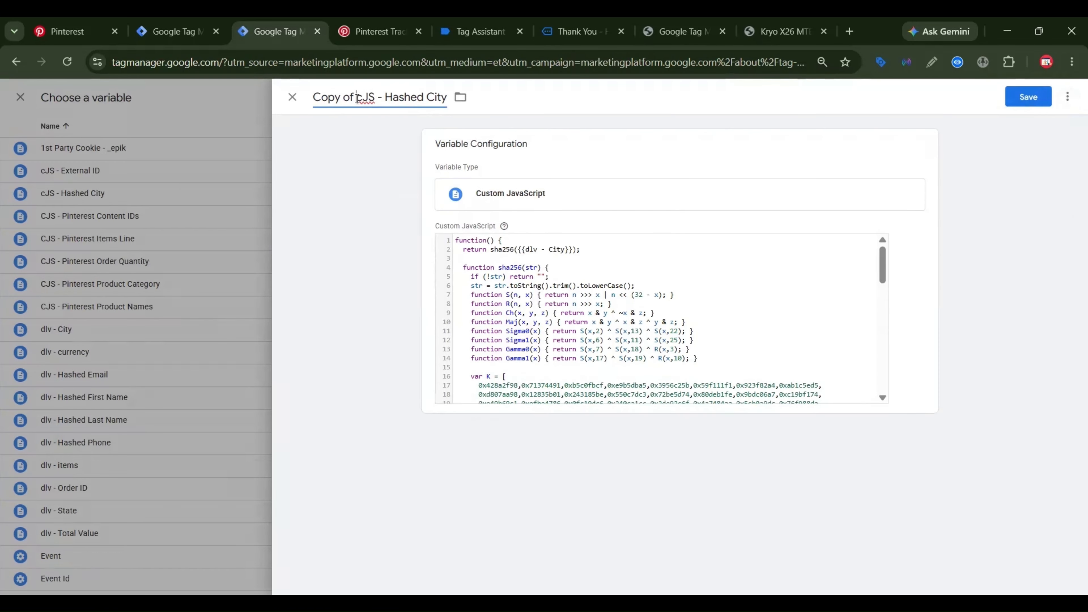
{"action": "key", "text": "BackSpace"}
{"action": "key", "text": "BackSpace"}
{"action": "key", "text": "BackSpace"}
{"action": "key", "text": "BackSpace"}
{"action": "key", "text": "BackSpace"}
{"action": "key", "text": "BackSpace"}
{"action": "key", "text": "BackSpace"}
{"action": "key", "text": "BackSpace"}
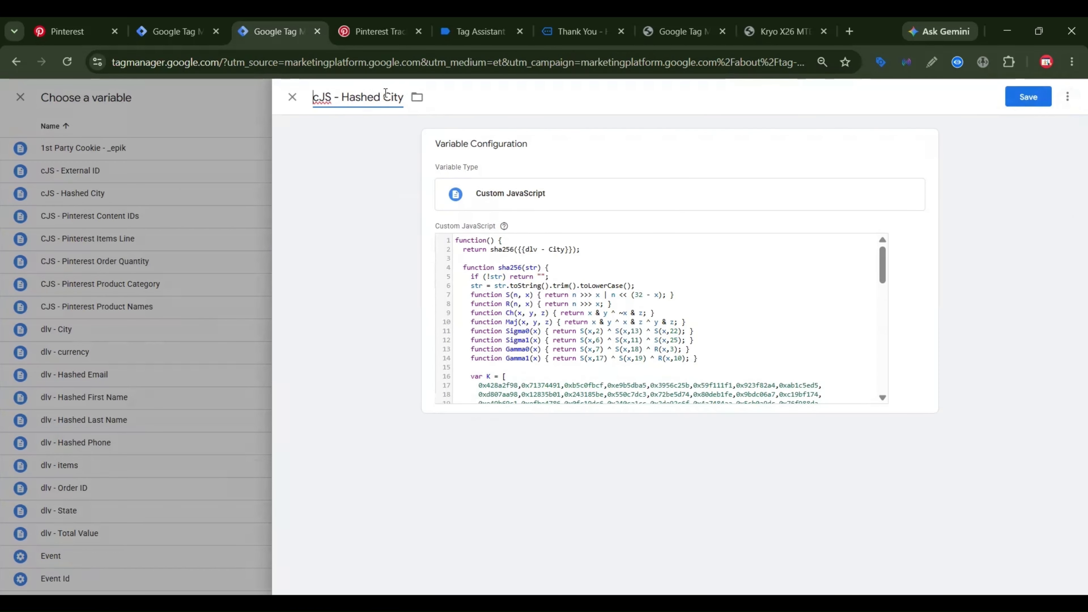
{"action": "double_click", "coordinate": [388, 97]}
{"action": "type", "text": "State"}
Replace {{dlv - City}} in the sha256 return line with the {{dlv - State}} variable.
{"action": "left_click", "coordinate": [566, 260]}
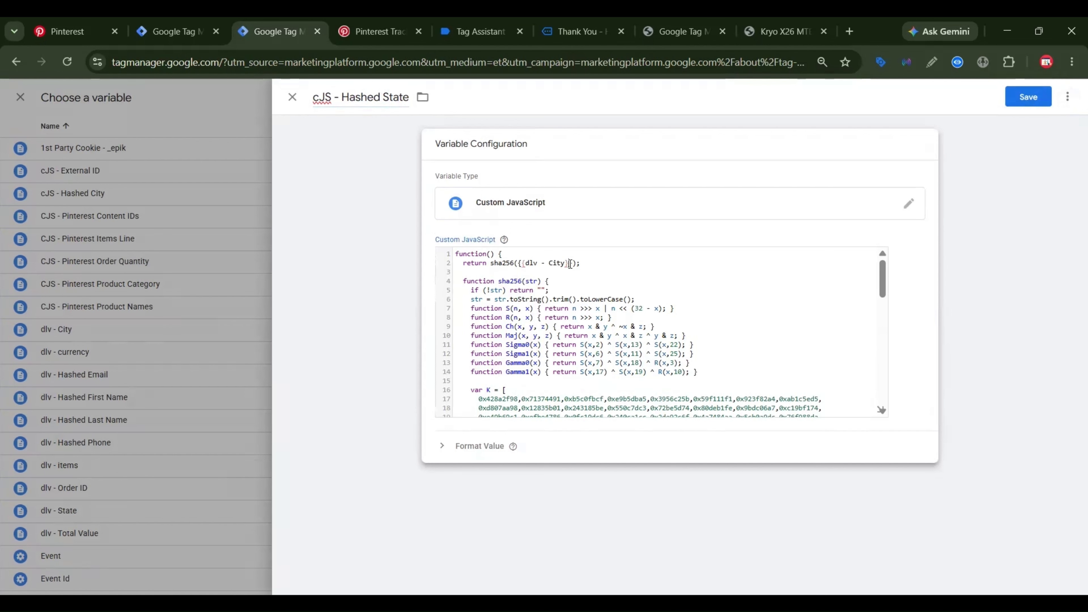
{"action": "left_click_drag", "start_coordinate": [572, 262], "coordinate": [518, 263]}
{"action": "type", "text": "{{"}
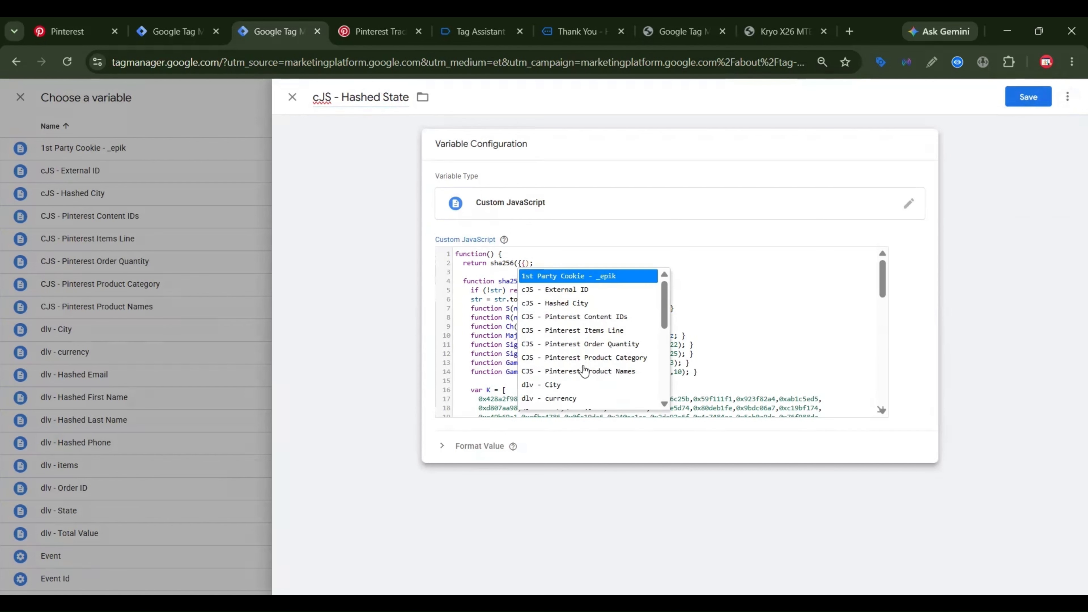
{"action": "scroll", "coordinate": [596, 357], "scroll_direction": "down", "scroll_amount": 3}
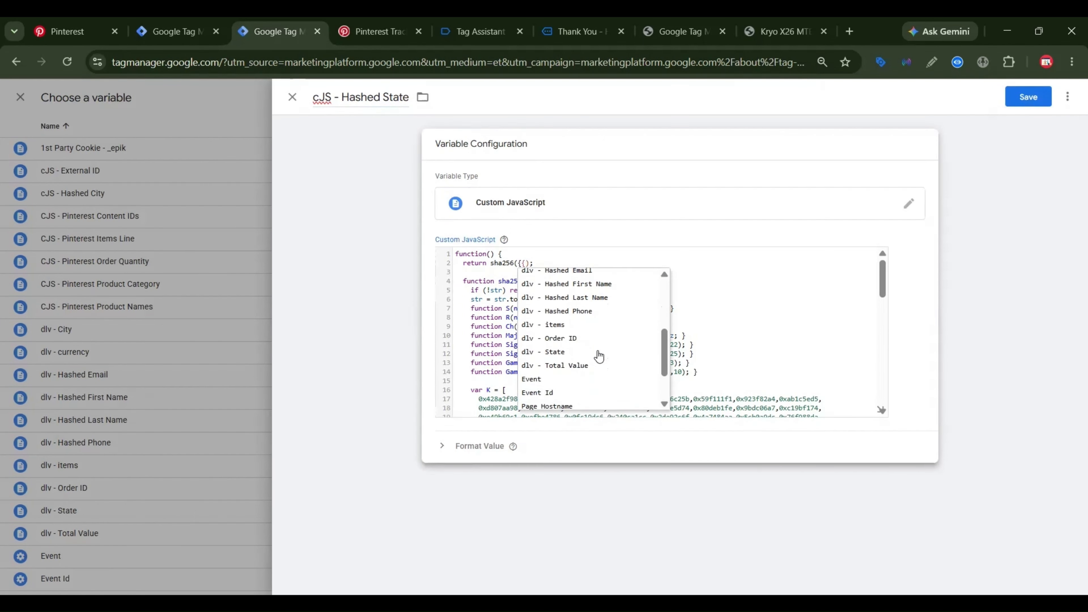
{"action": "scroll", "coordinate": [598, 356], "scroll_direction": "up", "scroll_amount": 2}
{"action": "left_click", "coordinate": [557, 360]}
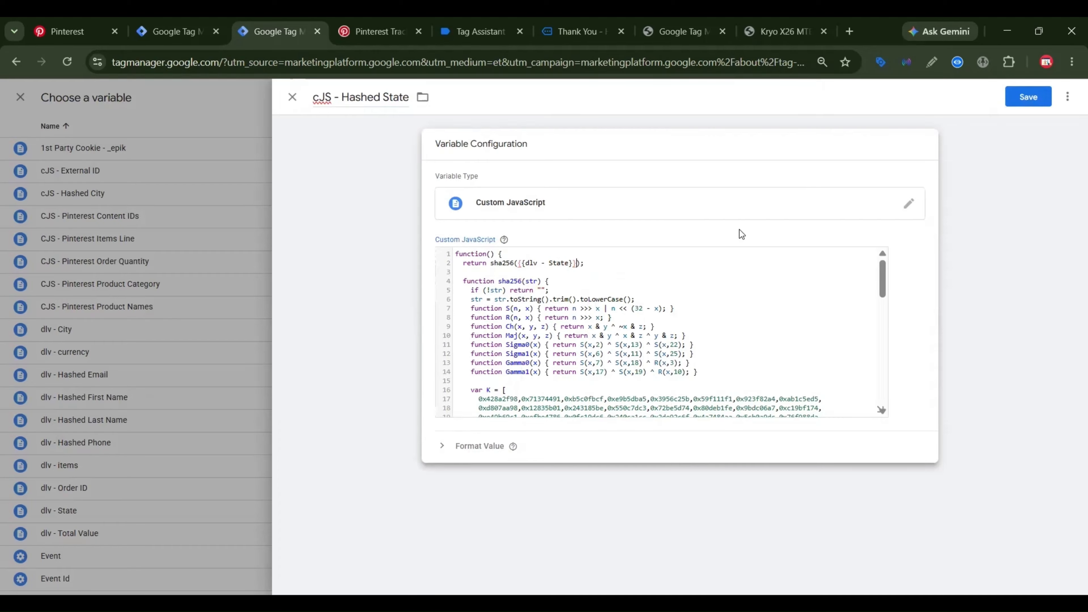
Save the cJS - Hashed State variable and choose it as the st parameter's value.
{"action": "left_click", "coordinate": [1012, 97]}
{"action": "left_click", "coordinate": [981, 99]}
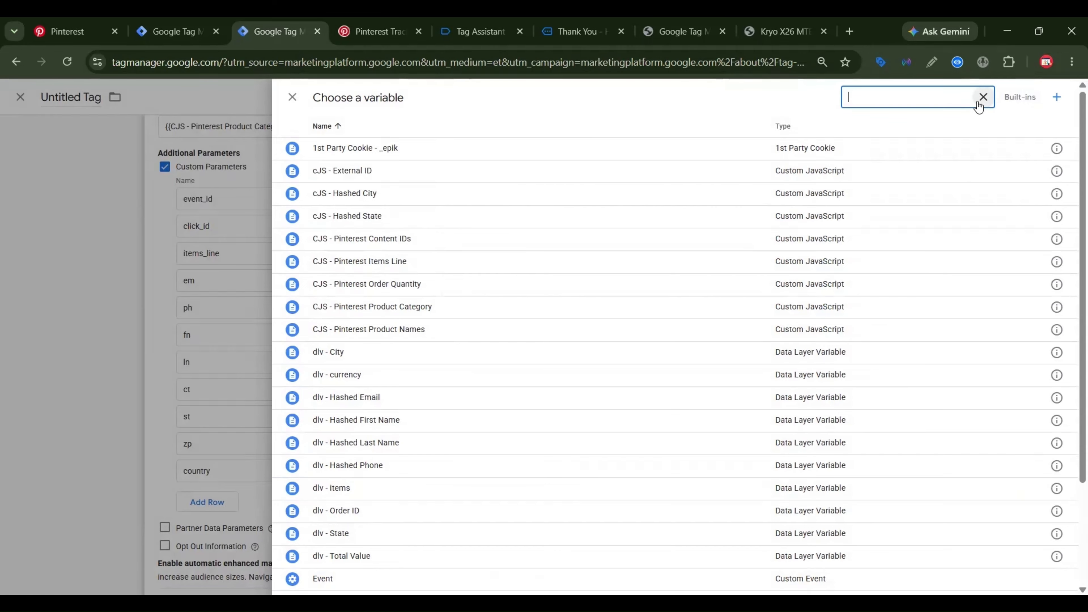
{"action": "left_click", "coordinate": [427, 216]}
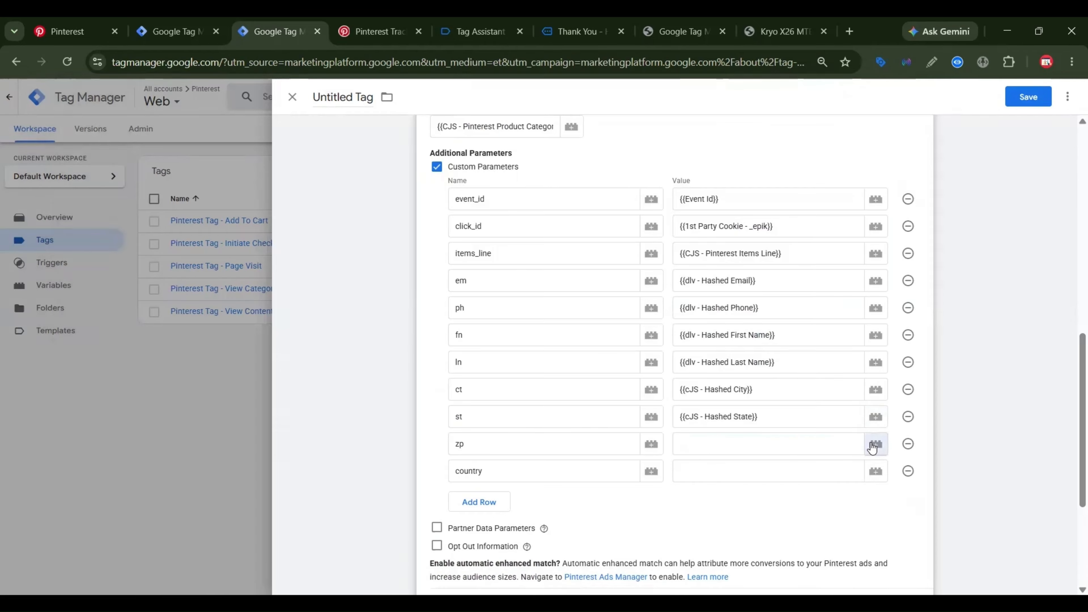
Create a Data Layer Variable for the zp parameter in Tag Manager, using orderData.customer.billing.postcode copied from the Notion guide.
{"action": "left_click", "coordinate": [876, 444]}
{"action": "left_click", "coordinate": [1053, 103]}
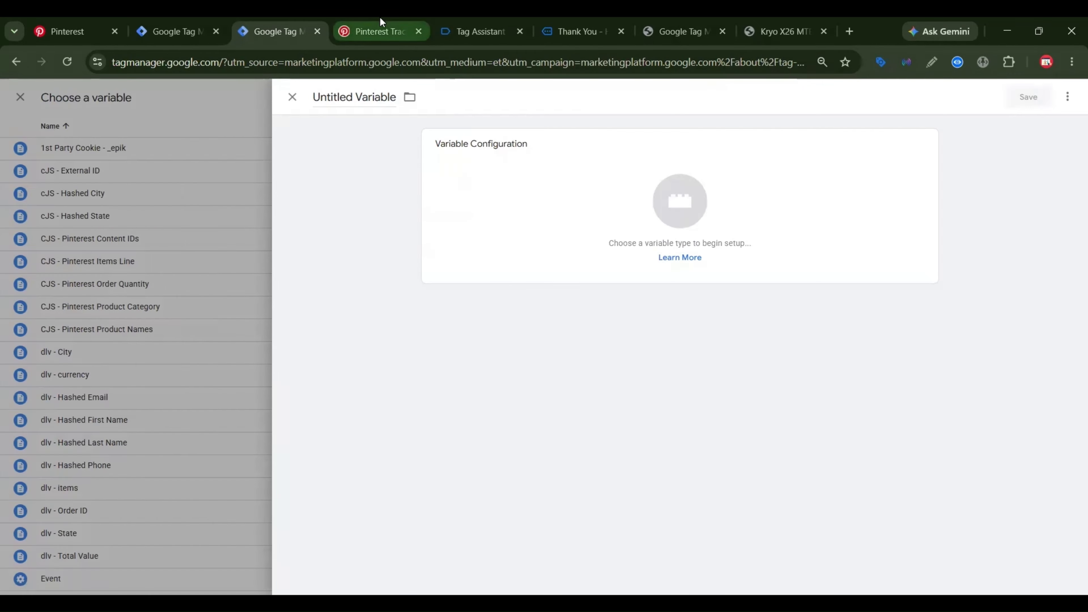
{"action": "left_click", "coordinate": [577, 251]}
{"action": "scroll", "coordinate": [870, 392], "scroll_direction": "down", "scroll_amount": 3}
{"action": "left_click", "coordinate": [358, 21]}
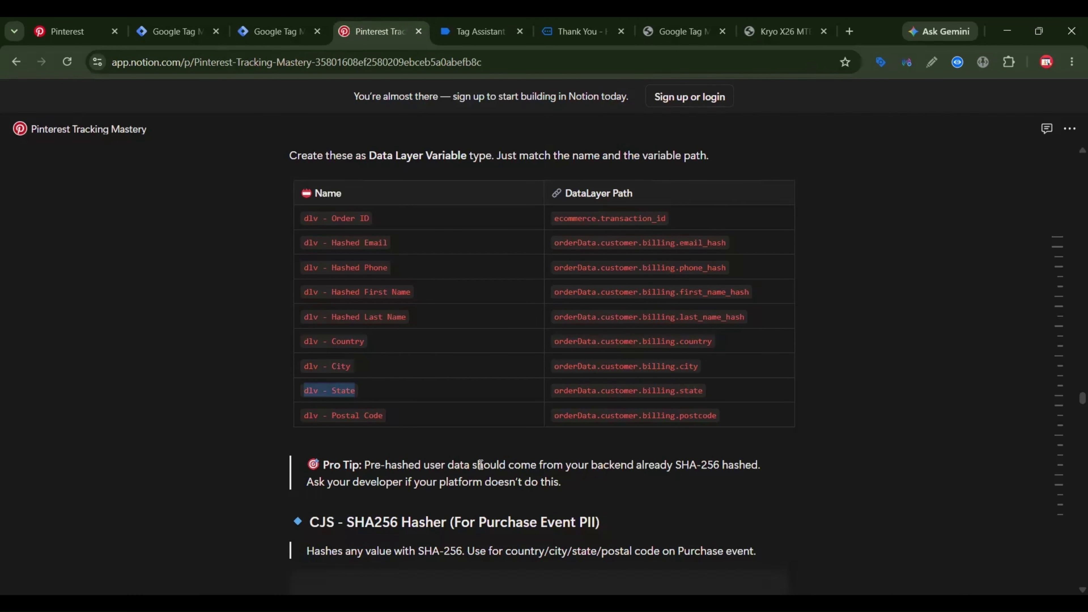
{"action": "triple_click", "coordinate": [605, 417]}
{"action": "key", "text": "ctrl+c"}
{"action": "left_click", "coordinate": [289, 36]}
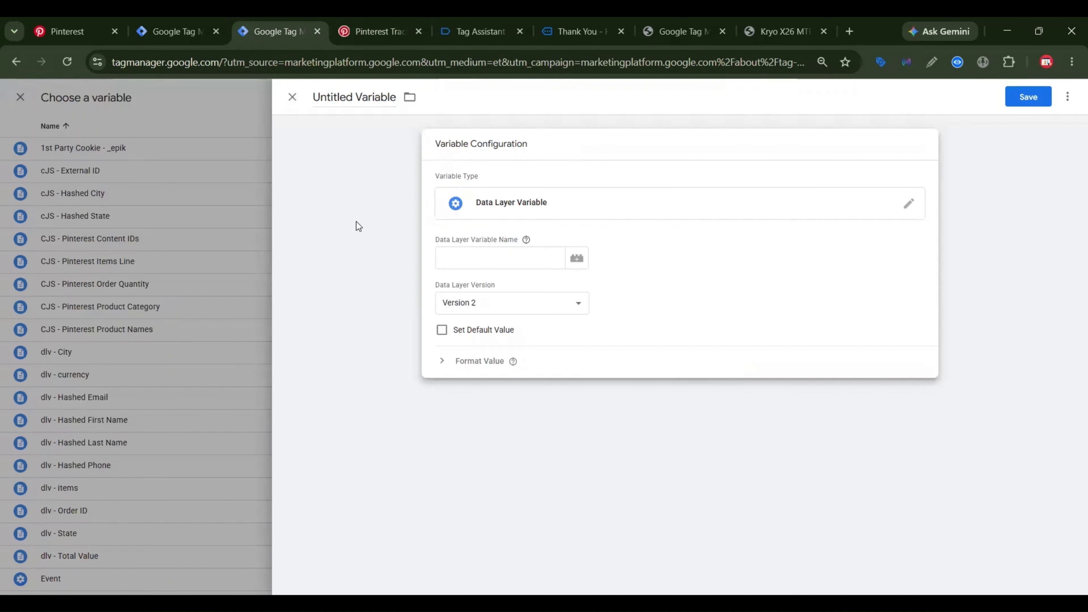
{"action": "left_click", "coordinate": [465, 259]}
{"action": "key", "text": "ctrl+v"}
Copy the name dlv - Postal Code from the Notion guide, apply it to the new Tag Manager variable and save it.
{"action": "left_click", "coordinate": [377, 31]}
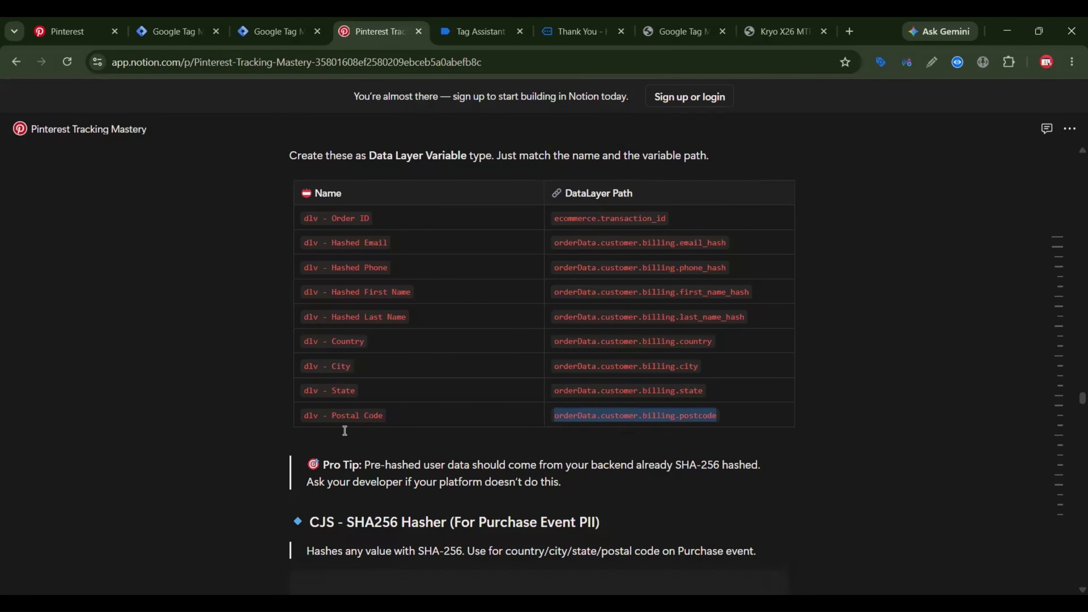
{"action": "triple_click", "coordinate": [355, 414]}
{"action": "key", "text": "ctrl+c"}
{"action": "left_click", "coordinate": [279, 31]}
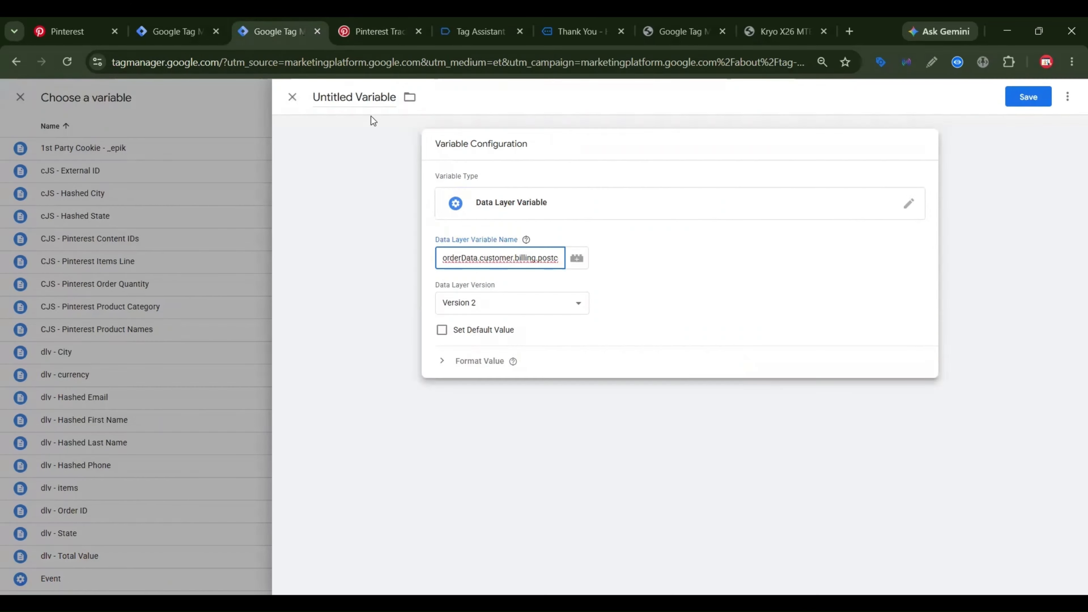
{"action": "left_click", "coordinate": [356, 97]}
{"action": "key", "text": "ctrl+v"}
{"action": "left_click", "coordinate": [1038, 96]}
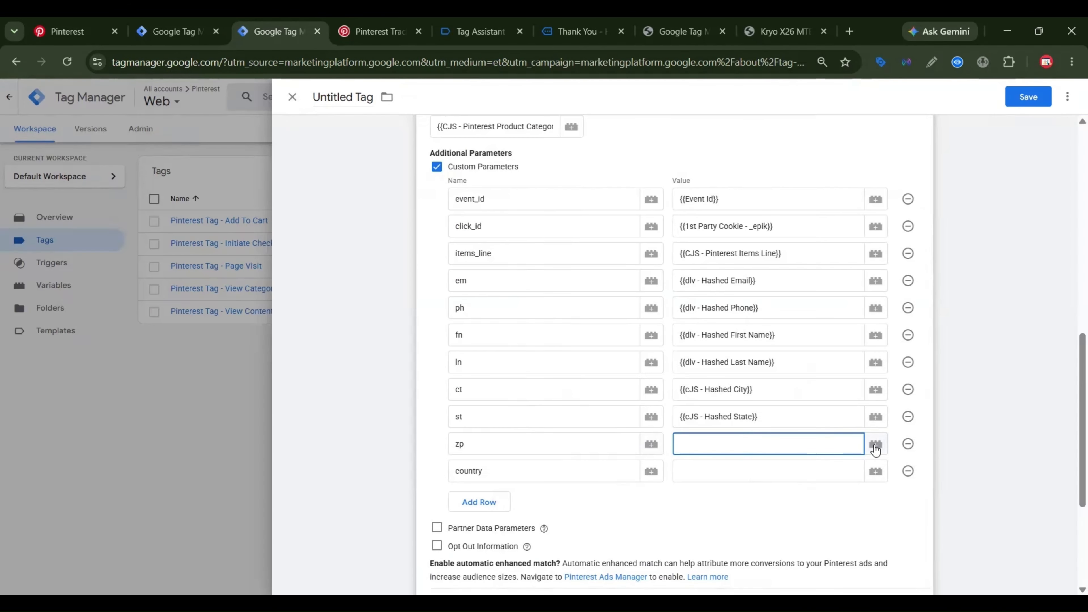
Duplicate the cJS - Hashed City variable for the zp parameter and name the copy cJS - Hashed Zip.
{"action": "left_click", "coordinate": [875, 446]}
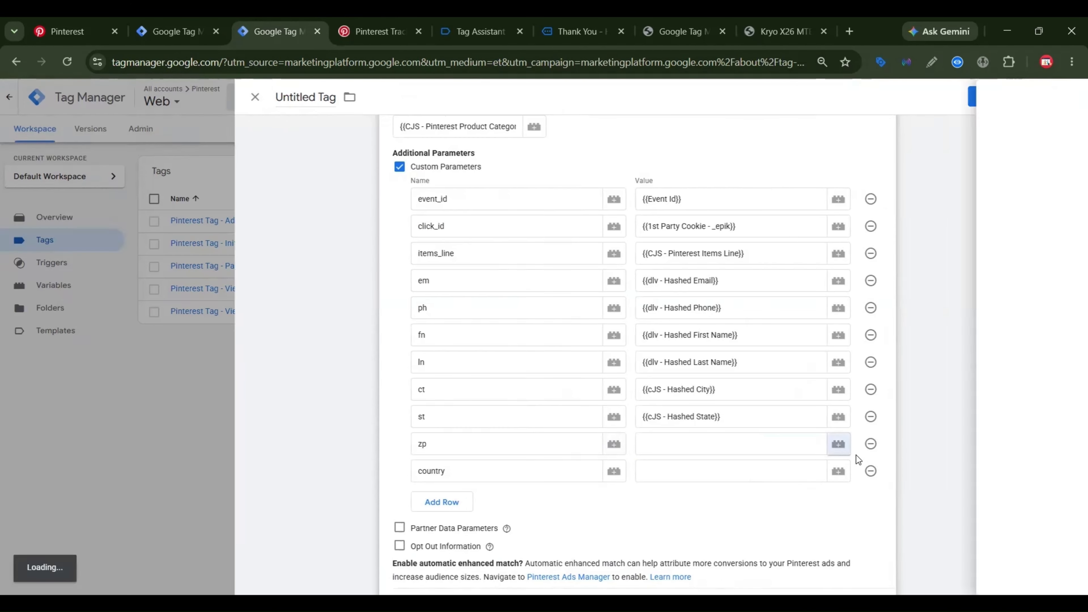
{"action": "left_click", "coordinate": [1063, 100]}
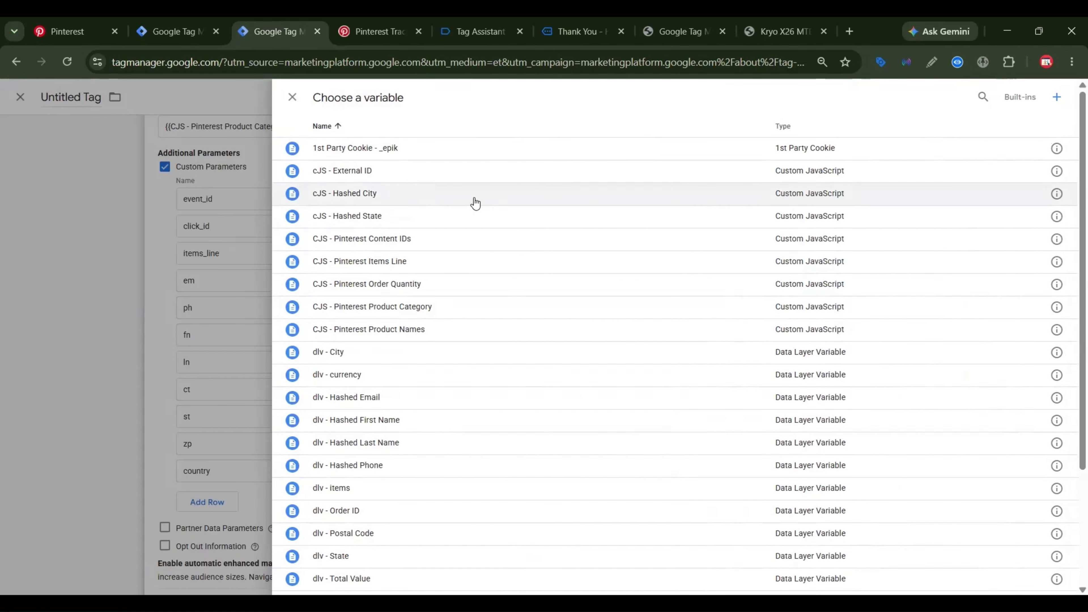
{"action": "left_click", "coordinate": [916, 189]}
{"action": "left_click", "coordinate": [1069, 96]}
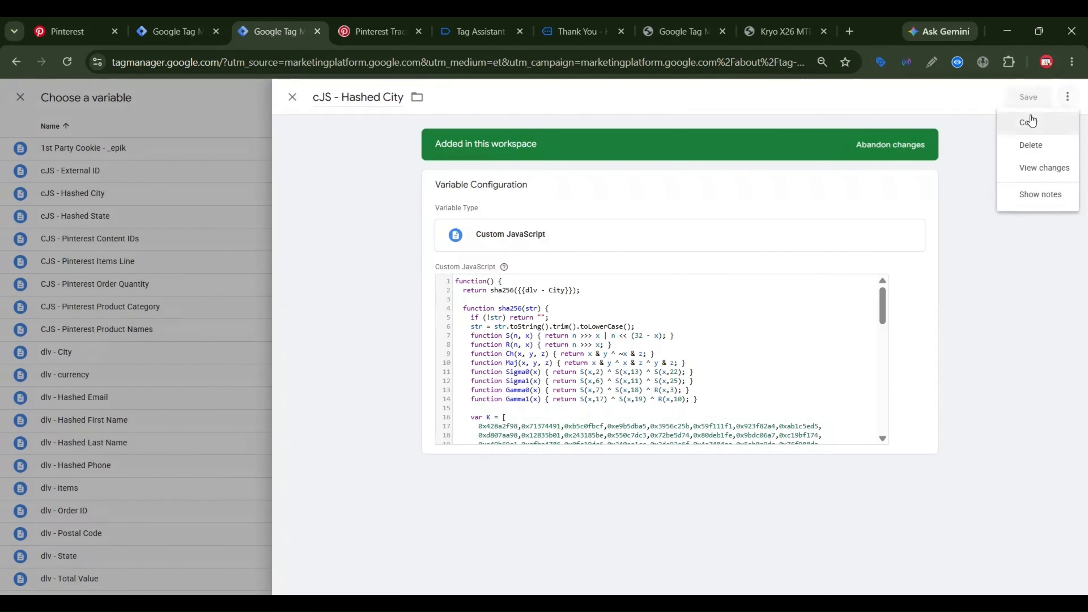
{"action": "left_click", "coordinate": [1030, 118]}
{"action": "left_click_drag", "start_coordinate": [358, 92], "coordinate": [291, 103]}
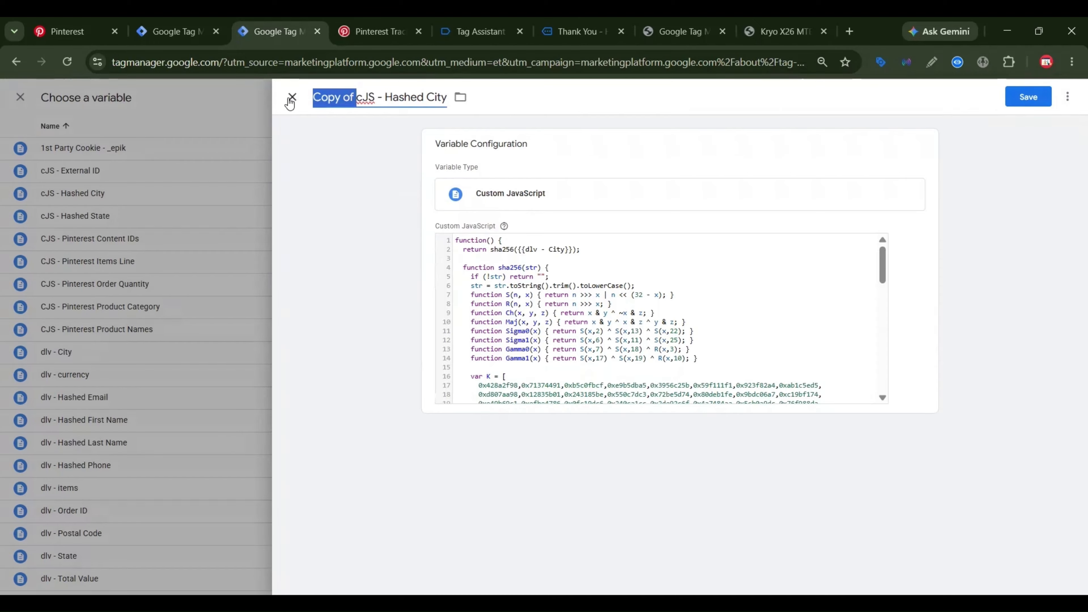
{"action": "key", "text": "BackSpace"}
{"action": "double_click", "coordinate": [394, 97]}
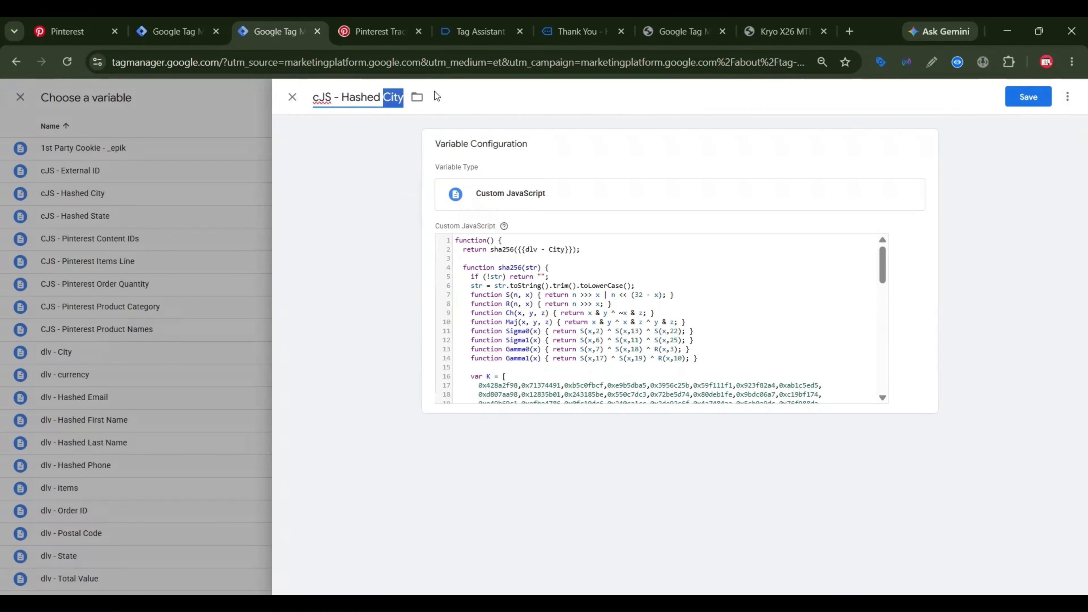
{"action": "type", "text": "Zip"}
Replace {{dlv - City}} in the return line with {{dlv - Postal Code}}, then save the variable and choose it as the zp parameter's value.
{"action": "left_click", "coordinate": [572, 262]}
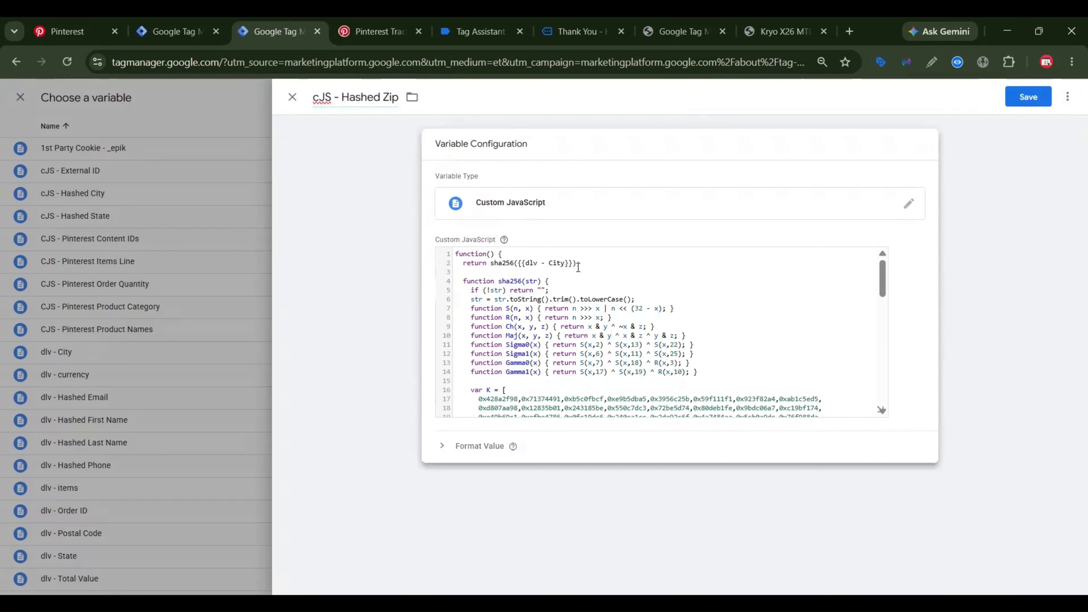
{"action": "key", "text": "BackSpace"}
{"action": "key", "text": "BackSpace"}
{"action": "key", "text": "BackSpace"}
{"action": "key", "text": "BackSpace"}
{"action": "key", "text": "BackSpace"}
{"action": "key", "text": "BackSpace"}
{"action": "key", "text": "BackSpace"}
{"action": "key", "text": "BackSpace"}
{"action": "key", "text": "BackSpace"}
{"action": "key", "text": "BackSpace"}
{"action": "key", "text": "BackSpace"}
{"action": "key", "text": "BackSpace"}
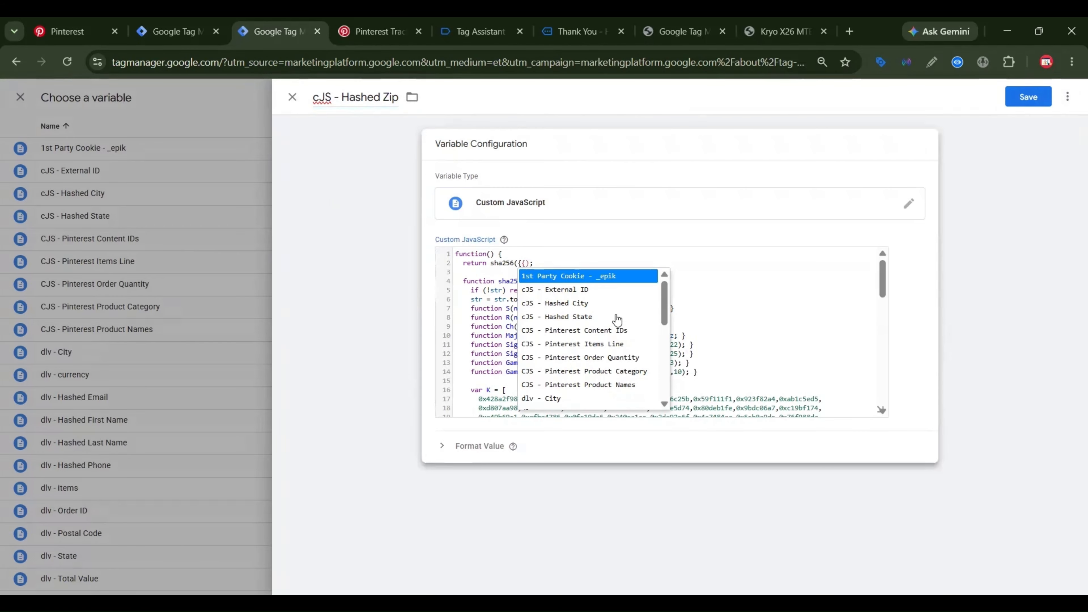
{"action": "scroll", "coordinate": [620, 318], "scroll_direction": "down", "scroll_amount": 2}
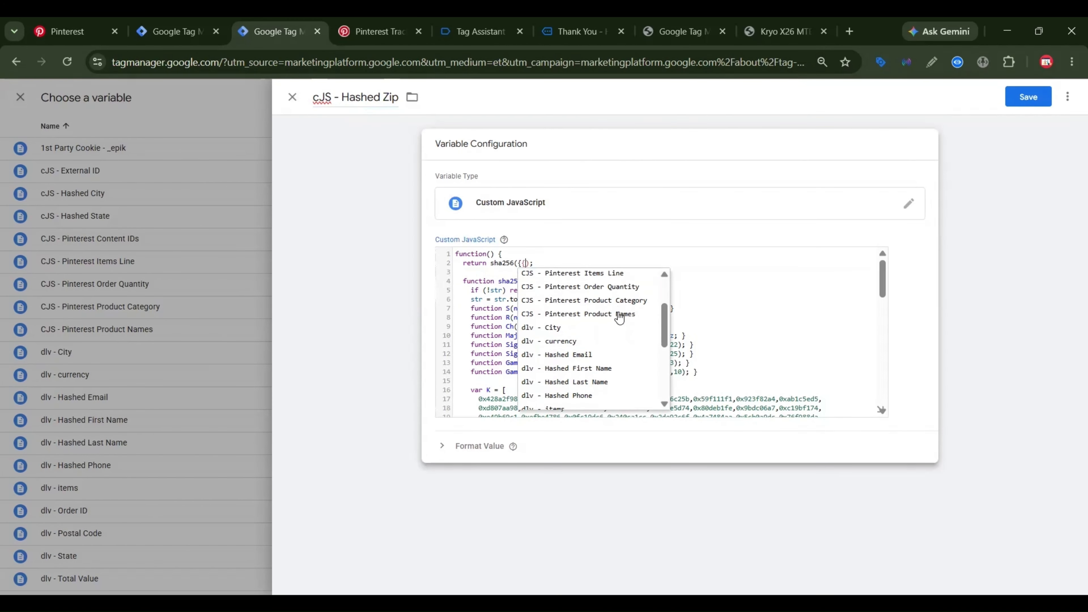
{"action": "scroll", "coordinate": [619, 319], "scroll_direction": "down", "scroll_amount": 2}
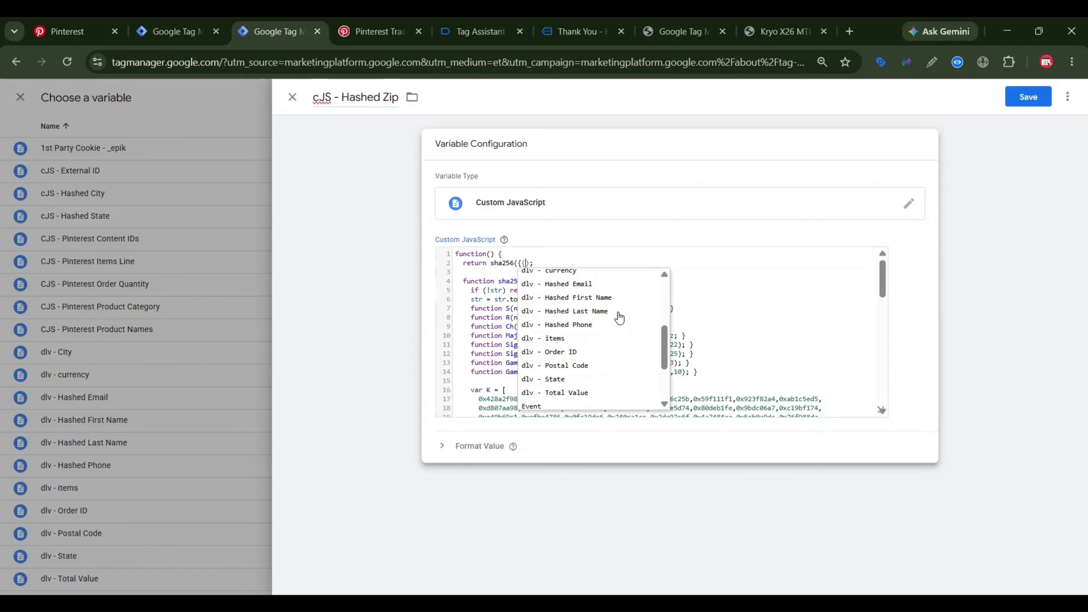
{"action": "left_click", "coordinate": [581, 365]}
{"action": "left_click", "coordinate": [1012, 98]}
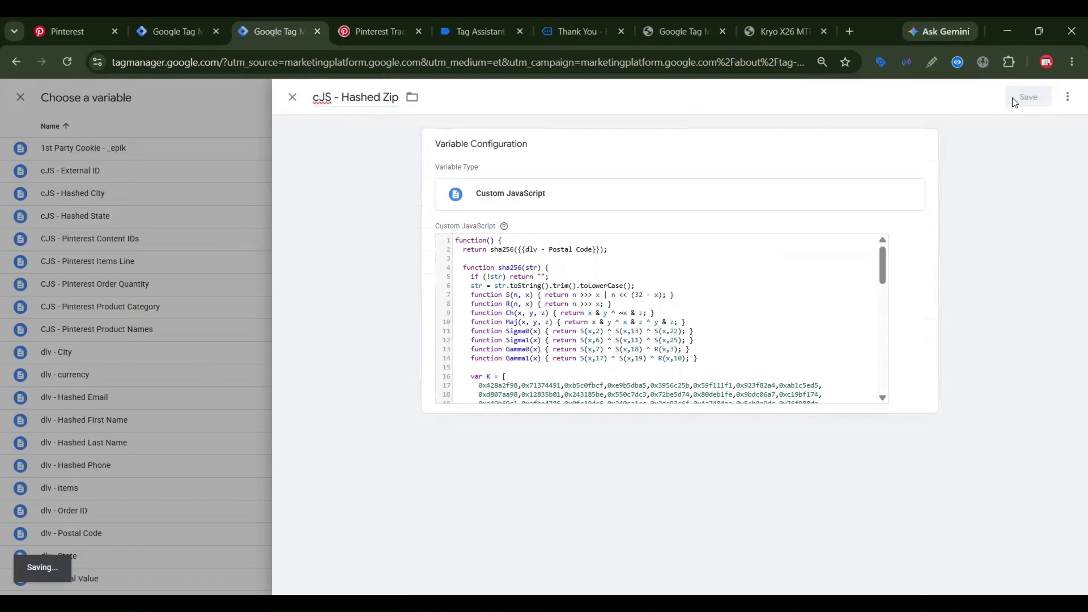
{"action": "left_click", "coordinate": [353, 243]}
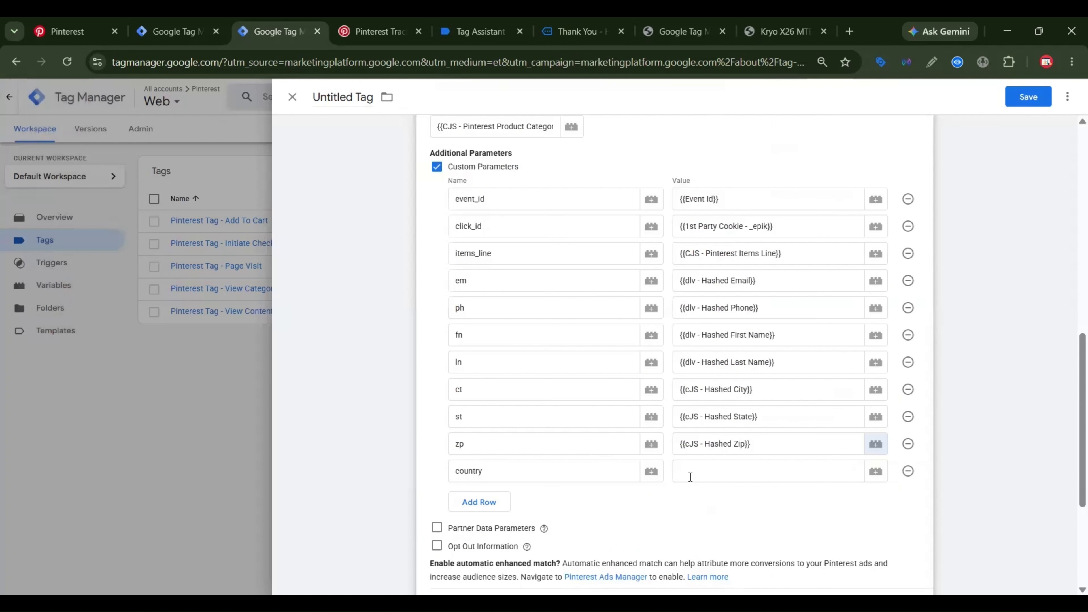
Create a Data Layer Variable for the country parameter in Tag Manager, using orderData.customer.billing.country copied from the Notion guide.
{"action": "left_click", "coordinate": [690, 476]}
{"action": "left_click", "coordinate": [876, 471]}
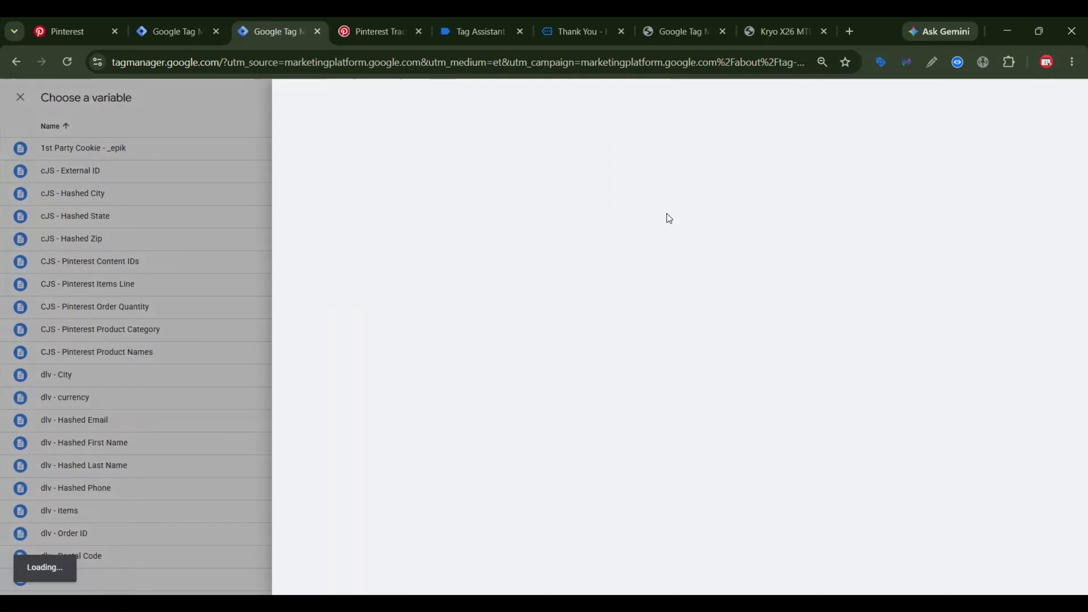
{"action": "left_click", "coordinate": [667, 214]}
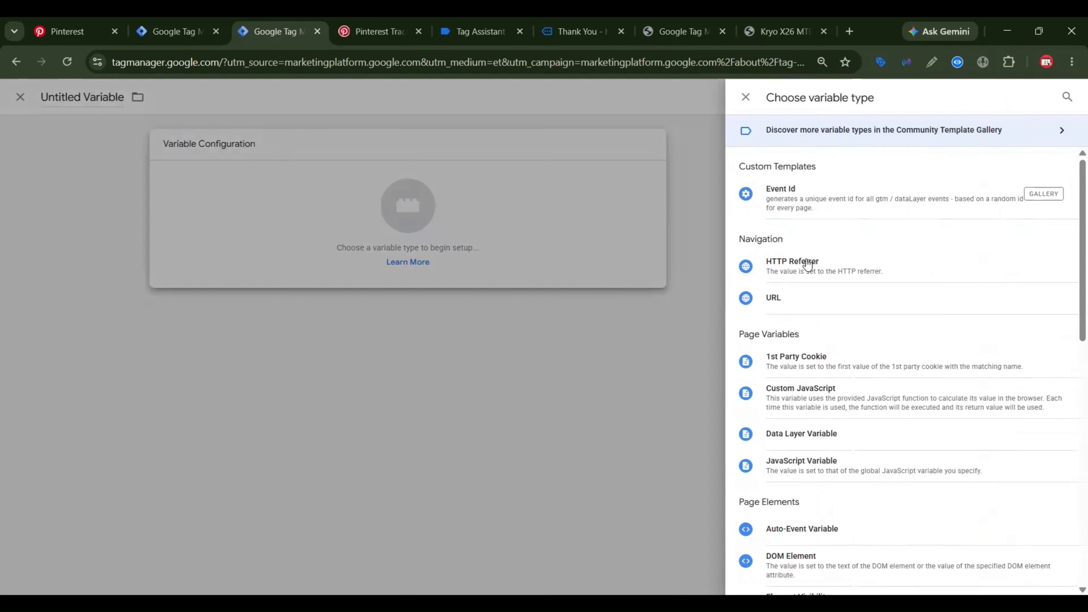
{"action": "scroll", "coordinate": [891, 315], "scroll_direction": "down", "scroll_amount": 2}
{"action": "left_click", "coordinate": [830, 299]}
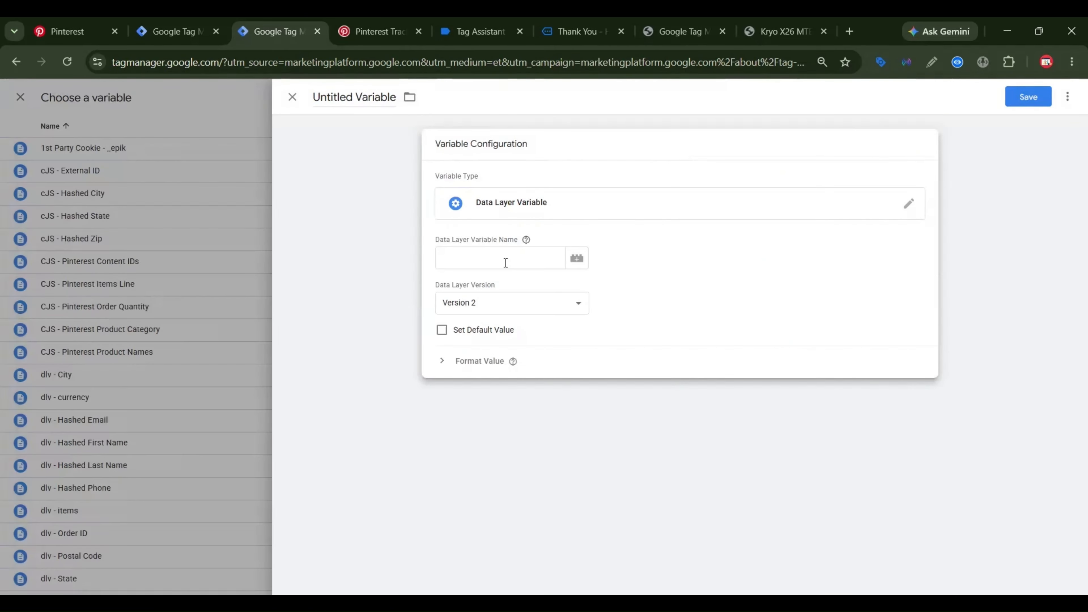
{"action": "left_click", "coordinate": [343, 26]}
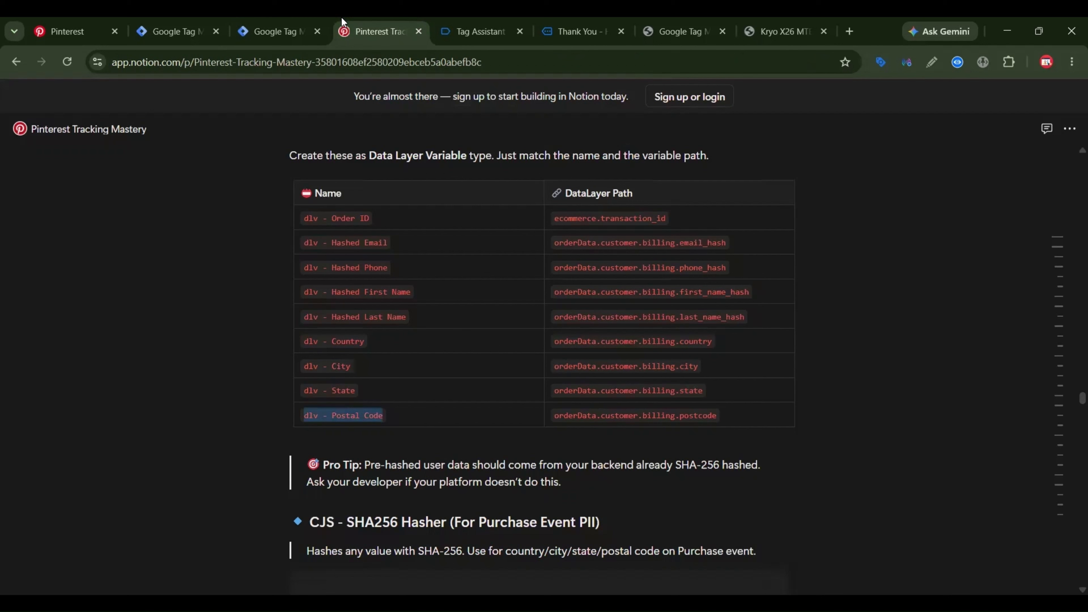
{"action": "triple_click", "coordinate": [605, 340]}
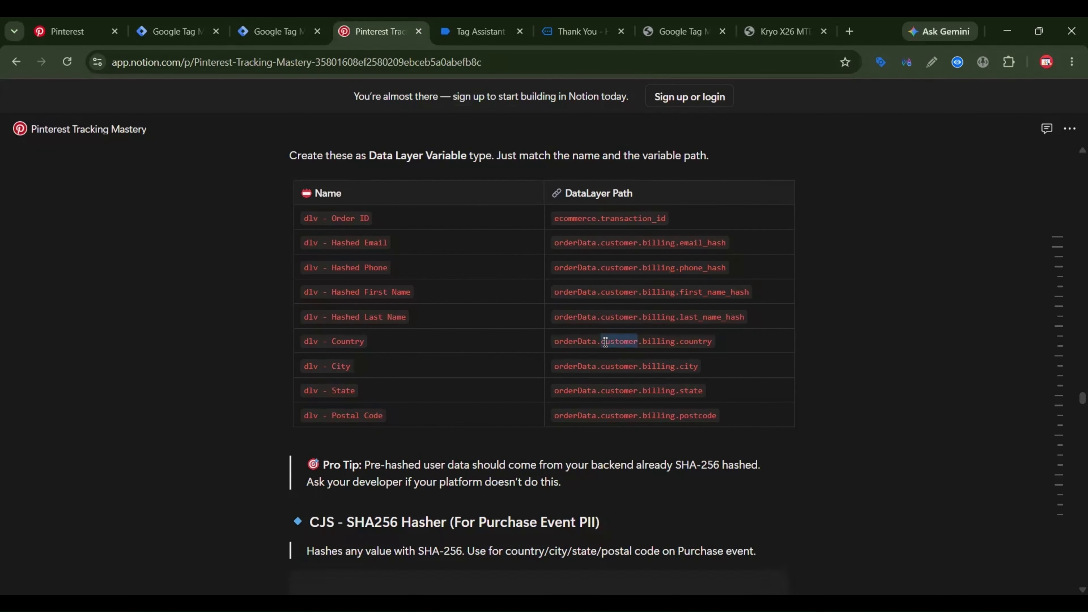
{"action": "left_click", "coordinate": [325, 25]}
{"action": "key", "text": "ctrl+v"}
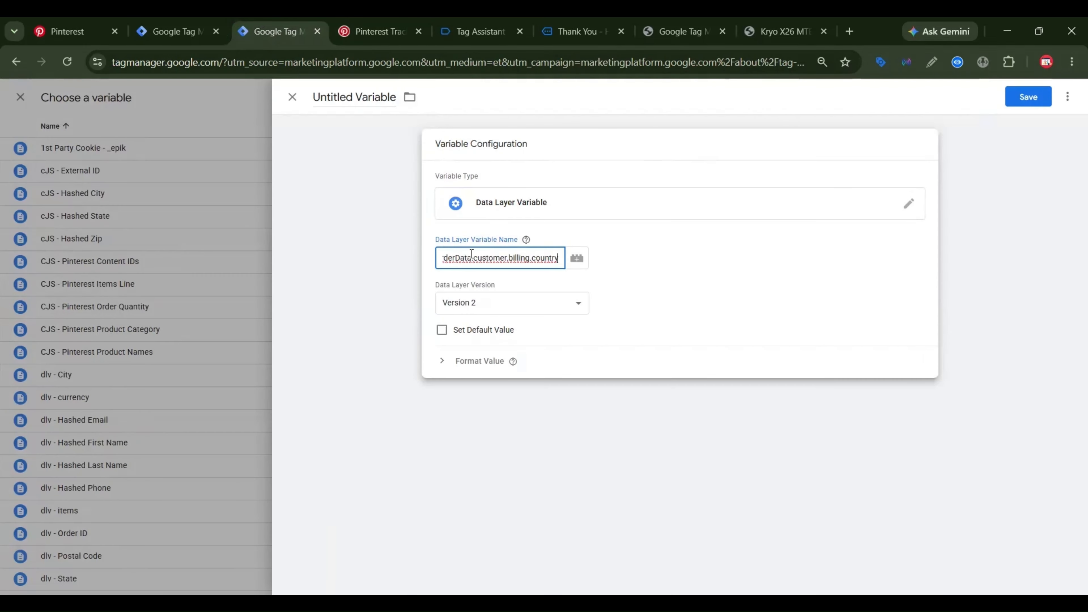
Copy the name dlv - Country from the Notion guide, apply it to the new Tag Manager variable and save it.
{"action": "left_click", "coordinate": [361, 30]}
{"action": "triple_click", "coordinate": [349, 342]}
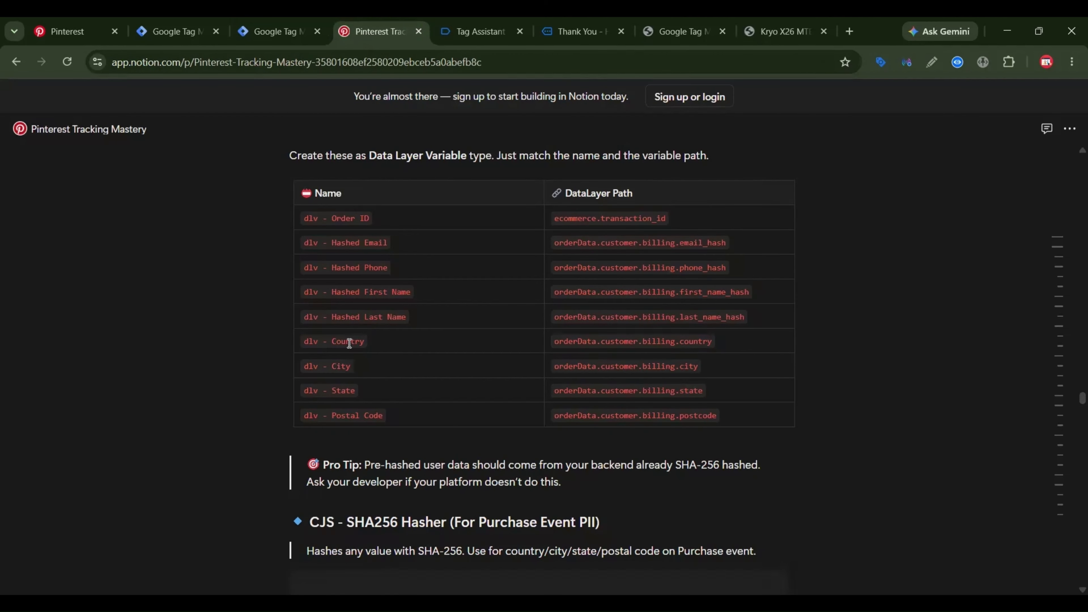
{"action": "key", "text": "ctrl+c"}
{"action": "left_click", "coordinate": [279, 31]}
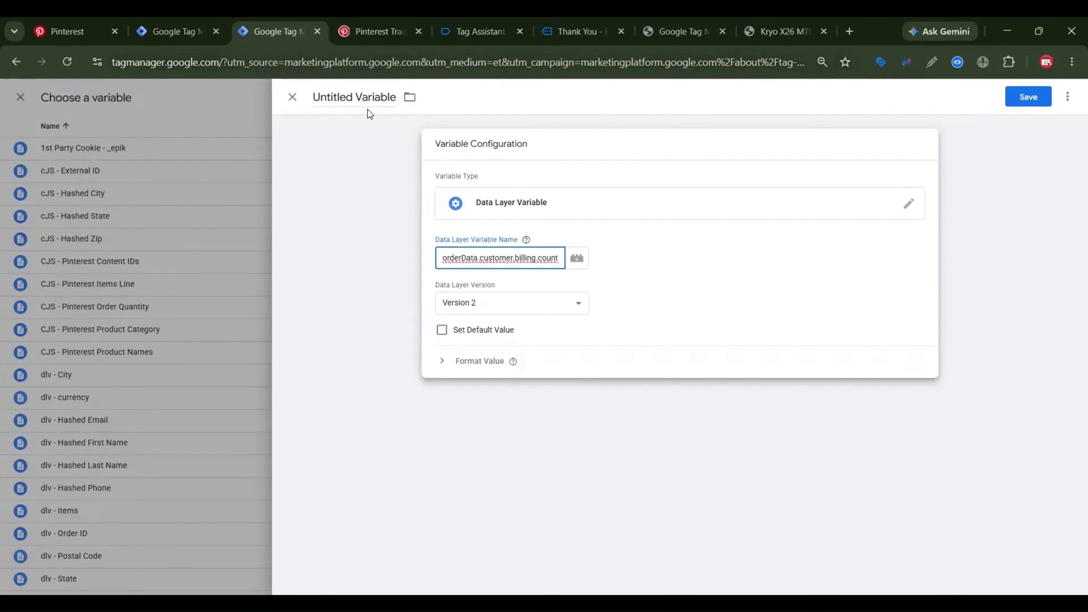
{"action": "left_click", "coordinate": [355, 98]}
{"action": "key", "text": "ctrl+v"}
{"action": "left_click", "coordinate": [1030, 97]}
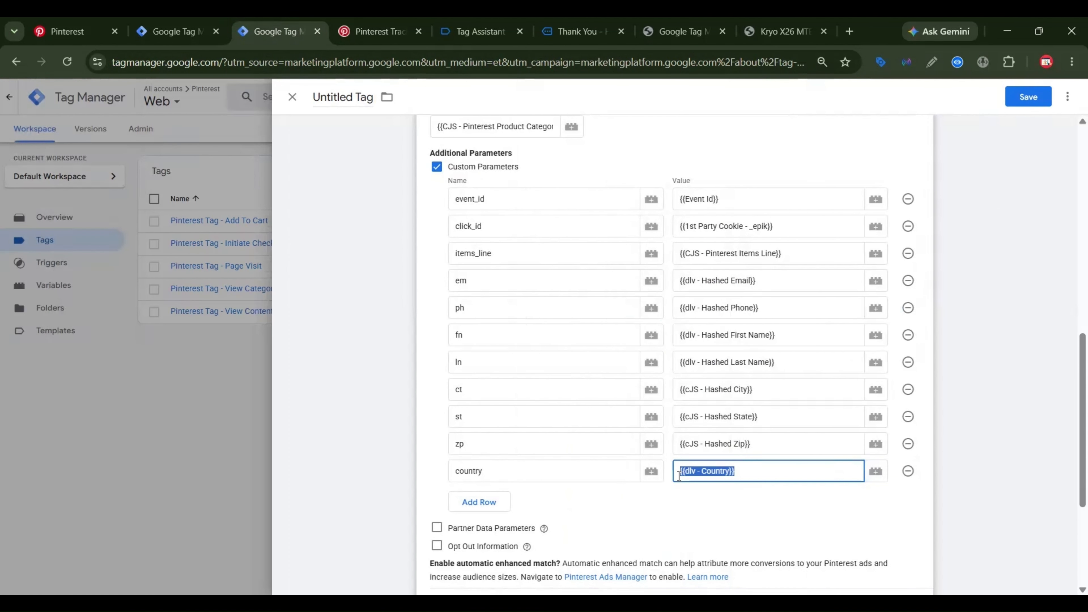
Clear the country parameter's value, then duplicate the cJS - Hashed State variable and name the copy cJS - Hashed Country.
{"action": "key", "text": "BackSpace"}
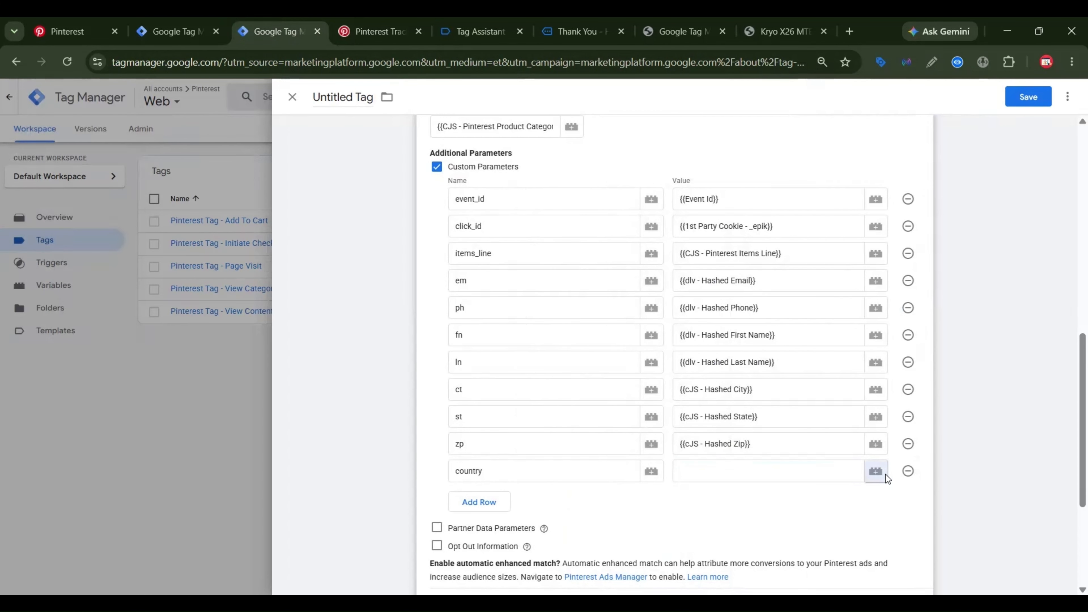
{"action": "left_click", "coordinate": [884, 473]}
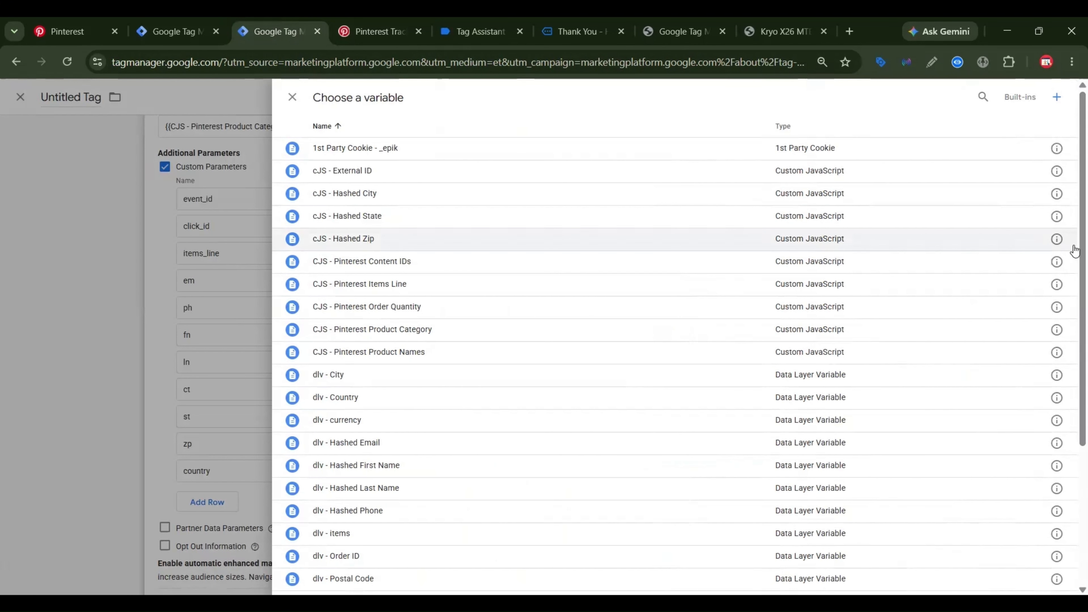
{"action": "left_click", "coordinate": [1057, 217]}
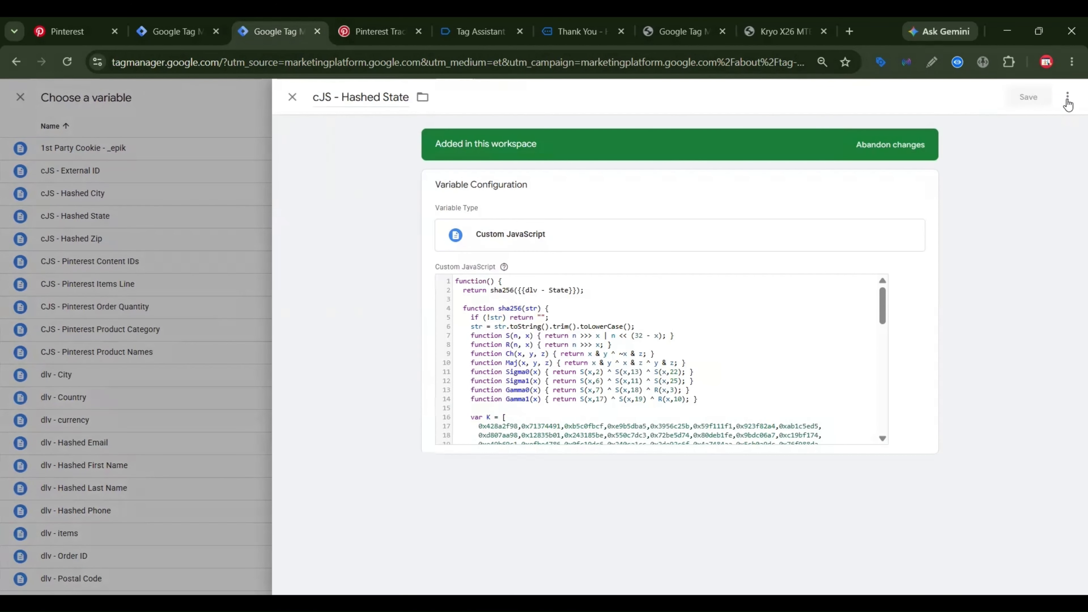
{"action": "left_click", "coordinate": [1066, 97]}
{"action": "left_click", "coordinate": [1027, 123]}
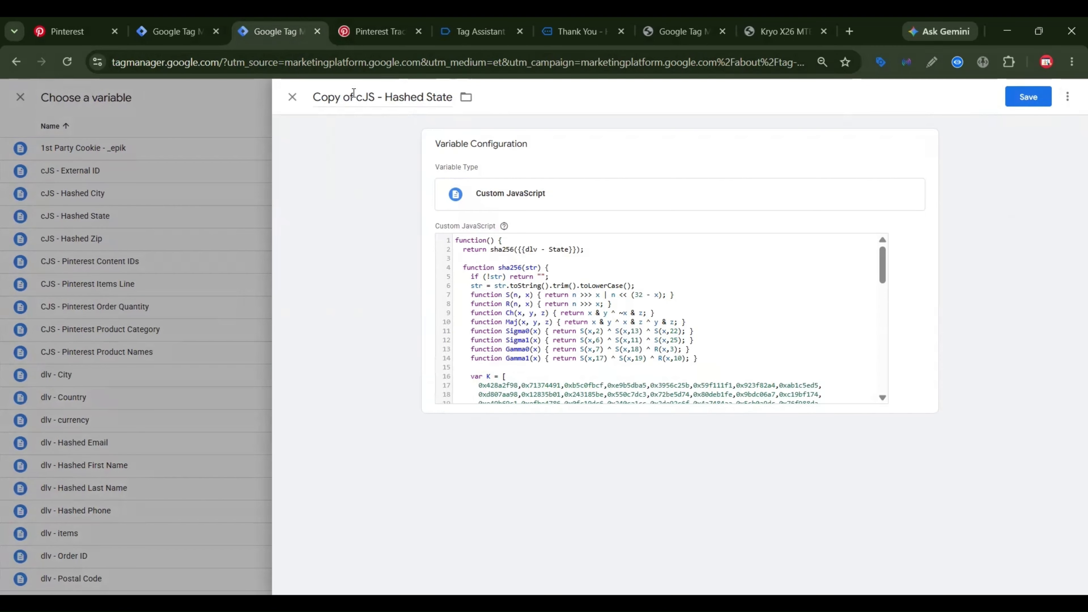
{"action": "left_click_drag", "start_coordinate": [353, 93], "coordinate": [304, 99]}
{"action": "key", "text": "BackSpace"}
{"action": "left_click_drag", "start_coordinate": [382, 97], "coordinate": [437, 116]}
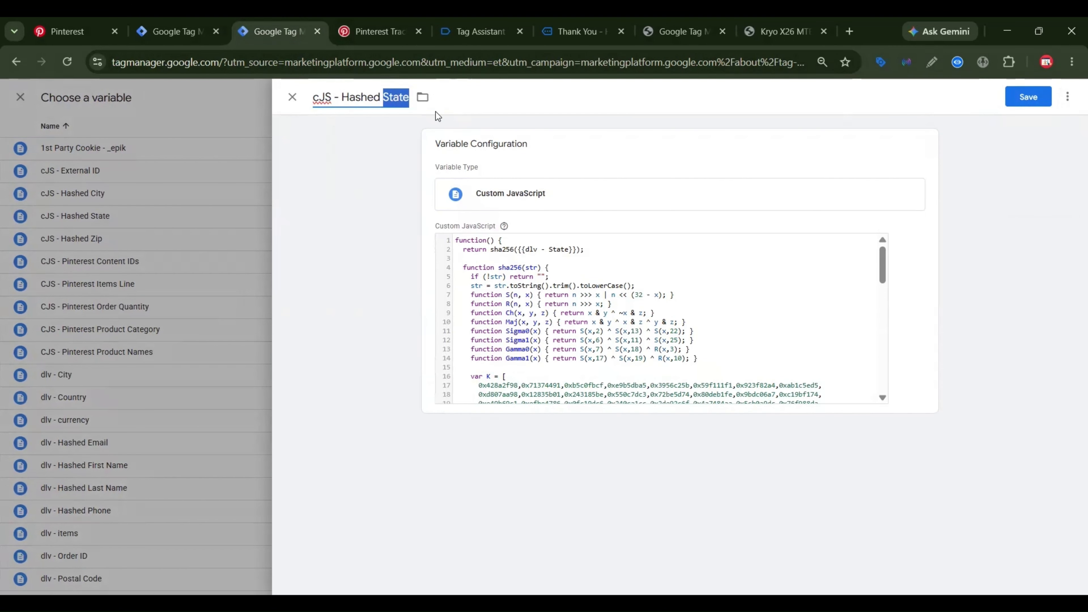
{"action": "type", "text": "Country"}
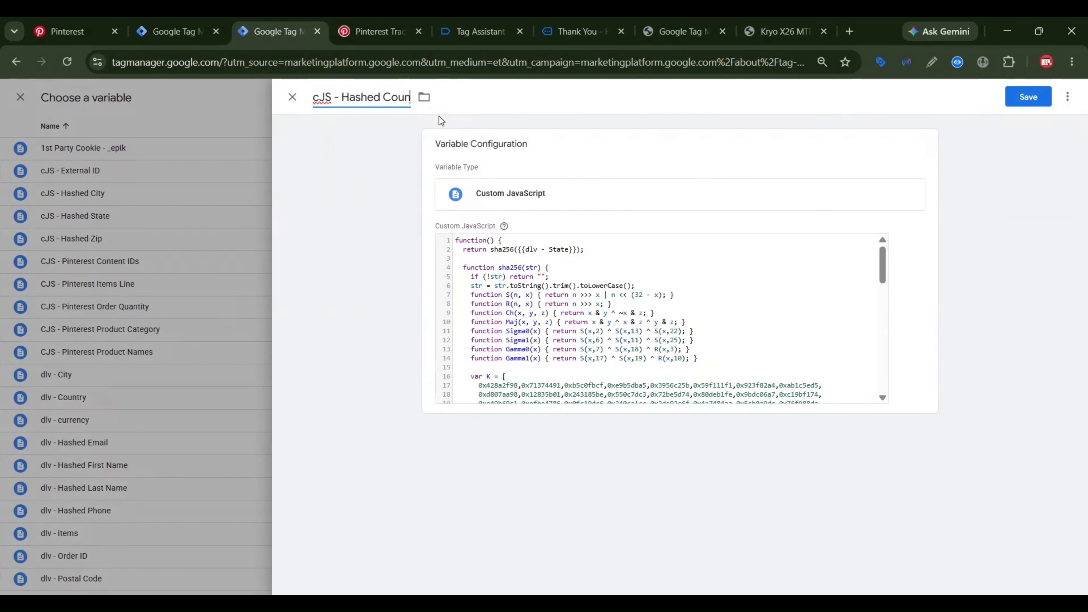
Make the cJS - Hashed Country variable hash {{dlv - Country}}, save it and assign it to the tag's country parameter.
{"action": "left_click", "coordinate": [572, 260]}
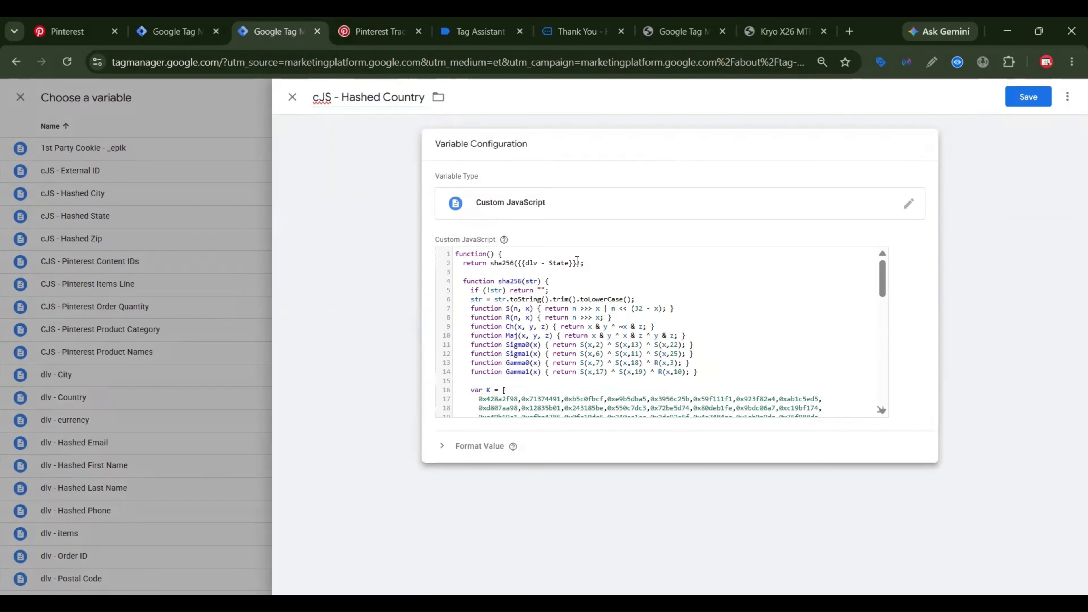
{"action": "left_click_drag", "start_coordinate": [576, 262], "coordinate": [518, 264]}
{"action": "type", "text": "{{"}
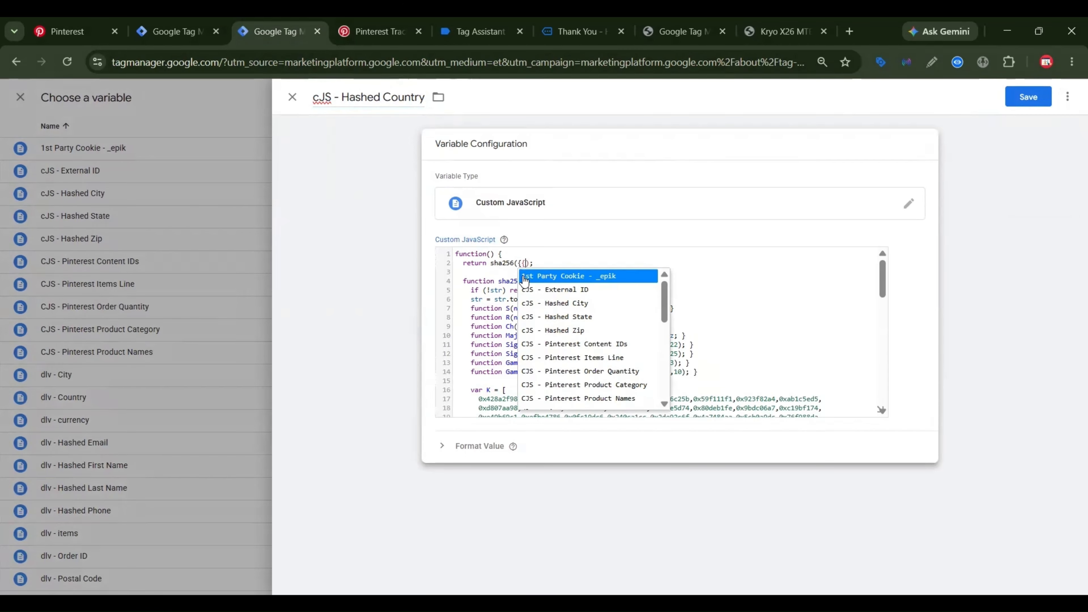
{"action": "scroll", "coordinate": [592, 318], "scroll_direction": "down", "scroll_amount": 3}
{"action": "left_click", "coordinate": [557, 289]}
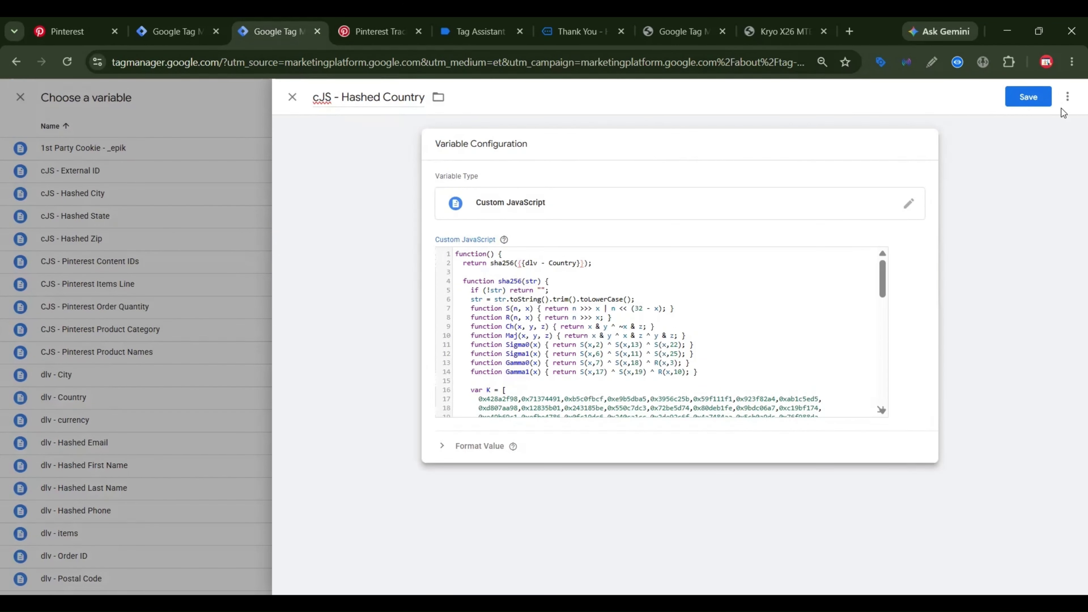
{"action": "left_click", "coordinate": [1028, 97]}
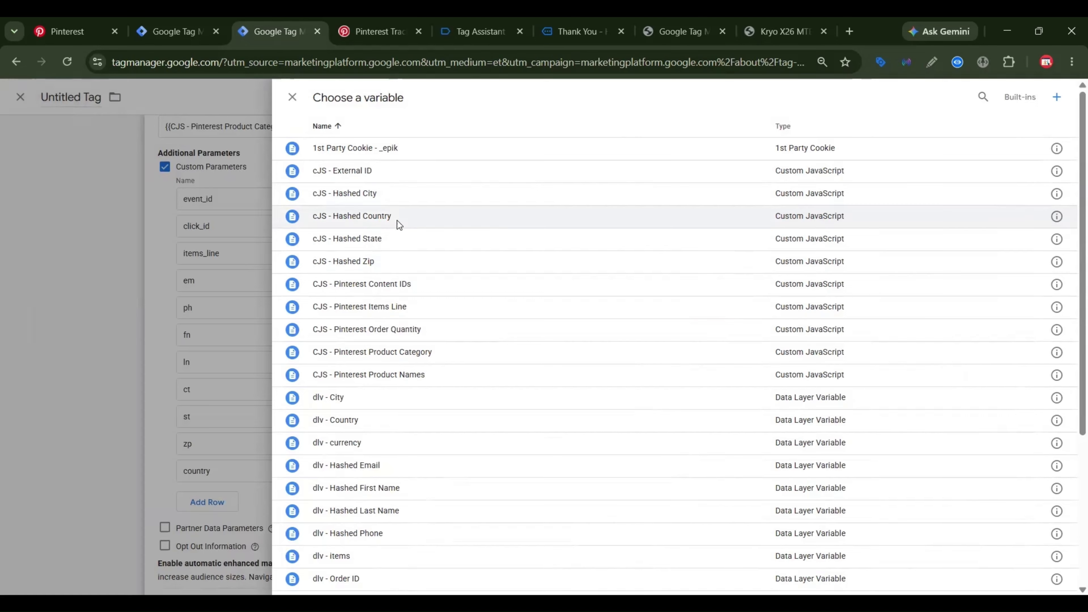
{"action": "left_click", "coordinate": [396, 220]}
Enable the tag's Partner Data Parameters and add an External Id row using the cJS - External ID variable.
{"action": "scroll", "coordinate": [769, 381], "scroll_direction": "down", "scroll_amount": 5}
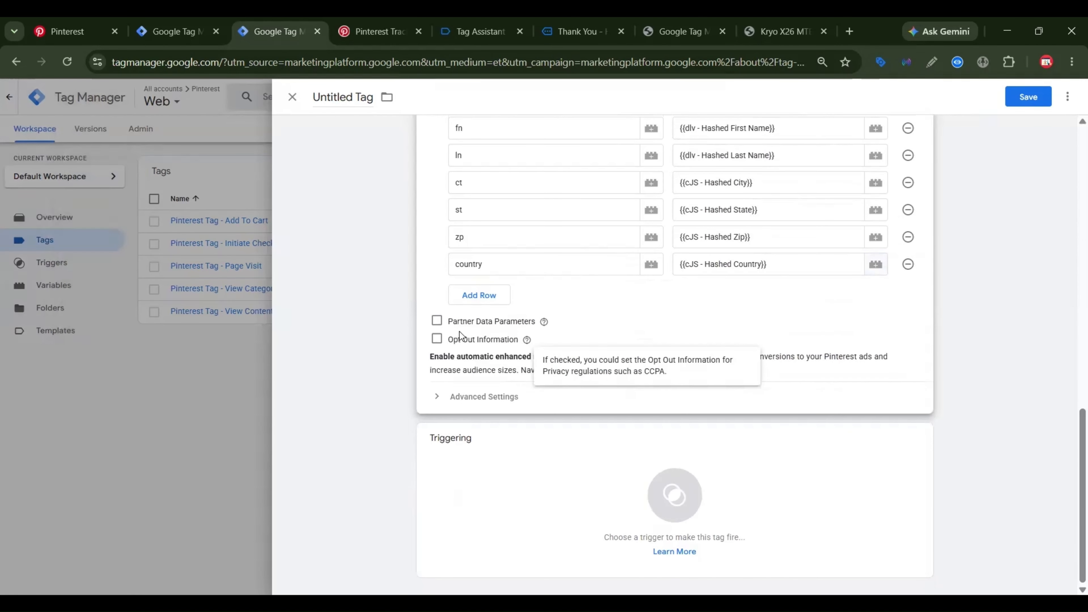
{"action": "left_click", "coordinate": [437, 320]}
{"action": "left_click", "coordinate": [488, 359]}
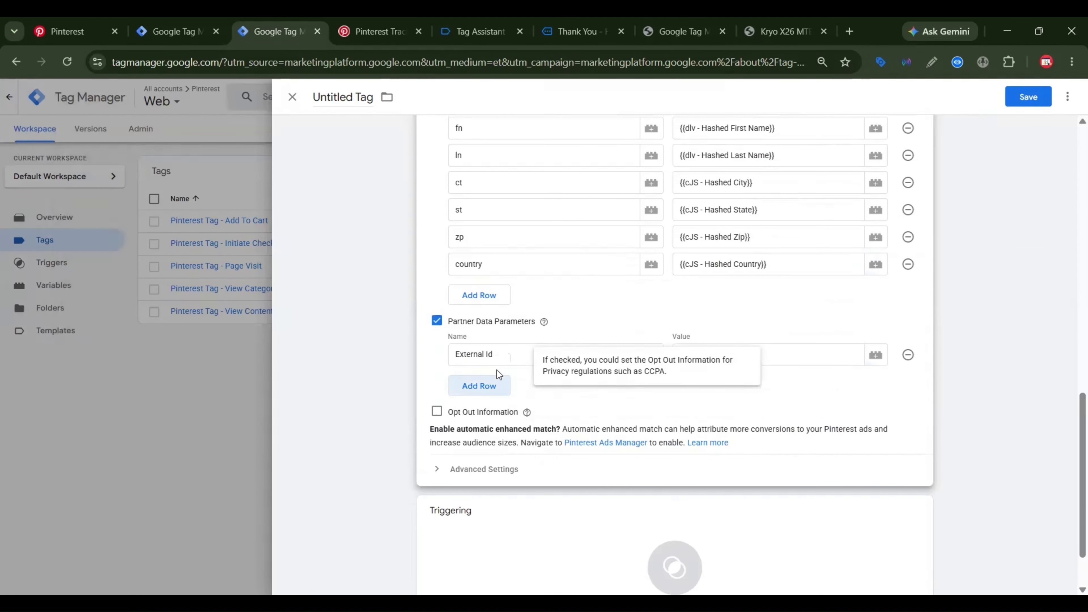
{"action": "left_click", "coordinate": [874, 355]}
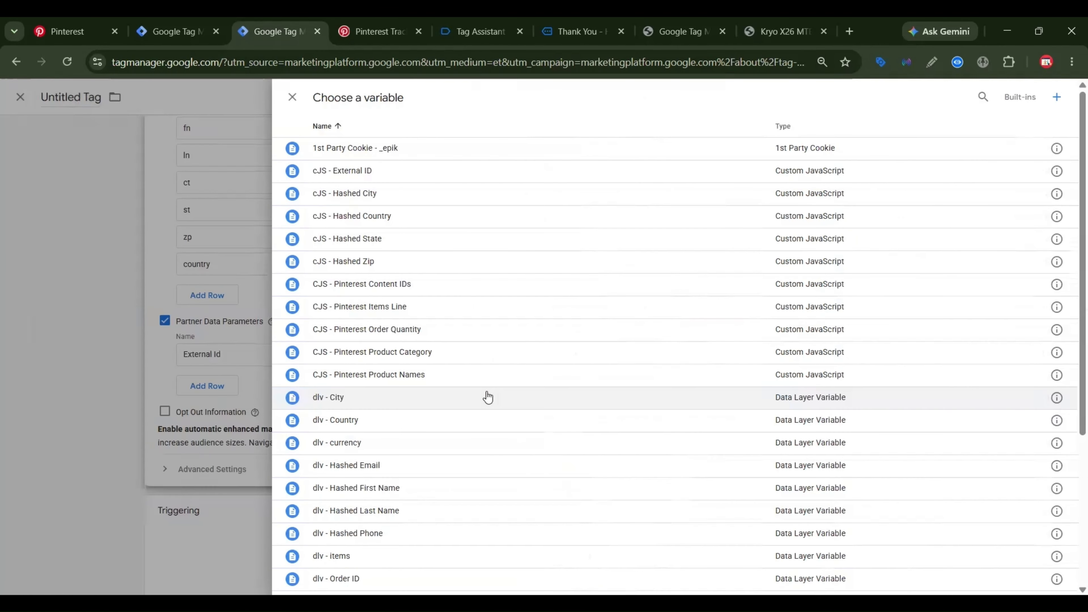
{"action": "left_click", "coordinate": [357, 171]}
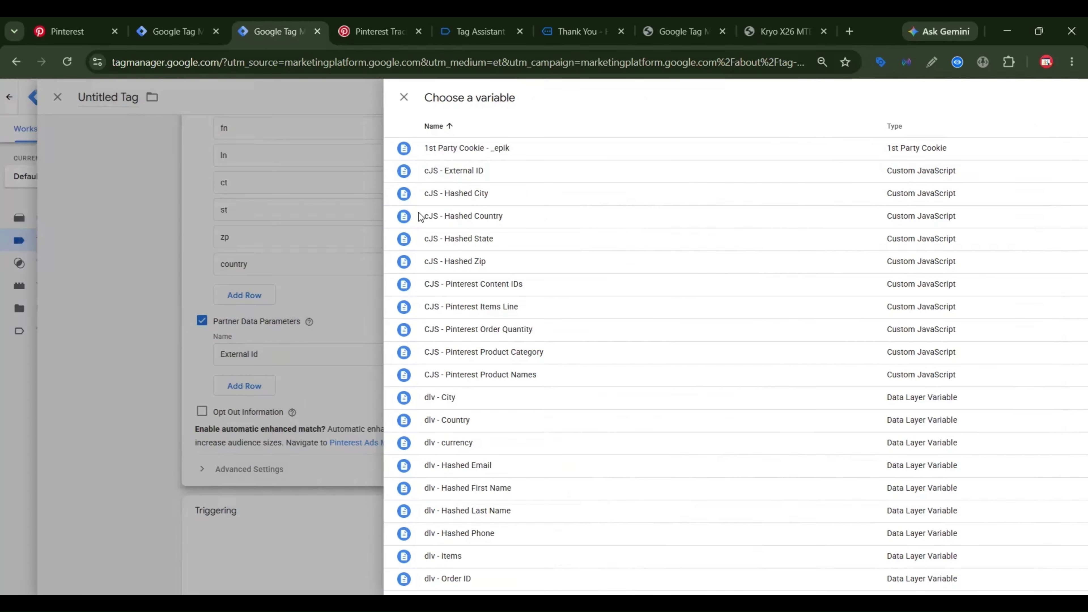
From the tag's trigger selection, rename the view_item_list - Trigger to "Trigger - view_item_list" and save it.
{"action": "scroll", "coordinate": [804, 449], "scroll_direction": "down", "scroll_amount": 2}
{"action": "left_click", "coordinate": [804, 449]}
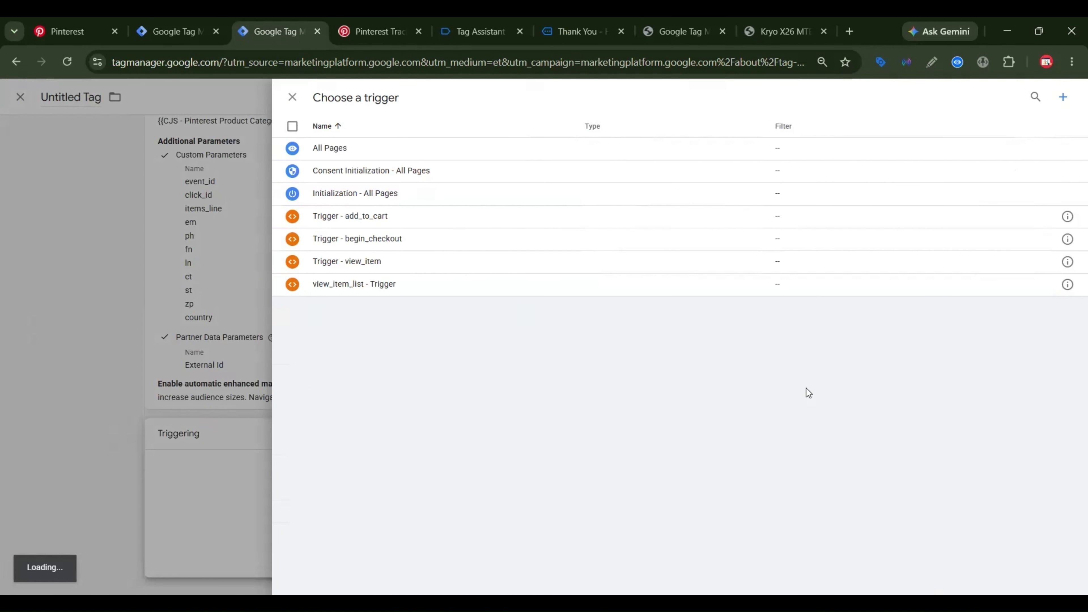
{"action": "left_click_drag", "start_coordinate": [399, 97], "coordinate": [433, 106]}
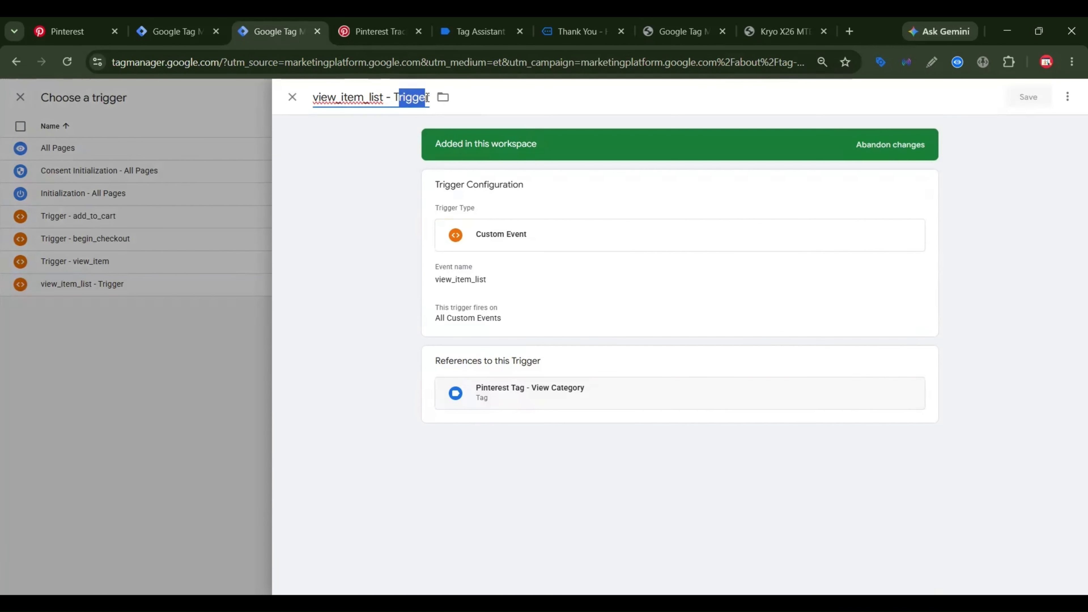
{"action": "left_click", "coordinate": [427, 97]}
{"action": "key", "text": "BackSpace"}
{"action": "key", "text": "BackSpace"}
{"action": "key", "text": "BackSpace"}
{"action": "key", "text": "BackSpace"}
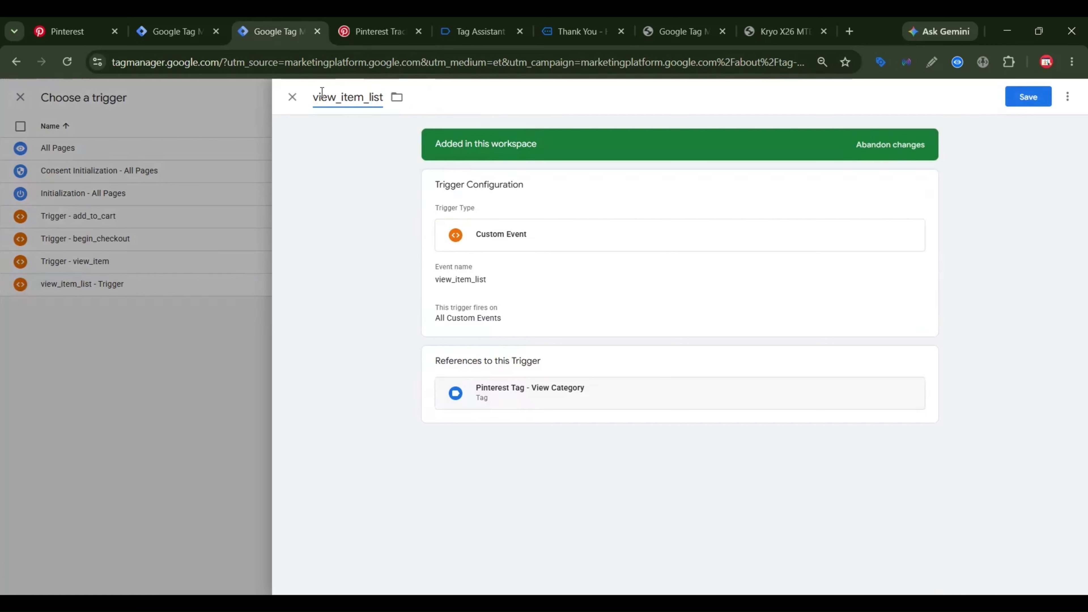
{"action": "type", "text": "Trigger -"}
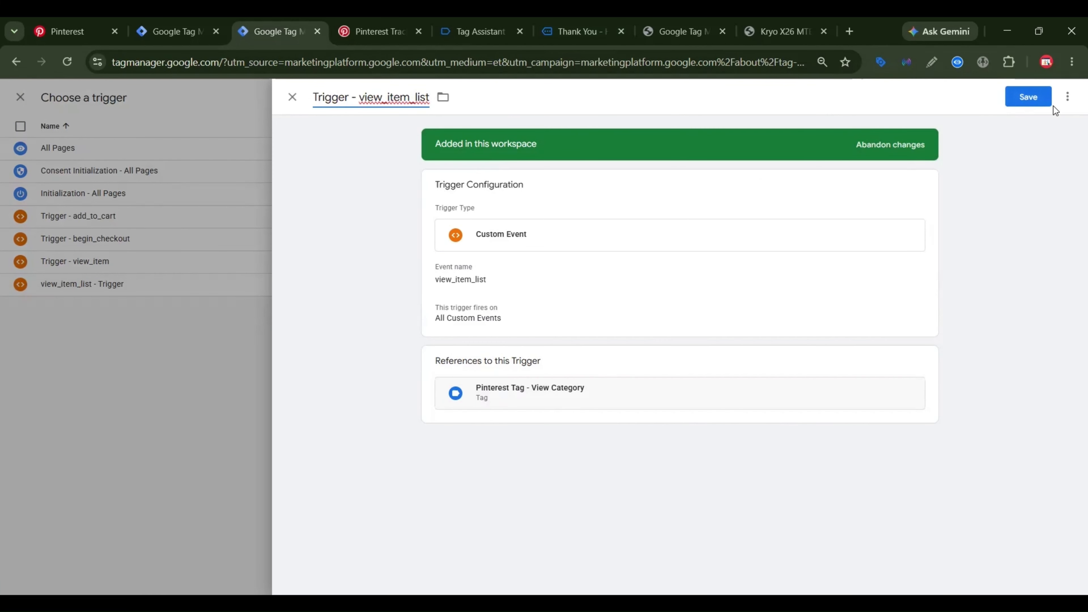
{"action": "left_click", "coordinate": [1030, 99]}
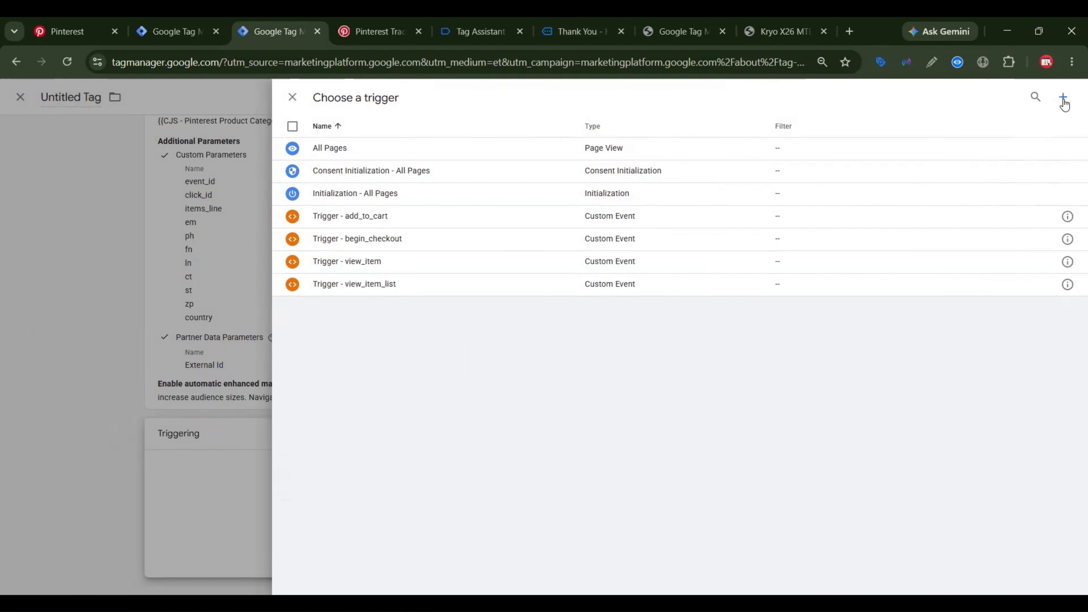
Create a new trigger of the Custom Event type for the Pinterest tag.
{"action": "left_click", "coordinate": [1063, 97]}
{"action": "left_click", "coordinate": [780, 201]}
{"action": "scroll", "coordinate": [881, 384], "scroll_direction": "down", "scroll_amount": 4}
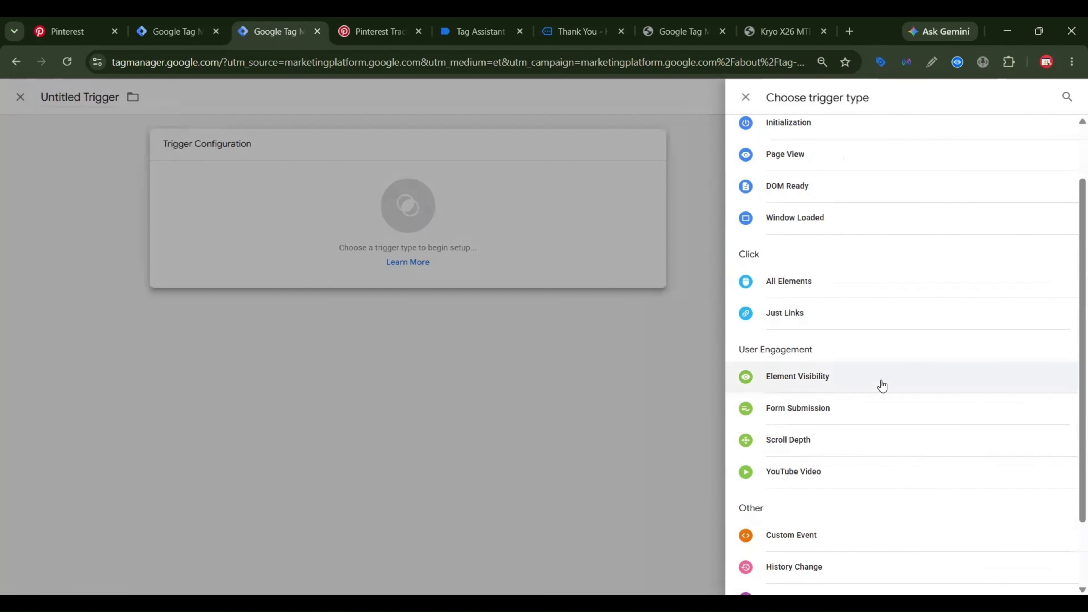
{"action": "left_click", "coordinate": [801, 465]}
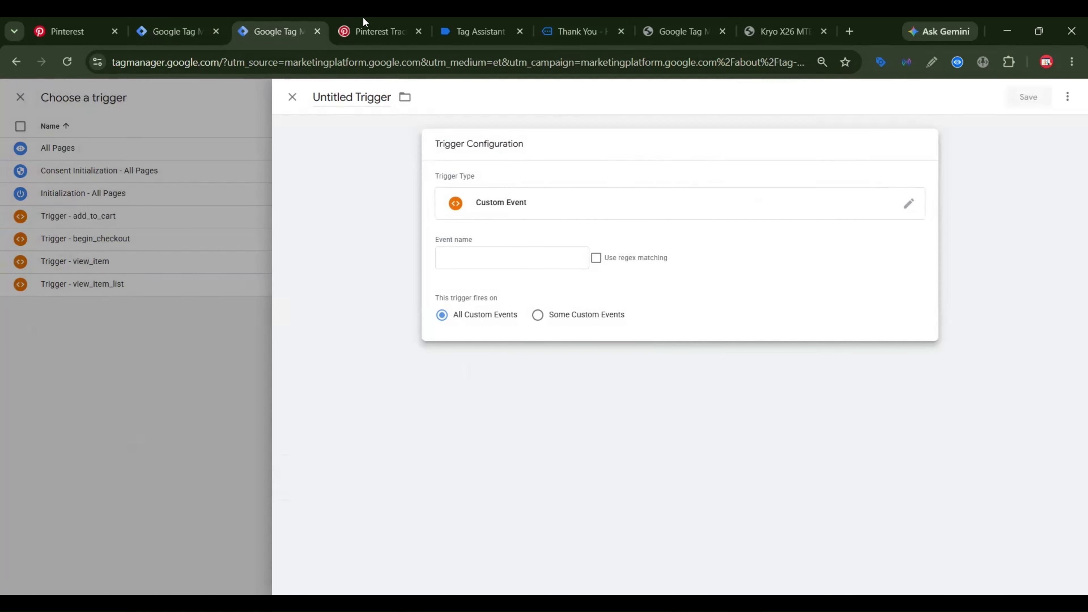
Look up the event name of the completed order in Tag Assistant and set the new trigger's event name to purchase.
{"action": "left_click", "coordinate": [491, 19]}
{"action": "scroll", "coordinate": [293, 239], "scroll_direction": "up", "scroll_amount": 2}
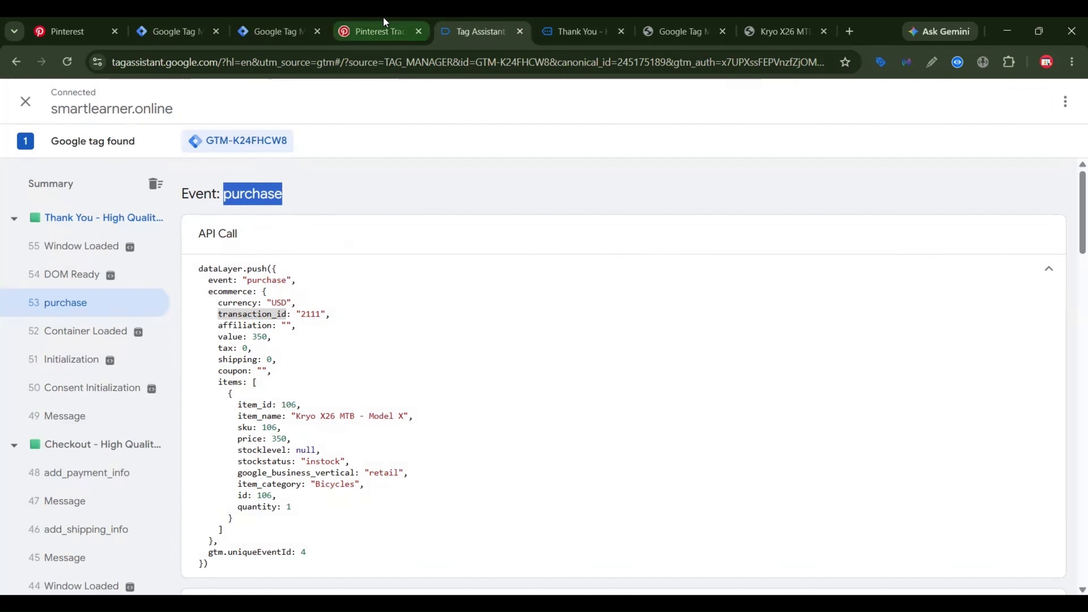
{"action": "left_click", "coordinate": [276, 27]}
{"action": "left_click", "coordinate": [454, 250]}
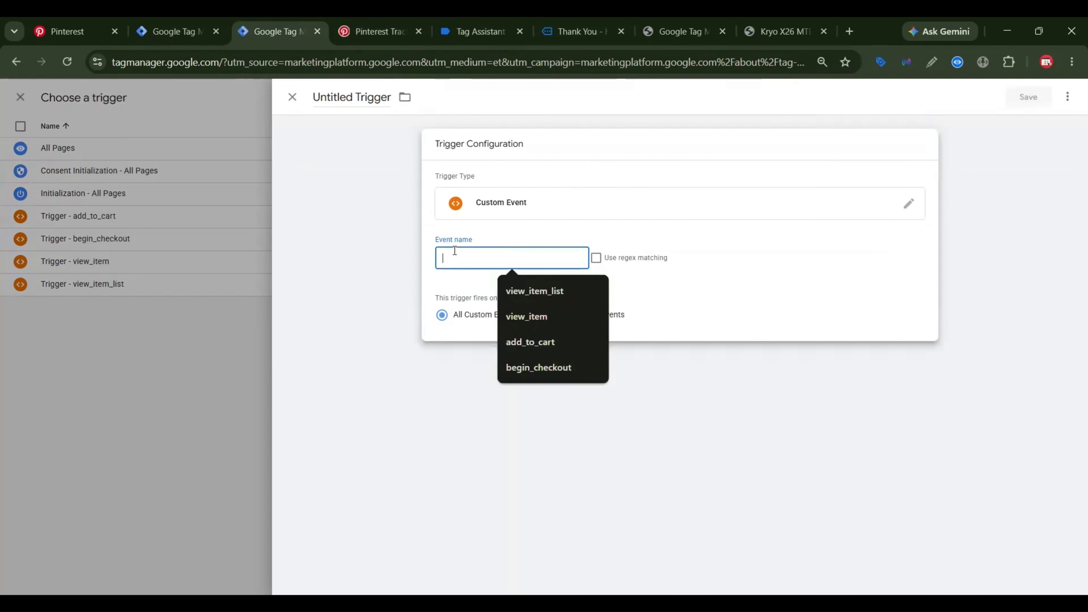
{"action": "type", "text": "purchase"}
Name the new trigger "Trigger - purchase" and save it to the tag.
{"action": "left_click", "coordinate": [358, 98]}
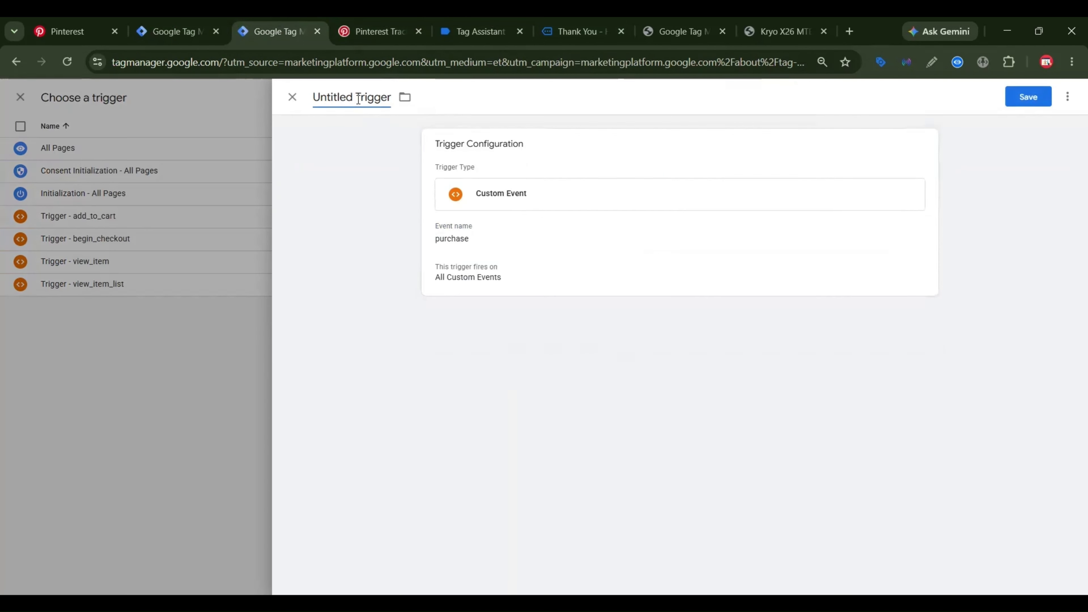
{"action": "key", "text": "ctrl+BackSpace"}
{"action": "type", "text": "- "}
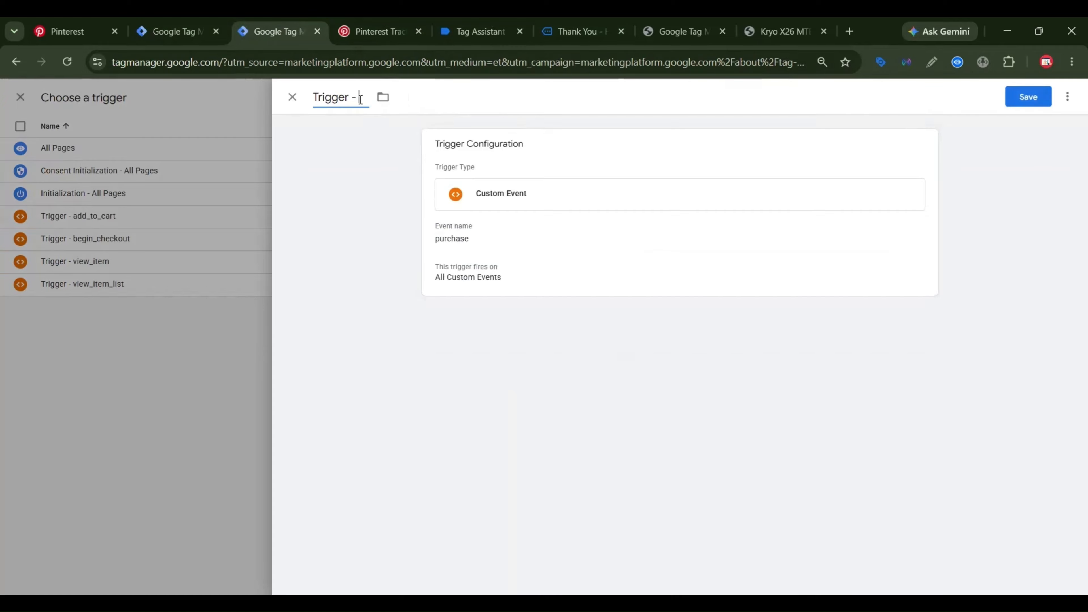
{"action": "type", "text": "purchase"}
{"action": "left_click", "coordinate": [1026, 98]}
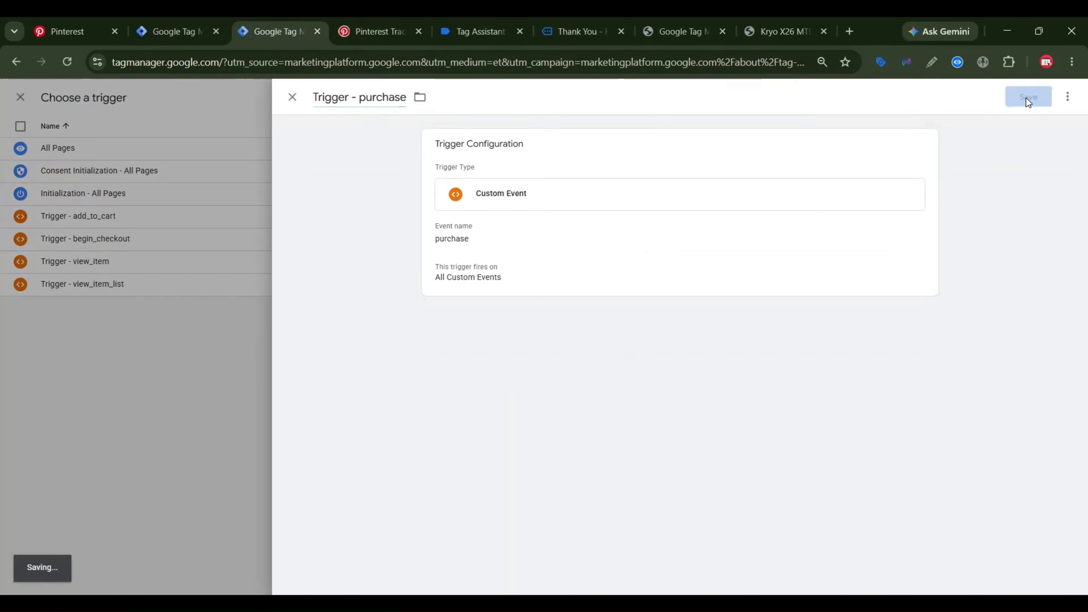
Save the tag under the name "Pinterest Tag - Purchase".
{"action": "left_click", "coordinate": [1028, 97]}
{"action": "type", "text": "Pinterest Tag -"}
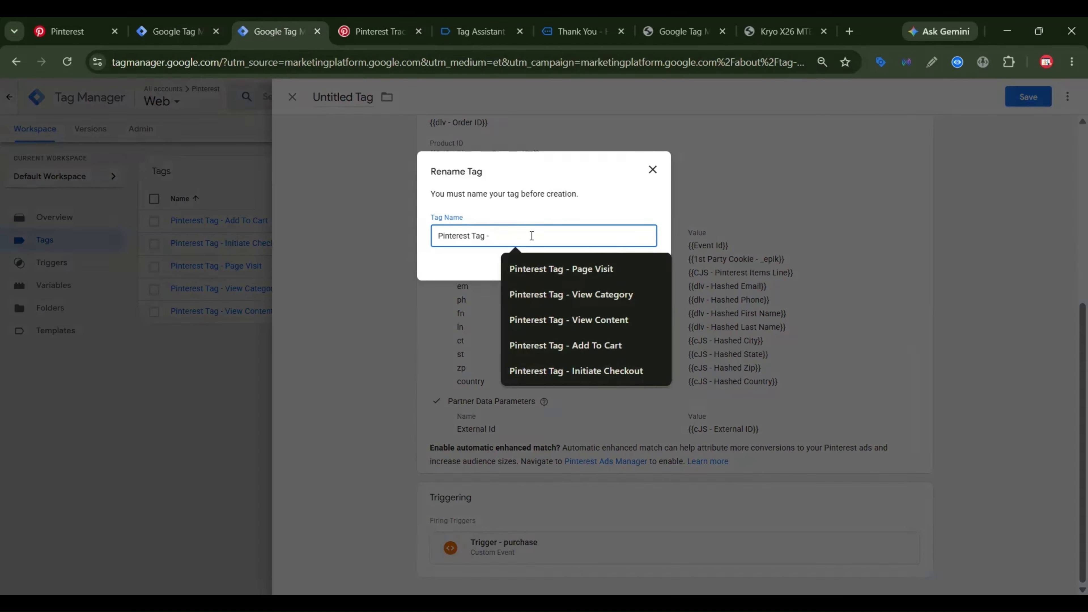
{"action": "type", "text": " Check"}
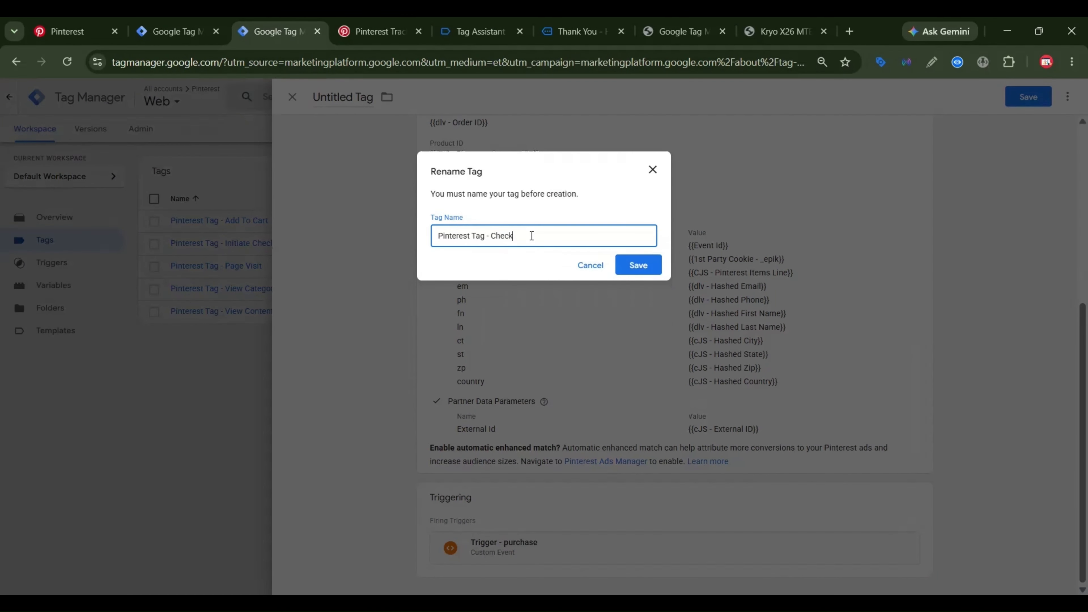
{"action": "type", "text": "out"}
{"action": "left_click_drag", "start_coordinate": [532, 236], "coordinate": [492, 236]}
{"action": "type", "text": "Purchase"}
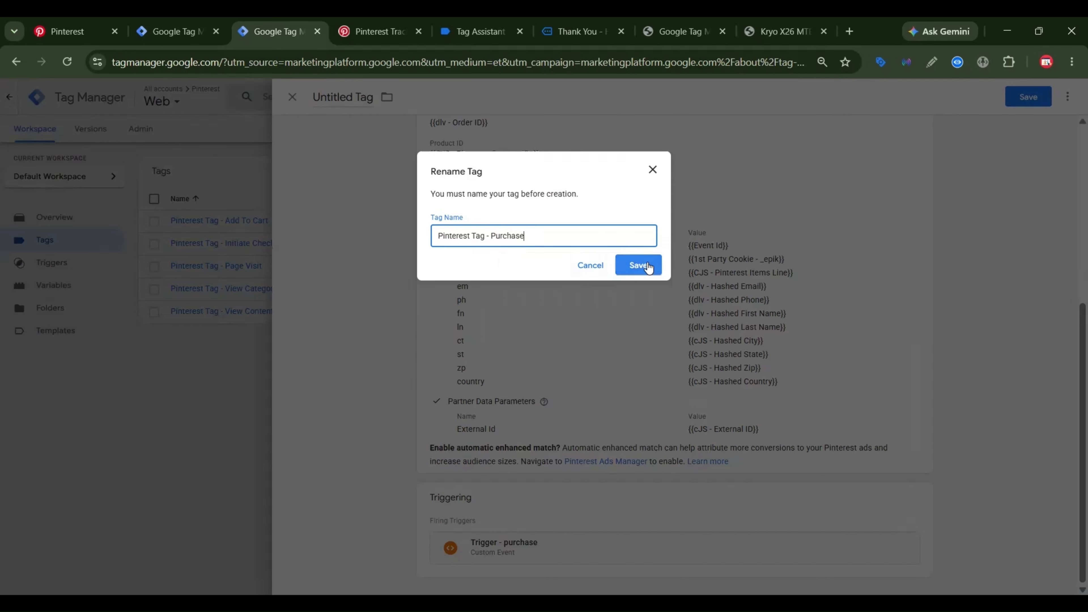
{"action": "left_click", "coordinate": [638, 265]}
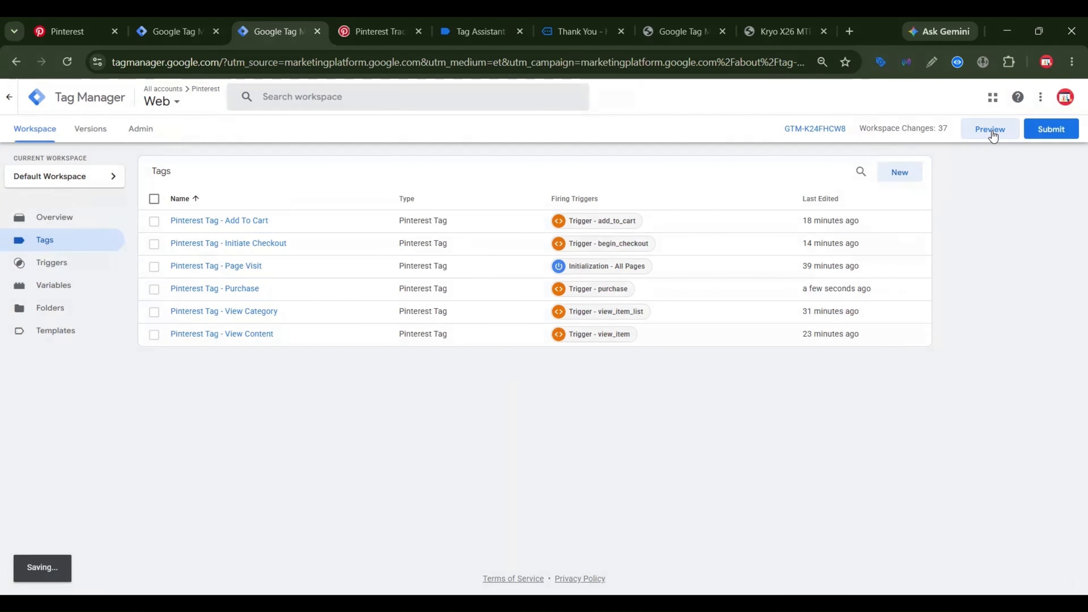
Preview the container on the shop site and place a test order for the Kryo X26 MTB - Model Y.
{"action": "left_click", "coordinate": [993, 135]}
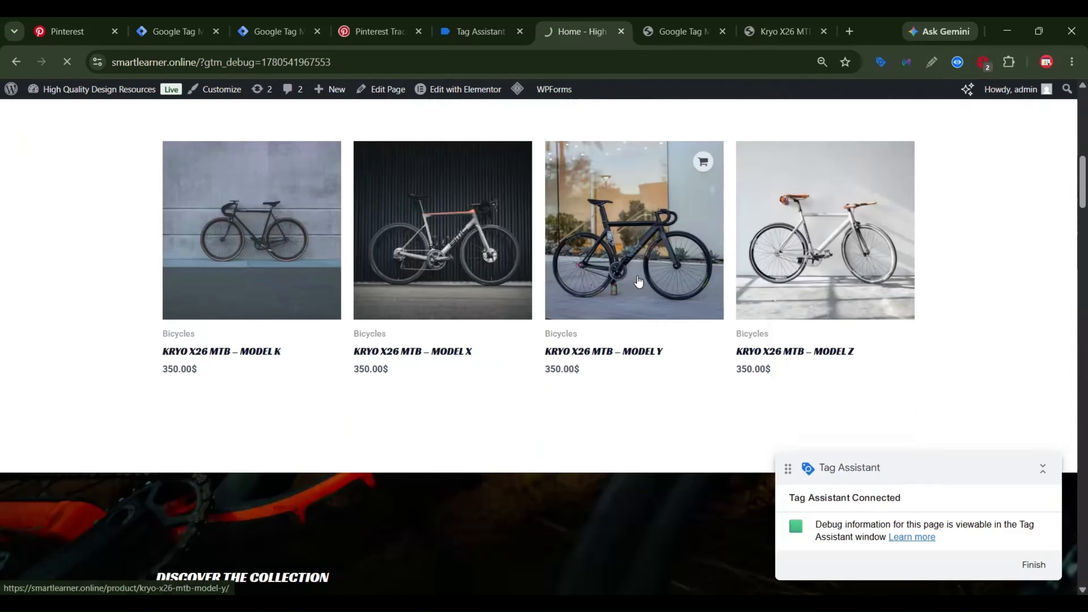
{"action": "left_click", "coordinate": [638, 281]}
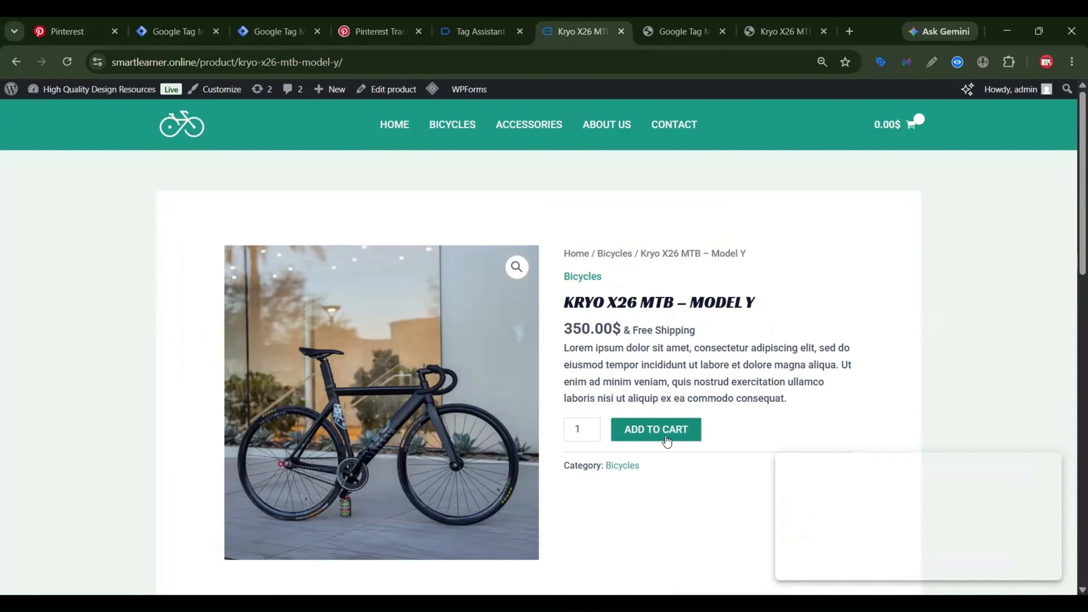
{"action": "left_click", "coordinate": [681, 424]}
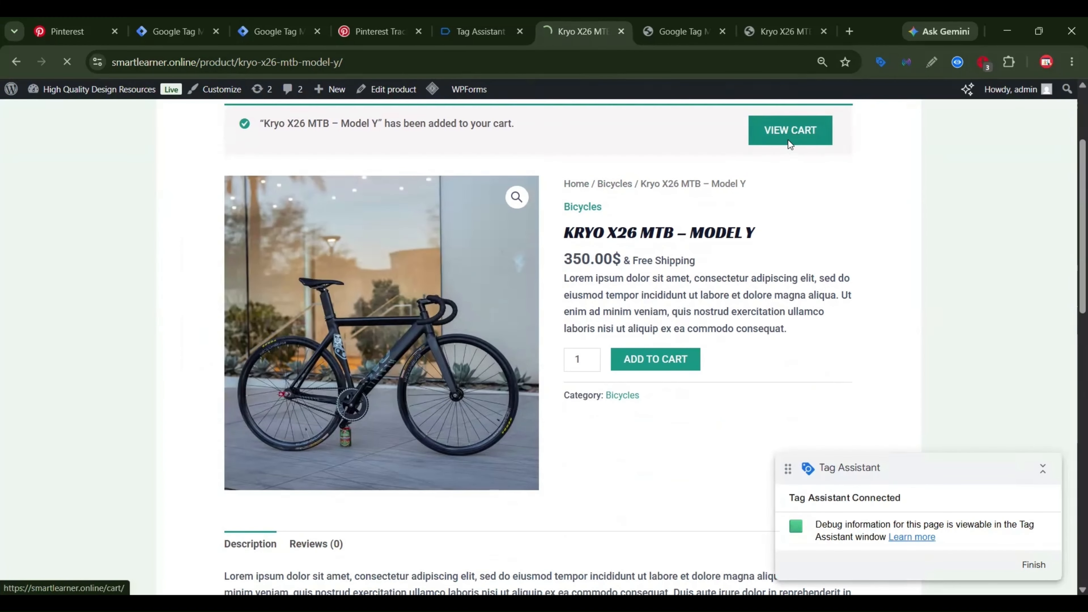
{"action": "left_click", "coordinate": [788, 130]}
{"action": "scroll", "coordinate": [726, 390], "scroll_direction": "down", "scroll_amount": 5}
{"action": "left_click", "coordinate": [731, 381]}
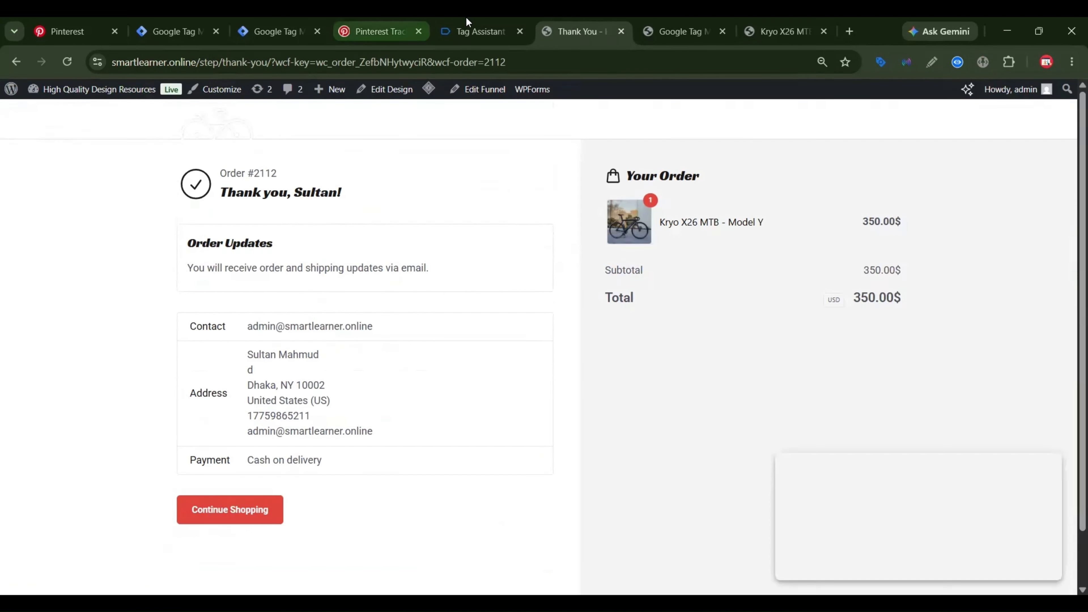
Check in Tag Assistant which Pinterest tags fired during the test order, and return to the tag list in Tag Manager.
{"action": "left_click", "coordinate": [478, 31]}
{"action": "scroll", "coordinate": [482, 272], "scroll_direction": "down", "scroll_amount": 2}
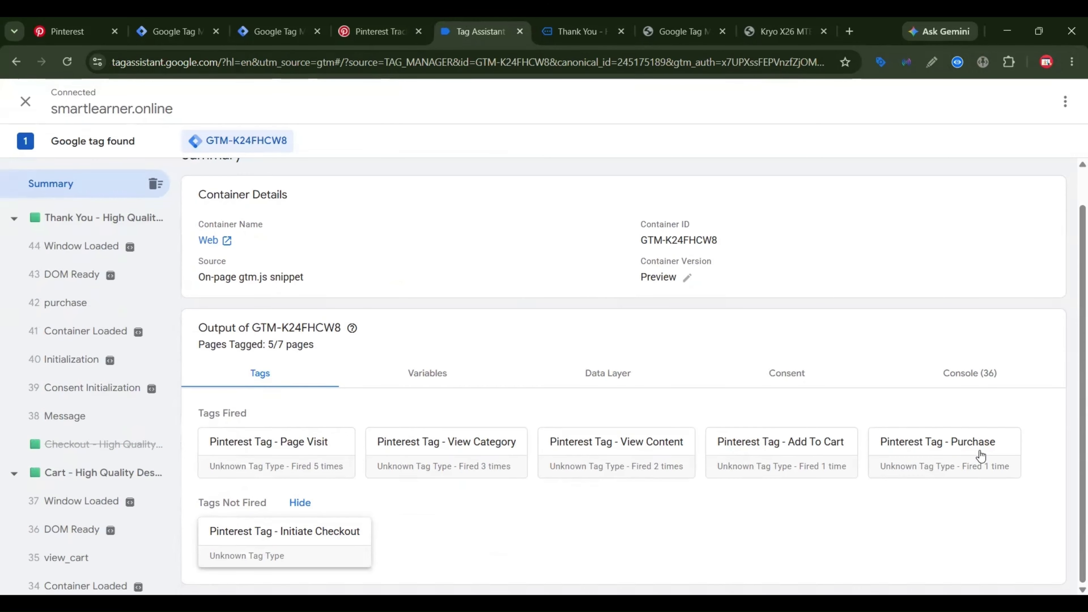
{"action": "left_click", "coordinate": [274, 18]}
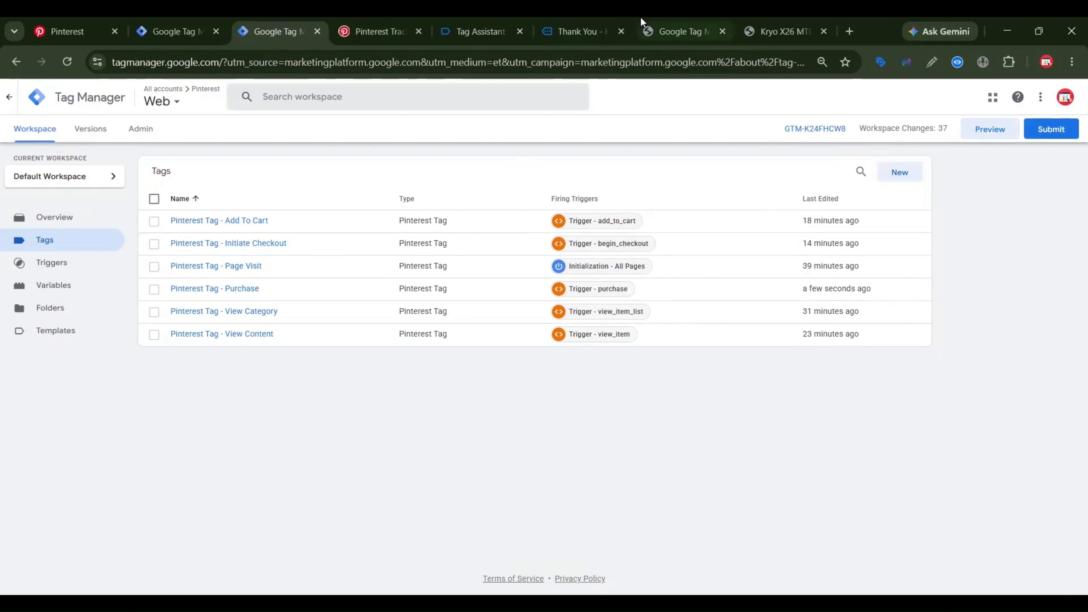
Return to the shop's home page in the previewed site and add the Kryo X26 MTB - Model Z to the cart.
{"action": "left_click", "coordinate": [576, 26]}
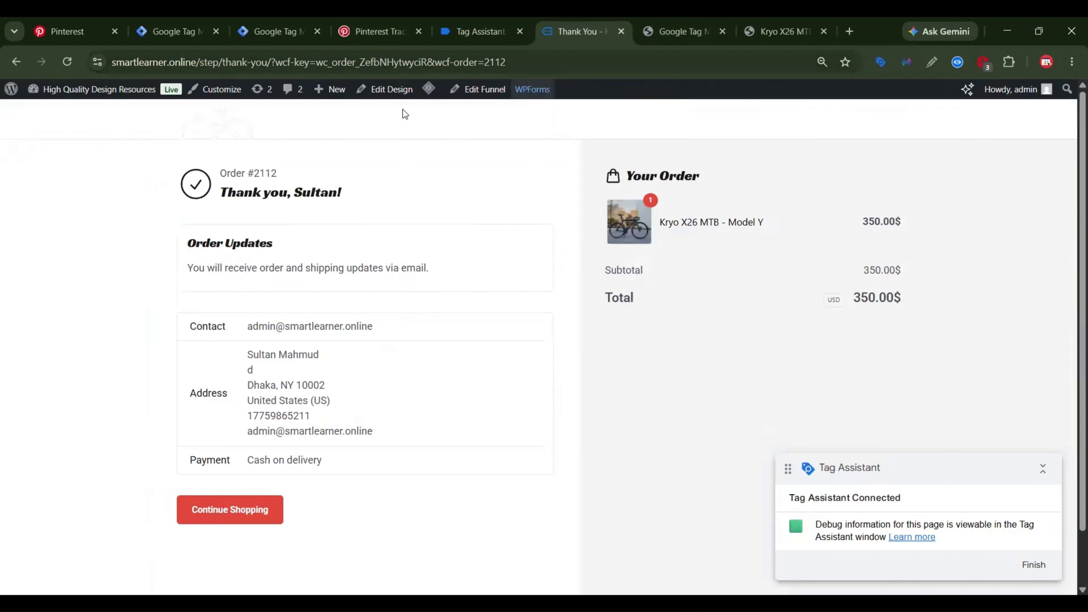
{"action": "left_click", "coordinate": [16, 62]}
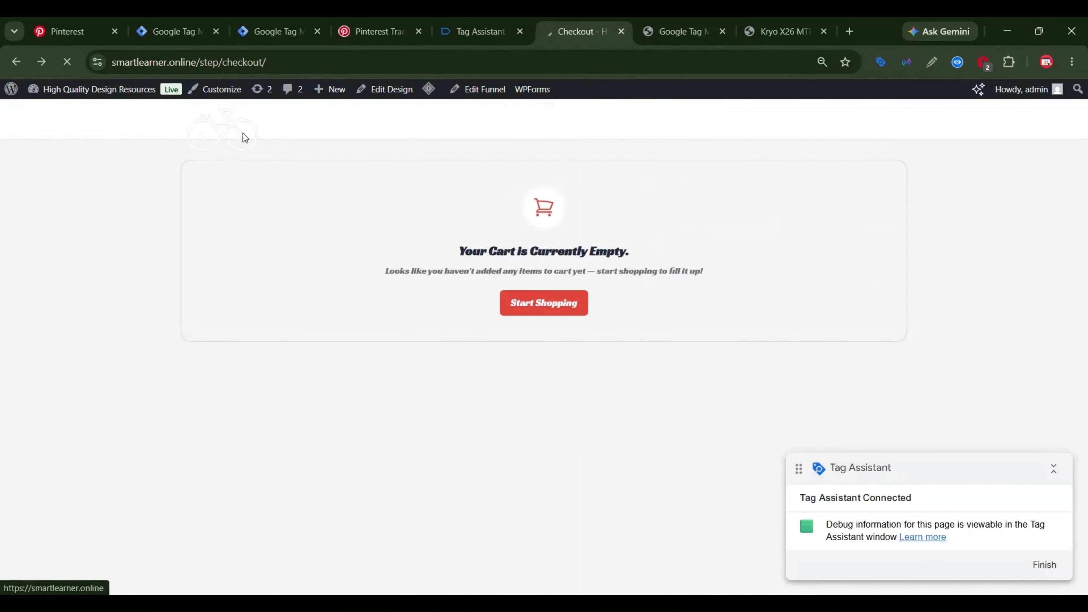
{"action": "left_click", "coordinate": [244, 134]}
{"action": "scroll", "coordinate": [733, 272], "scroll_direction": "down", "scroll_amount": 10}
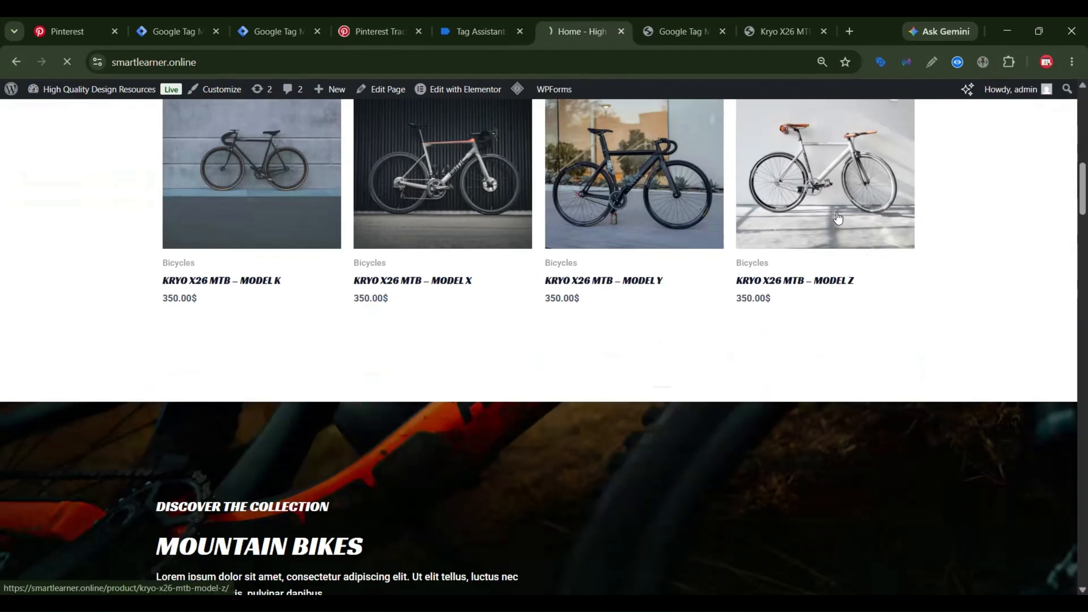
{"action": "left_click", "coordinate": [830, 223]}
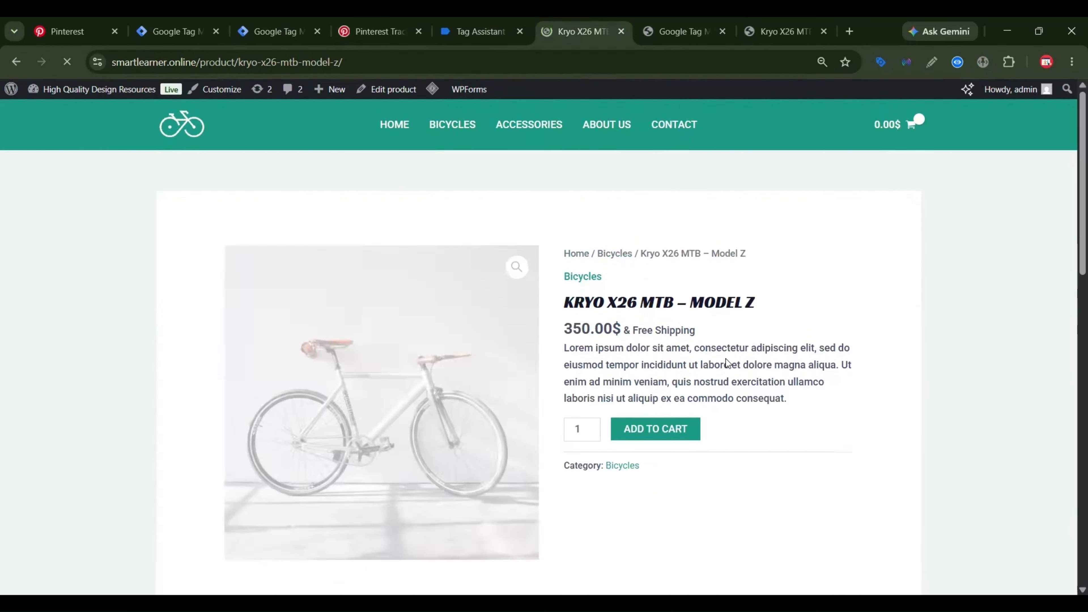
{"action": "left_click", "coordinate": [679, 433]}
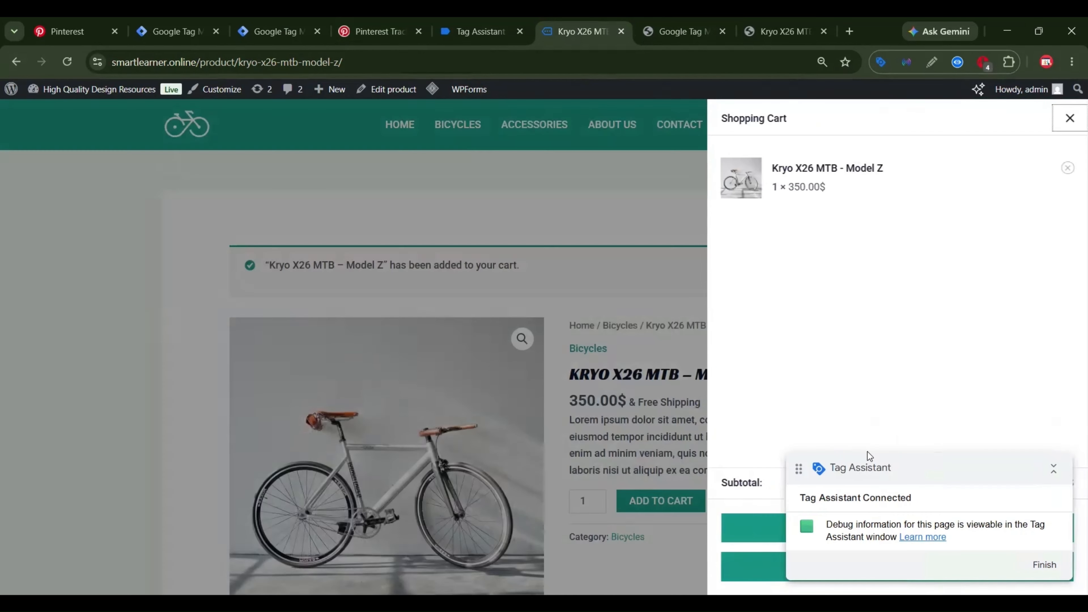
Proceed to checkout with the Kryo X26 MTB - Model Z, and review the Pinterest tags in Tag Assistant and in the Tag Manager list.
{"action": "left_click", "coordinate": [925, 573]}
{"action": "left_click", "coordinate": [487, 26]}
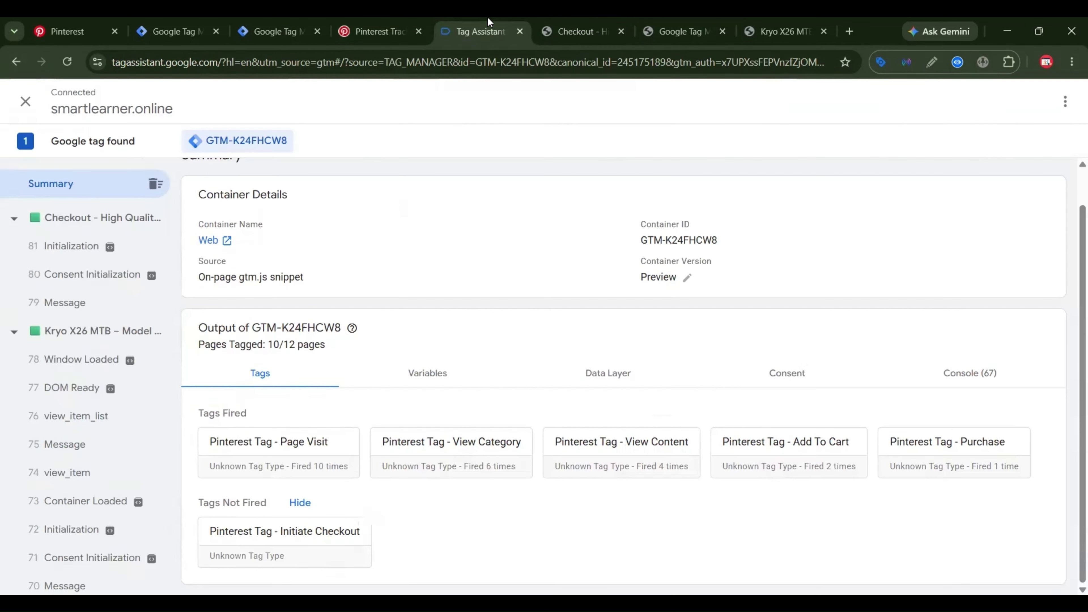
{"action": "scroll", "coordinate": [300, 463], "scroll_direction": "down", "scroll_amount": 1}
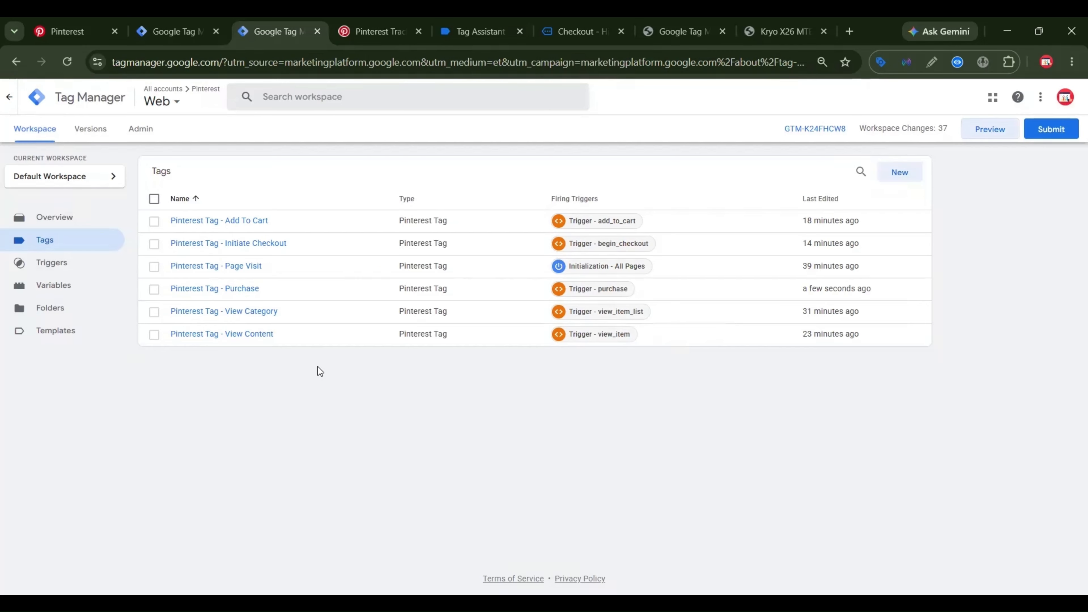
{"action": "left_click_drag", "start_coordinate": [214, 192], "coordinate": [238, 345]}
{"action": "left_click", "coordinate": [295, 378]}
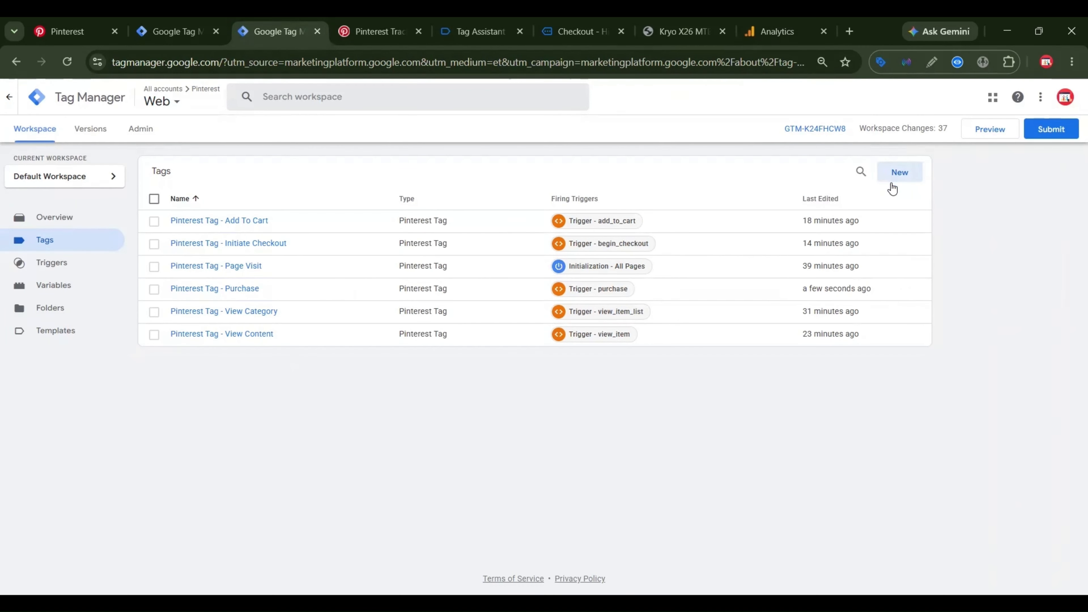
Create a new tag in the web container with Google Tag as its tag type.
{"action": "left_click", "coordinate": [900, 172]}
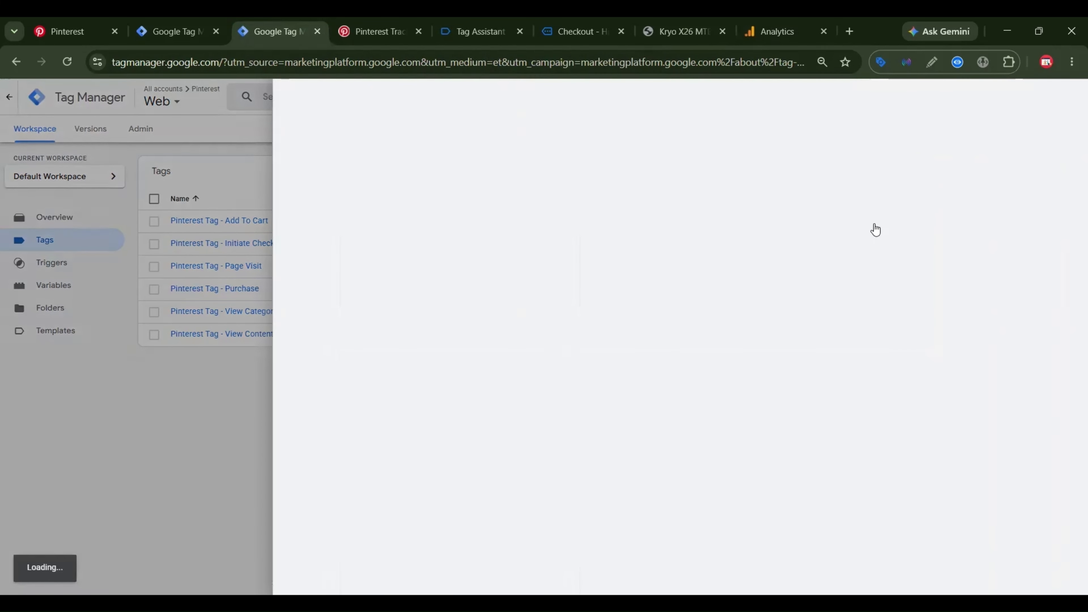
{"action": "left_click", "coordinate": [817, 233]}
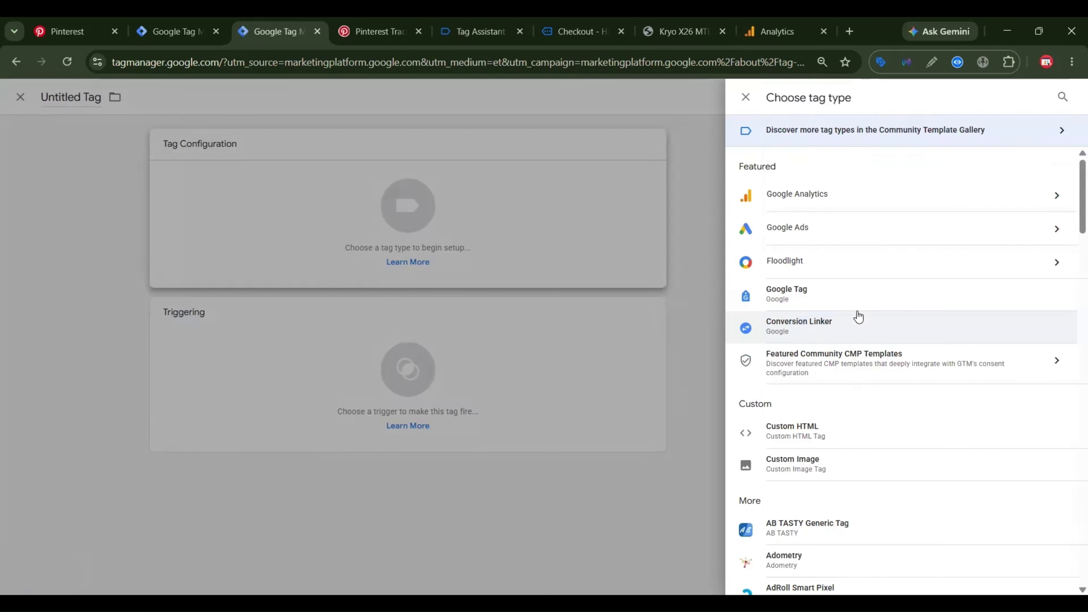
{"action": "left_click", "coordinate": [818, 295]}
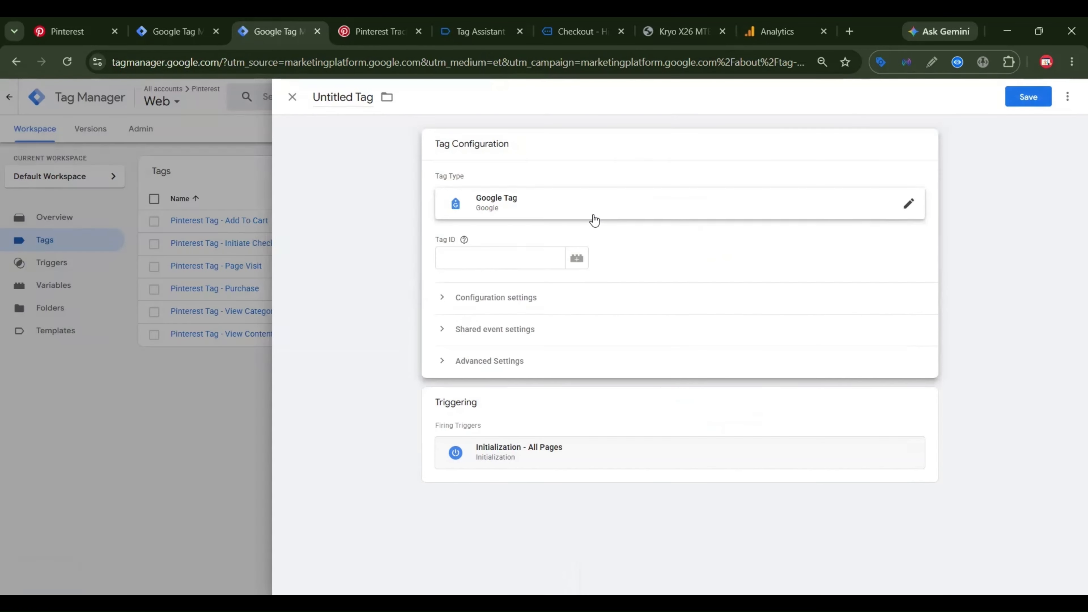
Copy the GA4 web stream's measurement ID from Analytics into a new Constant variable for the Tag ID, with the value G-MH44KF3LCR.
{"action": "left_click", "coordinate": [774, 22]}
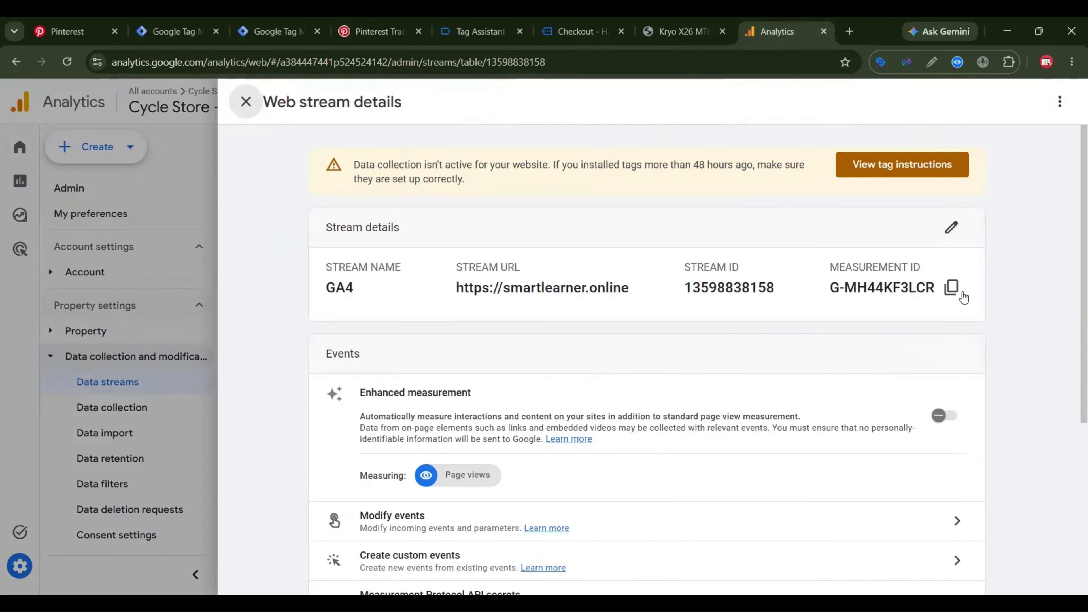
{"action": "left_click", "coordinate": [950, 287]}
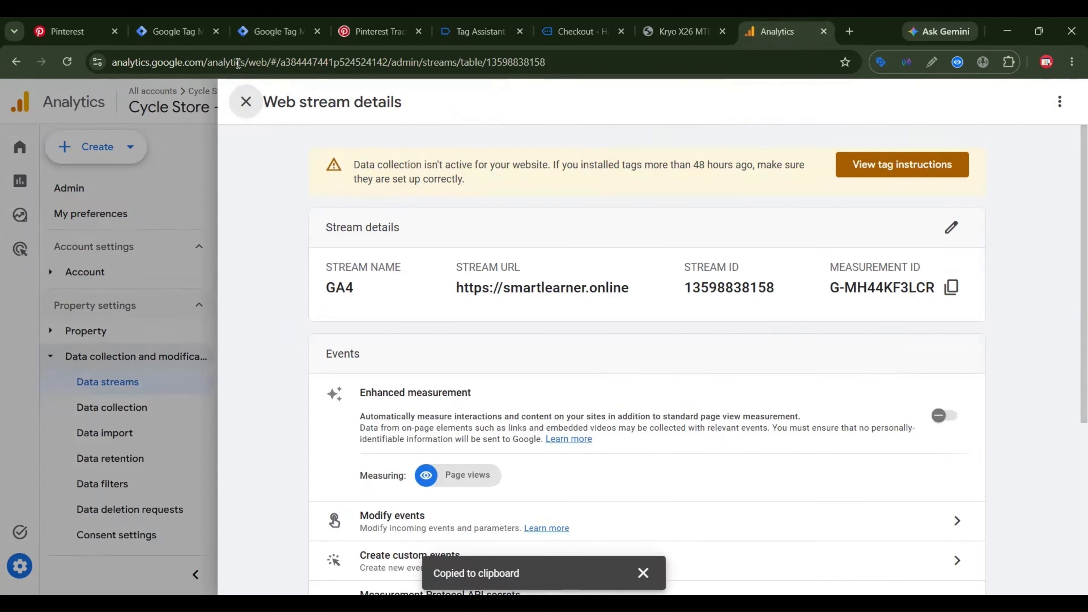
{"action": "key", "text": "ctrl+3"}
{"action": "left_click", "coordinate": [574, 255]}
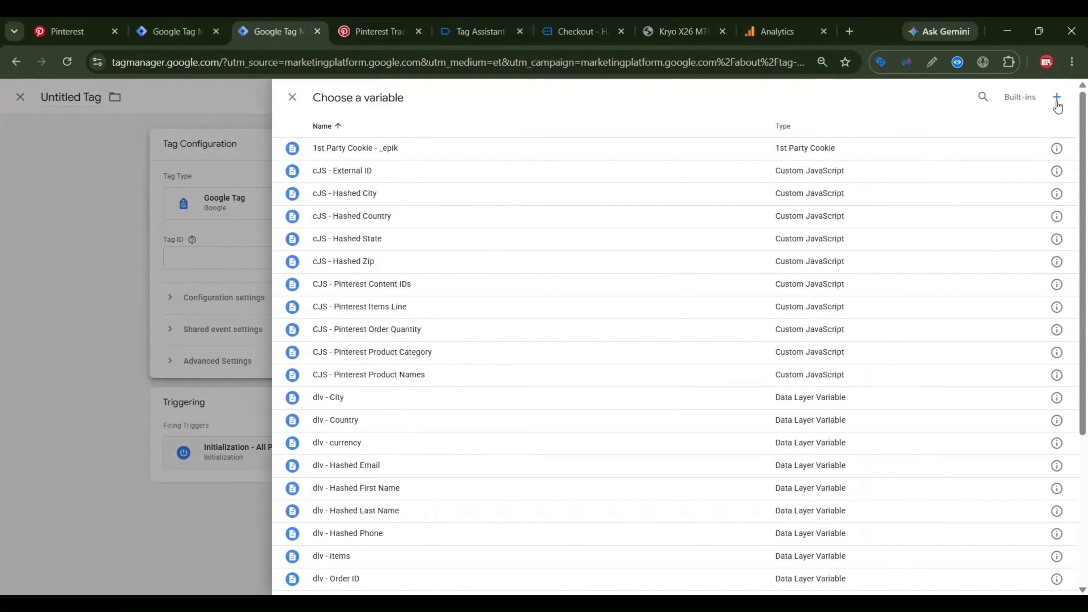
{"action": "left_click", "coordinate": [1056, 98]}
{"action": "left_click", "coordinate": [800, 238]}
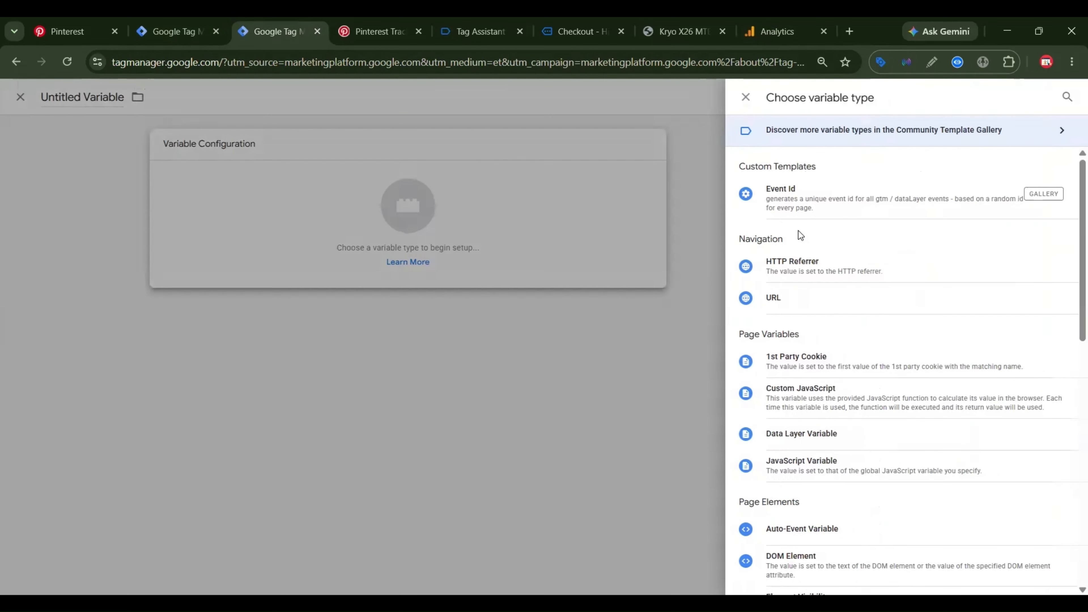
{"action": "scroll", "coordinate": [870, 415], "scroll_direction": "down", "scroll_amount": 5}
{"action": "left_click", "coordinate": [837, 480]}
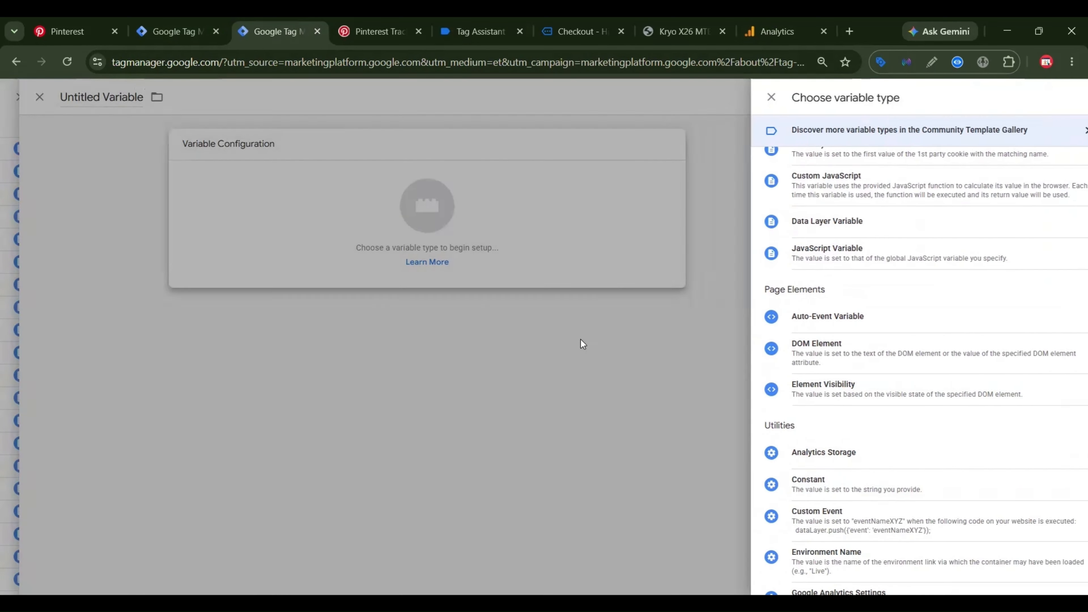
{"action": "key", "text": "ctrl+v"}
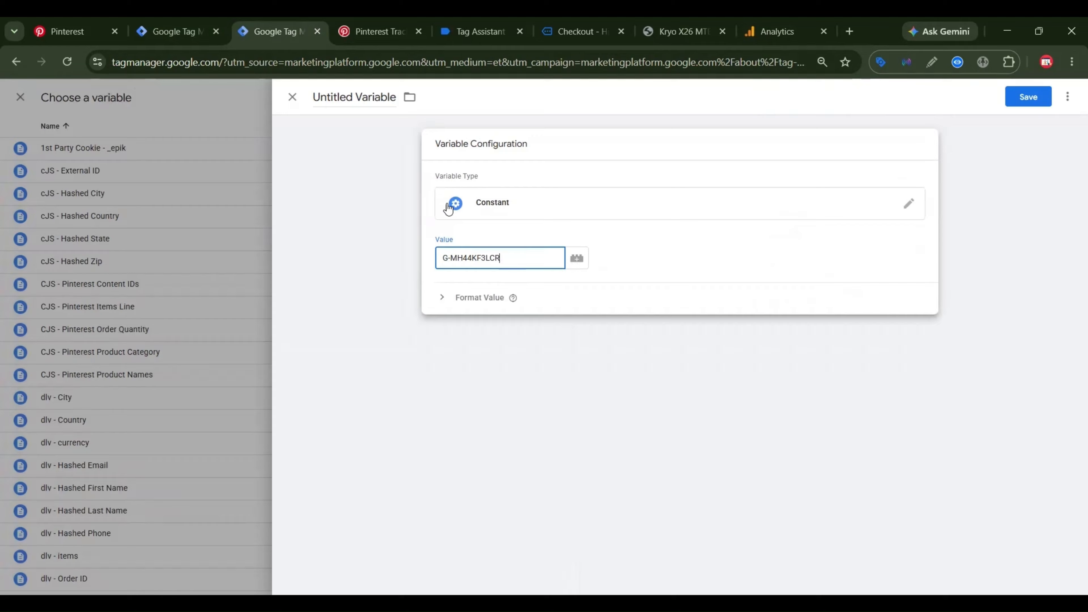
Name the constant variable "GA4 Measurement ID" and save it as the Google Tag's Tag ID.
{"action": "left_click", "coordinate": [385, 94]}
{"action": "type", "text": "GA4 Meas"}
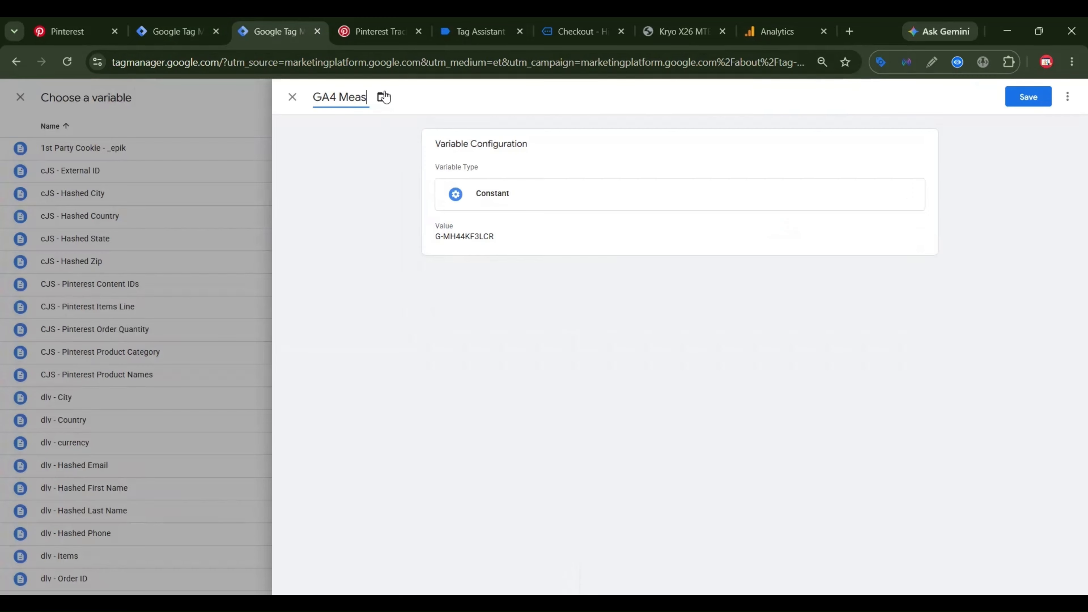
{"action": "type", "text": "urement ID"}
{"action": "left_click", "coordinate": [378, 95]}
{"action": "type", "text": "e"}
{"action": "left_click", "coordinate": [1028, 97]}
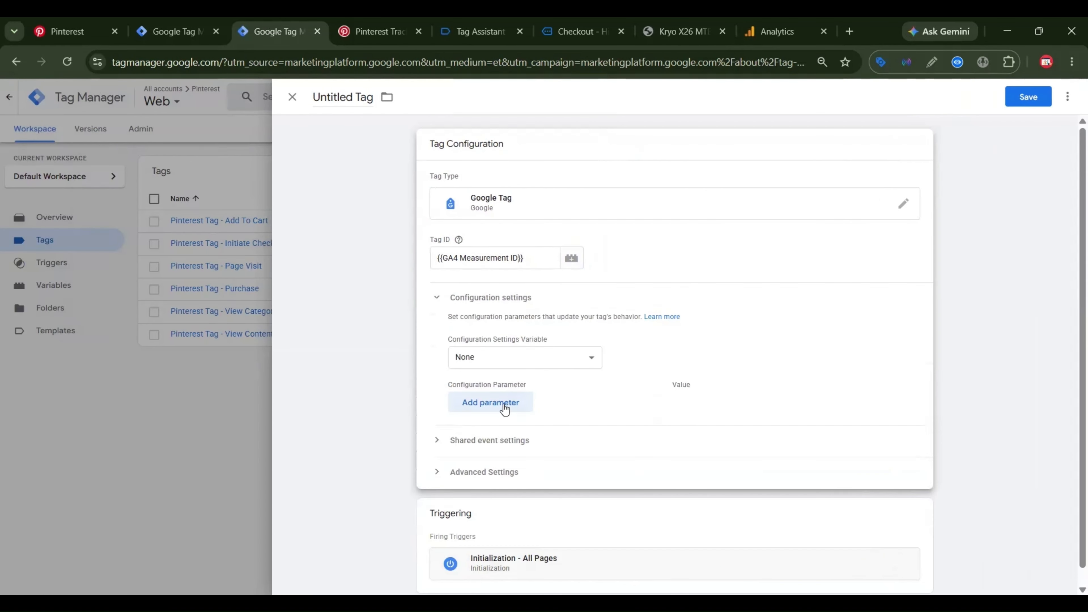
Add the configuration parameter server_container_url, copied from the Pinterest Tracking Mastery notes in Notion, and add three more empty parameter rows.
{"action": "left_click", "coordinate": [504, 410]}
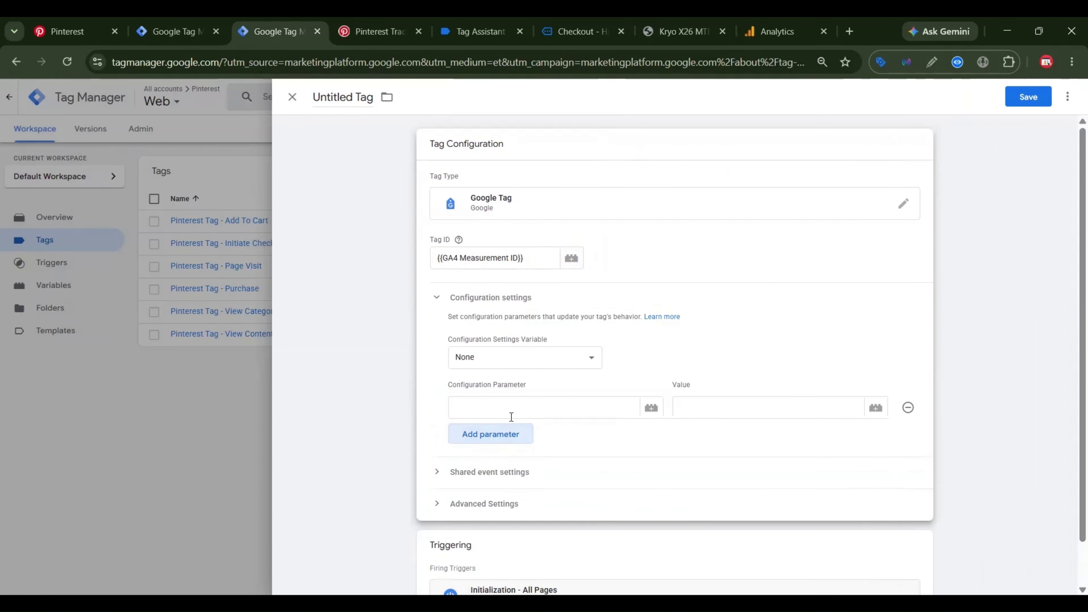
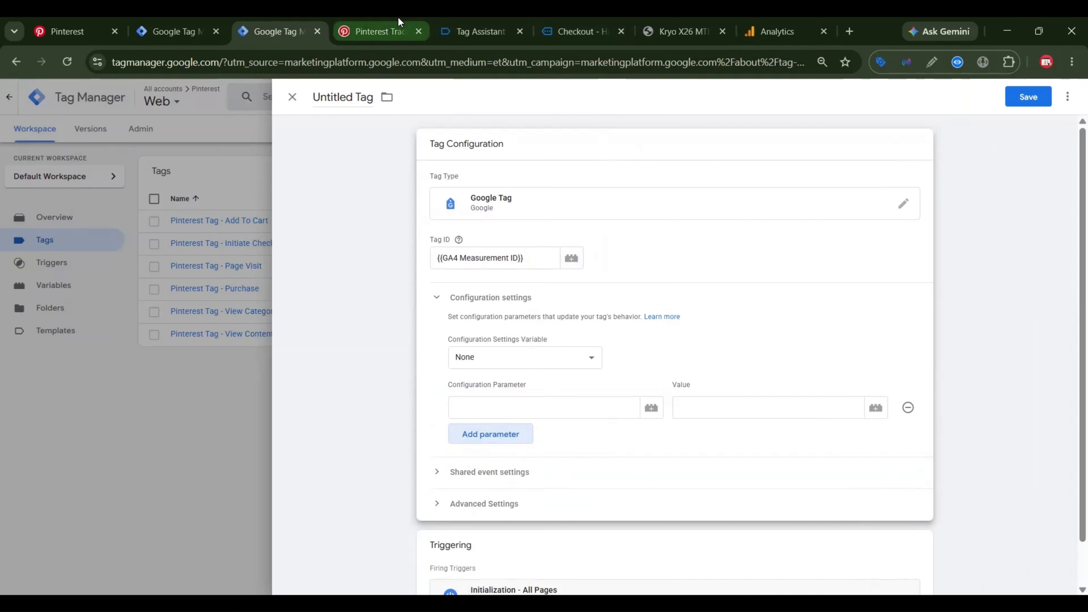
{"action": "left_click", "coordinate": [396, 26]}
{"action": "scroll", "coordinate": [642, 282], "scroll_direction": "down", "scroll_amount": 10}
{"action": "scroll", "coordinate": [669, 288], "scroll_direction": "down", "scroll_amount": 15}
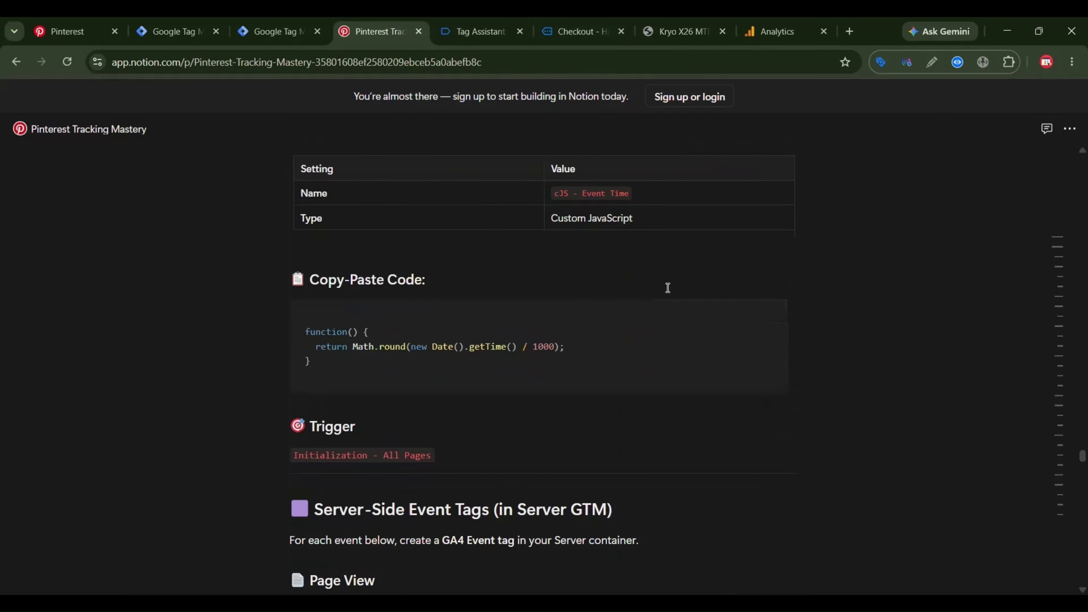
{"action": "scroll", "coordinate": [668, 289], "scroll_direction": "up", "scroll_amount": 13}
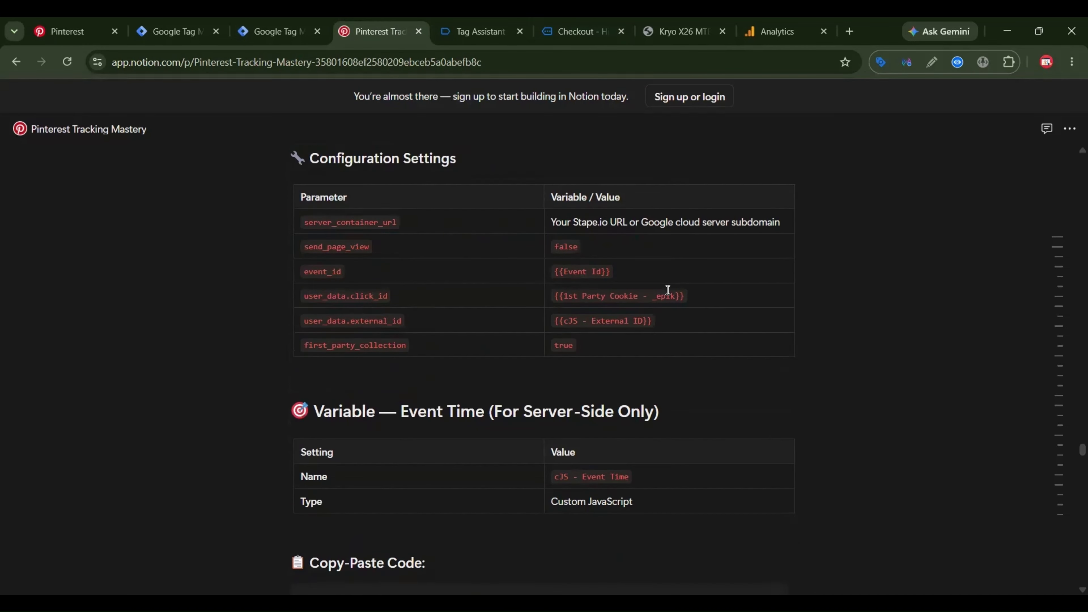
{"action": "scroll", "coordinate": [667, 290], "scroll_direction": "up", "scroll_amount": 2}
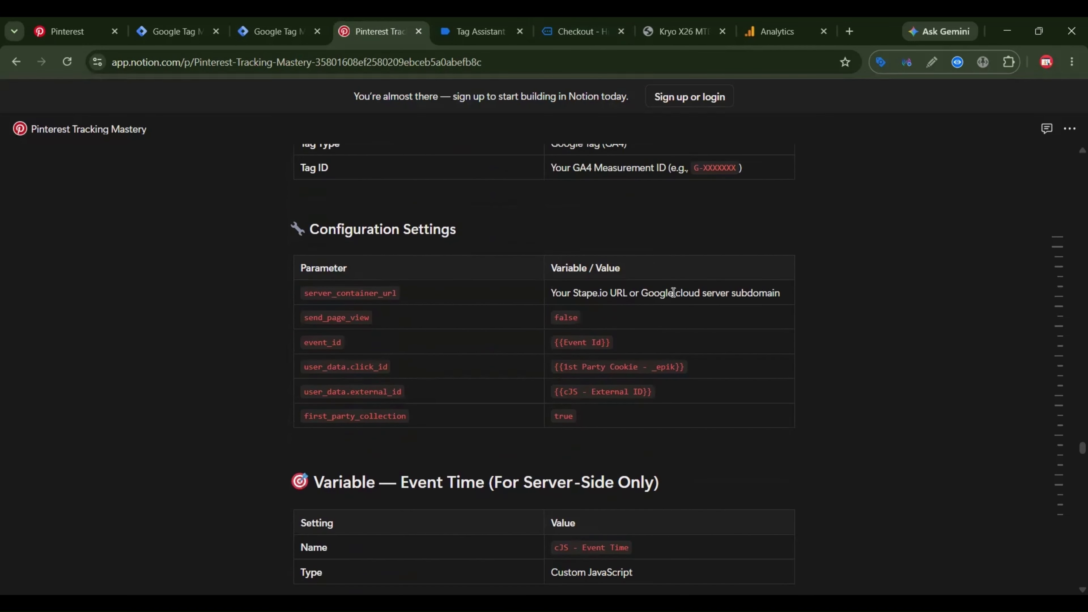
{"action": "double_click", "coordinate": [367, 297]}
{"action": "left_click", "coordinate": [279, 31]}
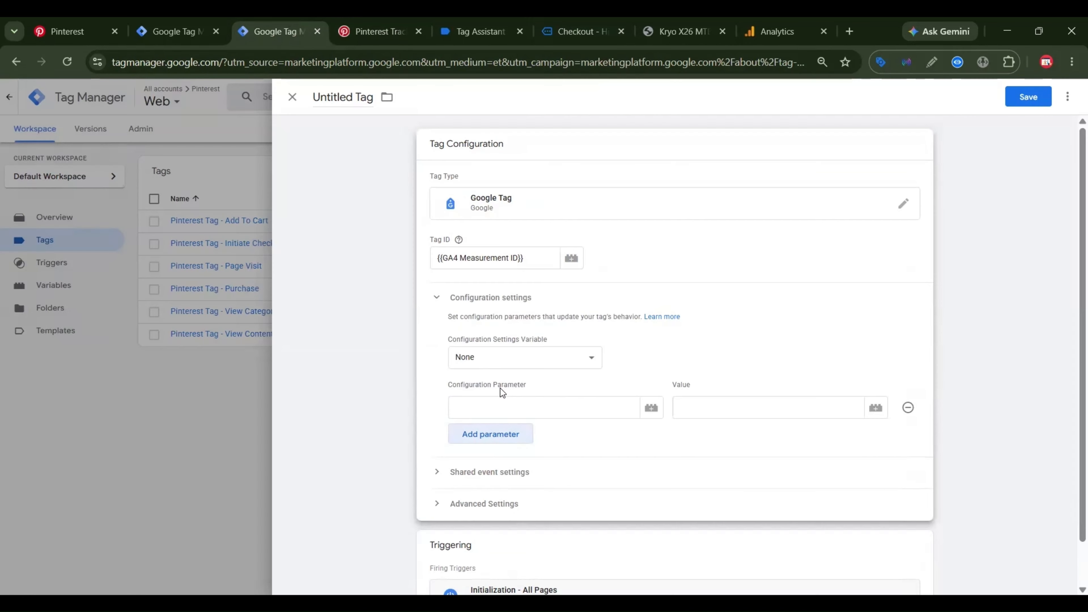
{"action": "left_click", "coordinate": [501, 398]}
{"action": "left_click", "coordinate": [501, 428]}
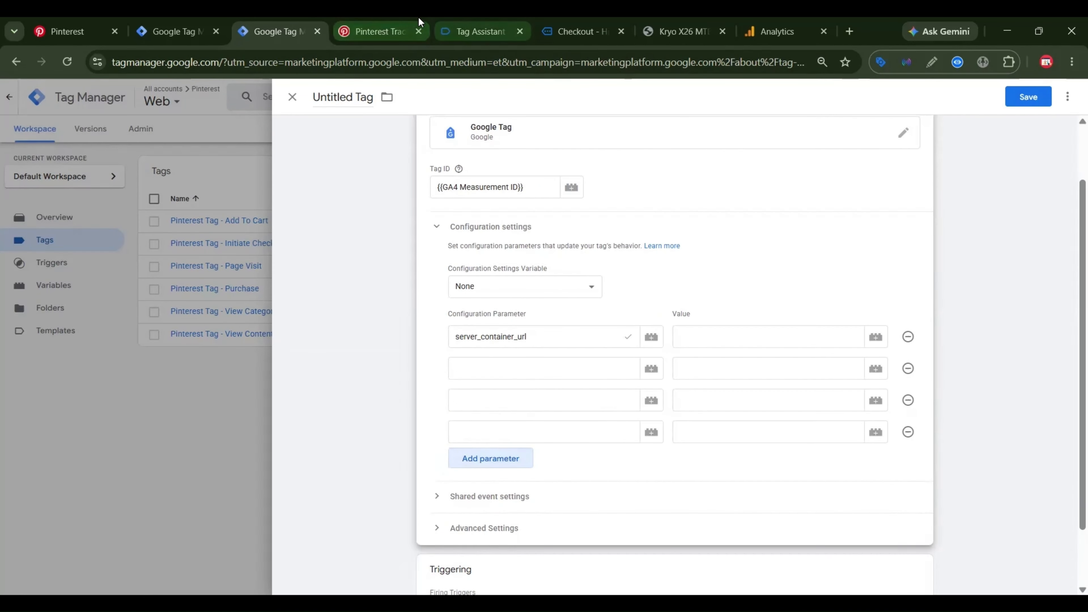
Copy send_page_view from the Notion notes into the second configuration parameter and set its value to false.
{"action": "left_click", "coordinate": [390, 34]}
{"action": "double_click", "coordinate": [324, 316]}
{"action": "key", "text": "ctrl+c"}
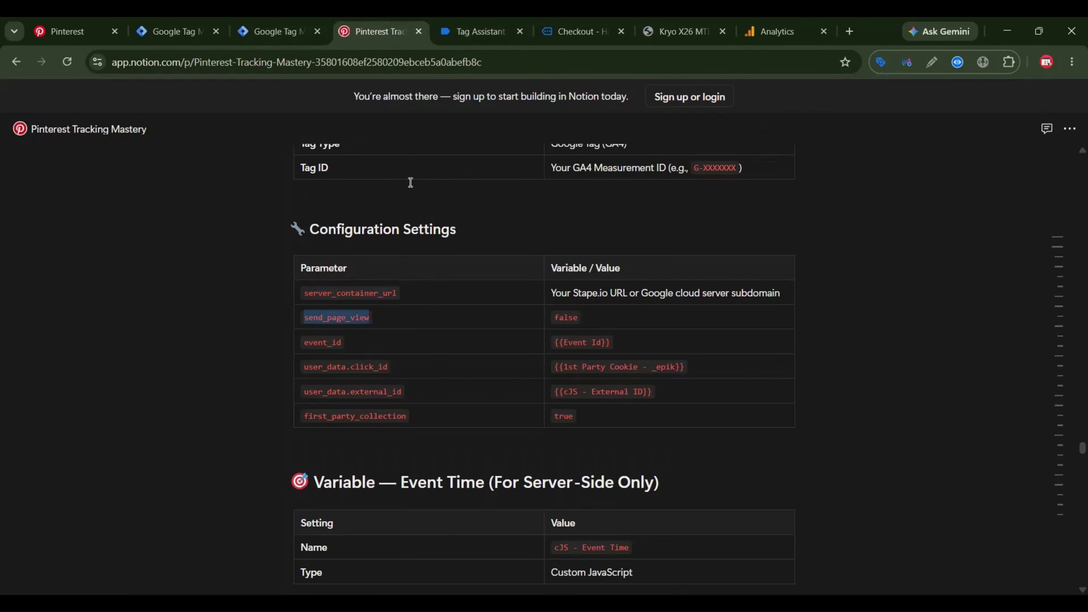
{"action": "left_click", "coordinate": [288, 19]}
{"action": "left_click", "coordinate": [499, 372]}
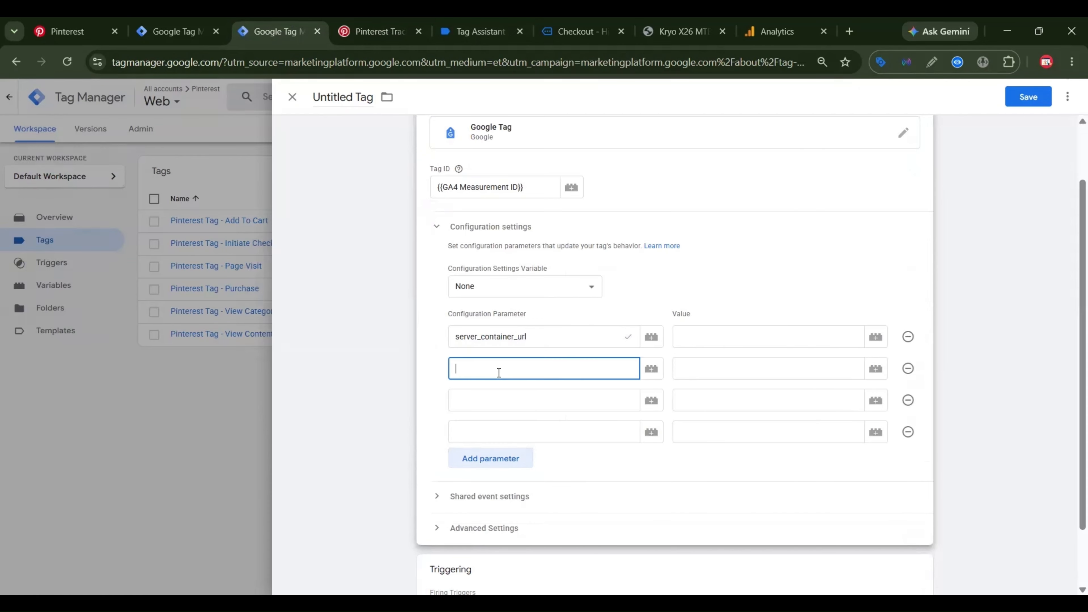
{"action": "key", "text": "ctrl+v"}
{"action": "left_click", "coordinate": [685, 374]}
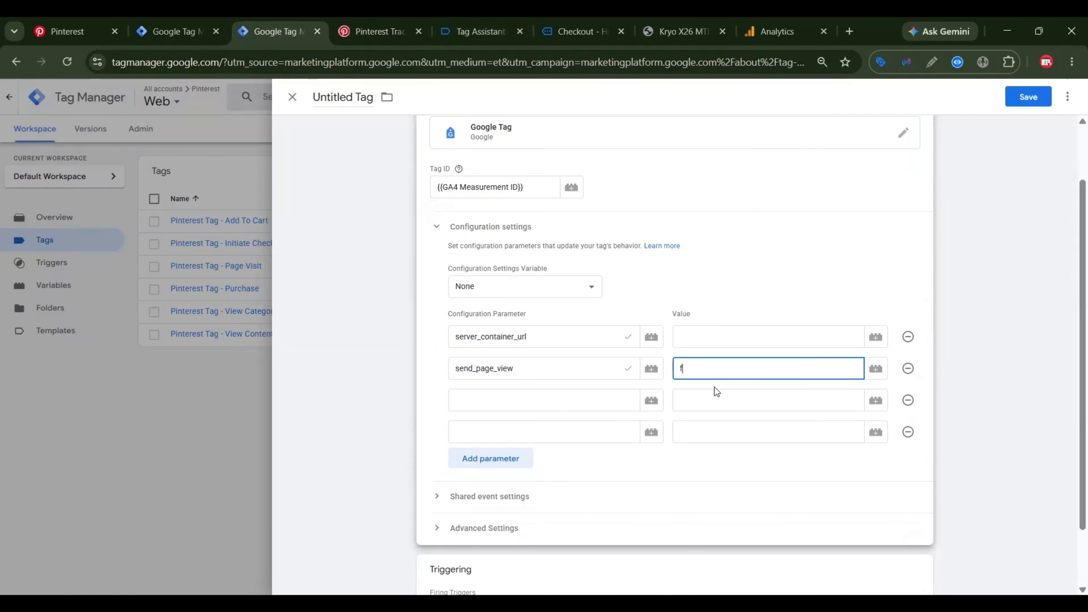
{"action": "type", "text": "false"}
Copy event_id from the Notion notes into the third configuration parameter of the Google Tag.
{"action": "left_click", "coordinate": [399, 16]}
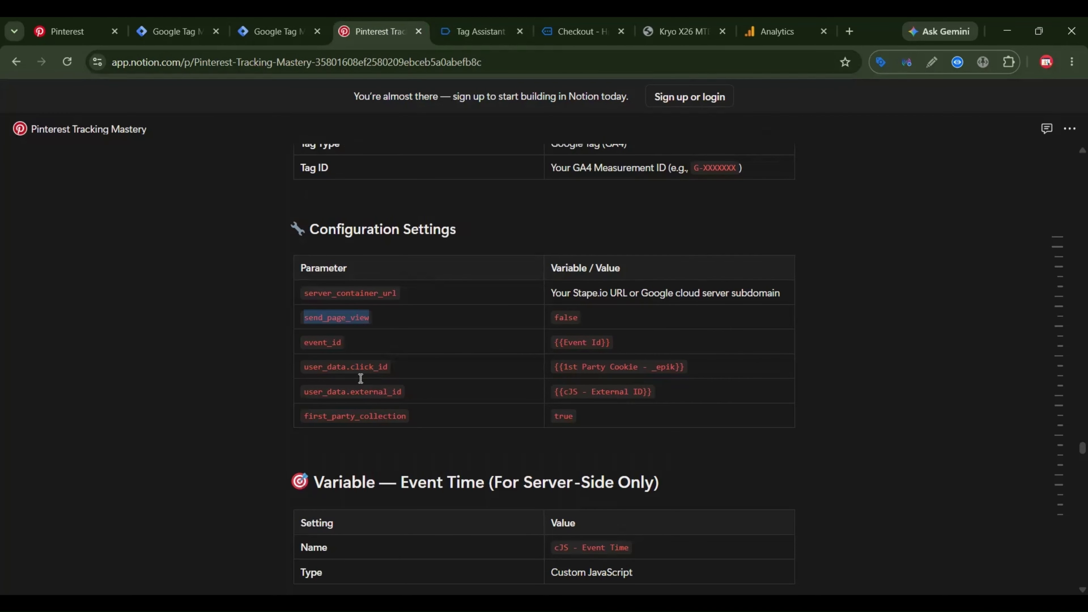
{"action": "double_click", "coordinate": [331, 342]}
{"action": "key", "text": "ctrl+c"}
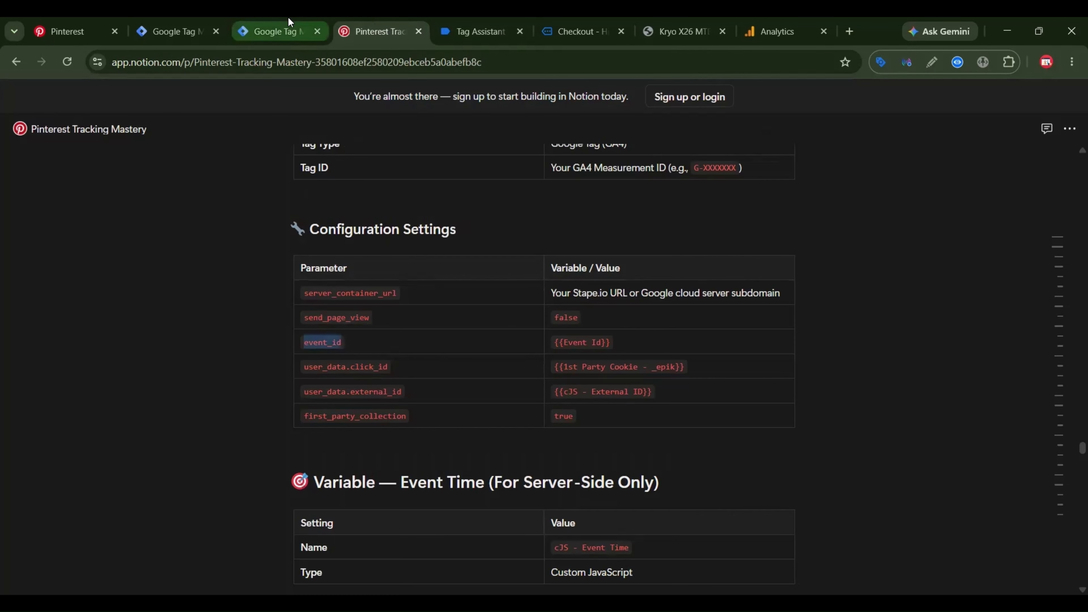
{"action": "left_click", "coordinate": [289, 23]}
{"action": "left_click", "coordinate": [501, 397]}
{"action": "key", "text": "ctrl+v"}
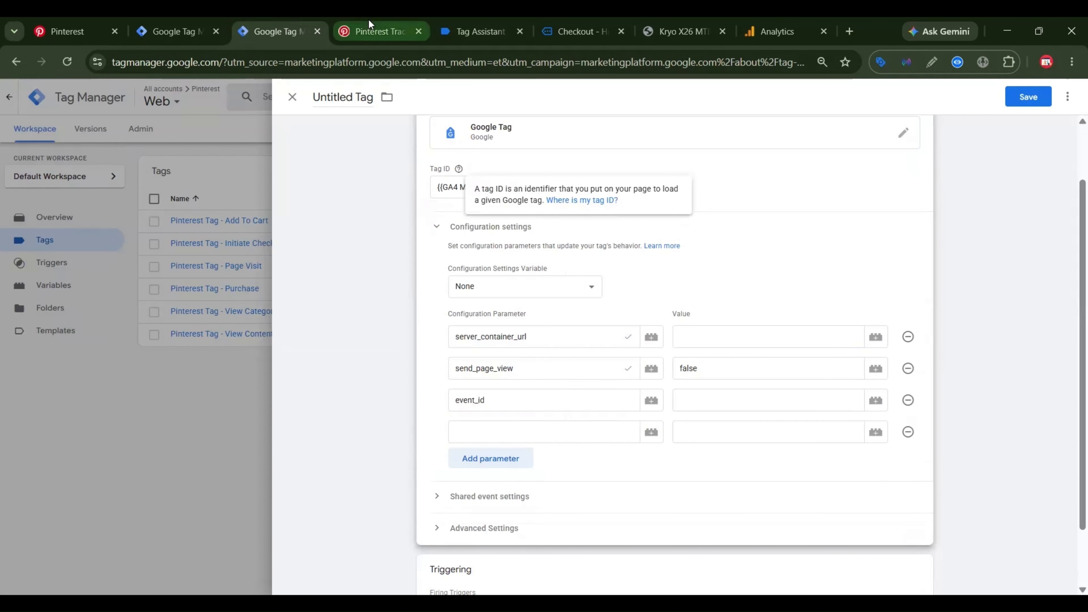
Copy user_data.click_id from the Notion notes into the fourth configuration parameter.
{"action": "left_click", "coordinate": [369, 25]}
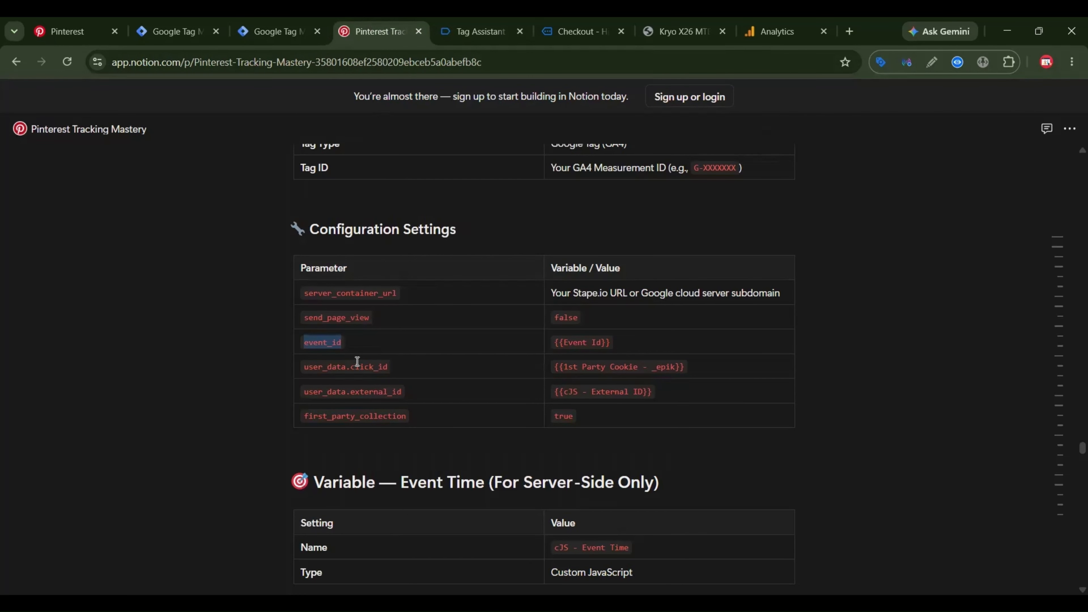
{"action": "double_click", "coordinate": [357, 366]}
{"action": "key", "text": "ctrl+c"}
{"action": "left_click", "coordinate": [278, 31]}
{"action": "key", "text": "ctrl+v"}
Add a fifth configuration parameter row and fill it with user_data.external_id from the Notion notes.
{"action": "left_click", "coordinate": [506, 461]}
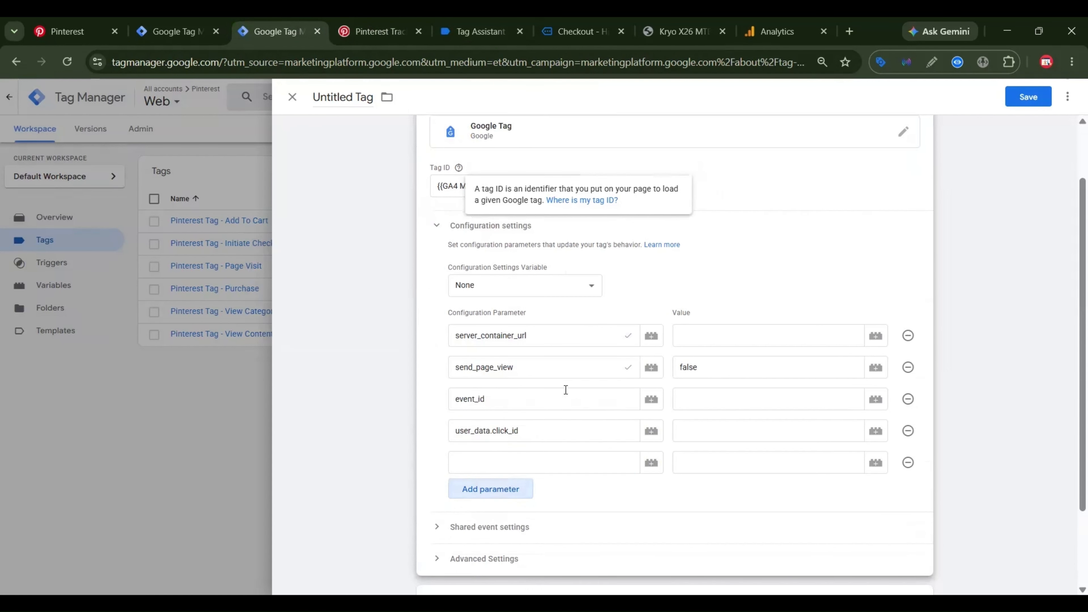
{"action": "scroll", "coordinate": [566, 390], "scroll_direction": "down", "scroll_amount": 3}
{"action": "key", "text": "ctrl+Tab"}
{"action": "double_click", "coordinate": [359, 390]}
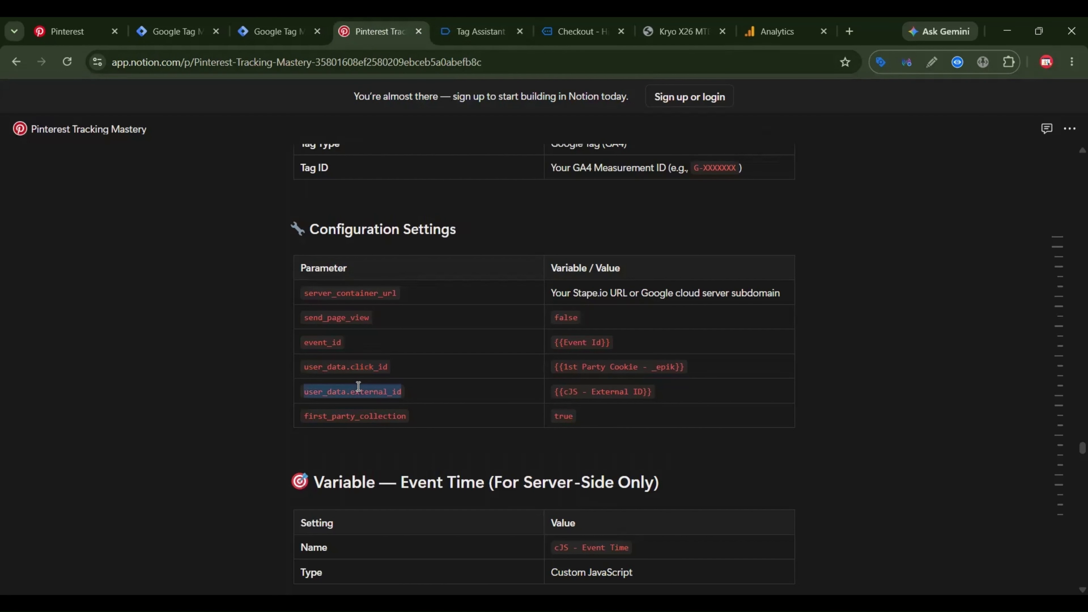
{"action": "left_click", "coordinate": [317, 23]}
Add first_party_collection from the Notion notes as the sixth configuration parameter.
{"action": "key", "text": "ctrl+Tab"}
{"action": "double_click", "coordinate": [349, 416]}
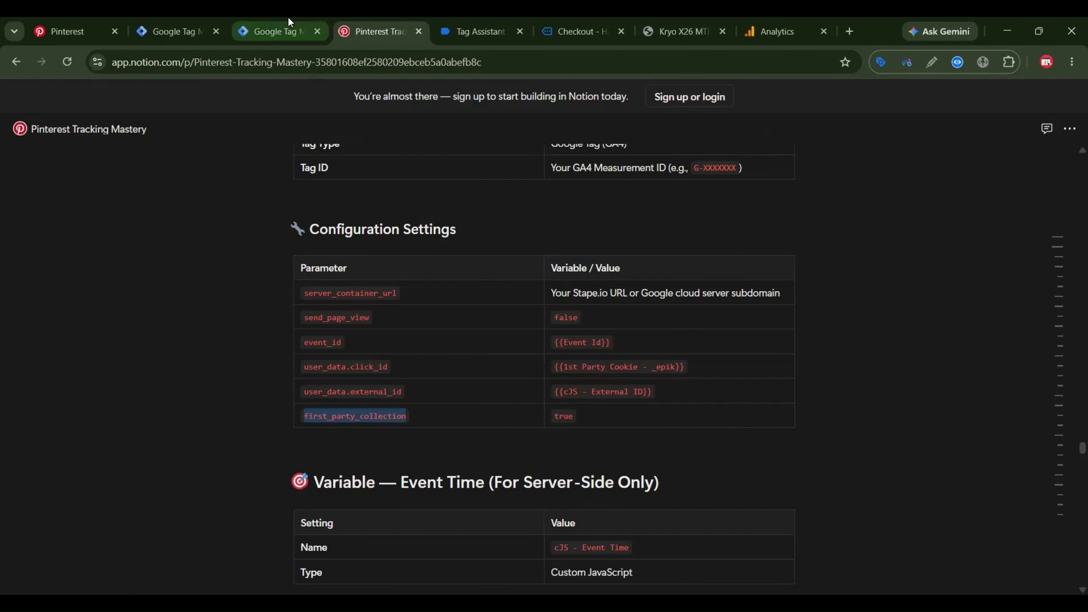
{"action": "left_click", "coordinate": [285, 26]}
{"action": "key", "text": "ctrl+v"}
{"action": "left_click", "coordinate": [699, 240]}
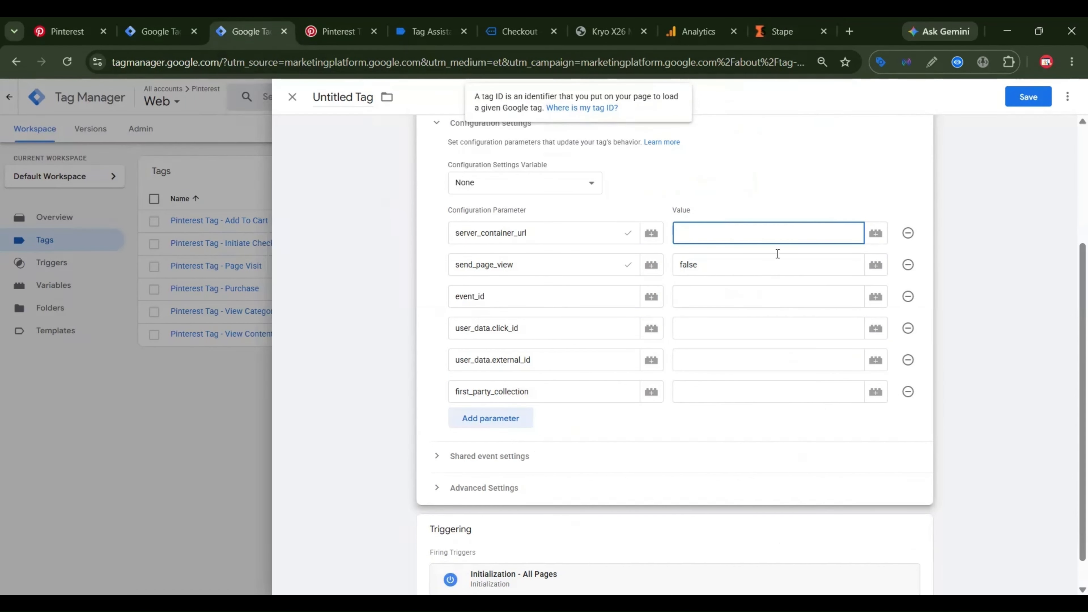
{"action": "left_click", "coordinate": [771, 19]}
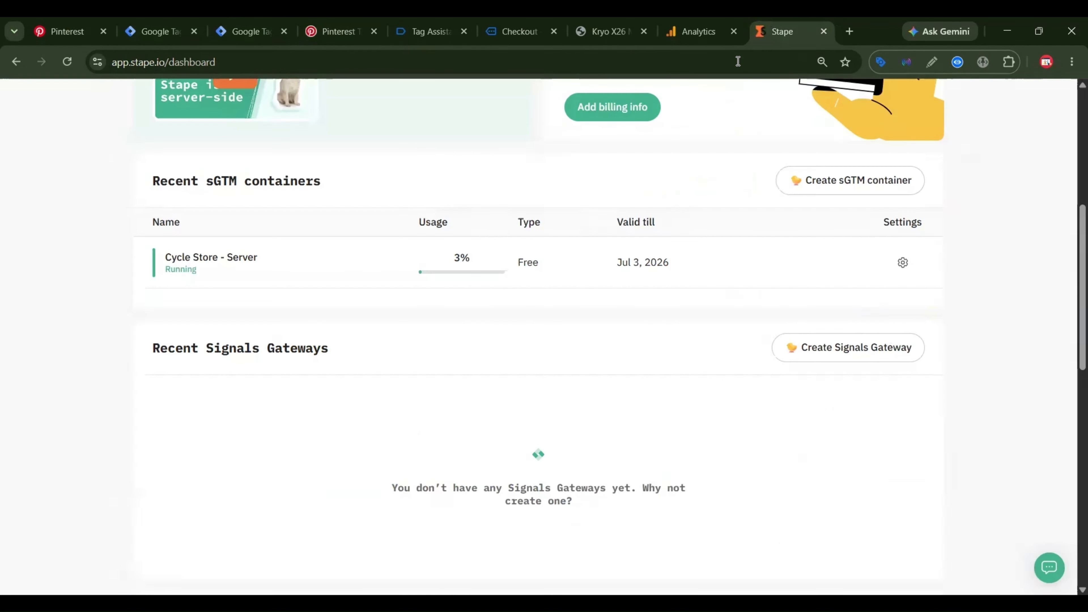
{"action": "left_click", "coordinate": [295, 281]}
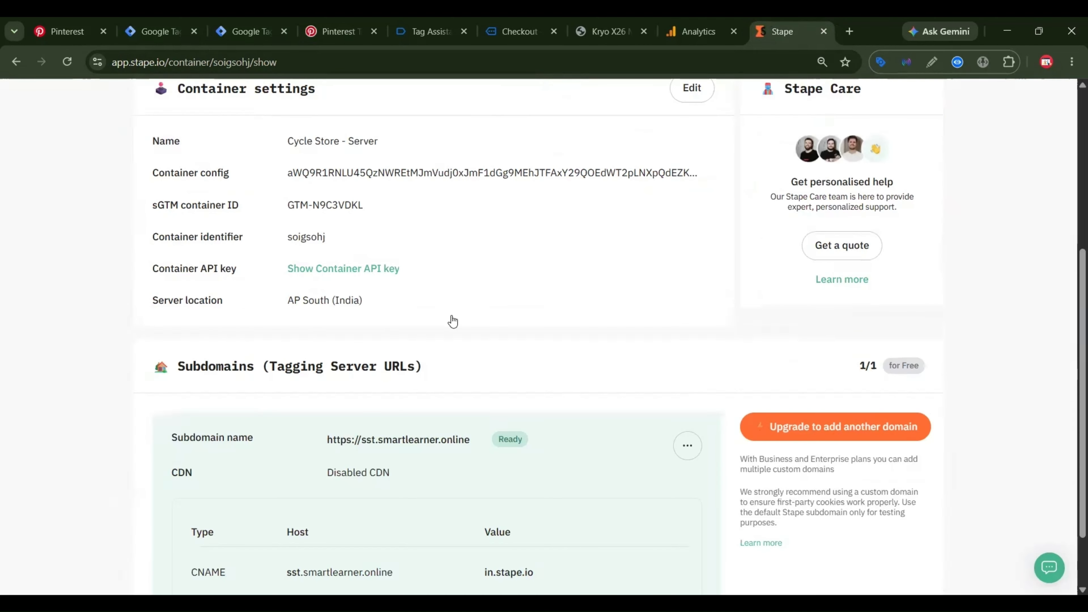
{"action": "scroll", "coordinate": [451, 313], "scroll_direction": "down", "scroll_amount": 2}
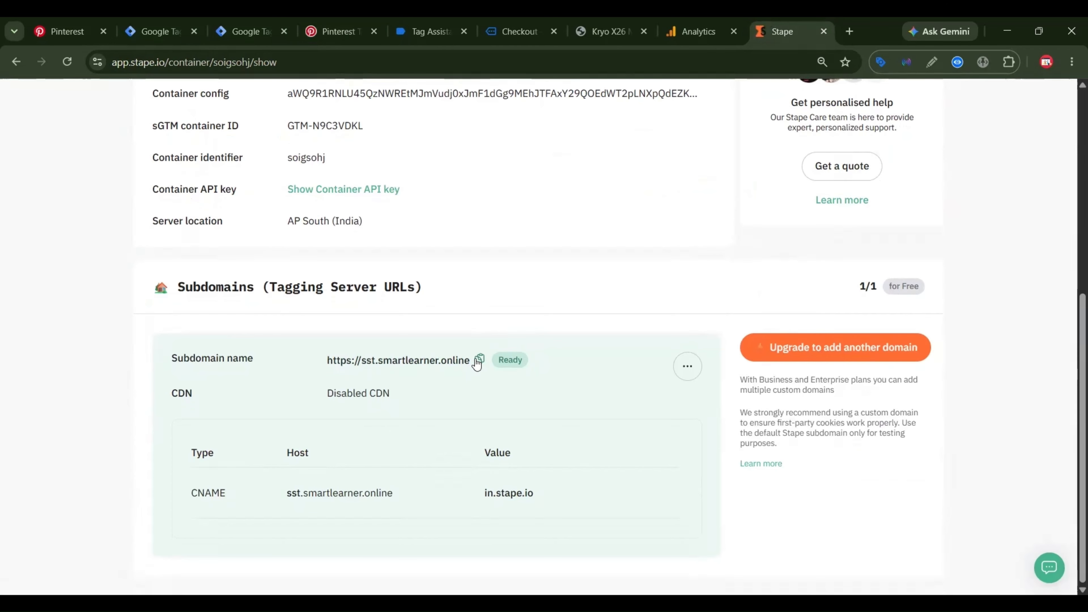
{"action": "left_click", "coordinate": [479, 360]}
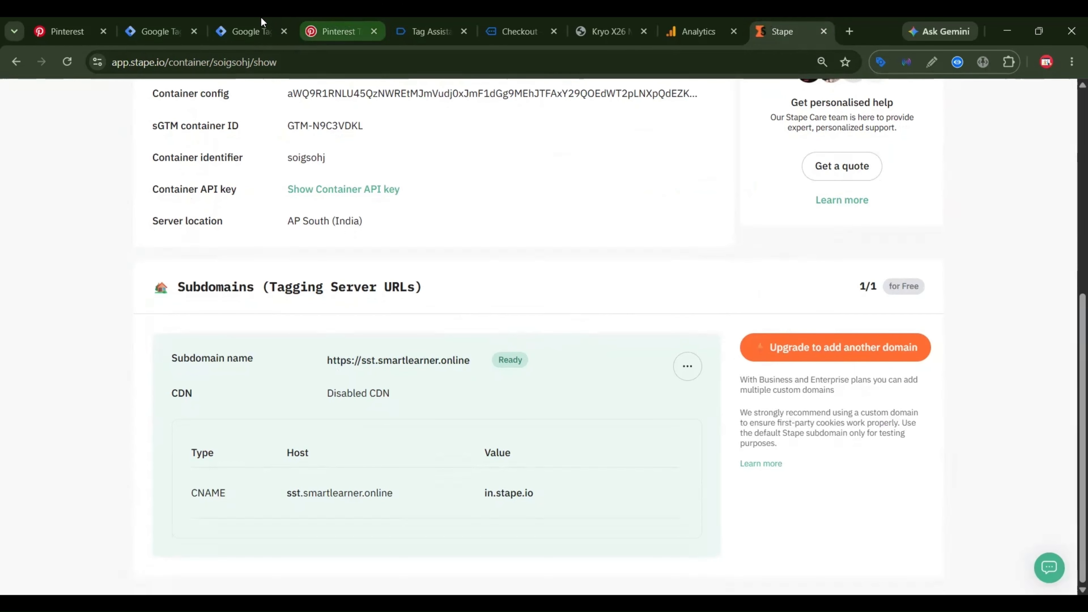
{"action": "left_click", "coordinate": [269, 27]}
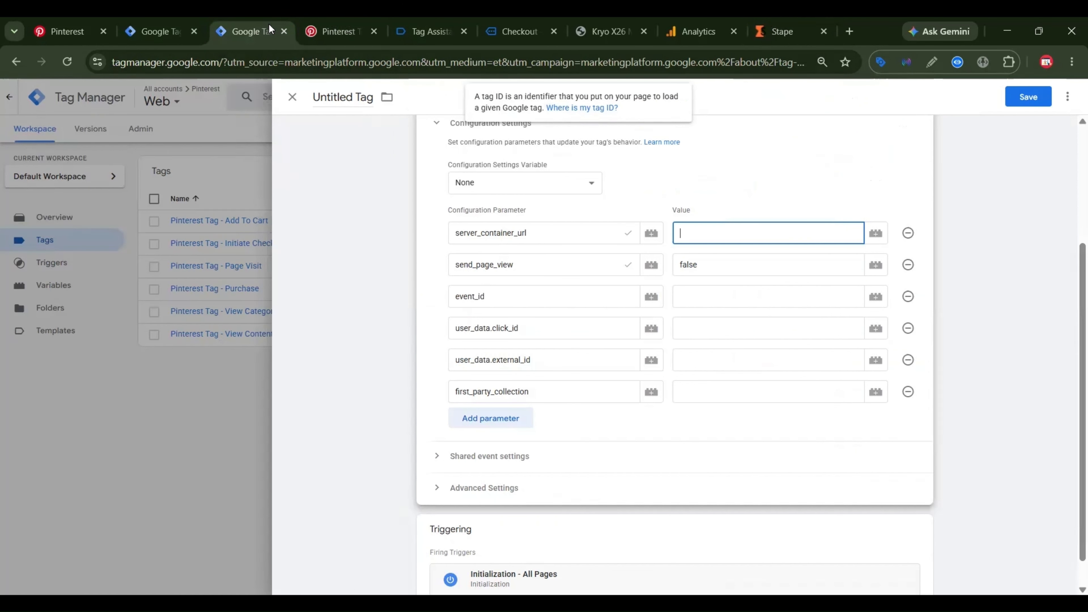
{"action": "key", "text": "ctrl+v"}
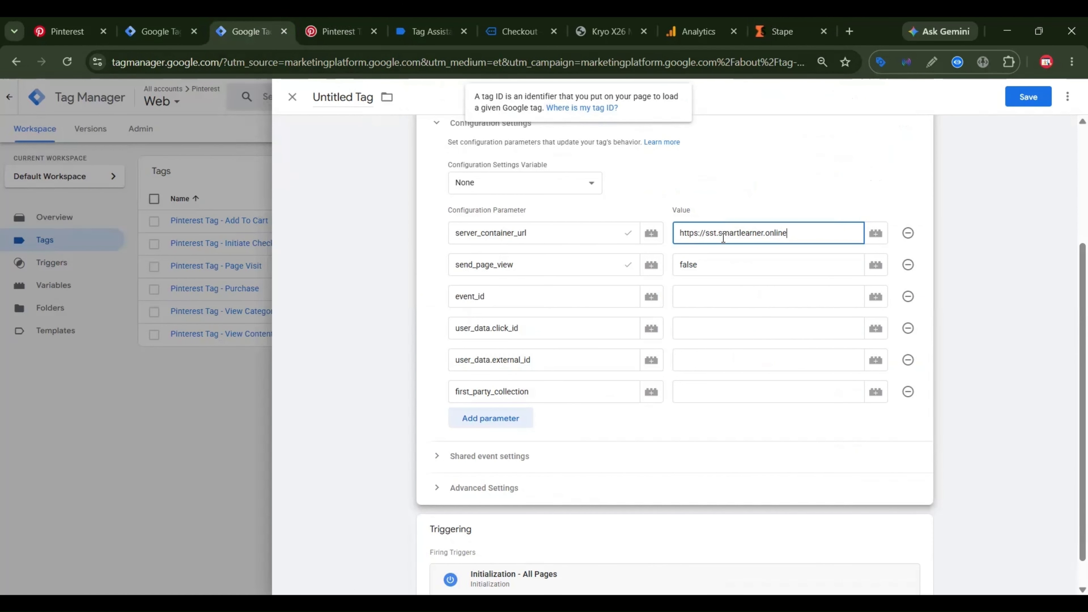
Examine the server container URL in the Server container's settings, and return to the web container's tag.
{"action": "left_click", "coordinate": [164, 32]}
{"action": "left_click", "coordinate": [159, 134]}
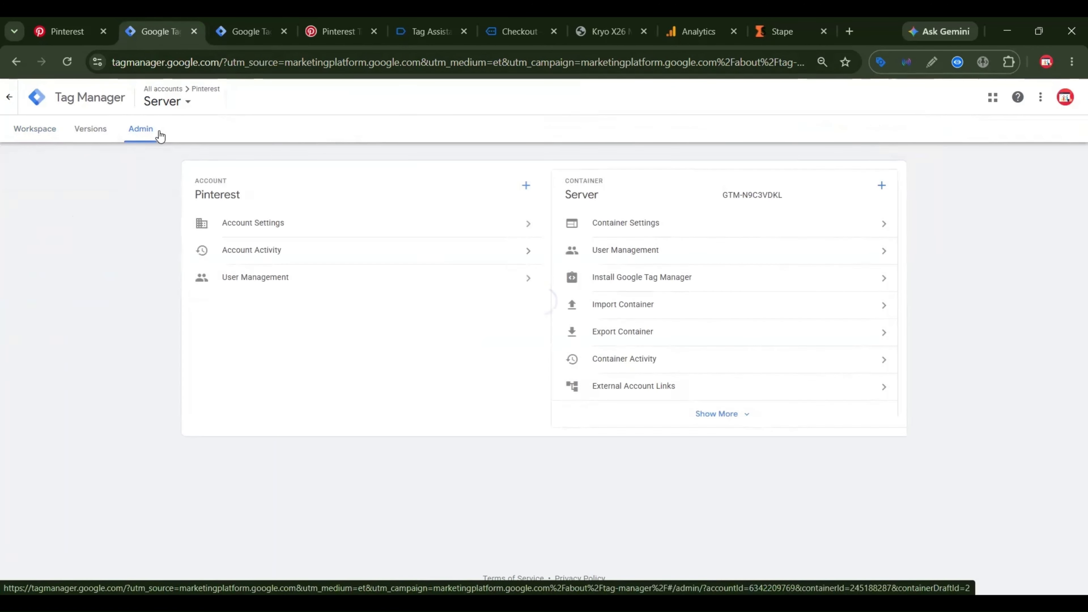
{"action": "left_click", "coordinate": [673, 224]}
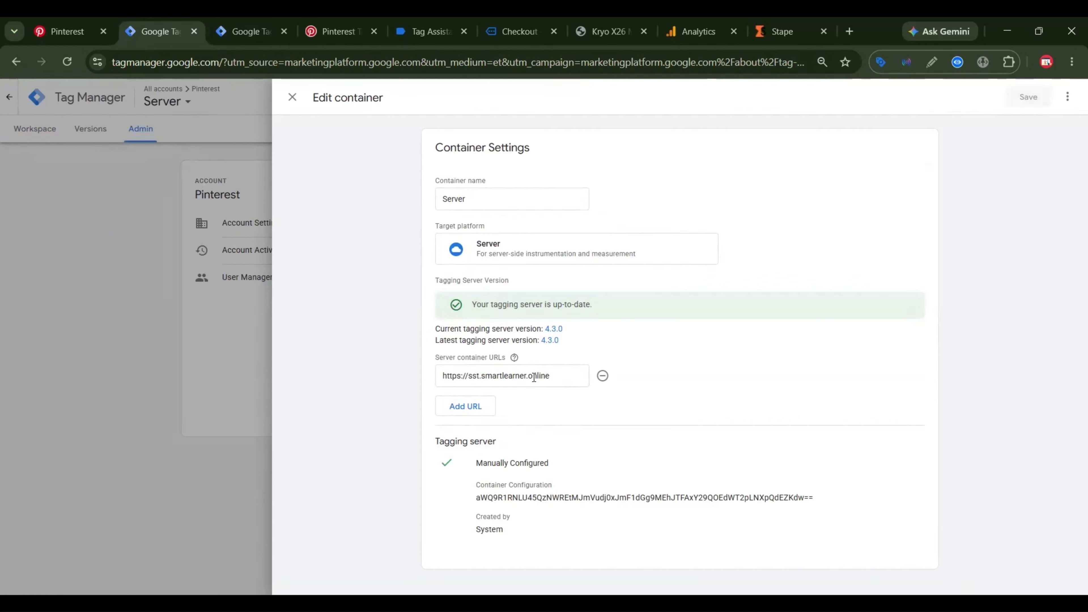
{"action": "key", "text": "ctrl+Tab"}
Set the event_id value to the Event Id variable and user_data.click_id to the 1st Party Cookie - _epik variable.
{"action": "left_click", "coordinate": [693, 297]}
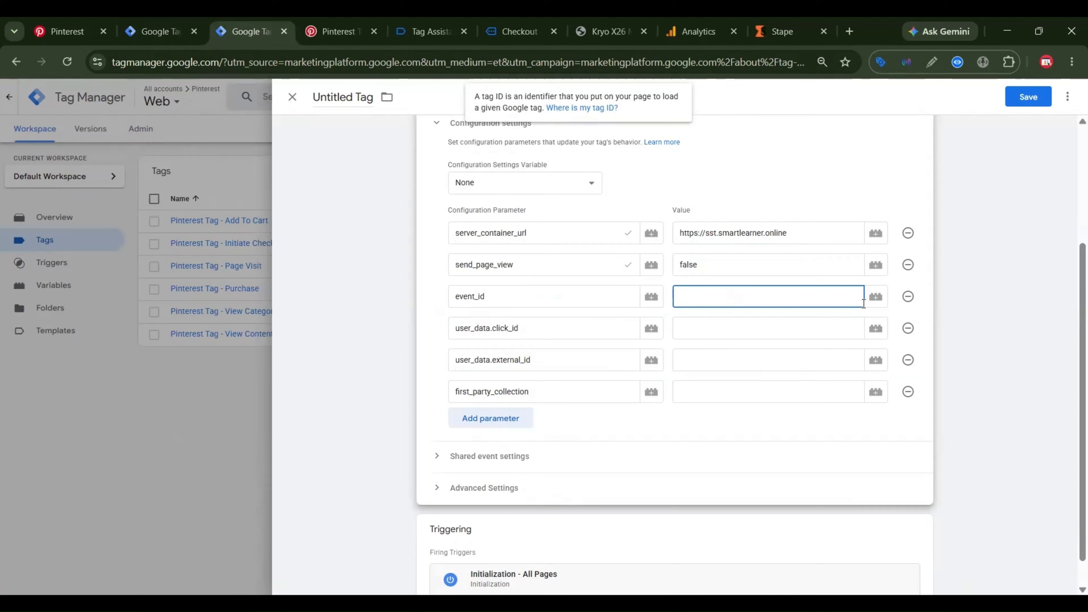
{"action": "left_click", "coordinate": [874, 297]}
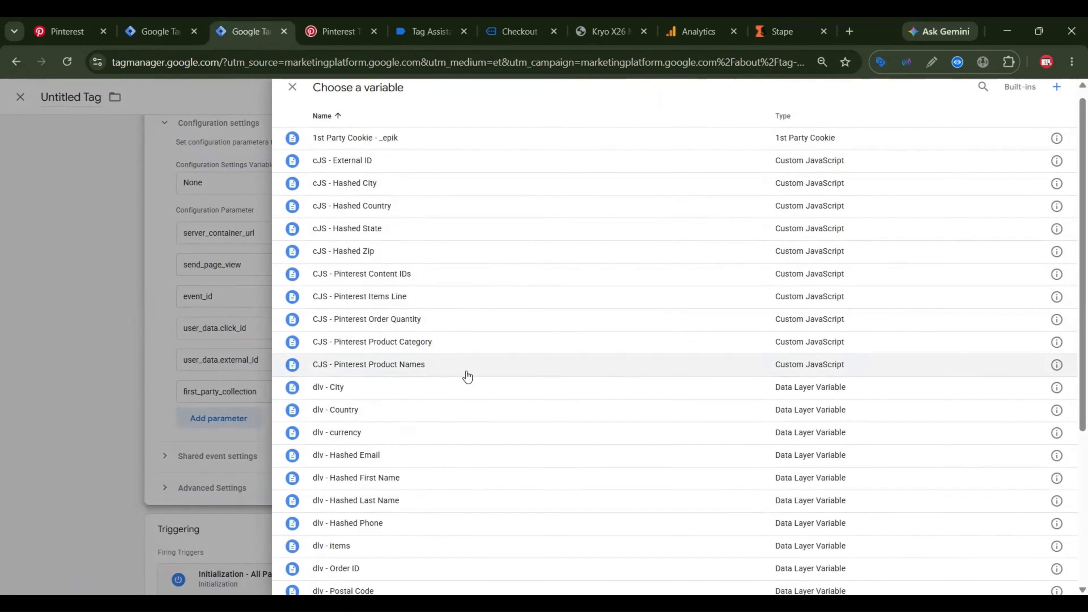
{"action": "scroll", "coordinate": [467, 376], "scroll_direction": "down", "scroll_amount": 5}
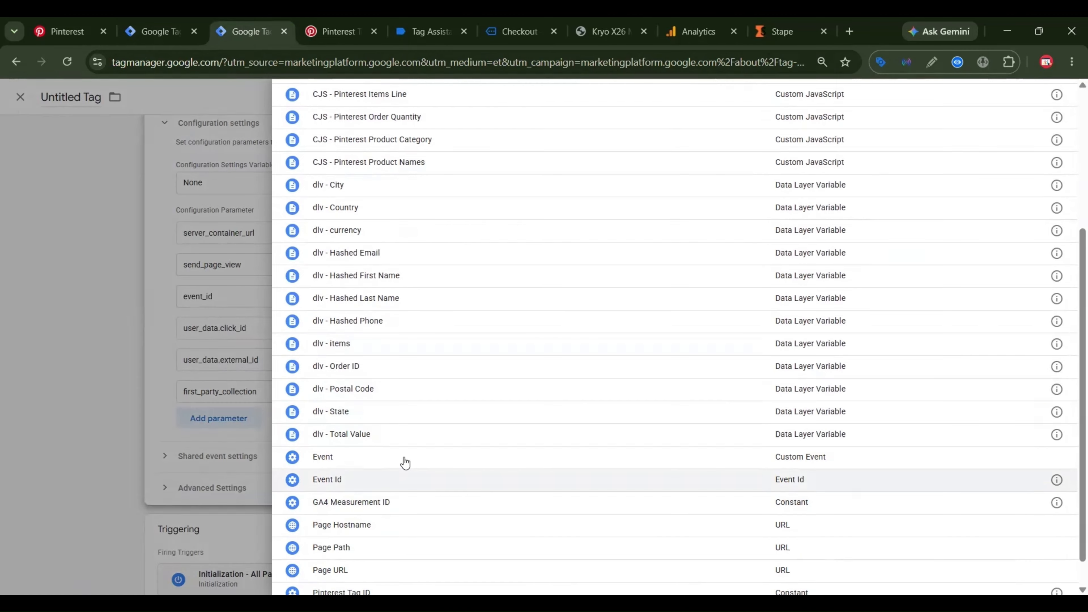
{"action": "left_click", "coordinate": [404, 478]}
{"action": "left_click", "coordinate": [718, 329]}
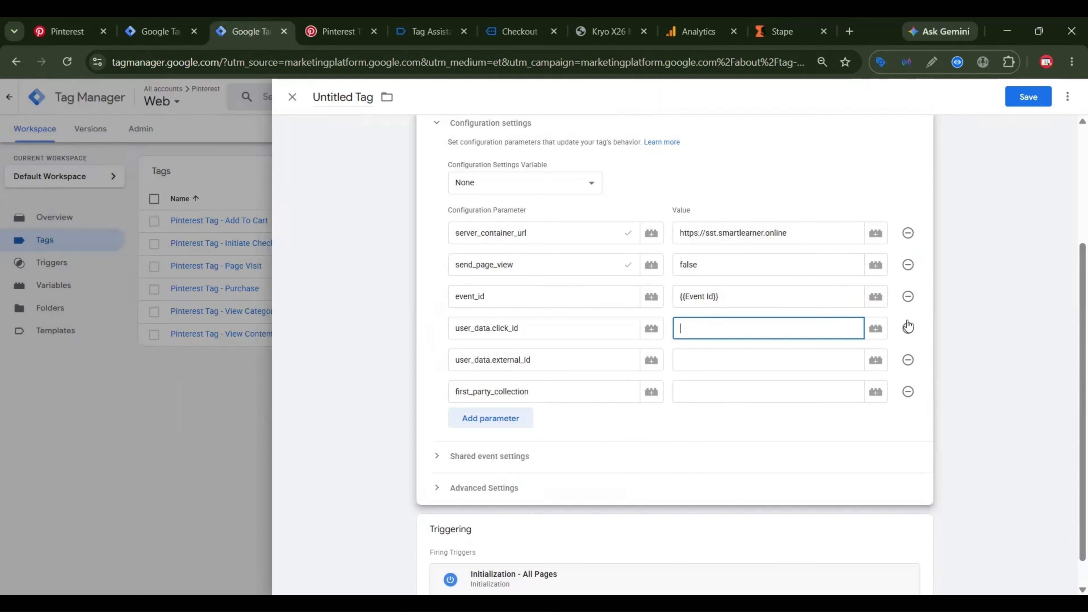
{"action": "left_click", "coordinate": [875, 328]}
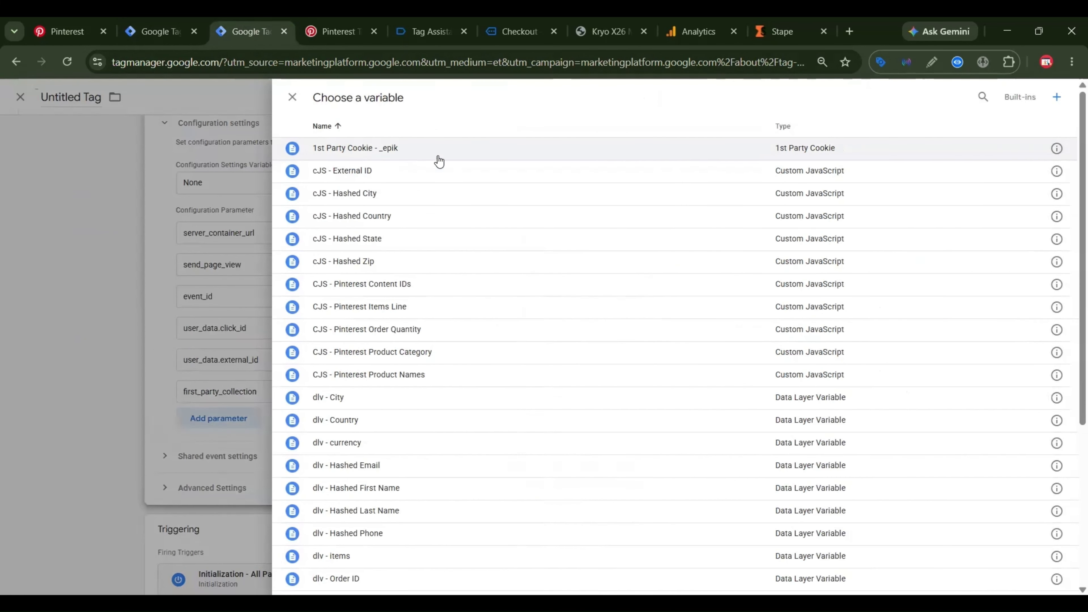
{"action": "left_click", "coordinate": [441, 158]}
Set user_data.external_id to the cJS - External ID variable and first_party_collection to true, completing the tag configuration.
{"action": "left_click", "coordinate": [730, 361]}
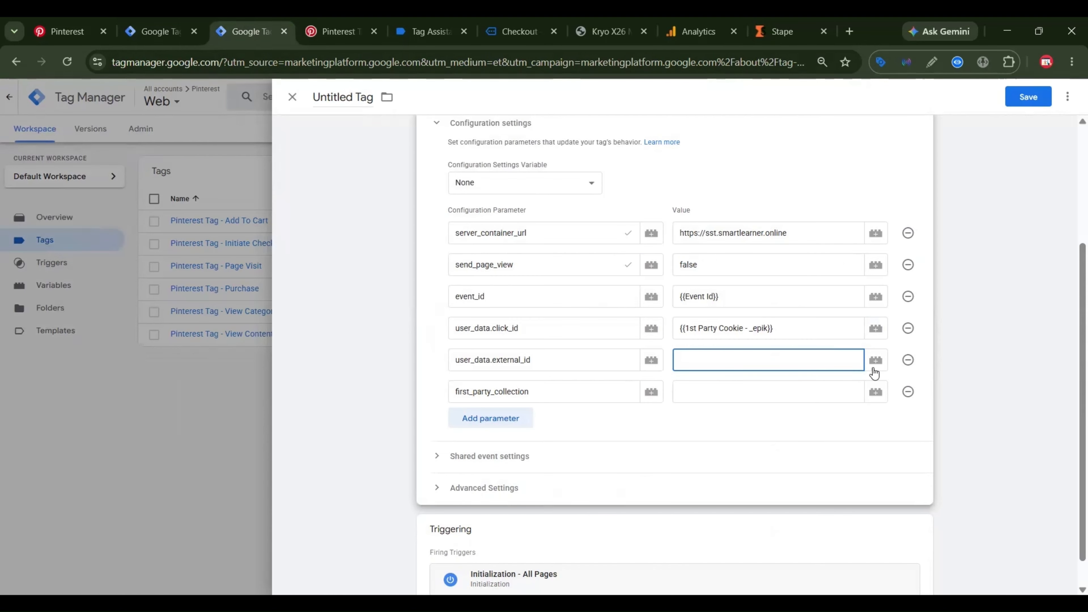
{"action": "left_click", "coordinate": [875, 360]}
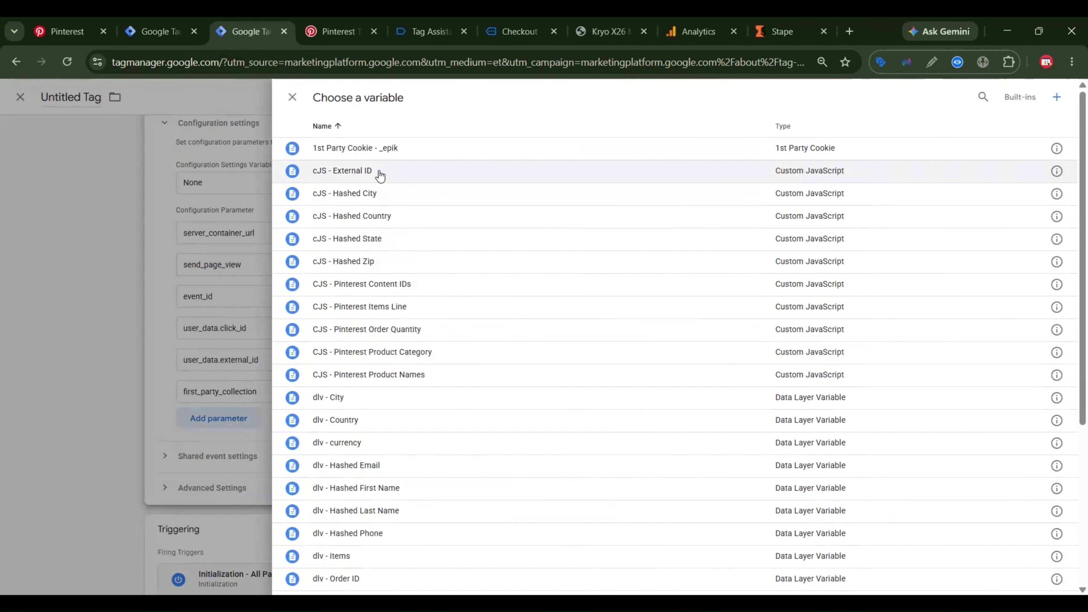
{"action": "left_click", "coordinate": [379, 170]}
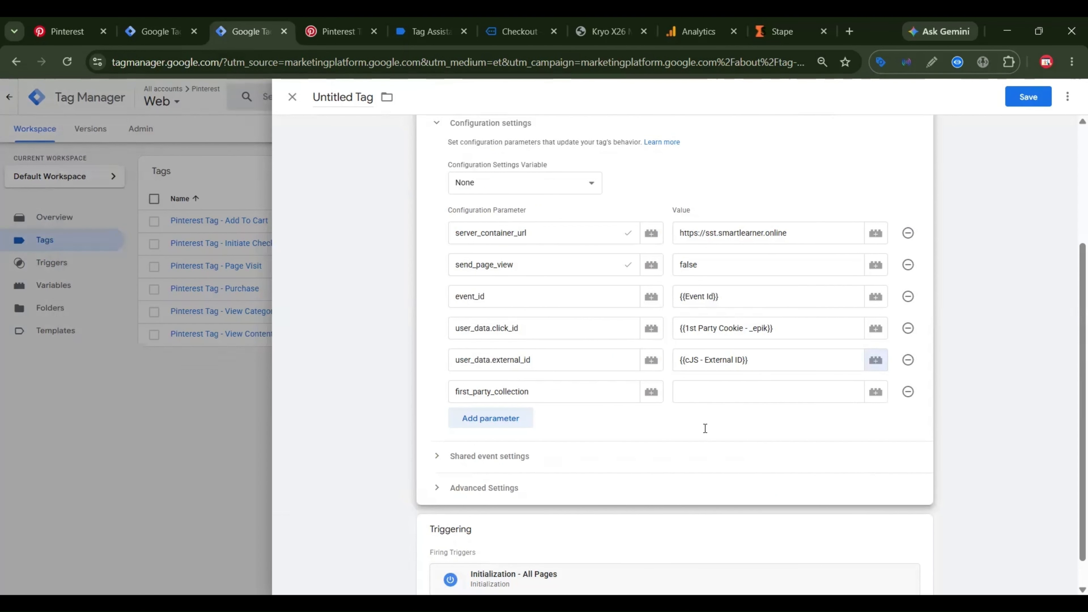
{"action": "left_click", "coordinate": [750, 391]}
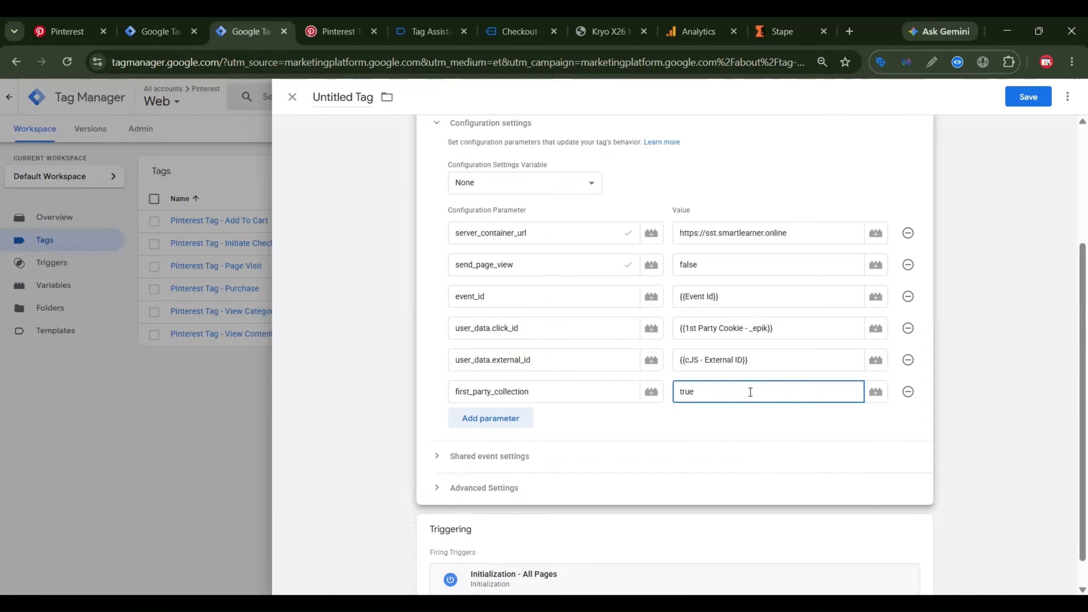
{"action": "left_click", "coordinate": [744, 552]}
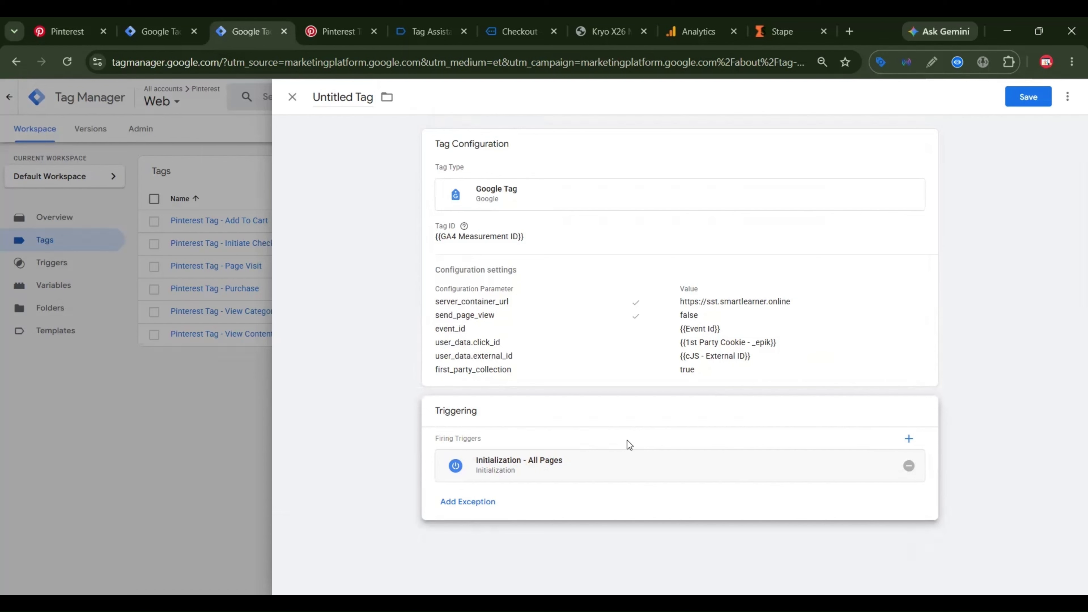
Save the tag under the name Pinterest Server - Google Tag.
{"action": "left_click", "coordinate": [1013, 92]}
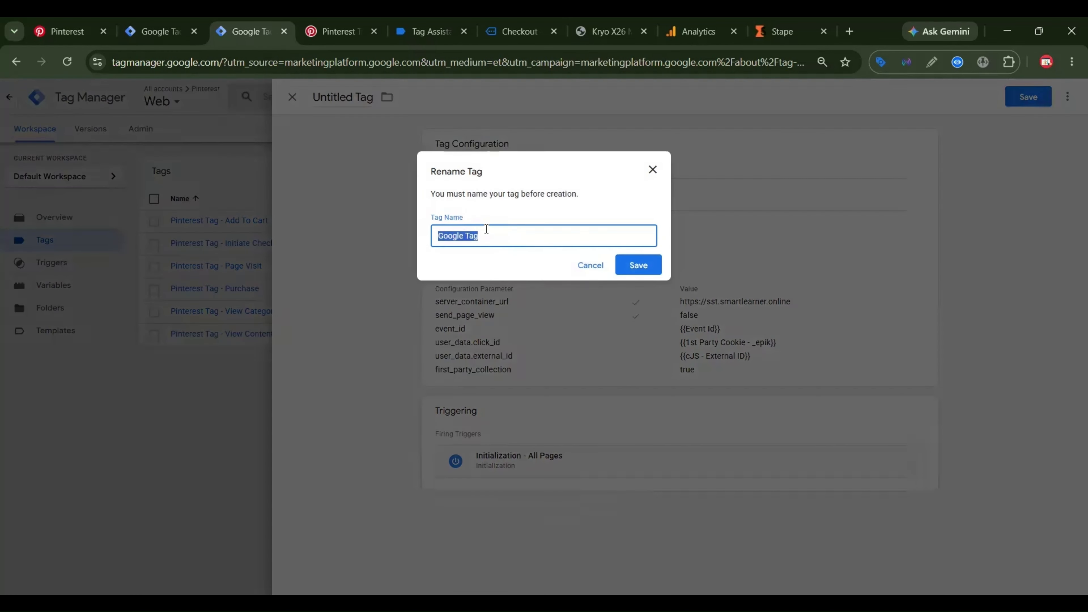
{"action": "left_click", "coordinate": [439, 234]}
{"action": "type", "text": "Pinterest Tag"}
{"action": "key", "text": "Left"}
{"action": "key", "text": "Left"}
{"action": "key", "text": "Left"}
{"action": "type", "text": "Server"}
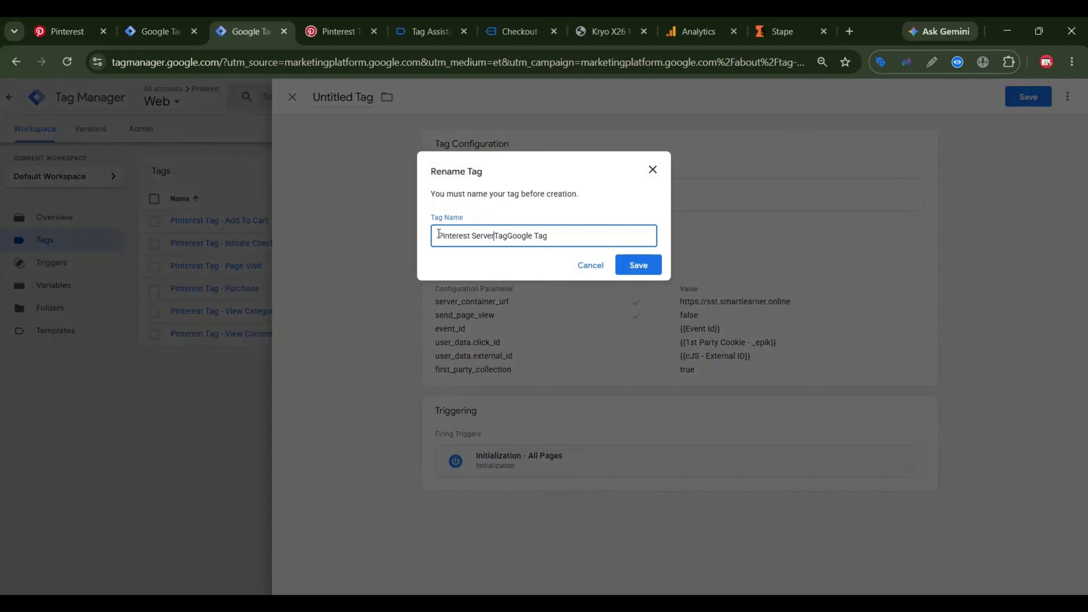
{"action": "key", "text": "Delete"}
{"action": "key", "text": "Delete"}
{"action": "key", "text": "Delete"}
{"action": "type", "text": "-"}
{"action": "left_click", "coordinate": [639, 265]}
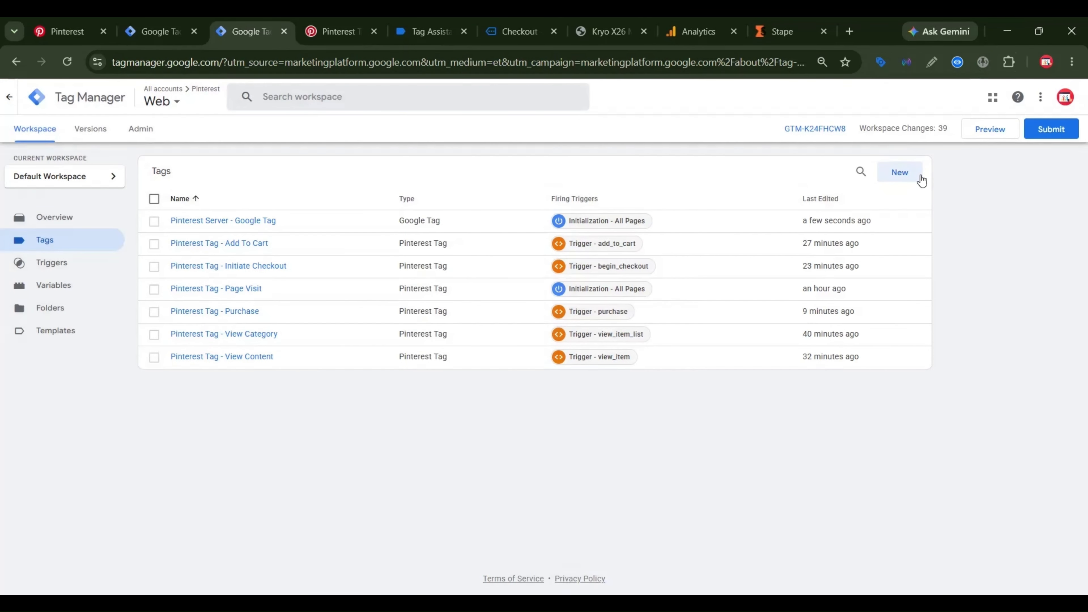
Create a new Google Analytics: GA4 Event tag with the GA4 Measurement ID variable as its measurement ID.
{"action": "left_click", "coordinate": [920, 179]}
{"action": "left_click", "coordinate": [842, 214]}
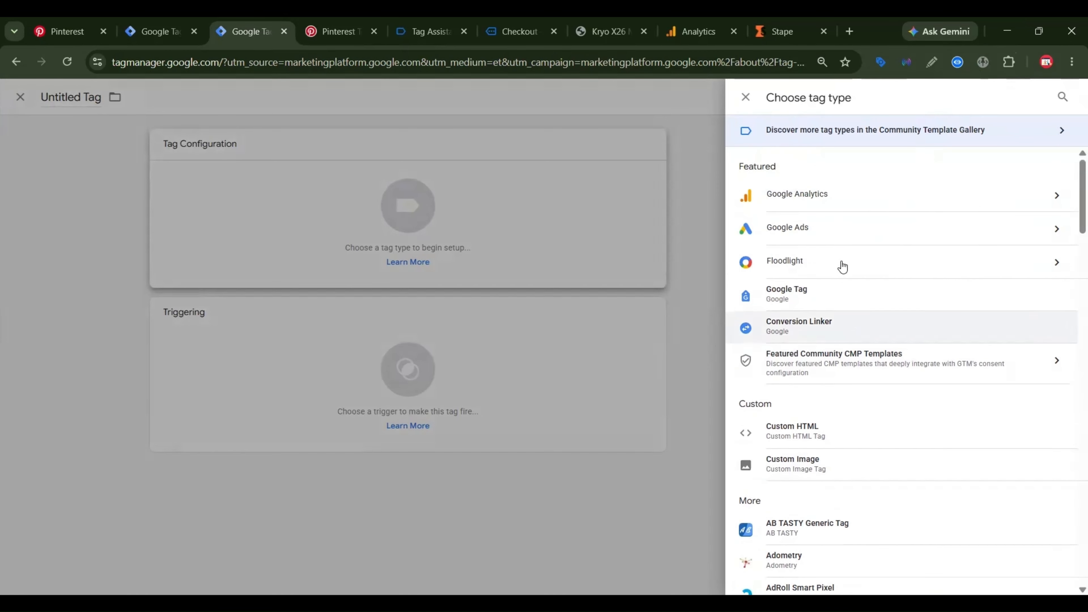
{"action": "left_click", "coordinate": [852, 202]}
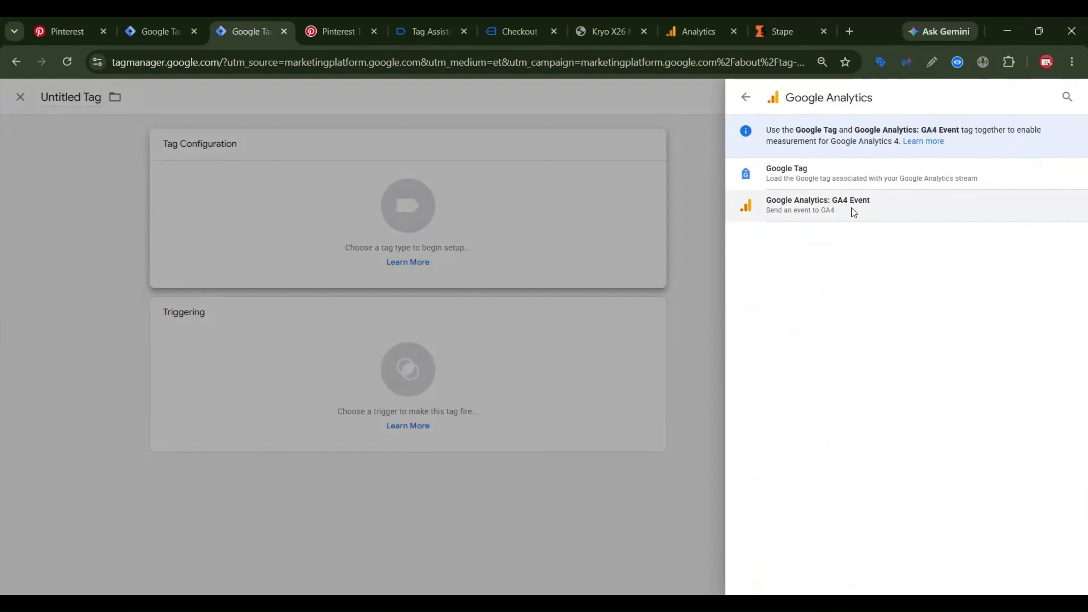
{"action": "left_click", "coordinate": [854, 212]}
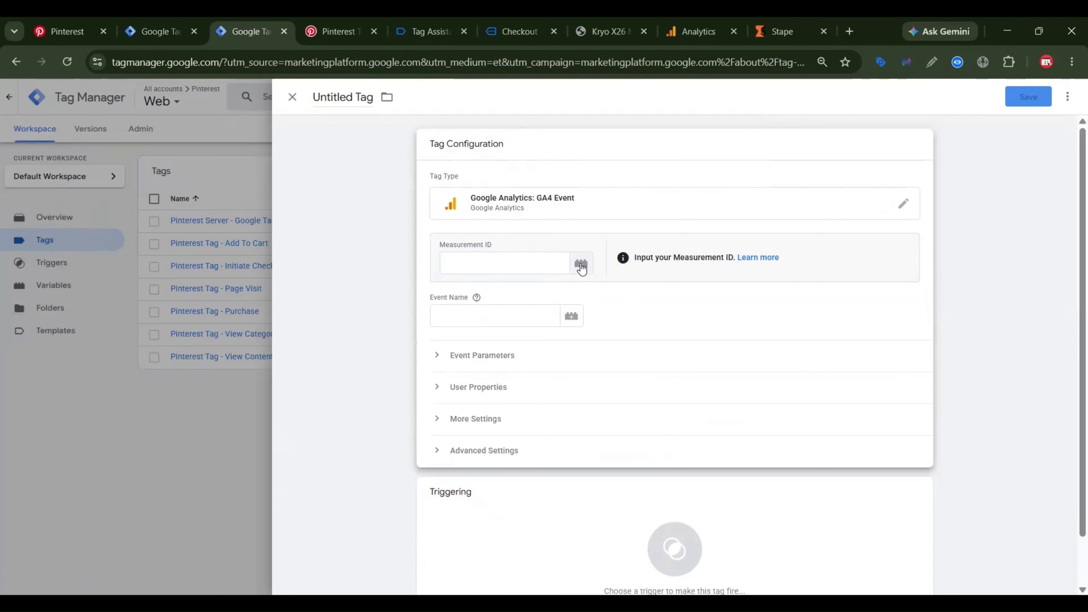
{"action": "left_click", "coordinate": [581, 265]}
{"action": "scroll", "coordinate": [481, 287], "scroll_direction": "down", "scroll_amount": 2}
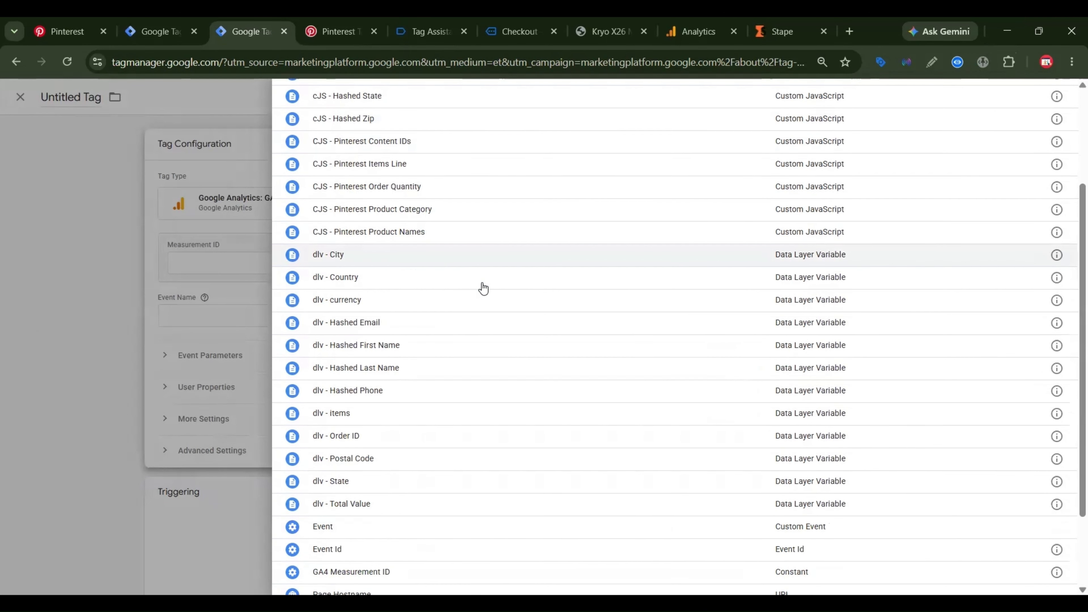
{"action": "scroll", "coordinate": [483, 288], "scroll_direction": "down", "scroll_amount": 2}
{"action": "left_click", "coordinate": [374, 468]}
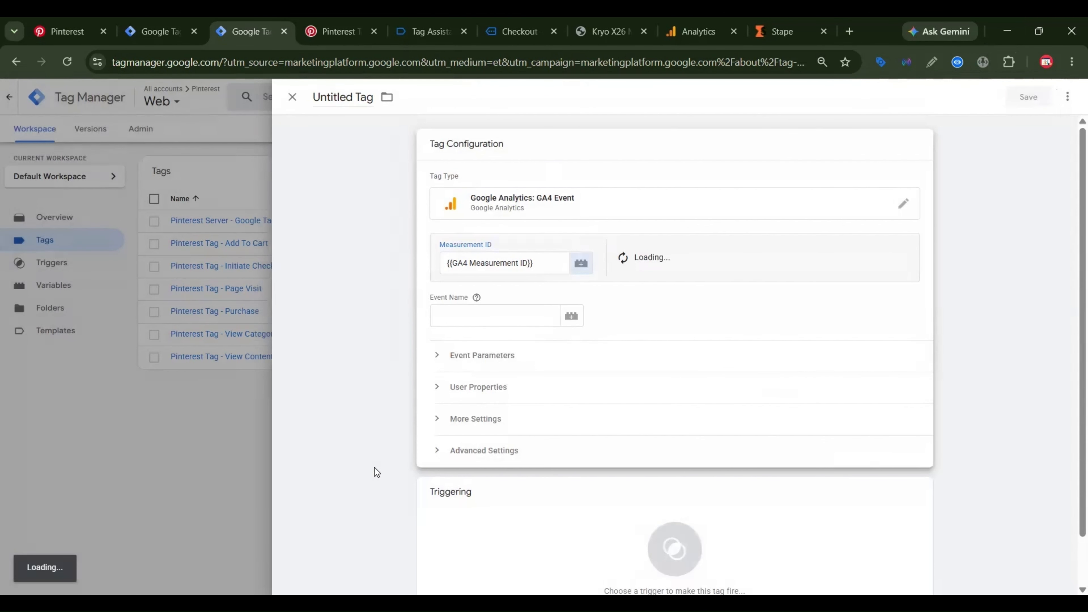
Copy page_view from the Page View section of the Notion notes into the GA4 event tag's event name.
{"action": "left_click", "coordinate": [476, 320]}
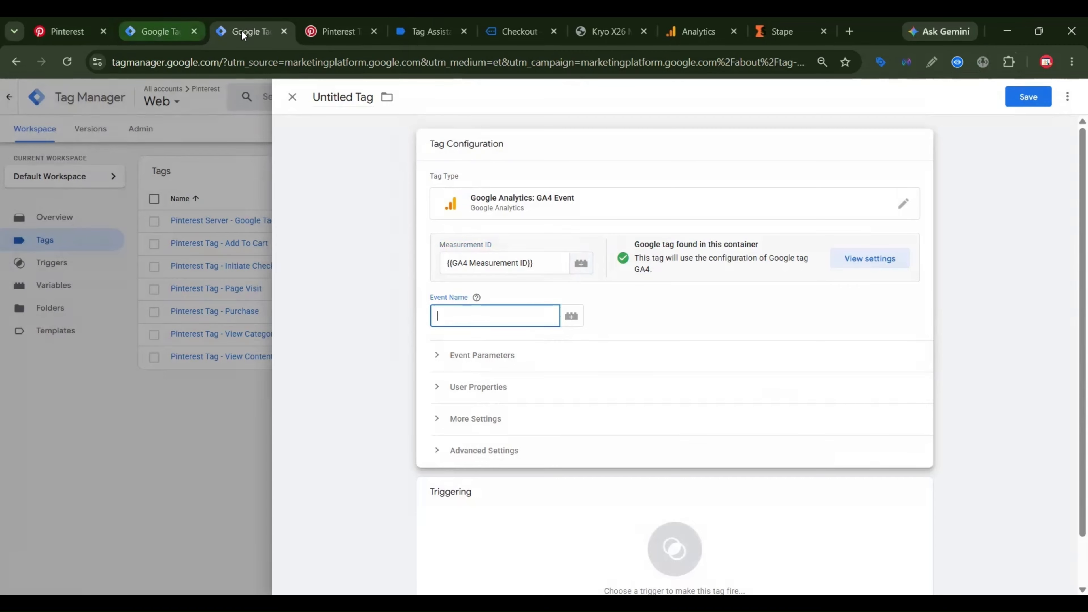
{"action": "left_click", "coordinate": [318, 22]}
{"action": "scroll", "coordinate": [539, 444], "scroll_direction": "down", "scroll_amount": 5}
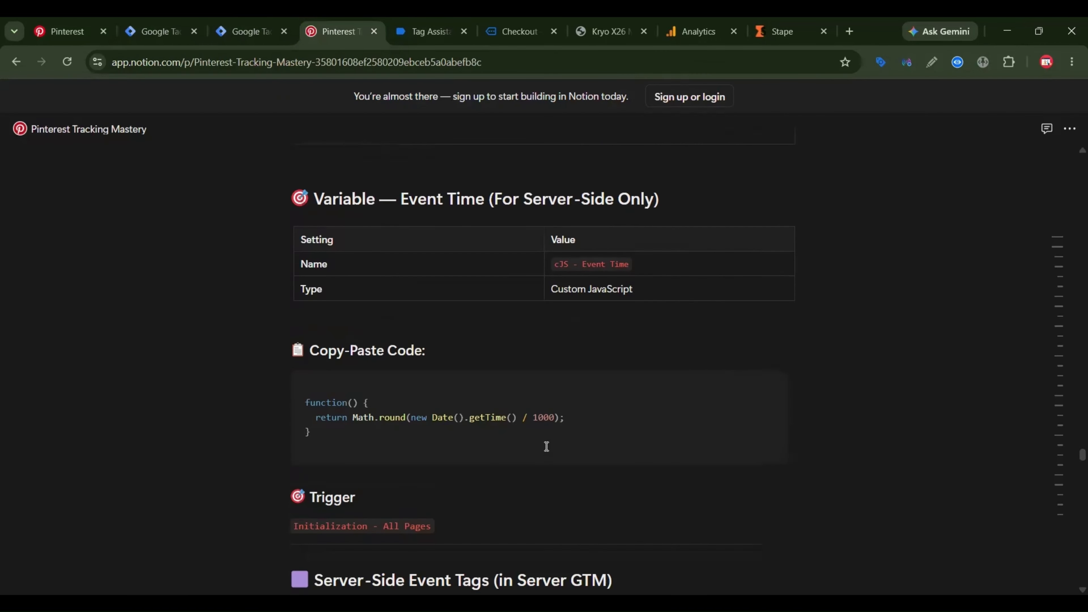
{"action": "scroll", "coordinate": [588, 397], "scroll_direction": "down", "scroll_amount": 8}
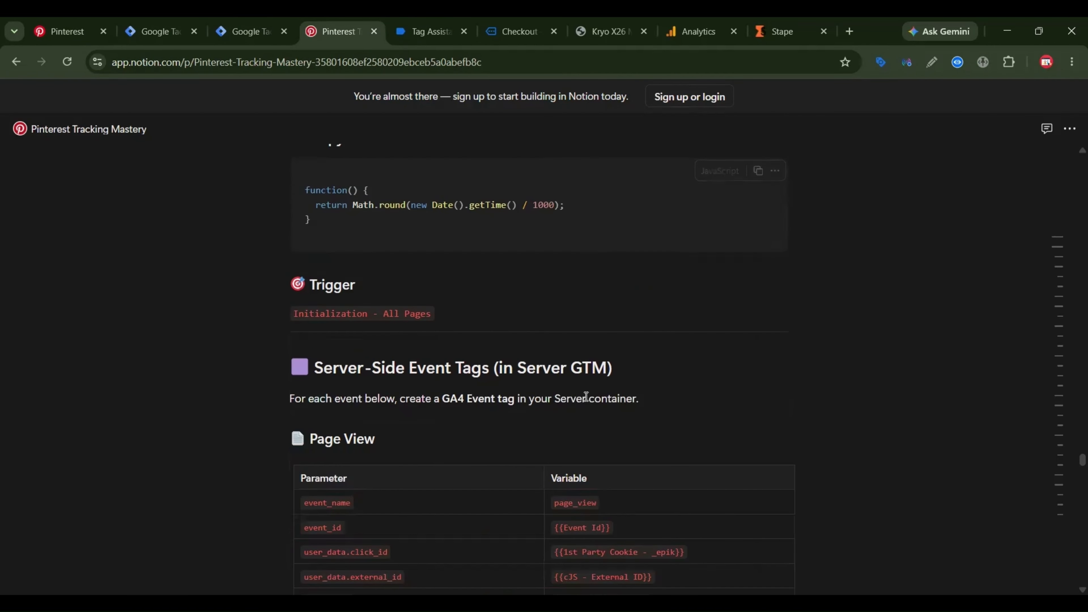
{"action": "double_click", "coordinate": [585, 361]}
{"action": "key", "text": "ctrl+c"}
{"action": "key", "text": "ctrl+shift+Tab"}
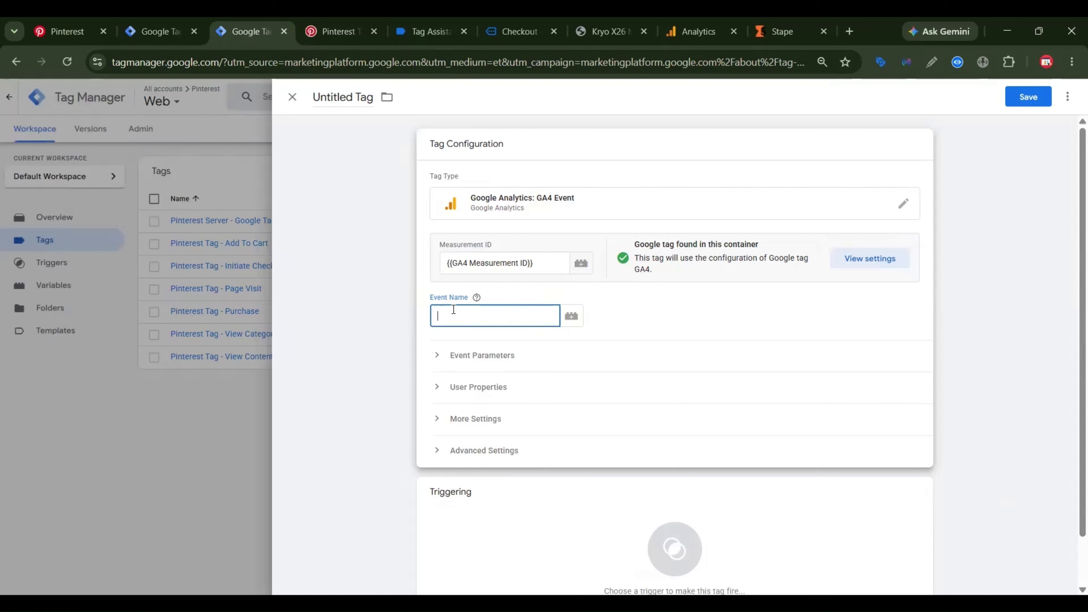
{"action": "key", "text": "ctrl+v"}
Add three empty event parameter rows to the page_view event tag.
{"action": "left_click", "coordinate": [468, 355]}
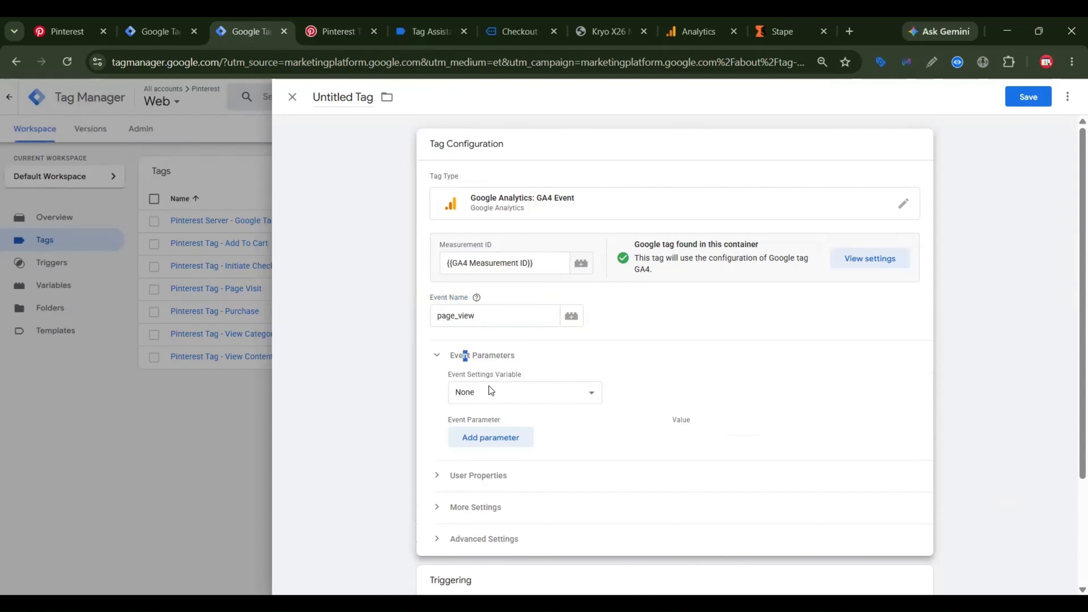
{"action": "left_click", "coordinate": [491, 442]}
{"action": "scroll", "coordinate": [588, 343], "scroll_direction": "down", "scroll_amount": 2}
{"action": "left_click", "coordinate": [500, 331]}
{"action": "left_click", "coordinate": [500, 353]}
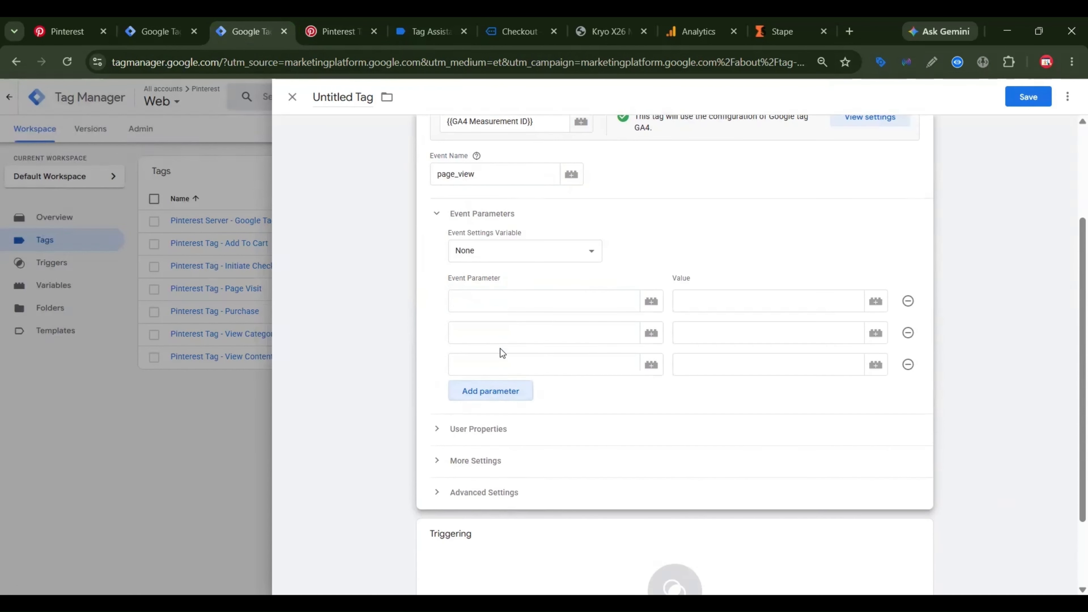
Name the first two event parameters of the page_view tag event_name and event_id.
{"action": "left_click", "coordinate": [501, 303]}
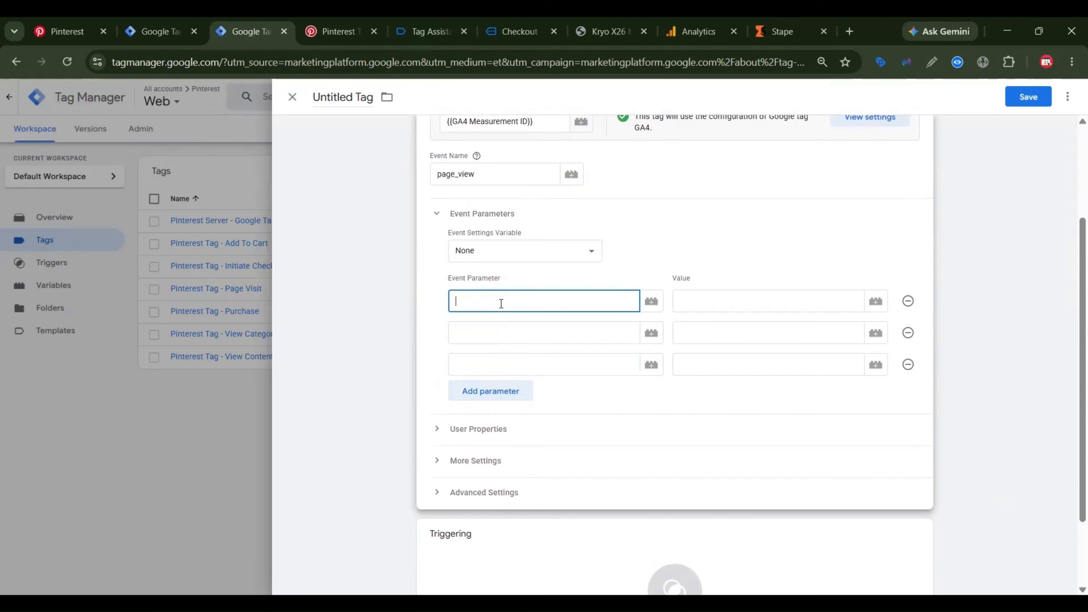
{"action": "type", "text": "event_id"}
{"action": "key", "text": "BackSpace"}
{"action": "key", "text": "BackSpace"}
{"action": "type", "text": "name"}
{"action": "left_click", "coordinate": [481, 322]}
{"action": "type", "text": "event"}
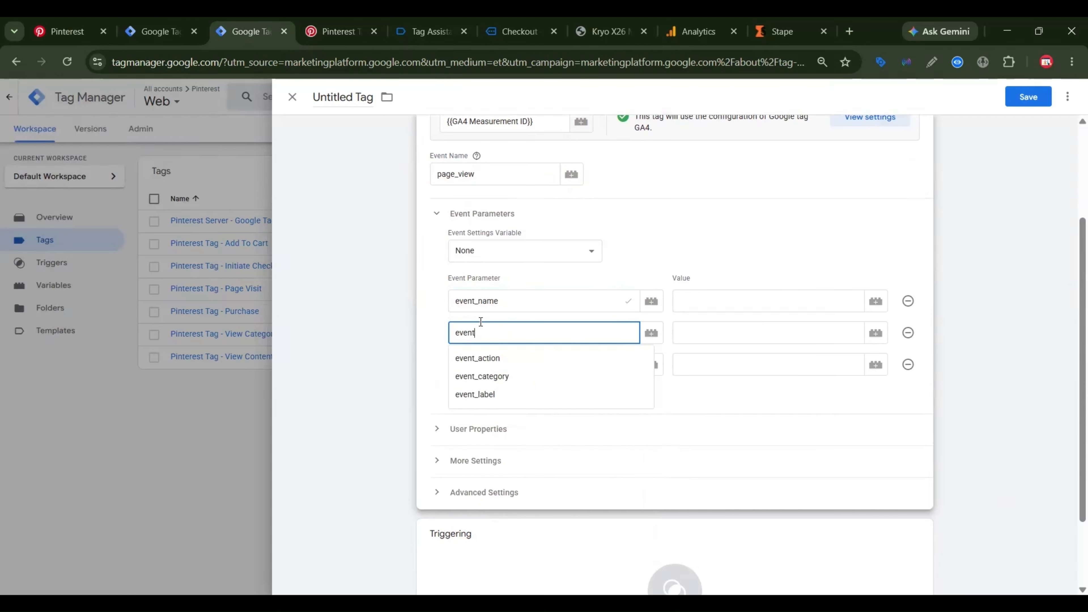
{"action": "type", "text": "_id"}
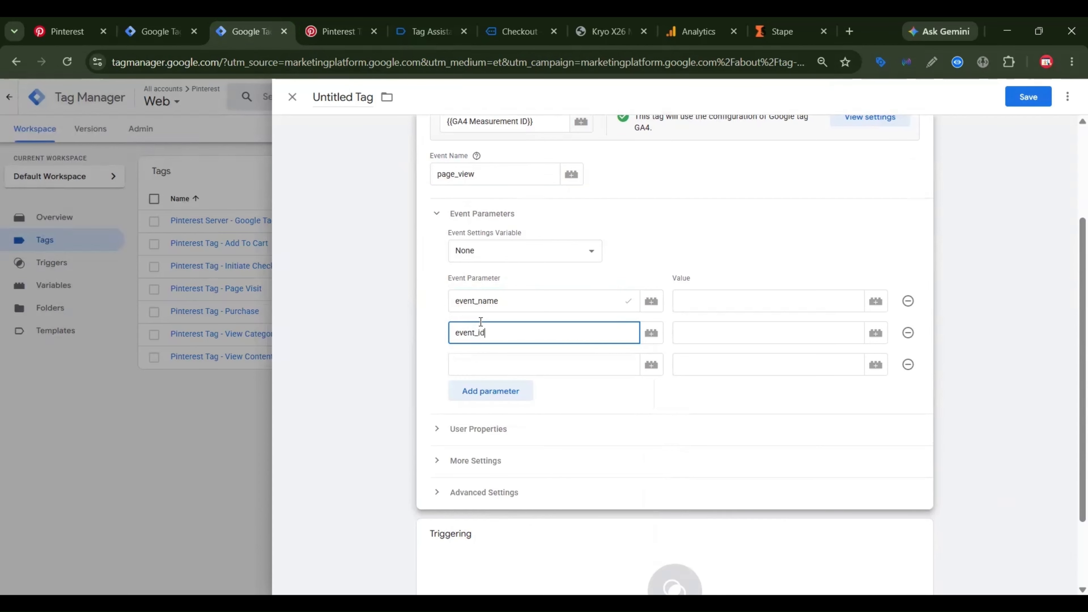
Copy user_data.click_id, user_data.external_id and event_time from the Notion Page View table into the tag as further event parameters.
{"action": "left_click", "coordinate": [513, 361]}
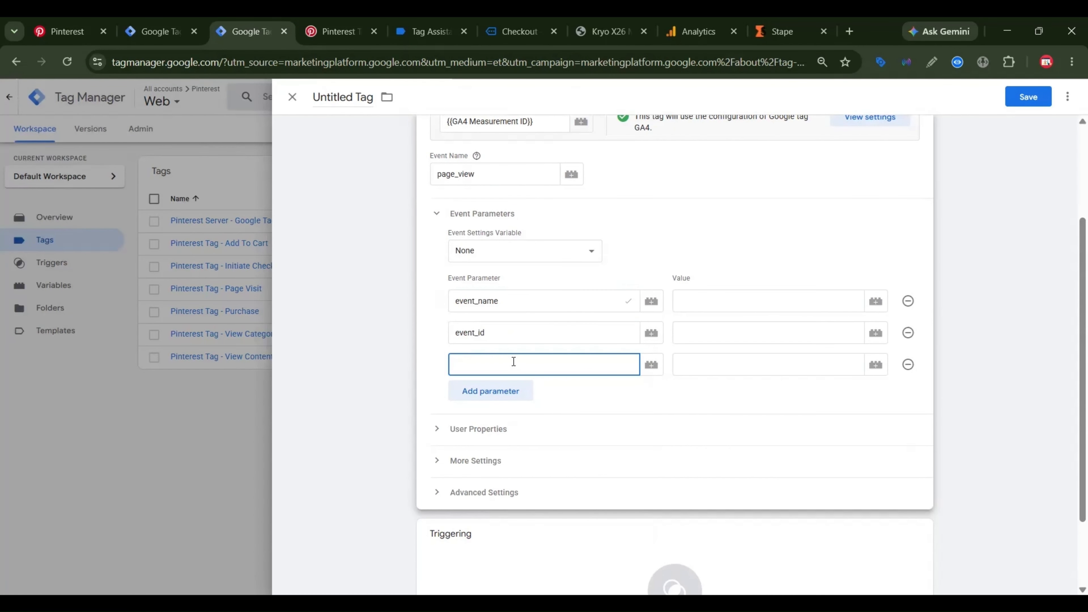
{"action": "left_click", "coordinate": [339, 31]}
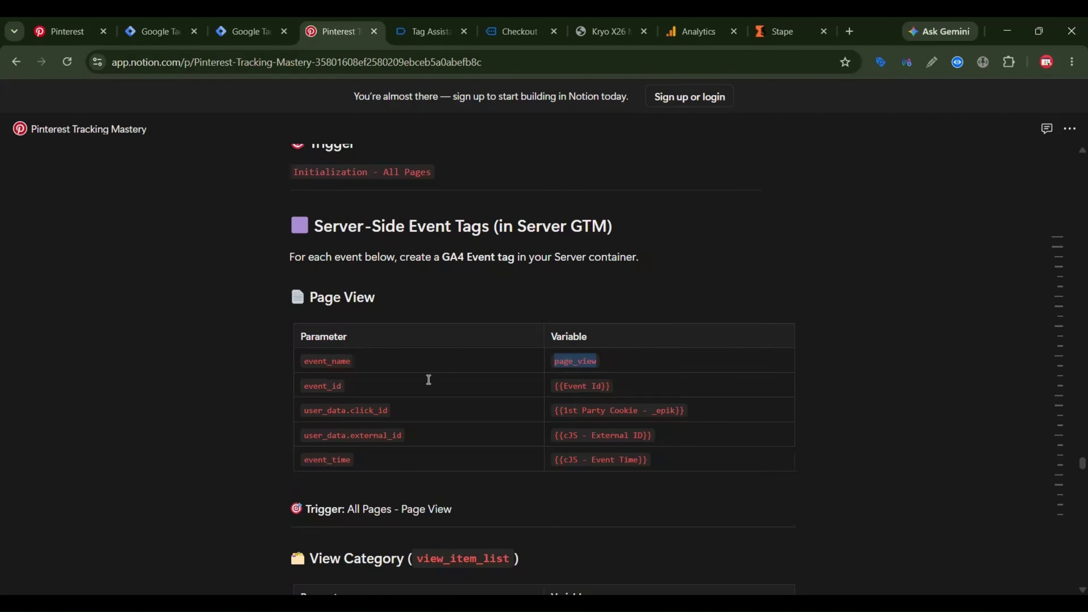
{"action": "double_click", "coordinate": [375, 411]}
{"action": "triple_click", "coordinate": [375, 415]}
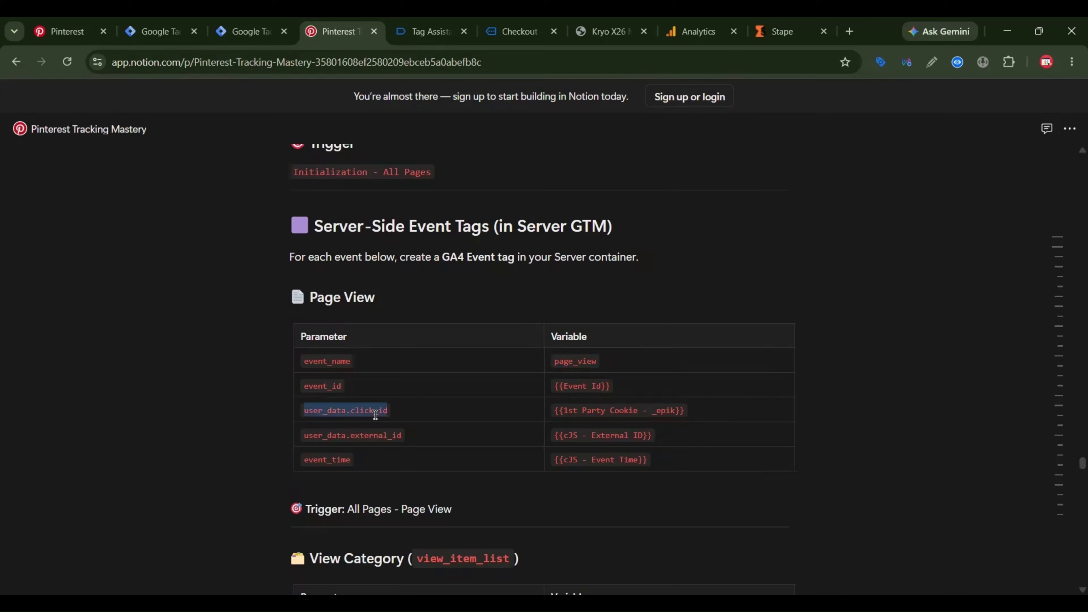
{"action": "triple_click", "coordinate": [364, 436]}
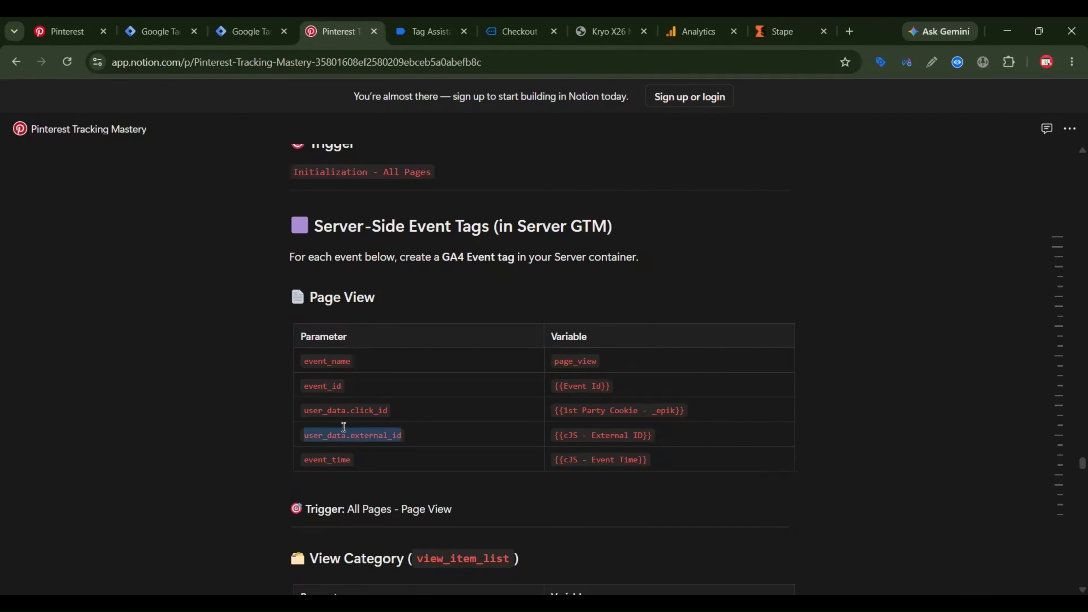
{"action": "double_click", "coordinate": [333, 460]}
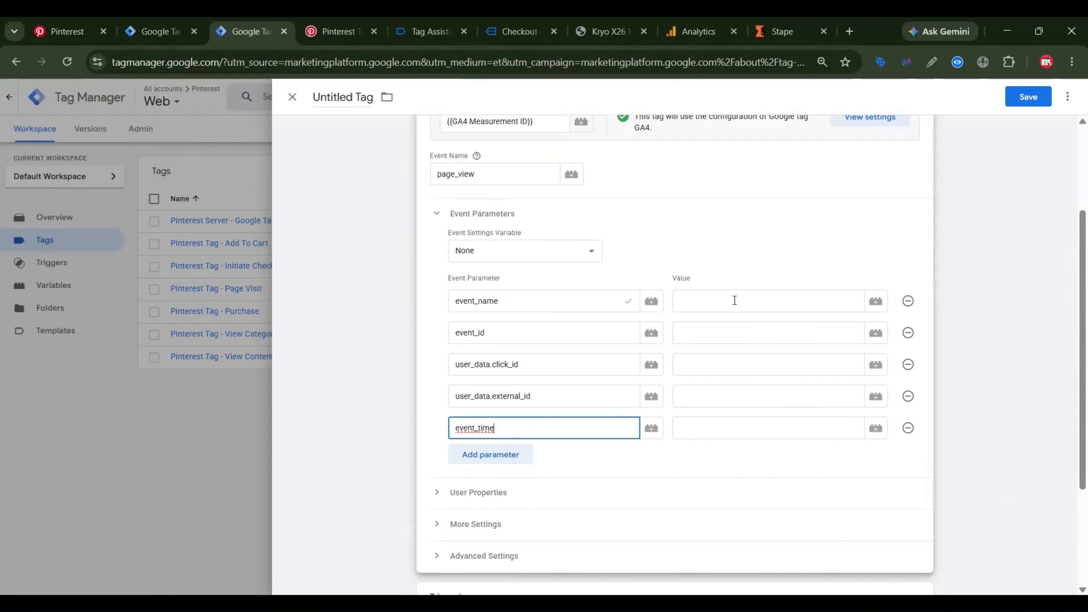
Set the event_name parameter's value to page_view and the event_id parameter's value to the Event Id variable.
{"action": "left_click", "coordinate": [733, 301]}
{"action": "double_click", "coordinate": [480, 174]}
{"action": "key", "text": "ctrl+c"}
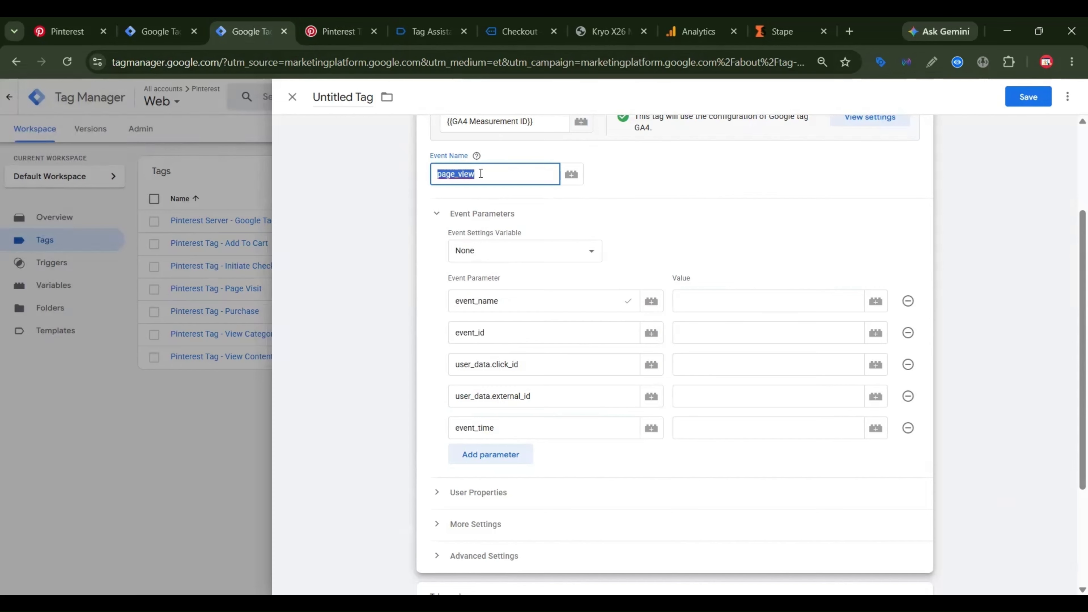
{"action": "left_click", "coordinate": [776, 301]}
{"action": "key", "text": "ctrl+v"}
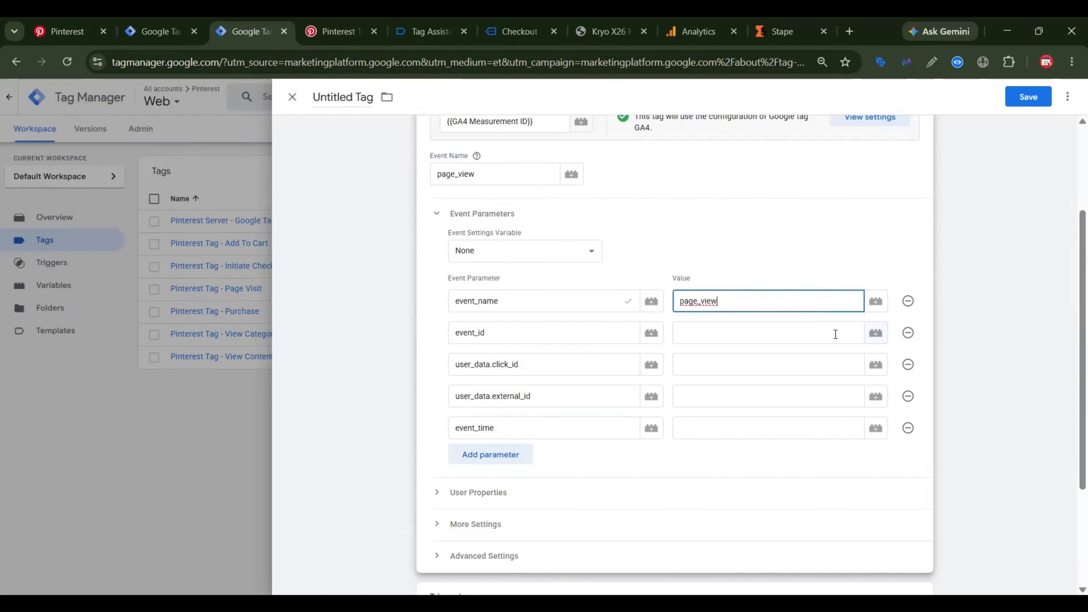
{"action": "left_click", "coordinate": [835, 334]}
{"action": "left_click", "coordinate": [876, 333]}
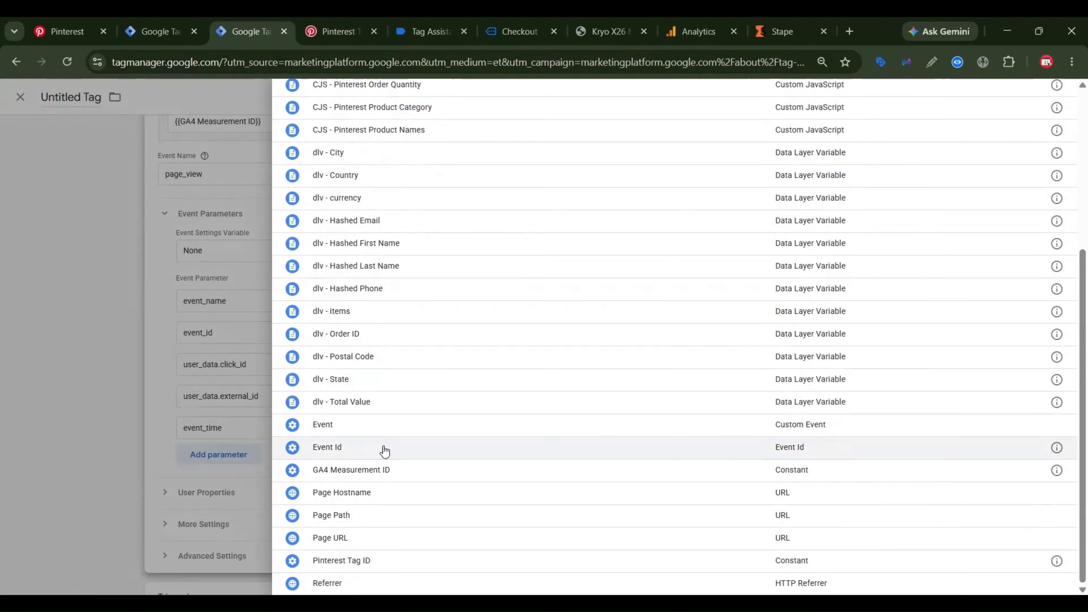
{"action": "left_click", "coordinate": [370, 447]}
Assign the 1st Party Cookie - _epik variable to user_data.click_id and cJS - External ID to user_data.external_id.
{"action": "left_click", "coordinate": [850, 371]}
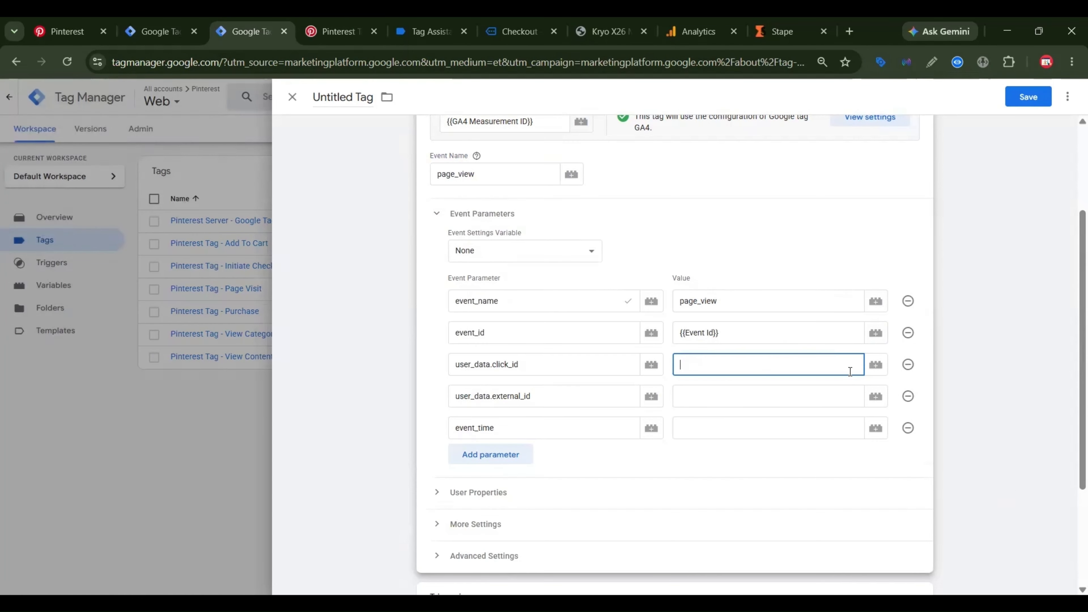
{"action": "left_click", "coordinate": [879, 364]}
{"action": "left_click", "coordinate": [418, 161]}
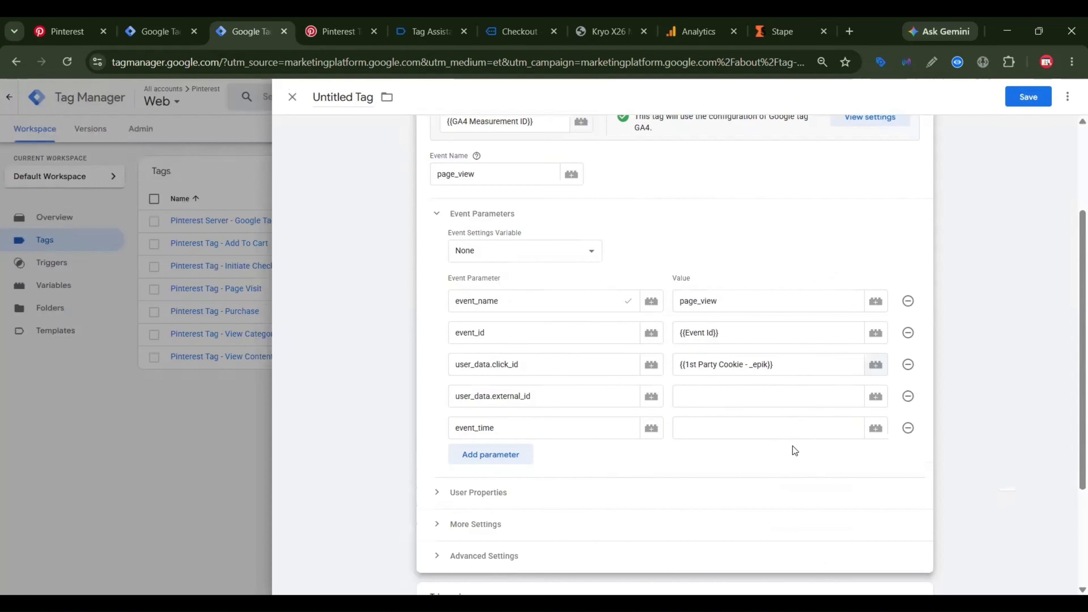
{"action": "left_click", "coordinate": [802, 396]}
{"action": "left_click", "coordinate": [876, 397]}
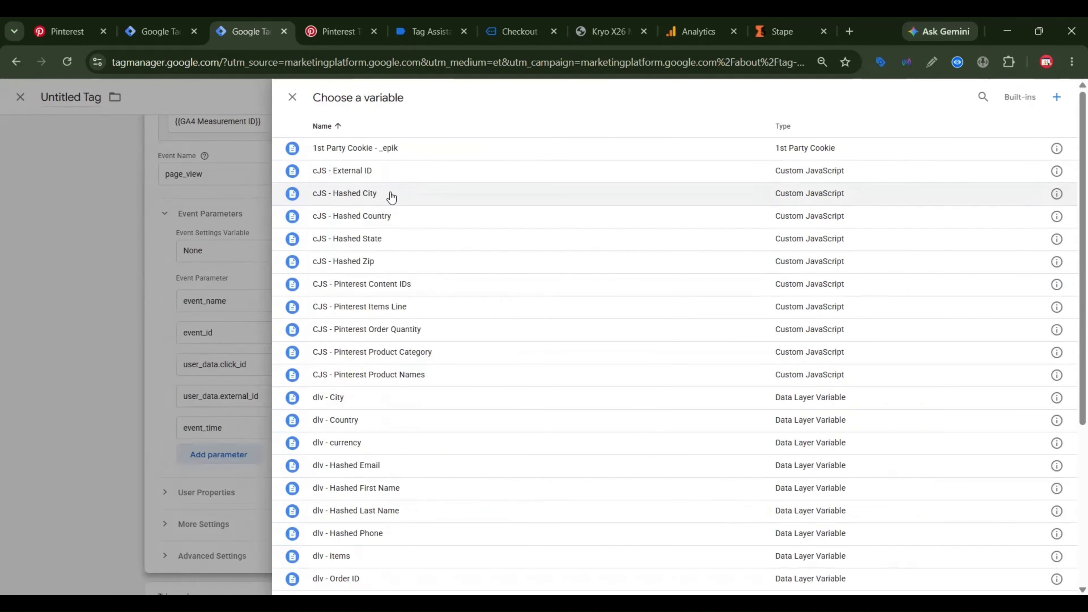
{"action": "left_click", "coordinate": [402, 171]}
Create a Custom JavaScript variable for the event_time value, using the Event Time code from the Notion notes.
{"action": "left_click", "coordinate": [756, 427]}
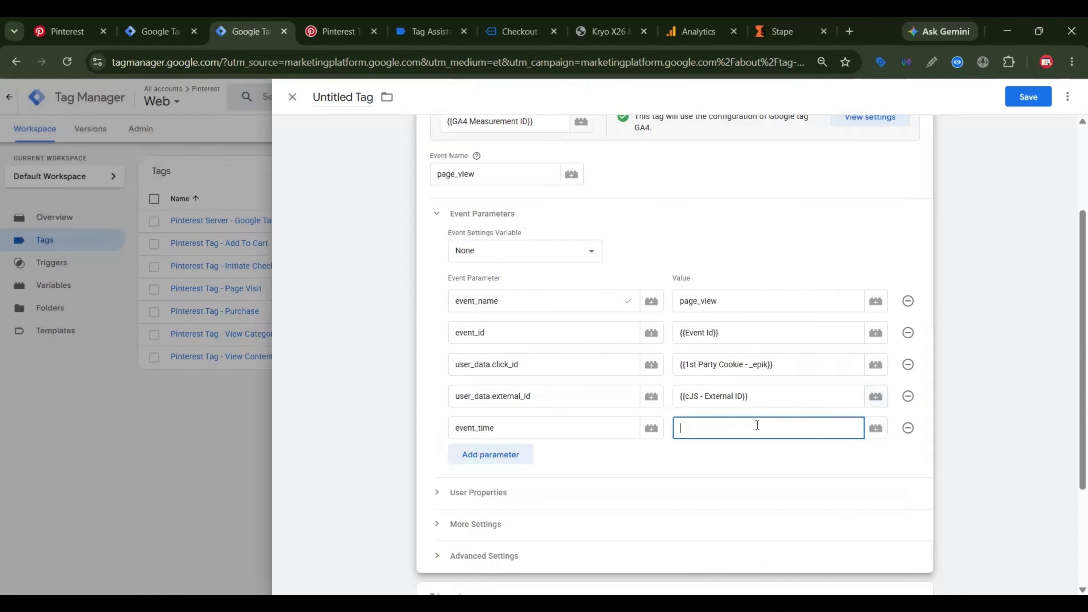
{"action": "left_click", "coordinate": [876, 432]}
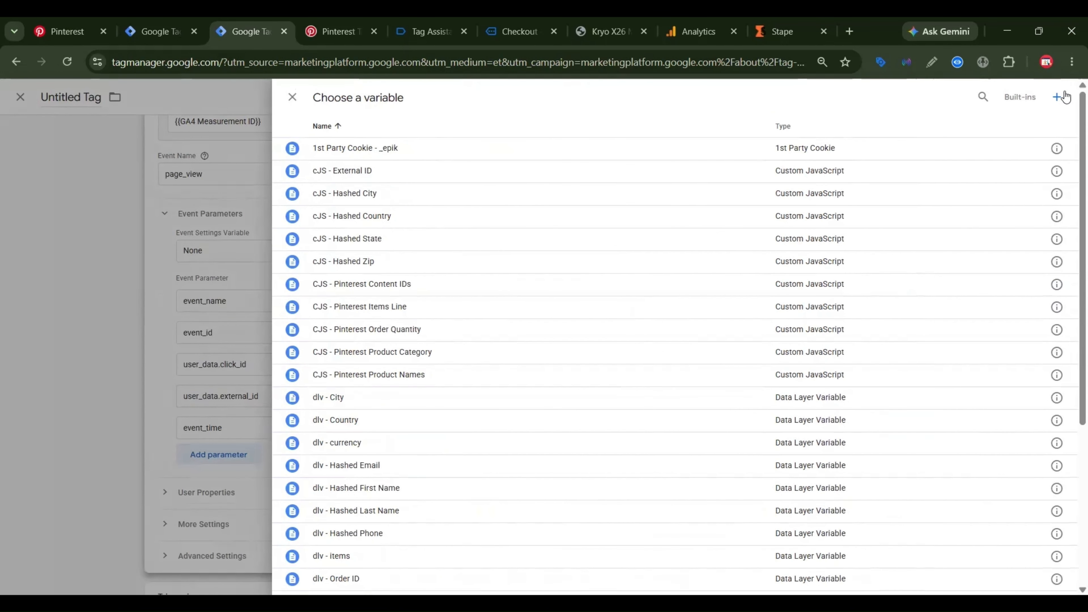
{"action": "left_click", "coordinate": [1064, 96]}
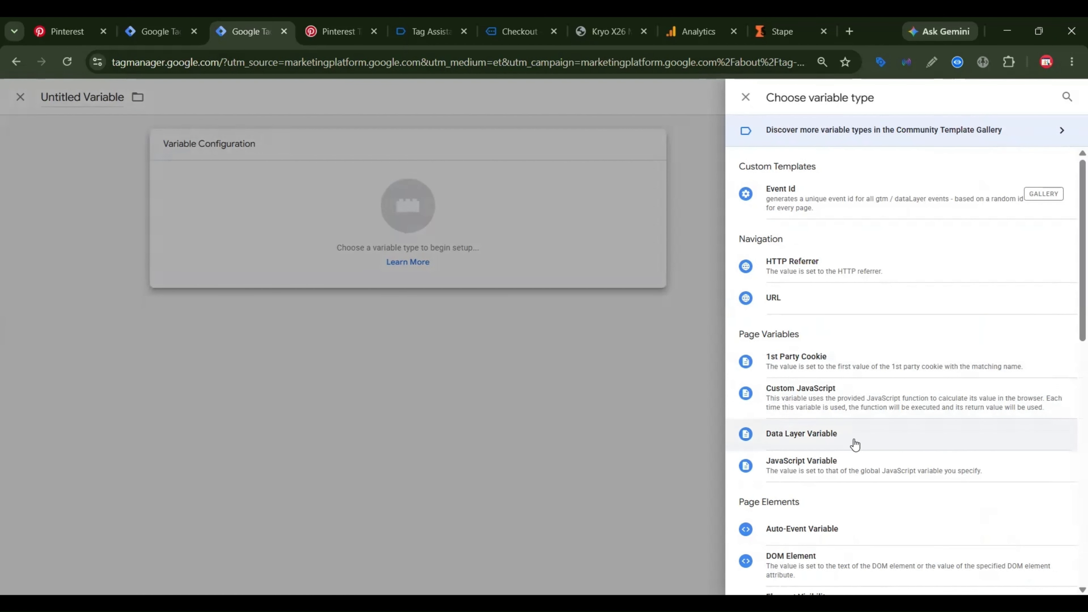
{"action": "left_click", "coordinate": [832, 402]}
{"action": "left_click", "coordinate": [337, 31]}
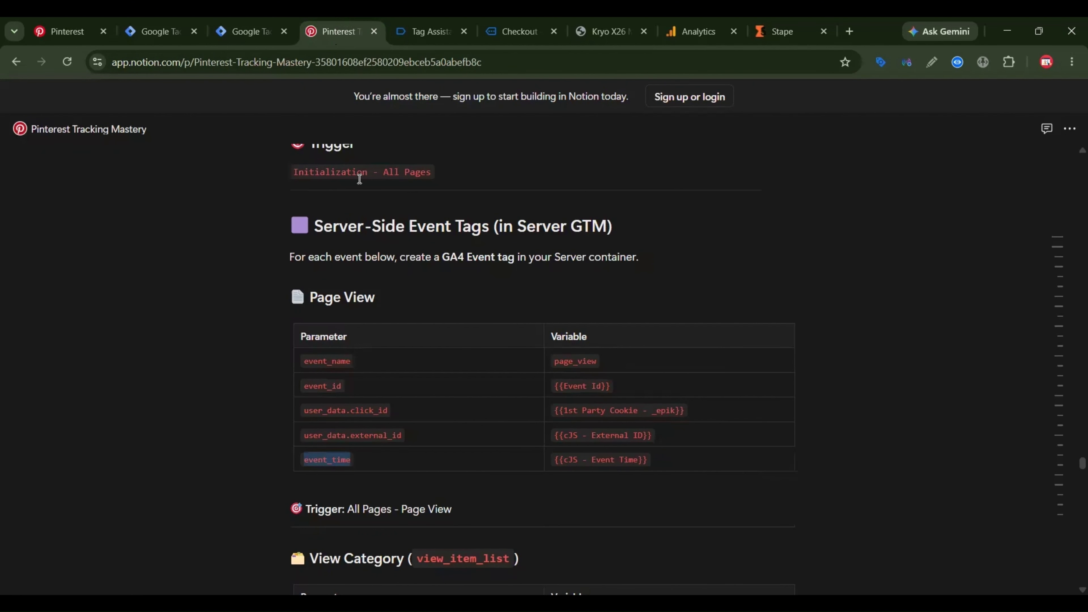
{"action": "scroll", "coordinate": [775, 386], "scroll_direction": "up", "scroll_amount": 7}
{"action": "left_click", "coordinate": [775, 384]}
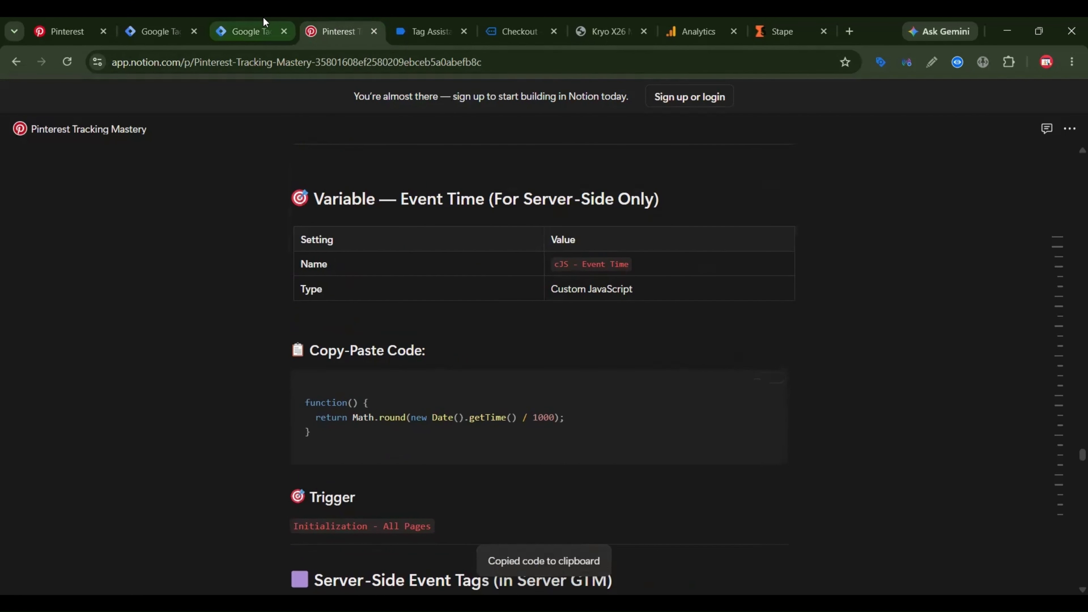
{"action": "left_click", "coordinate": [251, 31]}
{"action": "left_click", "coordinate": [512, 271]}
{"action": "type", "text": "function() {   return Math.round(new Date().getTime() / 1000); }"}
Copy the name cJS - Event Time from the Notion notes to the new variable and save it.
{"action": "left_click", "coordinate": [335, 31]}
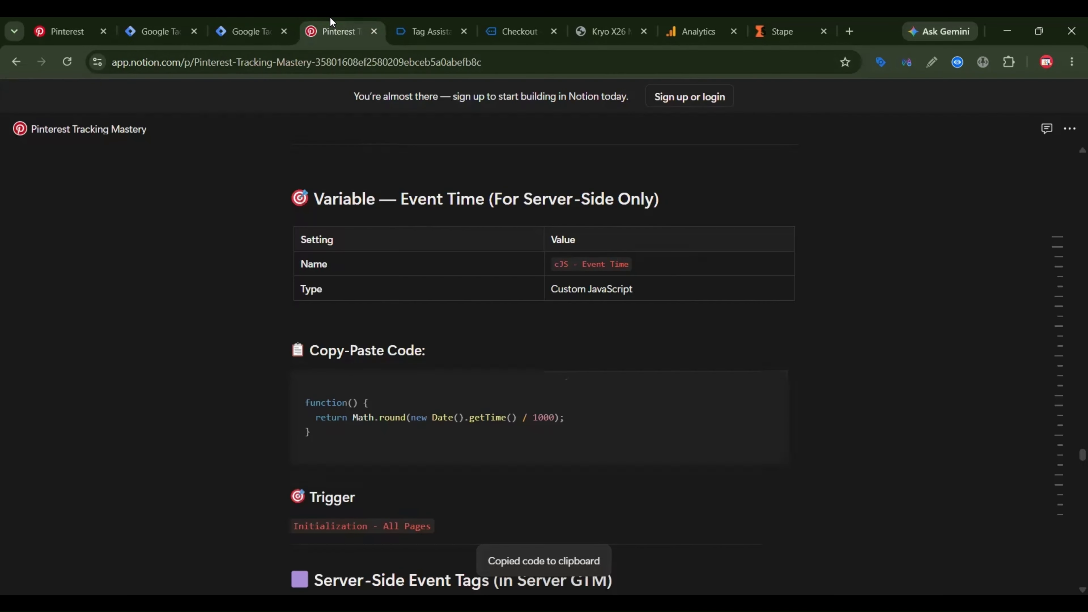
{"action": "triple_click", "coordinate": [589, 268]}
{"action": "key", "text": "ctrl+c"}
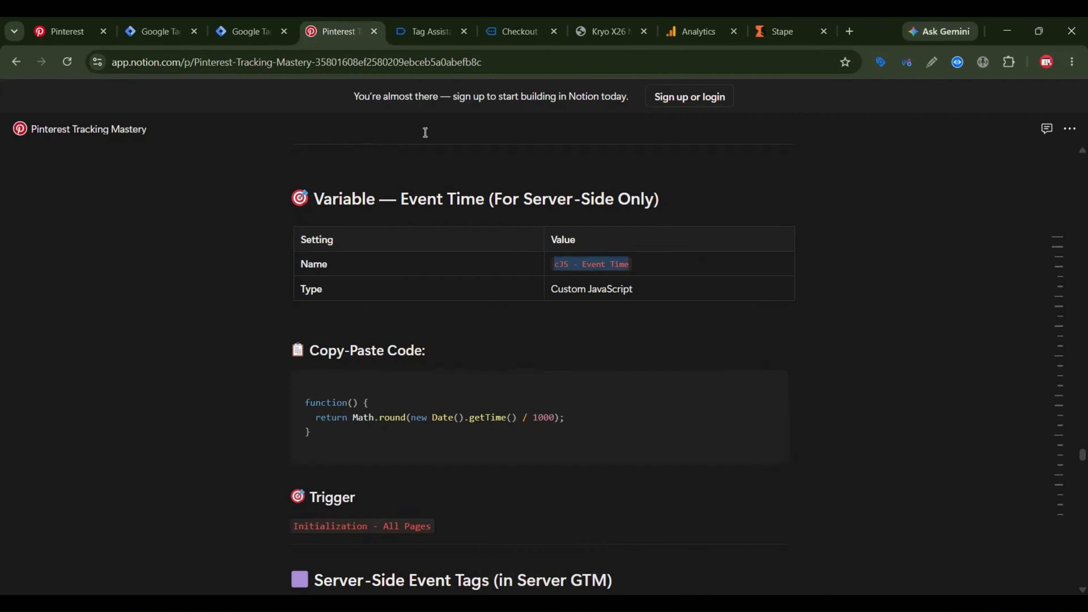
{"action": "left_click", "coordinate": [269, 25]}
{"action": "left_click", "coordinate": [353, 97]}
{"action": "key", "text": "ctrl+v"}
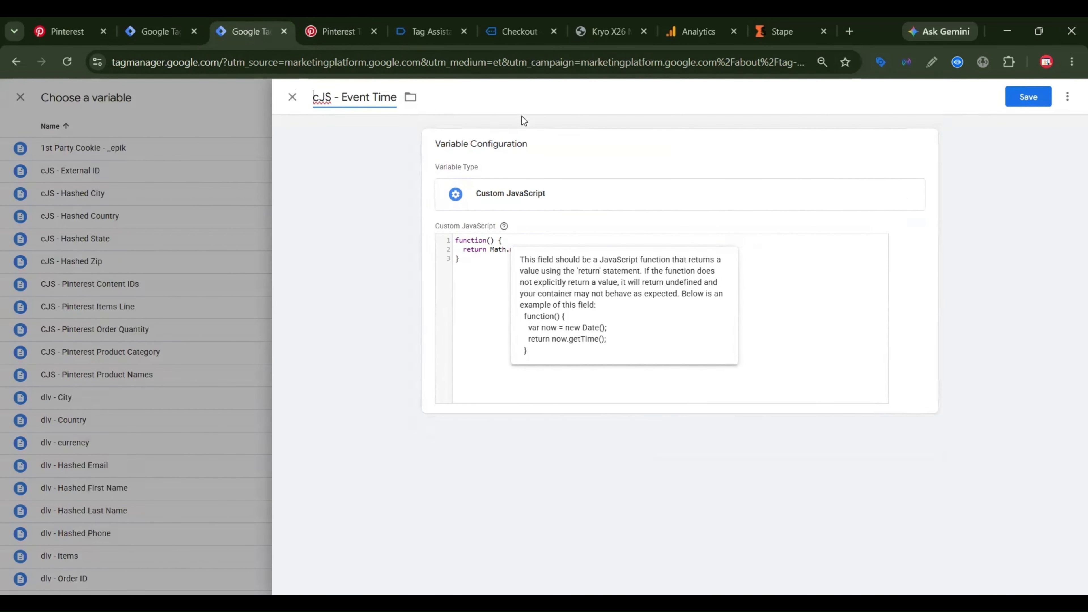
{"action": "left_click", "coordinate": [1023, 94]}
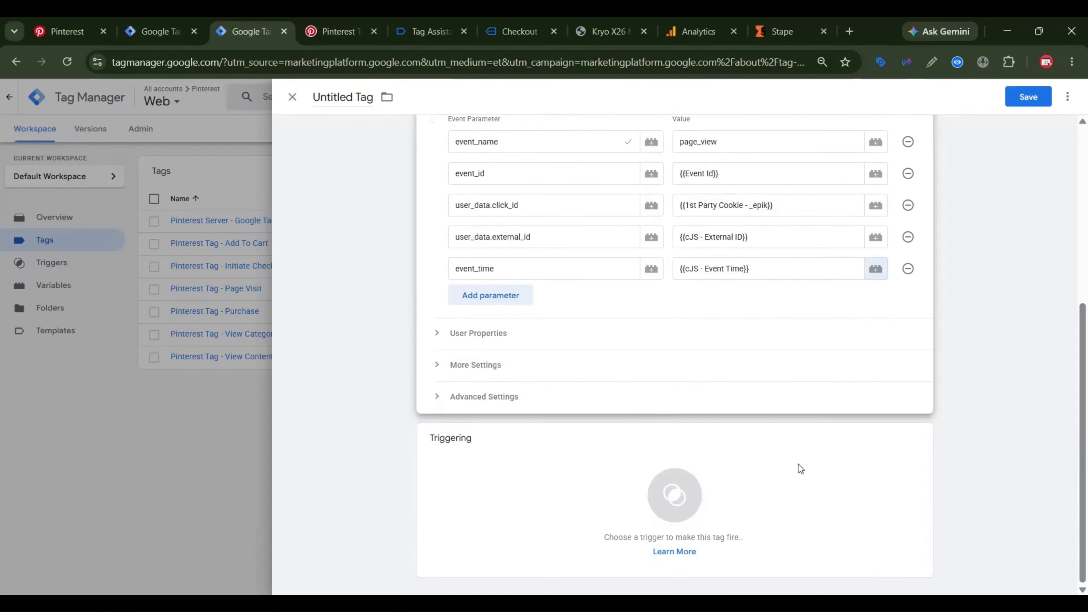
Assign the All Pages trigger and save the tag under the name Pinterest Server - Page View.
{"action": "left_click", "coordinate": [790, 481]}
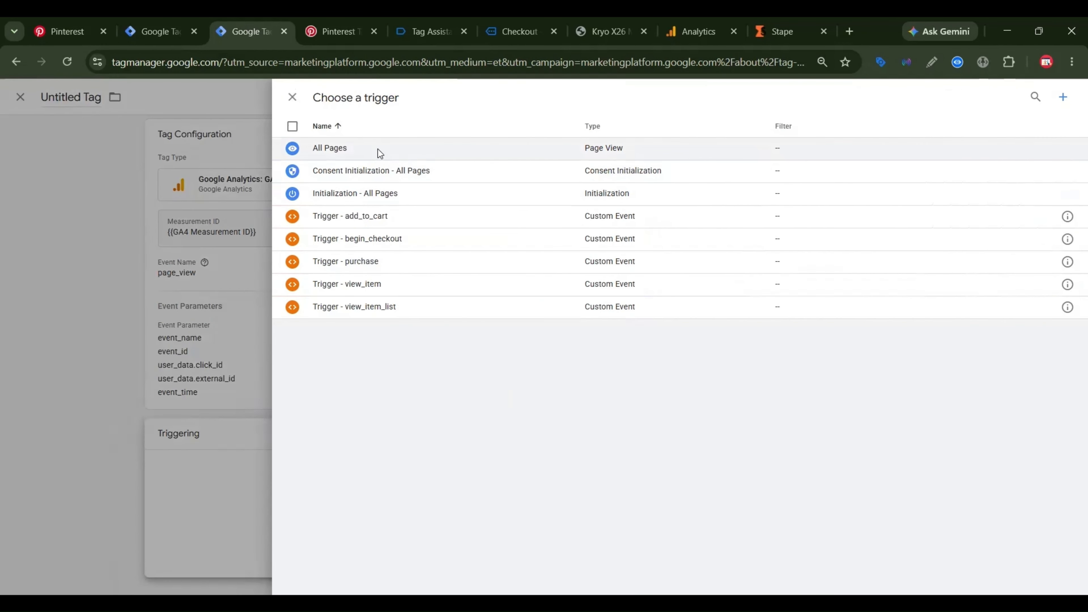
{"action": "left_click", "coordinate": [377, 149]}
{"action": "left_click", "coordinate": [1028, 97]}
{"action": "left_click_drag", "start_coordinate": [573, 231], "coordinate": [401, 265]}
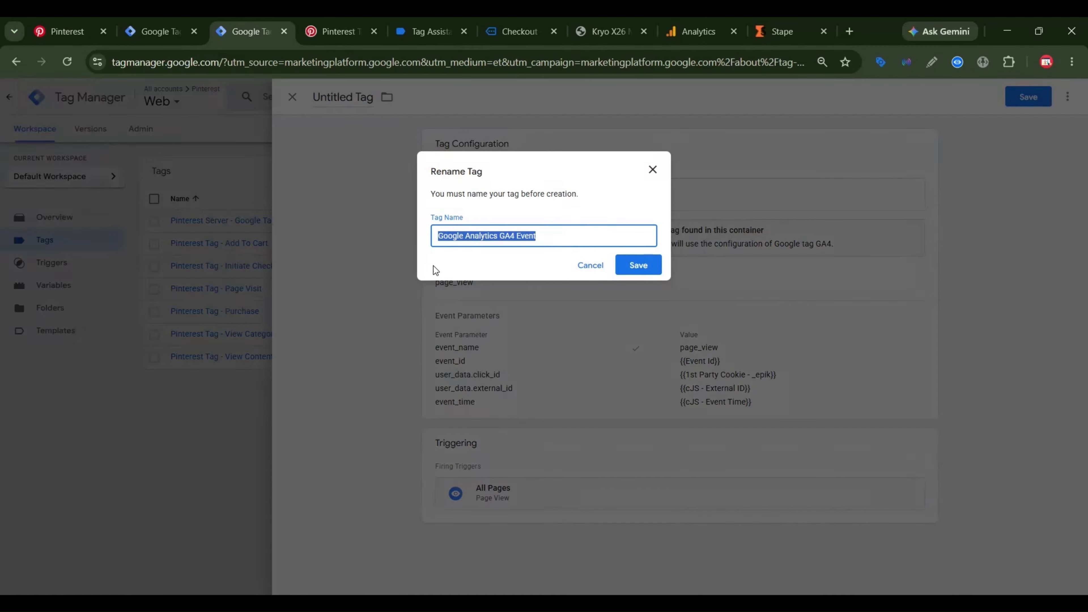
{"action": "type", "text": "P"}
{"action": "key", "text": "BackSpace"}
{"action": "type", "text": "Pinteres"}
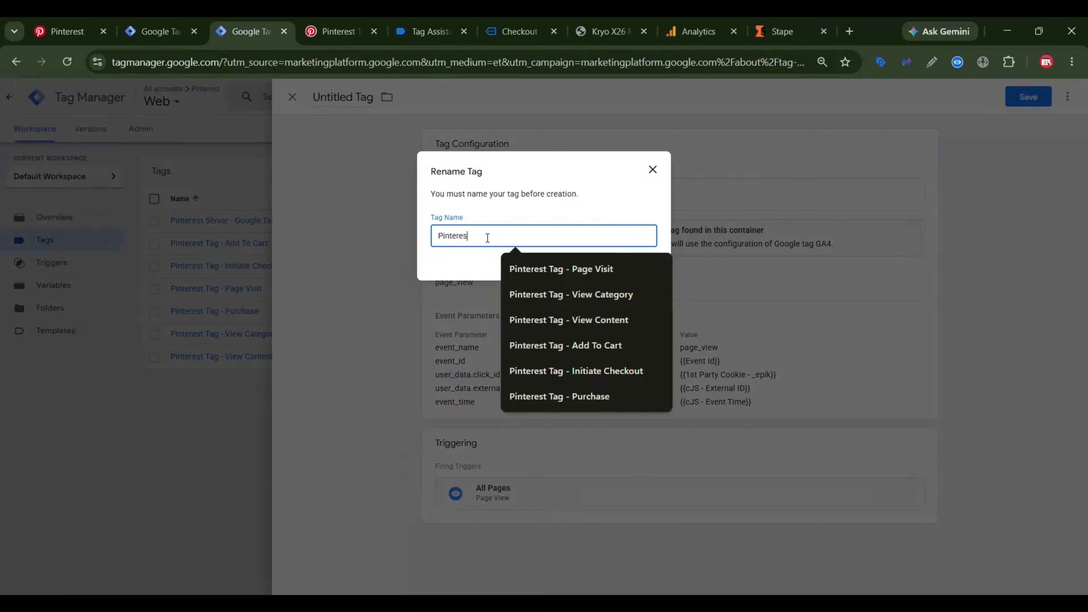
{"action": "type", "text": "t Server - Page V"}
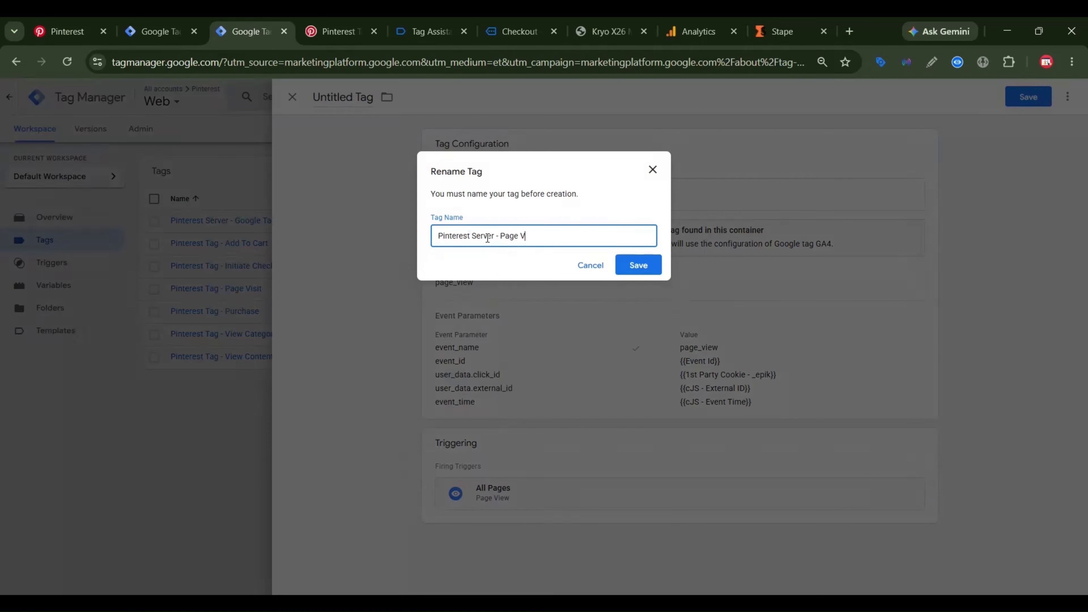
{"action": "type", "text": "iew"}
{"action": "left_click", "coordinate": [649, 272]}
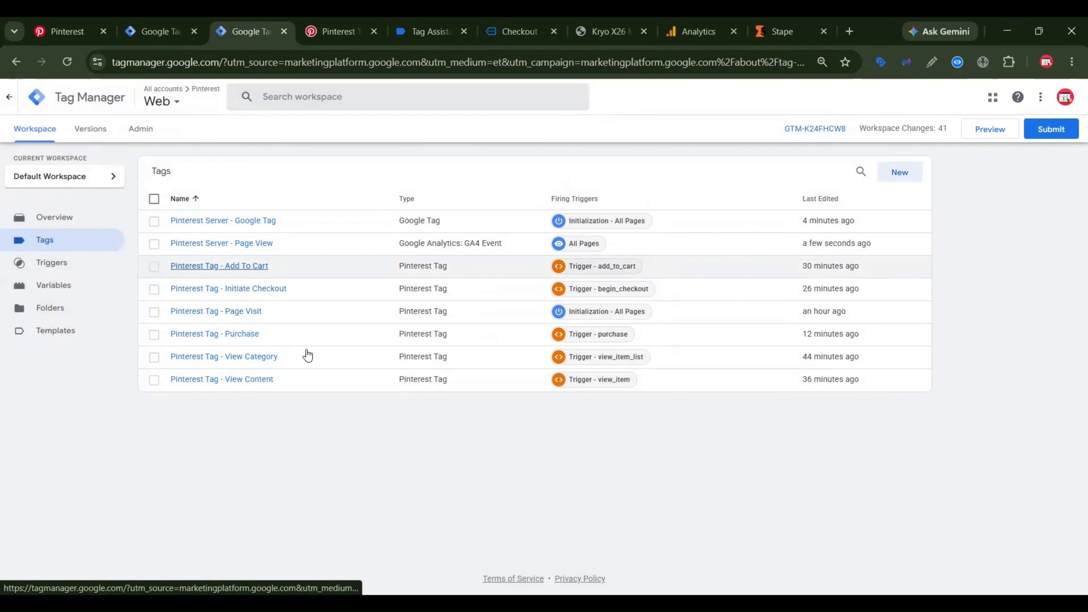
Duplicate the Pinterest Server - Page View tag and name the copy Pinterest Server - View CATEGORY.
{"action": "left_click", "coordinate": [264, 243]}
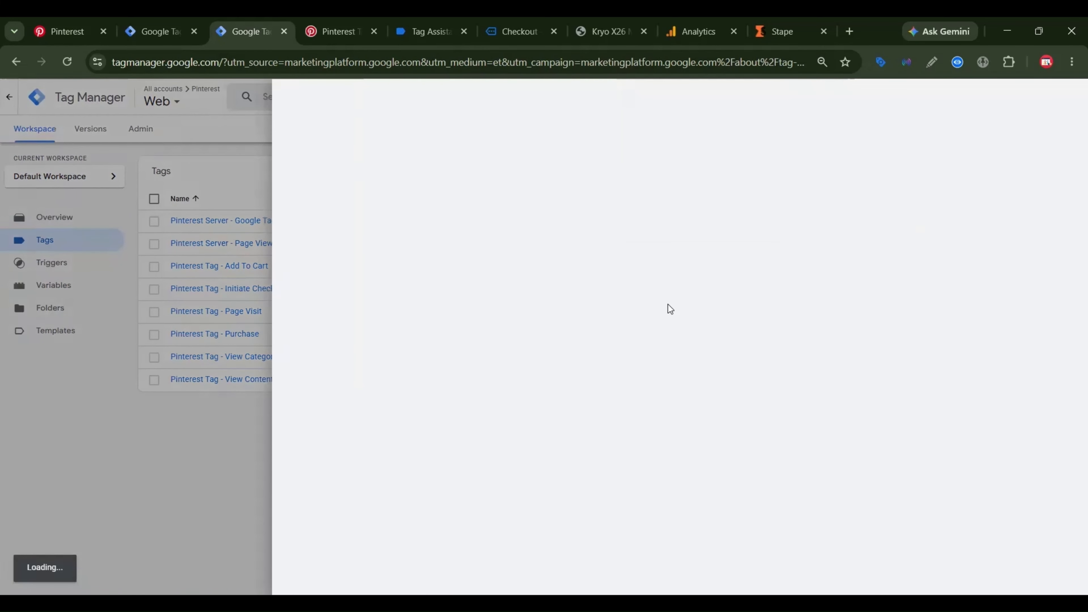
{"action": "left_click", "coordinate": [1066, 97]}
{"action": "left_click", "coordinate": [1028, 123]}
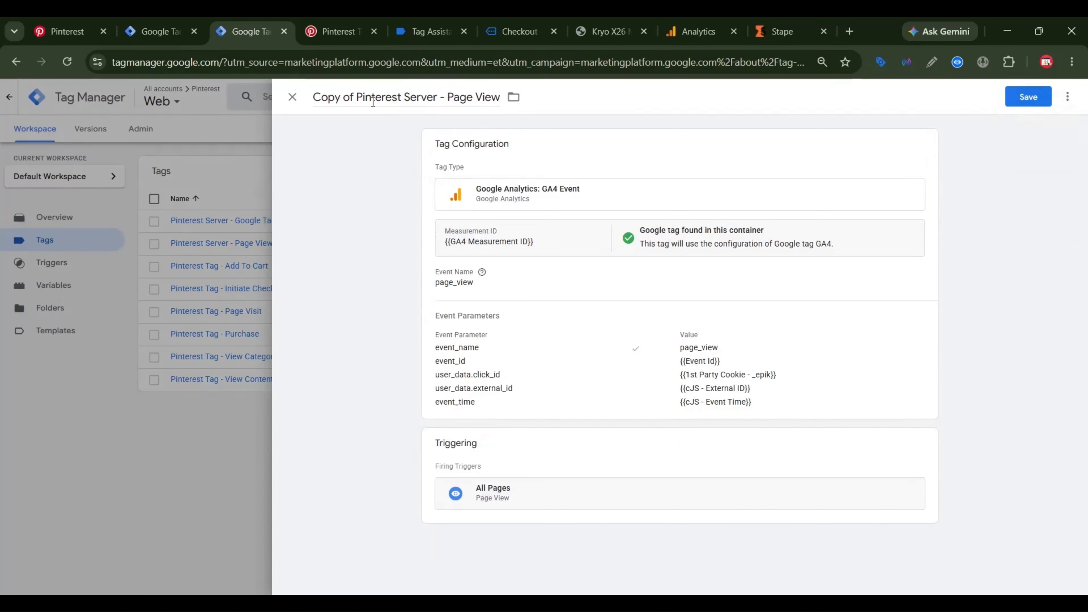
{"action": "left_click_drag", "start_coordinate": [360, 90], "coordinate": [294, 114]}
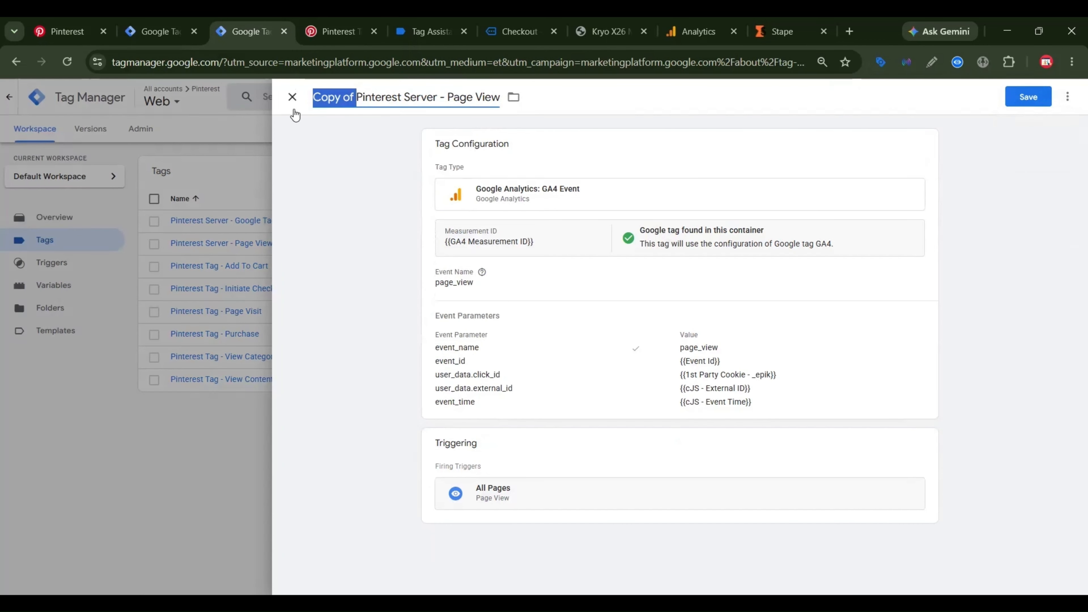
{"action": "key", "text": "BackSpace"}
{"action": "left_click_drag", "start_coordinate": [462, 105], "coordinate": [479, 108]}
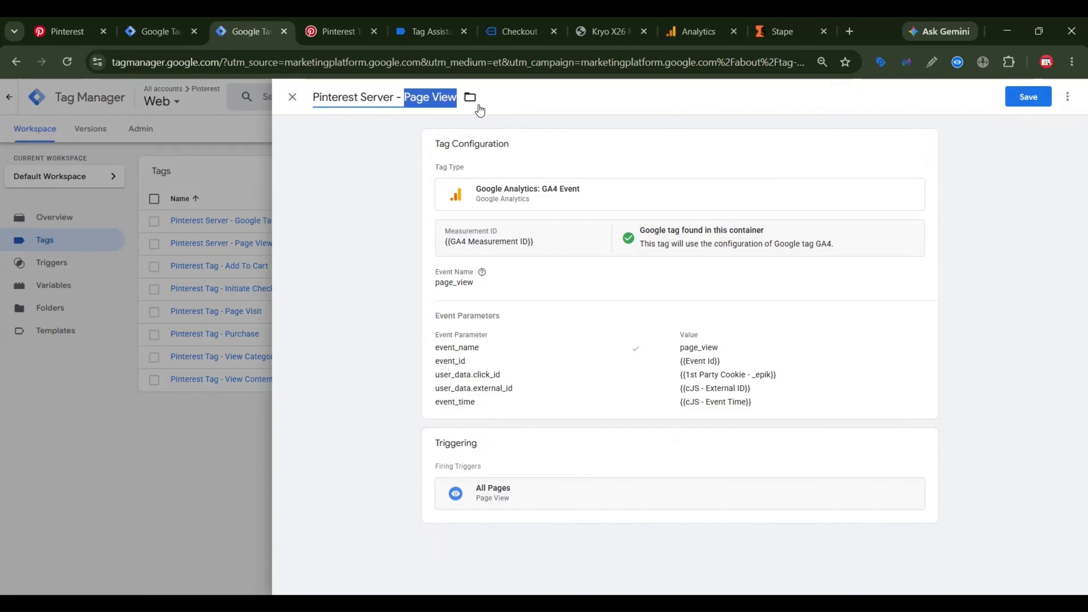
{"action": "type", "text": "View CATEGORY"}
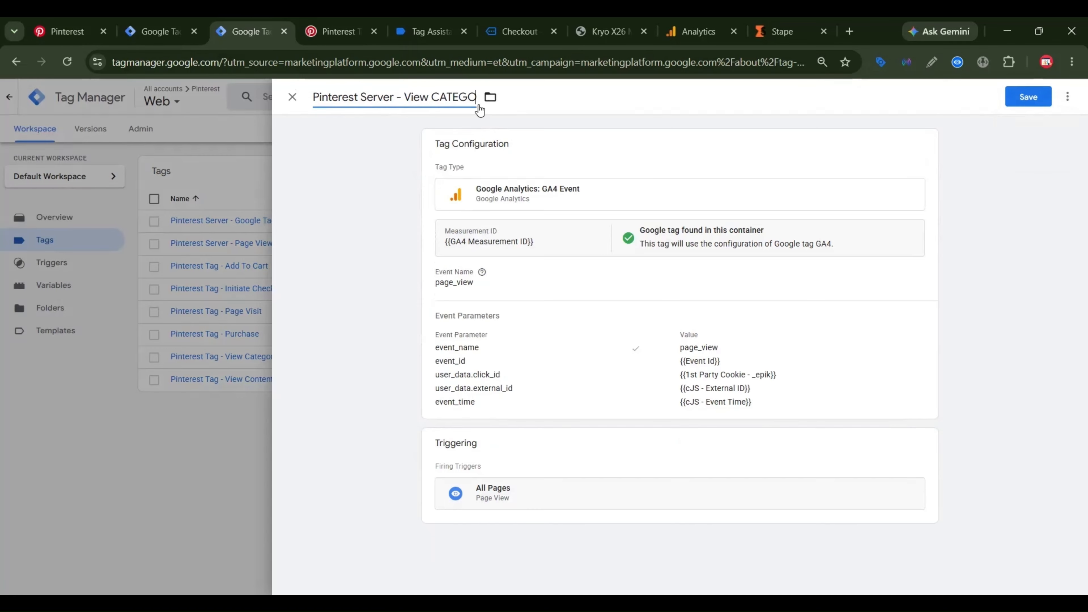
Set the tag's Event Name and its event_name parameter value to view_item_list, copied from the View Category section of the Notion notes.
{"action": "left_click", "coordinate": [528, 258]}
{"action": "left_click", "coordinate": [475, 317]}
{"action": "key", "text": "ctrl+a"}
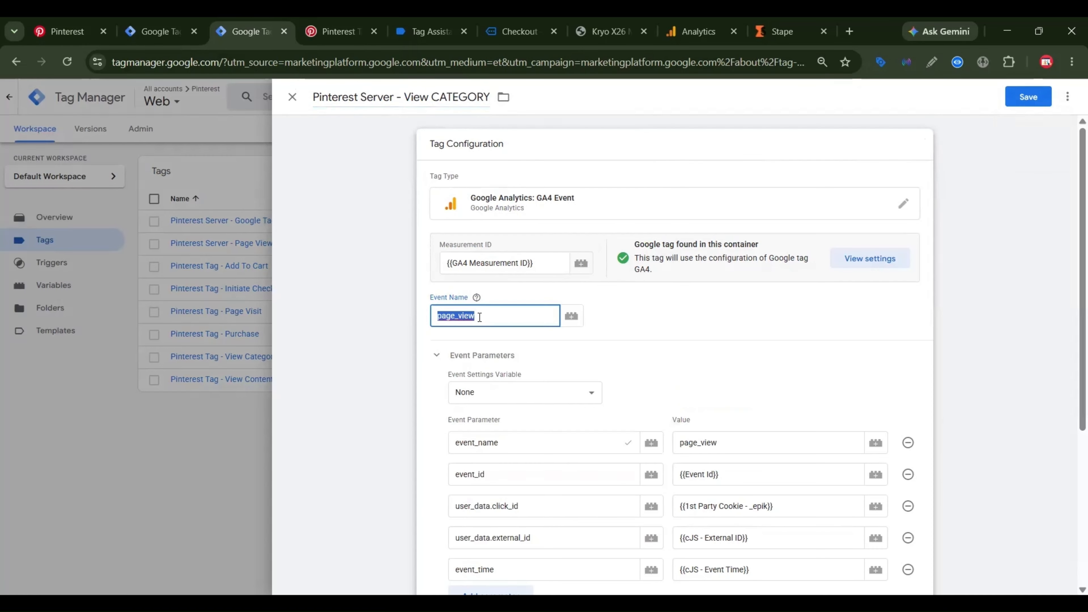
{"action": "key", "text": "BackSpace"}
{"action": "key", "text": "ctrl+Tab"}
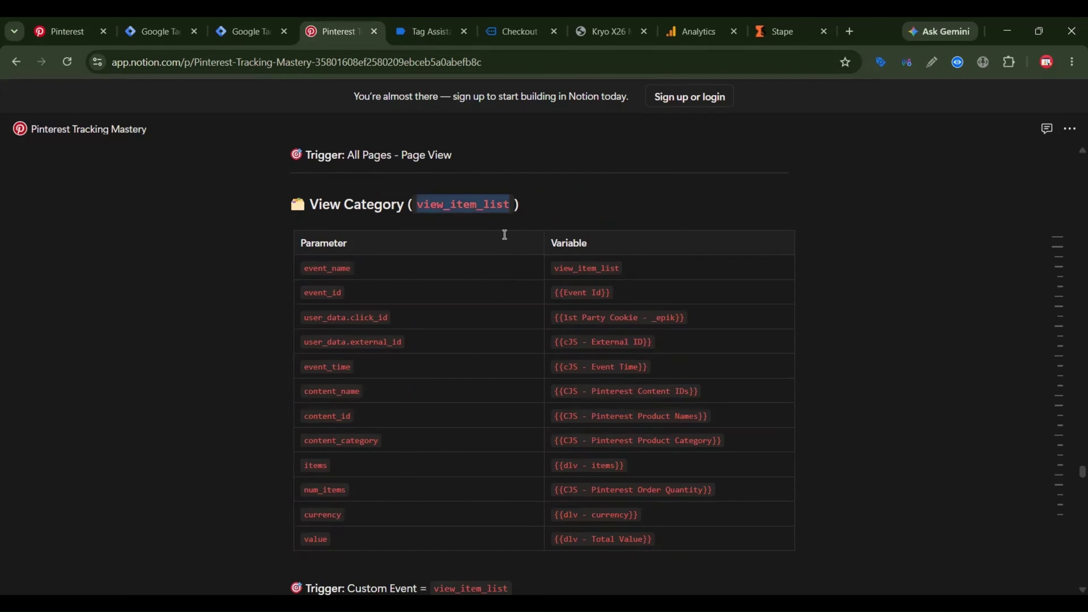
{"action": "left_click", "coordinate": [268, 23]}
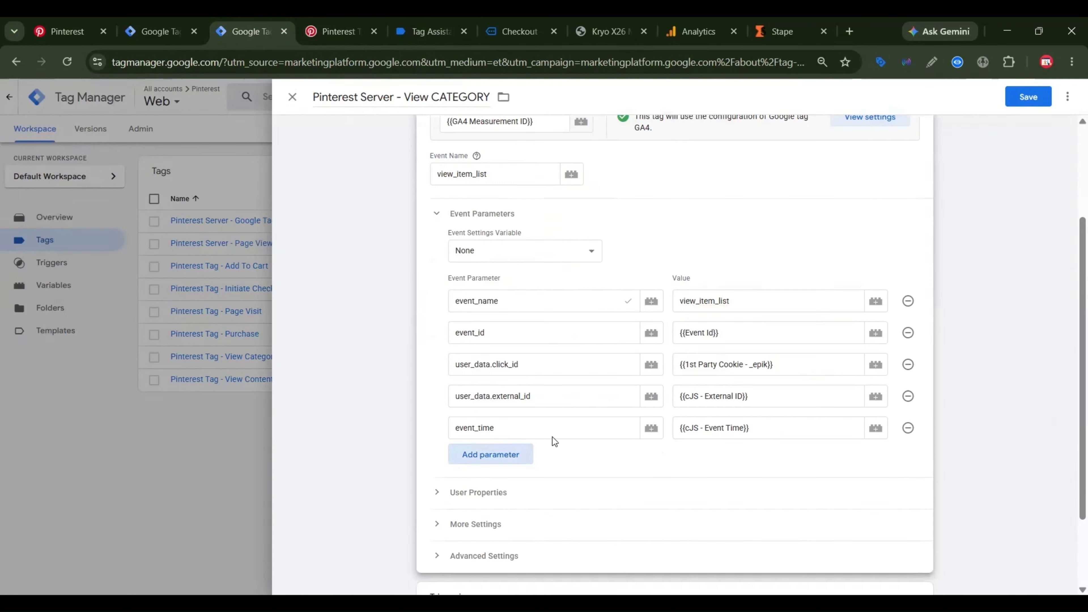
Add seven empty event parameter rows below event_time.
{"action": "scroll", "coordinate": [552, 437], "scroll_direction": "down", "scroll_amount": 3}
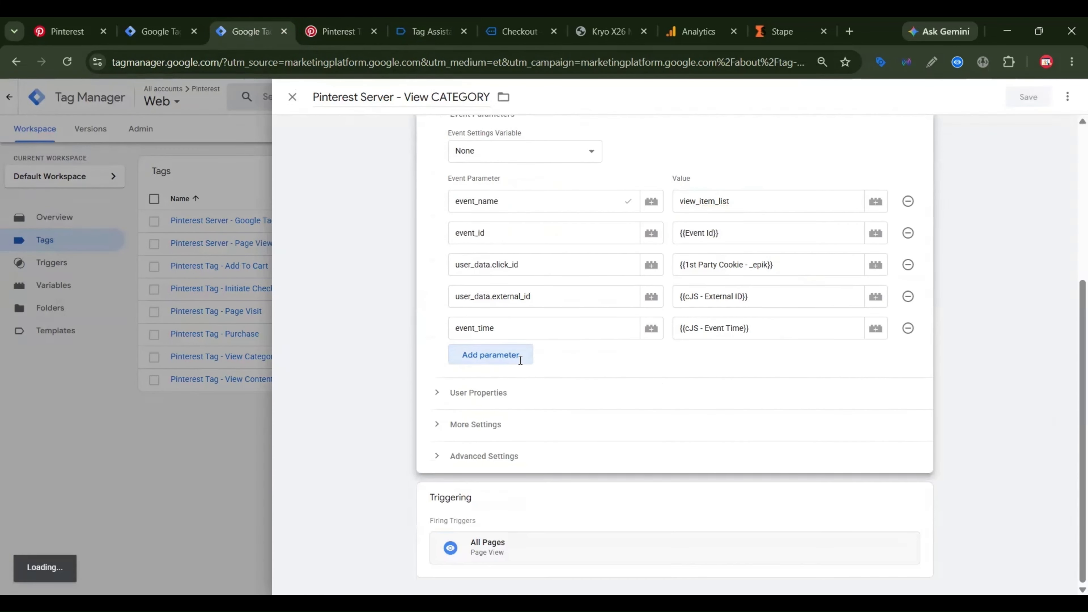
{"action": "left_click", "coordinate": [521, 360]}
{"action": "left_click", "coordinate": [510, 386]}
{"action": "left_click", "coordinate": [506, 419]}
{"action": "left_click", "coordinate": [510, 450]}
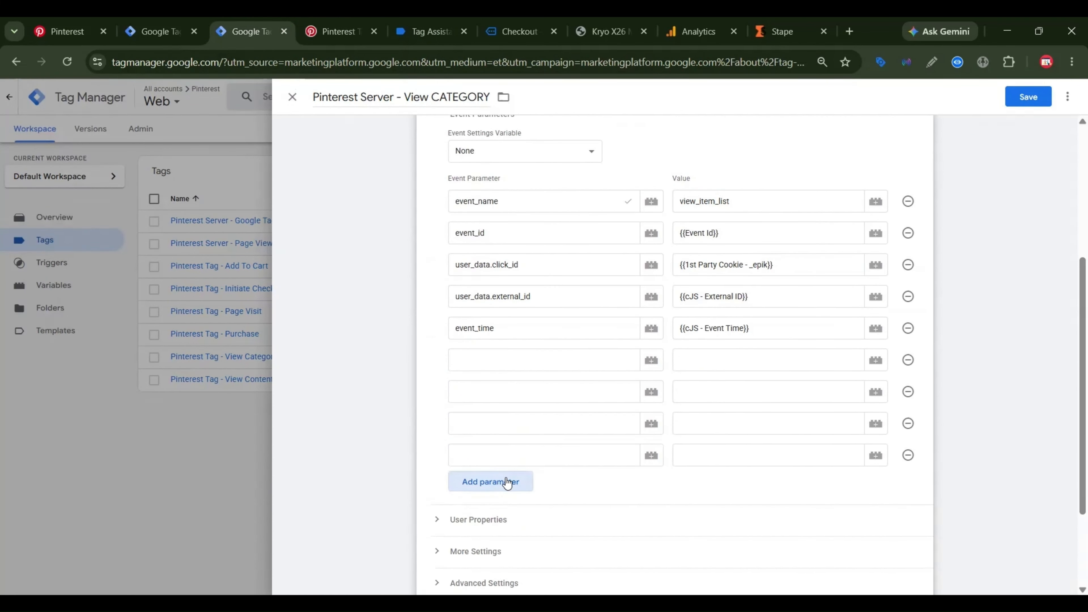
{"action": "scroll", "coordinate": [577, 362], "scroll_direction": "down", "scroll_amount": 3}
Copy the parameter names content_name, content_id, content_category, items and num_items from the Notion notes into the first five empty rows.
{"action": "left_click", "coordinate": [336, 31]}
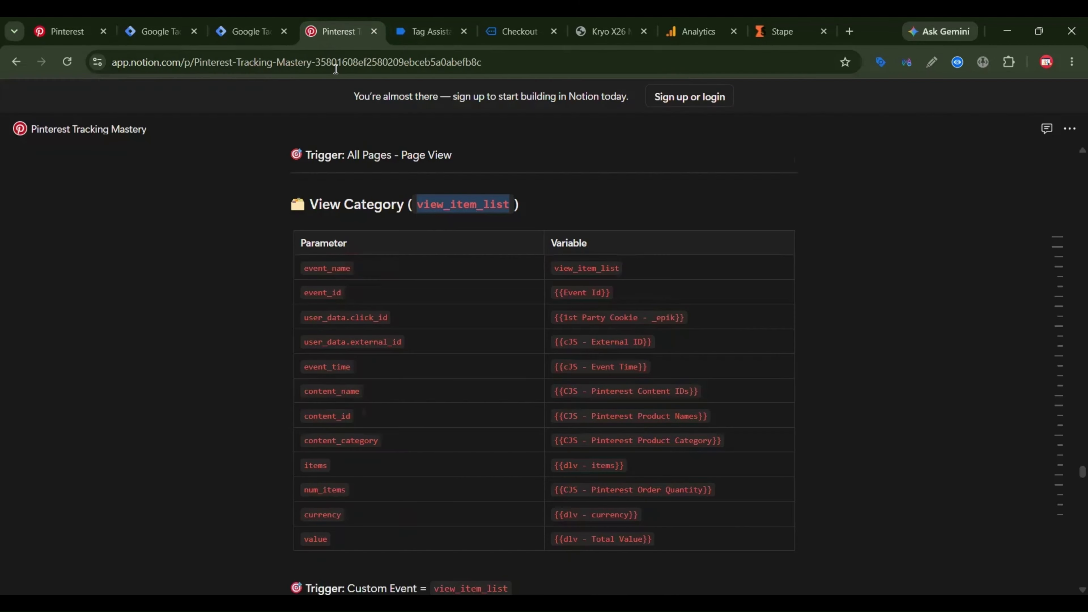
{"action": "double_click", "coordinate": [350, 391]}
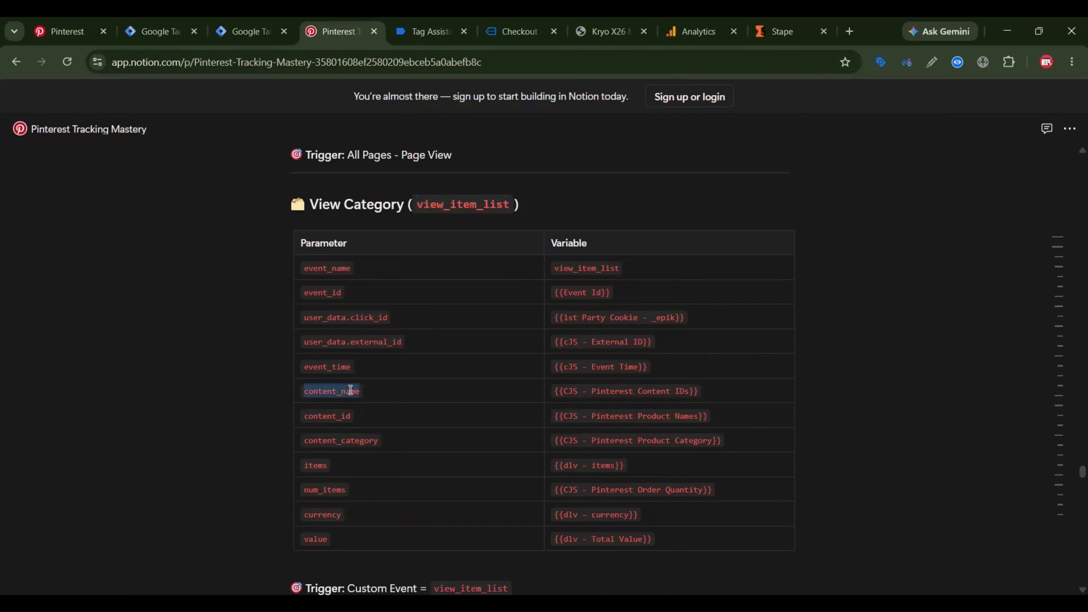
{"action": "double_click", "coordinate": [332, 410]}
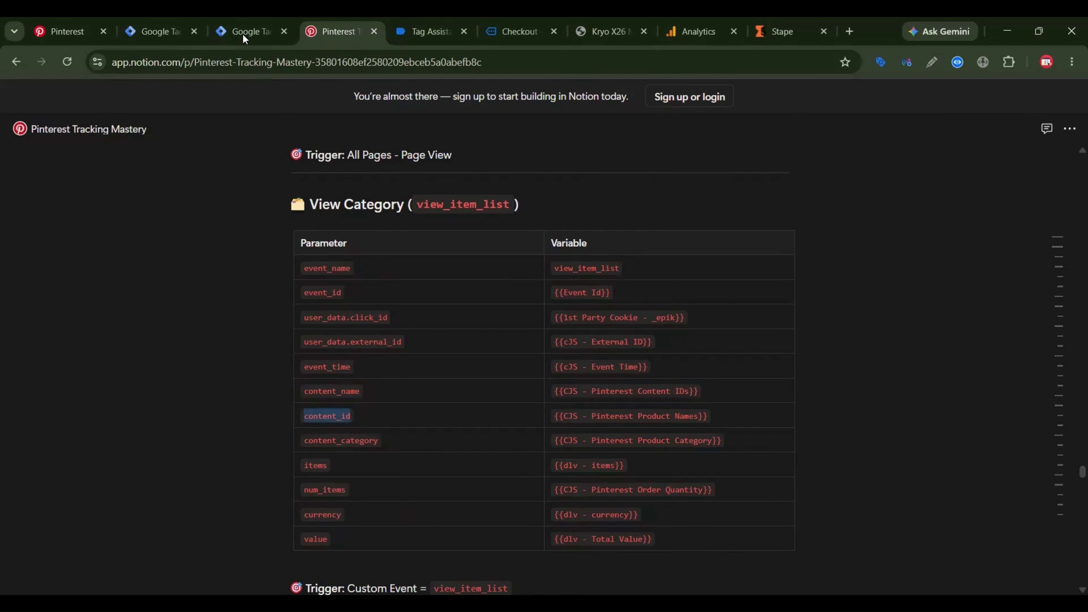
{"action": "left_click", "coordinate": [262, 21]}
{"action": "left_click", "coordinate": [338, 31]}
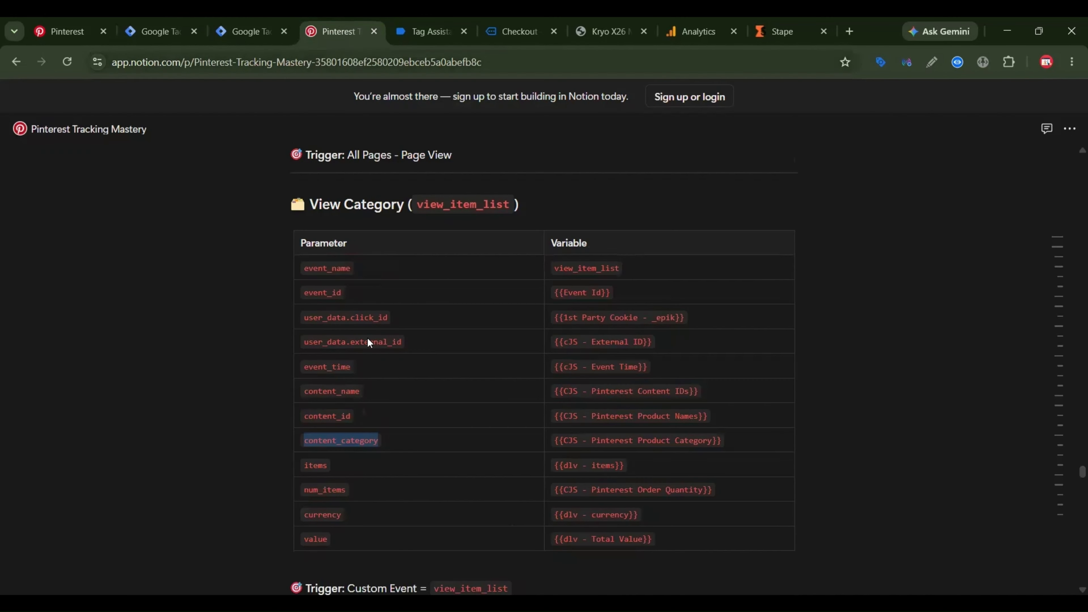
{"action": "double_click", "coordinate": [321, 465]}
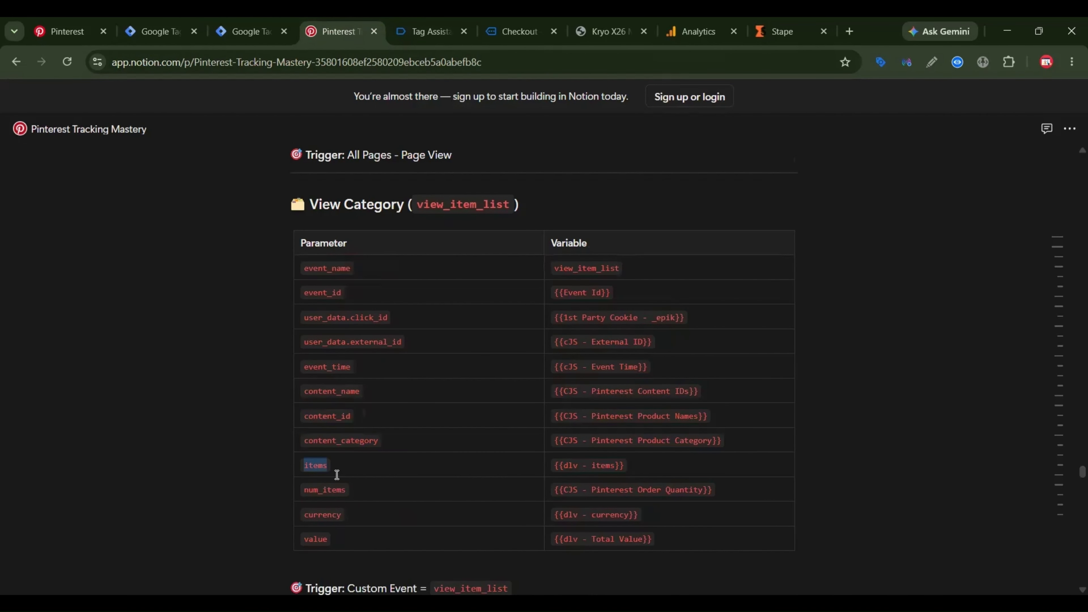
{"action": "double_click", "coordinate": [337, 475]}
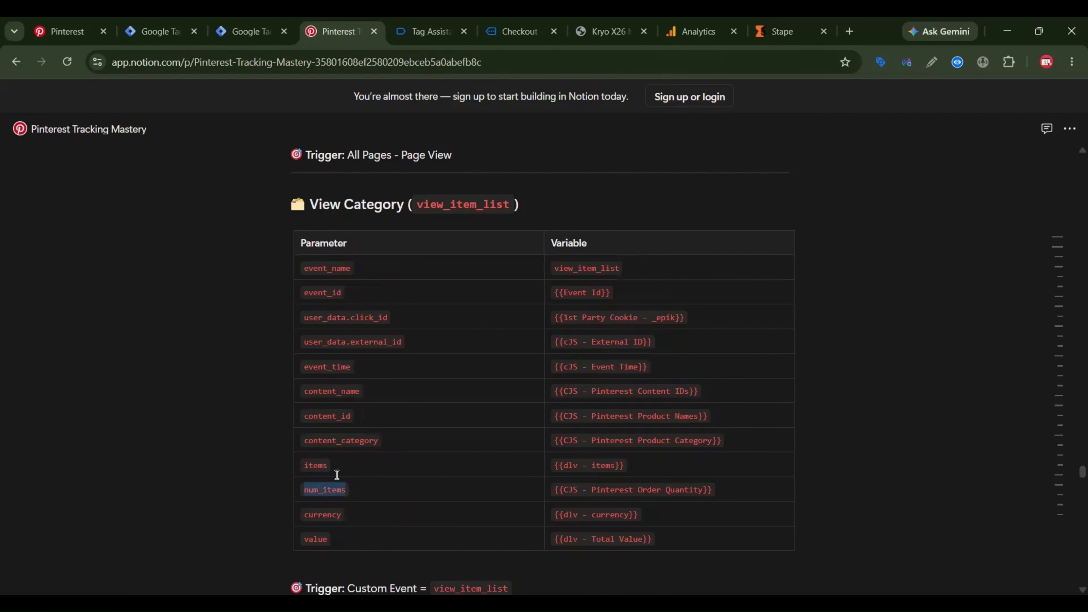
{"action": "key", "text": "ctrl+shift+Tab"}
{"action": "key", "text": "ctrl+v"}
Name the last two event parameters currency and value, following the View Category table in the Notion notes.
{"action": "left_click", "coordinate": [537, 354]}
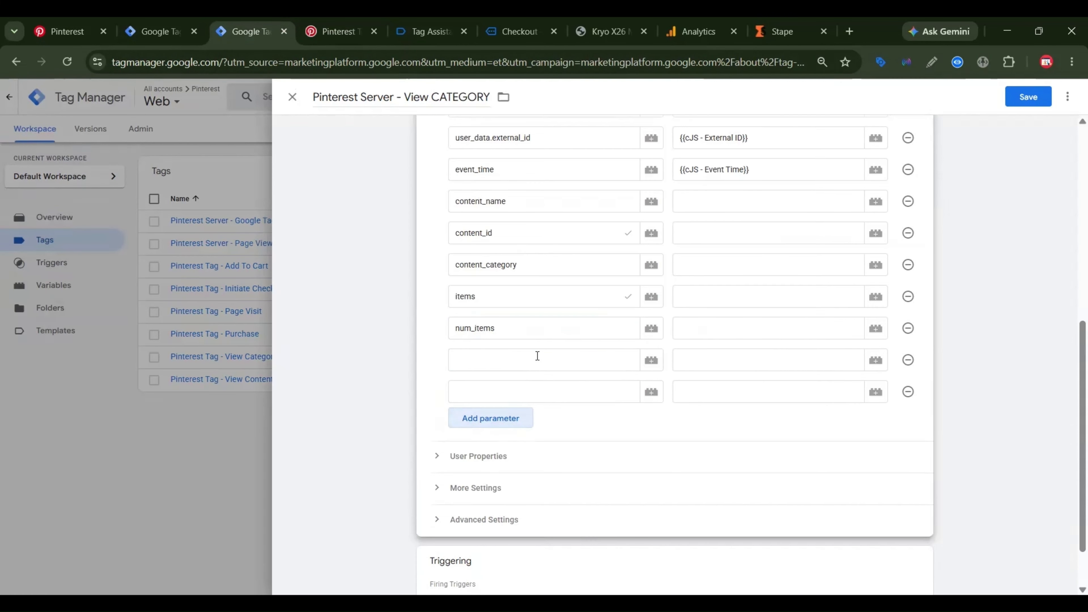
{"action": "key", "text": "ctrl+Tab"}
{"action": "double_click", "coordinate": [337, 376]}
{"action": "key", "text": "ctrl+shift+Tab"}
{"action": "type", "text": "VAL"}
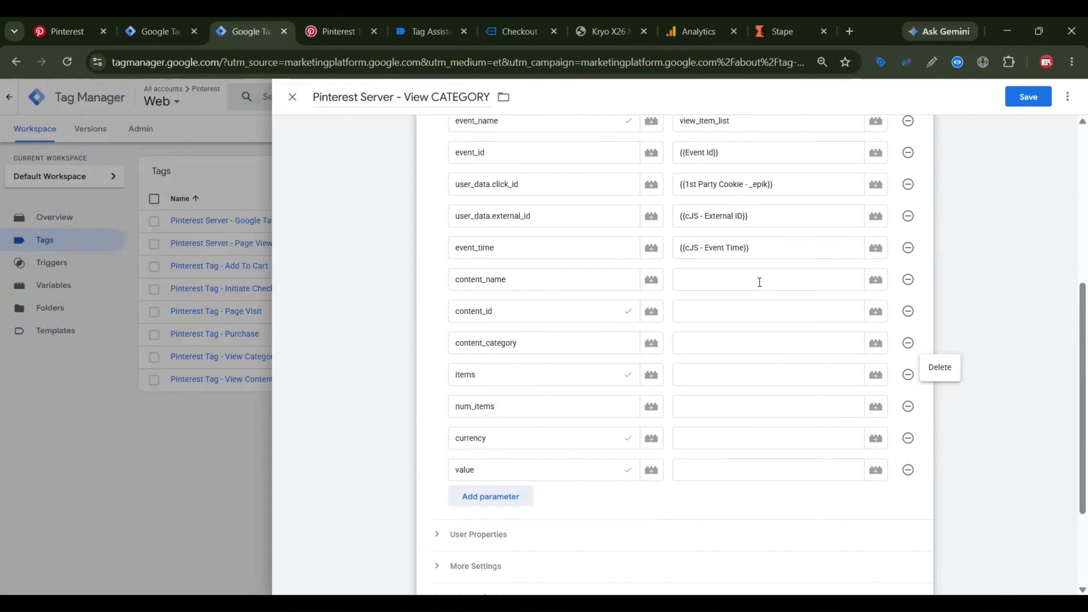
Assign the variables CJS - Pinterest Product Names to content_name and CJS - Pinterest Content IDs to content_id.
{"action": "left_click", "coordinate": [759, 282]}
{"action": "left_click", "coordinate": [876, 279]}
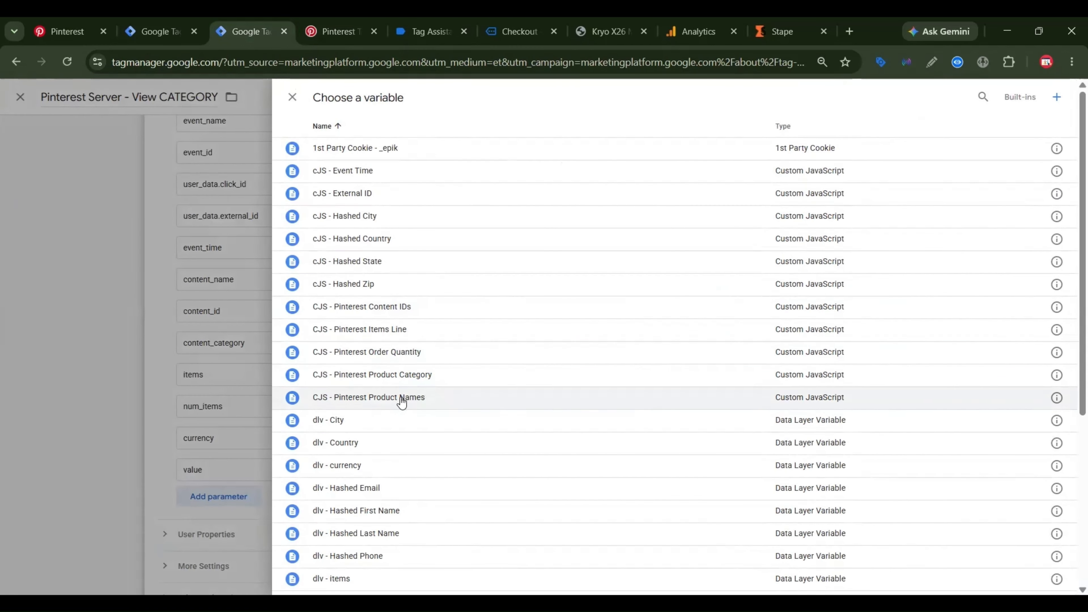
{"action": "left_click", "coordinate": [663, 397]}
{"action": "left_click", "coordinate": [704, 309]}
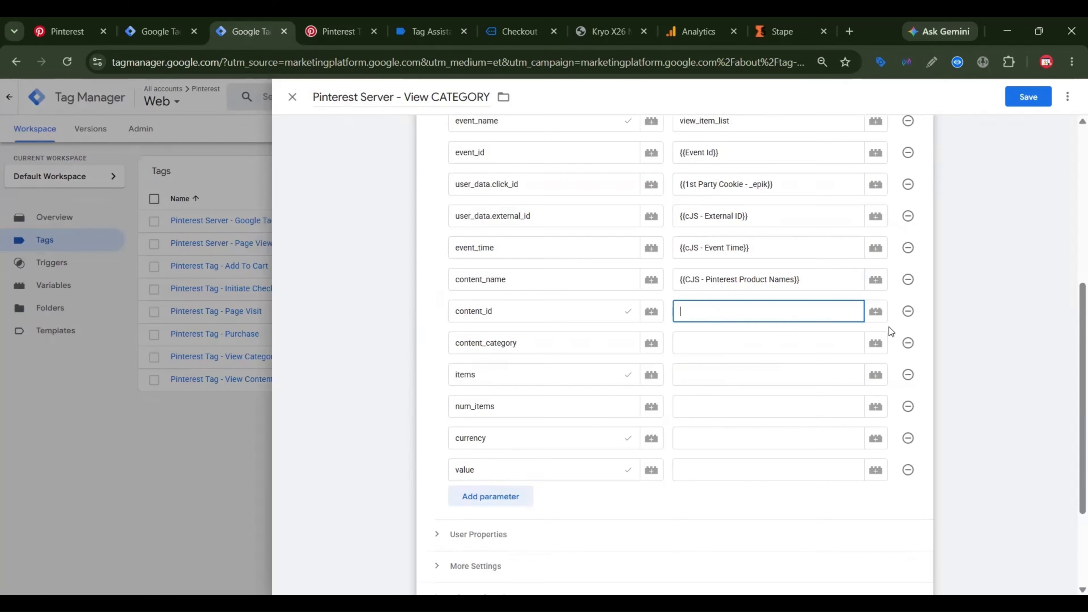
{"action": "left_click", "coordinate": [875, 318]}
{"action": "left_click", "coordinate": [547, 319]}
Assign CJS - Pinterest Product Category to content_category, dlv - items to items, and CJS - Pinterest Order Quantity to num_items.
{"action": "left_click", "coordinate": [762, 348]}
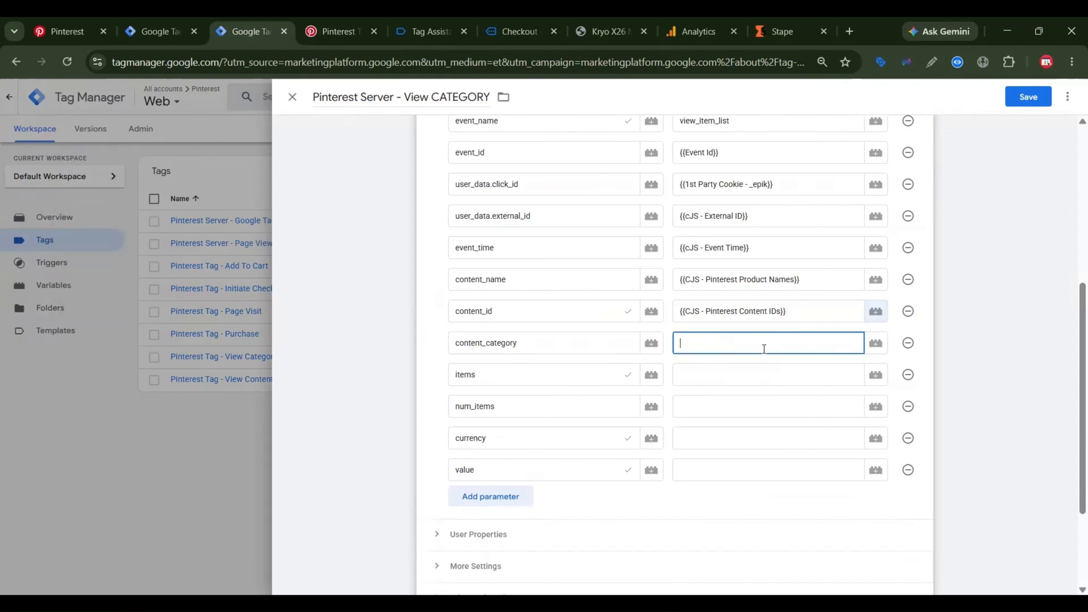
{"action": "left_click", "coordinate": [873, 344]}
{"action": "left_click", "coordinate": [648, 375]}
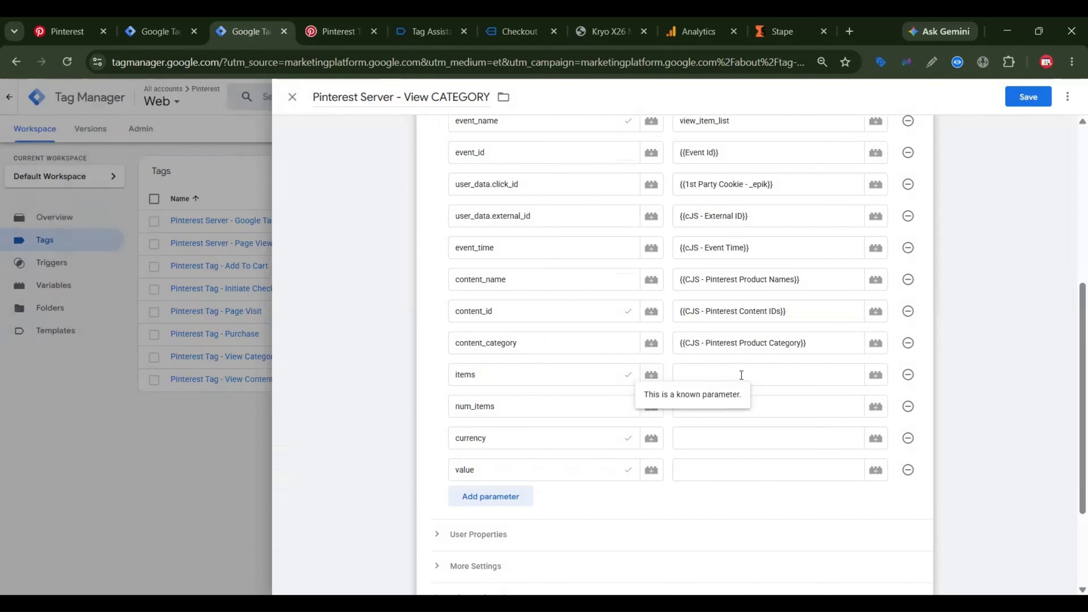
{"action": "left_click", "coordinate": [827, 377]}
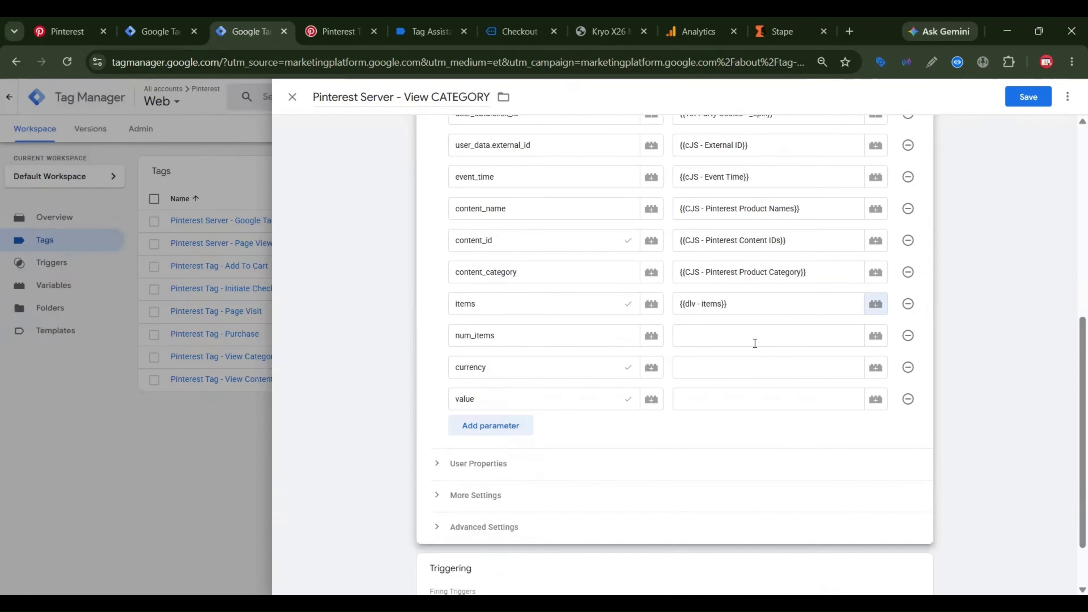
{"action": "left_click", "coordinate": [841, 343]}
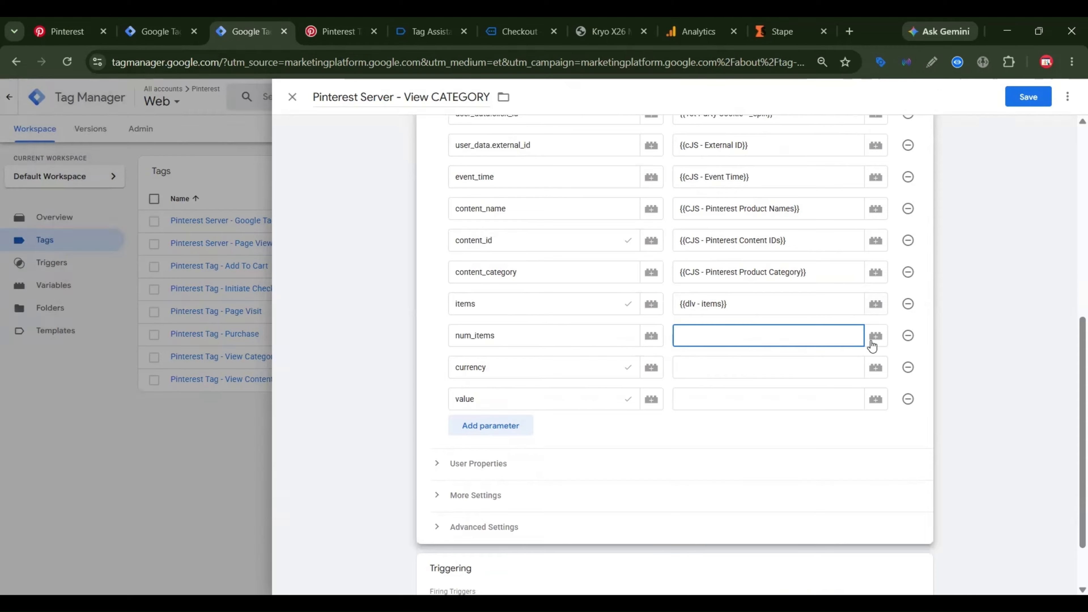
{"action": "left_click", "coordinate": [875, 336]}
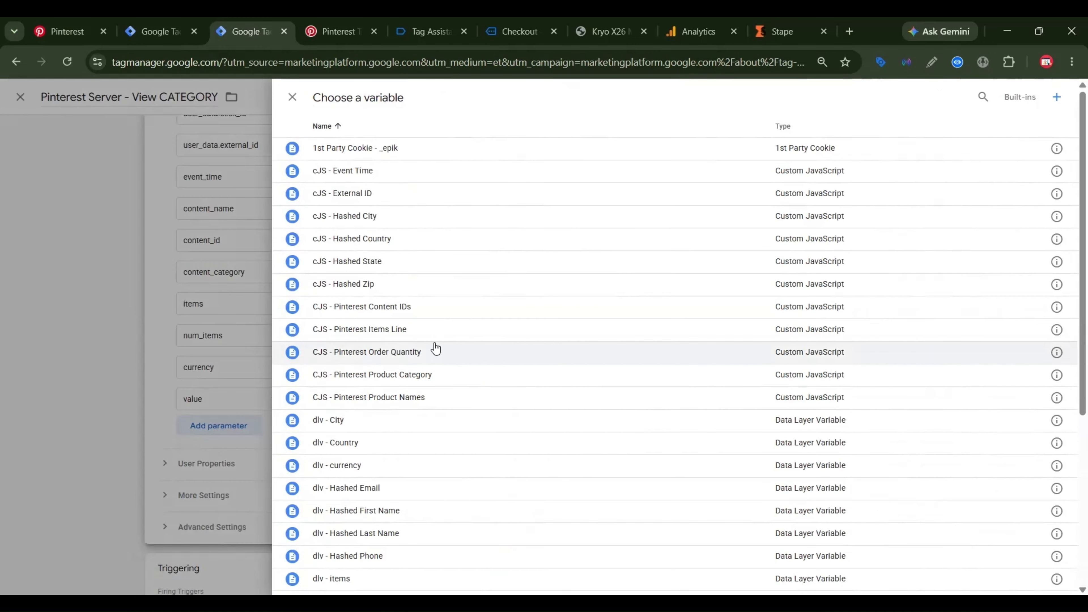
{"action": "left_click", "coordinate": [549, 359]}
Assign the variables dlv - currency to the currency parameter and dlv - Total Value to the value parameter.
{"action": "left_click", "coordinate": [774, 305]}
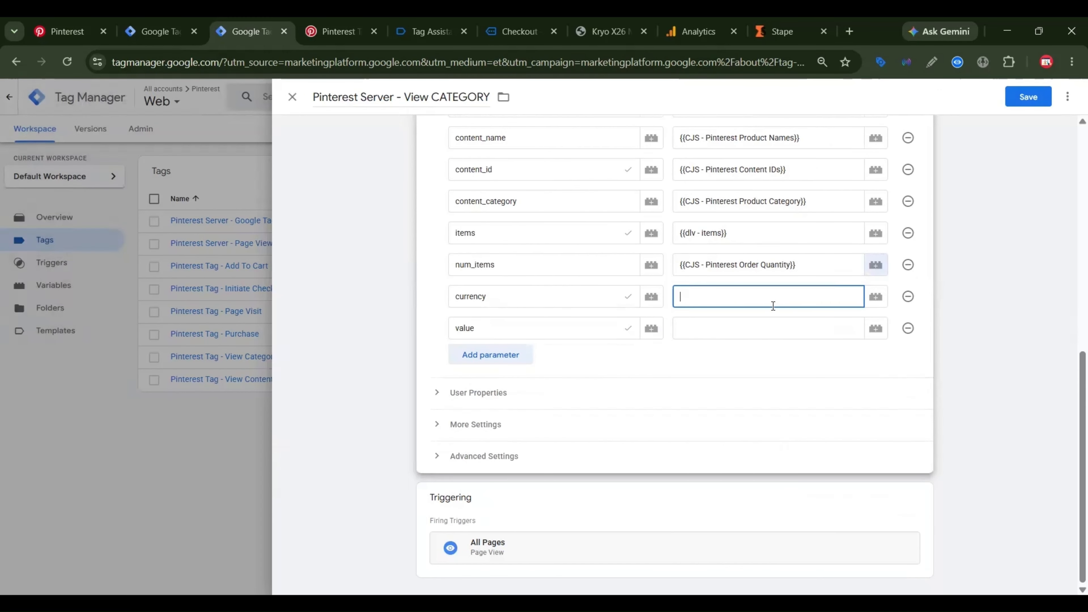
{"action": "left_click", "coordinate": [876, 296]}
{"action": "left_click", "coordinate": [643, 465]}
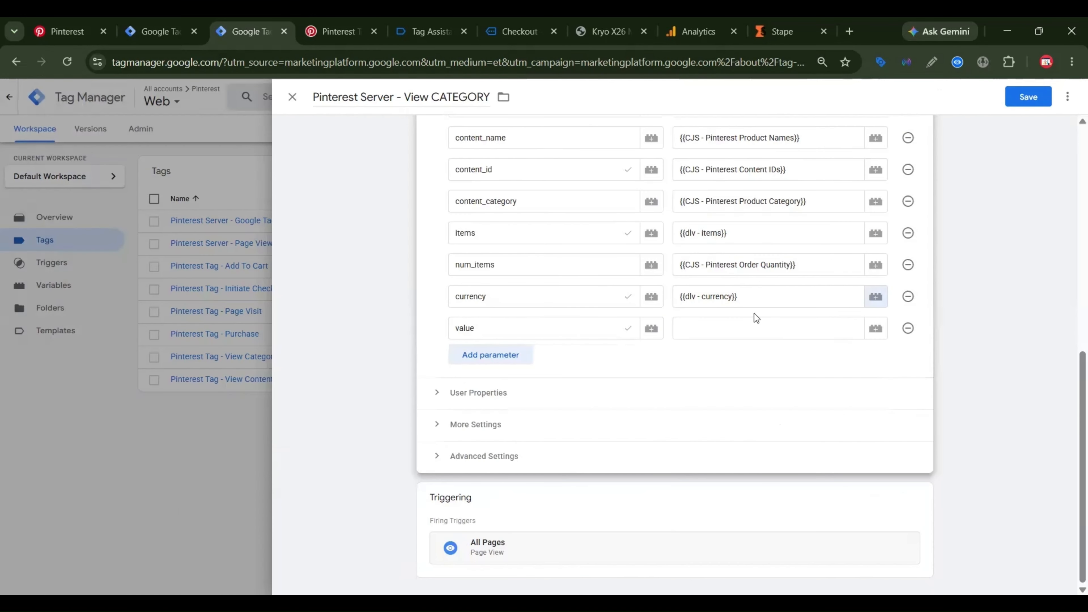
{"action": "left_click", "coordinate": [747, 324]}
{"action": "left_click", "coordinate": [874, 332]}
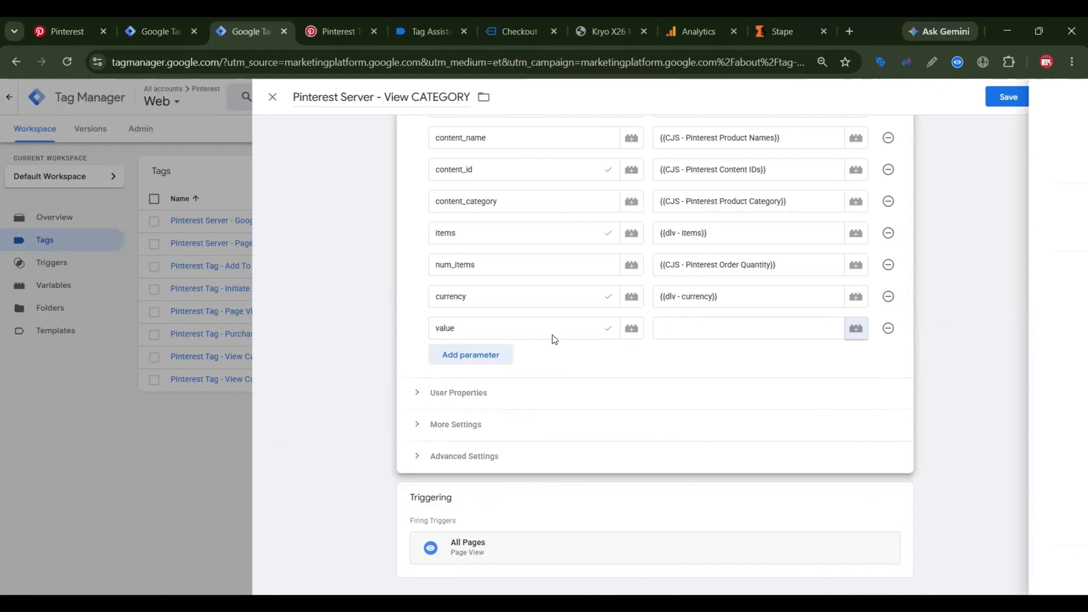
{"action": "scroll", "coordinate": [530, 340], "scroll_direction": "down", "scroll_amount": 5}
{"action": "scroll", "coordinate": [473, 304], "scroll_direction": "up", "scroll_amount": 2}
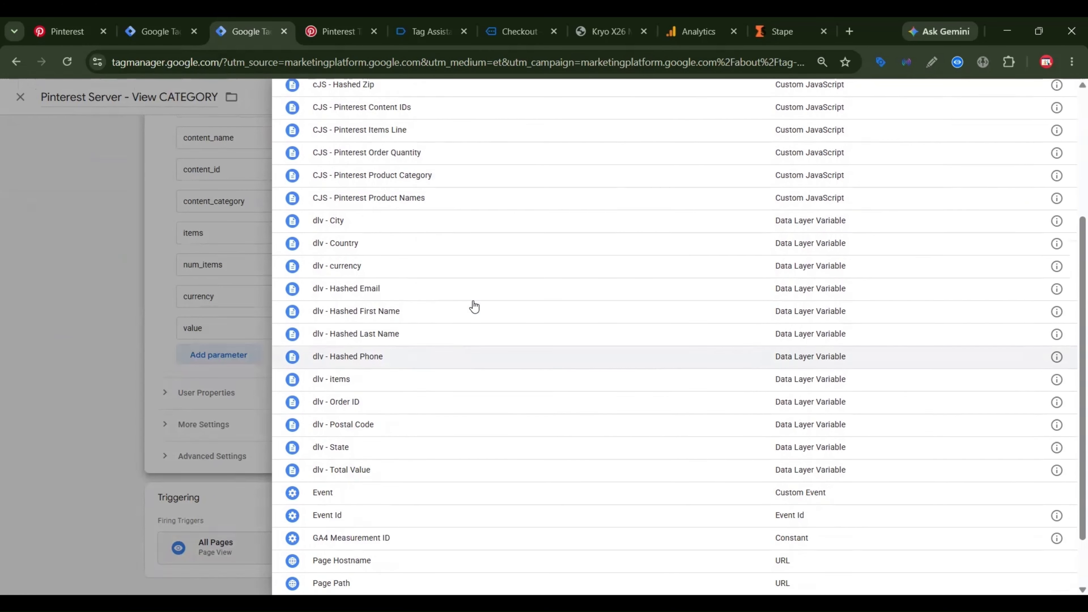
{"action": "left_click", "coordinate": [384, 470]}
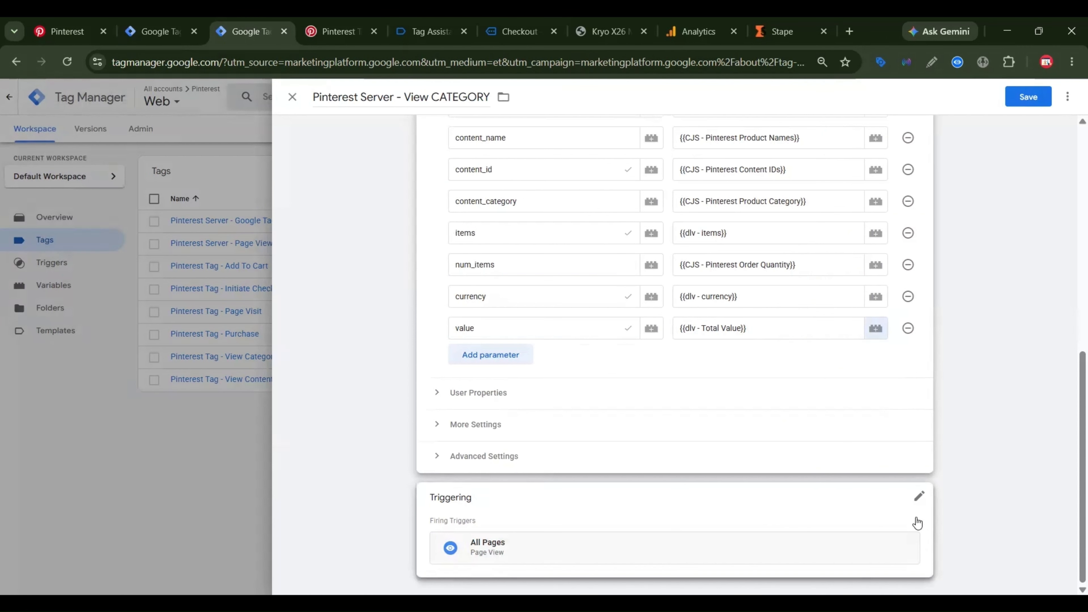
Replace the All Pages trigger with Trigger - view_item_list and save the tag under the name Pinterest Server - View Category.
{"action": "left_click", "coordinate": [908, 526]}
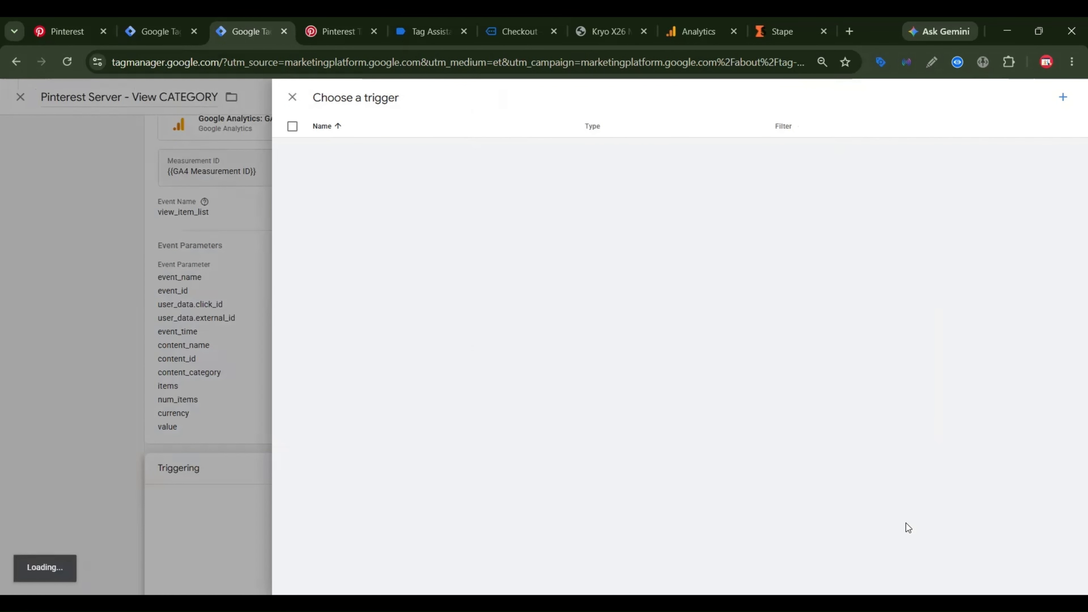
{"action": "left_click", "coordinate": [360, 308]}
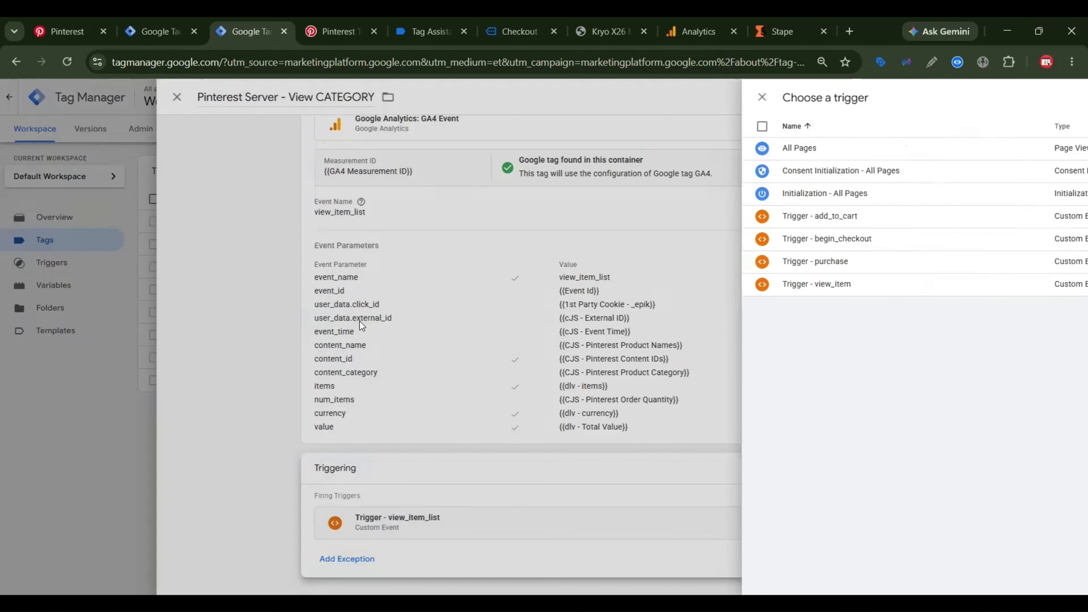
{"action": "left_click_drag", "start_coordinate": [445, 97], "coordinate": [498, 99]}
{"action": "type", "text": "ategory"}
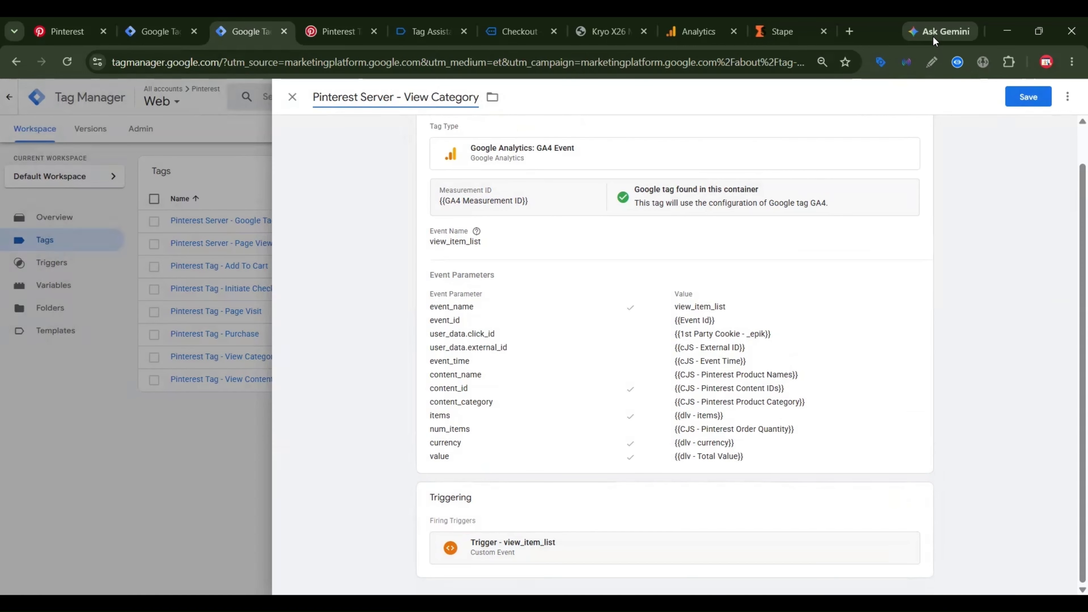
{"action": "left_click", "coordinate": [1026, 95]}
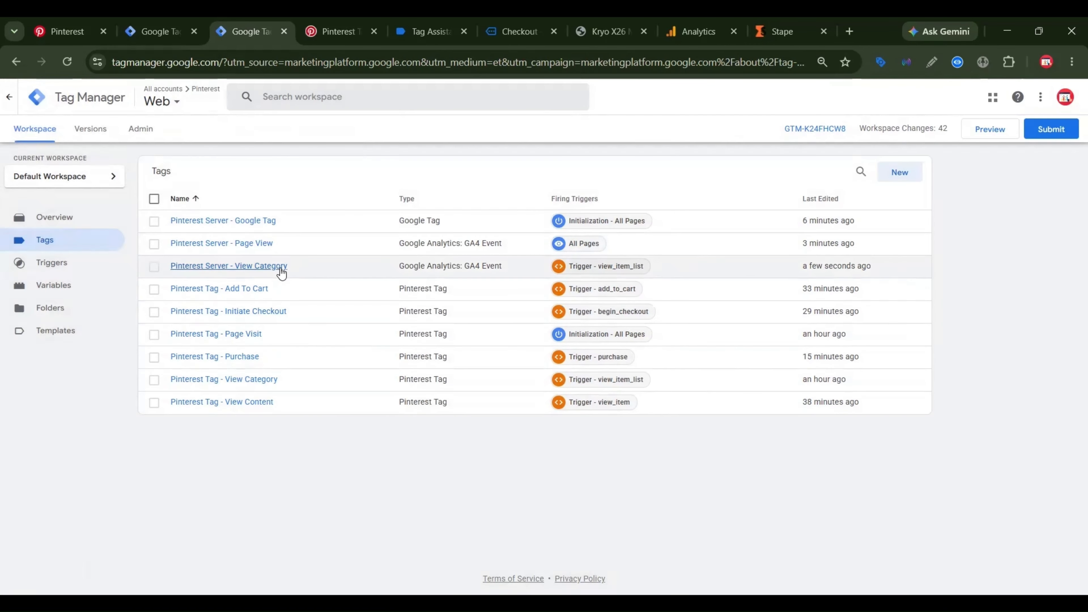
Duplicate the Pinterest Server - View Category tag and name the copy Pinterest Server - View Content.
{"action": "left_click", "coordinate": [281, 267]}
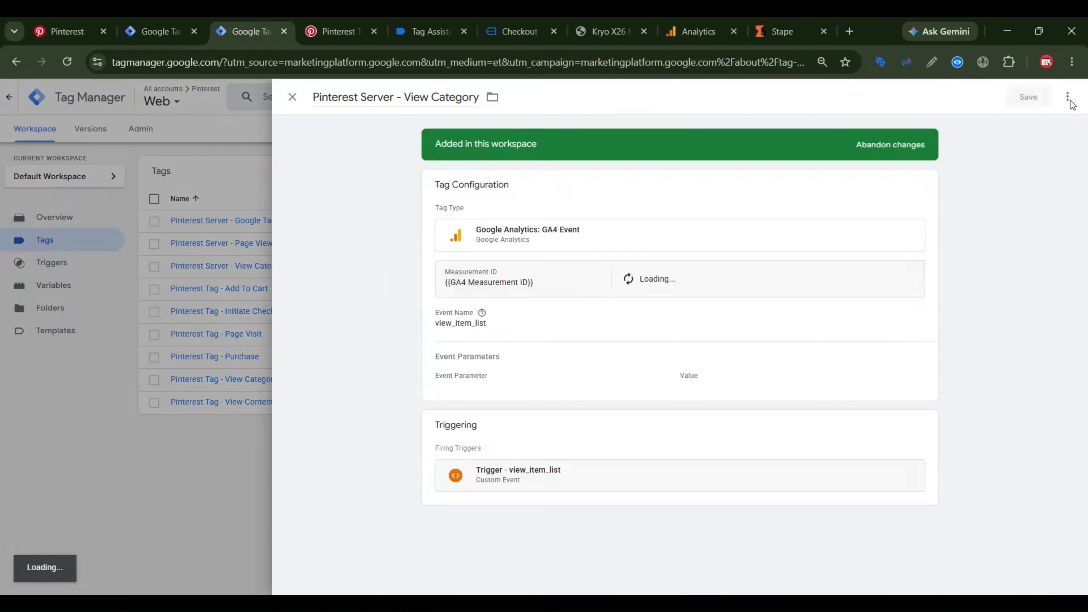
{"action": "left_click", "coordinate": [1067, 97]}
{"action": "left_click", "coordinate": [1041, 124]}
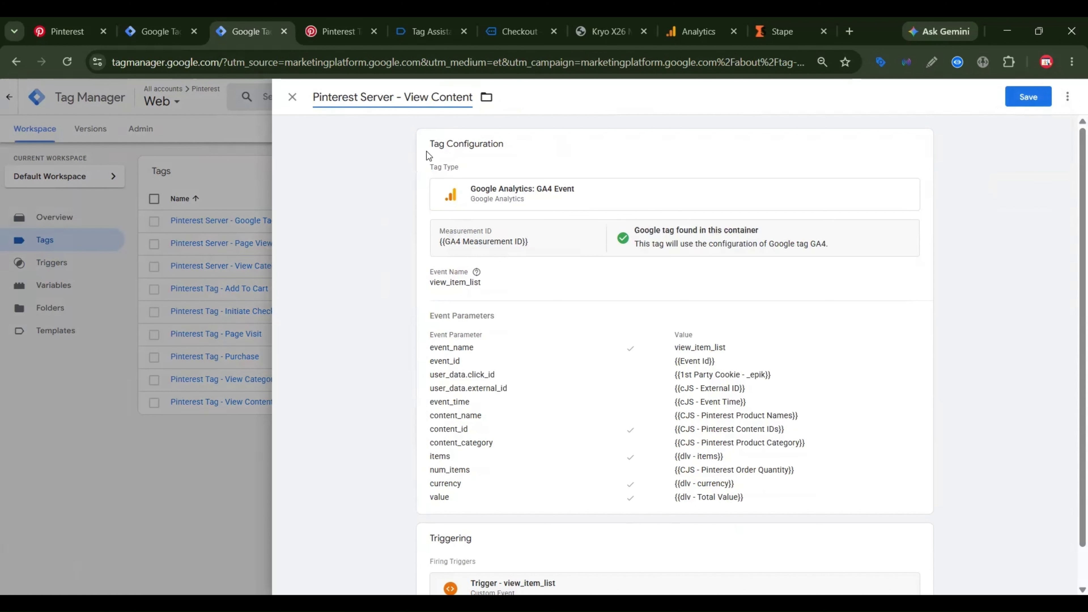
Set the View Content tag's Event Name and its event_name parameter value to view_item.
{"action": "left_click", "coordinate": [427, 151]}
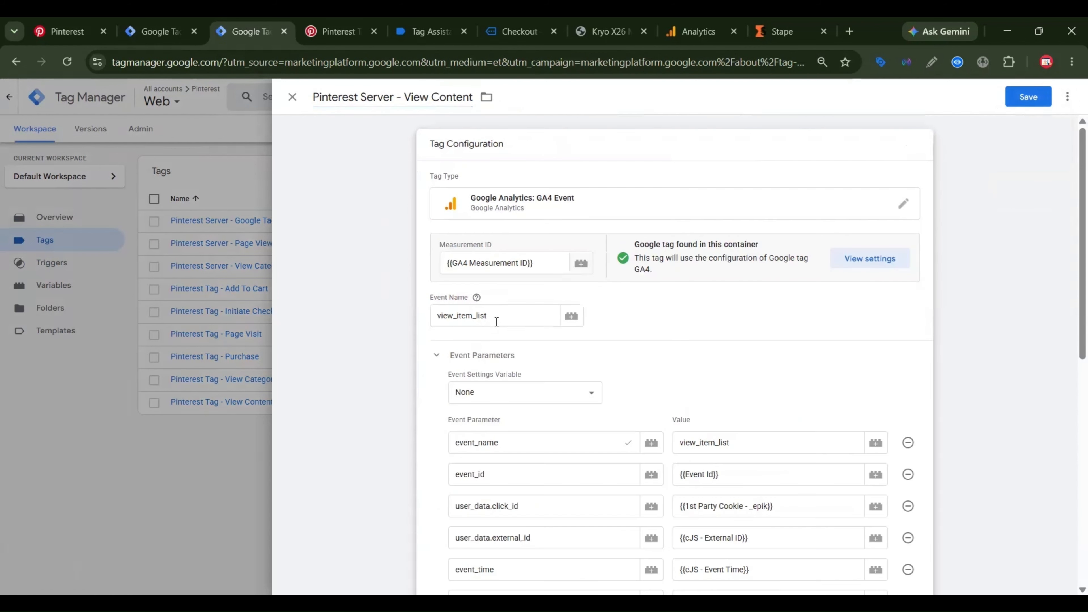
{"action": "left_click", "coordinate": [494, 315]}
{"action": "key", "text": "BackSpace"}
{"action": "key", "text": "BackSpace"}
{"action": "key", "text": "BackSpace"}
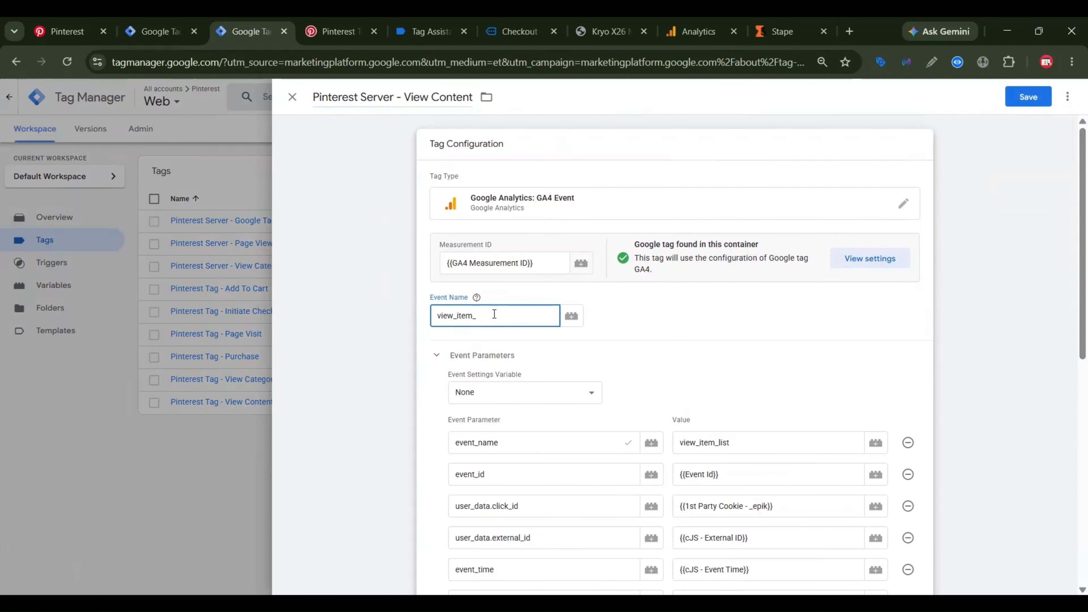
{"action": "key", "text": "ctrl+a"}
{"action": "key", "text": "ctrl+c"}
{"action": "double_click", "coordinate": [737, 443]}
{"action": "key", "text": "ctrl+v"}
Replace the View Content tag's trigger with Trigger - view_item and save the tag.
{"action": "scroll", "coordinate": [804, 406], "scroll_direction": "down", "scroll_amount": 10}
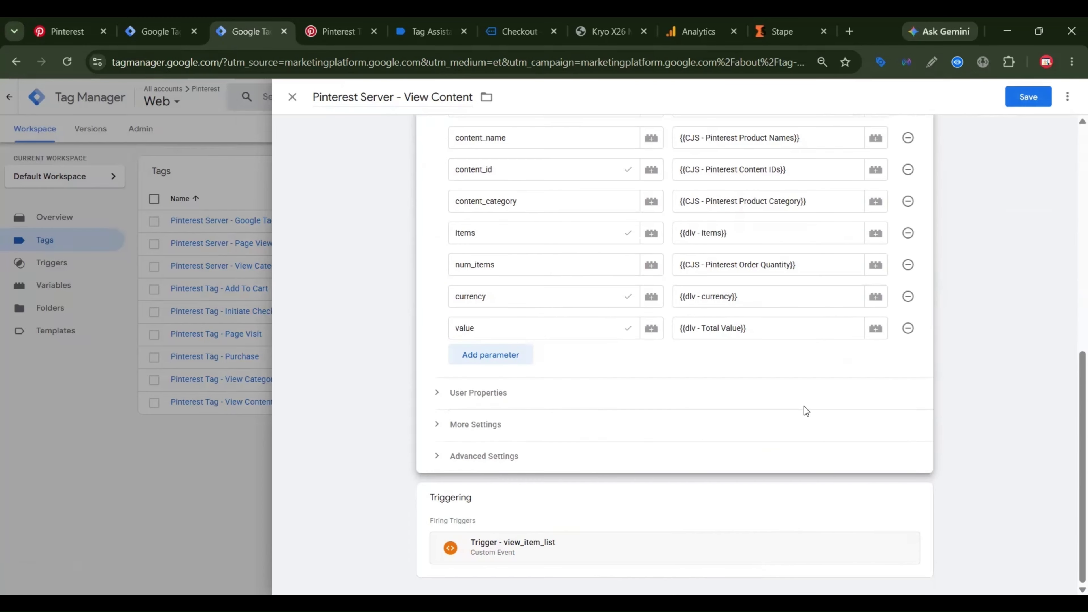
{"action": "left_click", "coordinate": [914, 499]}
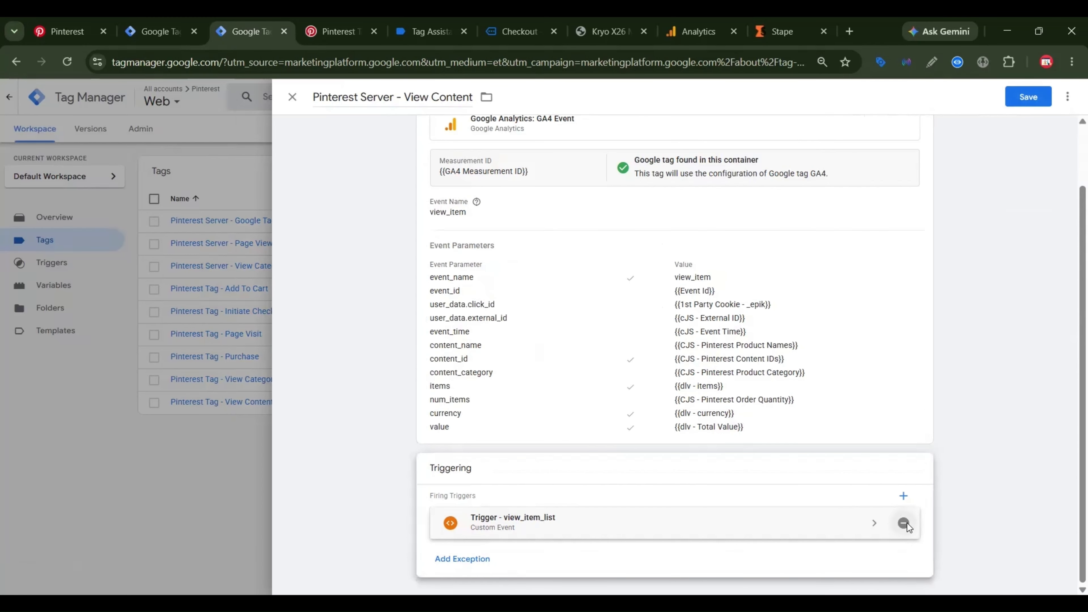
{"action": "left_click", "coordinate": [907, 522]}
{"action": "left_click", "coordinate": [422, 288]}
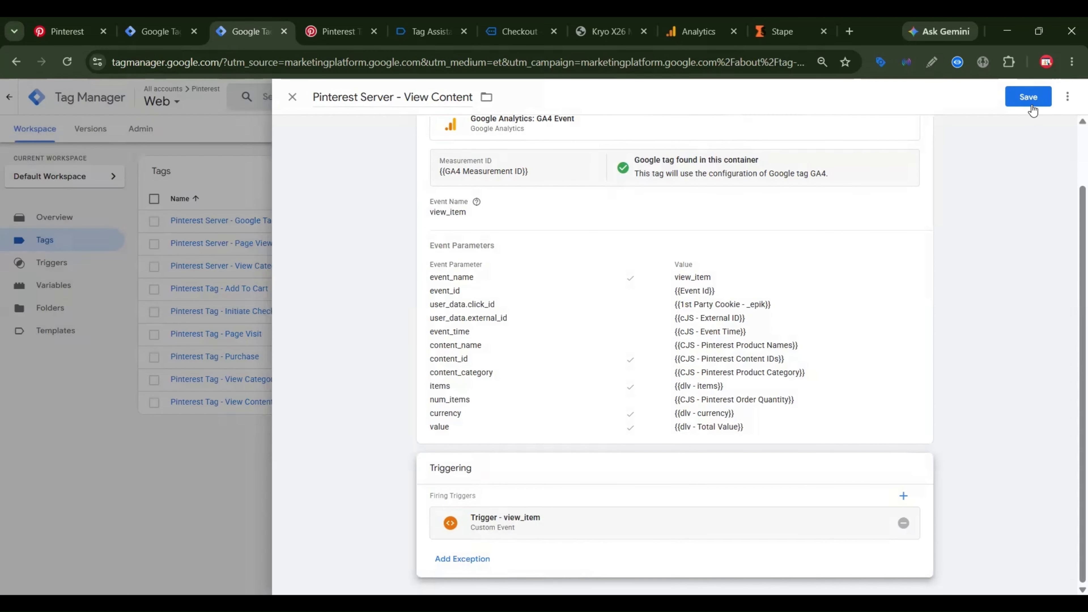
{"action": "left_click", "coordinate": [1028, 98]}
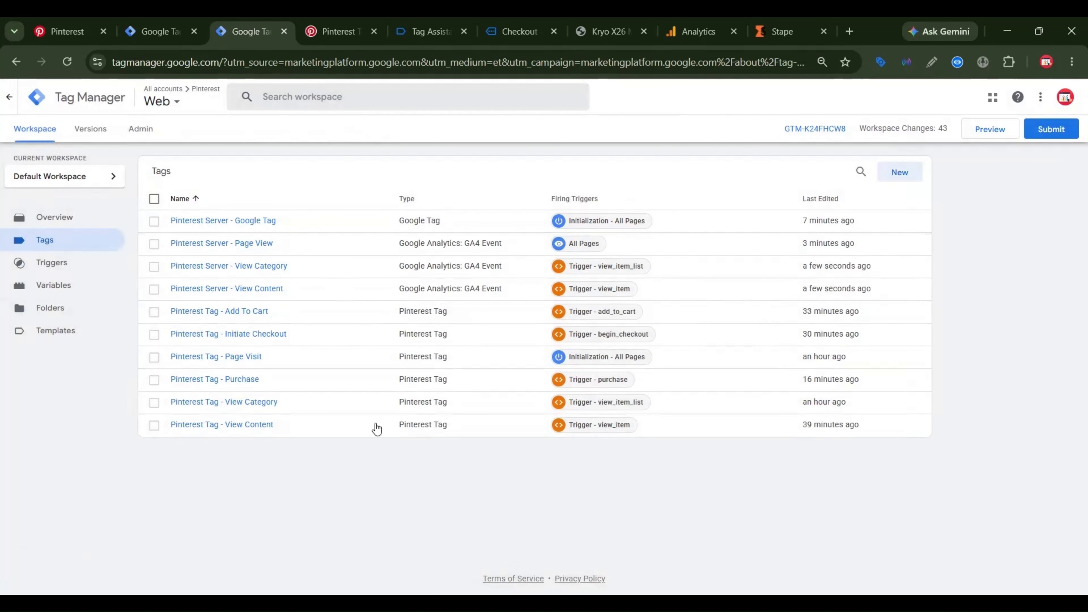
Duplicate the Pinterest Server - View Content tag and name the copy Pinterest Server - Add To Cart.
{"action": "left_click", "coordinate": [263, 289]}
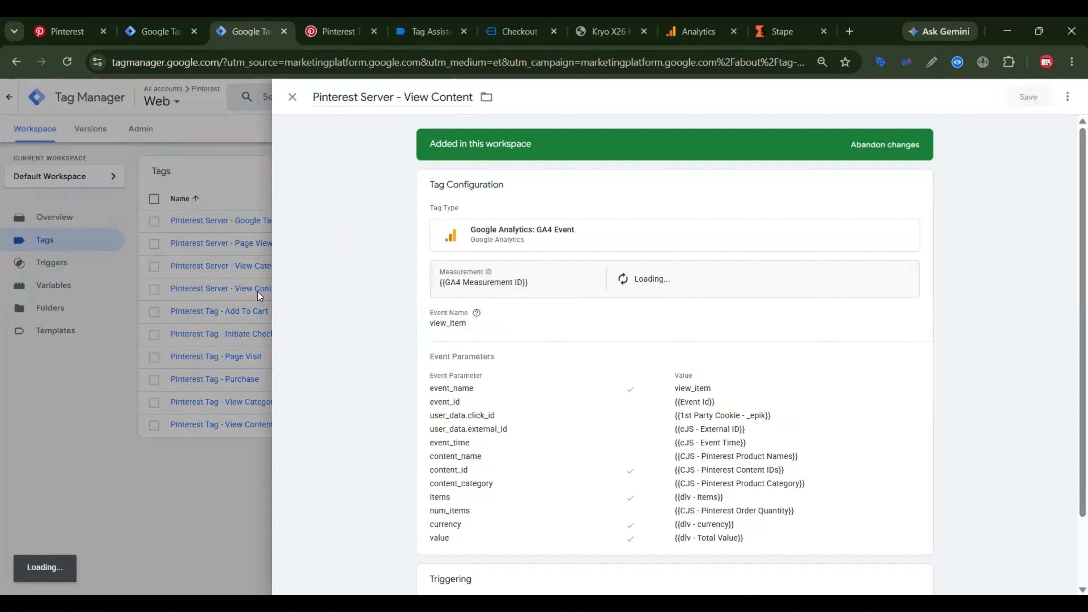
{"action": "left_click", "coordinate": [1067, 97]}
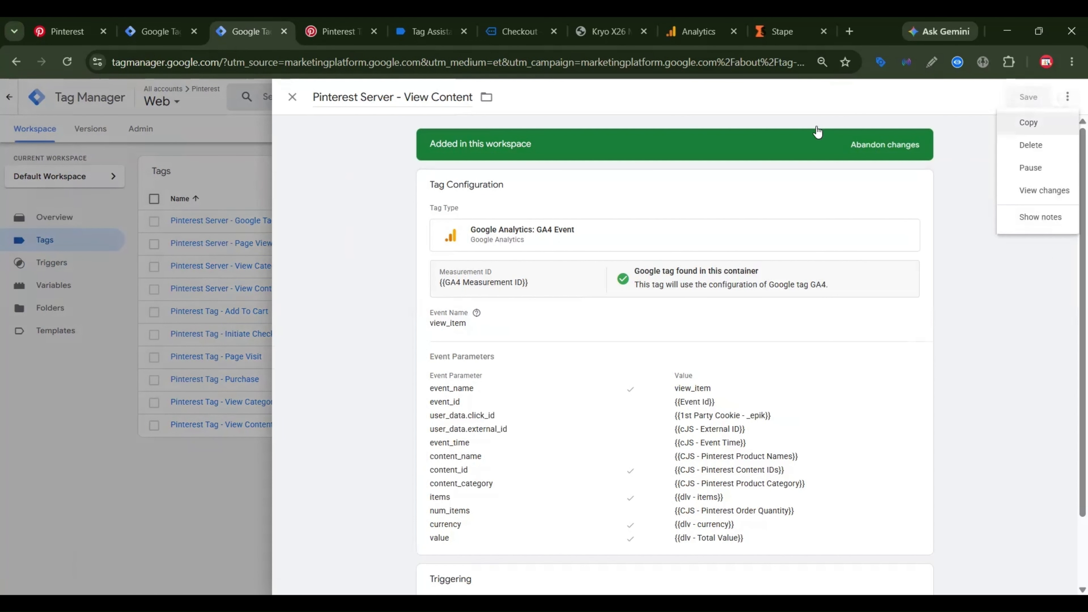
{"action": "left_click", "coordinate": [1027, 124]}
{"action": "left_click", "coordinate": [354, 101]}
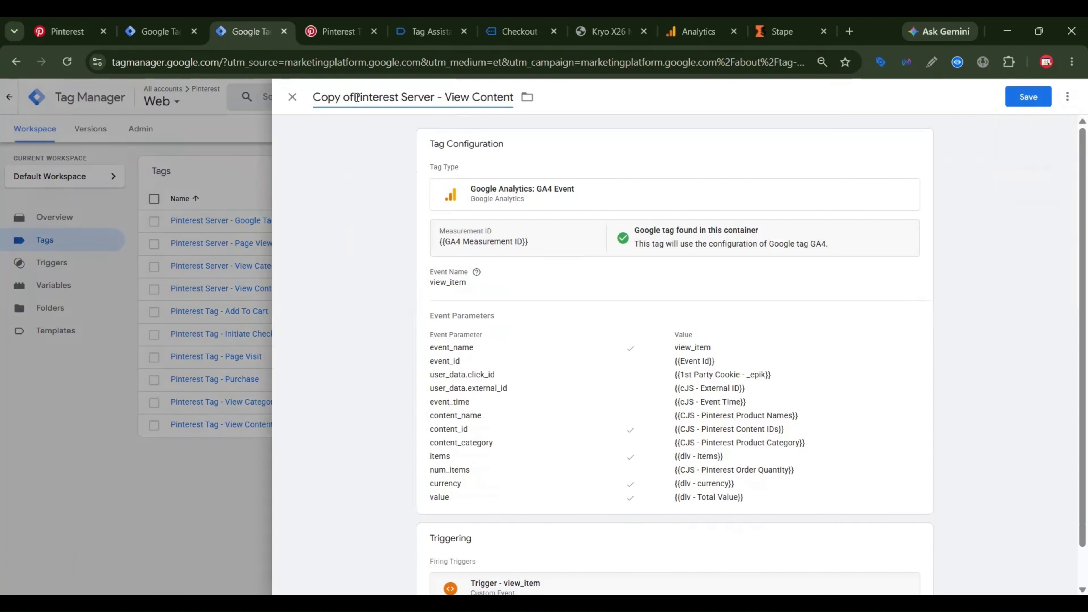
{"action": "key", "text": "BackSpace"}
{"action": "key", "text": "BackSpace"}
{"action": "key", "text": "BackSpace"}
{"action": "key", "text": "BackSpace"}
{"action": "key", "text": "BackSpace"}
{"action": "key", "text": "BackSpace"}
{"action": "key", "text": "BackSpace"}
{"action": "key", "text": "BackSpace"}
{"action": "left_click", "coordinate": [479, 105]}
{"action": "key", "text": "BackSpace"}
{"action": "key", "text": "BackSpace"}
{"action": "key", "text": "BackSpace"}
{"action": "key", "text": "BackSpace"}
{"action": "key", "text": "BackSpace"}
{"action": "key", "text": "BackSpace"}
{"action": "key", "text": "BackSpace"}
{"action": "key", "text": "BackSpace"}
{"action": "key", "text": "BackSpace"}
{"action": "key", "text": "BackSpace"}
{"action": "key", "text": "BackSpace"}
{"action": "key", "text": "BackSpace"}
{"action": "type", "text": "Add To Cart"}
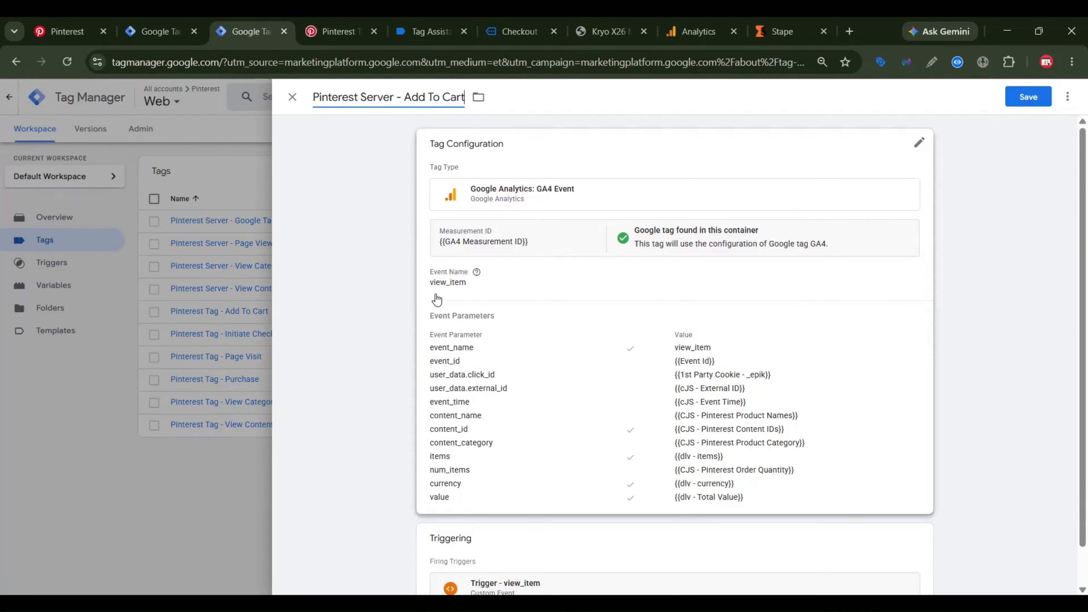
Set the Add To Cart tag's Event Name and its event_name parameter value to add_to_cart, copied from the Notion guide.
{"action": "left_click", "coordinate": [470, 150]}
{"action": "left_click", "coordinate": [338, 31]}
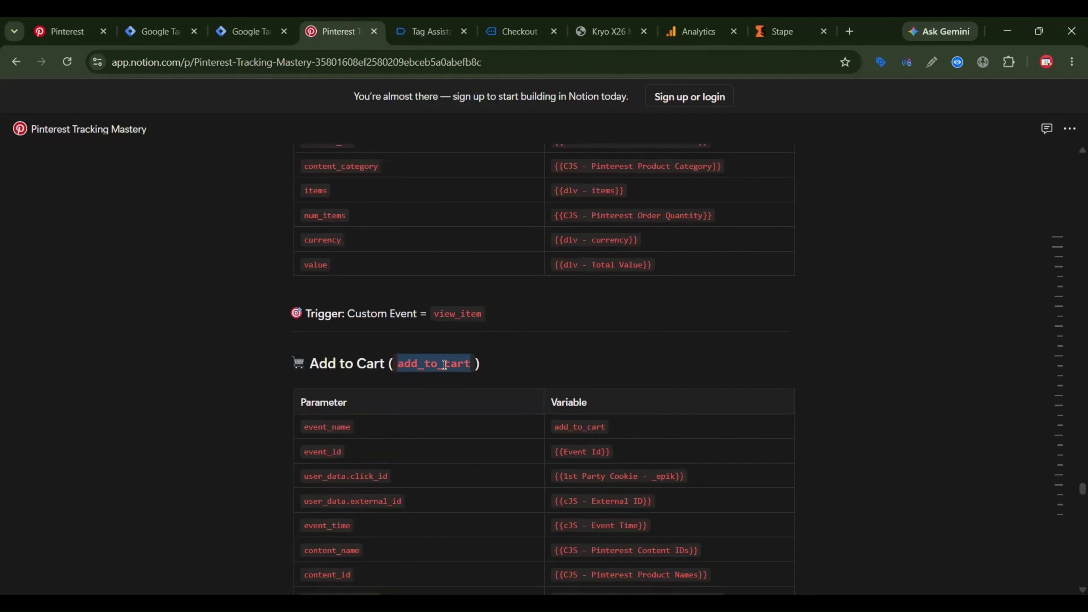
{"action": "left_click", "coordinate": [221, 17]}
{"action": "double_click", "coordinate": [721, 438]}
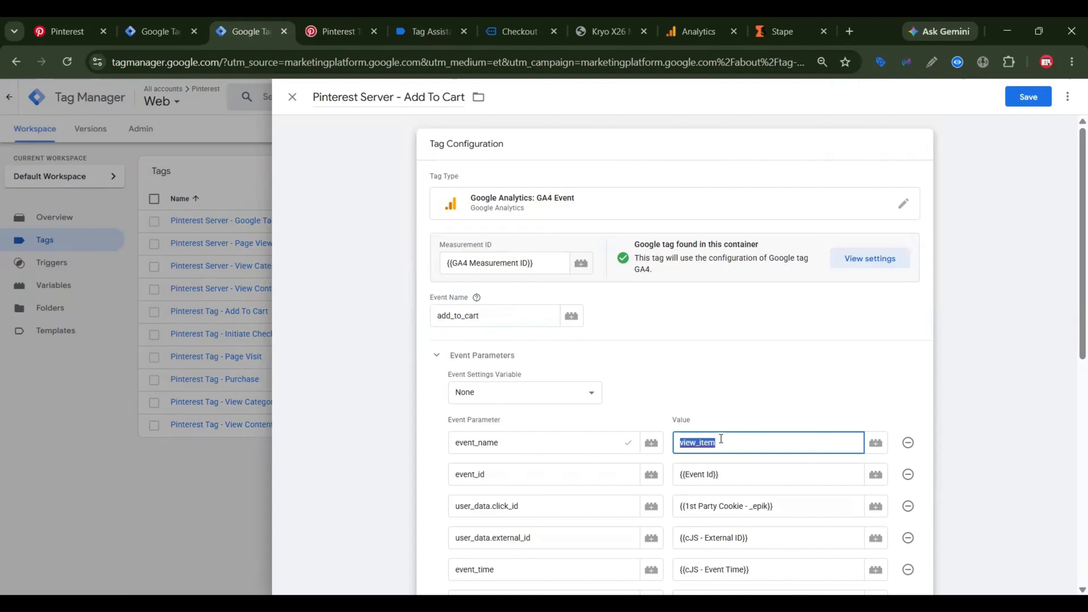
{"action": "key", "text": "ctrl+v"}
Replace the Add To Cart tag's trigger with Trigger - add_to_cart and save the tag.
{"action": "scroll", "coordinate": [886, 451], "scroll_direction": "down", "scroll_amount": 10}
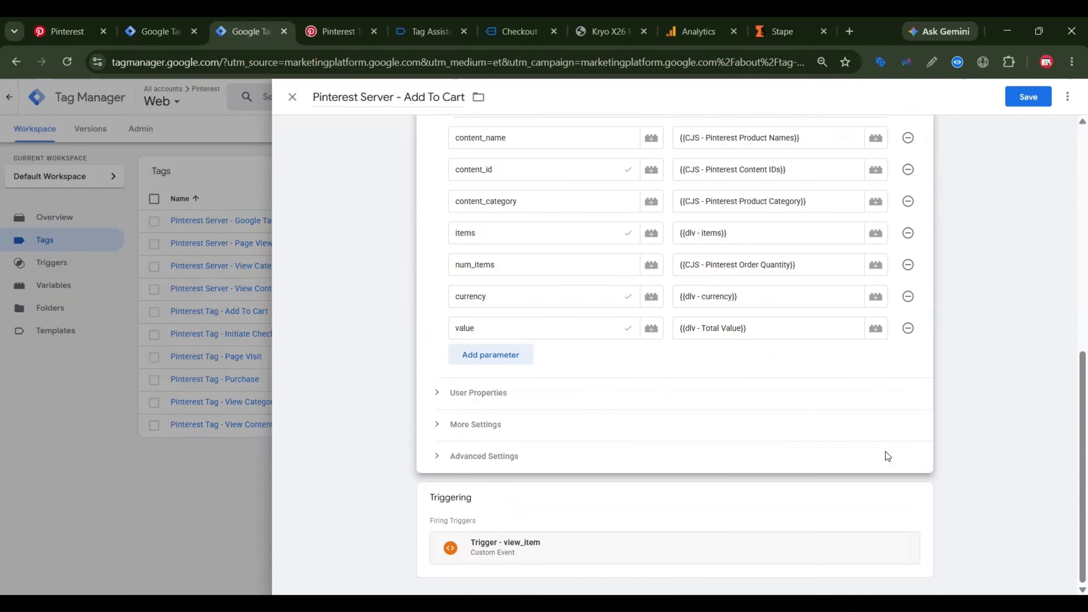
{"action": "left_click", "coordinate": [922, 515]}
{"action": "left_click", "coordinate": [912, 522]}
{"action": "left_click", "coordinate": [392, 217]}
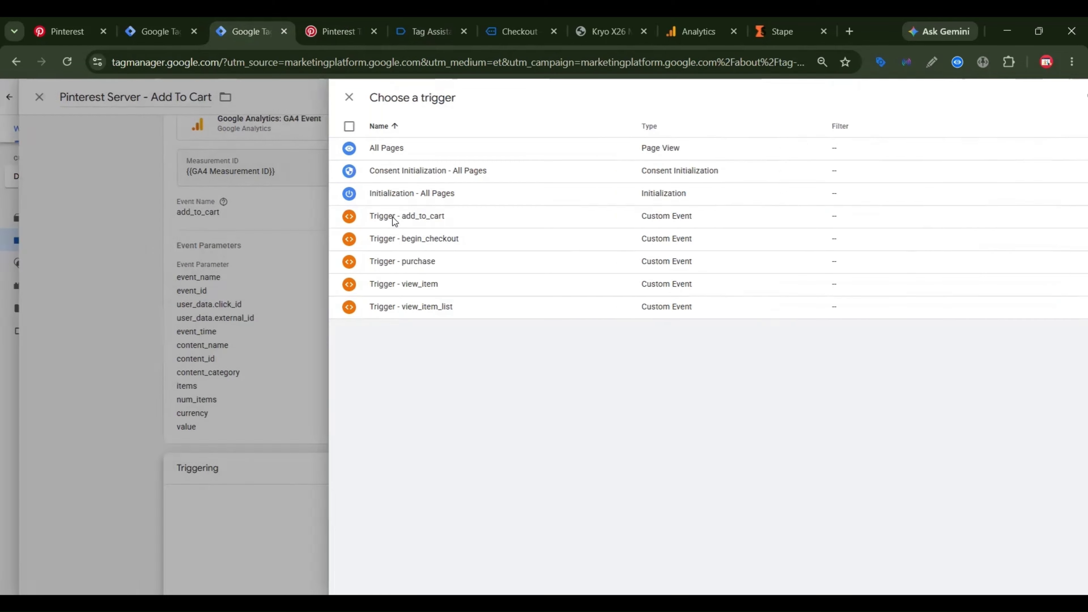
{"action": "left_click", "coordinate": [1030, 99]}
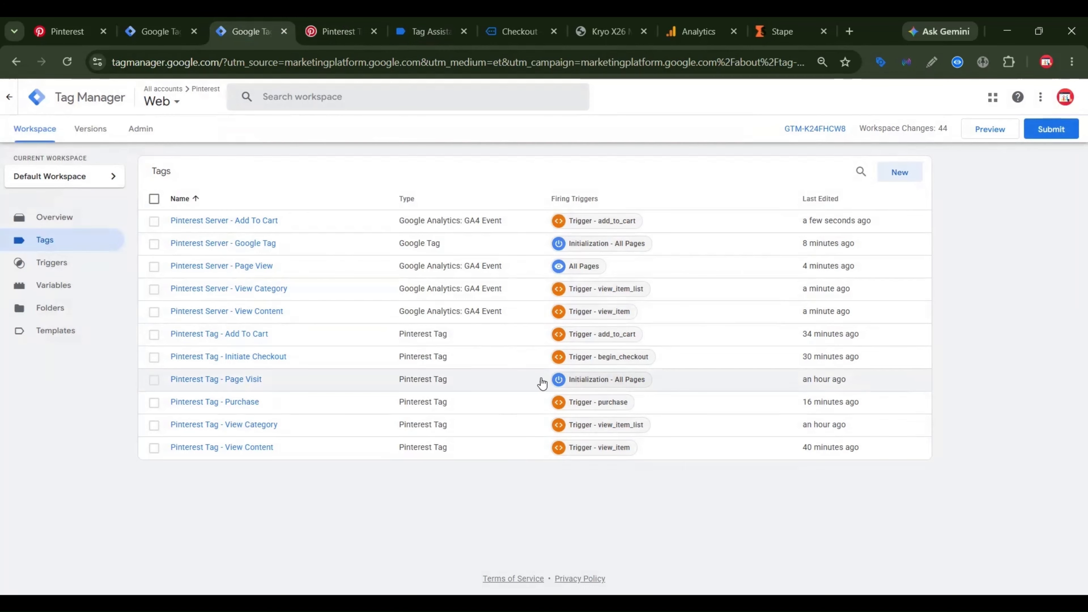
Duplicate the Pinterest Server - Add To Cart tag and name the copy Pinterest Server - Initiate Checkout.
{"action": "left_click", "coordinate": [264, 228]}
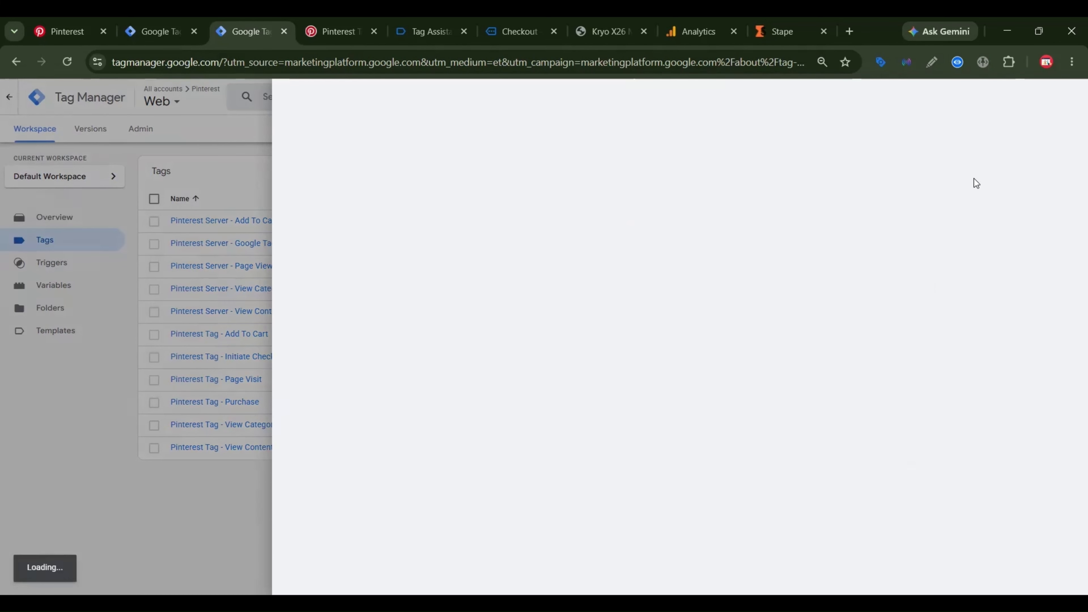
{"action": "left_click", "coordinate": [1067, 96]}
{"action": "left_click", "coordinate": [1025, 120]}
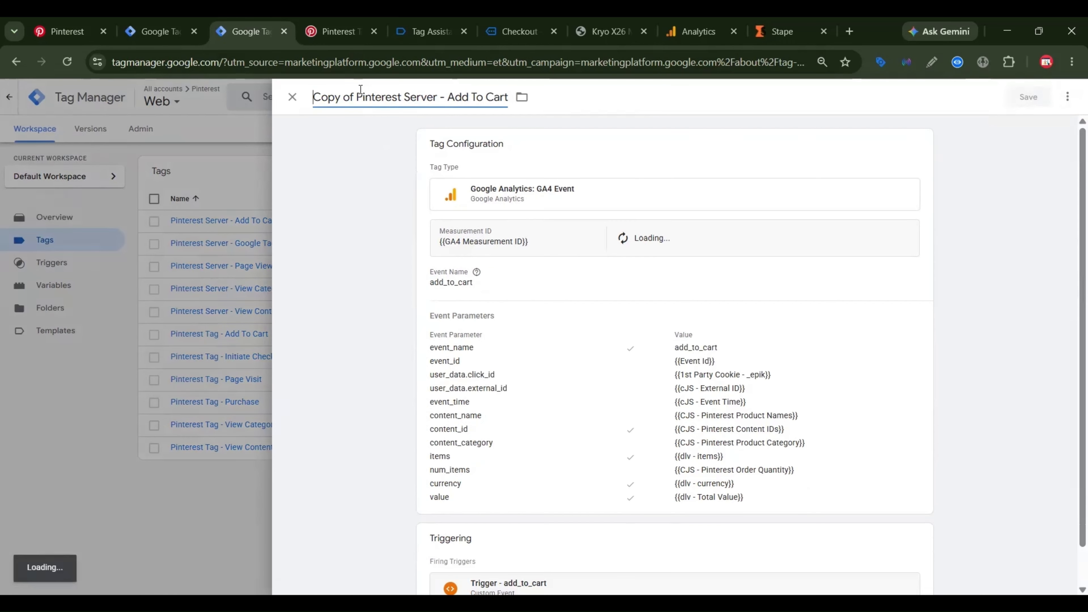
{"action": "left_click", "coordinate": [358, 97]}
{"action": "key", "text": "BackSpace"}
{"action": "key", "text": "BackSpace"}
{"action": "key", "text": "BackSpace"}
{"action": "key", "text": "BackSpace"}
{"action": "key", "text": "BackSpace"}
{"action": "key", "text": "BackSpace"}
{"action": "key", "text": "BackSpace"}
{"action": "key", "text": "BackSpace"}
{"action": "left_click_drag", "start_coordinate": [404, 97], "coordinate": [473, 98]}
{"action": "type", "text": "Initia"}
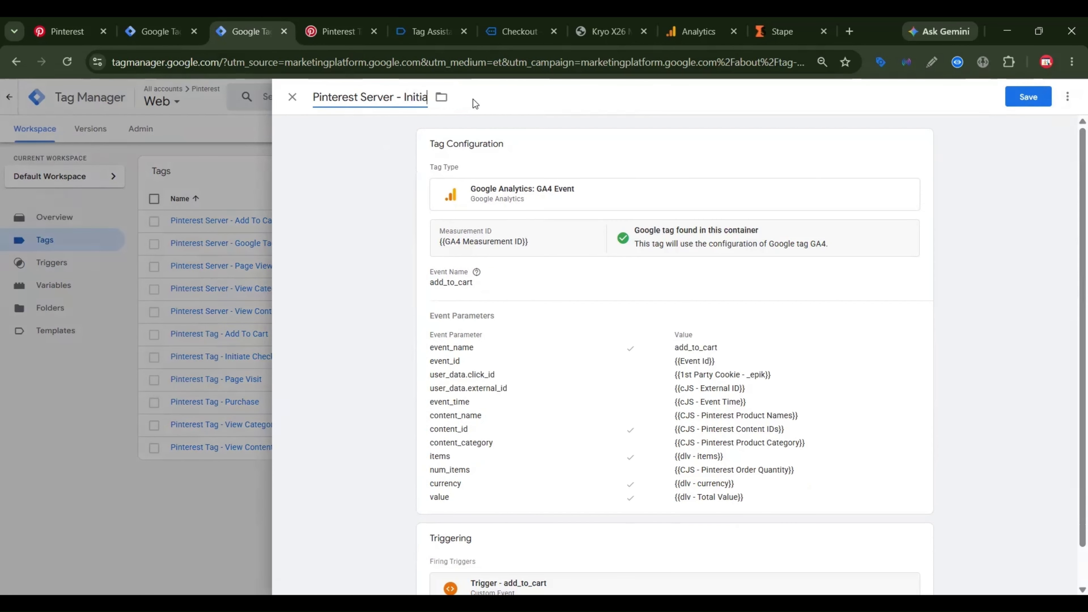
{"action": "type", "text": "te Checkout"}
Copy begin_checkout from the Notion guide into the Initiate Checkout tag's Event Name and its event_name parameter value.
{"action": "key", "text": "ctrl+Tab"}
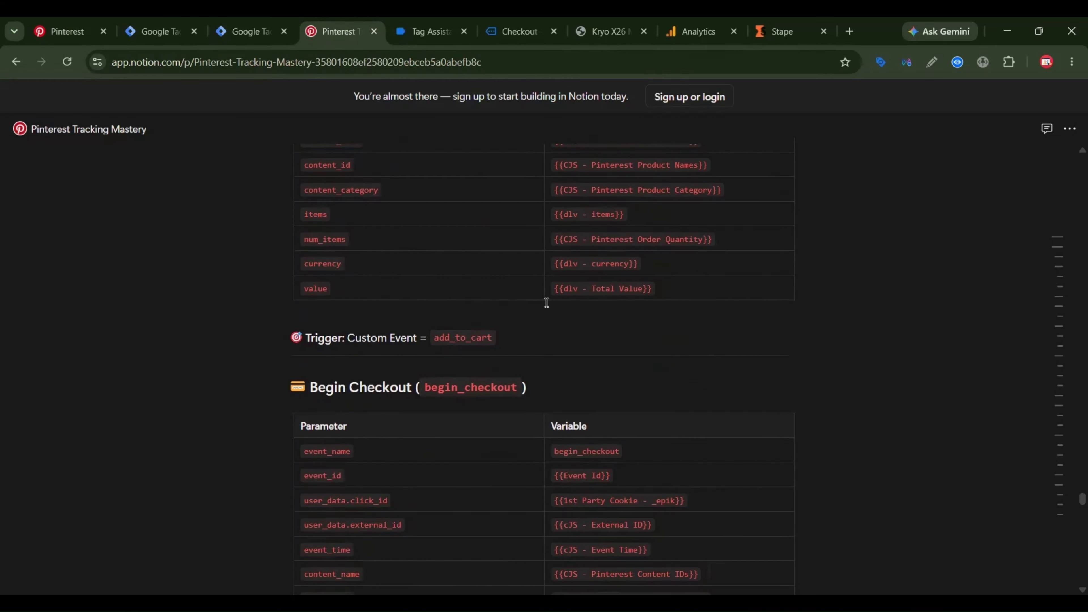
{"action": "scroll", "coordinate": [469, 372], "scroll_direction": "down", "scroll_amount": 1}
{"action": "double_click", "coordinate": [469, 372]}
{"action": "key", "text": "ctrl+c"}
{"action": "key", "text": "ctrl+shift+Tab"}
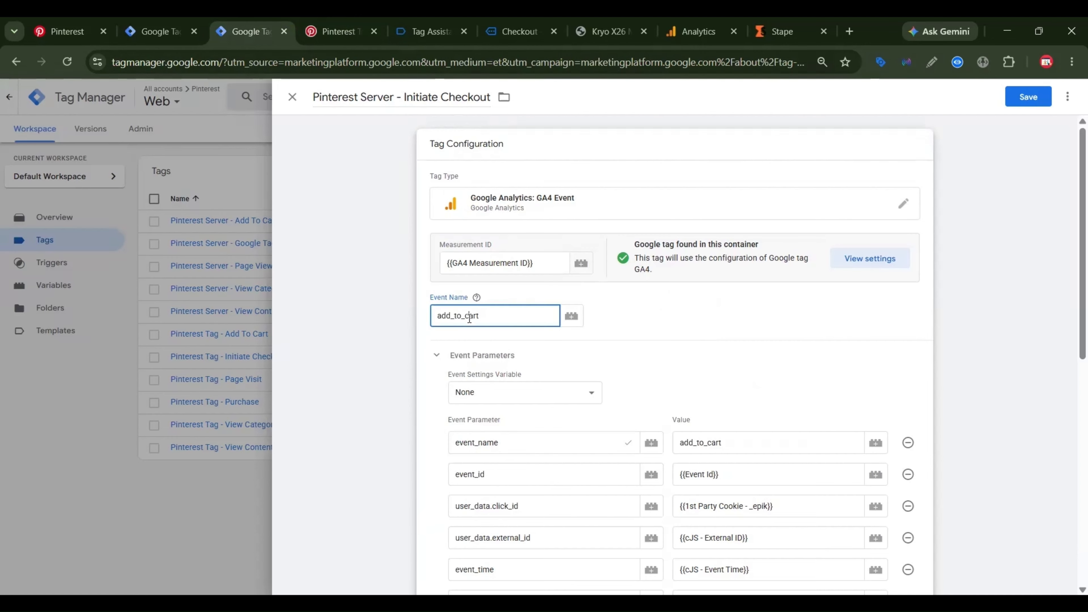
{"action": "double_click", "coordinate": [469, 317]}
{"action": "key", "text": "ctrl+v"}
Replace the Initiate Checkout tag's trigger with Trigger - begin_checkout and save the tag.
{"action": "scroll", "coordinate": [768, 431], "scroll_direction": "down", "scroll_amount": 7}
{"action": "scroll", "coordinate": [768, 431], "scroll_direction": "down", "scroll_amount": 1}
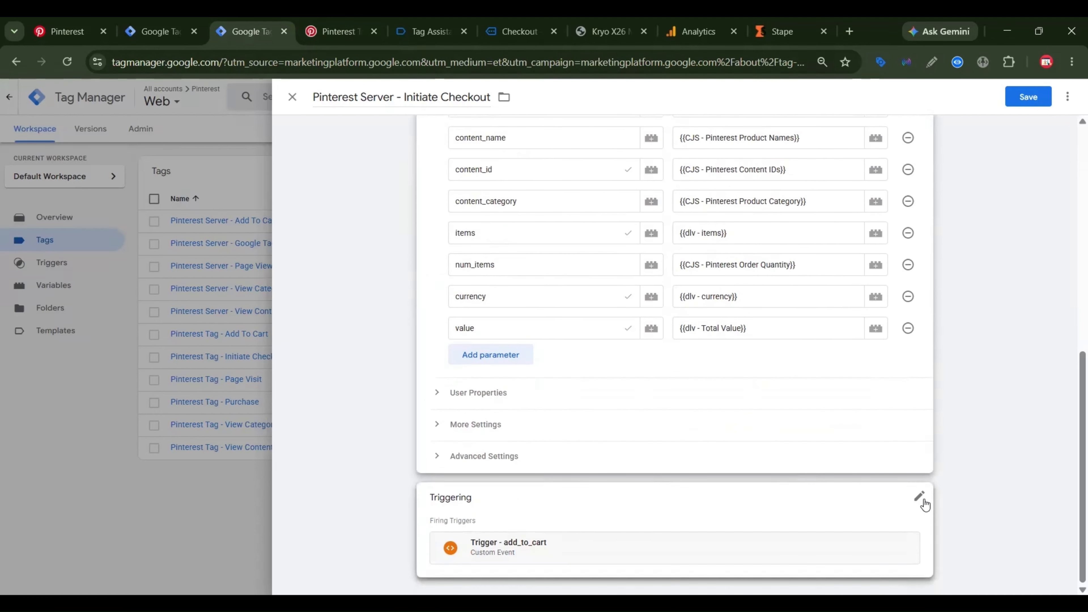
{"action": "left_click", "coordinate": [916, 506]}
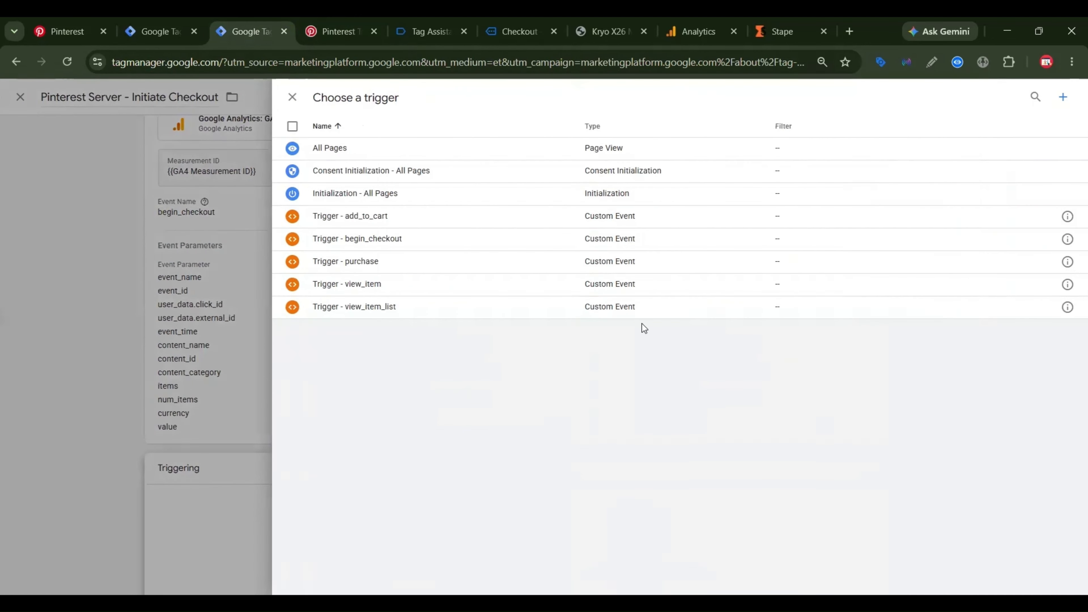
{"action": "left_click", "coordinate": [405, 242]}
{"action": "left_click", "coordinate": [1023, 97]}
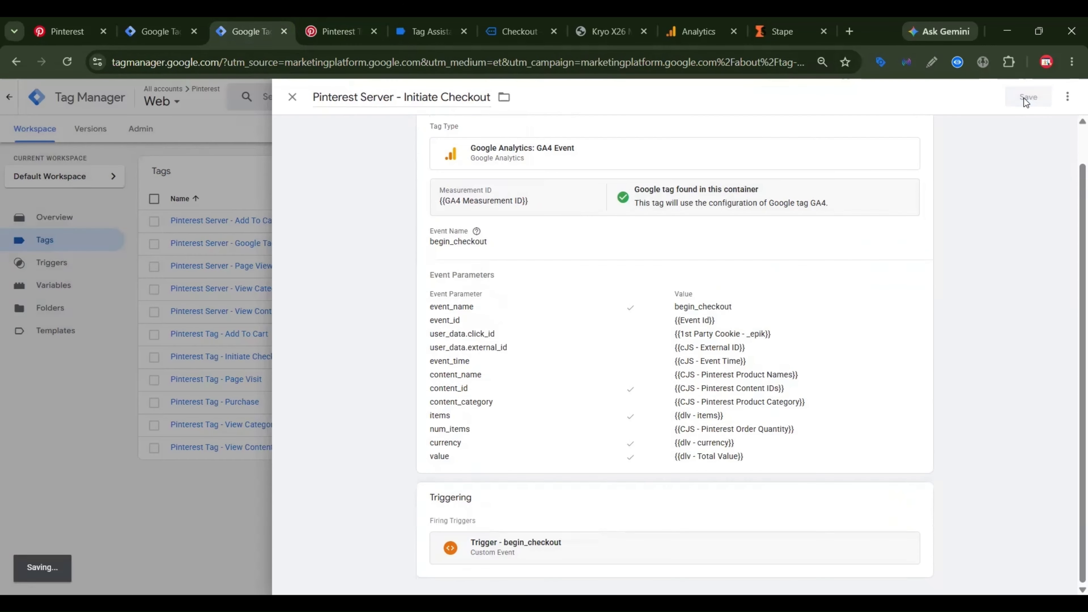
Duplicate the Pinterest Server - Initiate Checkout tag and name the copy Pinterest Server - Purchase.
{"action": "left_click", "coordinate": [275, 266]}
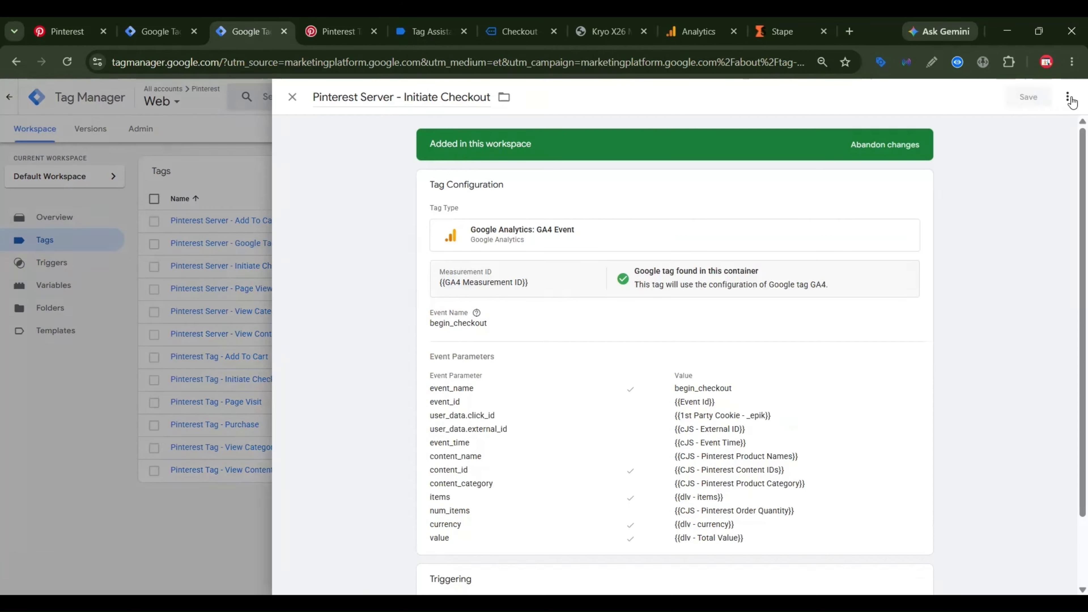
{"action": "left_click", "coordinate": [1067, 96]}
{"action": "left_click", "coordinate": [1028, 122]}
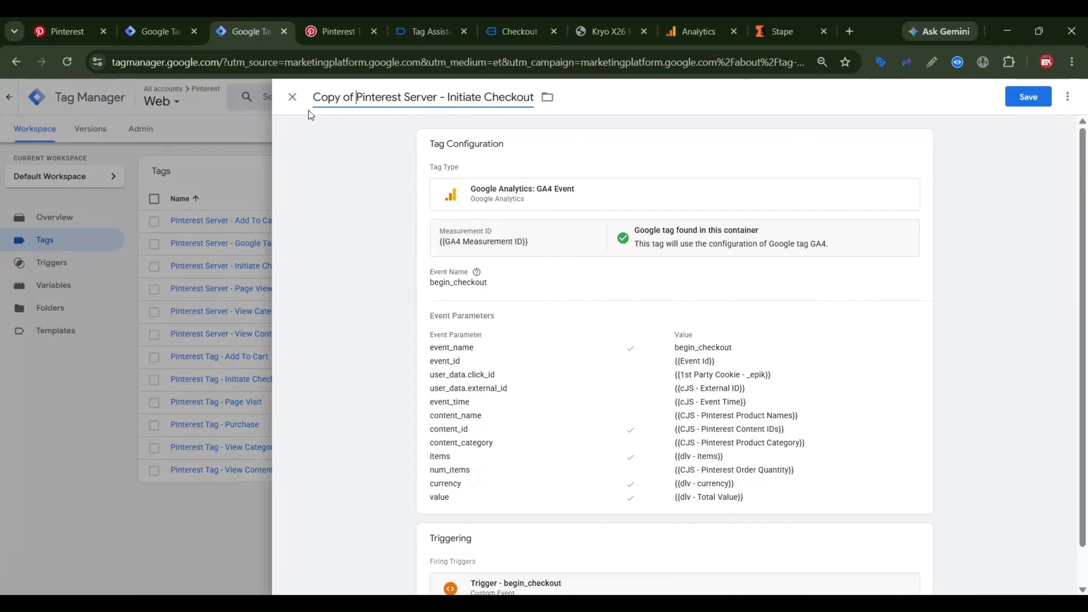
{"action": "left_click_drag", "start_coordinate": [357, 98], "coordinate": [306, 112]}
{"action": "key", "text": "BackSpace"}
{"action": "left_click_drag", "start_coordinate": [405, 97], "coordinate": [489, 97]}
{"action": "type", "text": "Purchase"}
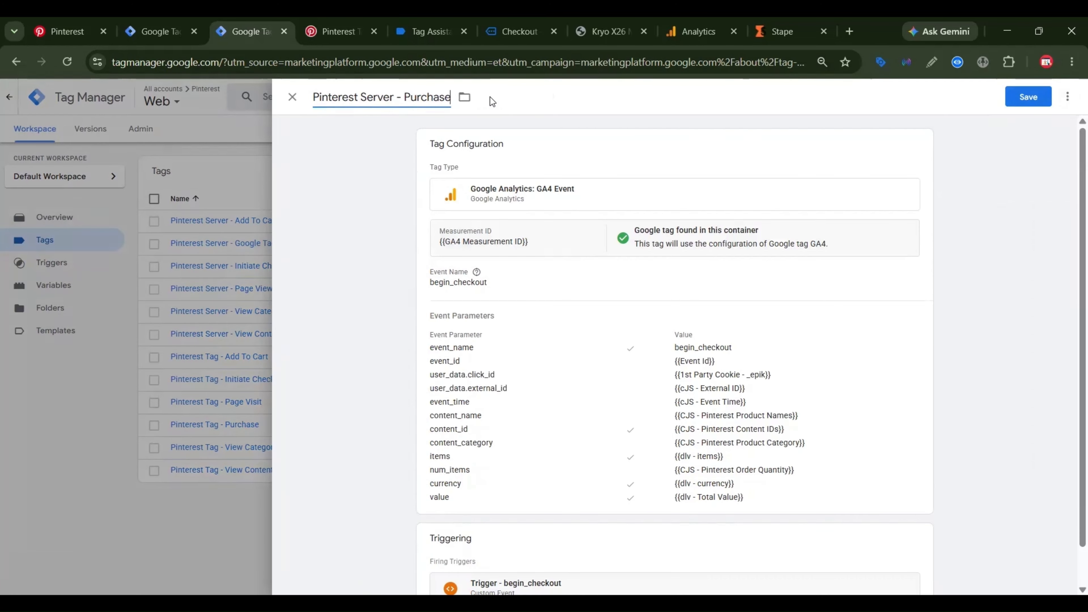
Set the Purchase tag's Event Name and its event_name parameter value to purchase, copied from the Notion guide.
{"action": "left_click", "coordinate": [509, 315]}
{"action": "left_click", "coordinate": [344, 22]}
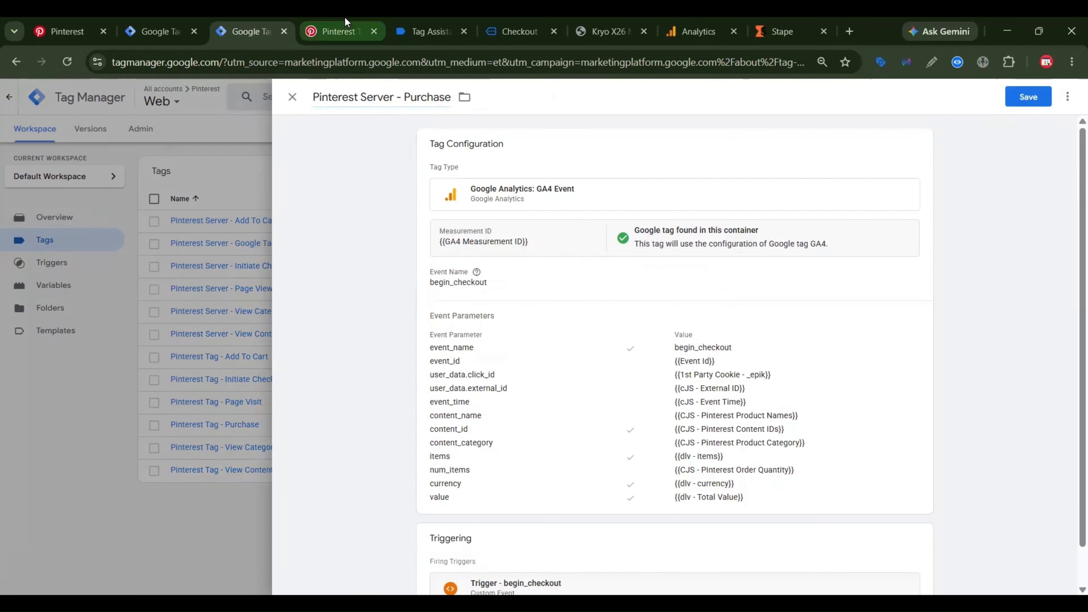
{"action": "double_click", "coordinate": [566, 302]}
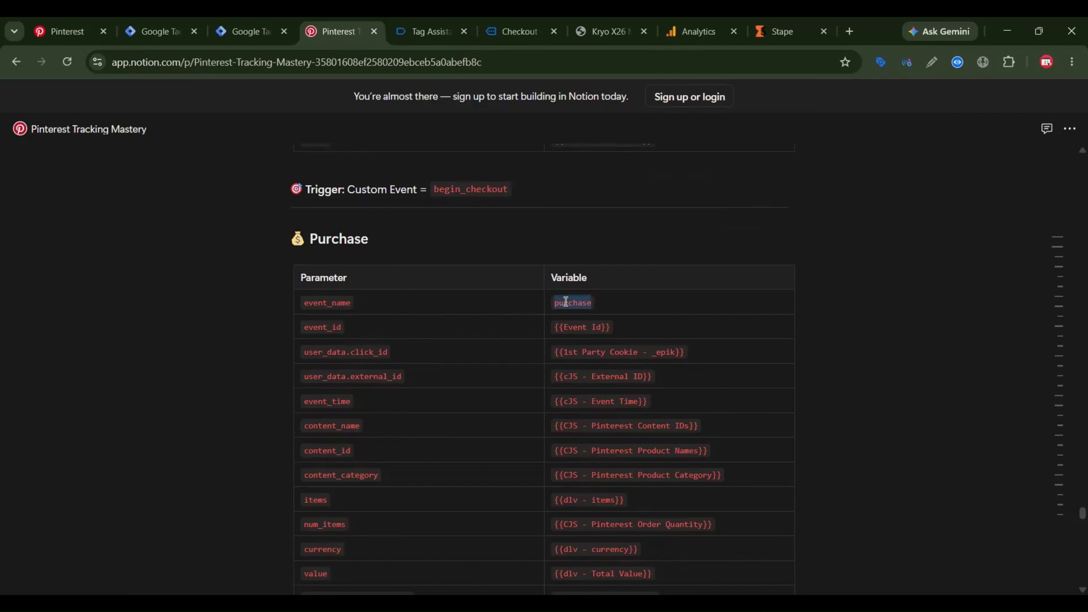
{"action": "left_click", "coordinate": [262, 22]}
{"action": "double_click", "coordinate": [771, 446]}
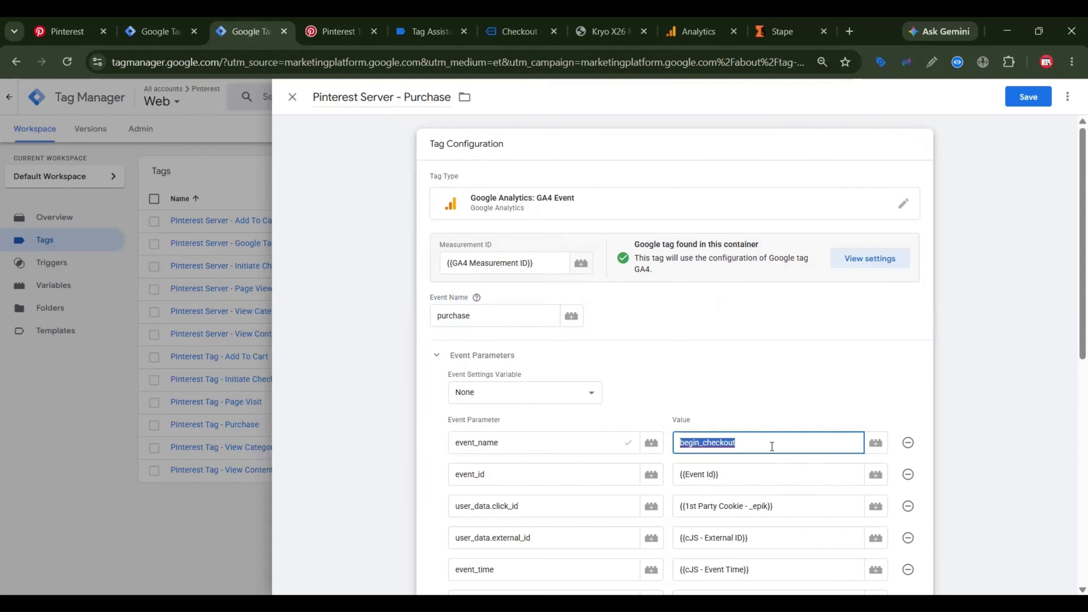
Add a transaction_id event parameter to the Purchase tag and assign it the variable dlv - Order ID.
{"action": "scroll", "coordinate": [772, 446], "scroll_direction": "down", "scroll_amount": 10}
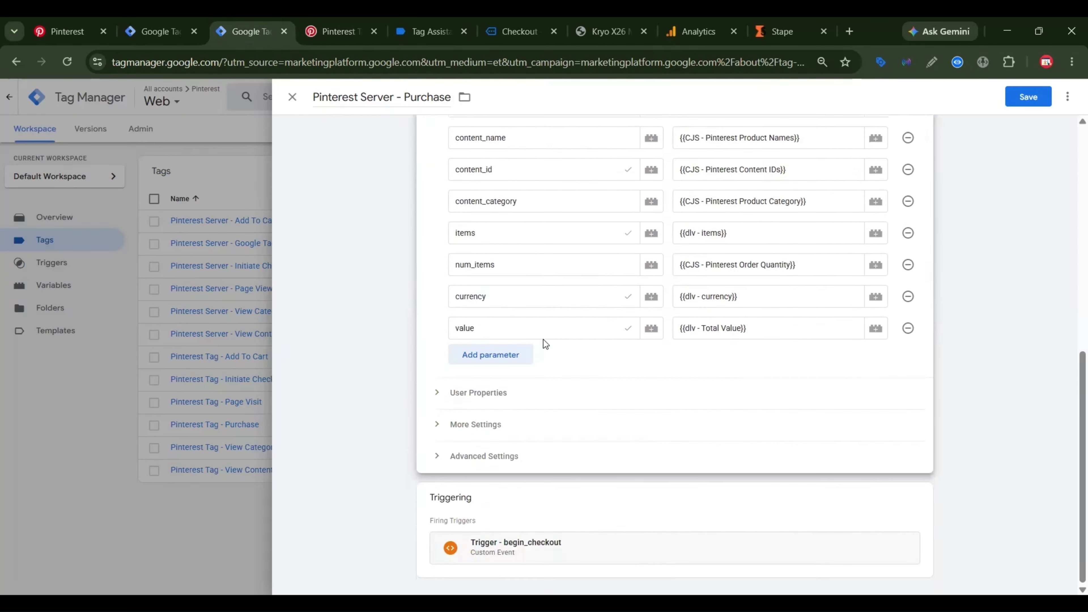
{"action": "left_click", "coordinate": [501, 358]}
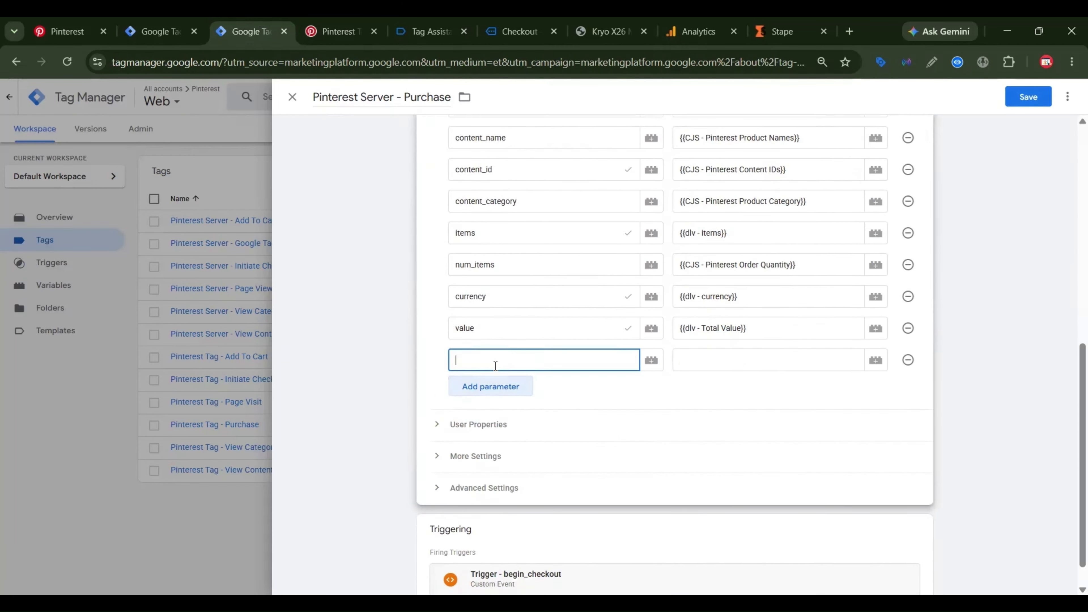
{"action": "type", "text": "tra"}
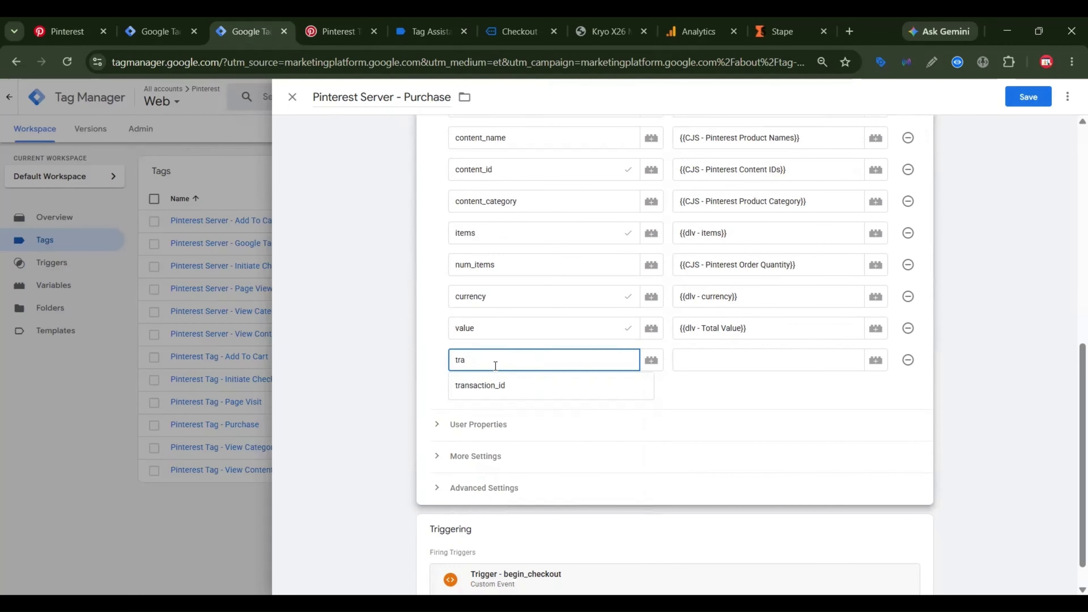
{"action": "left_click", "coordinate": [505, 385]}
{"action": "left_click", "coordinate": [784, 367]}
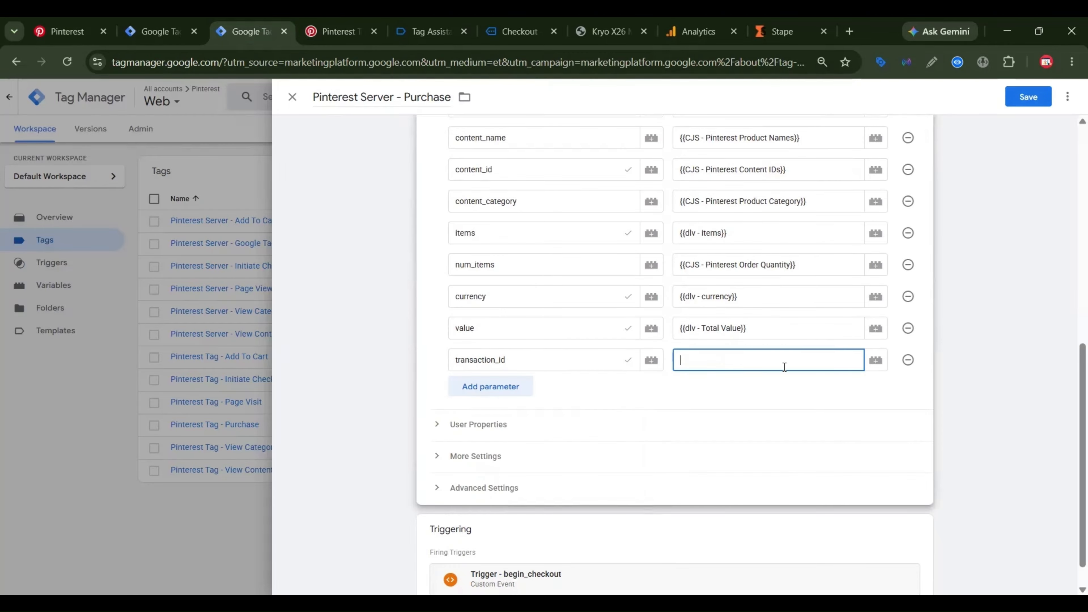
{"action": "left_click", "coordinate": [876, 360]}
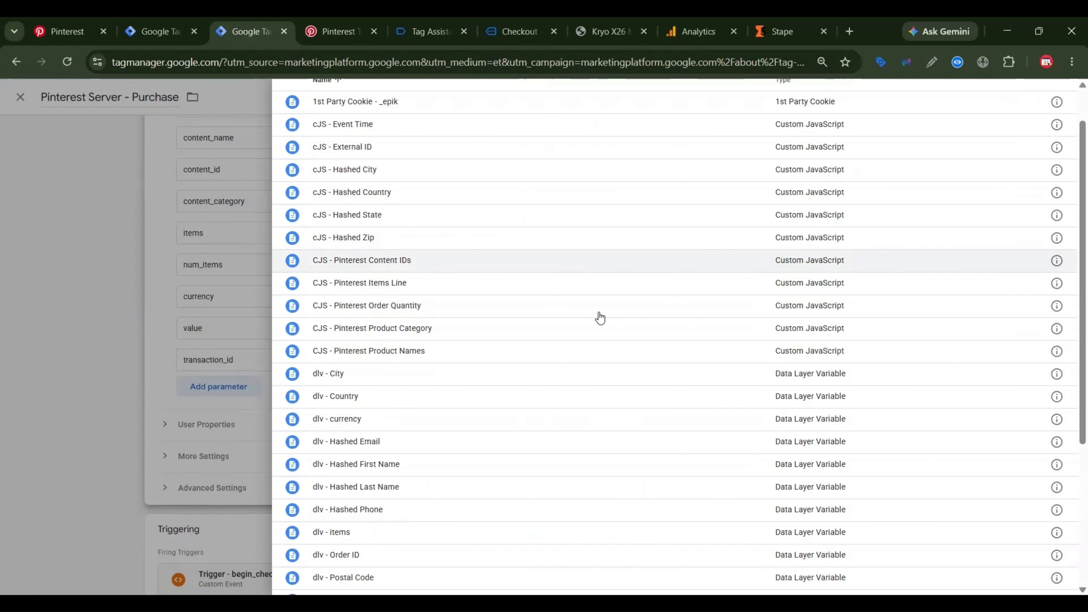
{"action": "left_click", "coordinate": [336, 530]}
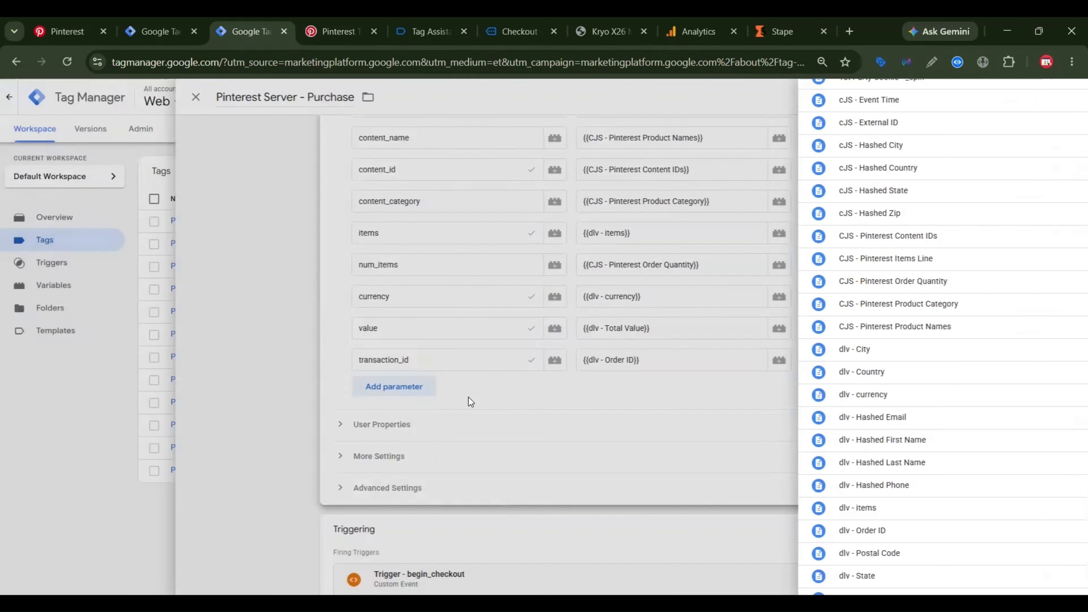
Add six empty event parameter rows below transaction_id in the Purchase tag.
{"action": "left_click", "coordinate": [491, 387]}
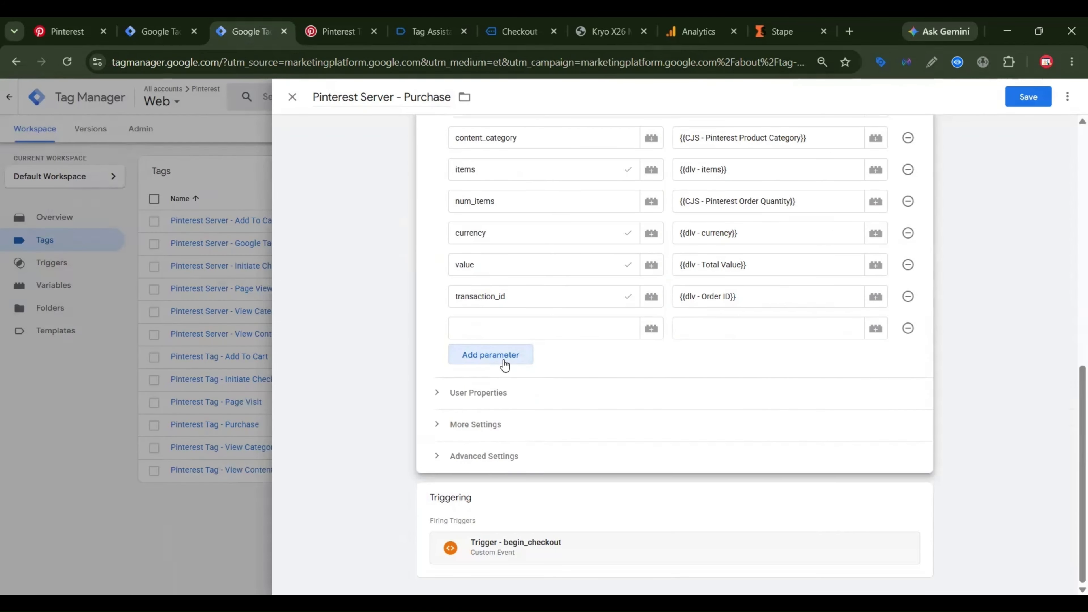
{"action": "left_click", "coordinate": [503, 361]}
{"action": "left_click", "coordinate": [504, 385]}
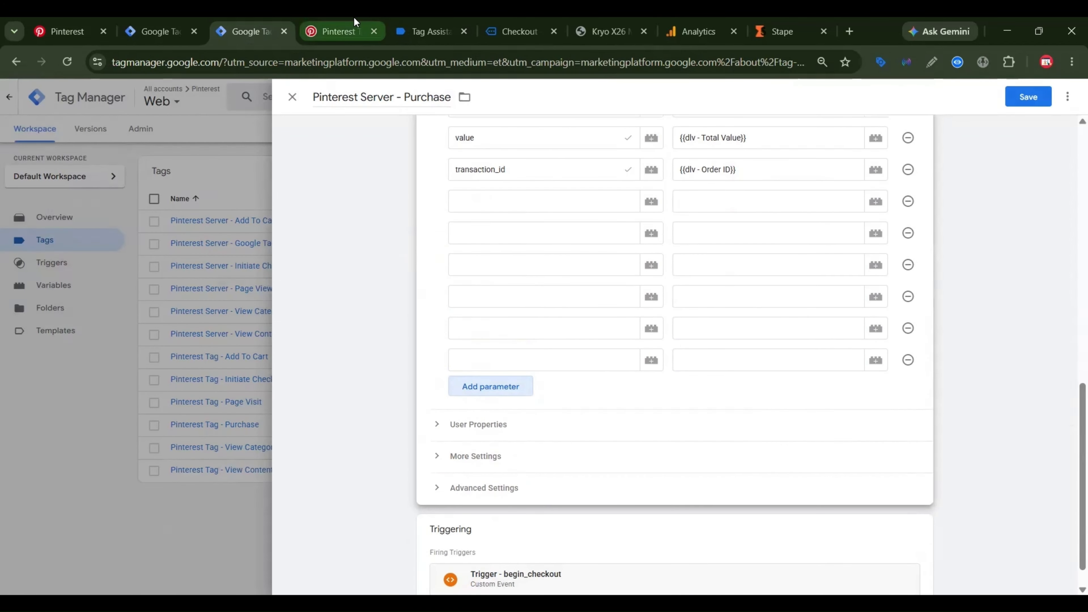
Name five Purchase tag parameters from the Notion guide: user_data.email_address, user_data.phone_number, user_data.address.first_name, user_data.address.last_name and user_data.address.city.
{"action": "left_click", "coordinate": [354, 18]}
{"action": "scroll", "coordinate": [446, 277], "scroll_direction": "down", "scroll_amount": 8}
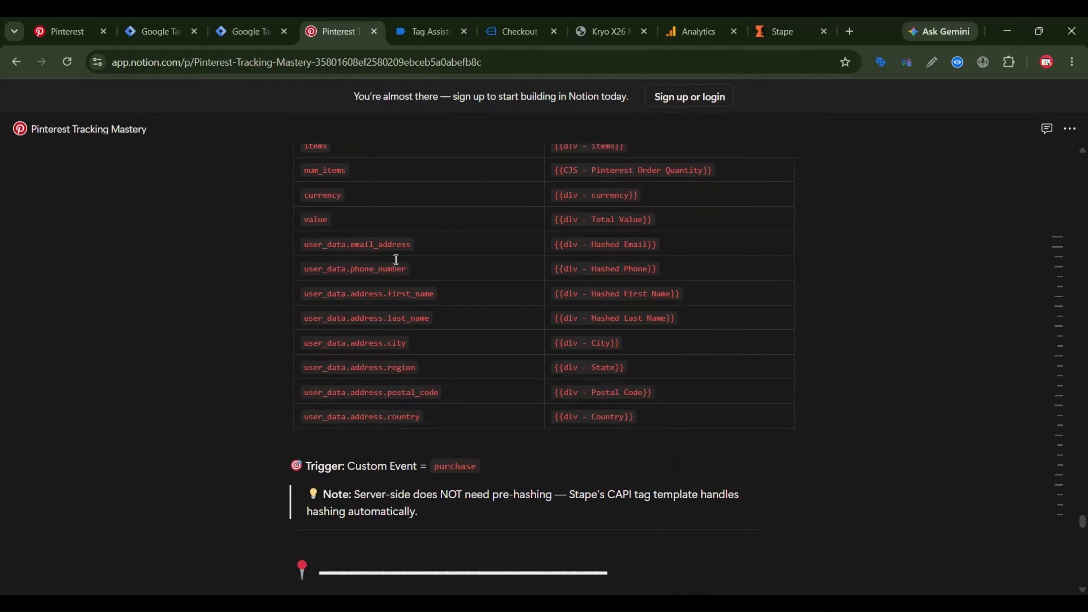
{"action": "triple_click", "coordinate": [393, 247]}
{"action": "left_click", "coordinate": [266, 36]}
{"action": "left_click", "coordinate": [492, 199]}
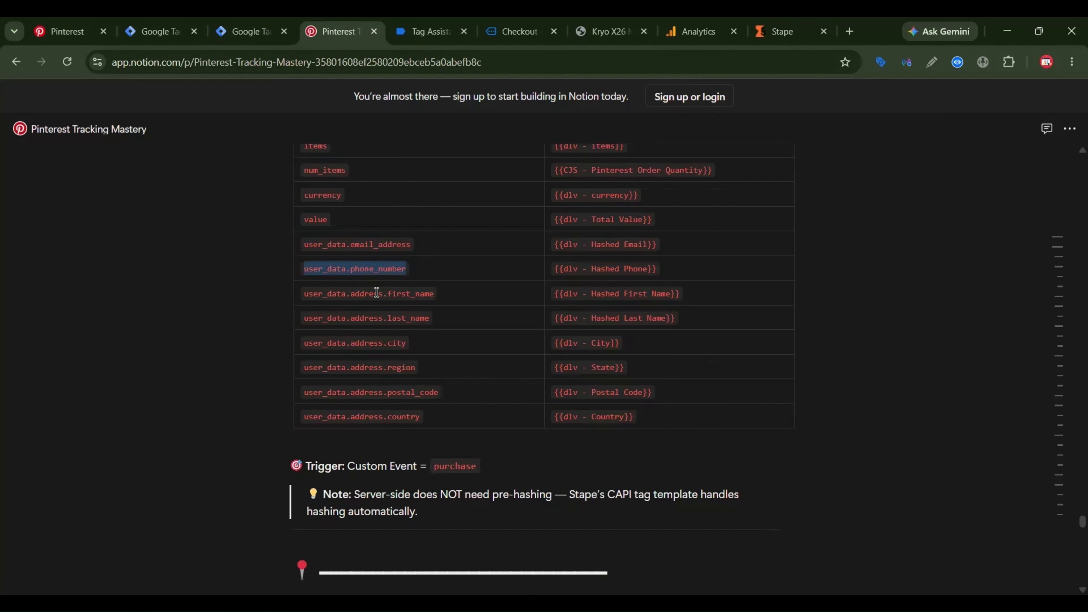
{"action": "triple_click", "coordinate": [377, 293]}
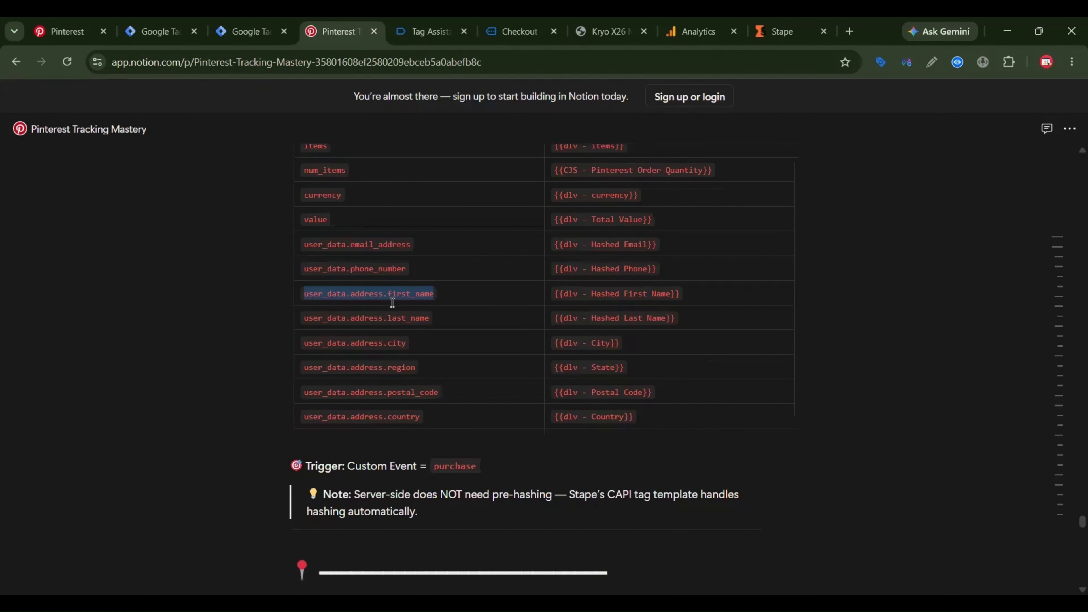
{"action": "triple_click", "coordinate": [381, 317]}
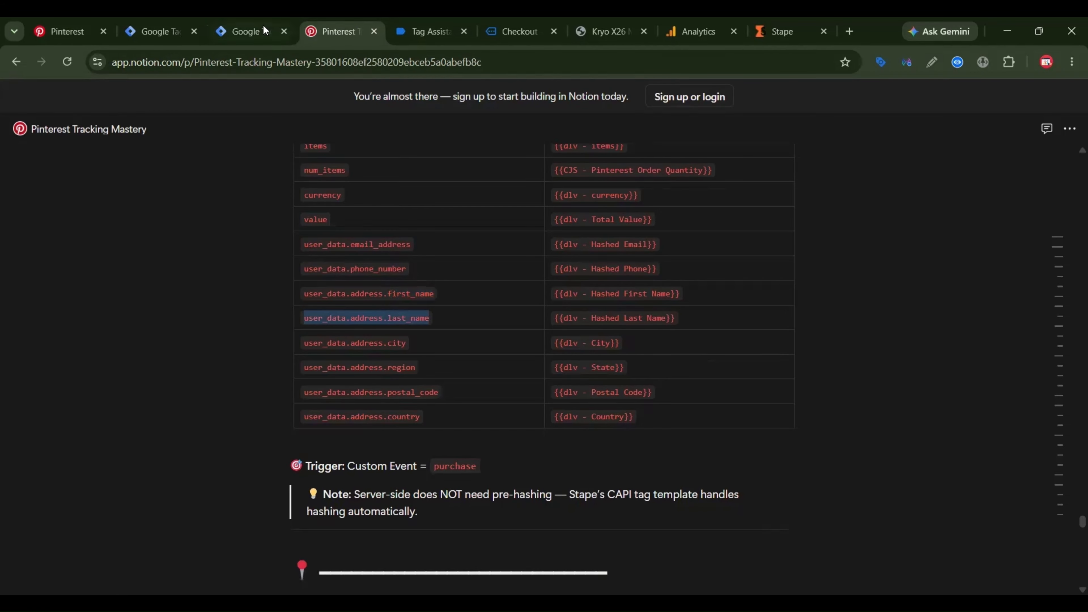
{"action": "triple_click", "coordinate": [373, 336]}
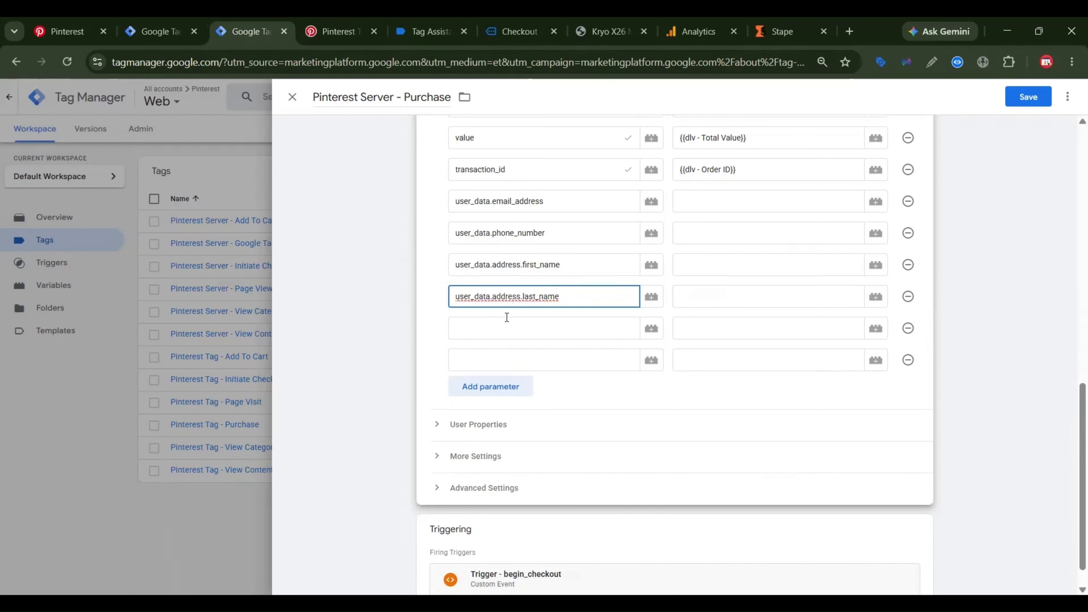
{"action": "left_click", "coordinate": [506, 319]}
{"action": "key", "text": "ctrl+v"}
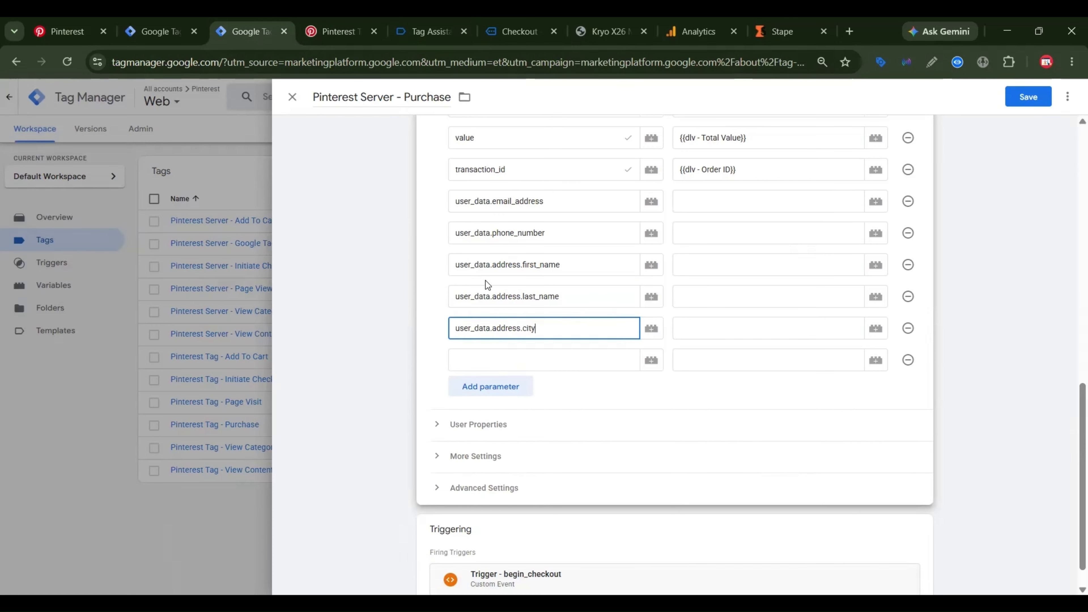
Name three more Purchase tag parameters user_data.address.state, user_data.address.postal_code and user_data.address.country, adding two extra rows for them.
{"action": "left_click", "coordinate": [342, 31]}
{"action": "triple_click", "coordinate": [388, 361]}
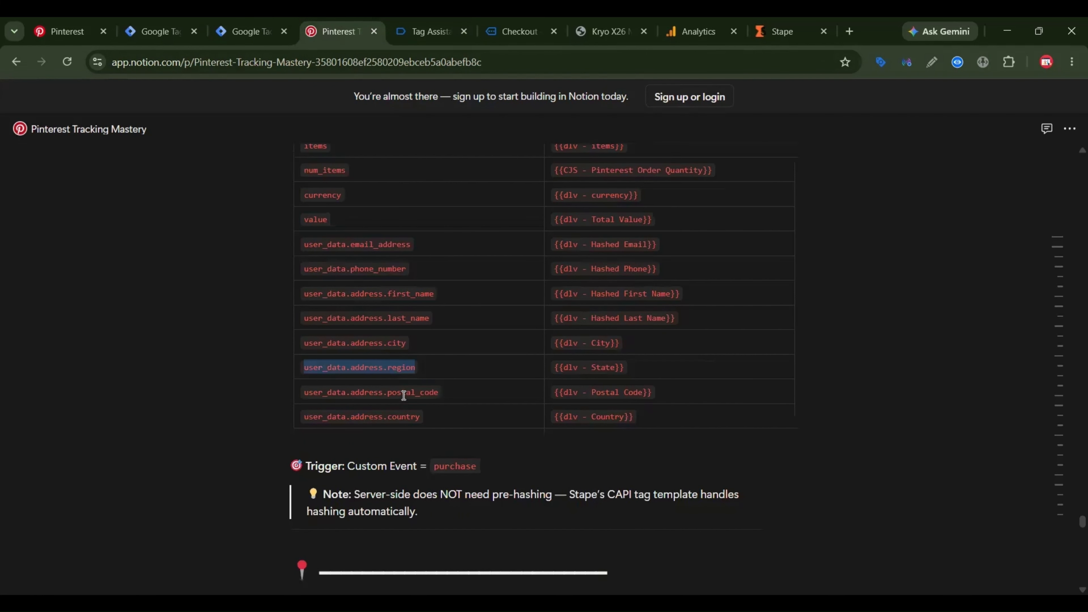
{"action": "triple_click", "coordinate": [404, 392]}
{"action": "key", "text": "ctrl+c"}
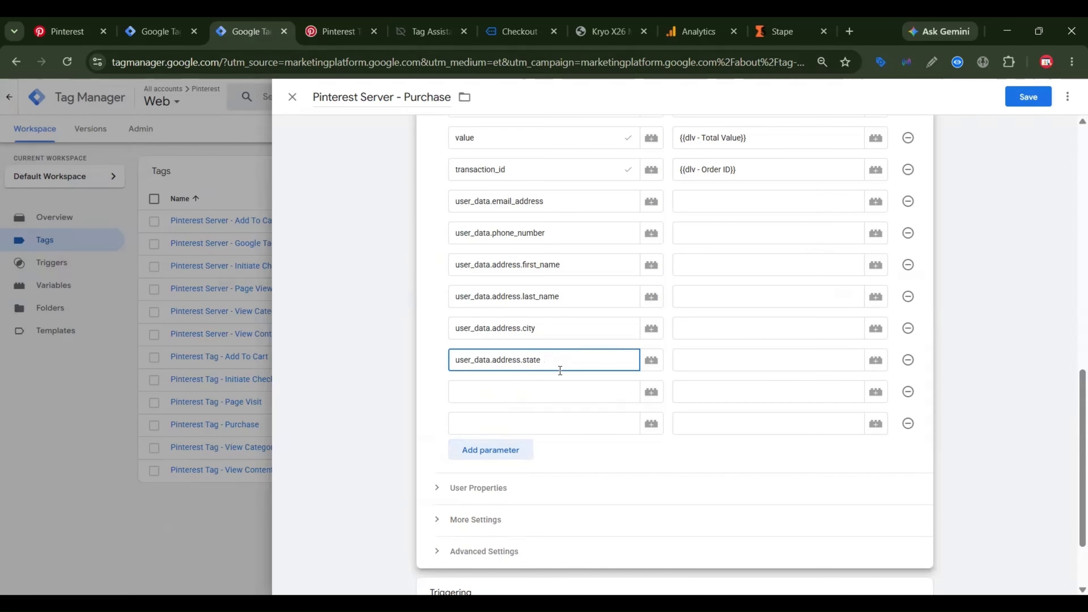
{"action": "left_click", "coordinate": [550, 386]}
{"action": "key", "text": "ctrl+v"}
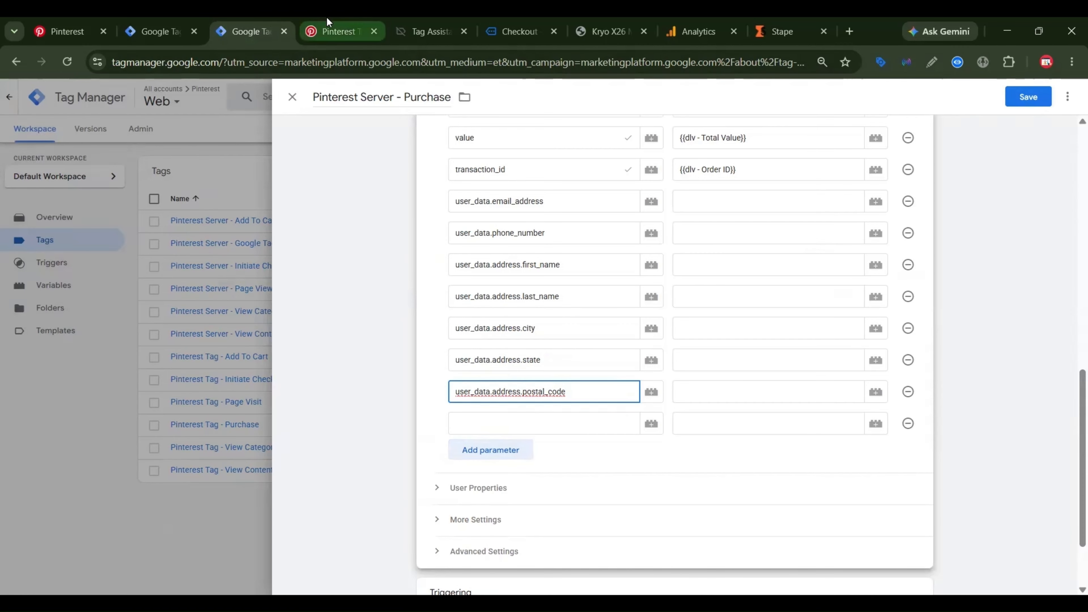
{"action": "left_click", "coordinate": [327, 18]}
{"action": "triple_click", "coordinate": [395, 417]}
{"action": "key", "text": "ctrl+c"}
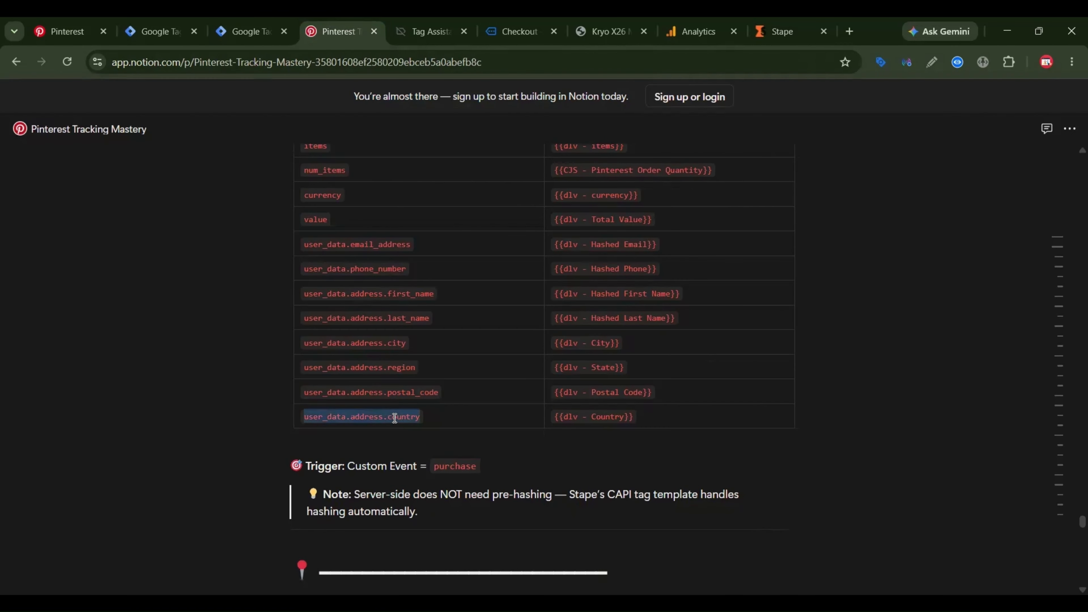
{"action": "key", "text": "ctrl+shift+Tab"}
{"action": "left_click", "coordinate": [516, 417]}
{"action": "key", "text": "ctrl+v"}
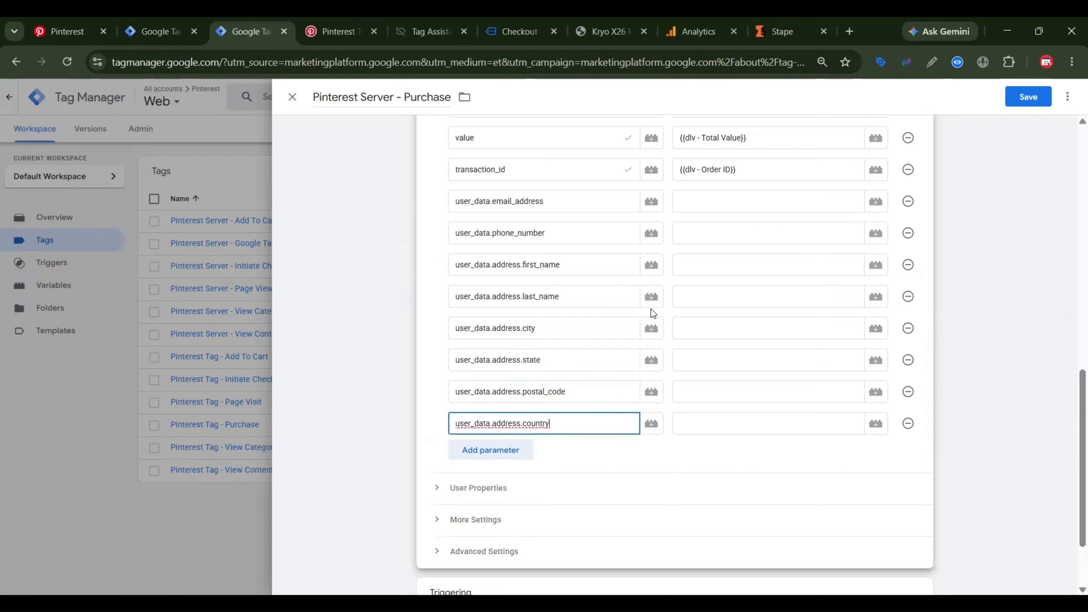
Assign dlv - Hashed Email to user_data.email_address and dlv - Hashed Phone to user_data.phone_number.
{"action": "left_click", "coordinate": [710, 201]}
{"action": "left_click", "coordinate": [875, 202]}
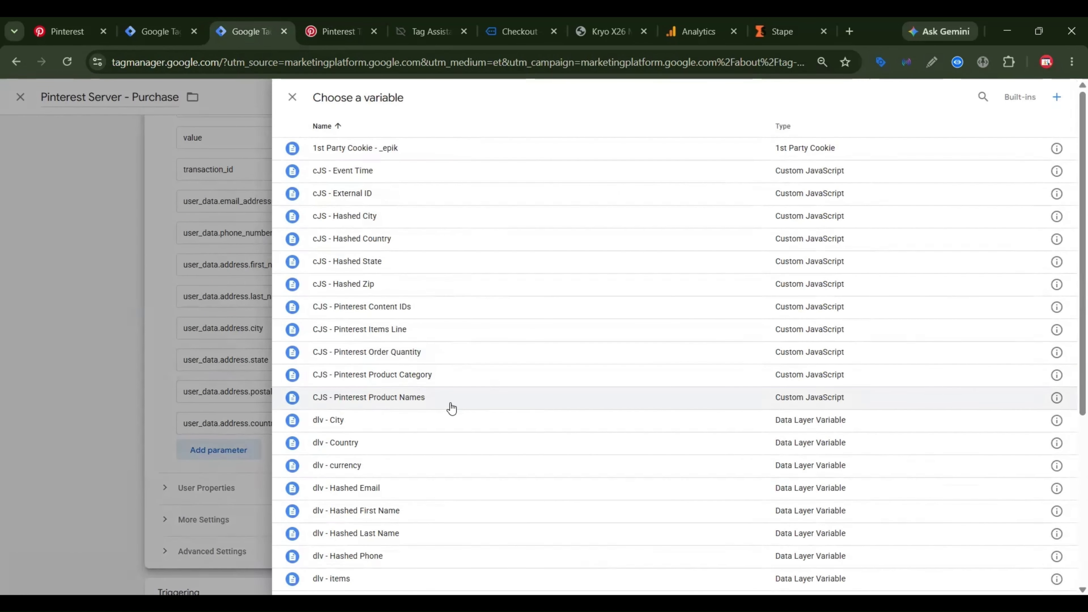
{"action": "scroll", "coordinate": [379, 359], "scroll_direction": "down", "scroll_amount": 3}
{"action": "left_click", "coordinate": [424, 354]}
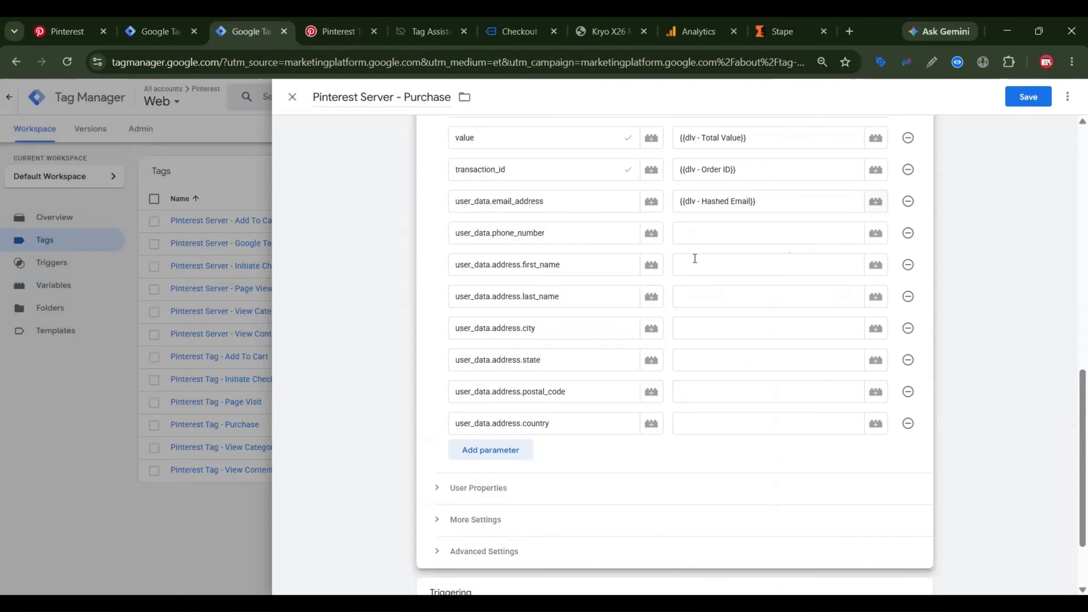
{"action": "left_click", "coordinate": [734, 228]}
{"action": "left_click", "coordinate": [873, 234]}
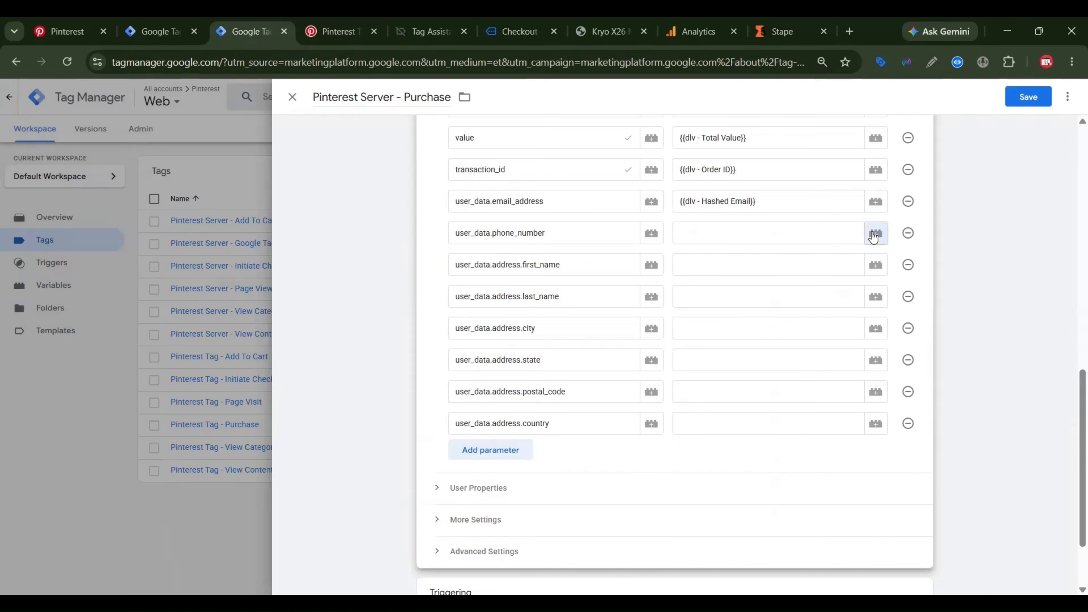
{"action": "type", "text": "pho"}
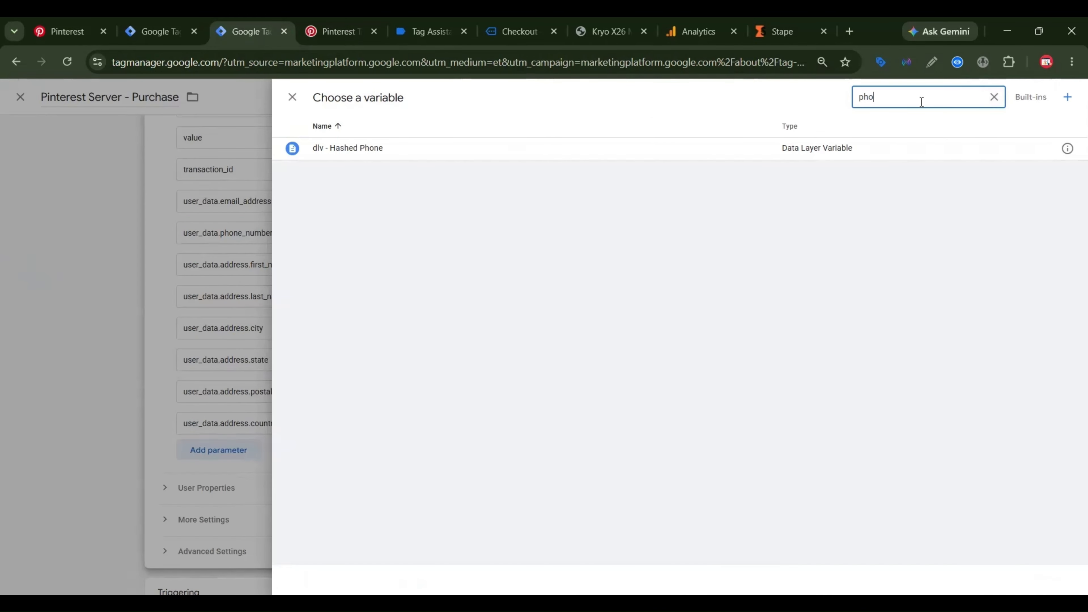
{"action": "left_click", "coordinate": [831, 147]}
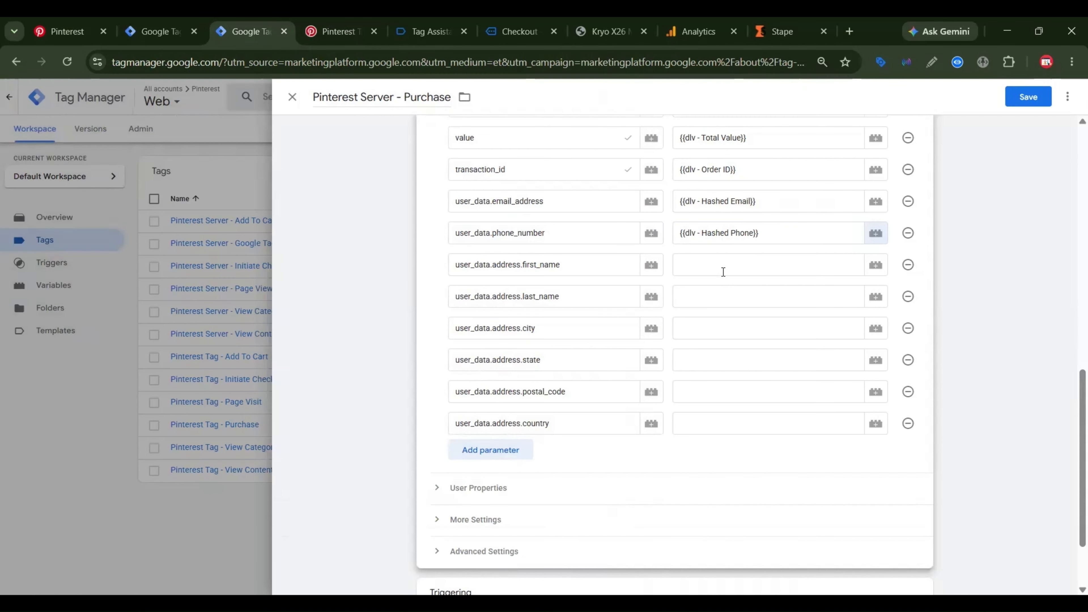
Assign dlv - Hashed First Name to the first_name parameter and dlv - Hashed Last Name to the last_name parameter.
{"action": "left_click", "coordinate": [874, 265]}
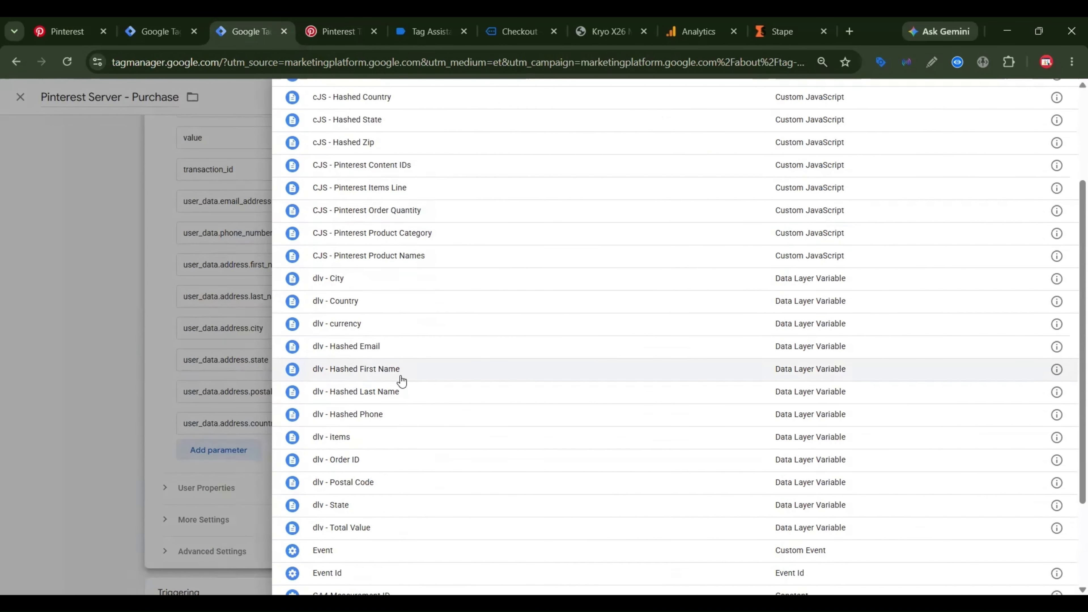
{"action": "left_click", "coordinate": [421, 376]}
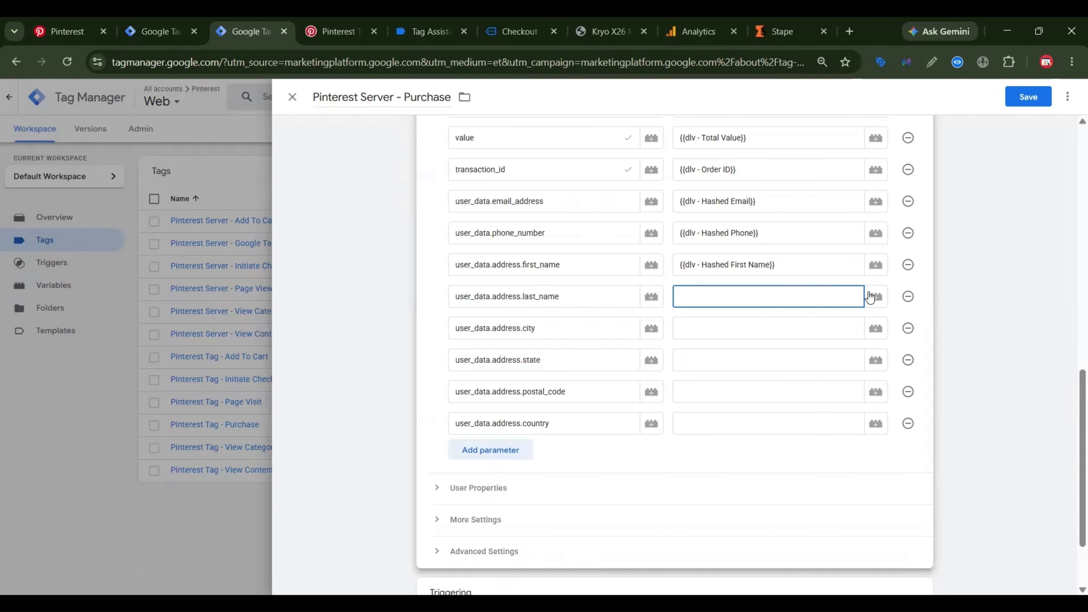
{"action": "left_click", "coordinate": [871, 297]}
{"action": "left_click", "coordinate": [407, 531]}
Assign cJS - Hashed City to user_data.address.city and cJS - Hashed State to user_data.address.state.
{"action": "left_click", "coordinate": [730, 341]}
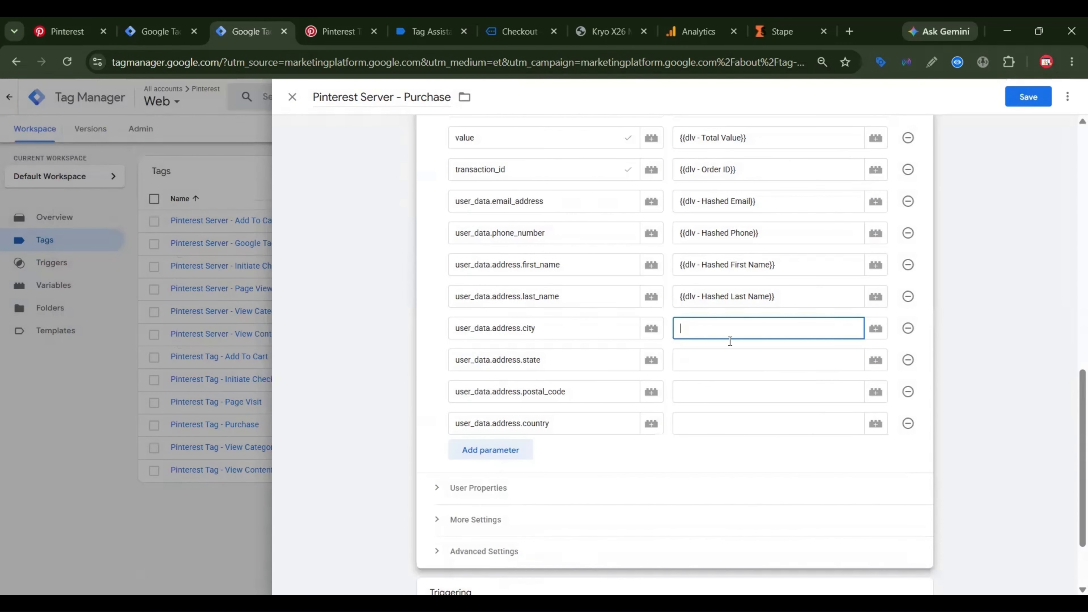
{"action": "left_click", "coordinate": [875, 328]}
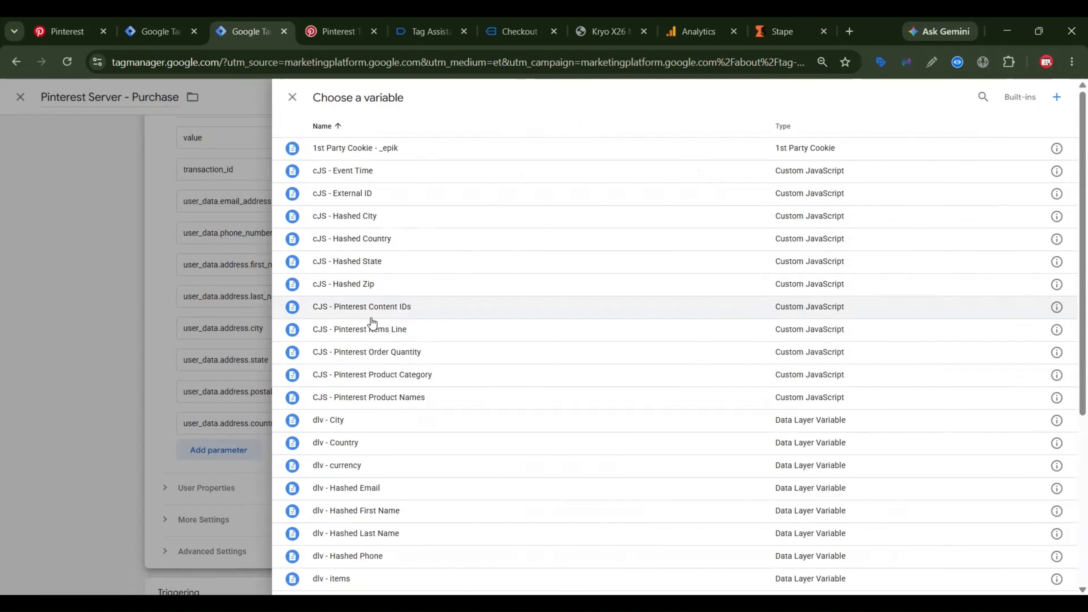
{"action": "left_click", "coordinate": [390, 226]}
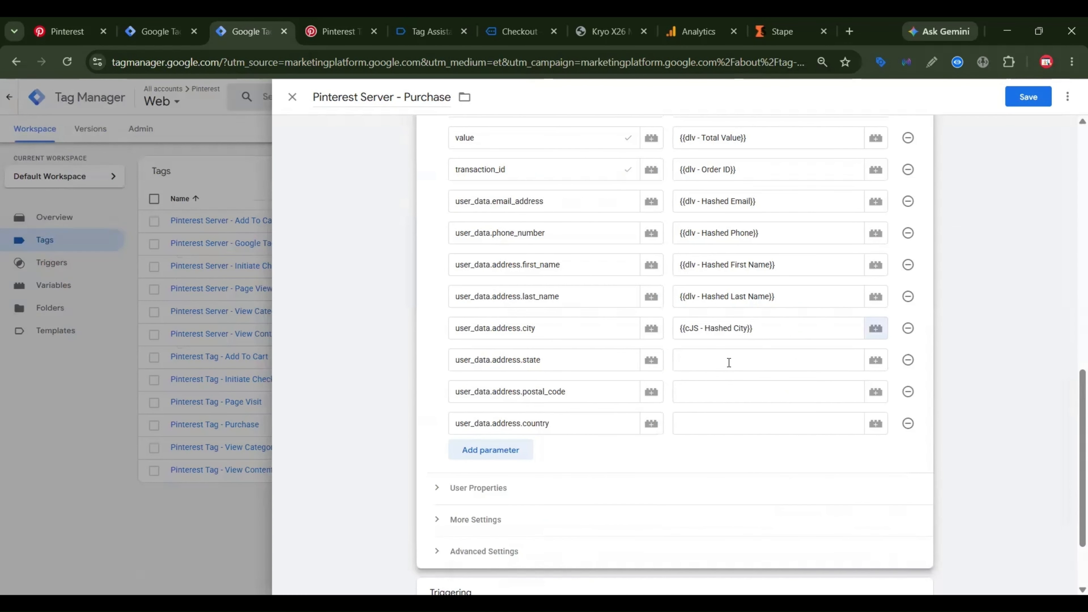
{"action": "left_click", "coordinate": [728, 360]}
{"action": "left_click", "coordinate": [876, 359]}
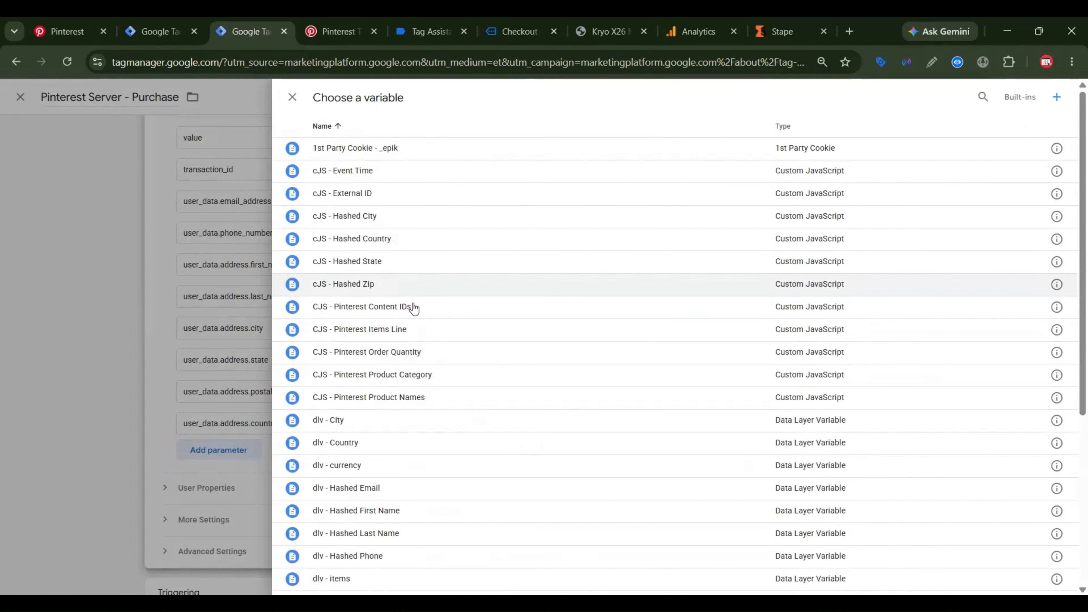
{"action": "left_click", "coordinate": [403, 262]}
Assign cJS - Hashed Zip to user_data.address.postal_code and cJS - Hashed Country to user_data.address.country.
{"action": "left_click", "coordinate": [813, 392]}
{"action": "left_click", "coordinate": [875, 396]}
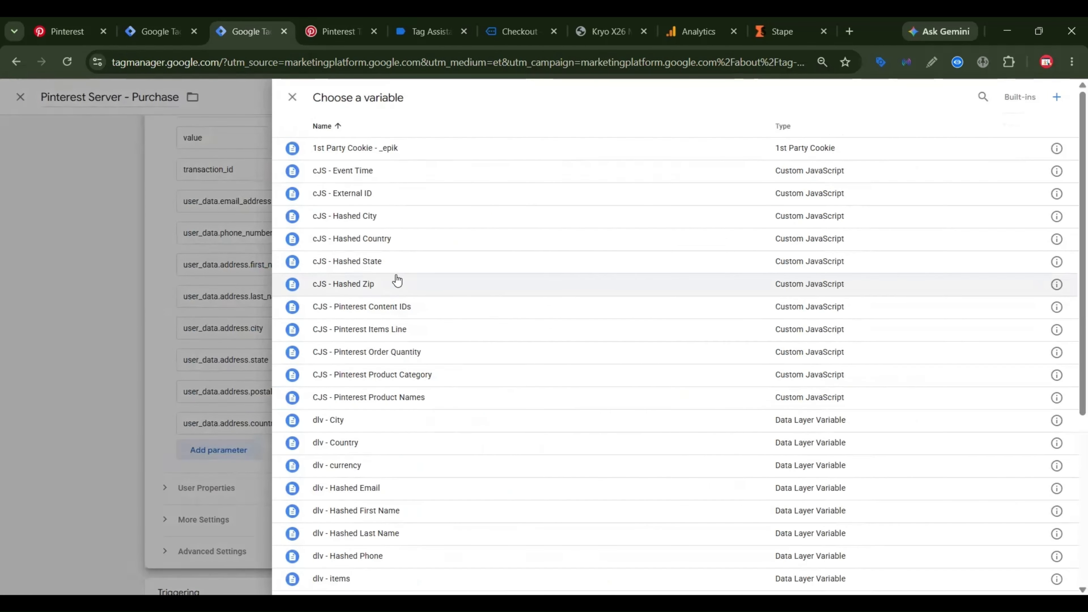
{"action": "left_click", "coordinate": [397, 284]}
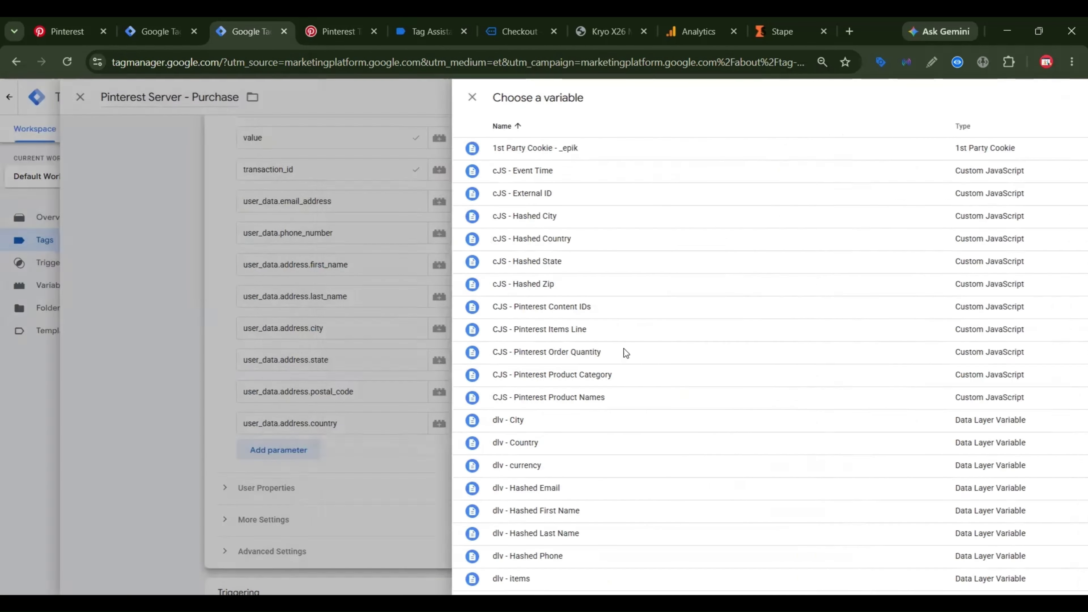
{"action": "left_click", "coordinate": [777, 421]}
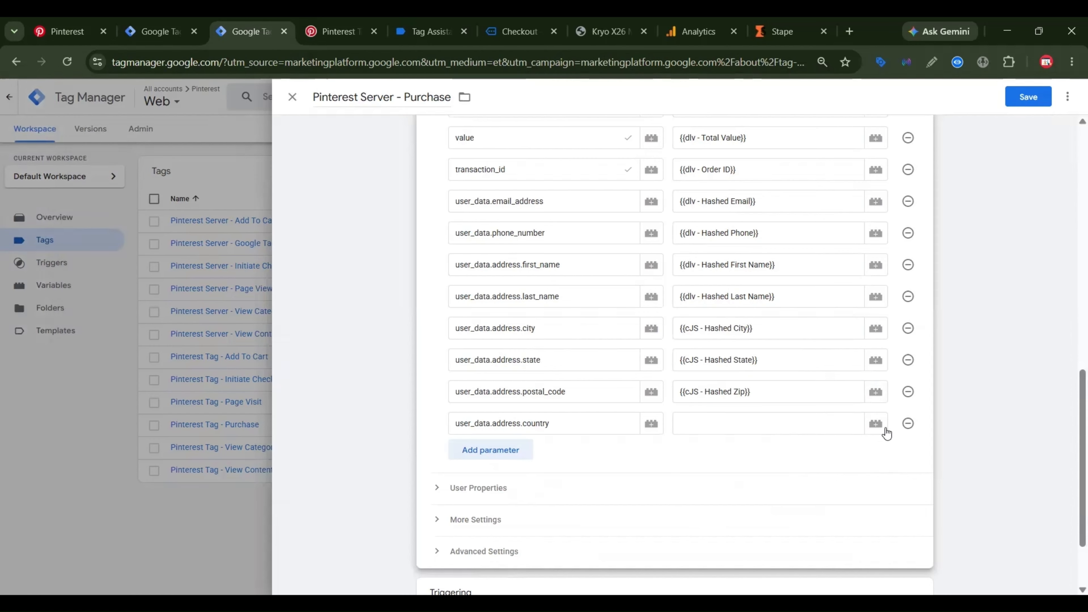
{"action": "left_click", "coordinate": [875, 424]}
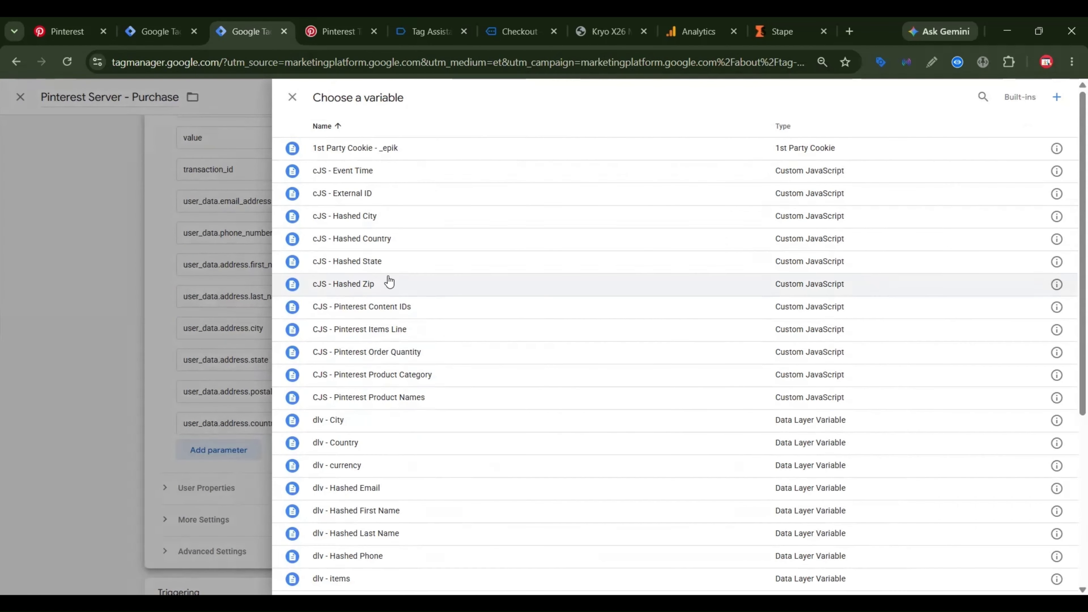
{"action": "left_click", "coordinate": [387, 240]}
Replace the Purchase tag's begin_checkout firing trigger with Trigger - purchase and save the tag.
{"action": "left_click", "coordinate": [916, 498]}
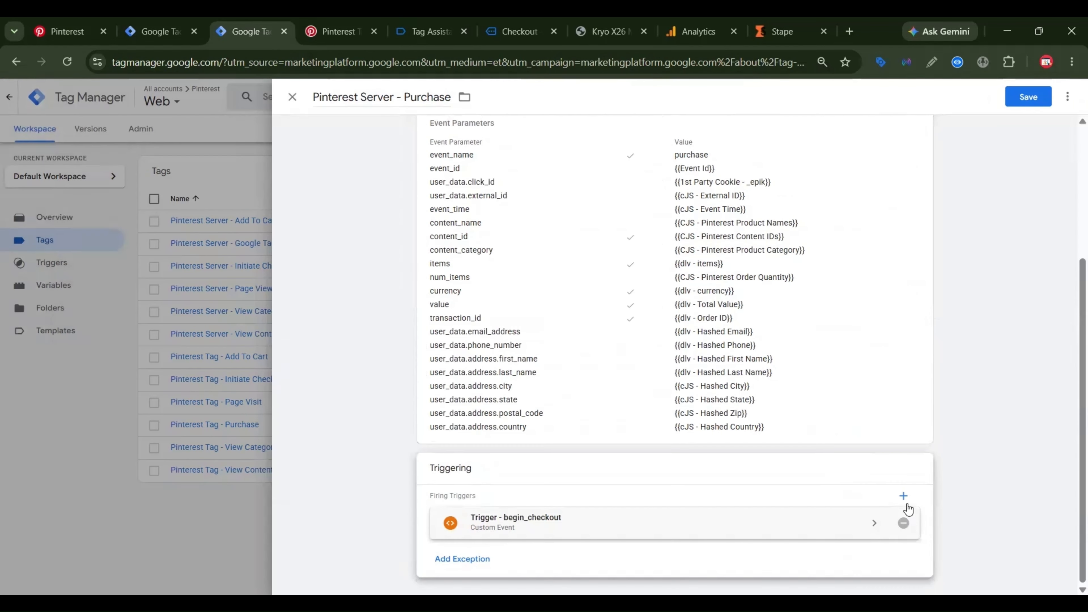
{"action": "left_click", "coordinate": [903, 522]}
{"action": "left_click", "coordinate": [902, 520]}
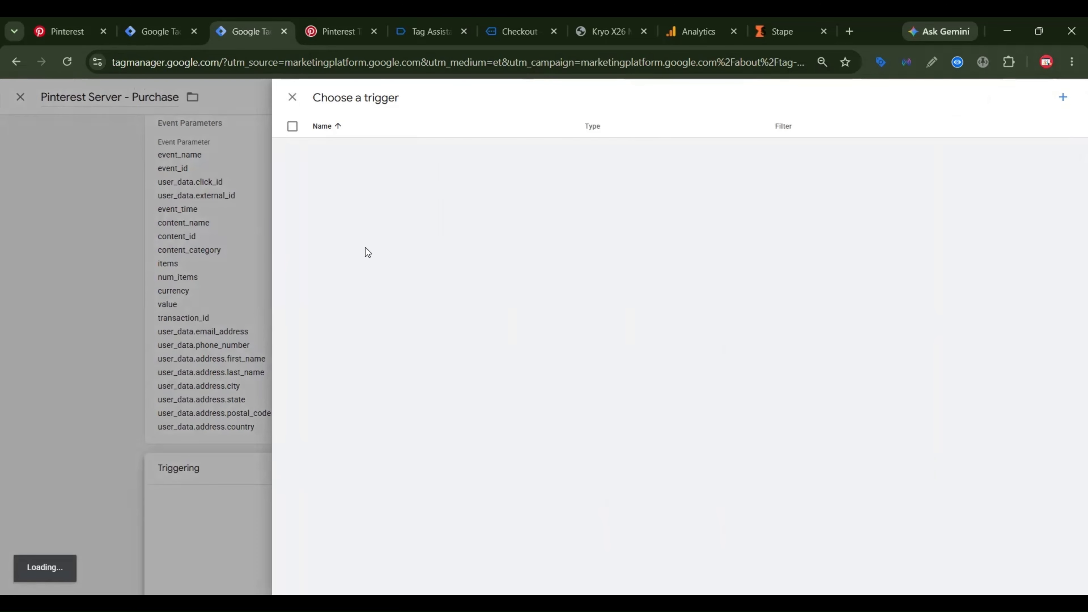
{"action": "left_click", "coordinate": [371, 262]}
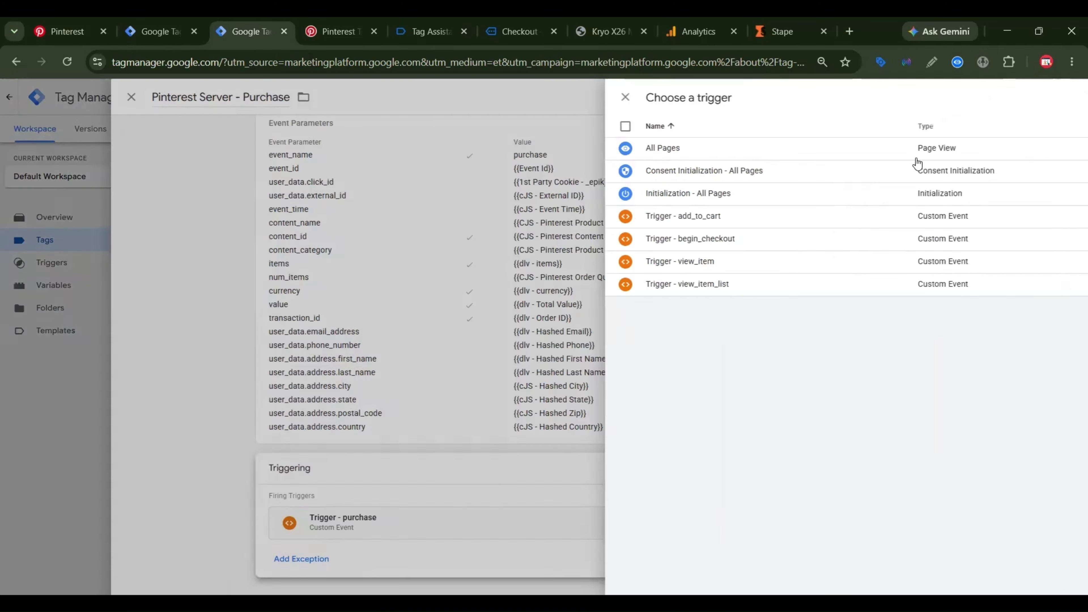
{"action": "left_click", "coordinate": [1025, 95]}
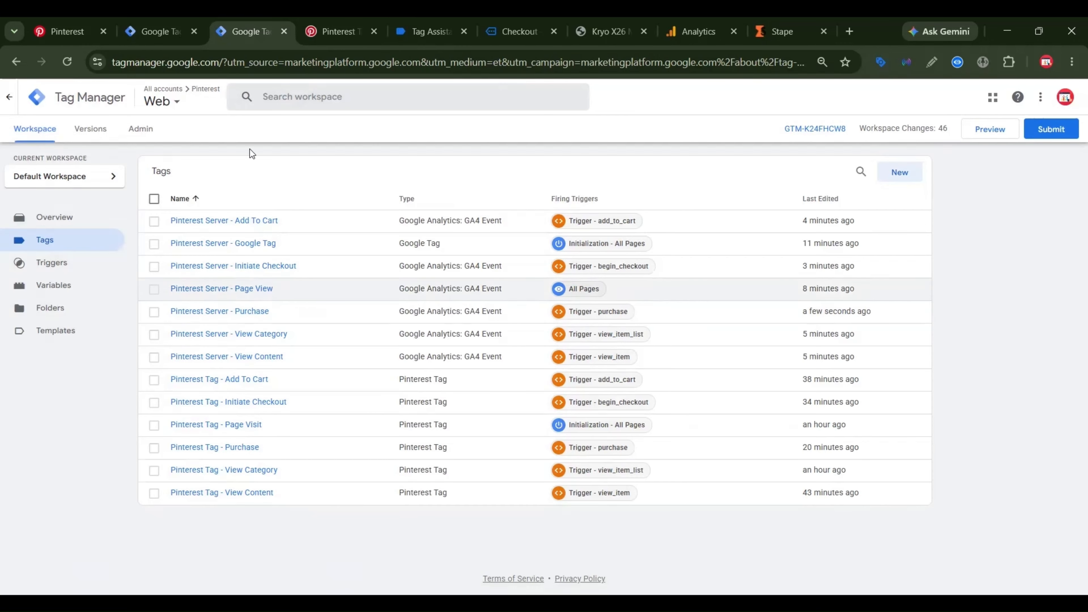
Switch to the Server container, close its container settings and open the tag list in its workspace.
{"action": "left_click", "coordinate": [171, 30]}
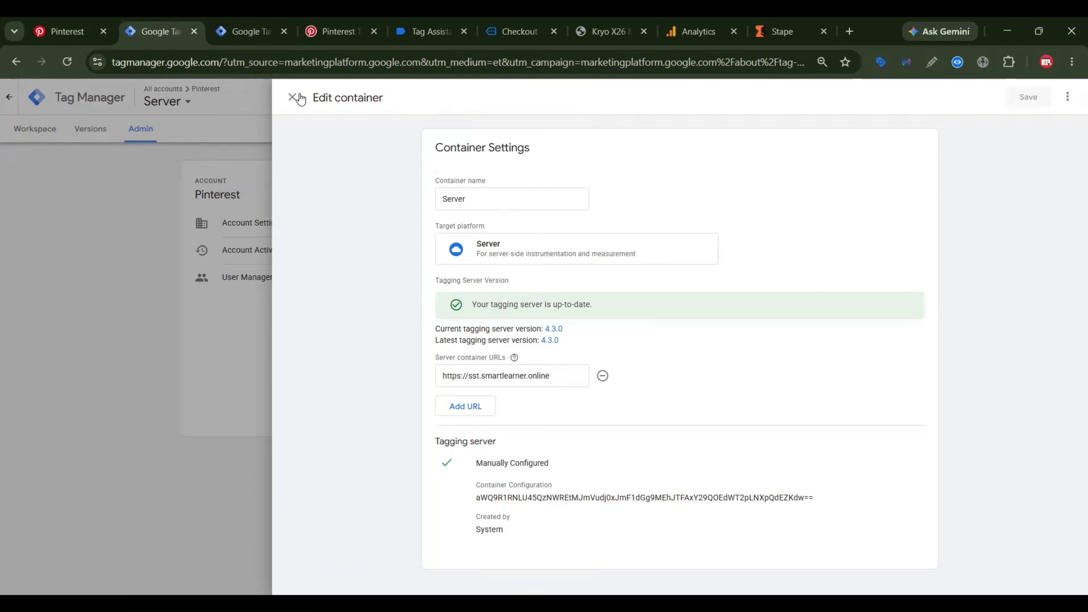
{"action": "left_click", "coordinate": [291, 97]}
{"action": "left_click", "coordinate": [37, 128]}
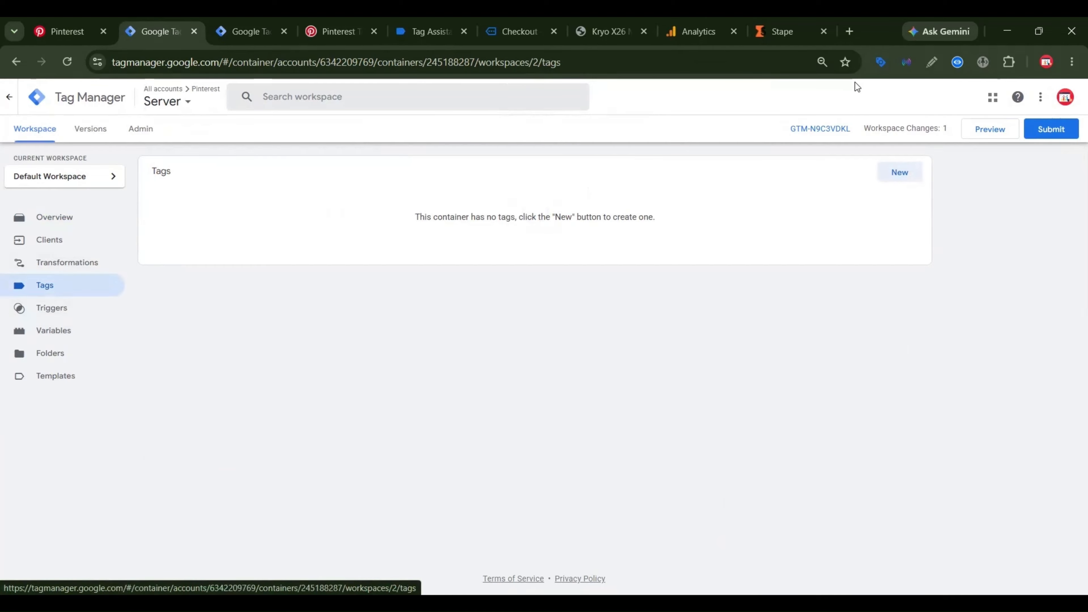
Create a new tag in the Server container with the tag type Google Analytics: GA4.
{"action": "left_click", "coordinate": [899, 172]}
{"action": "left_click", "coordinate": [756, 215]}
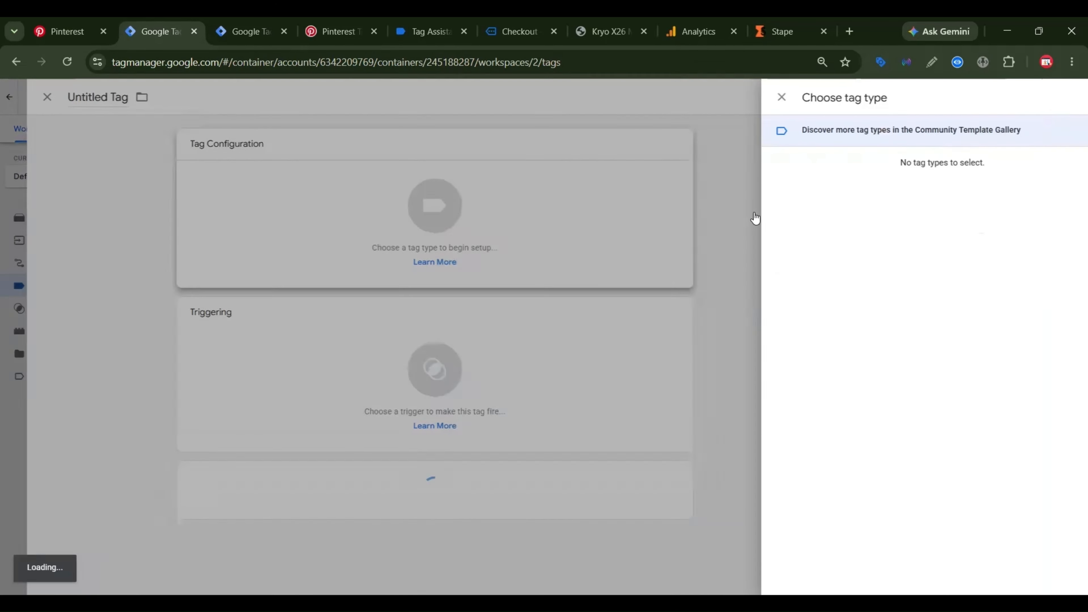
{"action": "left_click", "coordinate": [814, 196]}
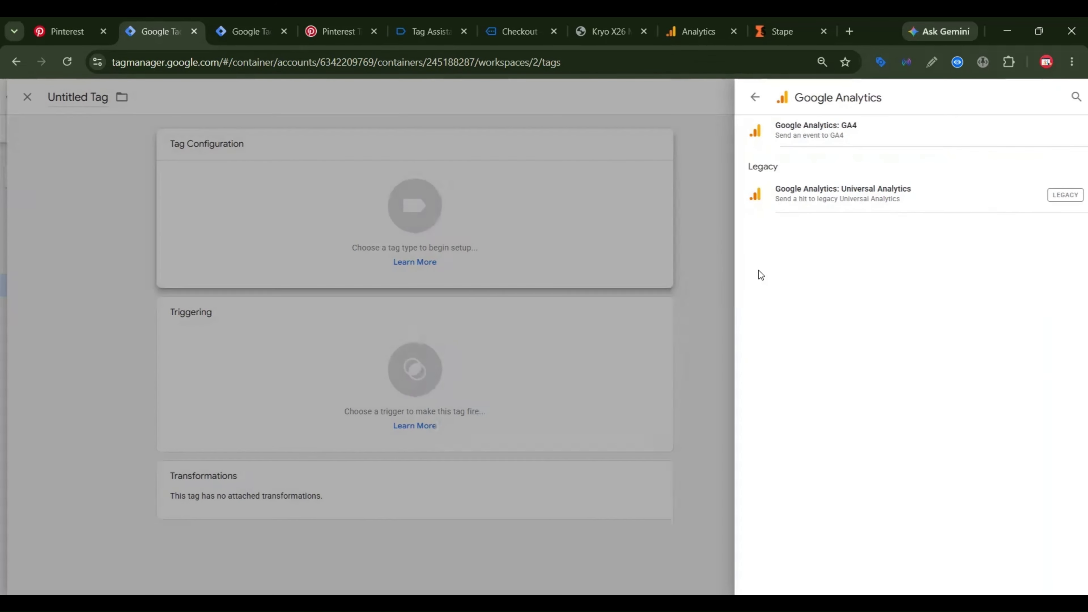
{"action": "left_click", "coordinate": [814, 129]}
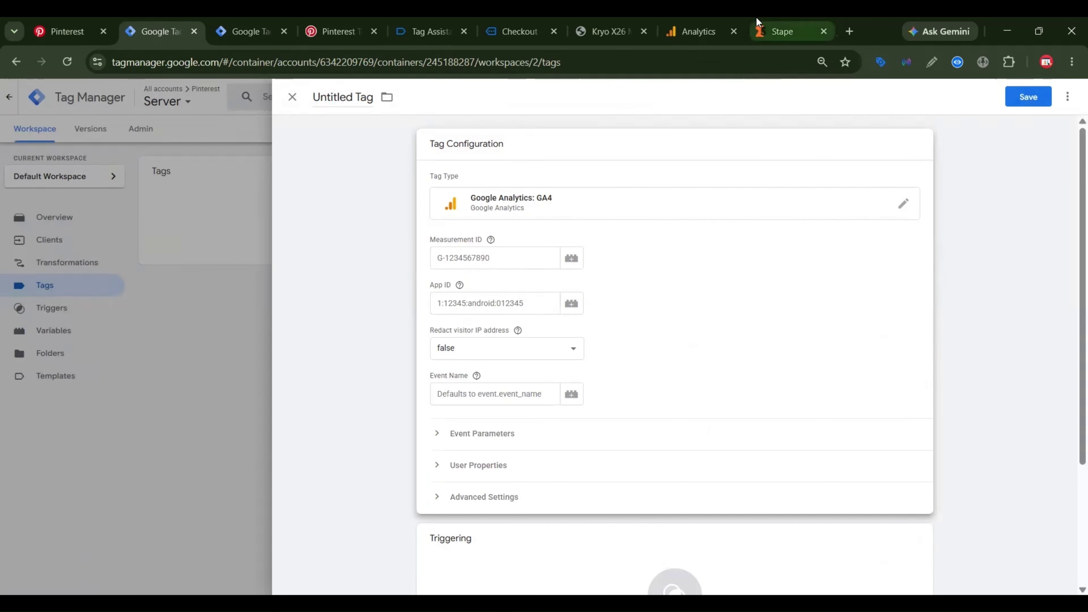
Copy the measurement ID from the GA4 web stream details in Google Analytics into the Server container tag's Measurement ID.
{"action": "left_click", "coordinate": [698, 31]}
{"action": "left_click", "coordinate": [951, 287]}
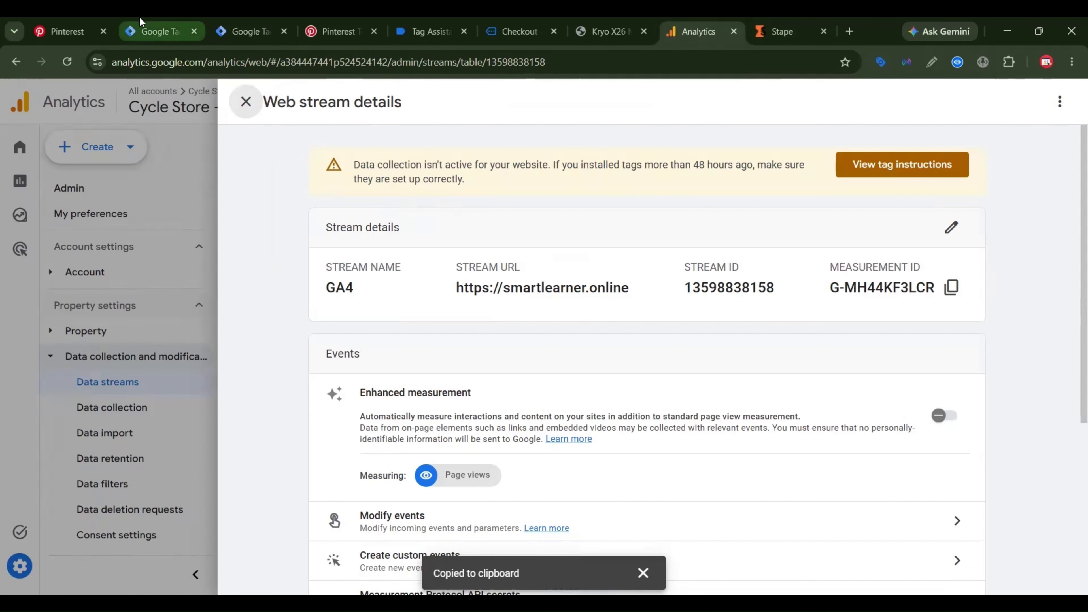
{"action": "left_click", "coordinate": [154, 31]}
{"action": "left_click", "coordinate": [514, 257]}
{"action": "key", "text": "ctrl+v"}
Create a new firing trigger for the GA4 tag with the type Custom, firing on Some Events.
{"action": "scroll", "coordinate": [685, 343], "scroll_direction": "down", "scroll_amount": 4}
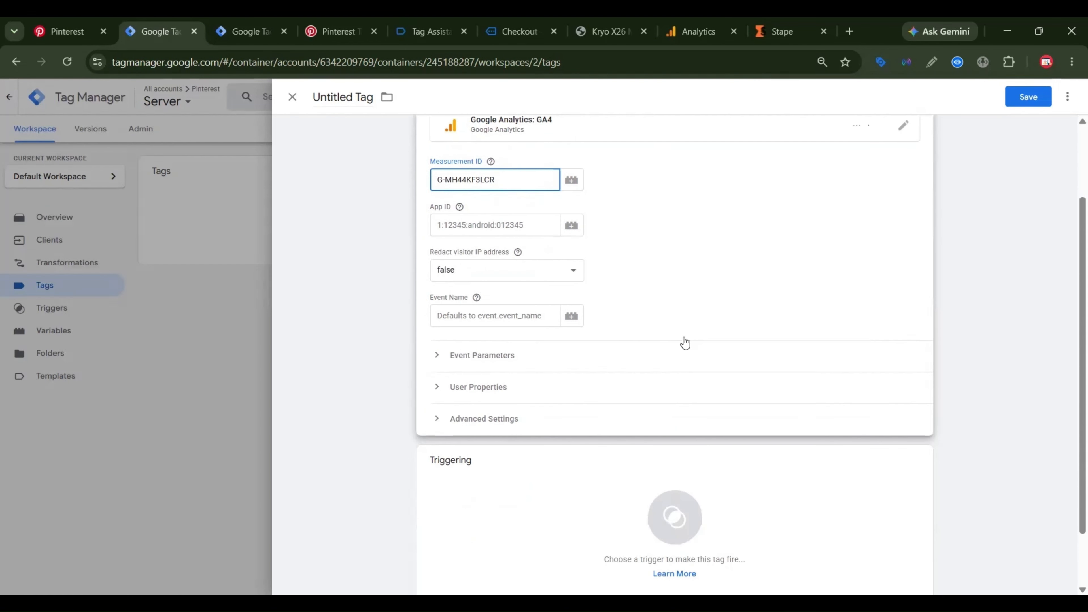
{"action": "left_click", "coordinate": [692, 426]}
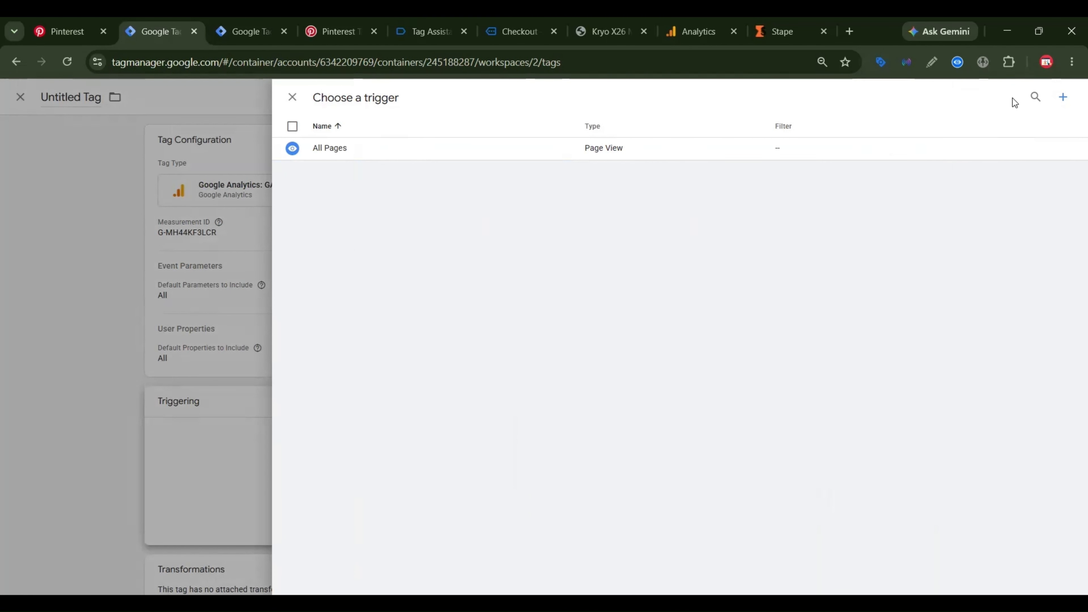
{"action": "left_click", "coordinate": [1063, 97]}
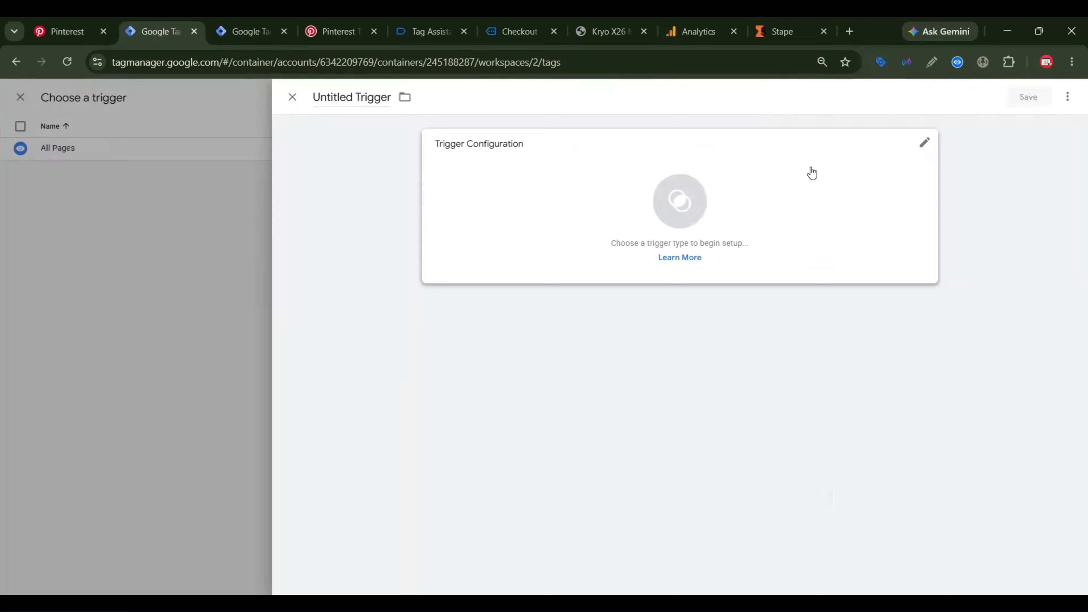
{"action": "left_click", "coordinate": [778, 240]}
{"action": "left_click", "coordinate": [809, 140]}
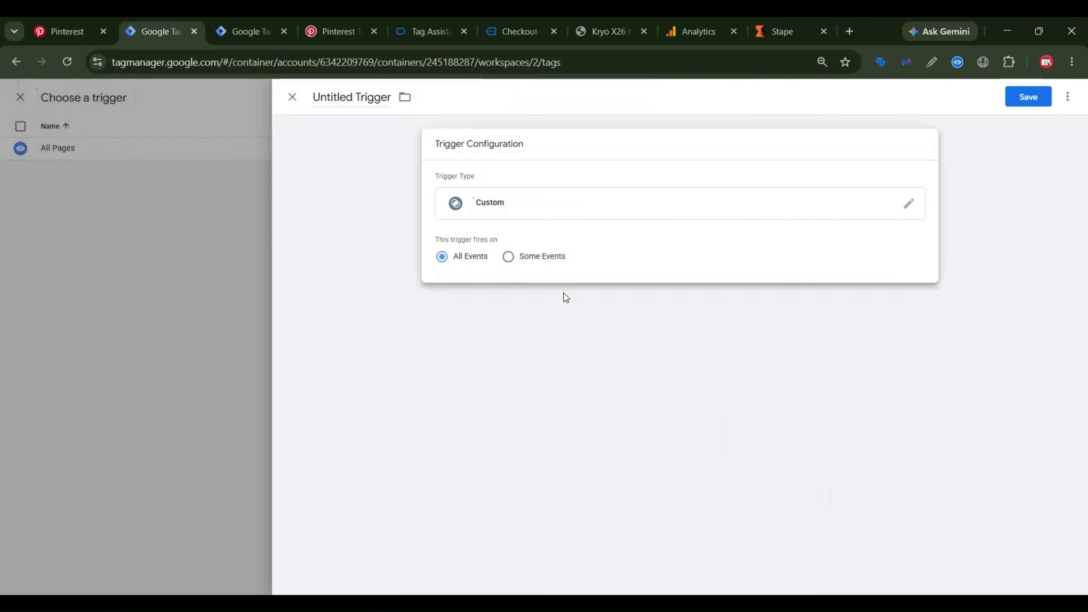
{"action": "left_click", "coordinate": [532, 261]}
Set the trigger condition to {{Client Name}} equals GA4.
{"action": "left_click", "coordinate": [507, 308]}
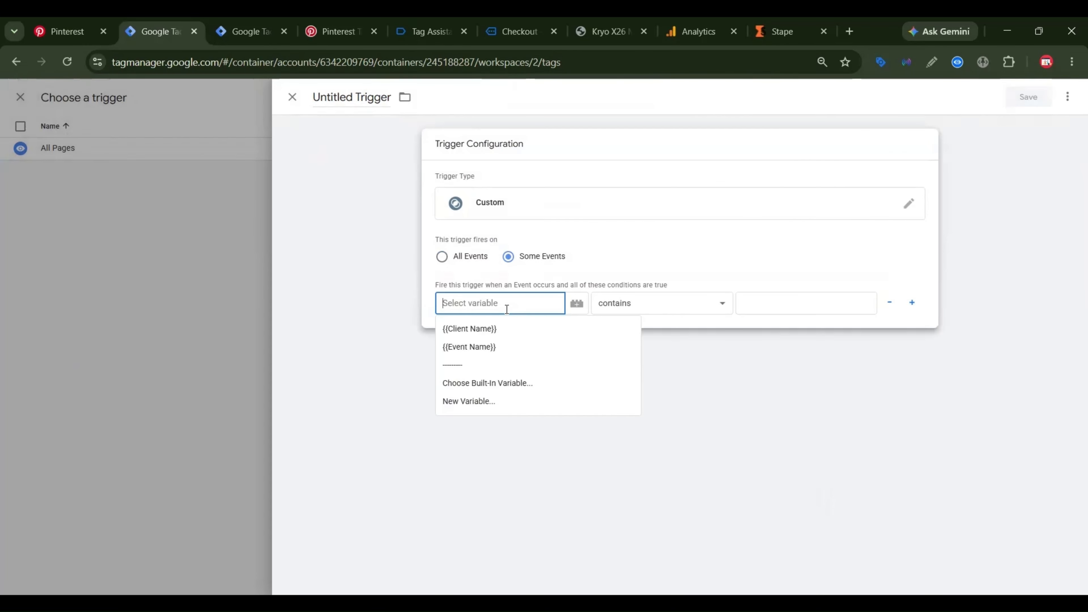
{"action": "left_click", "coordinate": [483, 331]}
{"action": "left_click", "coordinate": [635, 301]}
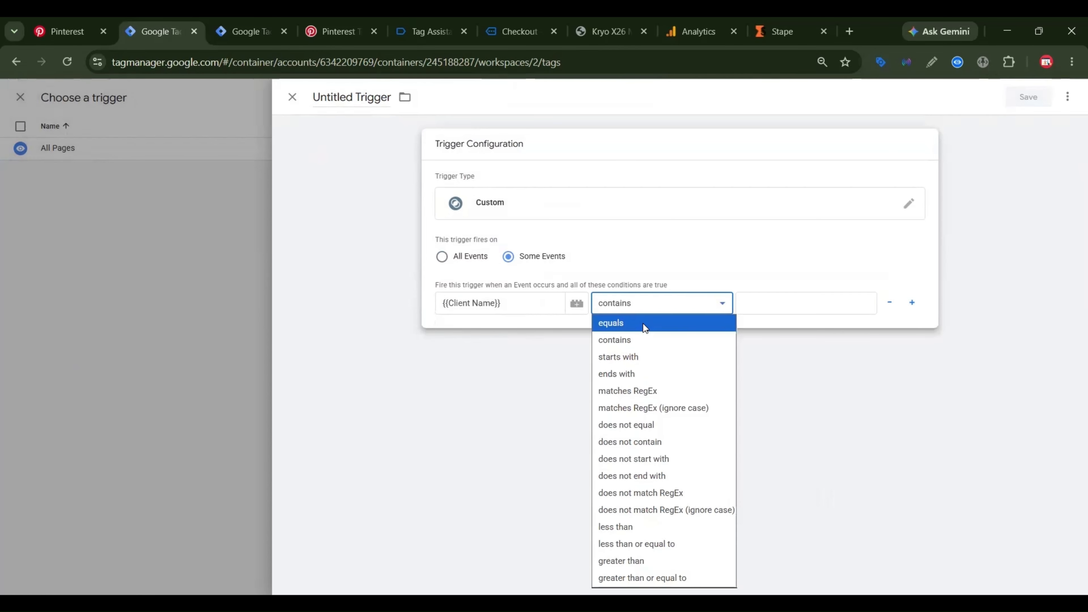
{"action": "left_click", "coordinate": [643, 323]}
{"action": "left_click", "coordinate": [790, 308]}
{"action": "type", "text": "G"}
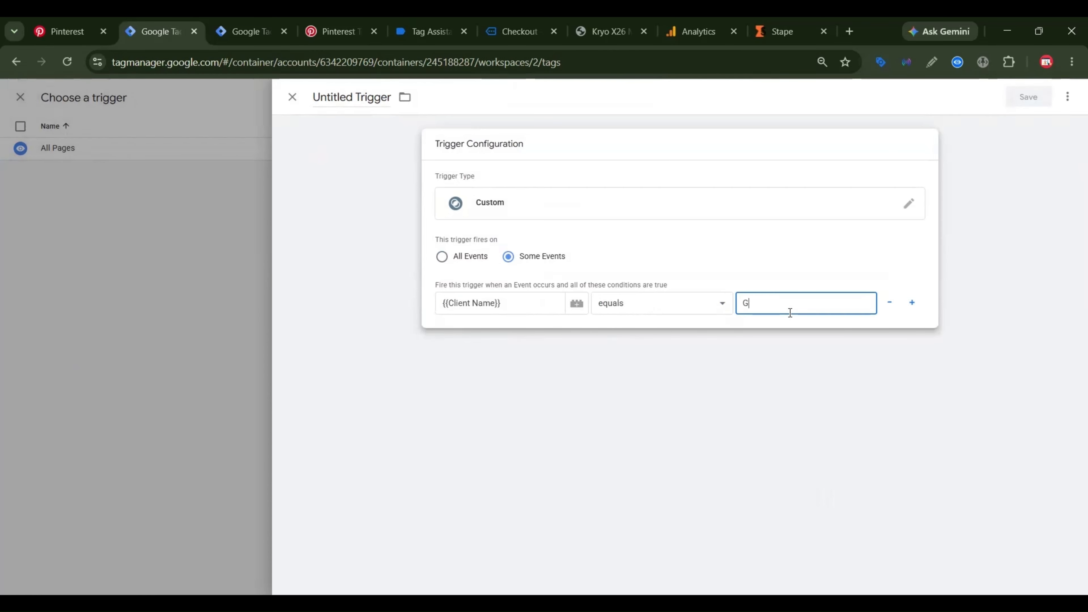
{"action": "type", "text": "A4"}
Save the trigger under the name GA4 Client and save the tag as Google Analytics GA4.
{"action": "left_click", "coordinate": [1025, 98]}
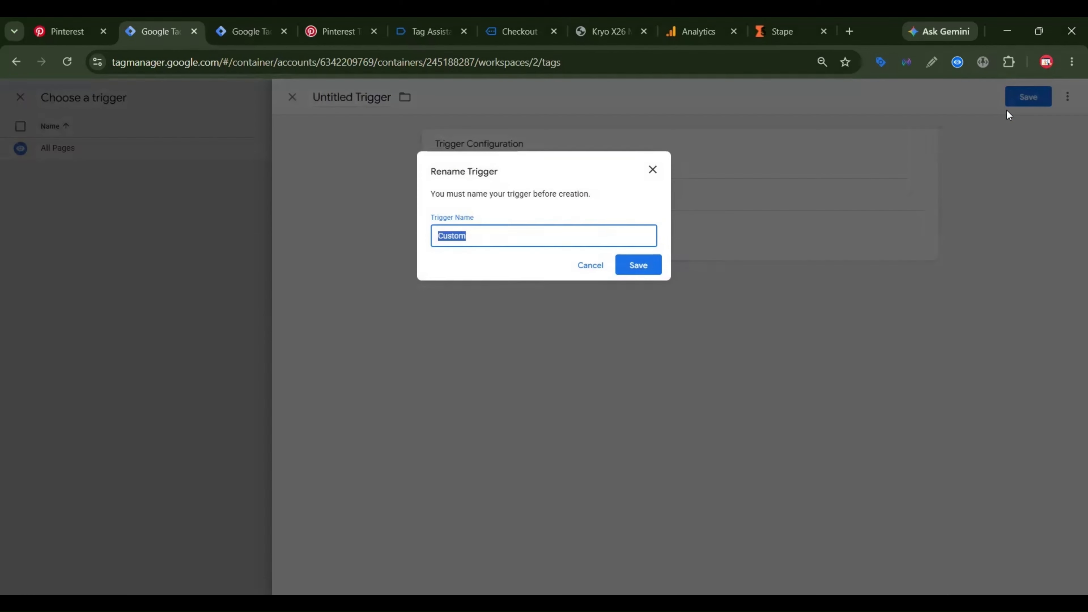
{"action": "left_click", "coordinate": [535, 235]}
{"action": "type", "text": "- gA4 Client"}
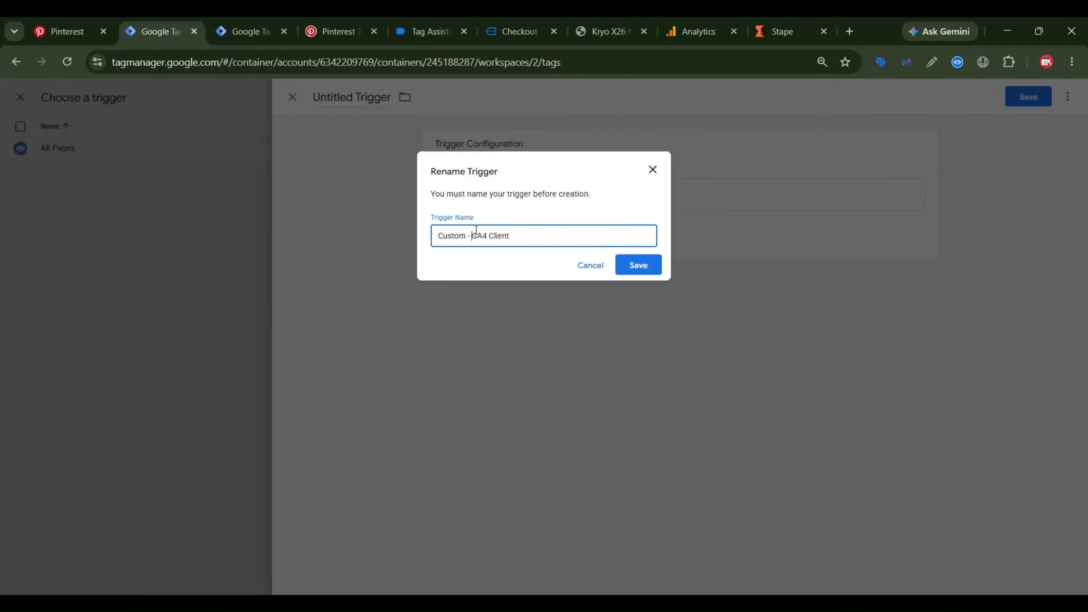
{"action": "key", "text": "BackSpace"}
{"action": "key", "text": "BackSpace"}
{"action": "key", "text": "BackSpace"}
{"action": "key", "text": "BackSpace"}
{"action": "key", "text": "BackSpace"}
{"action": "key", "text": "BackSpace"}
{"action": "key", "text": "BackSpace"}
{"action": "key", "text": "BackSpace"}
{"action": "key", "text": "BackSpace"}
{"action": "left_click", "coordinate": [636, 258]}
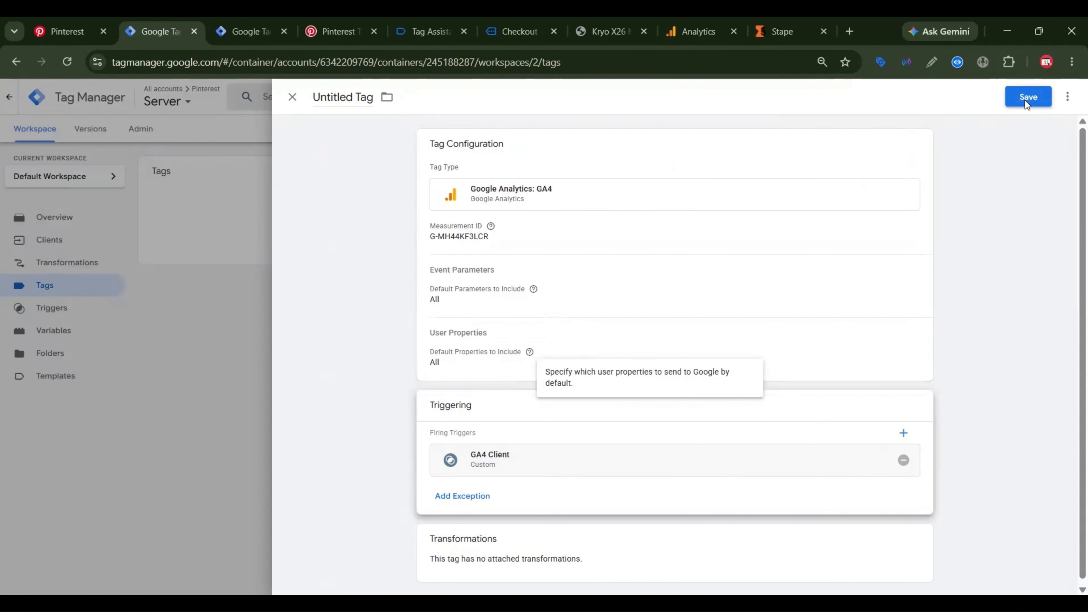
{"action": "left_click", "coordinate": [1027, 97]}
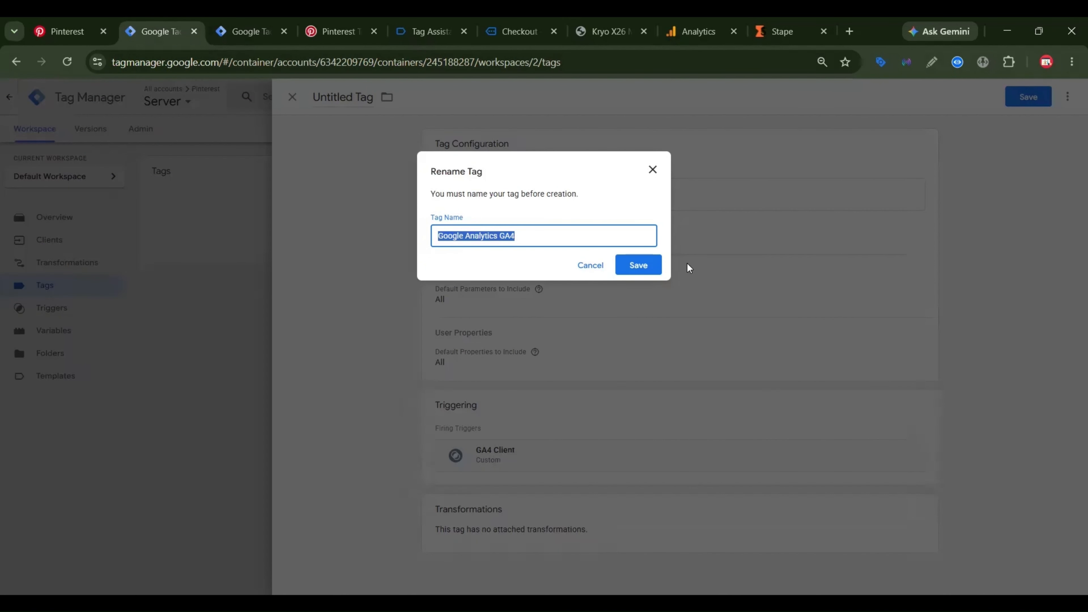
{"action": "left_click", "coordinate": [637, 264]}
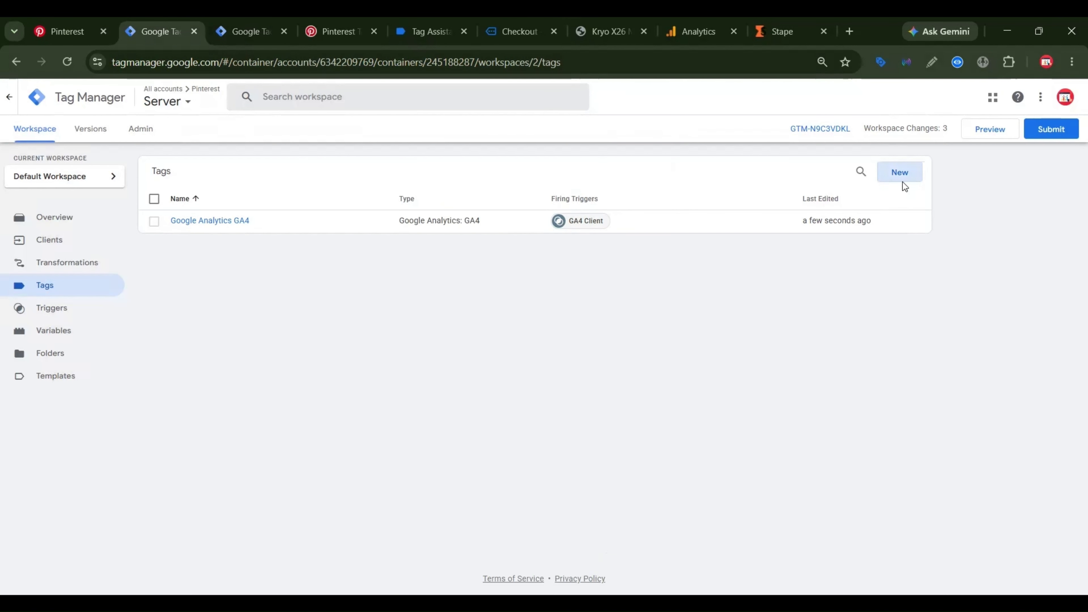
Create a new tag using the Pinterest Conversion API by Stape template, added from the Community Template Gallery.
{"action": "left_click", "coordinate": [901, 179]}
{"action": "left_click", "coordinate": [830, 225]}
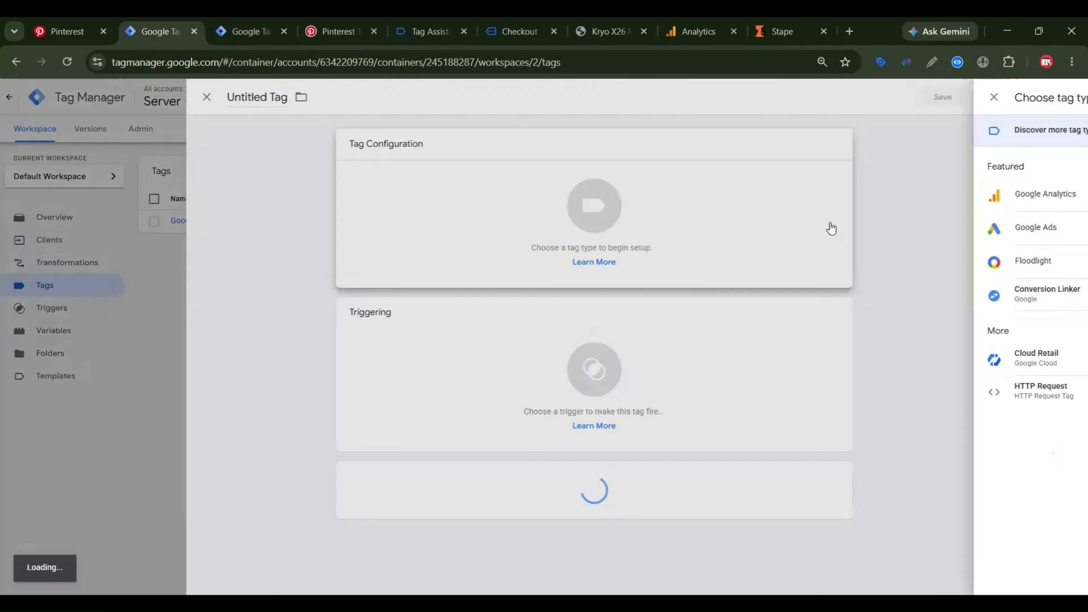
{"action": "left_click", "coordinate": [991, 145]}
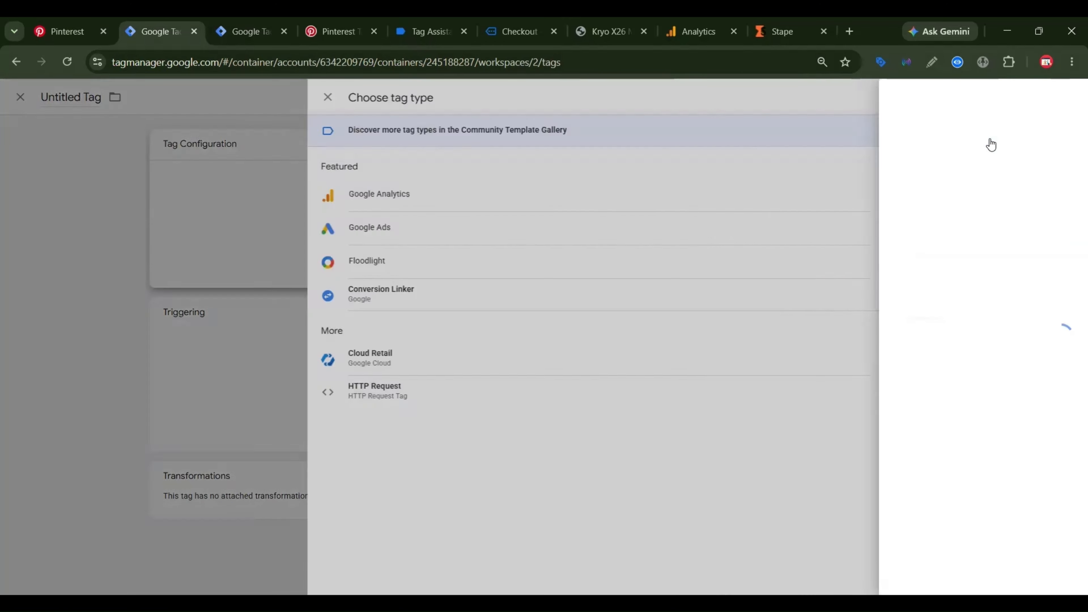
{"action": "left_click", "coordinate": [1062, 99]}
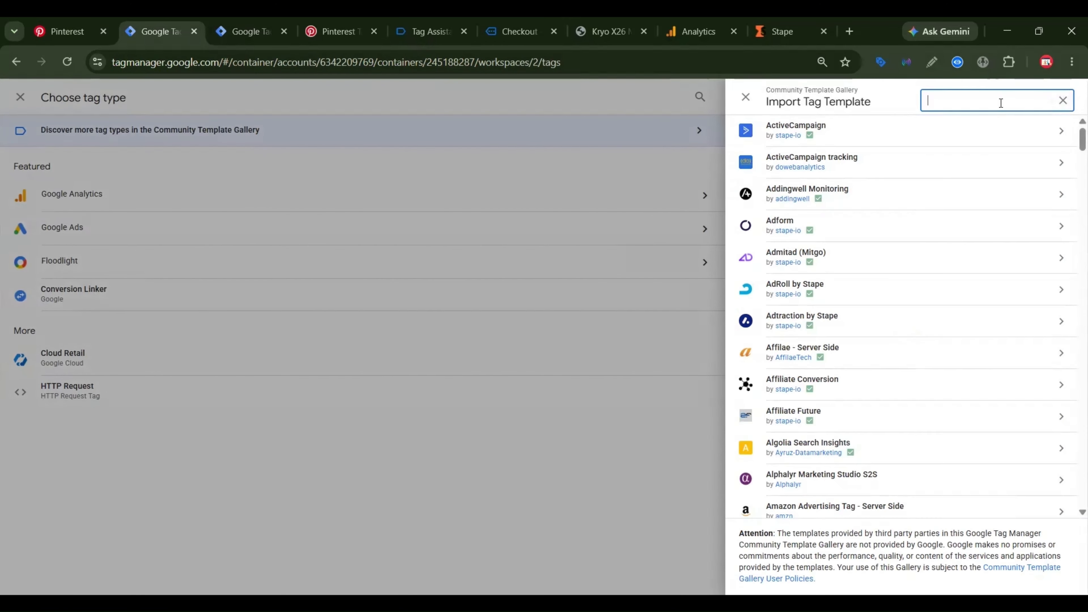
{"action": "type", "text": "pinterest"}
{"action": "left_click", "coordinate": [925, 172]}
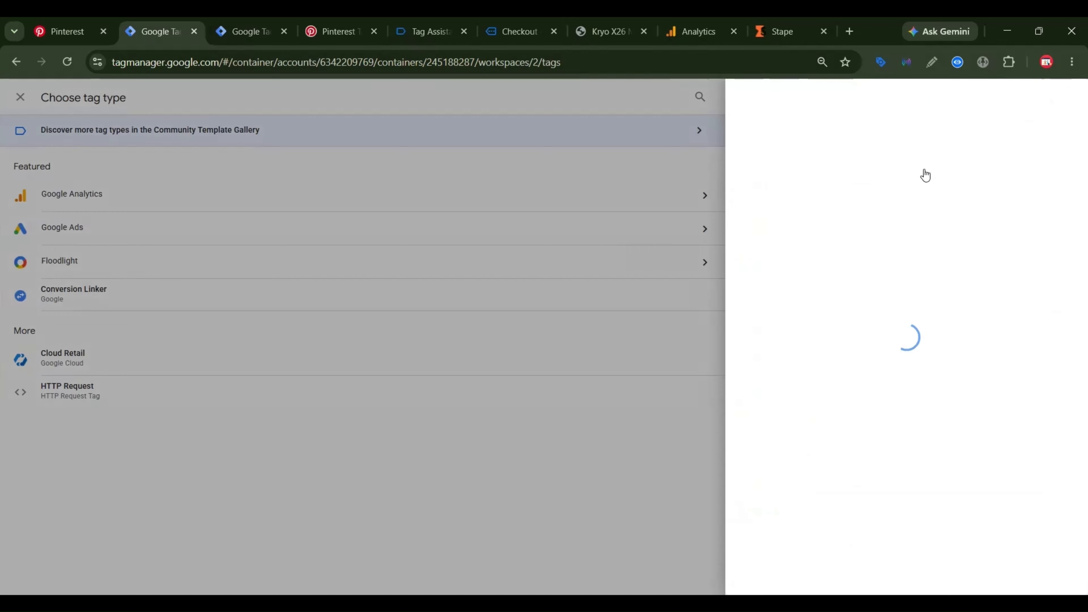
{"action": "left_click", "coordinate": [1004, 99]}
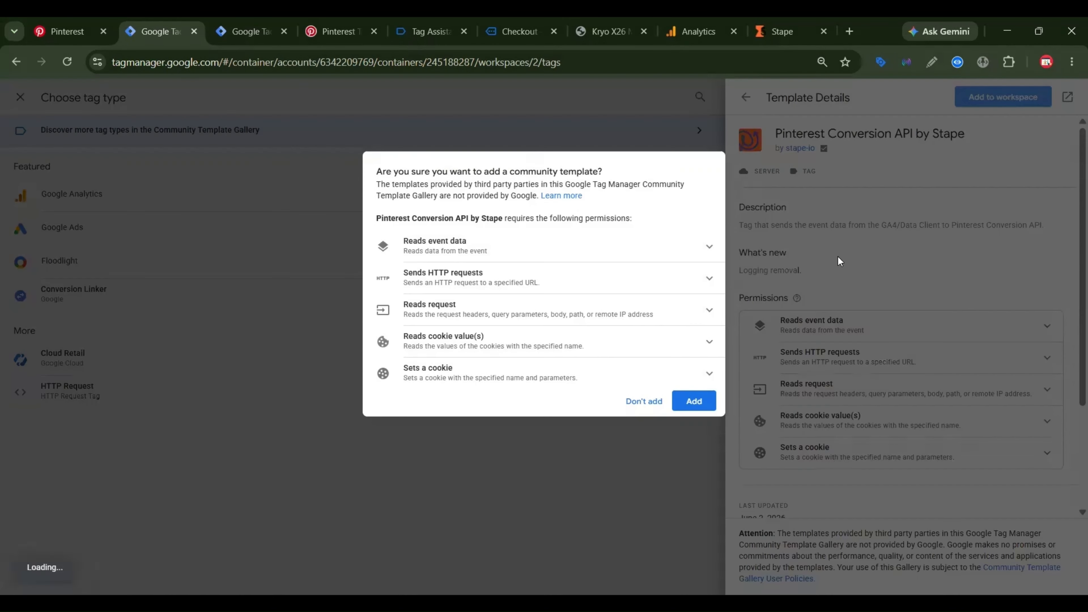
{"action": "left_click", "coordinate": [698, 397]}
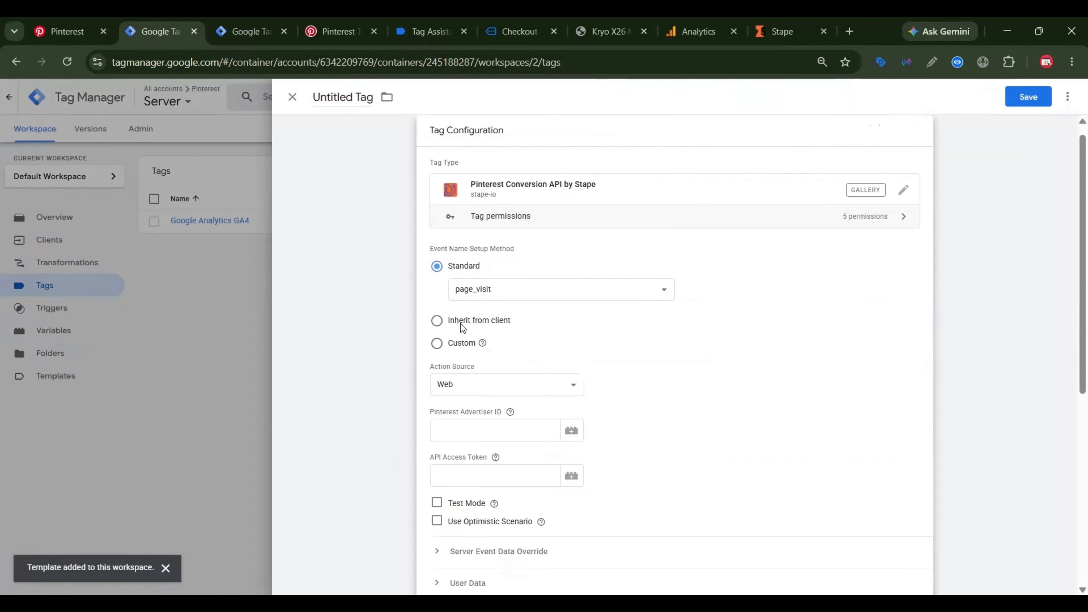
Set the event name setup method to Inherit from client and read the help on finding the Pinterest Advertiser ID.
{"action": "left_click", "coordinate": [437, 320]}
{"action": "scroll", "coordinate": [513, 326], "scroll_direction": "down", "scroll_amount": 2}
{"action": "left_click", "coordinate": [484, 333]}
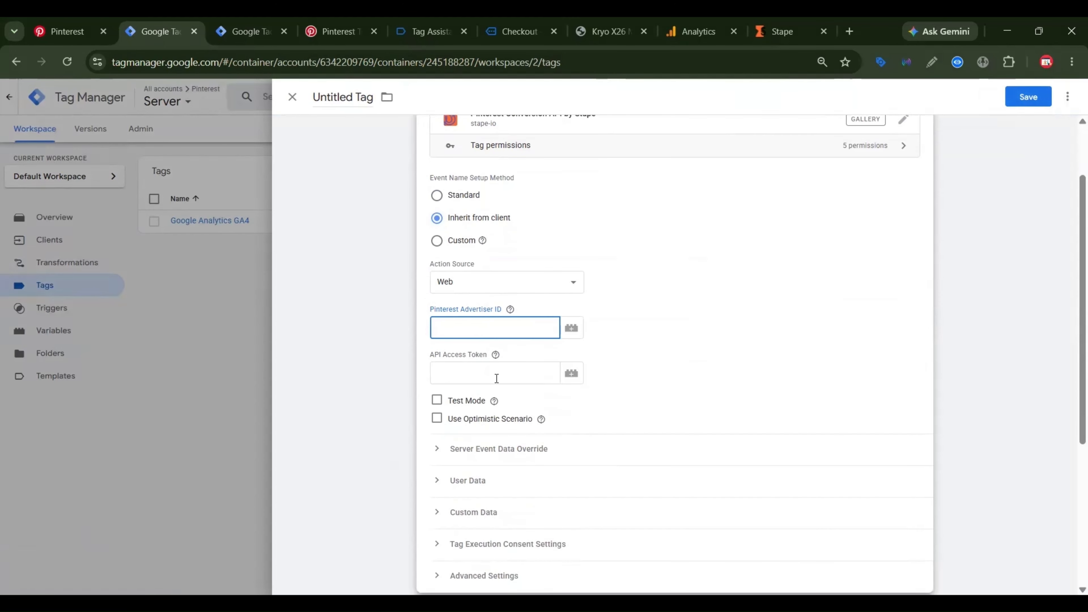
{"action": "left_click", "coordinate": [480, 372]}
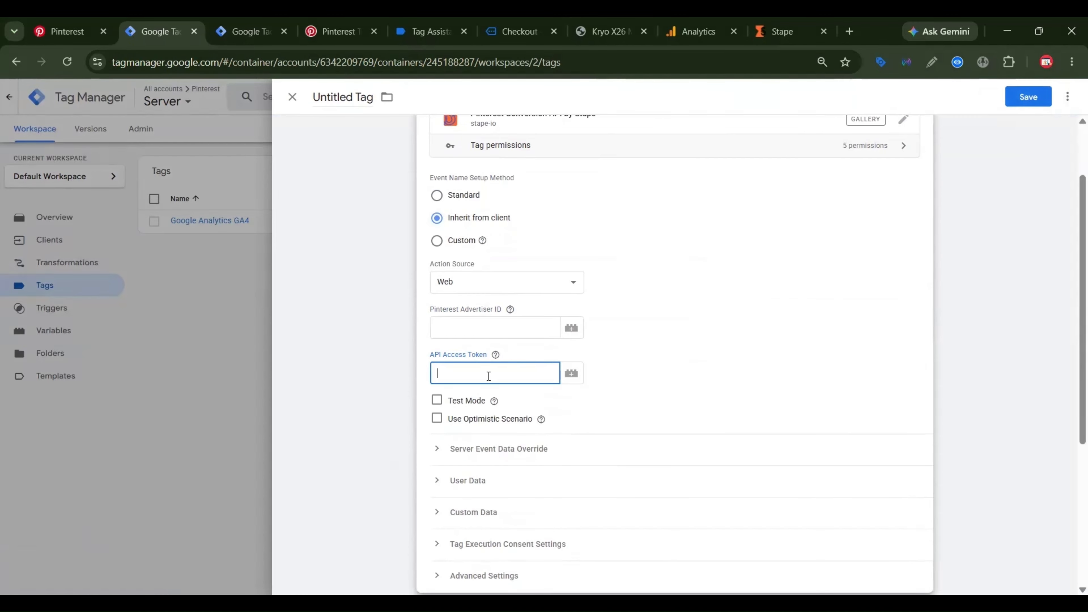
{"action": "left_click", "coordinate": [509, 309]}
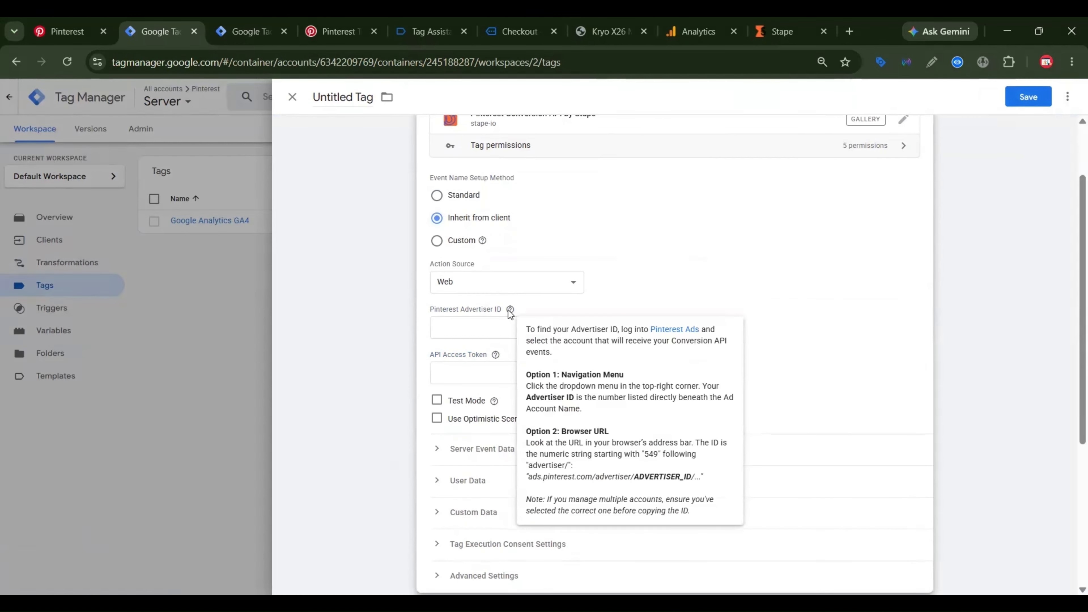
Copy the advertiser ID from the Pinterest Ads page address into the tag's Pinterest Advertiser ID.
{"action": "key", "text": "ctrl+shift+Tab"}
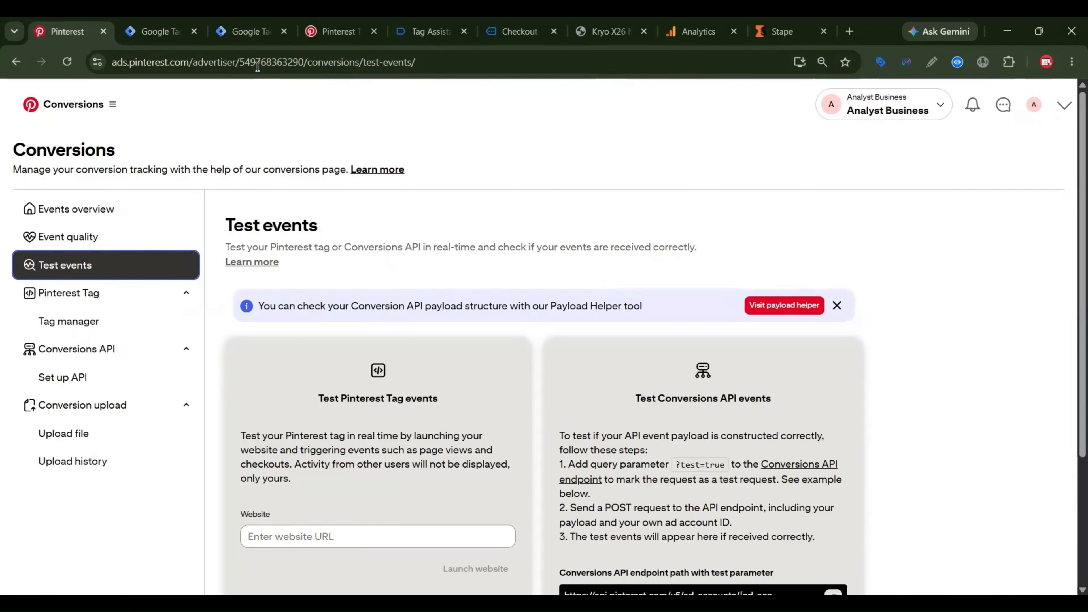
{"action": "left_click", "coordinate": [243, 61]}
{"action": "left_click_drag", "start_coordinate": [271, 62], "coordinate": [336, 62]}
{"action": "key", "text": "ctrl+c"}
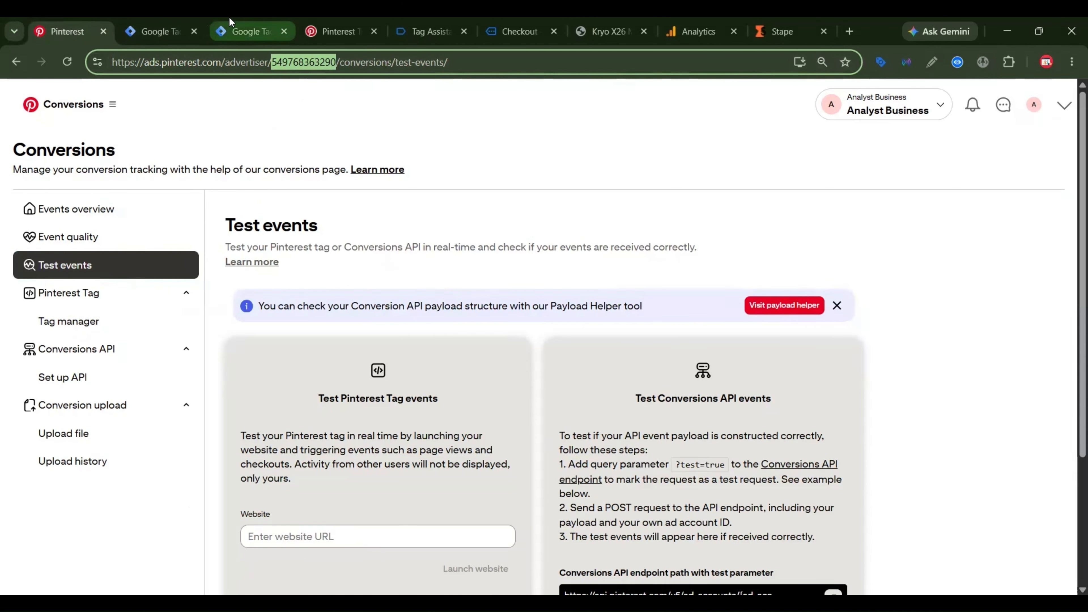
{"action": "left_click", "coordinate": [155, 31]}
{"action": "left_click", "coordinate": [461, 332]}
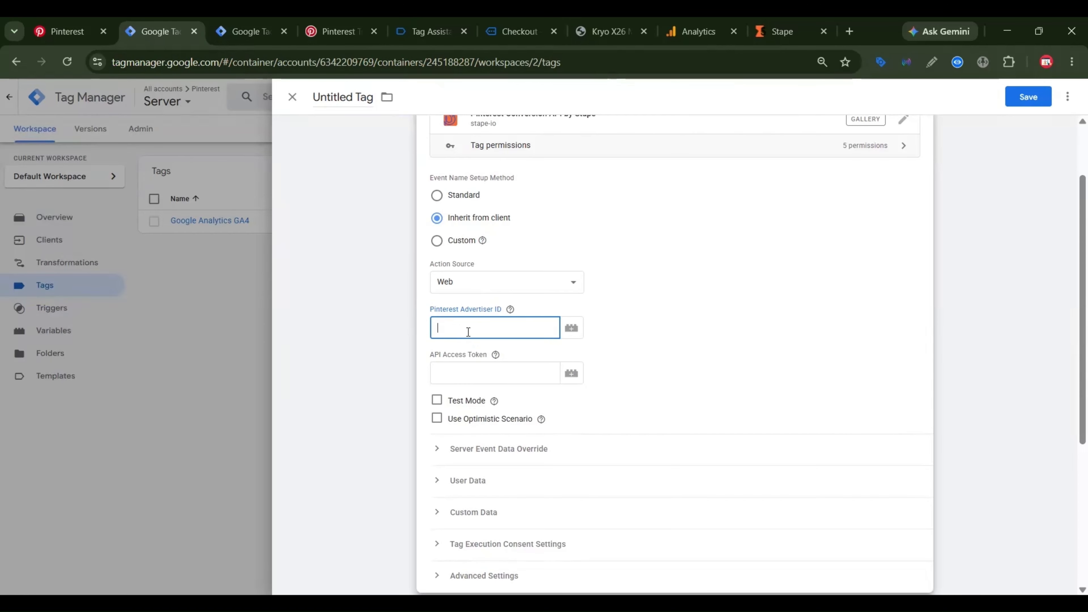
{"action": "key", "text": "ctrl+v"}
Generate a new conversion access token in Pinterest's Conversions API setup and copy it.
{"action": "left_click", "coordinate": [501, 364]}
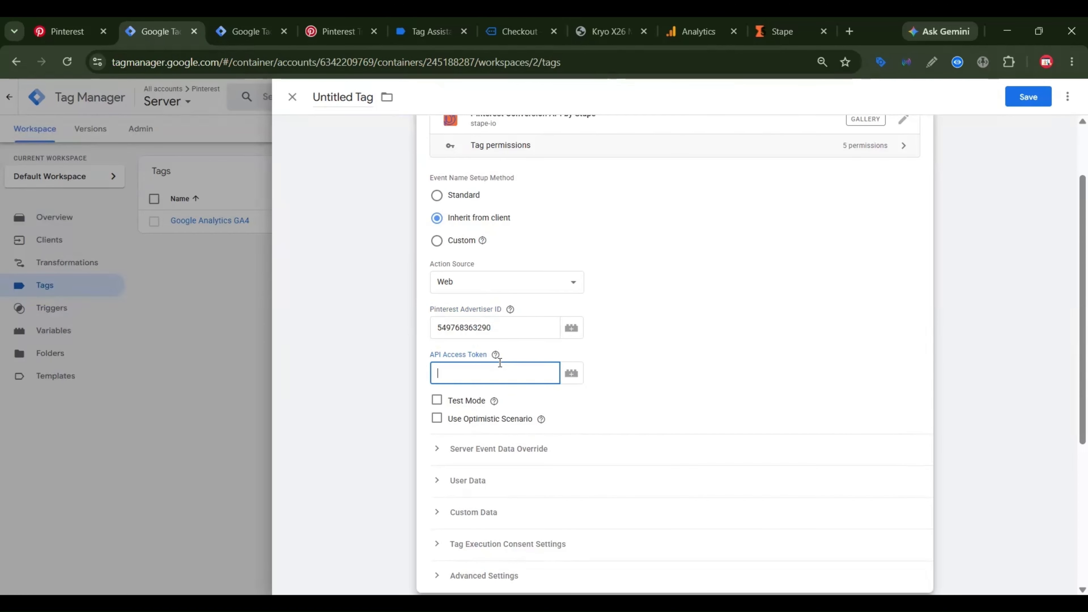
{"action": "left_click", "coordinate": [89, 19]}
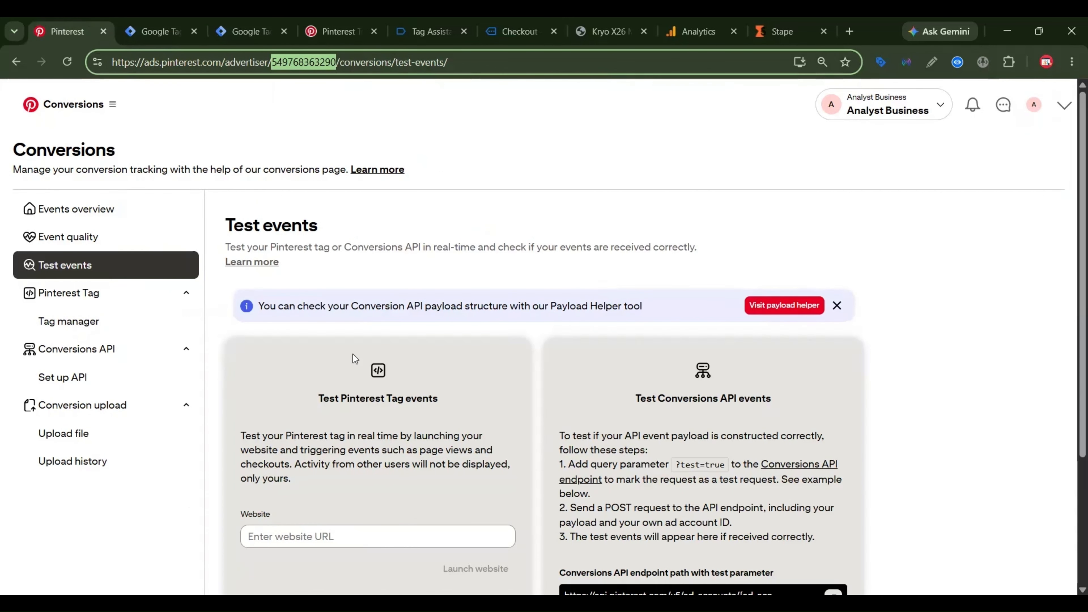
{"action": "scroll", "coordinate": [385, 356], "scroll_direction": "down", "scroll_amount": 5}
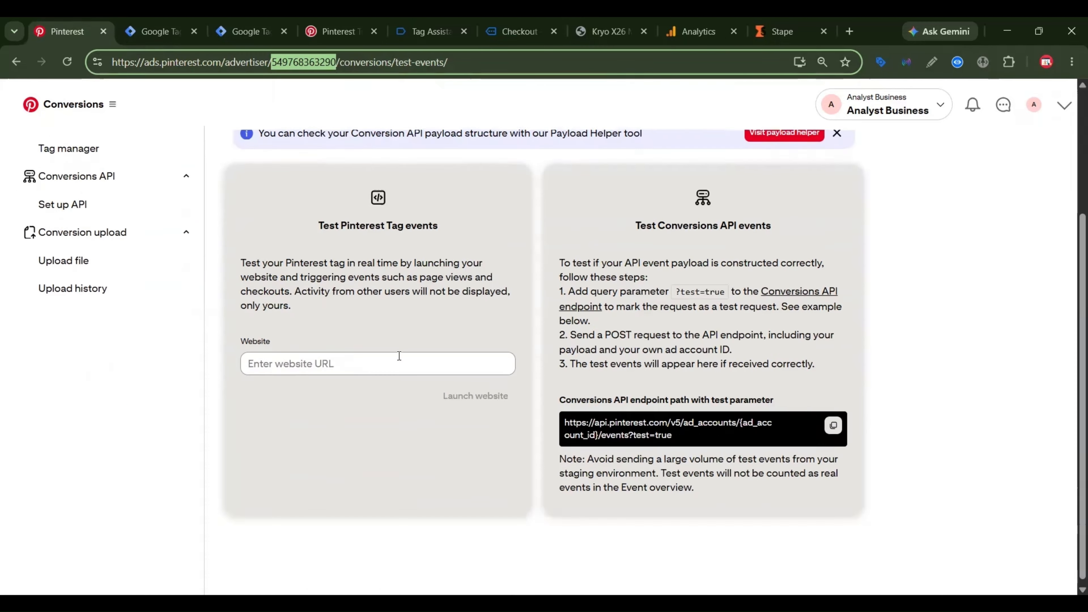
{"action": "left_click", "coordinate": [60, 312]}
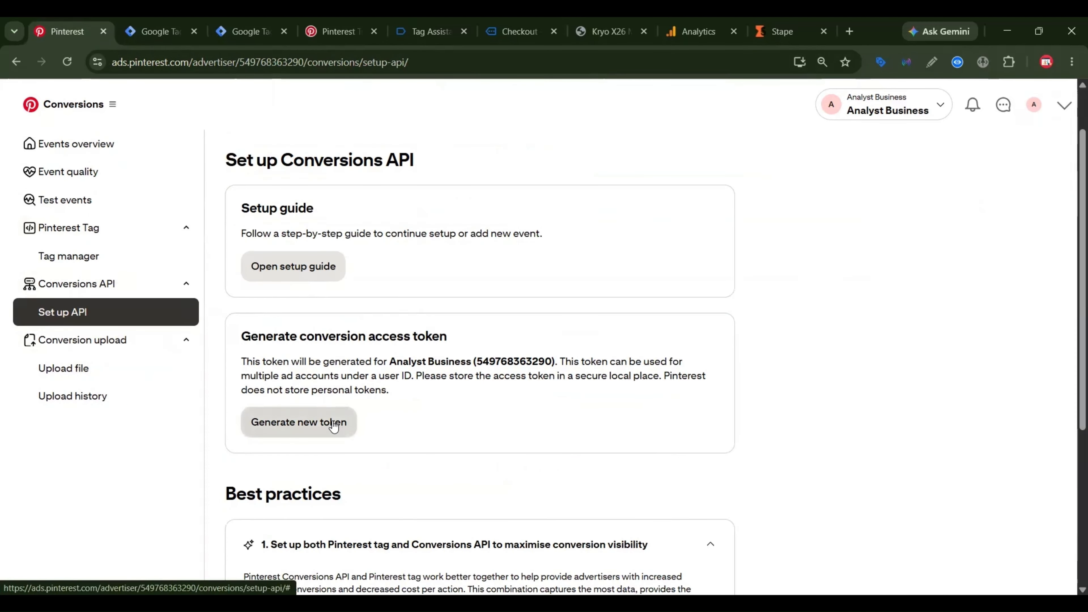
{"action": "left_click", "coordinate": [306, 423]}
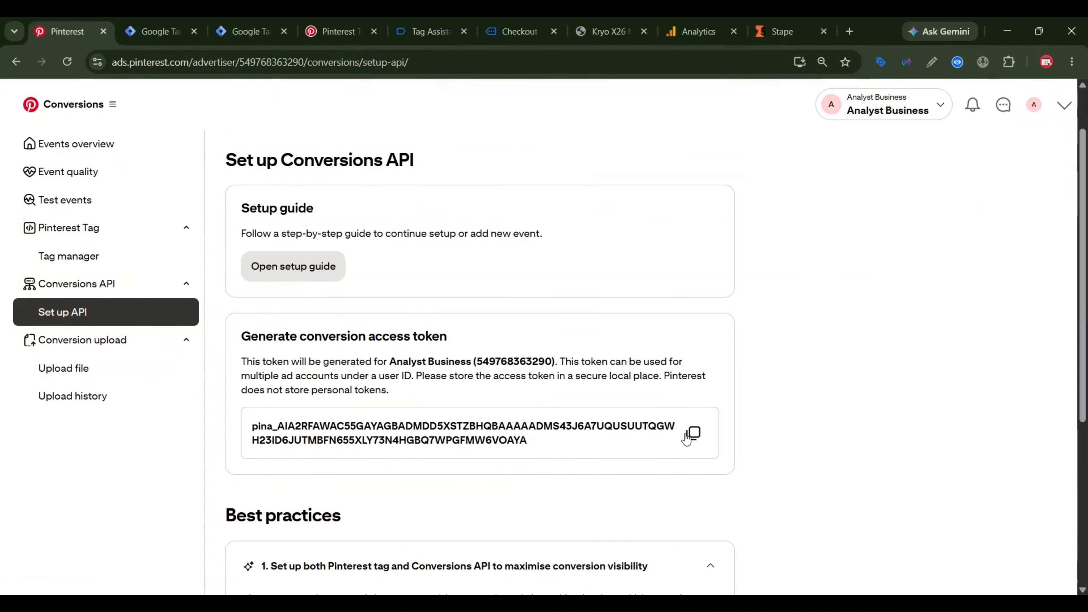
{"action": "left_click", "coordinate": [694, 433]}
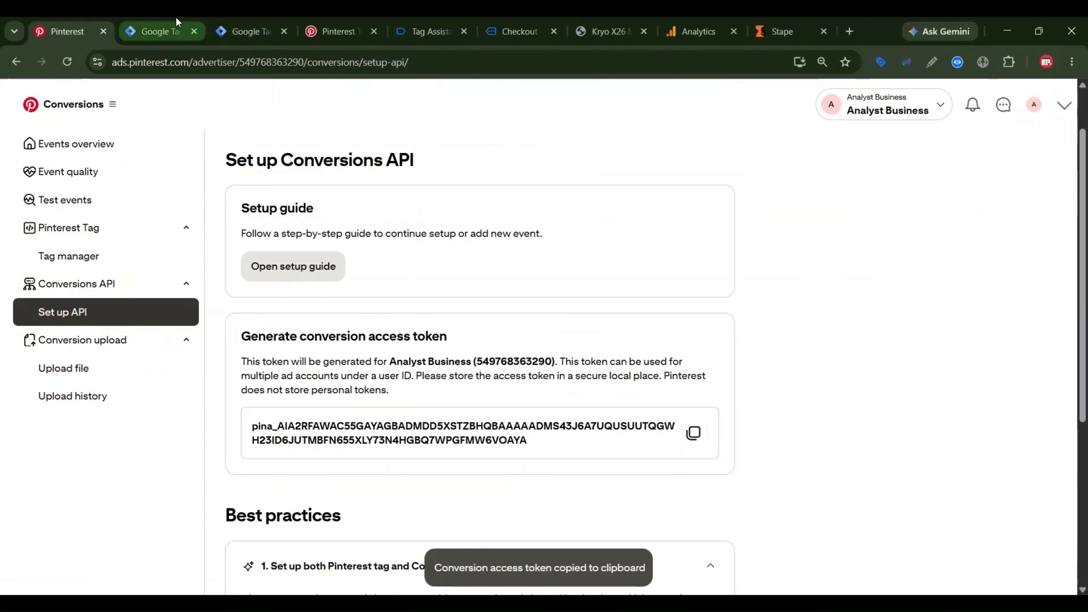
Paste the conversion access token into the API Access Token field of the Pinterest tag in Tag Manager.
{"action": "left_click", "coordinate": [157, 31]}
{"action": "left_click", "coordinate": [465, 379]}
{"action": "key", "text": "ctrl+v"}
Create a Custom trigger for the Pinterest tag that fires on Some Events, with the condition Event Name matches RegEx.
{"action": "scroll", "coordinate": [709, 356], "scroll_direction": "down", "scroll_amount": 5}
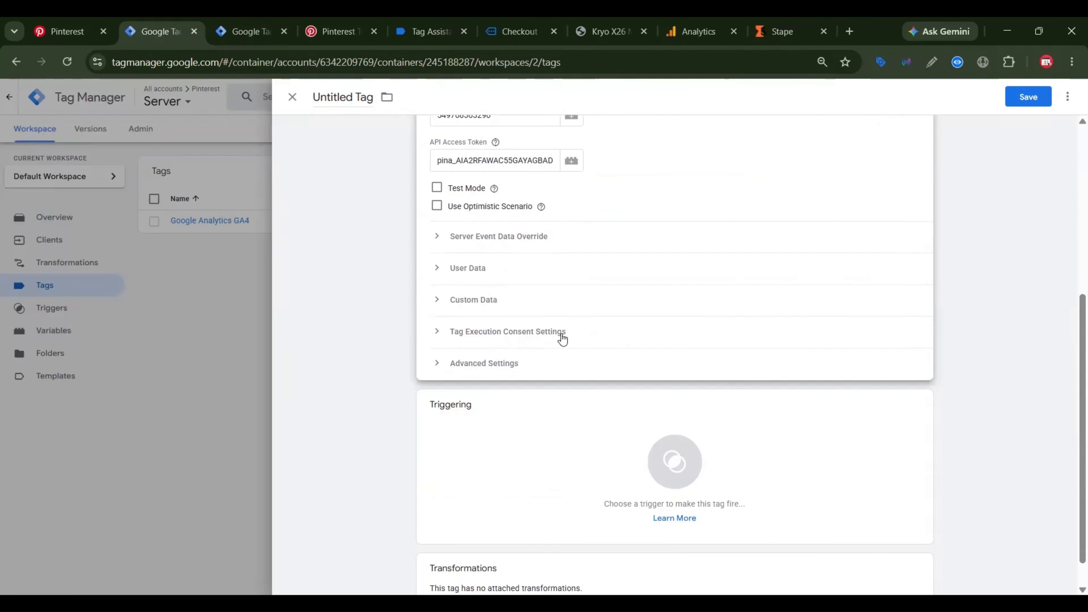
{"action": "left_click", "coordinate": [681, 415]}
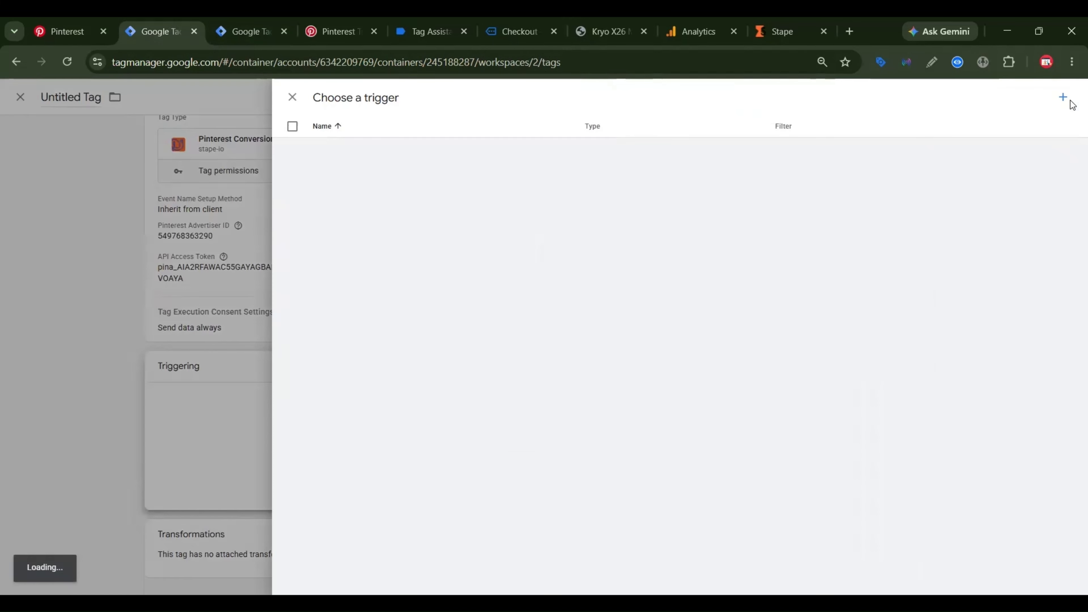
{"action": "left_click", "coordinate": [1063, 99]}
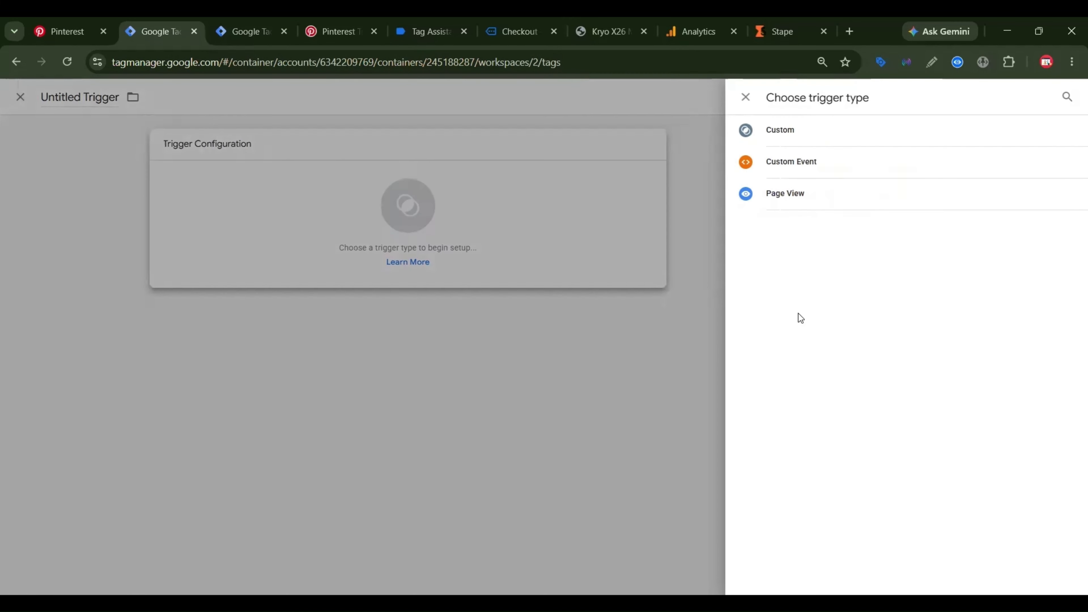
{"action": "left_click", "coordinate": [795, 143]}
{"action": "left_click", "coordinate": [533, 258]}
{"action": "left_click", "coordinate": [521, 300]}
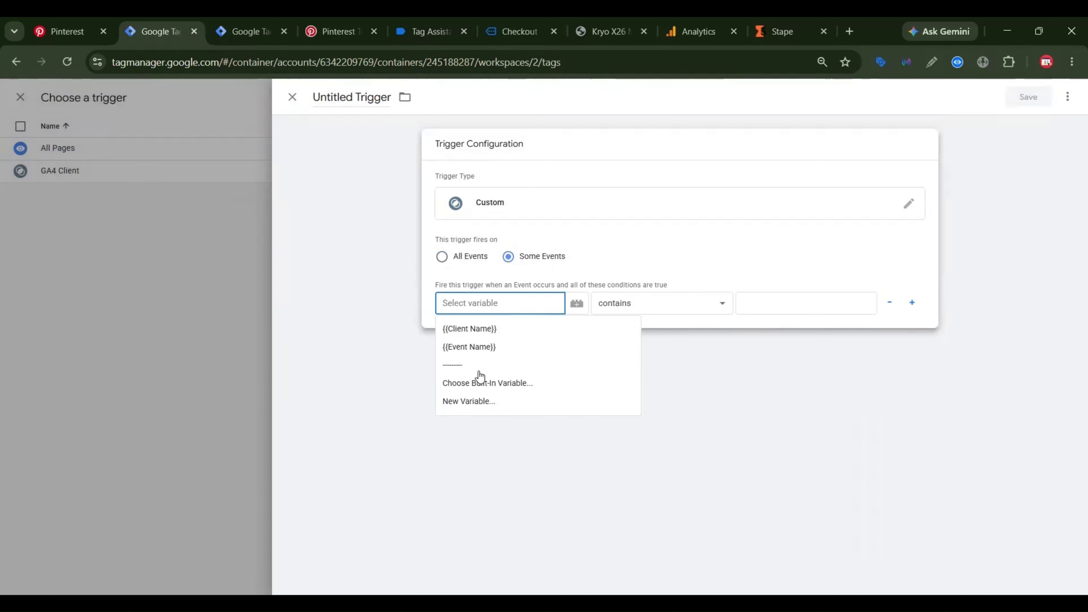
{"action": "left_click", "coordinate": [482, 347]}
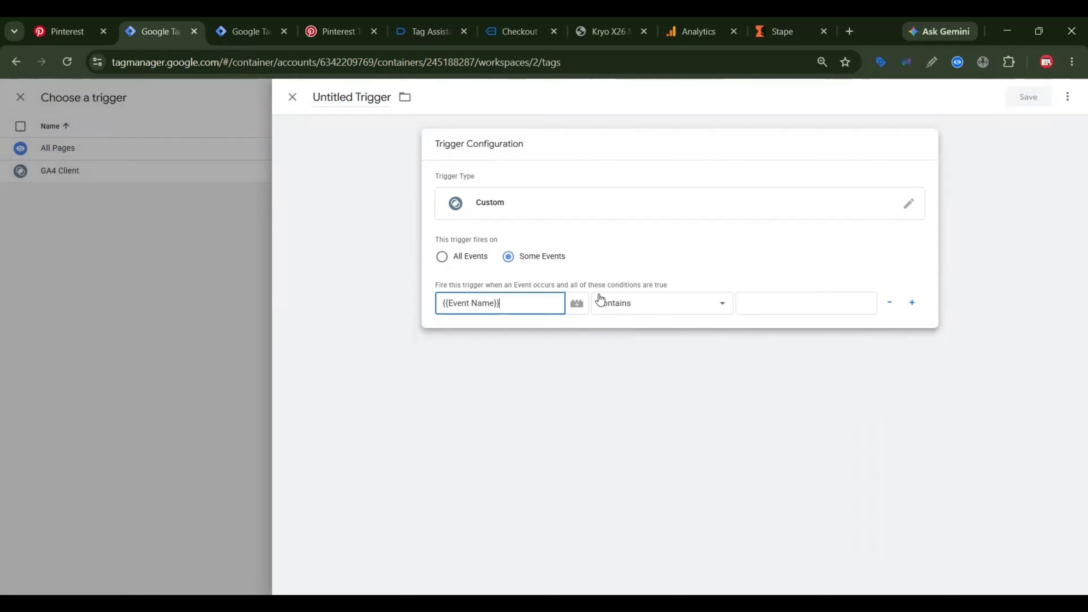
{"action": "left_click", "coordinate": [617, 310]}
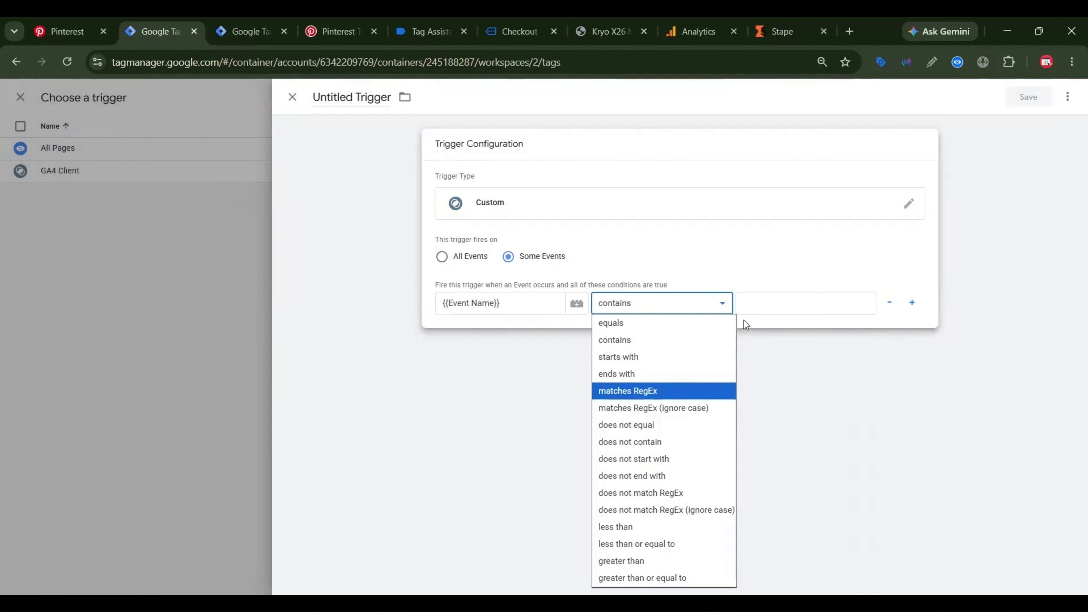
{"action": "left_click", "coordinate": [646, 393]}
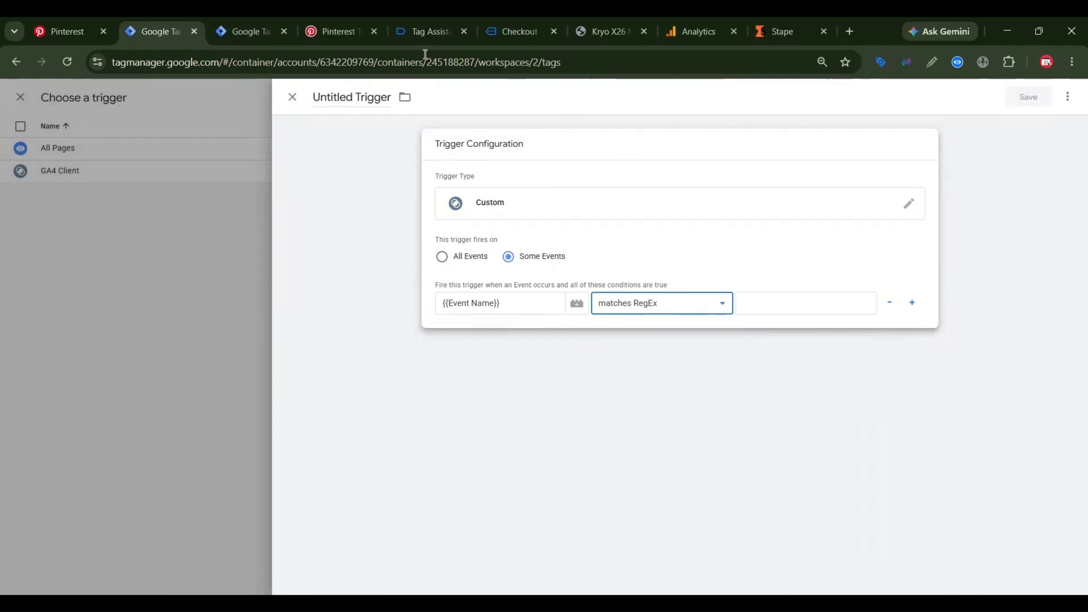
Copy the event list from the Notion guide's Trigger (Custom) block and paste page_view|view_item|view_item_list|add_to_cart|begin_checkout|purchase as the trigger condition's value.
{"action": "left_click", "coordinate": [352, 29]}
{"action": "scroll", "coordinate": [717, 288], "scroll_direction": "down", "scroll_amount": 15}
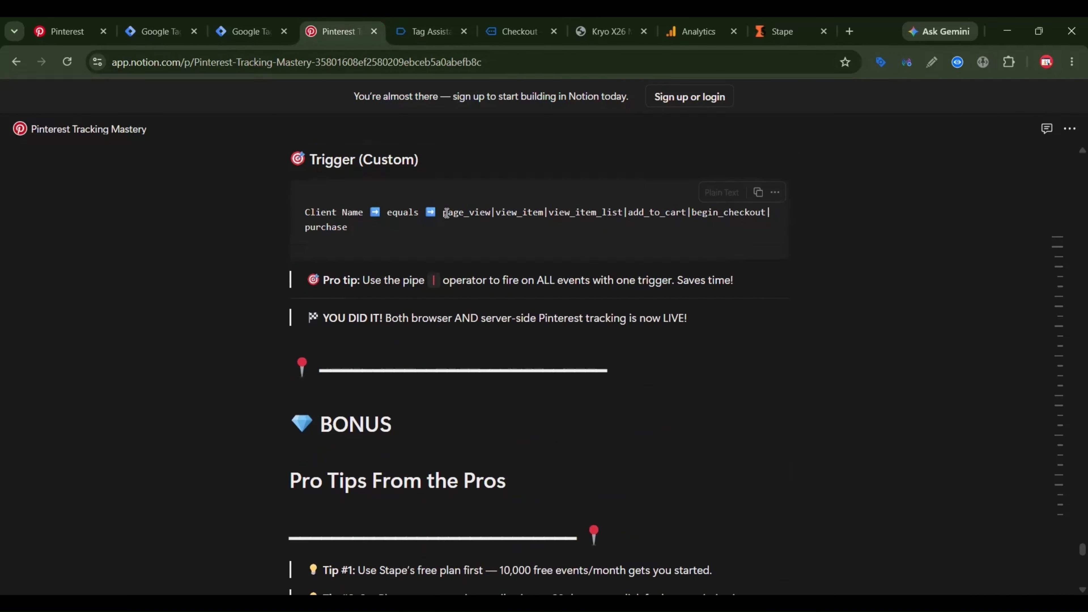
{"action": "left_click_drag", "start_coordinate": [444, 211], "coordinate": [494, 221]}
{"action": "right_click", "coordinate": [494, 221]}
{"action": "left_click", "coordinate": [536, 232]}
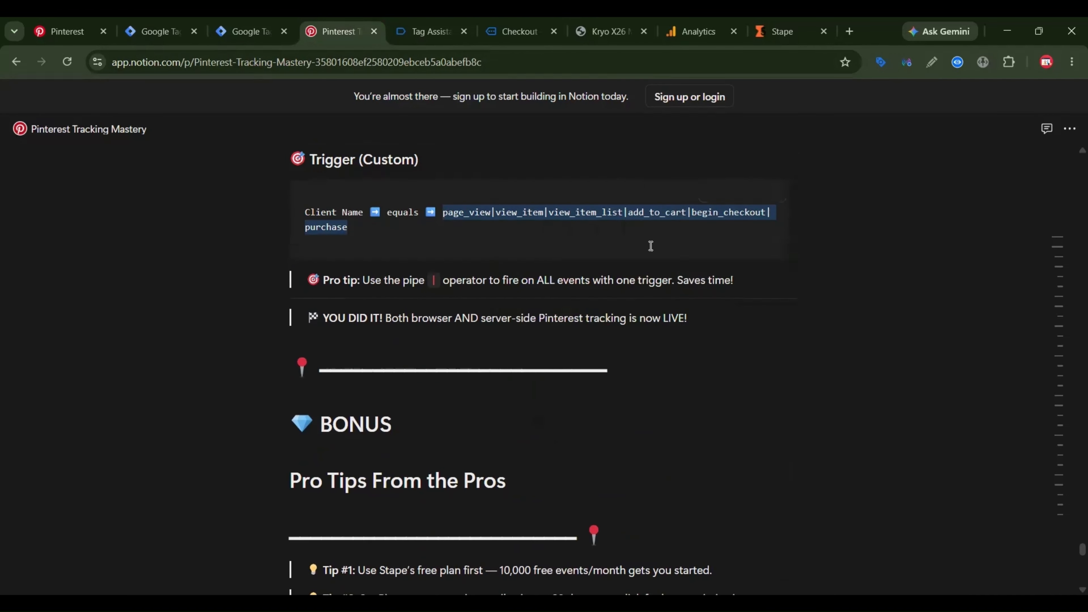
{"action": "left_click", "coordinate": [158, 31]}
{"action": "left_click", "coordinate": [749, 302]}
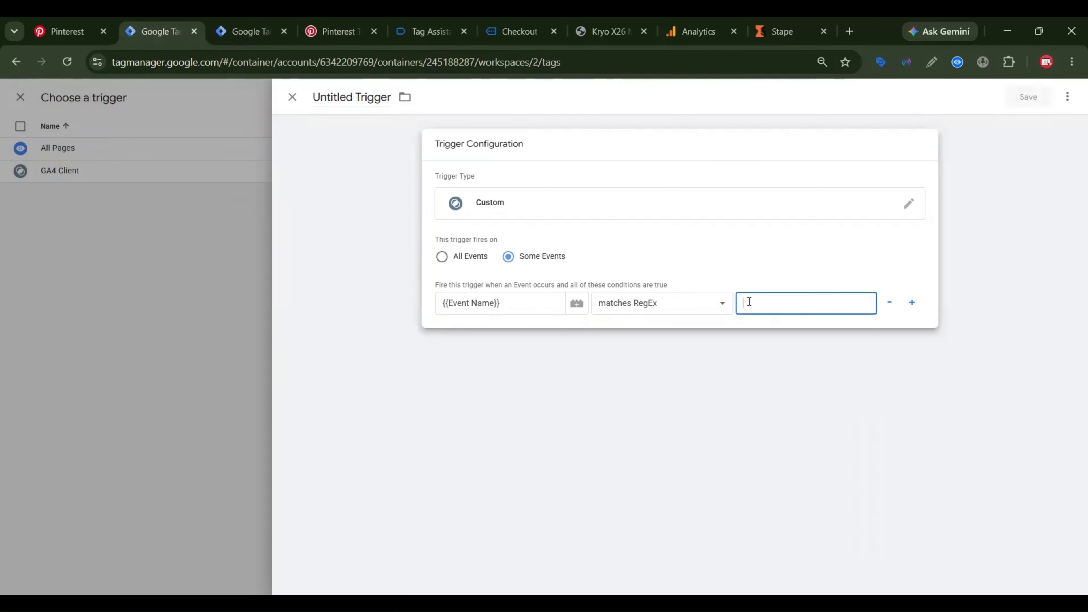
{"action": "key", "text": "ctrl+v"}
Save the trigger as Pinterest Server Triggers, and save the tag as Pinterest Conversion API by Stape.
{"action": "left_click", "coordinate": [1022, 103]}
{"action": "type", "text": "pINTERE"}
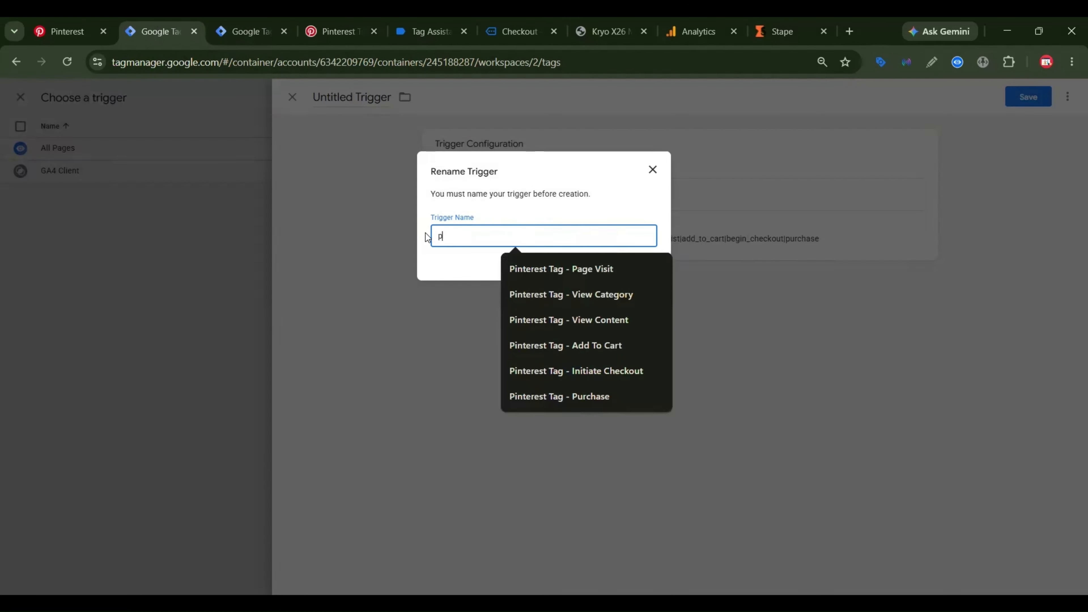
{"action": "key", "text": "BackSpace"}
{"action": "key", "text": "BackSpace"}
{"action": "key", "text": "BackSpace"}
{"action": "key", "text": "BackSpace"}
{"action": "key", "text": "BackSpace"}
{"action": "key", "text": "BackSpace"}
{"action": "key", "text": "BackSpace"}
{"action": "type", "text": "Pinterest"}
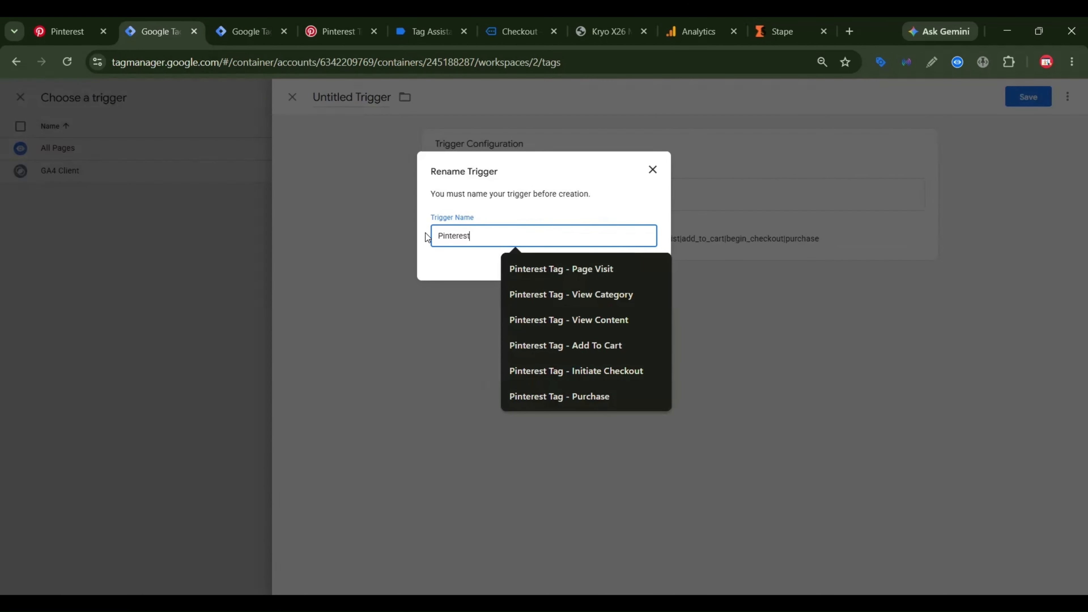
{"action": "type", "text": " Server Triggers"}
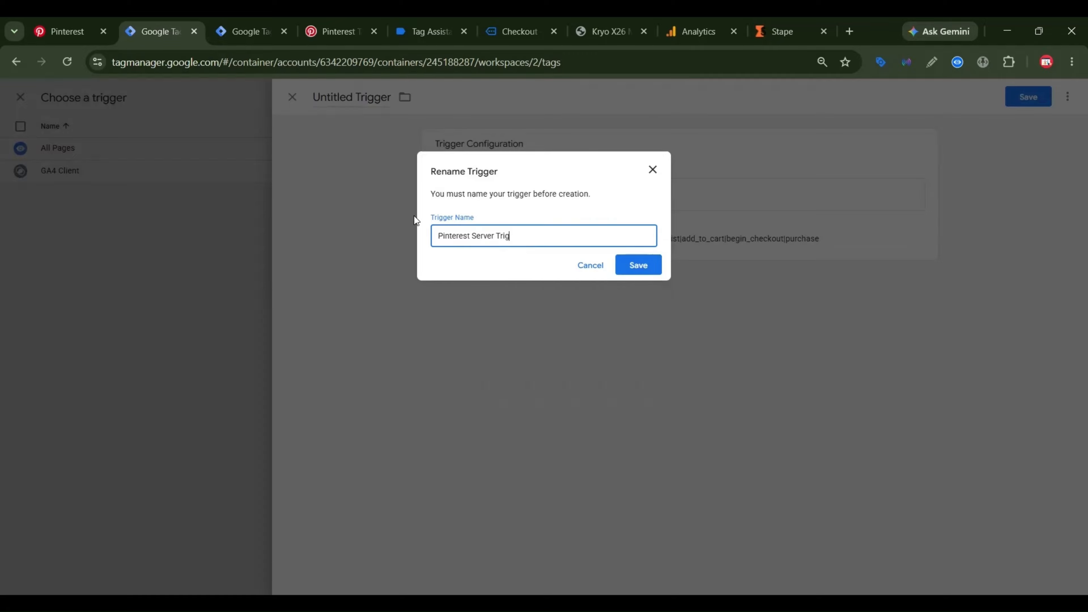
{"action": "left_click", "coordinate": [643, 264]}
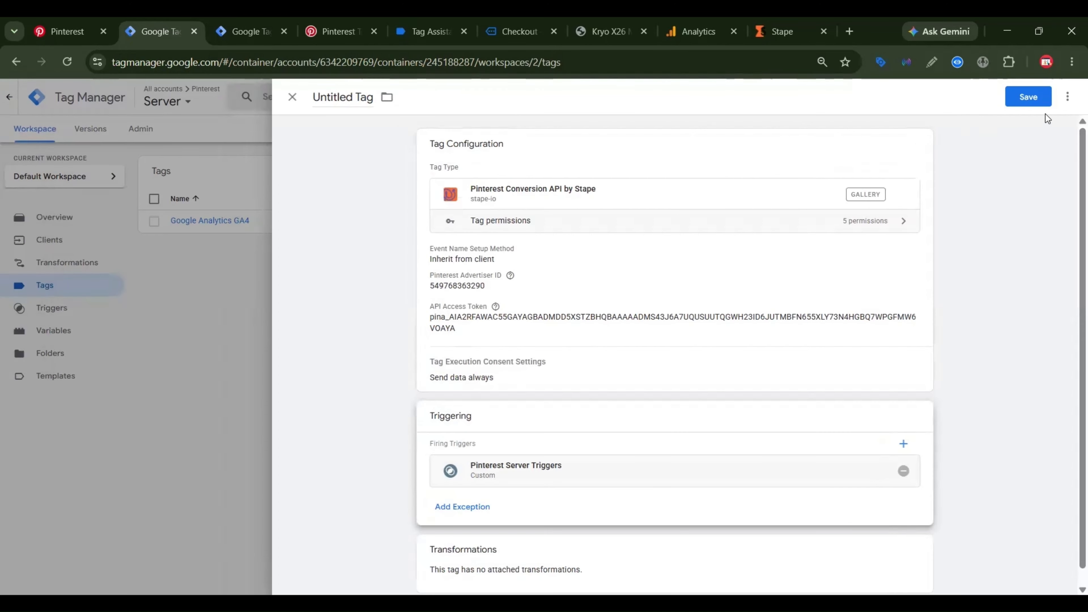
{"action": "left_click", "coordinate": [1036, 98]}
{"action": "left_click", "coordinate": [642, 266]}
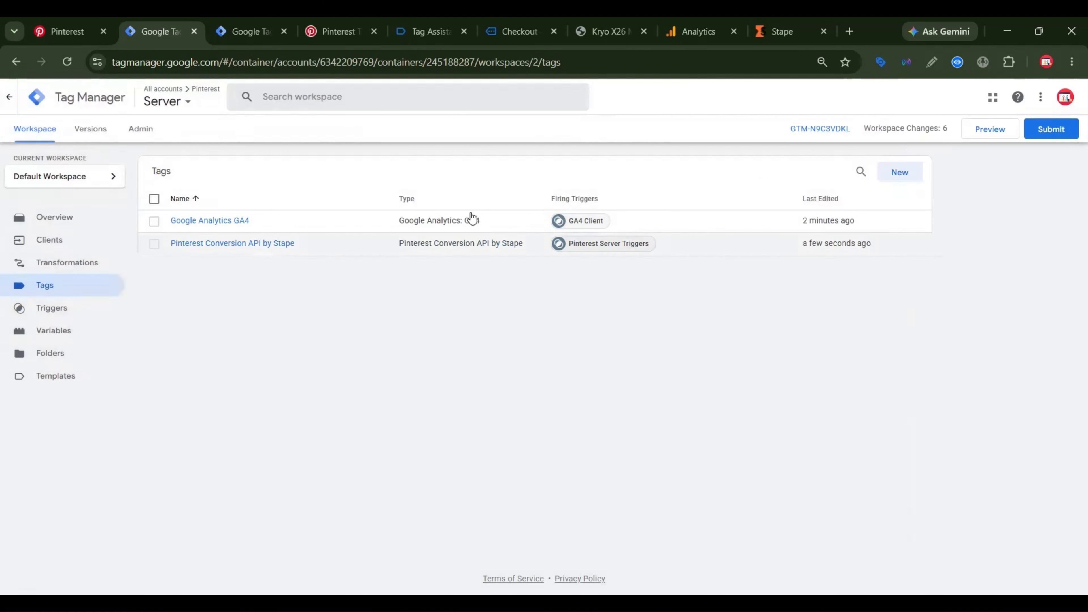
Start preview mode for the server container and the web container, connecting Tag Assistant to smartlearner.online.
{"action": "left_click", "coordinate": [1004, 135]}
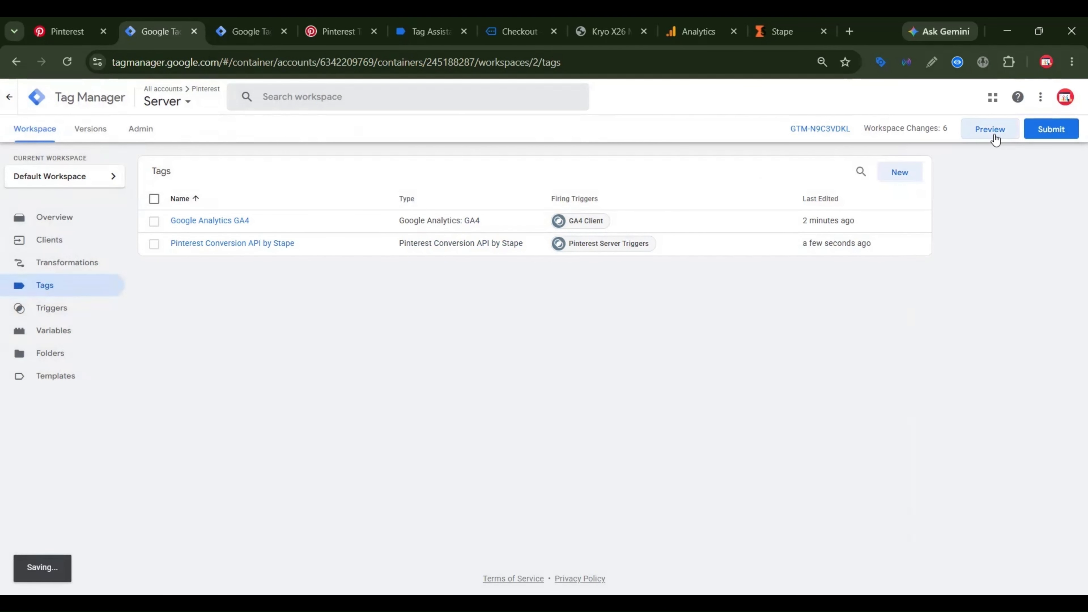
{"action": "left_click", "coordinate": [278, 26]}
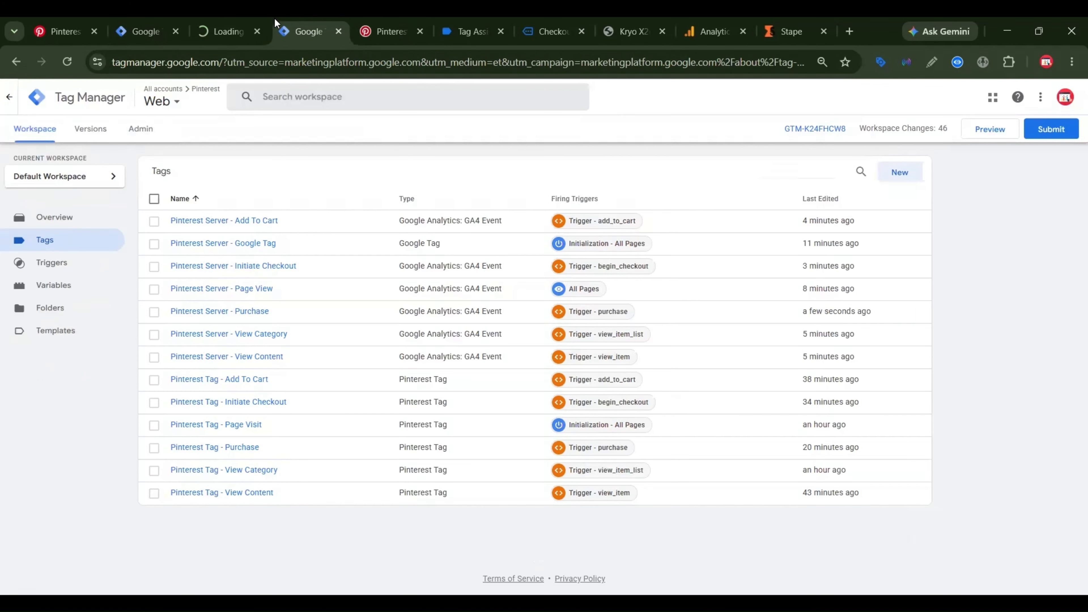
{"action": "left_click", "coordinate": [1010, 137]}
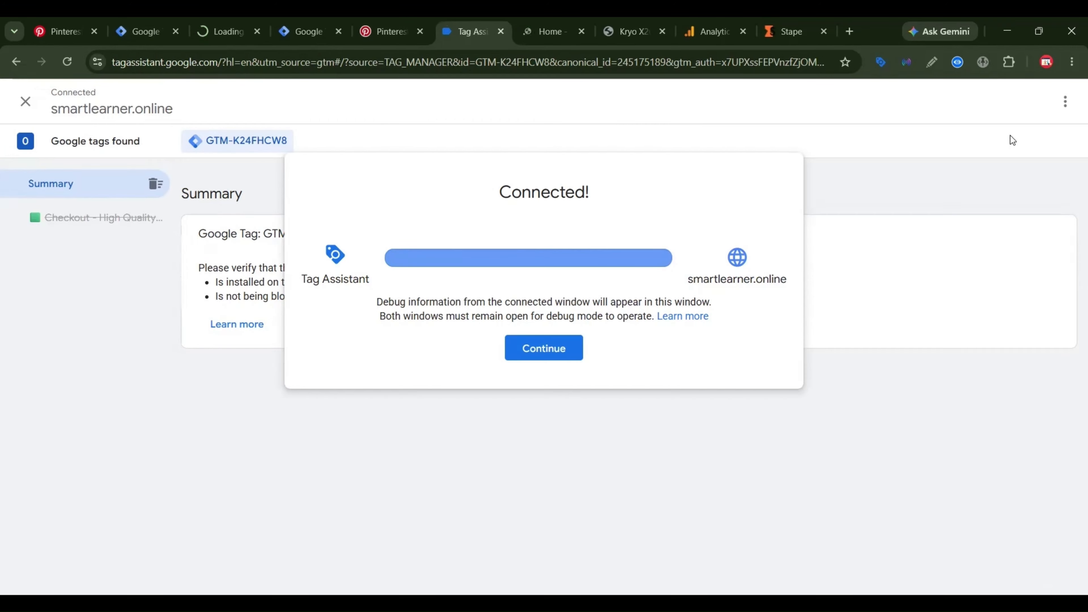
{"action": "left_click", "coordinate": [536, 350]}
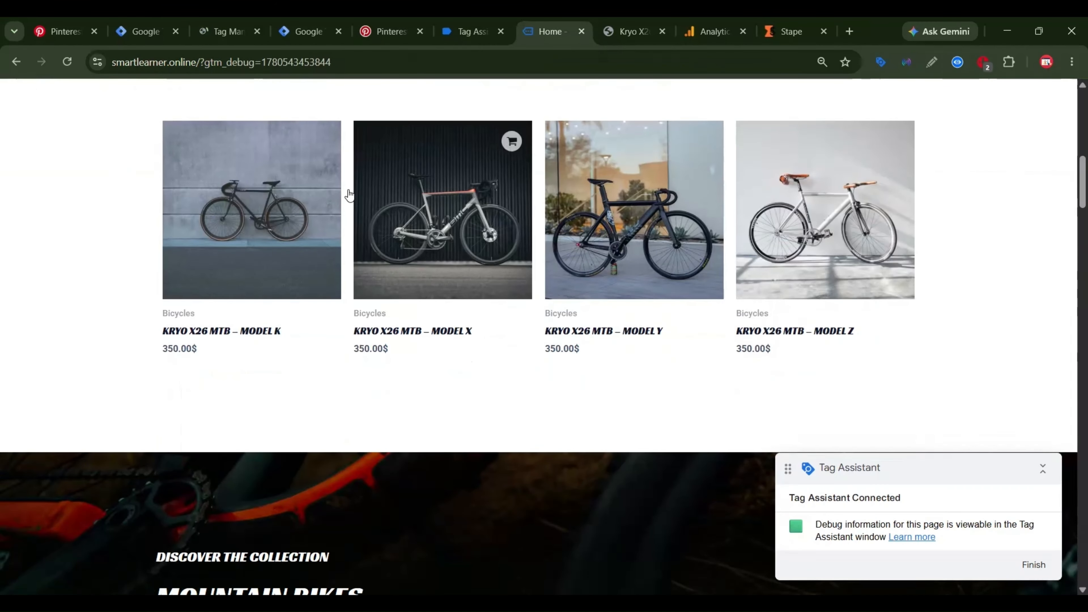
Browse the shop's bicycles with the server preview running, add Kryo X26 MTB – Model Y to the cart and go to checkout.
{"action": "left_click", "coordinate": [216, 35]}
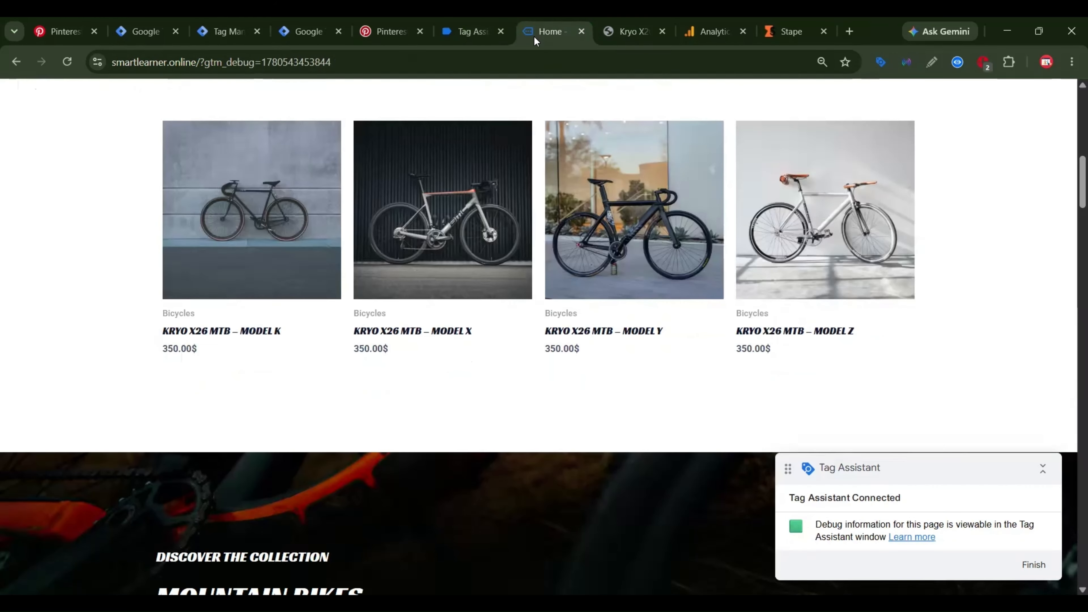
{"action": "left_click", "coordinate": [471, 253]}
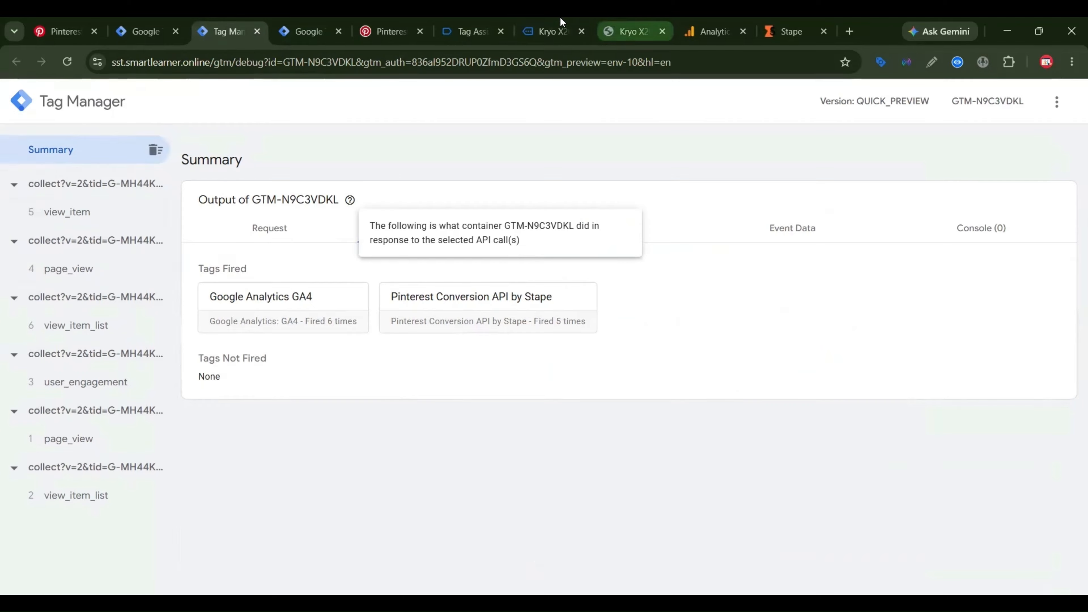
{"action": "left_click", "coordinate": [558, 25]}
{"action": "left_click", "coordinate": [663, 406]}
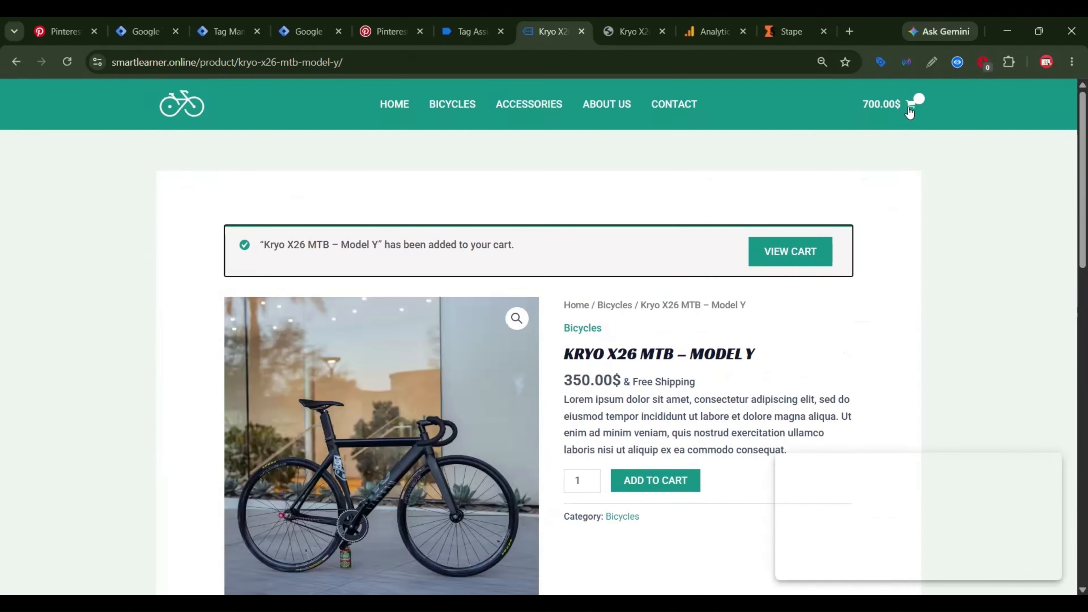
{"action": "left_click", "coordinate": [811, 241]}
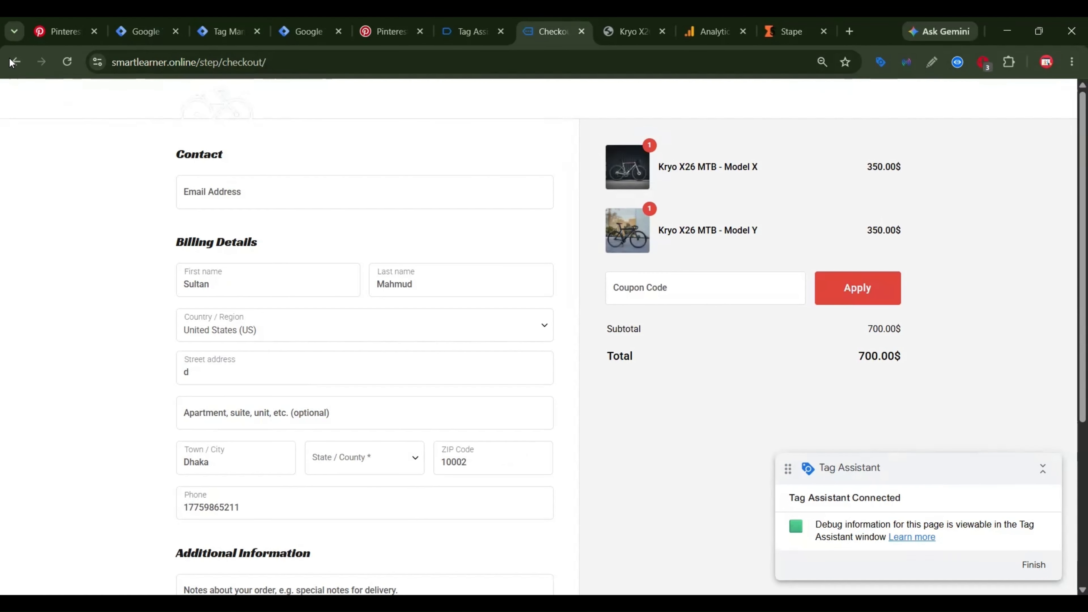
Return to the Model Y product page, add another one to the cart and proceed from the cart to checkout.
{"action": "left_click", "coordinate": [15, 62]}
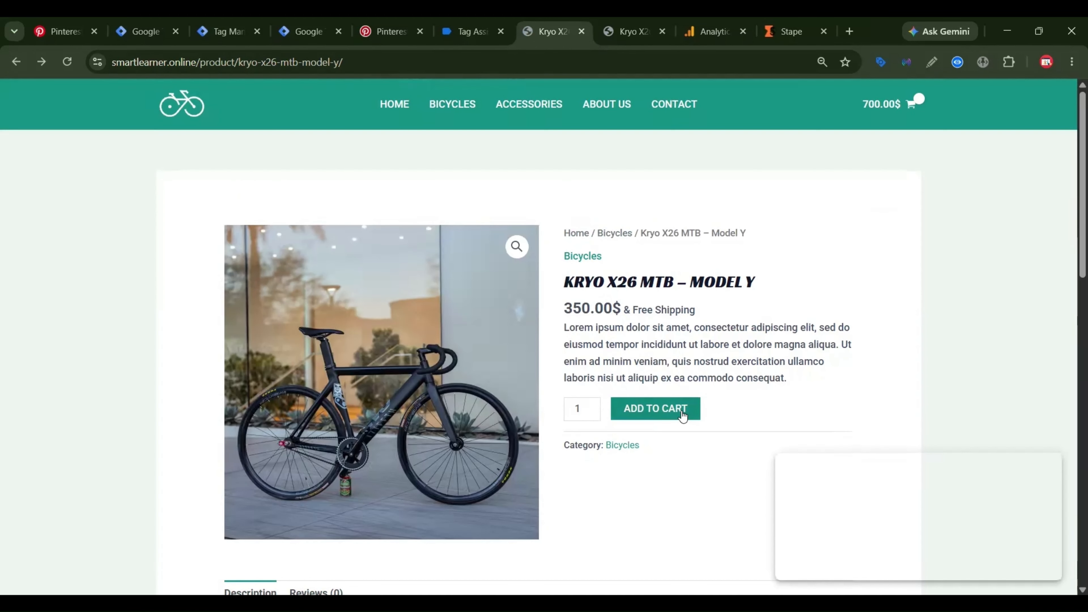
{"action": "left_click", "coordinate": [682, 411]}
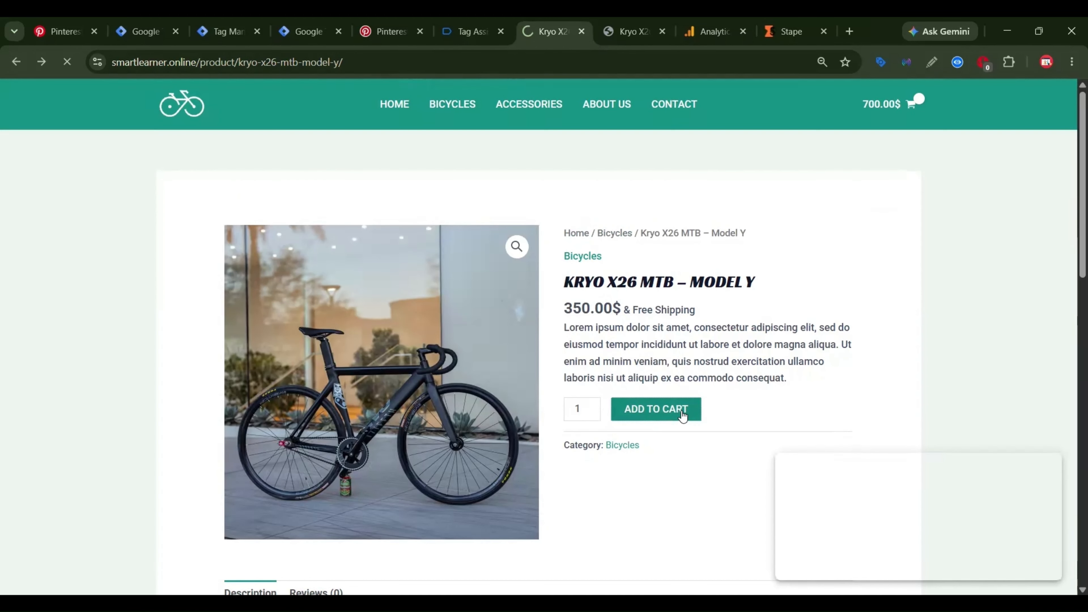
{"action": "left_click", "coordinate": [803, 251]}
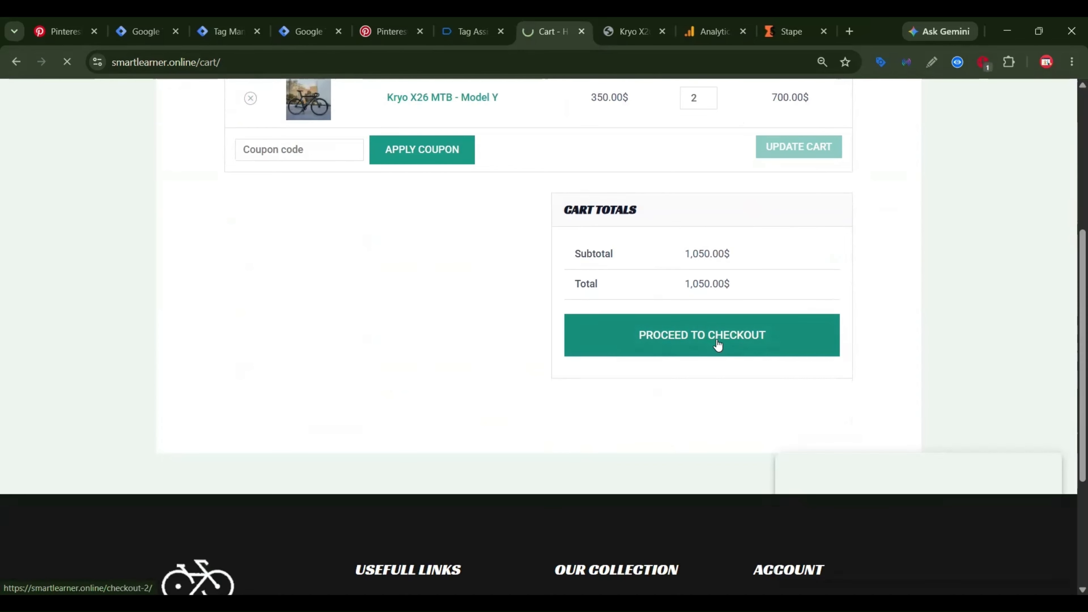
{"action": "left_click", "coordinate": [718, 345]}
Complete the checkout by filling in the contact email and choosing Alaska as the state, and place the order.
{"action": "scroll", "coordinate": [354, 471], "scroll_direction": "down", "scroll_amount": 5}
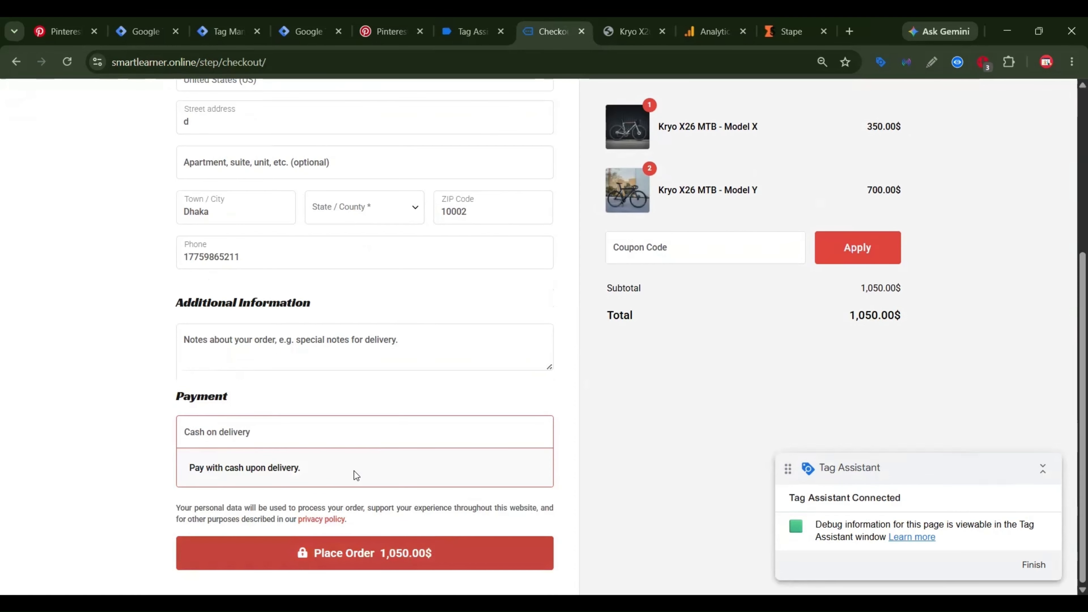
{"action": "left_click", "coordinate": [354, 553]}
{"action": "left_click", "coordinate": [221, 252]}
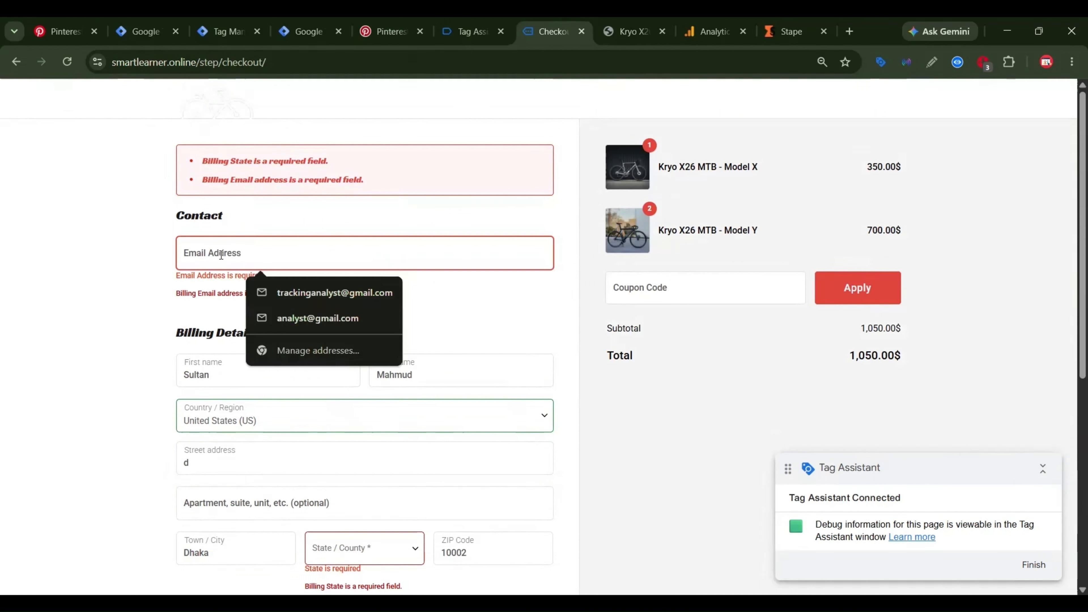
{"action": "left_click", "coordinate": [278, 318]}
{"action": "scroll", "coordinate": [318, 321], "scroll_direction": "down", "scroll_amount": 4}
{"action": "left_click", "coordinate": [353, 316]}
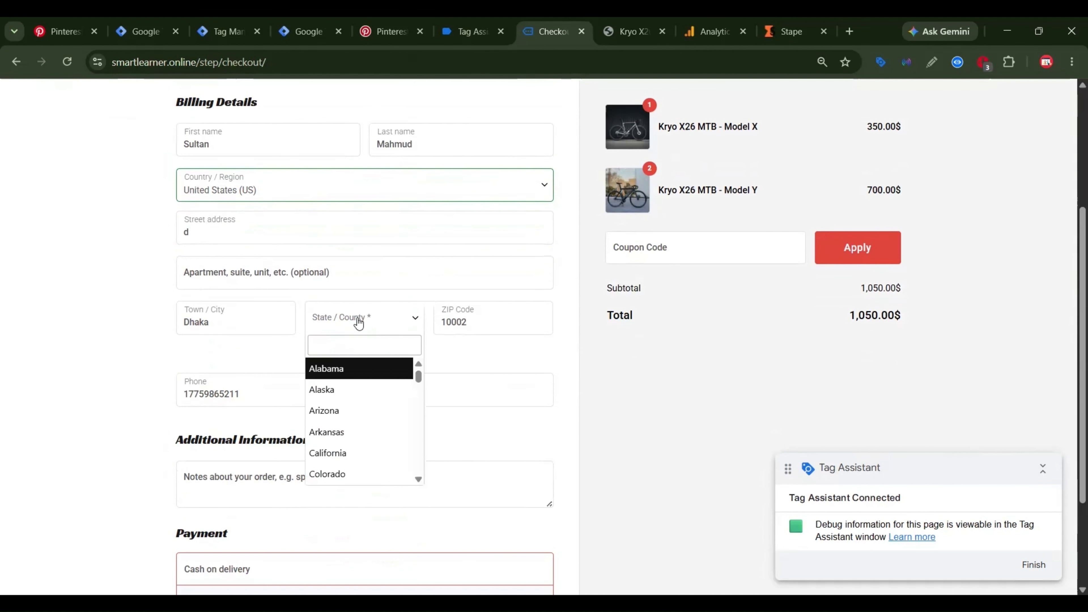
{"action": "left_click", "coordinate": [345, 389]}
{"action": "scroll", "coordinate": [346, 455], "scroll_direction": "down", "scroll_amount": 3}
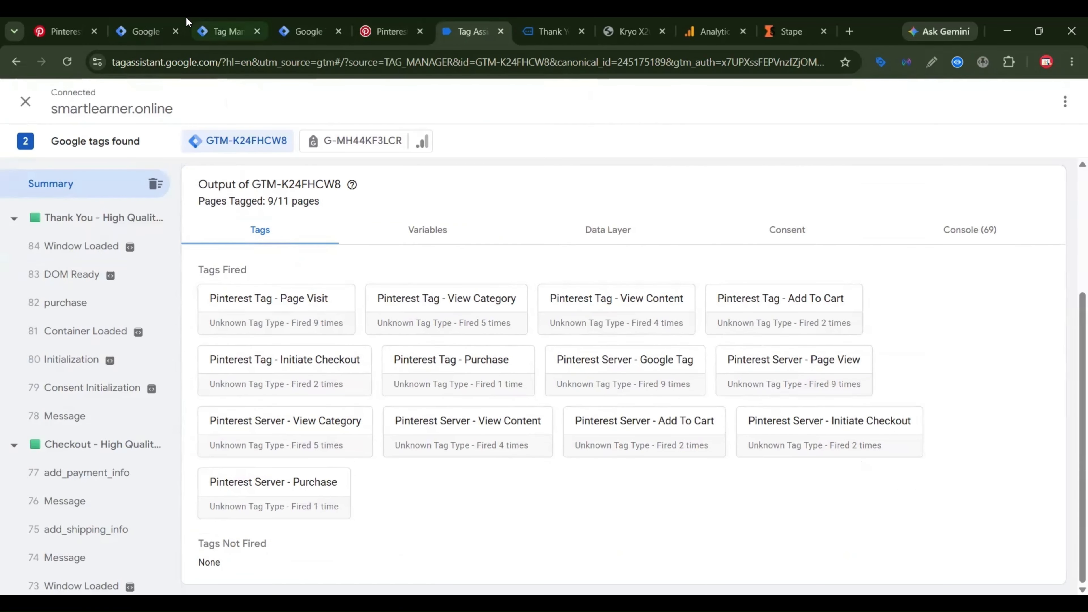
Inspect the purchase event's request details in the server container preview.
{"action": "left_click", "coordinate": [219, 26]}
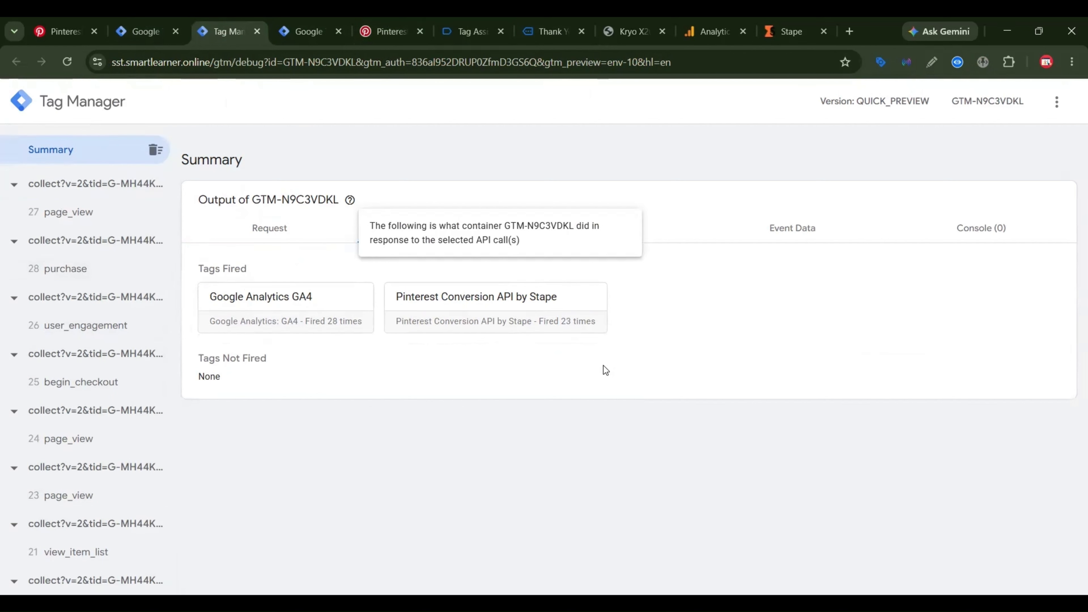
{"action": "left_click", "coordinate": [81, 269]}
{"action": "left_click", "coordinate": [273, 232]}
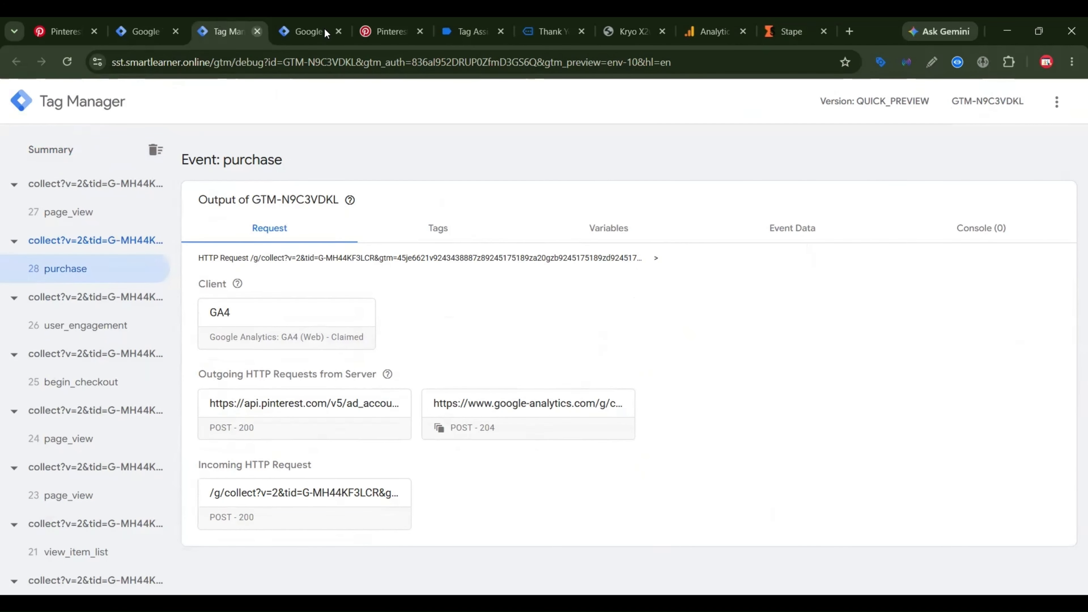
Check the received events in Google Analytics DebugView and the events activity in Pinterest's events overview.
{"action": "left_click", "coordinate": [729, 19]}
{"action": "scroll", "coordinate": [681, 268], "scroll_direction": "down", "scroll_amount": 3}
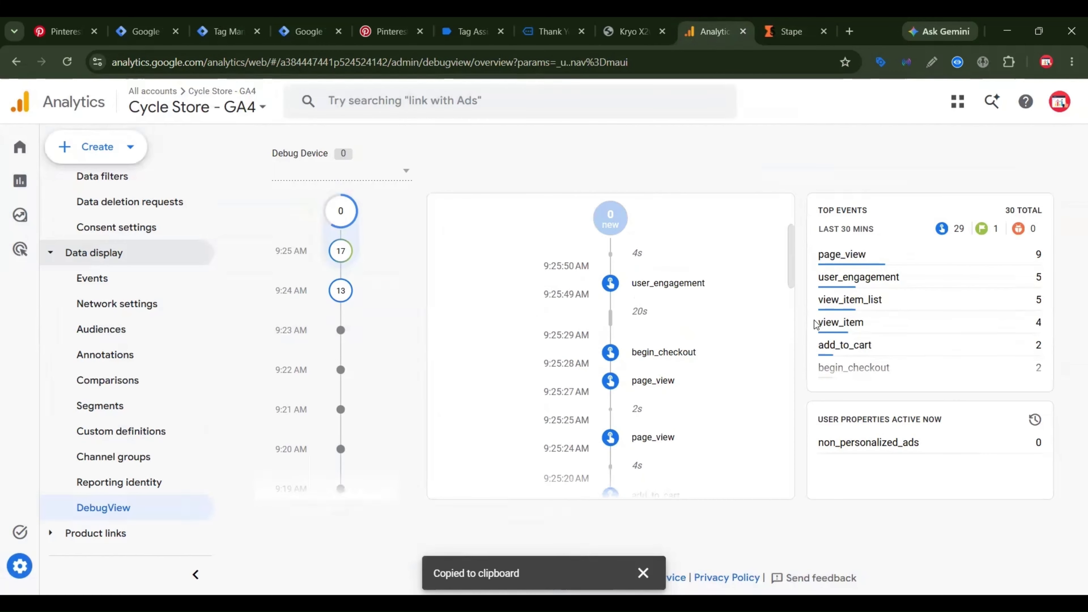
{"action": "scroll", "coordinate": [881, 334], "scroll_direction": "down", "scroll_amount": 2}
{"action": "scroll", "coordinate": [882, 334], "scroll_direction": "up", "scroll_amount": 2}
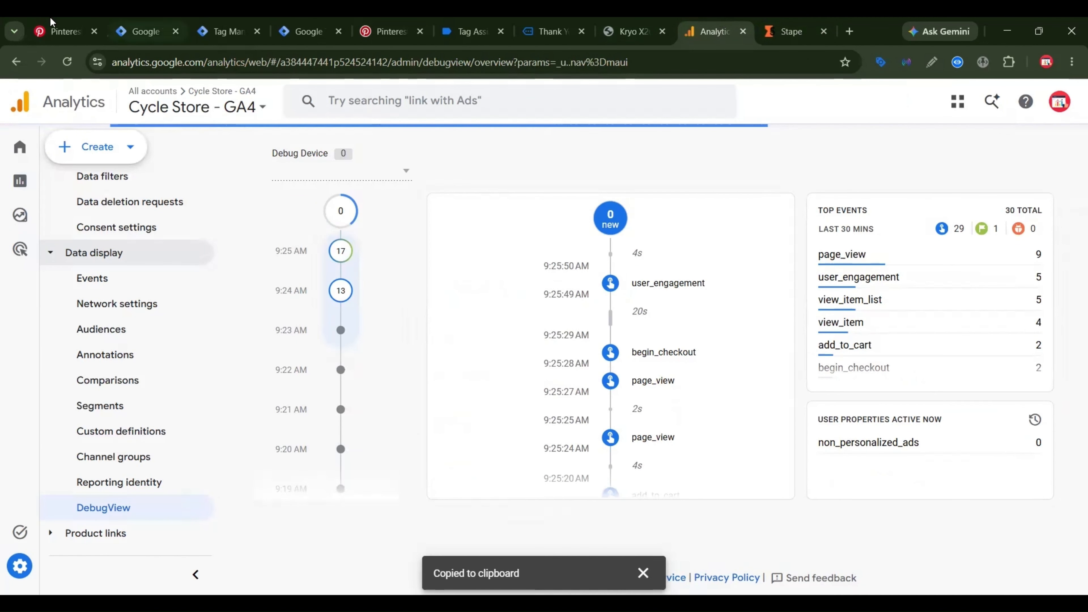
{"action": "left_click", "coordinate": [75, 32]}
{"action": "scroll", "coordinate": [724, 377], "scroll_direction": "down", "scroll_amount": 7}
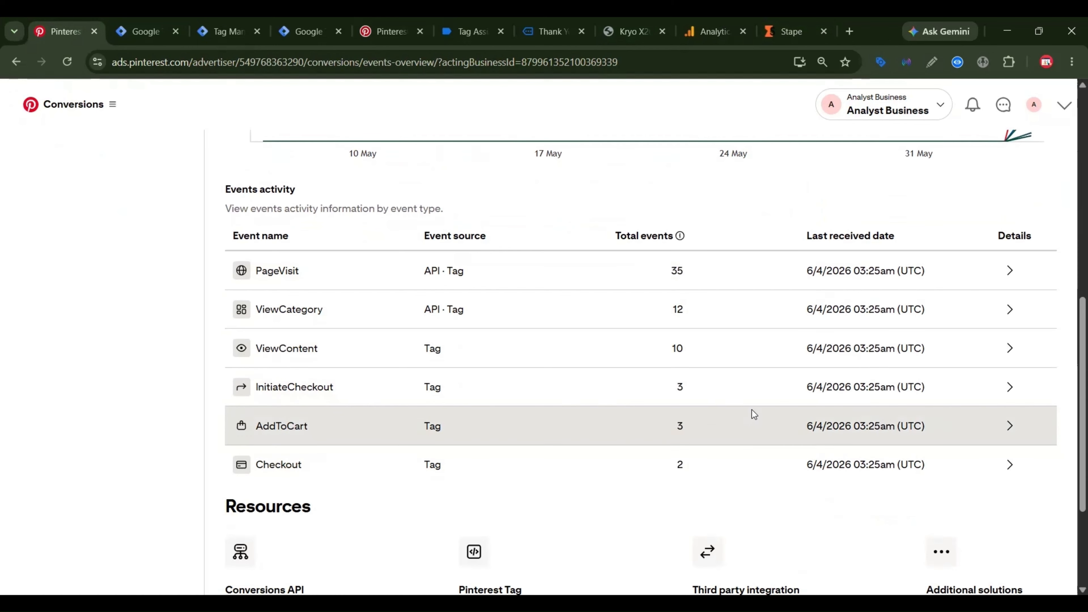
Review Pinterest's events activity for all sources, the Conversions API alone and the Pinterest Tag alone.
{"action": "scroll", "coordinate": [776, 394], "scroll_direction": "down", "scroll_amount": 1}
{"action": "scroll", "coordinate": [780, 400], "scroll_direction": "down", "scroll_amount": 1}
{"action": "scroll", "coordinate": [781, 403], "scroll_direction": "up", "scroll_amount": 9}
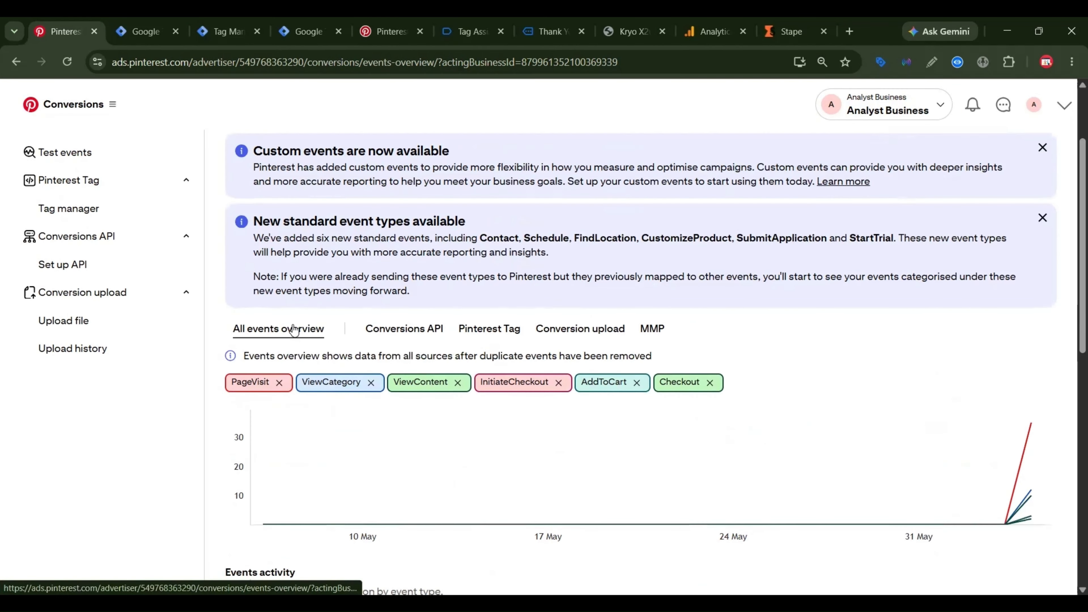
{"action": "left_click", "coordinate": [431, 332]}
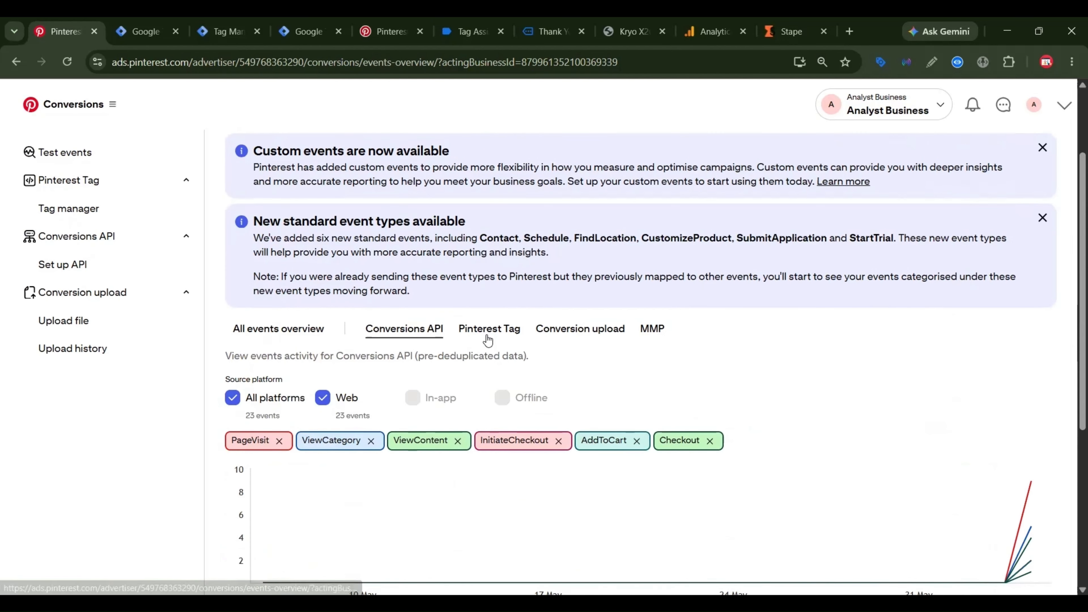
{"action": "left_click", "coordinate": [488, 339]}
{"action": "scroll", "coordinate": [488, 336], "scroll_direction": "down", "scroll_amount": 3}
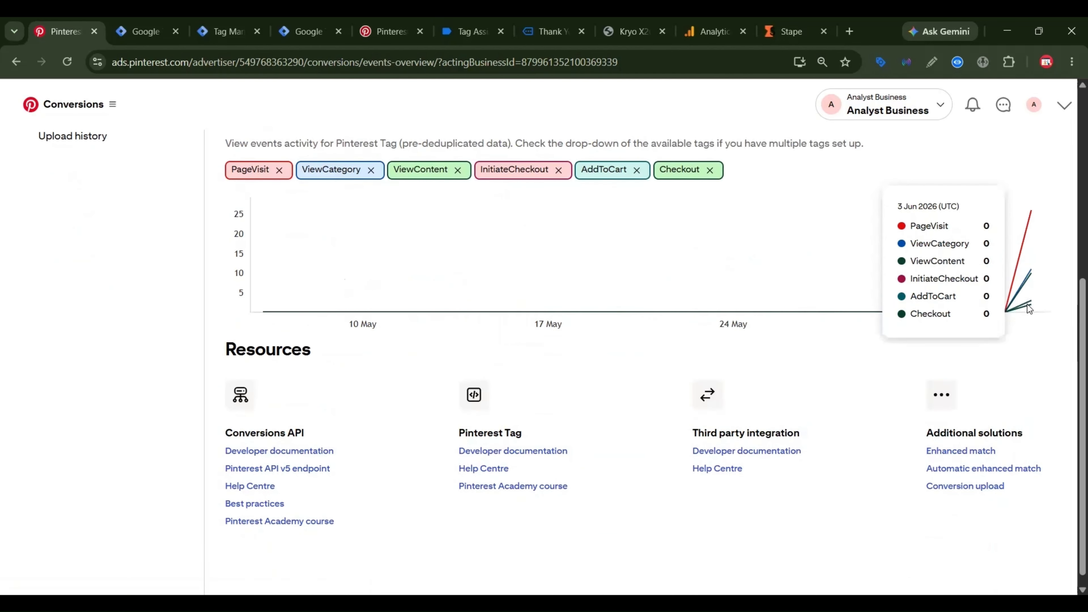
{"action": "scroll", "coordinate": [479, 301], "scroll_direction": "up", "scroll_amount": 3}
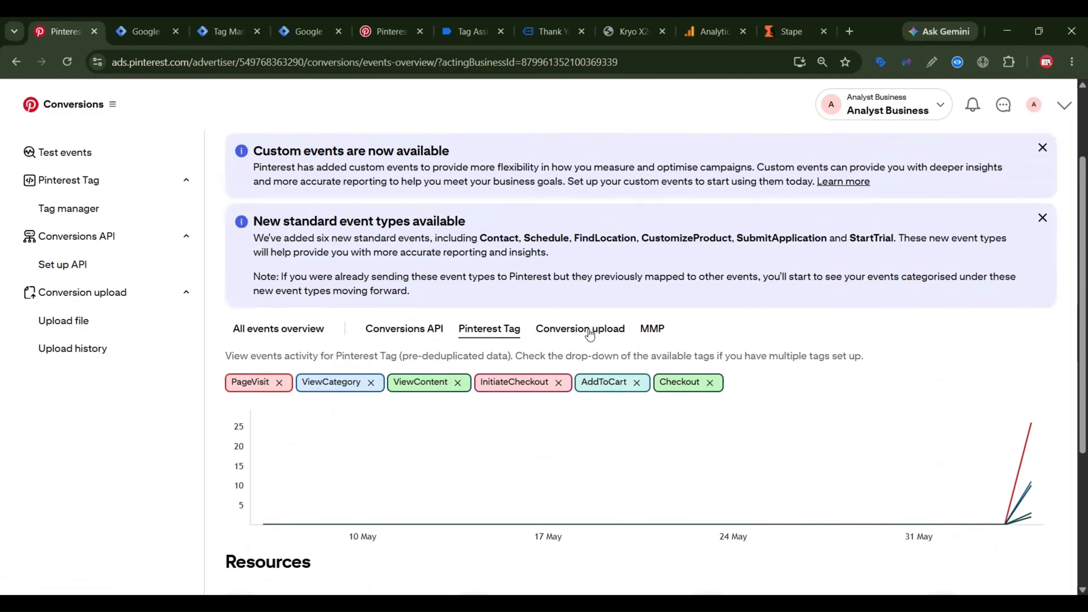
Switch to Google Tag Manager and publish the server container's workspace changes without a version name or description.
{"action": "left_click", "coordinate": [146, 31]}
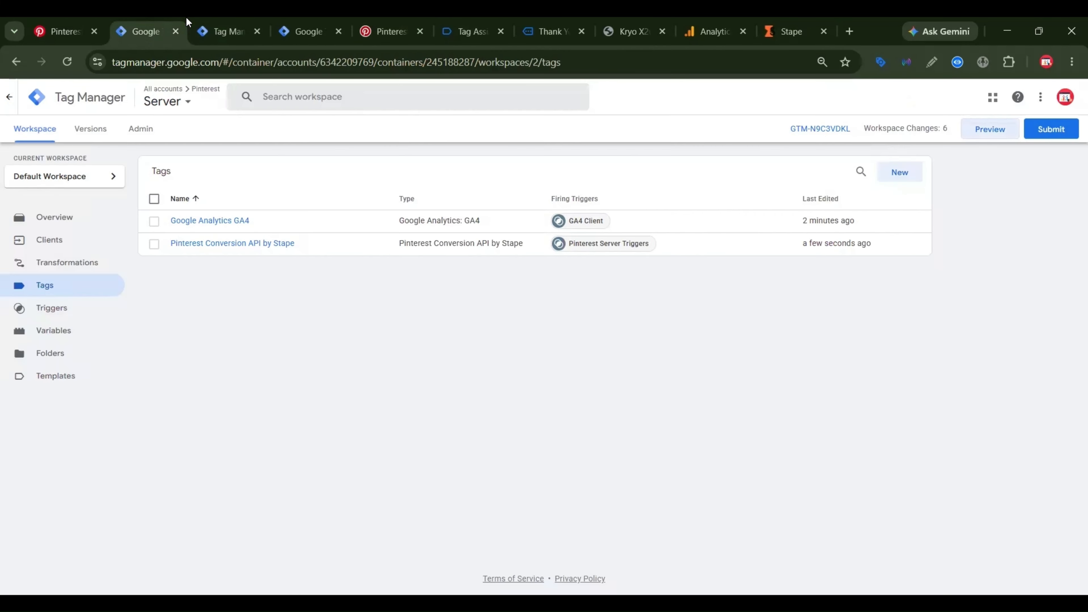
{"action": "left_click", "coordinate": [1051, 131]}
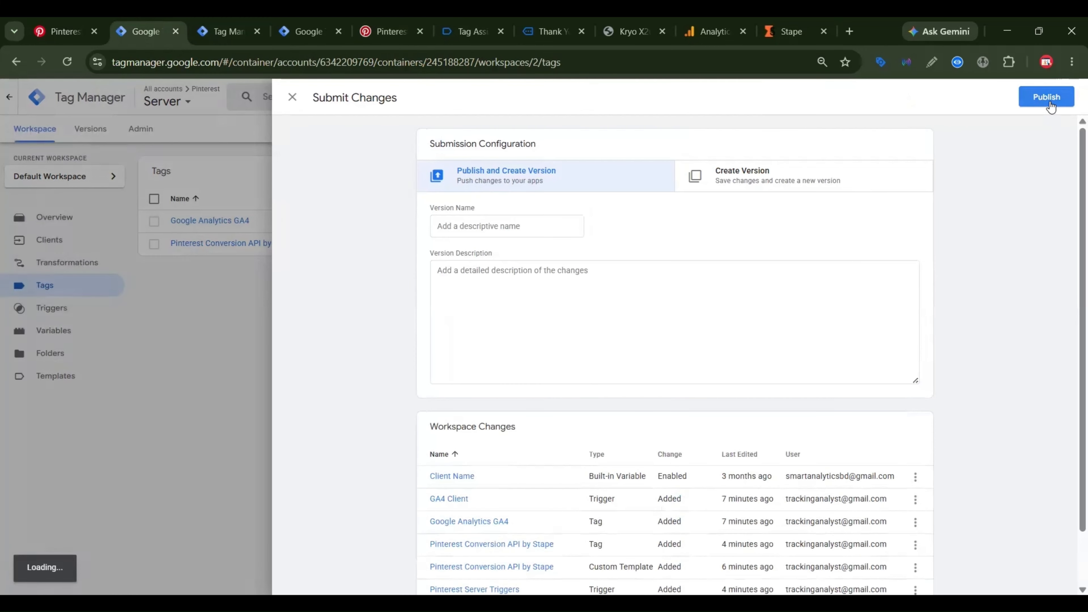
{"action": "left_click", "coordinate": [1048, 98]}
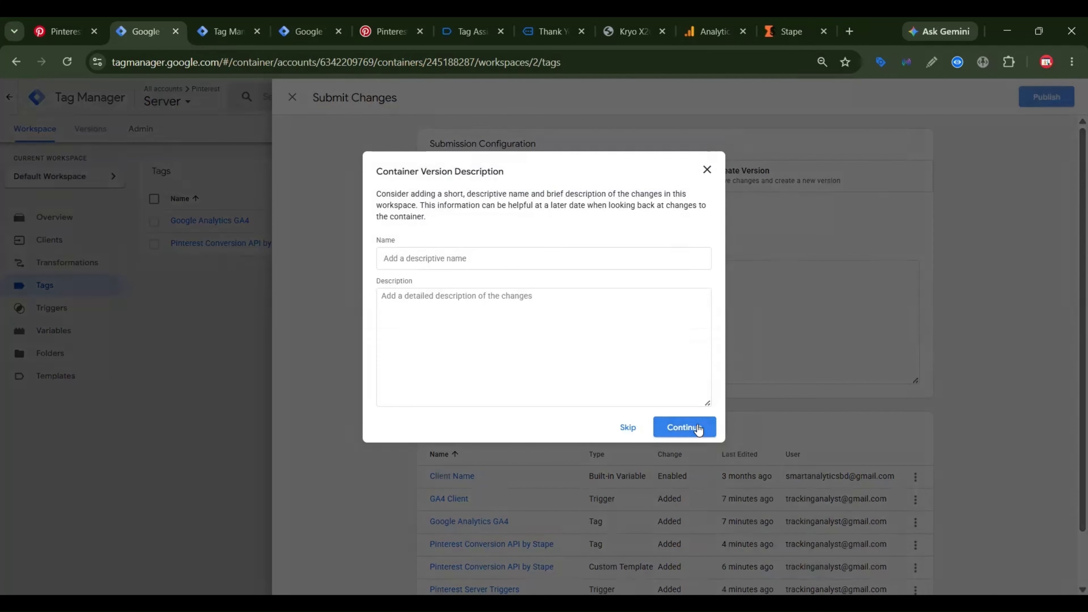
{"action": "left_click", "coordinate": [684, 427]}
Publish the Pinterest web container's workspace changes to the Live environment without a version name or description.
{"action": "left_click", "coordinate": [231, 29]}
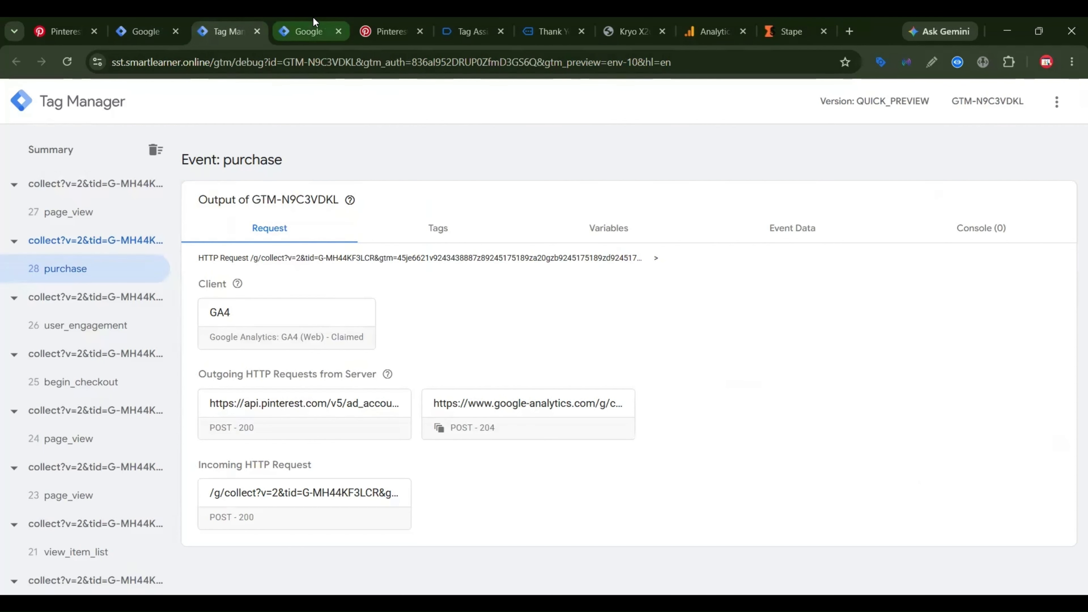
{"action": "left_click", "coordinate": [312, 21]}
{"action": "left_click", "coordinate": [1062, 136]}
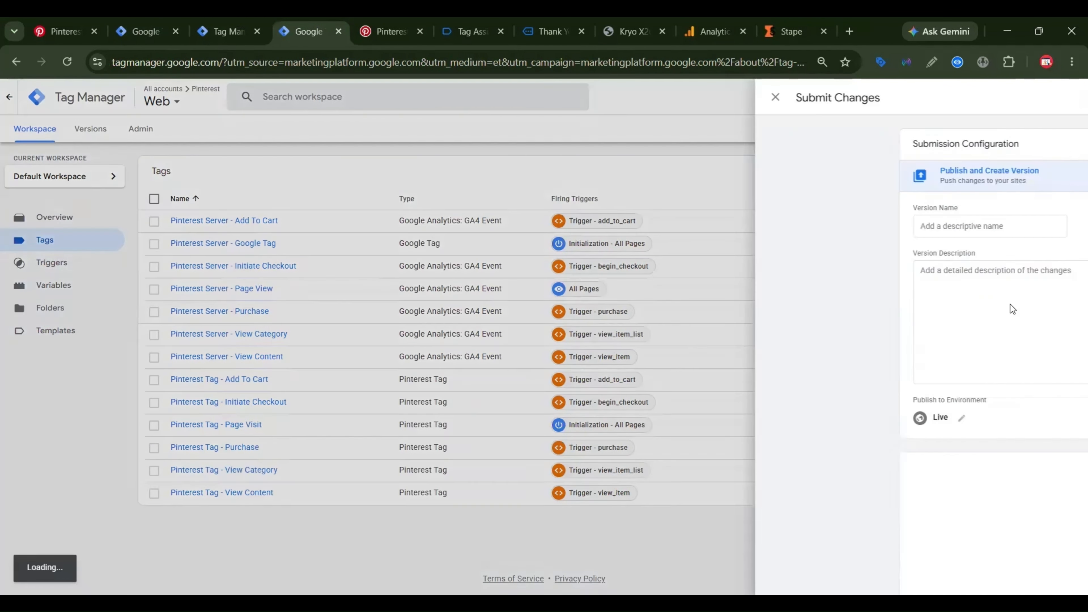
{"action": "left_click", "coordinate": [1045, 98]}
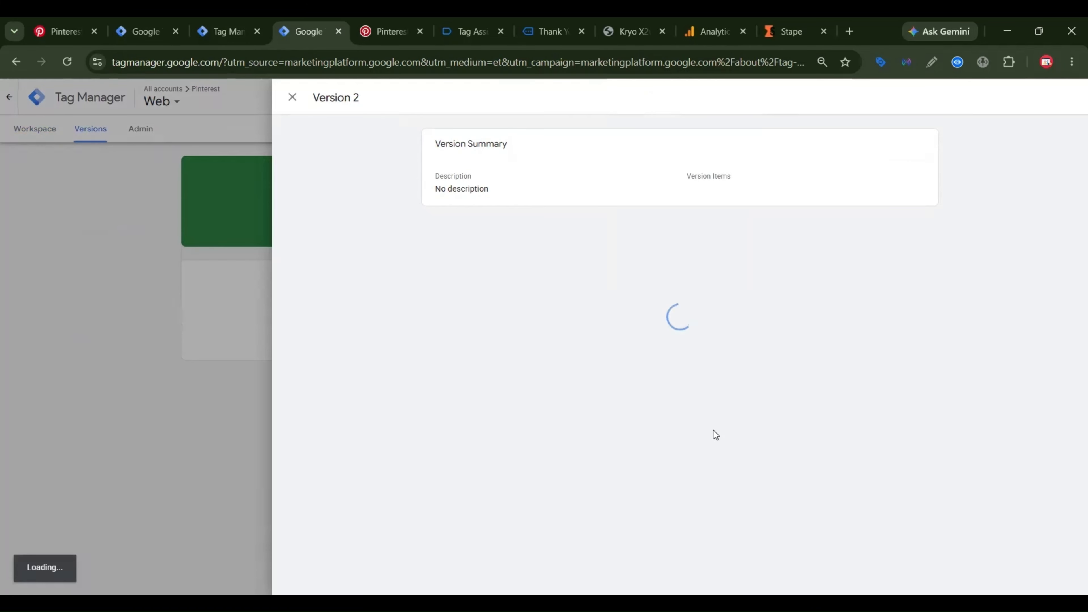